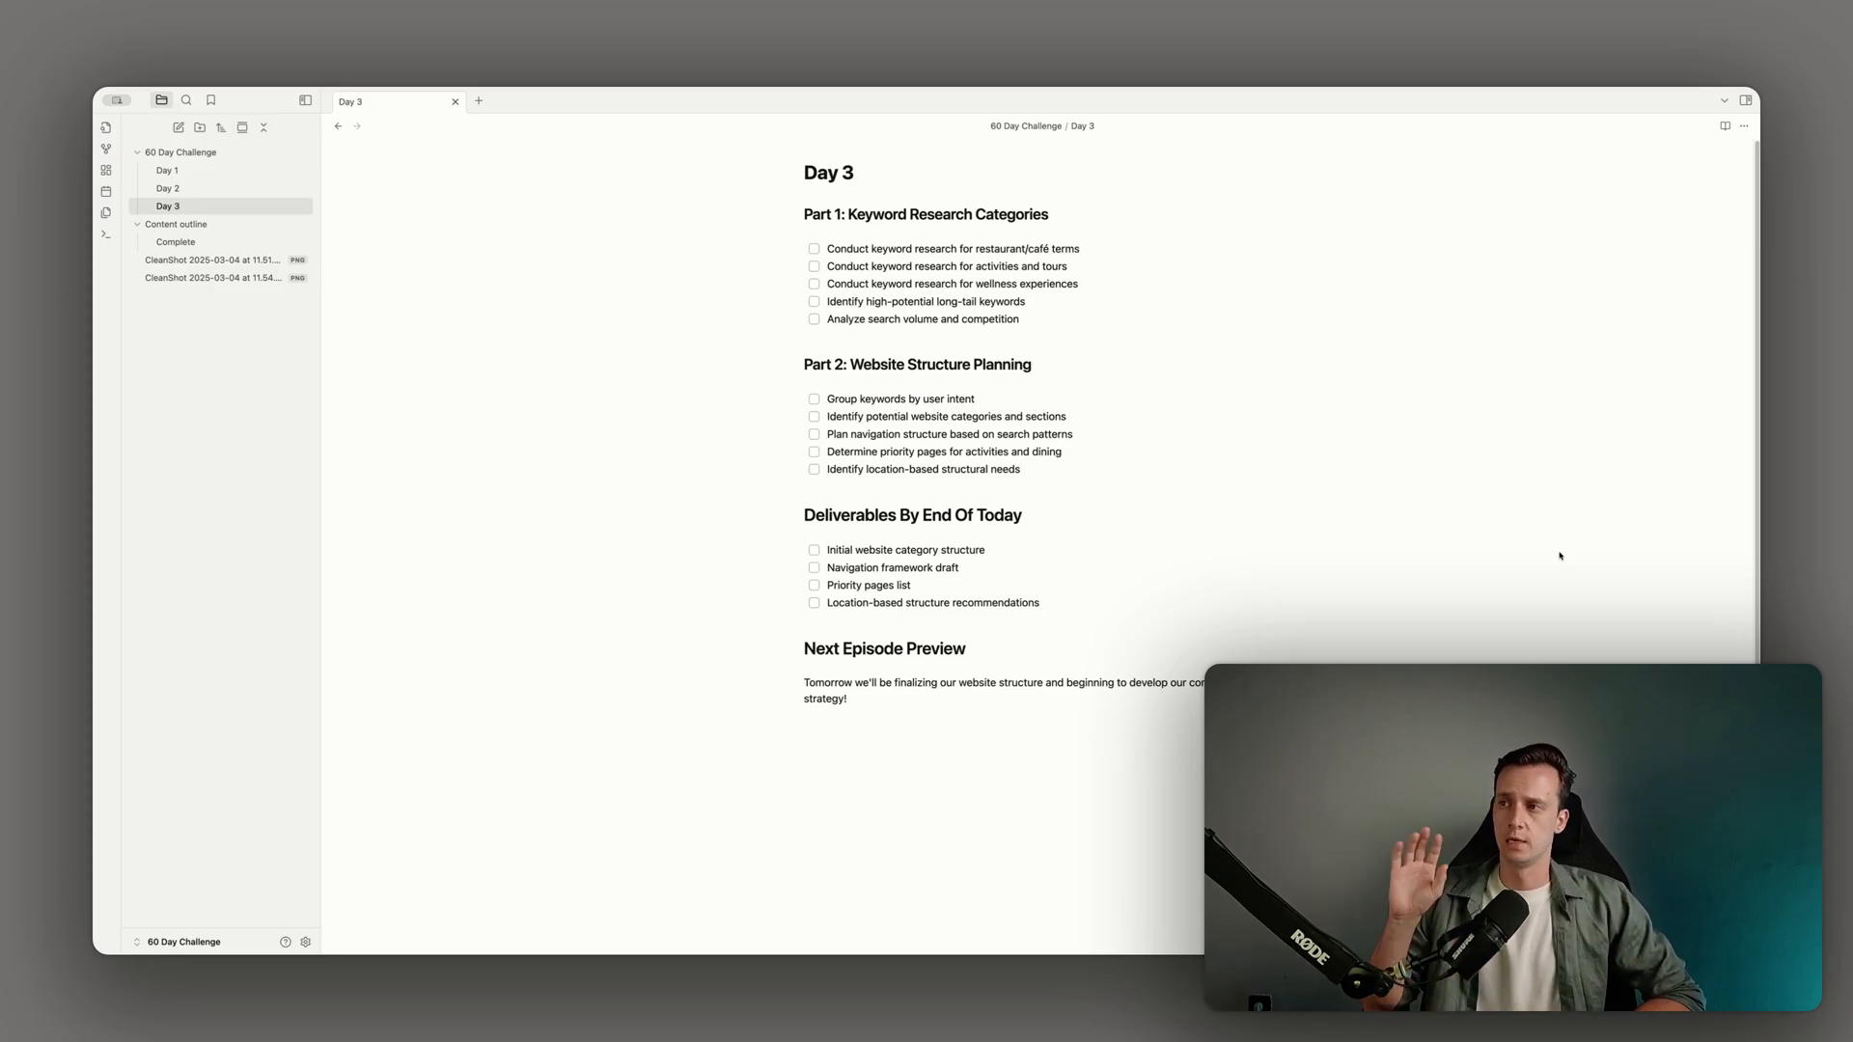
Open the Day 2 note and review its hotel, villa and resort keyword categories
click(184, 190)
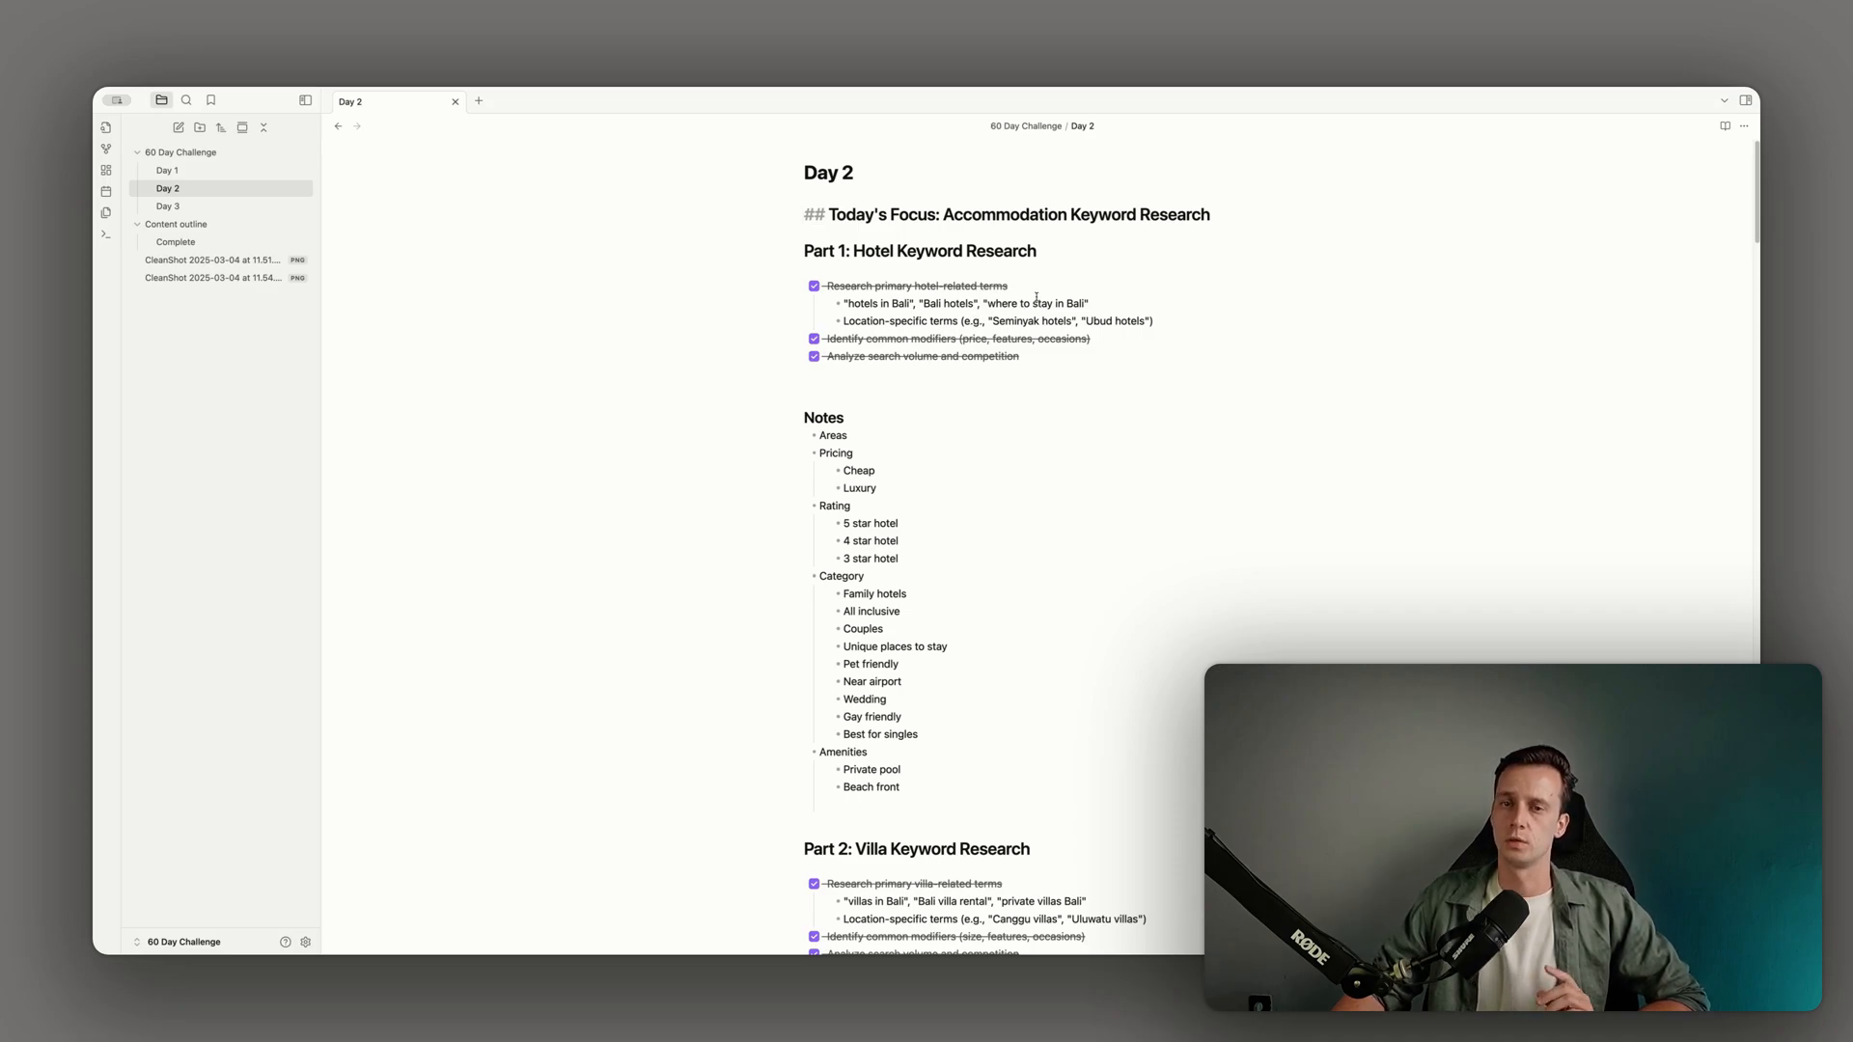
scroll(1013, 363, down, 15)
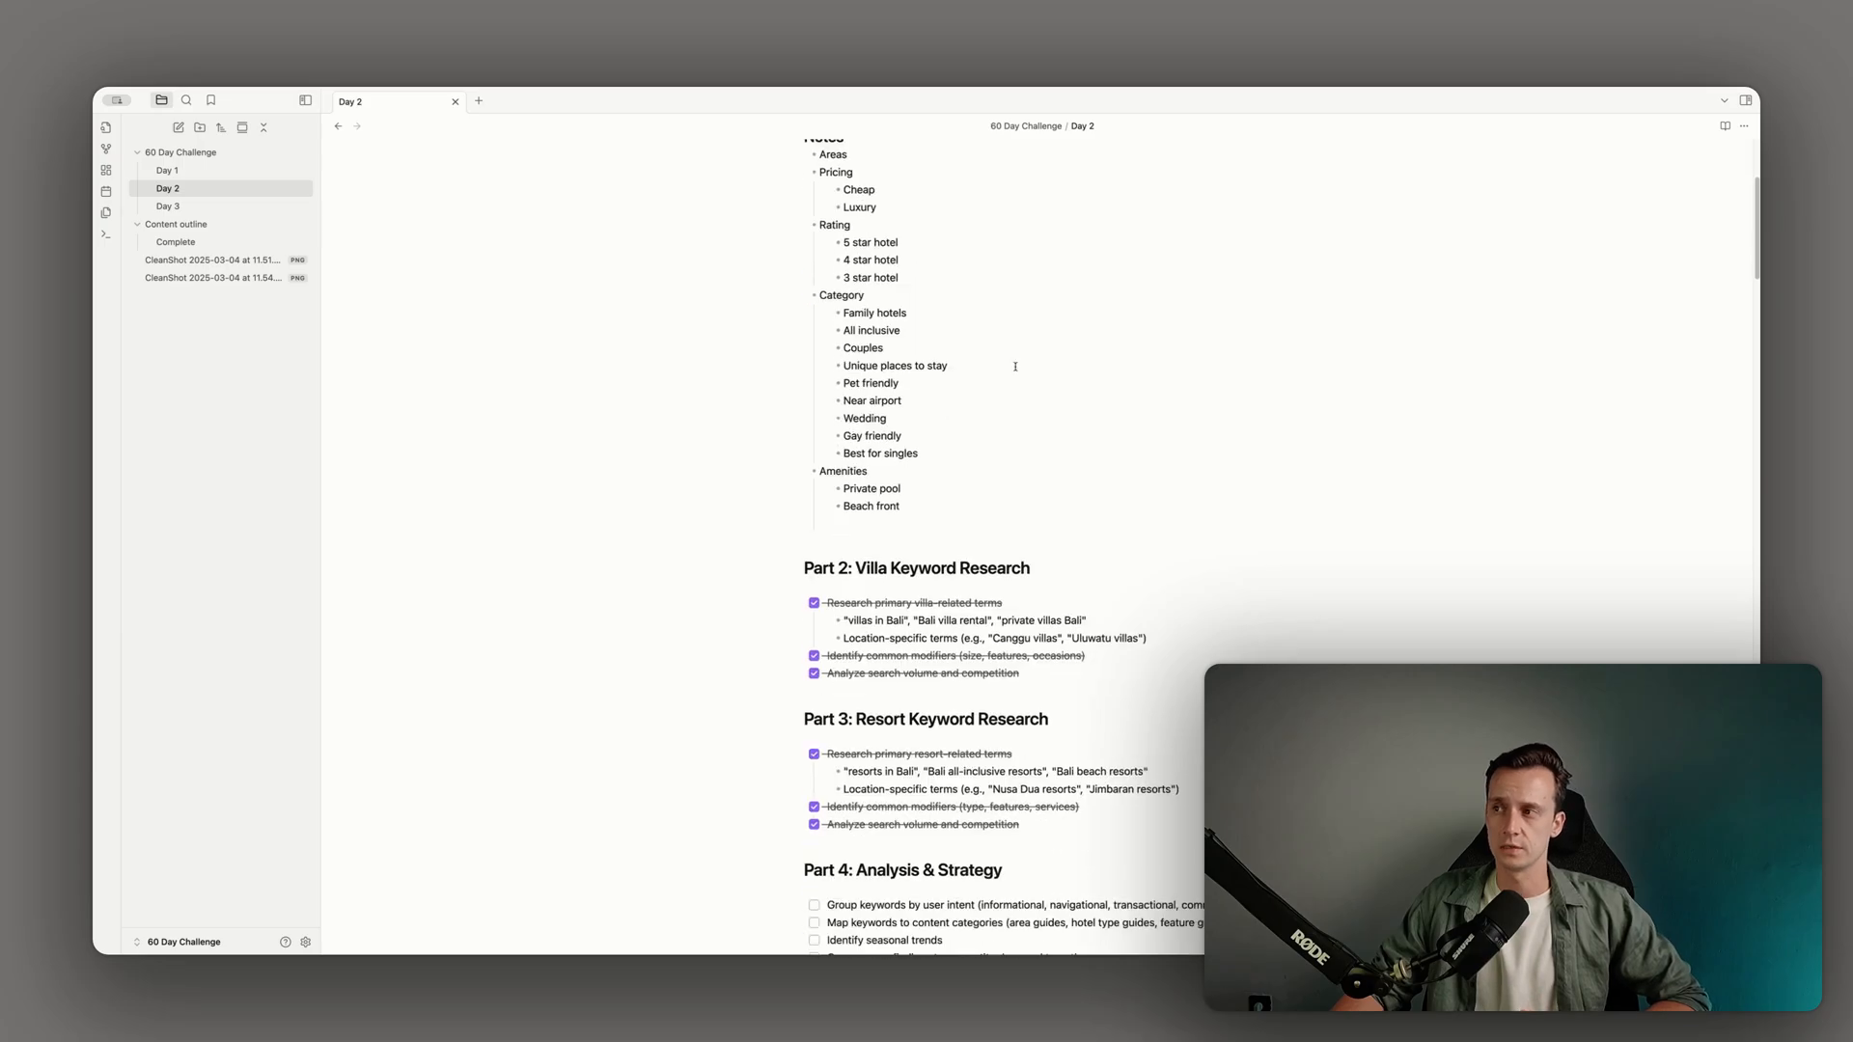
scroll(988, 417, down, 20)
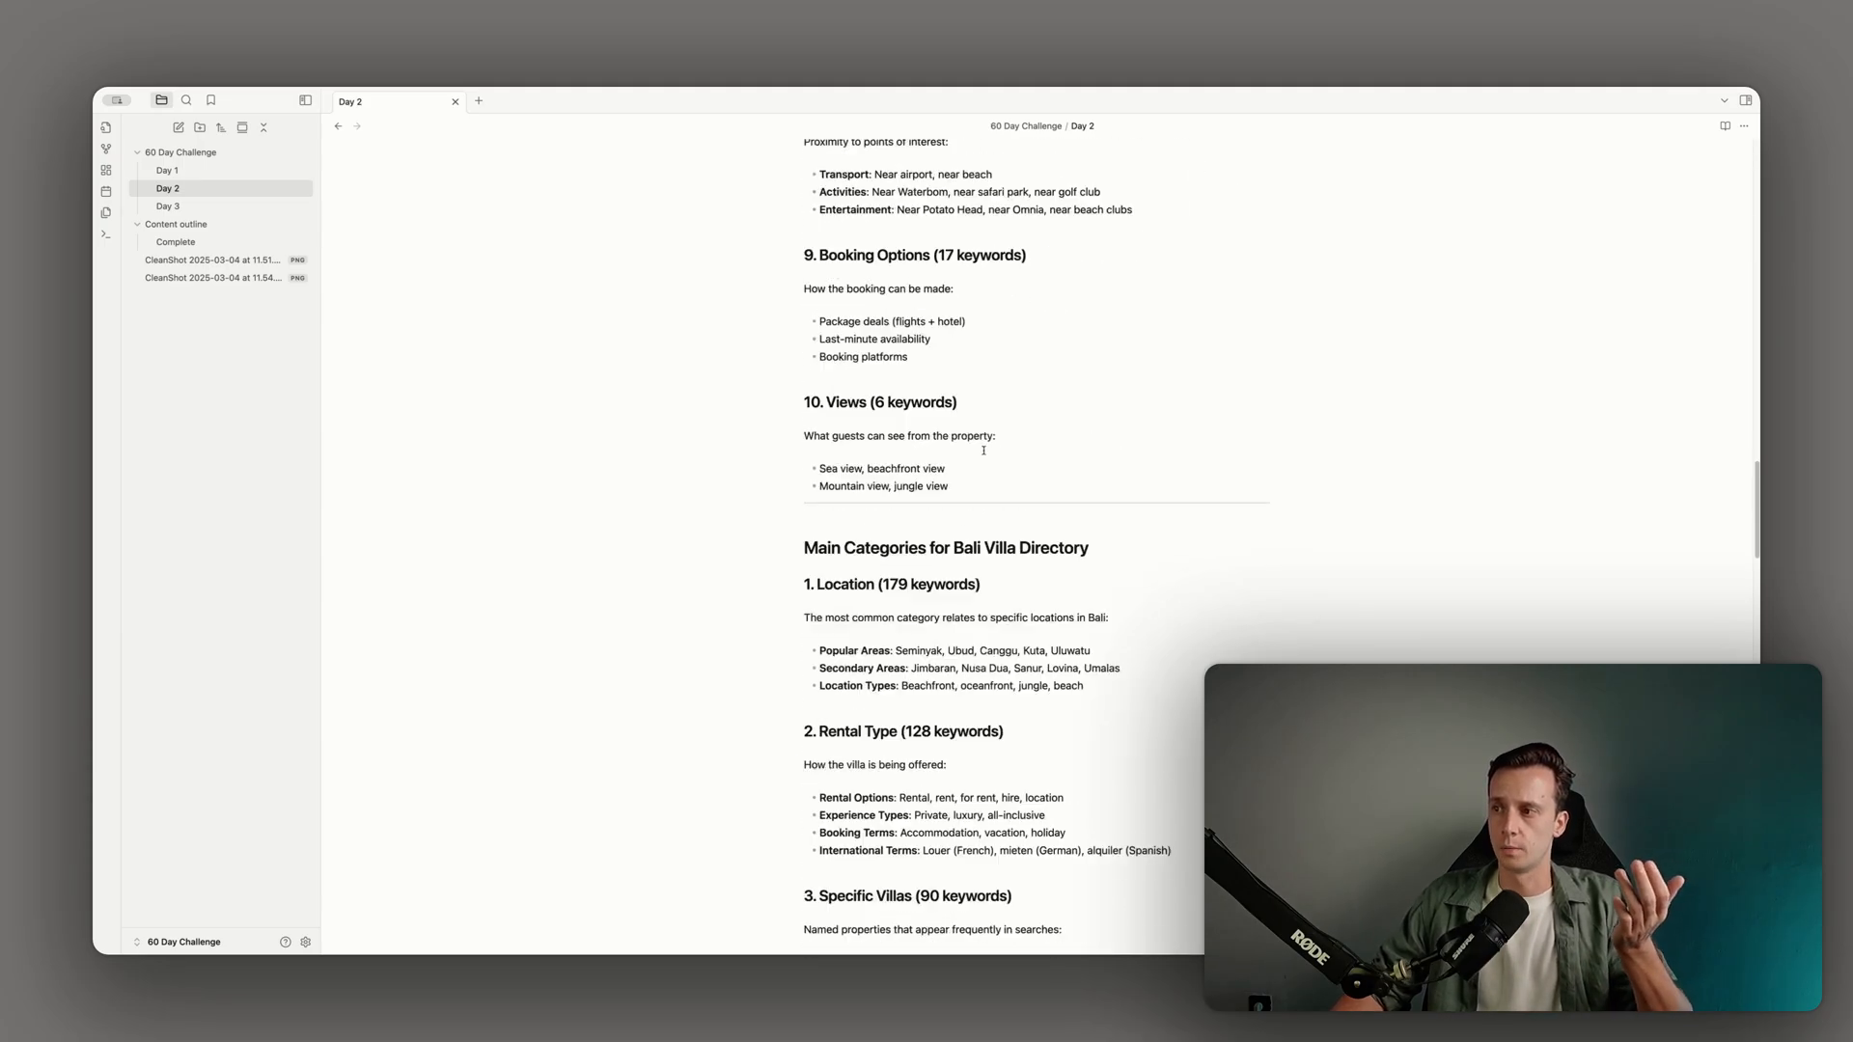
scroll(981, 451, down, 20)
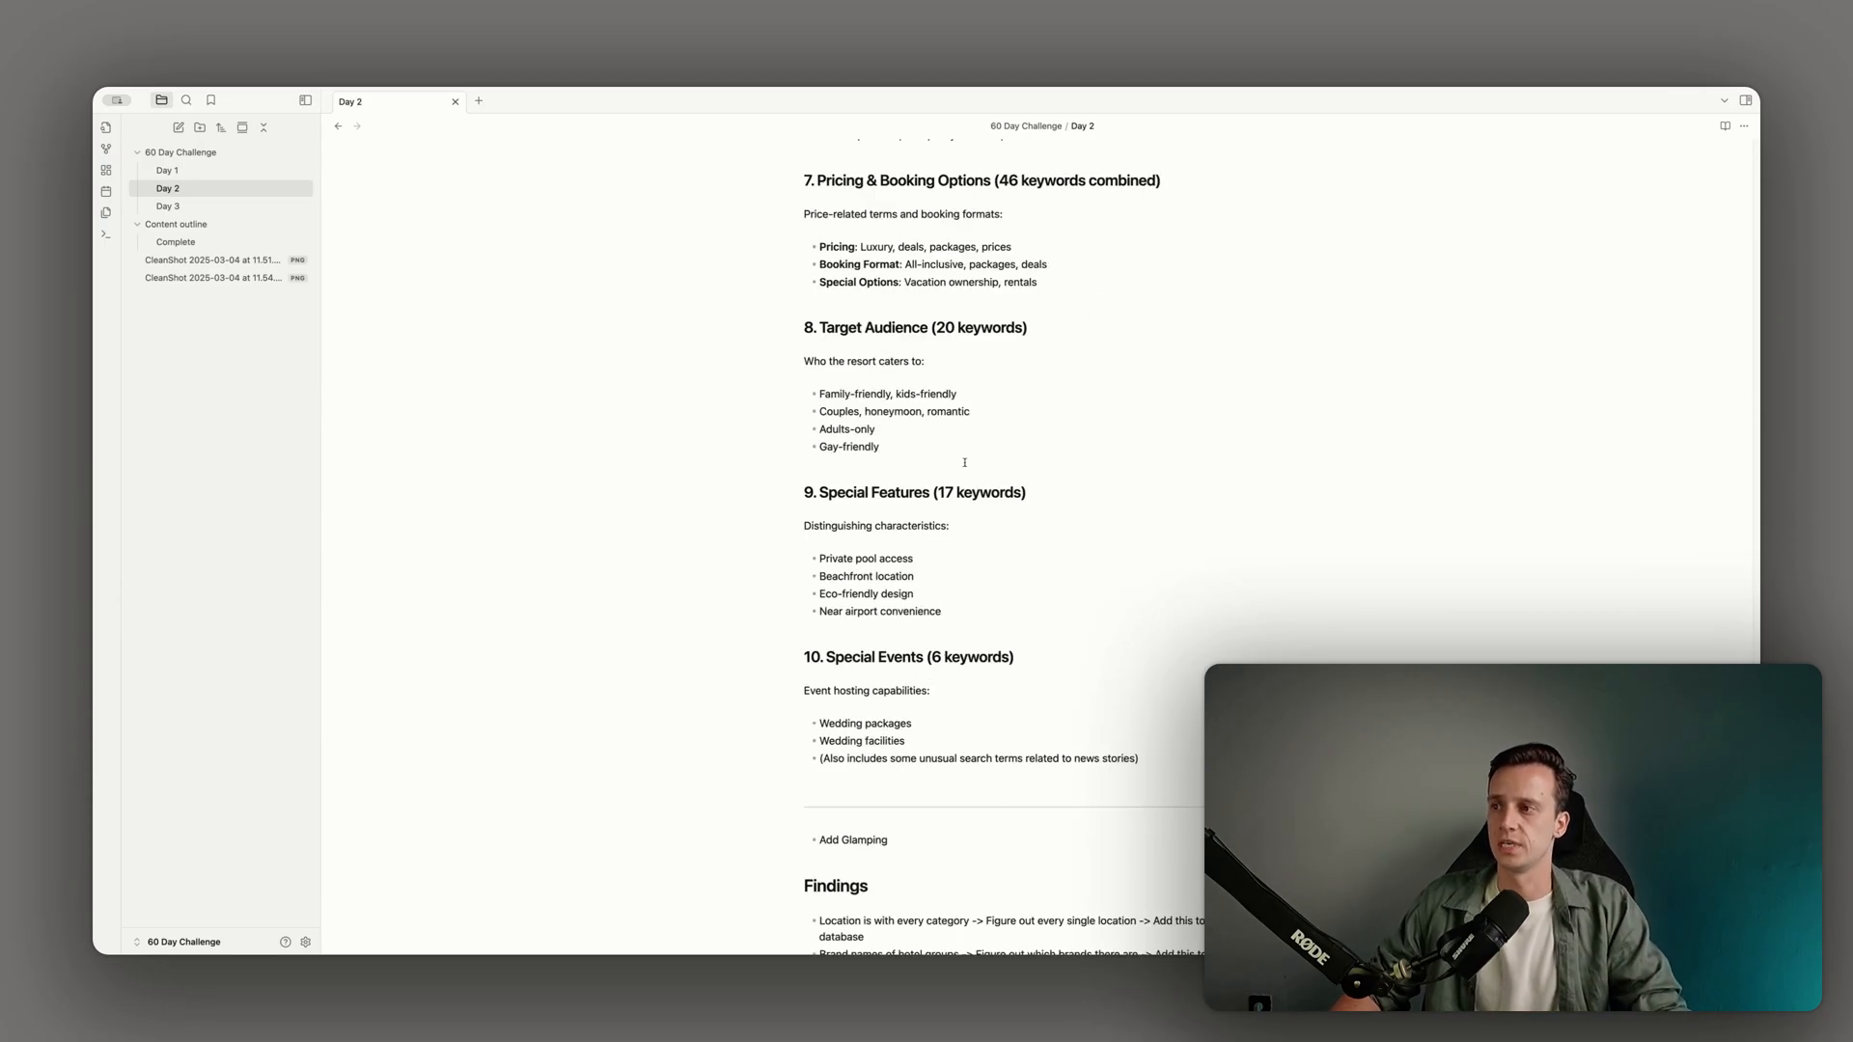
scroll(964, 399, up, 5)
scroll(969, 395, up, 15)
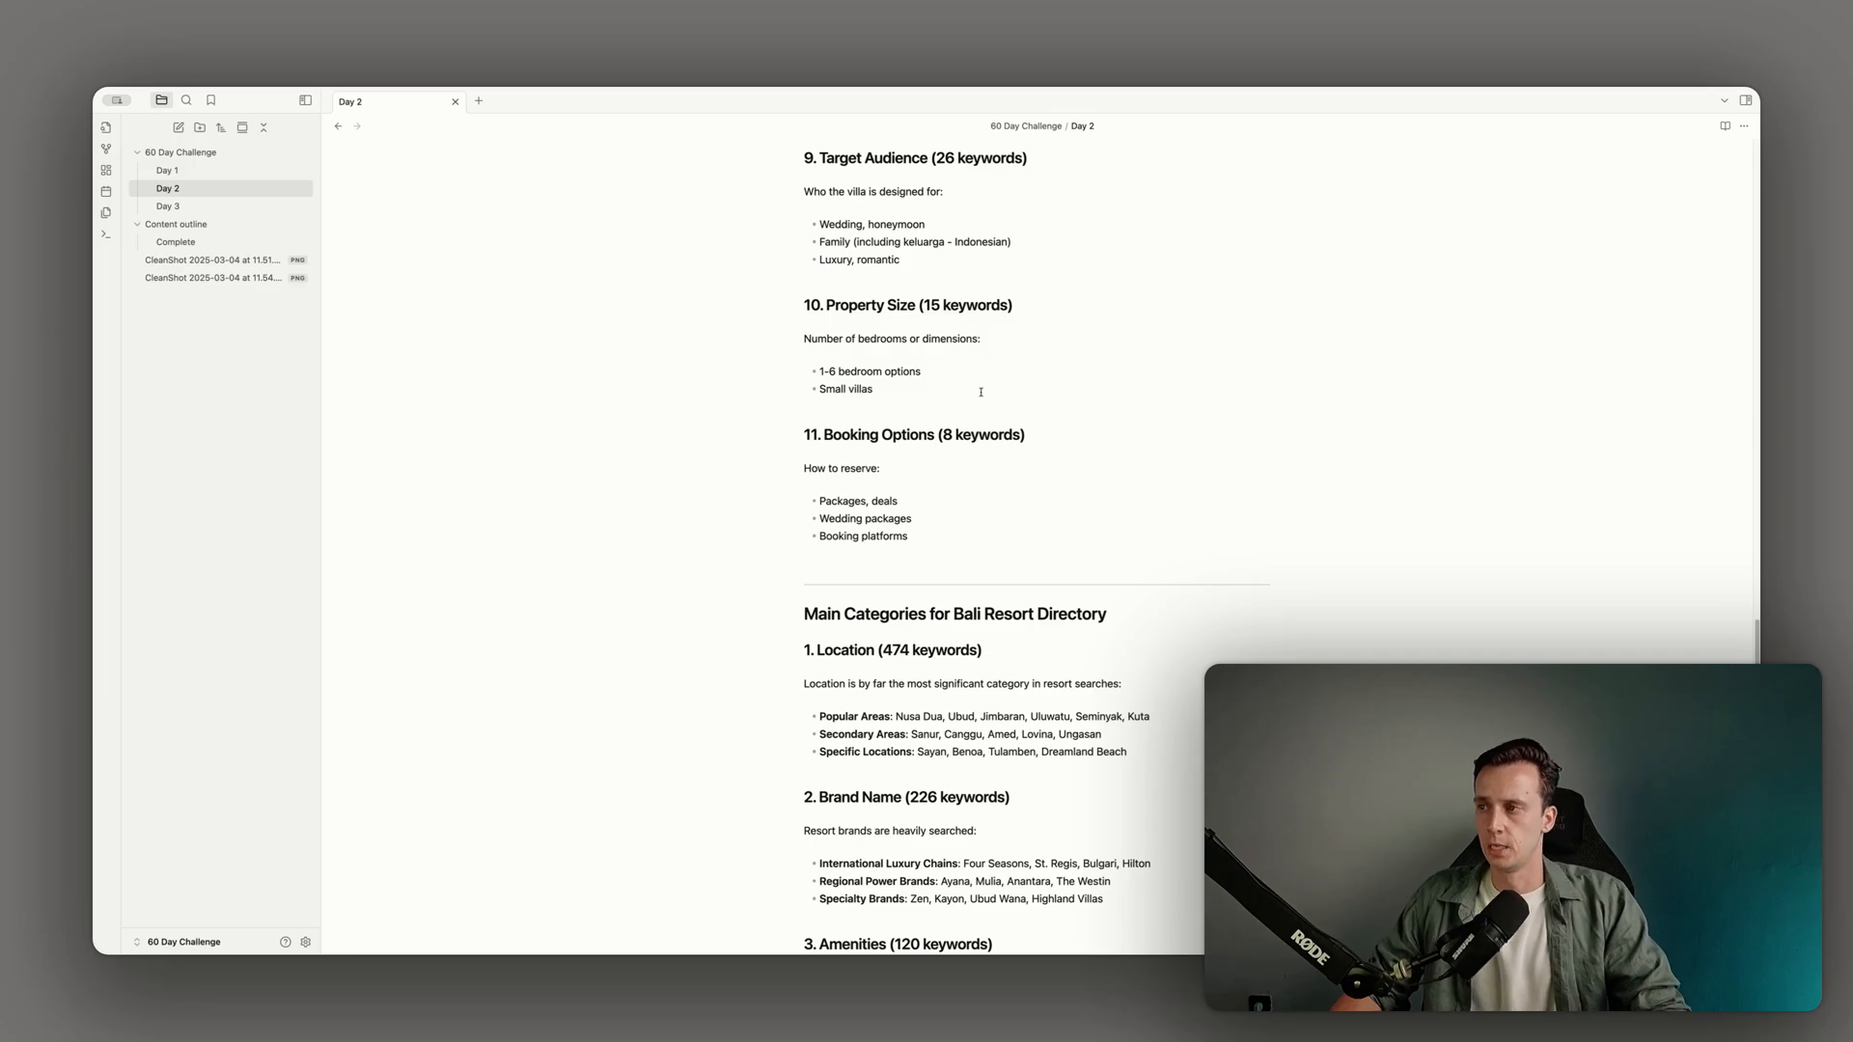
scroll(974, 390, up, 20)
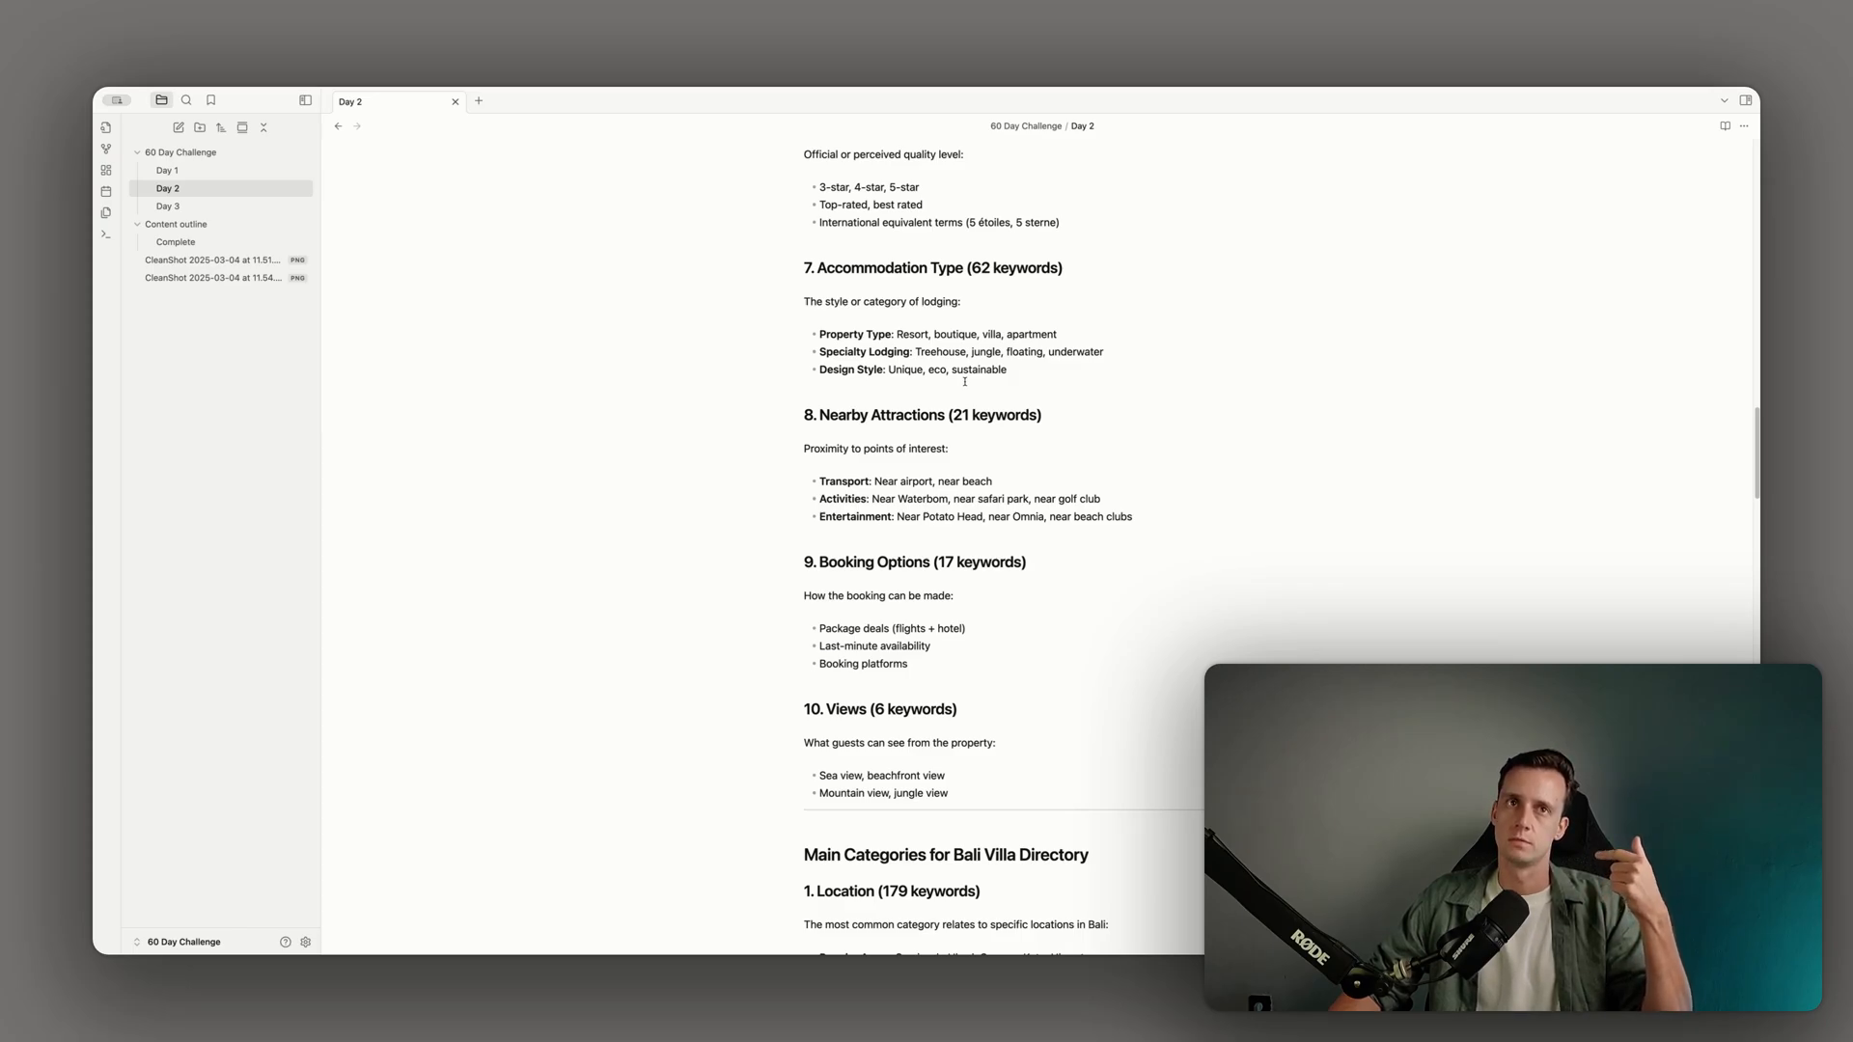
scroll(963, 377, up, 15)
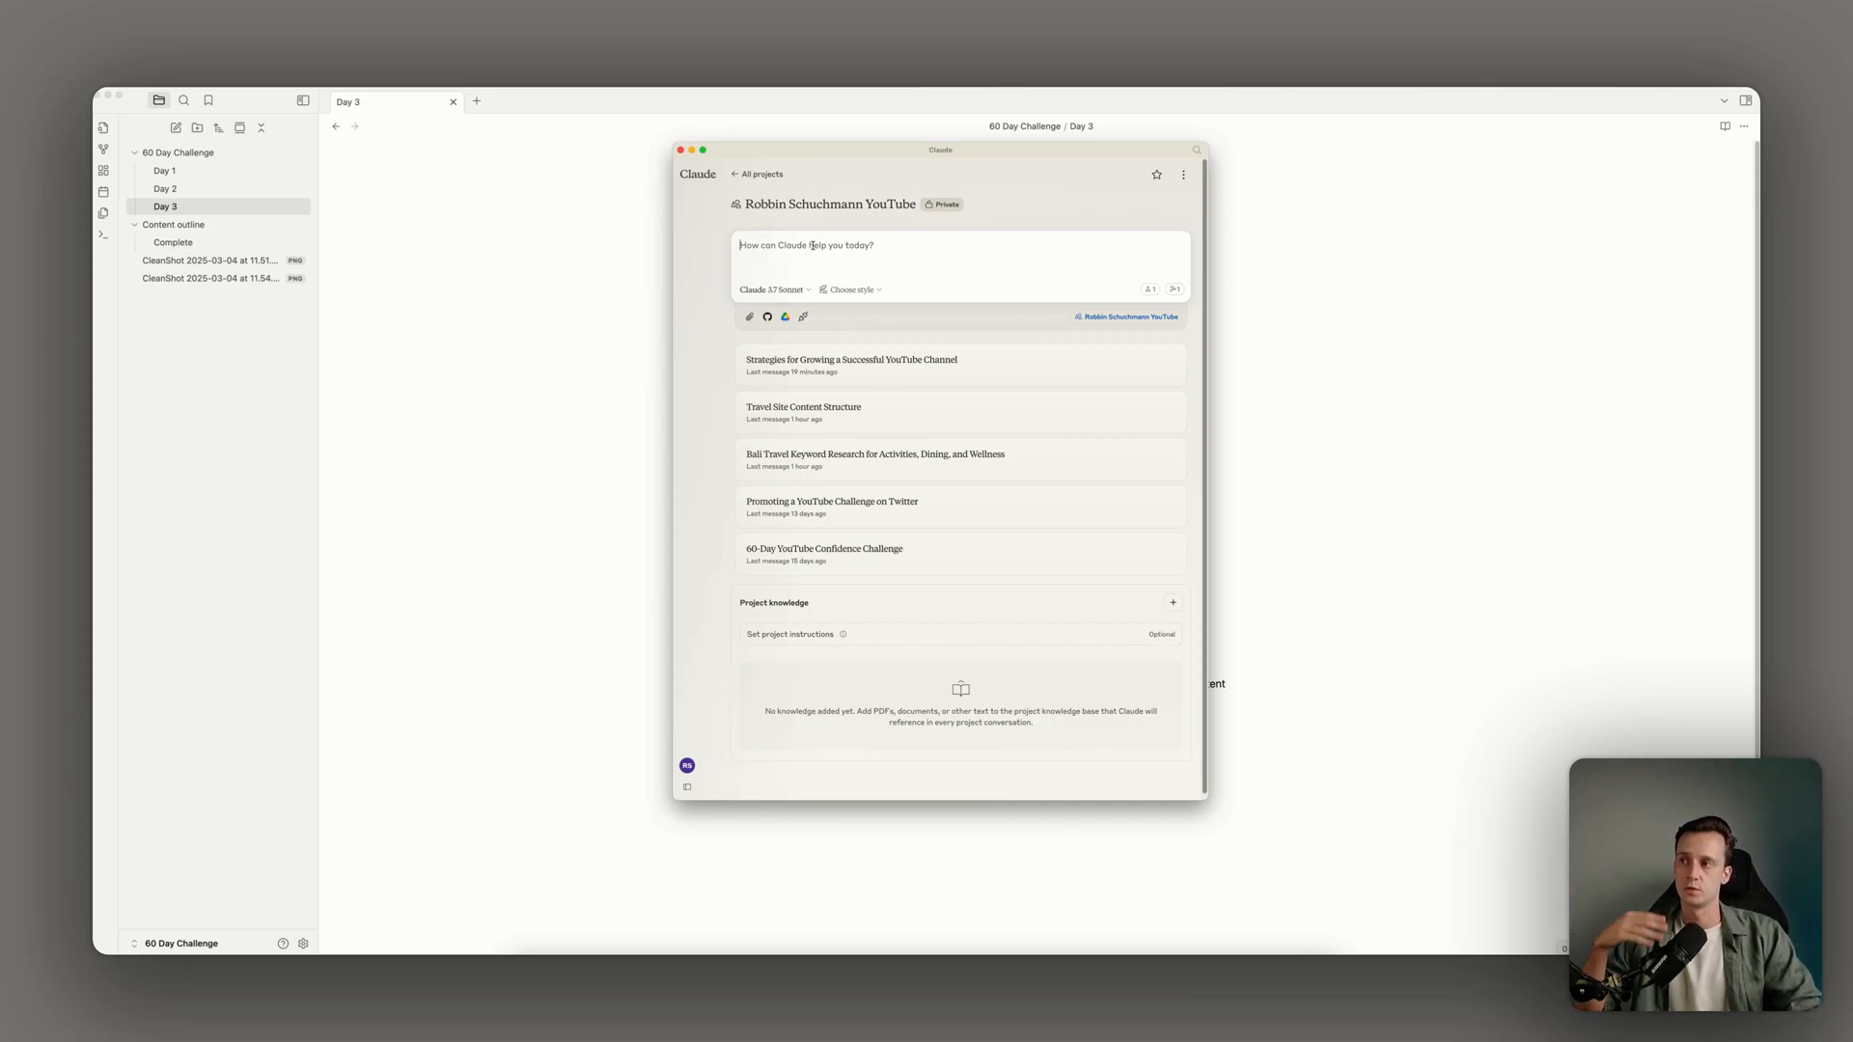
Ask Claude to structure a Bali travel directory with stays as one category, plus dining places, bars, spas and activities, and send the request
key(ctrl+shift+space)
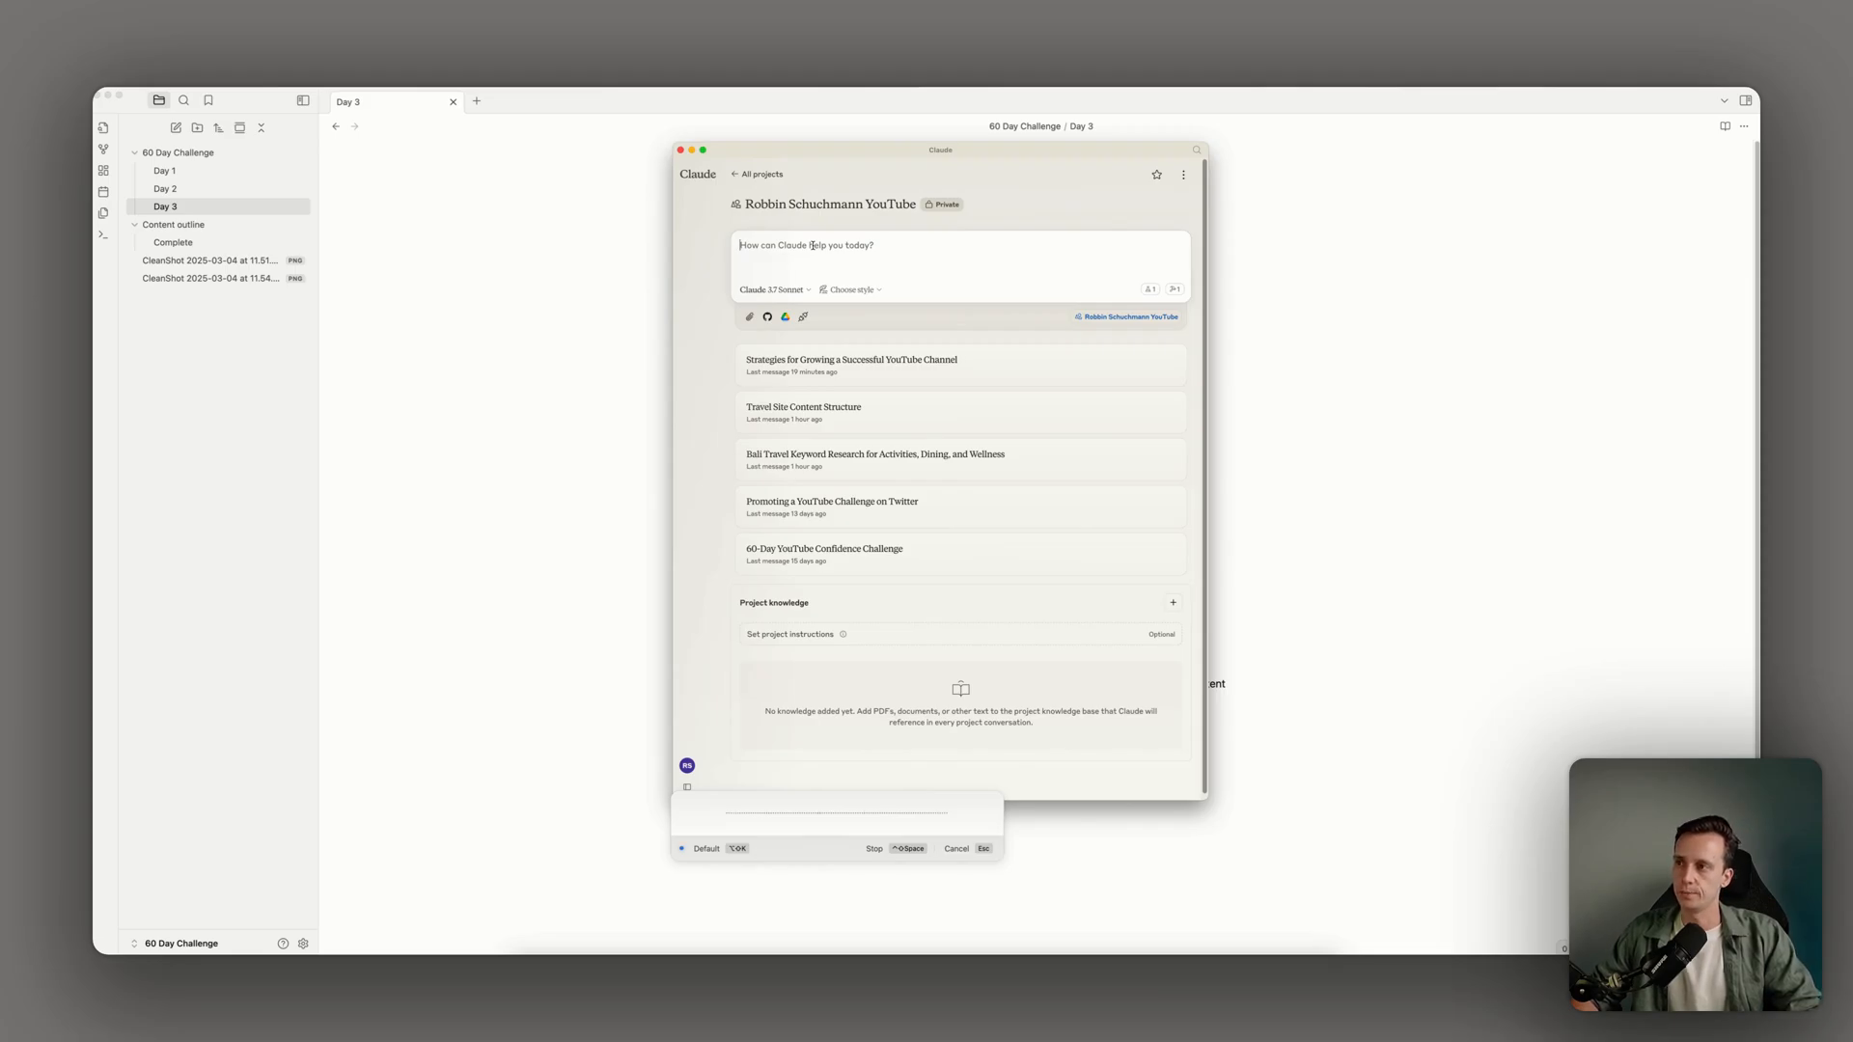
key(ctrl+shift+space)
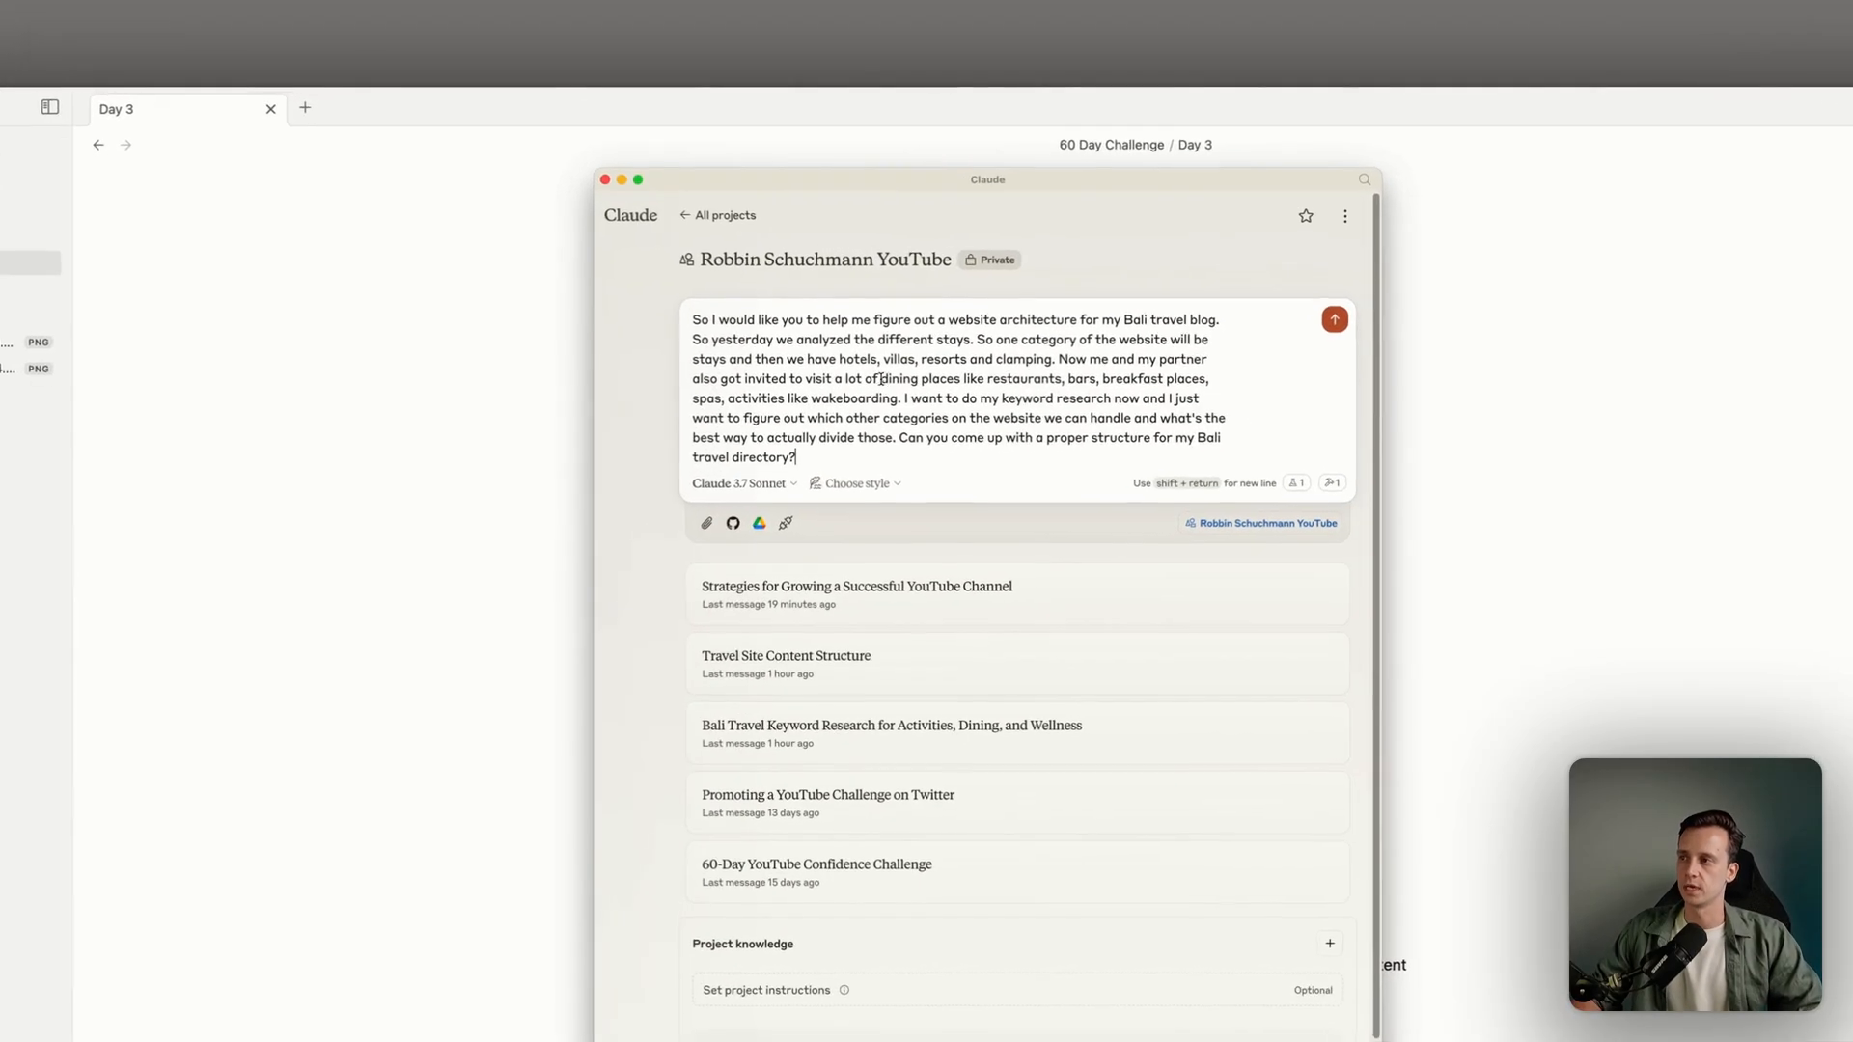
key(Return)
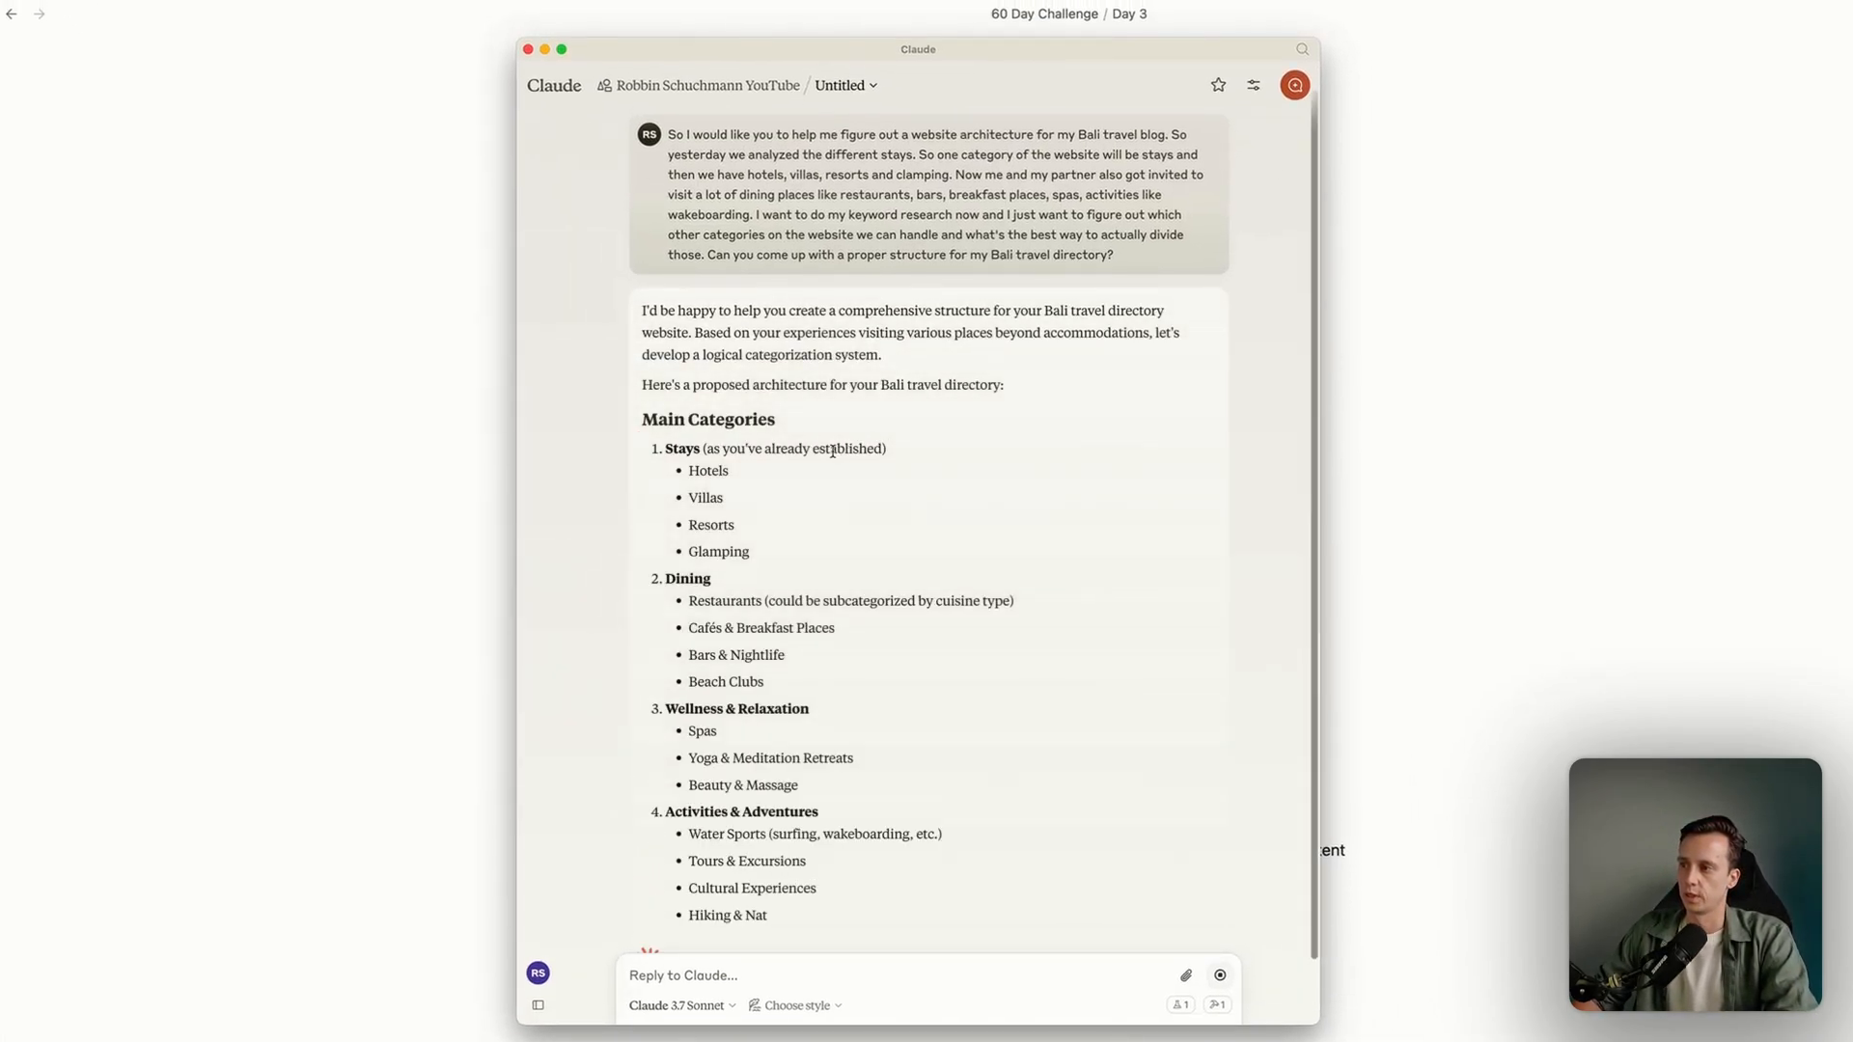
Read through the main categories and subcategories in Claude's proposed site architecture, from Stays to Destinations
drag(646, 418, 801, 544)
click(802, 545)
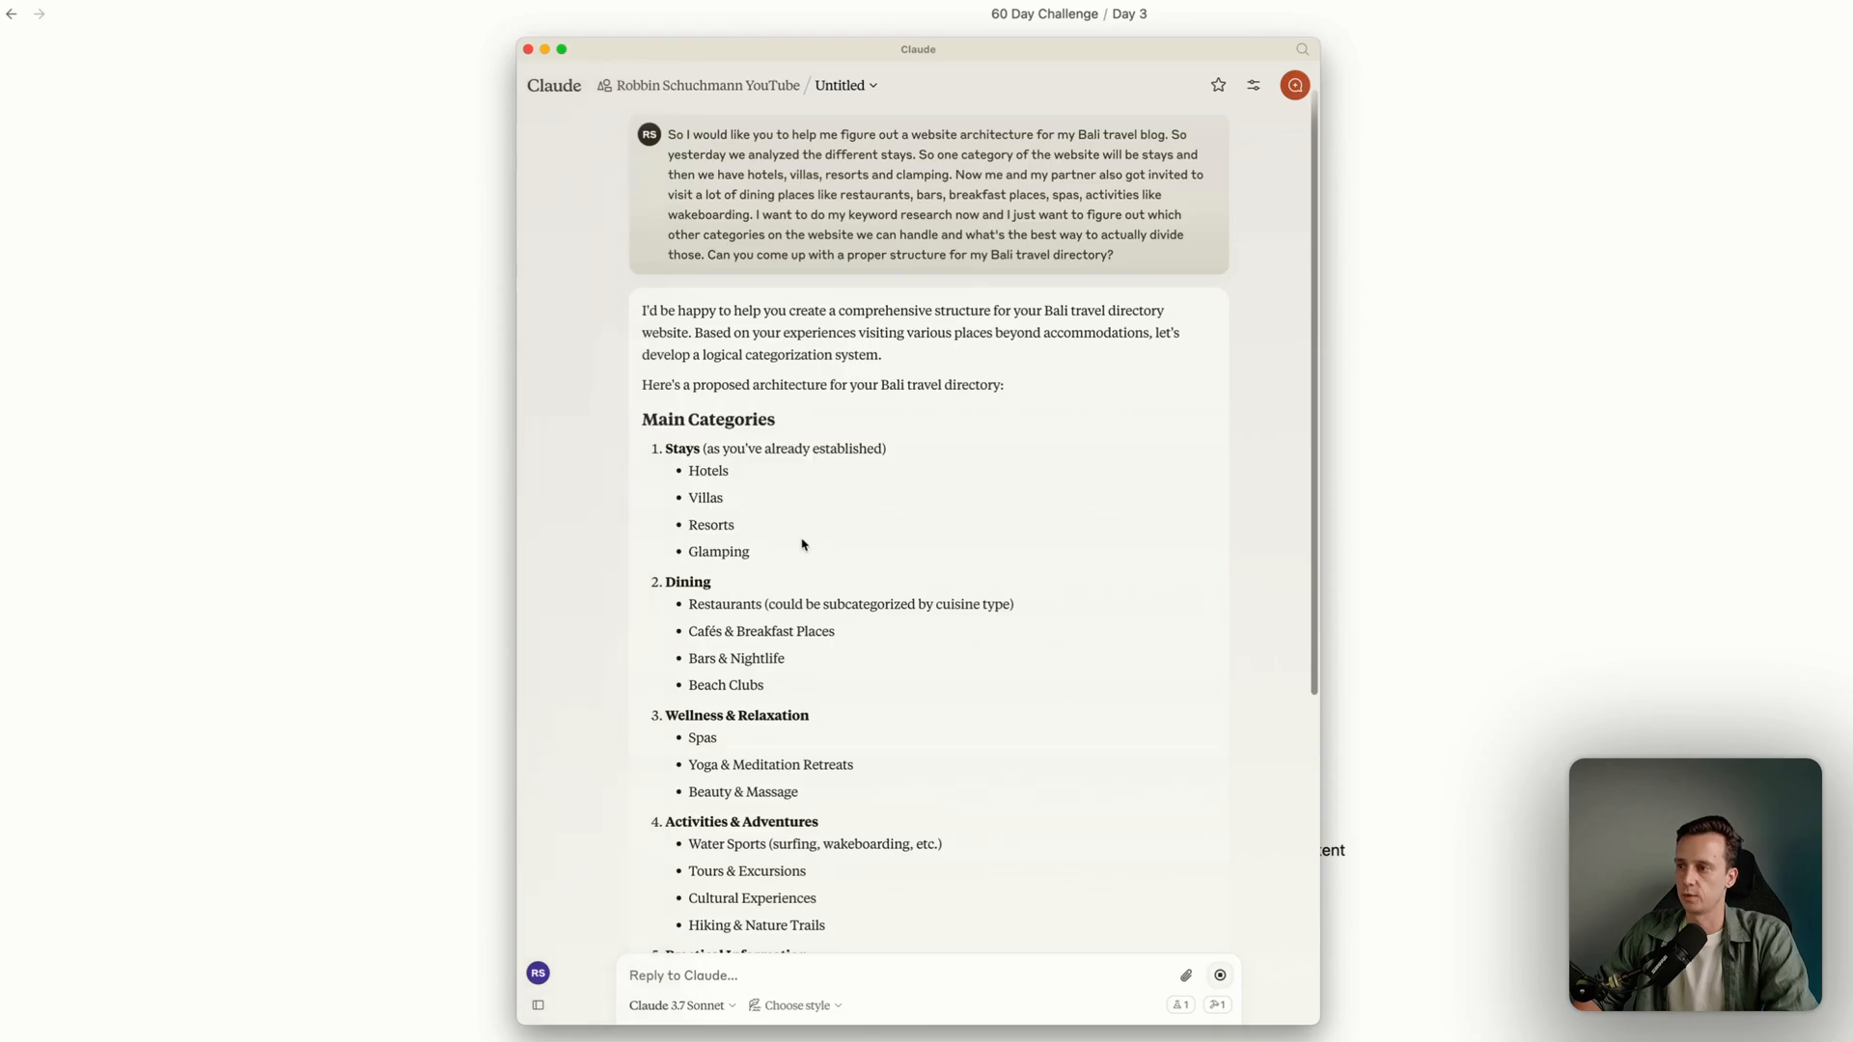
scroll(642, 476, down, 1)
scroll(779, 522, down, 3)
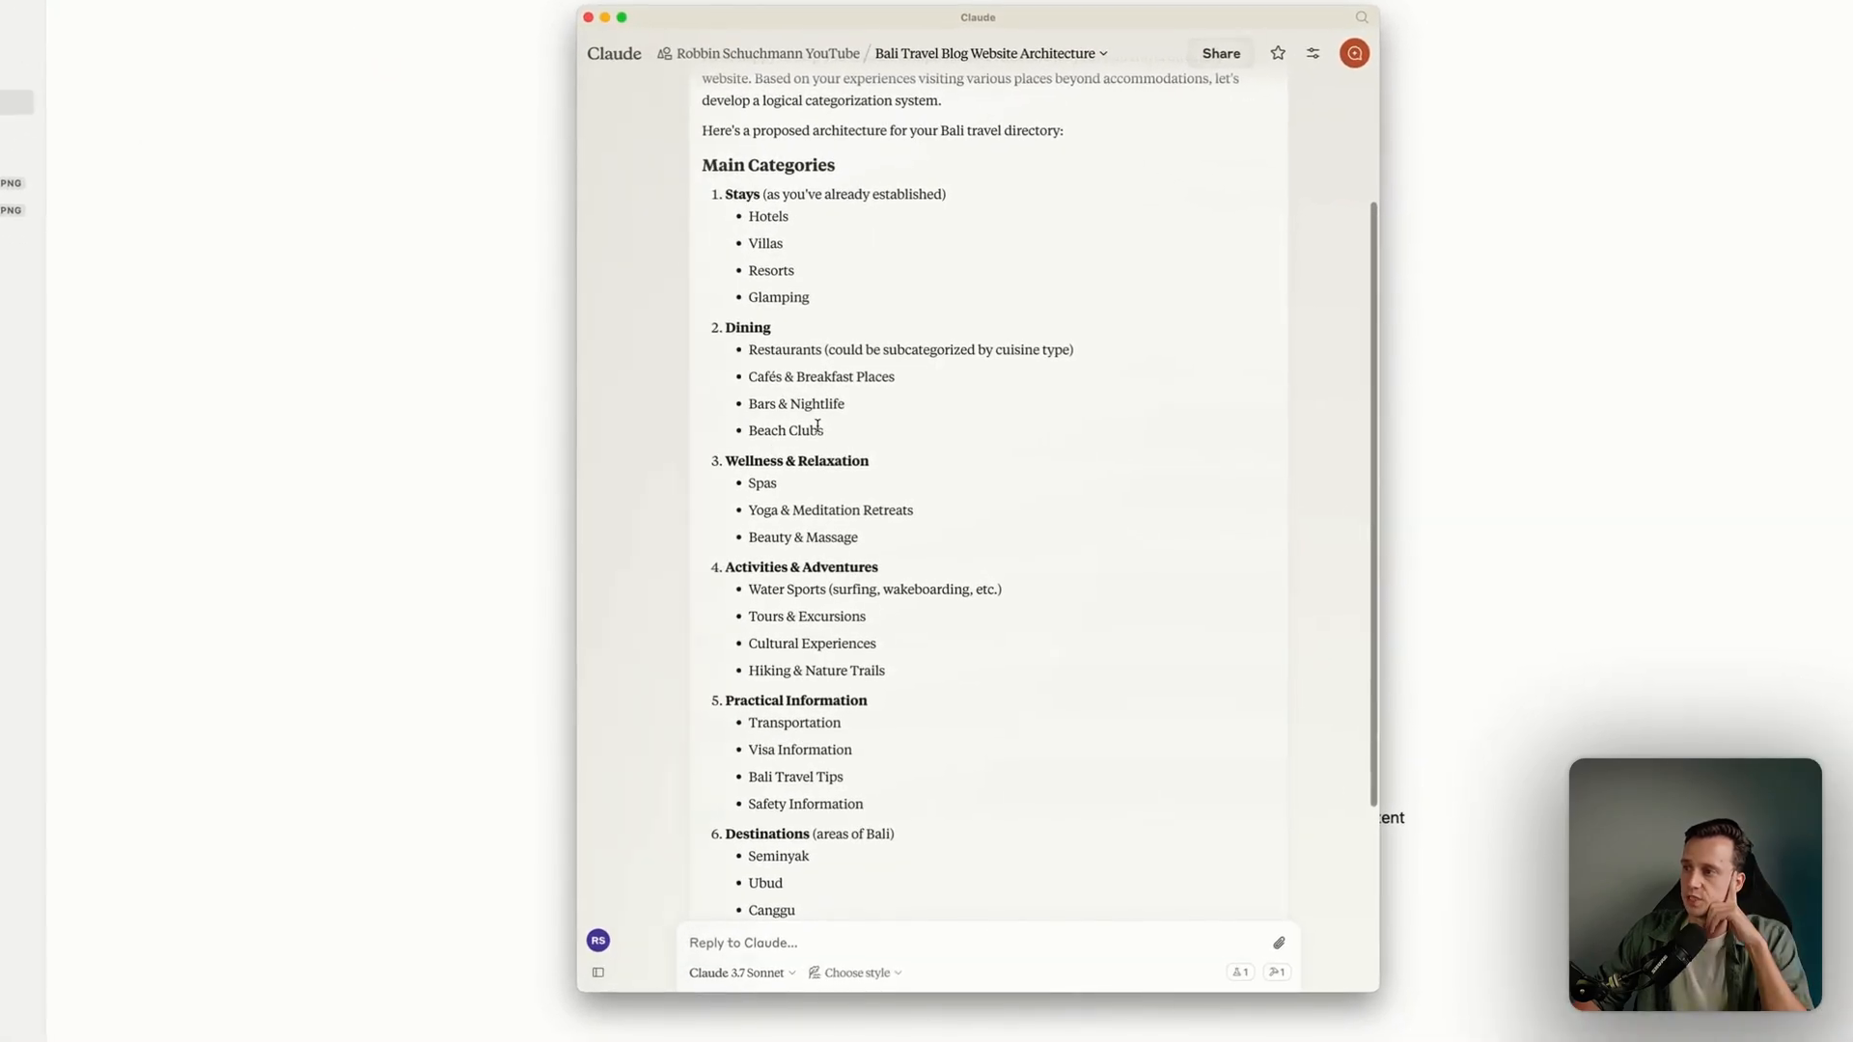
scroll(817, 426, down, 1)
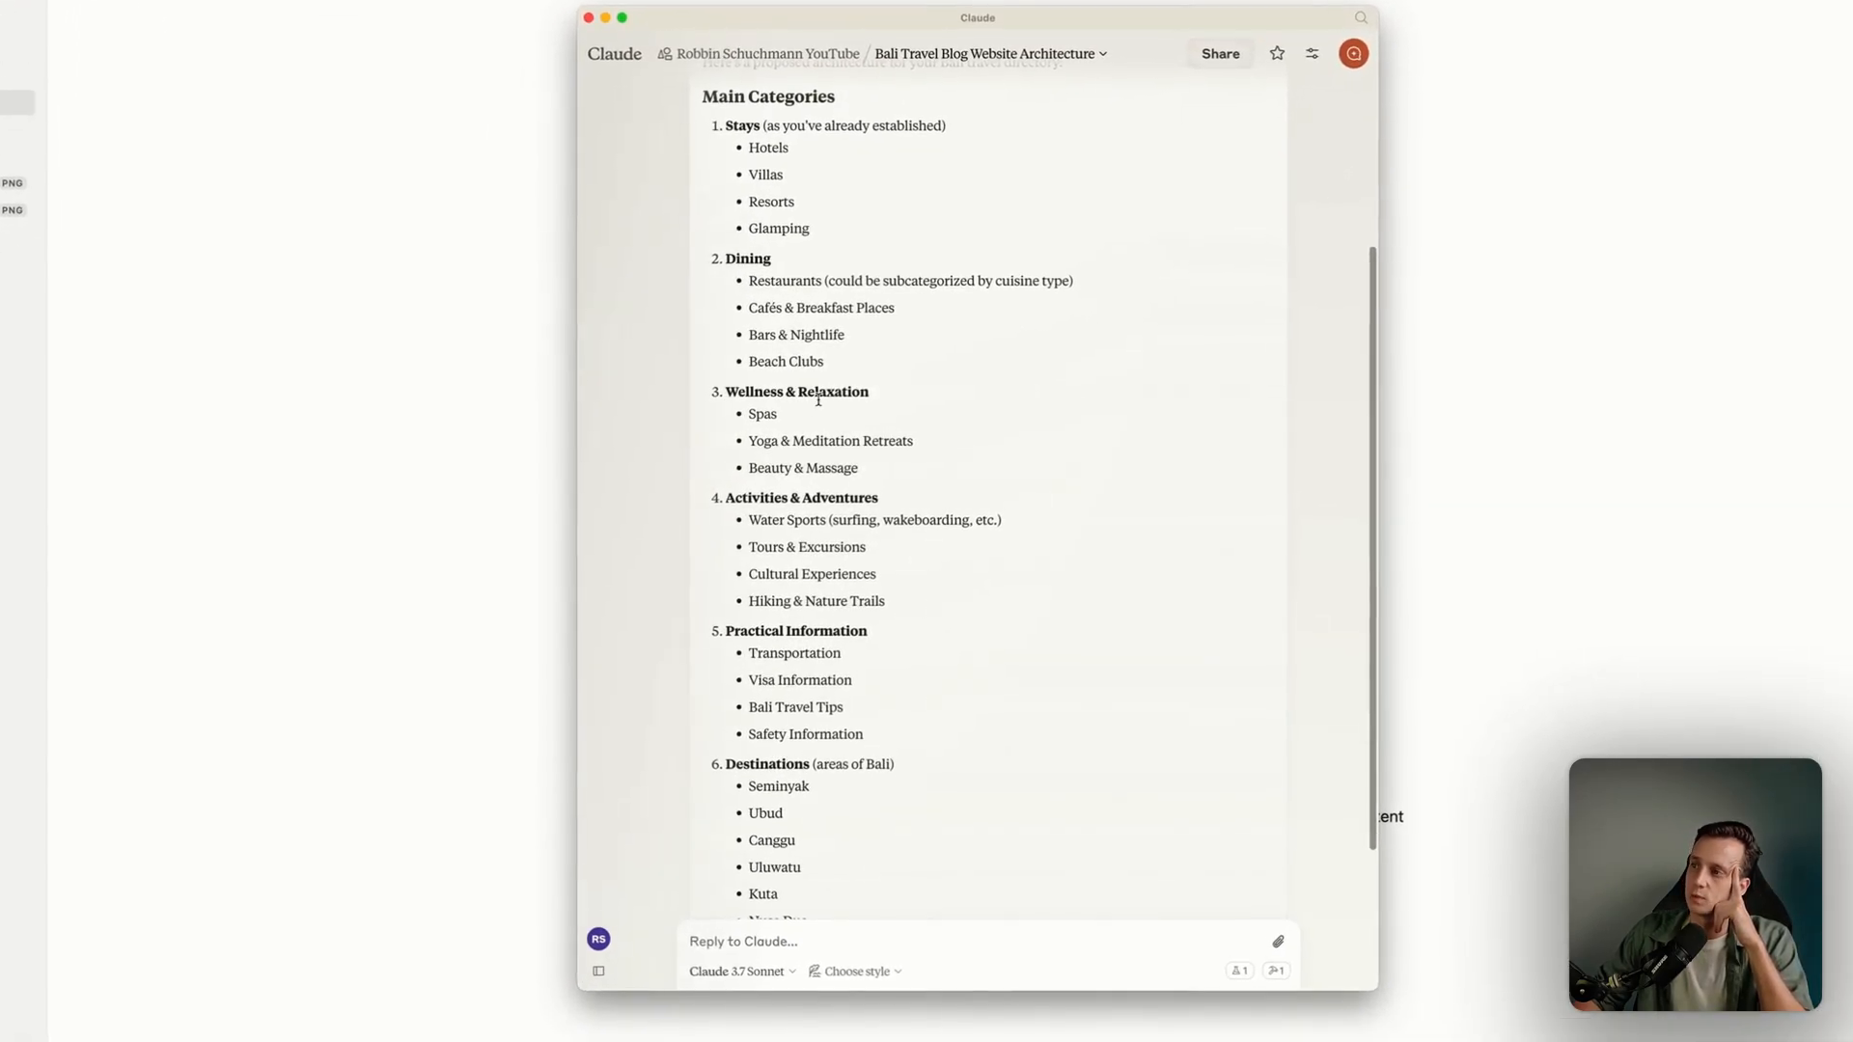
scroll(840, 405, down, 1)
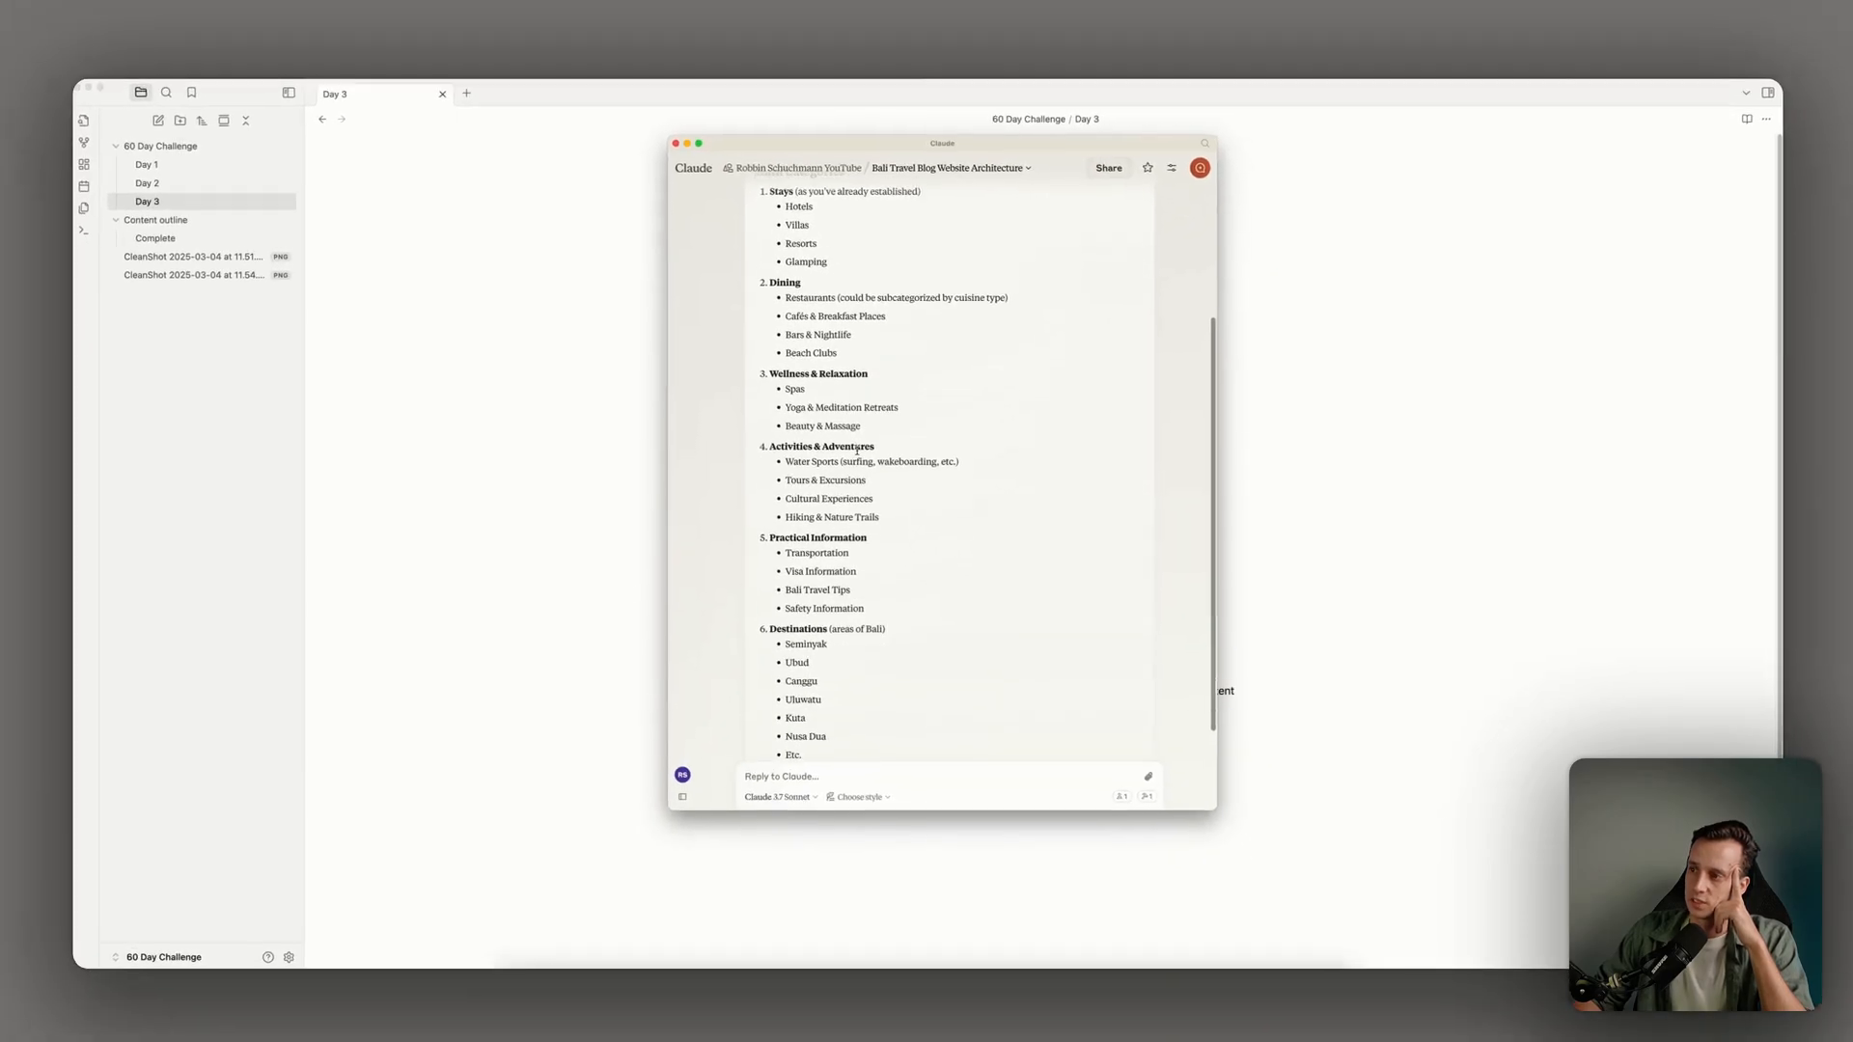
scroll(861, 483, down, 1)
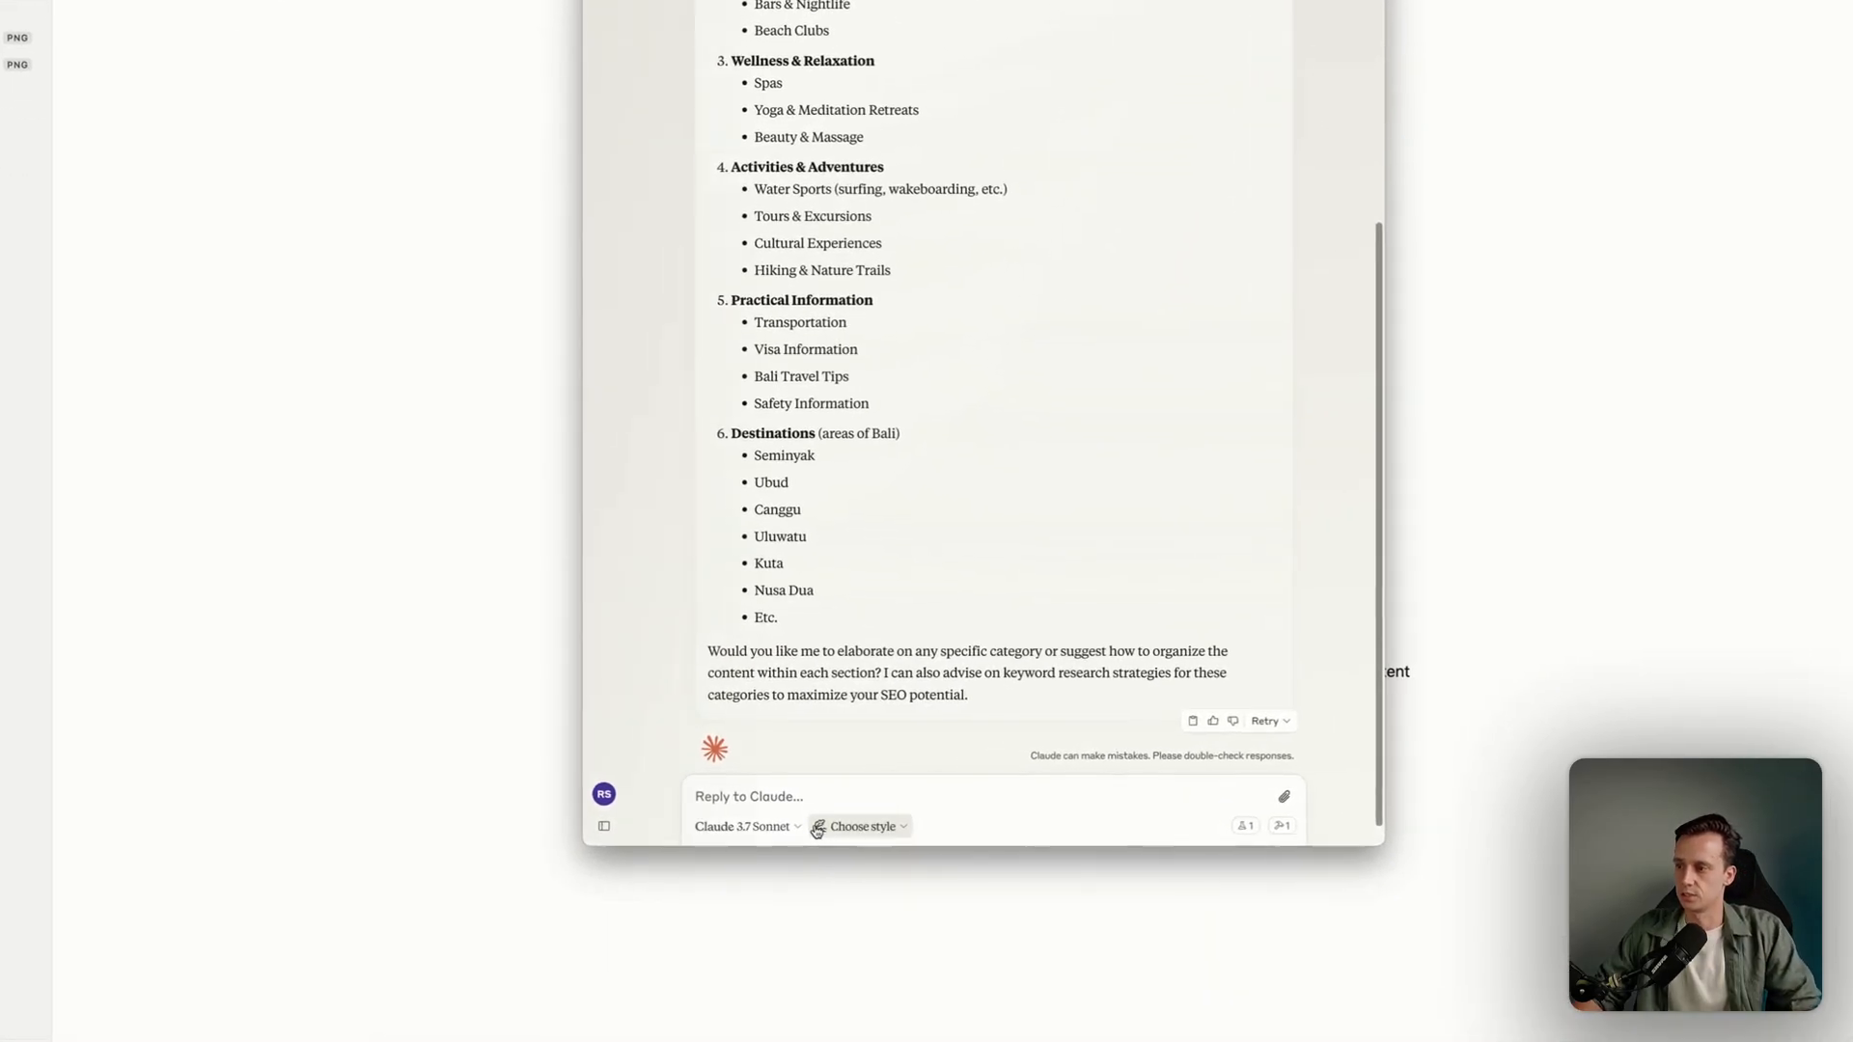
Reply to Claude asking for nightlife to be separated from dining, and review the revised categories
scroll(931, 694, up, 1)
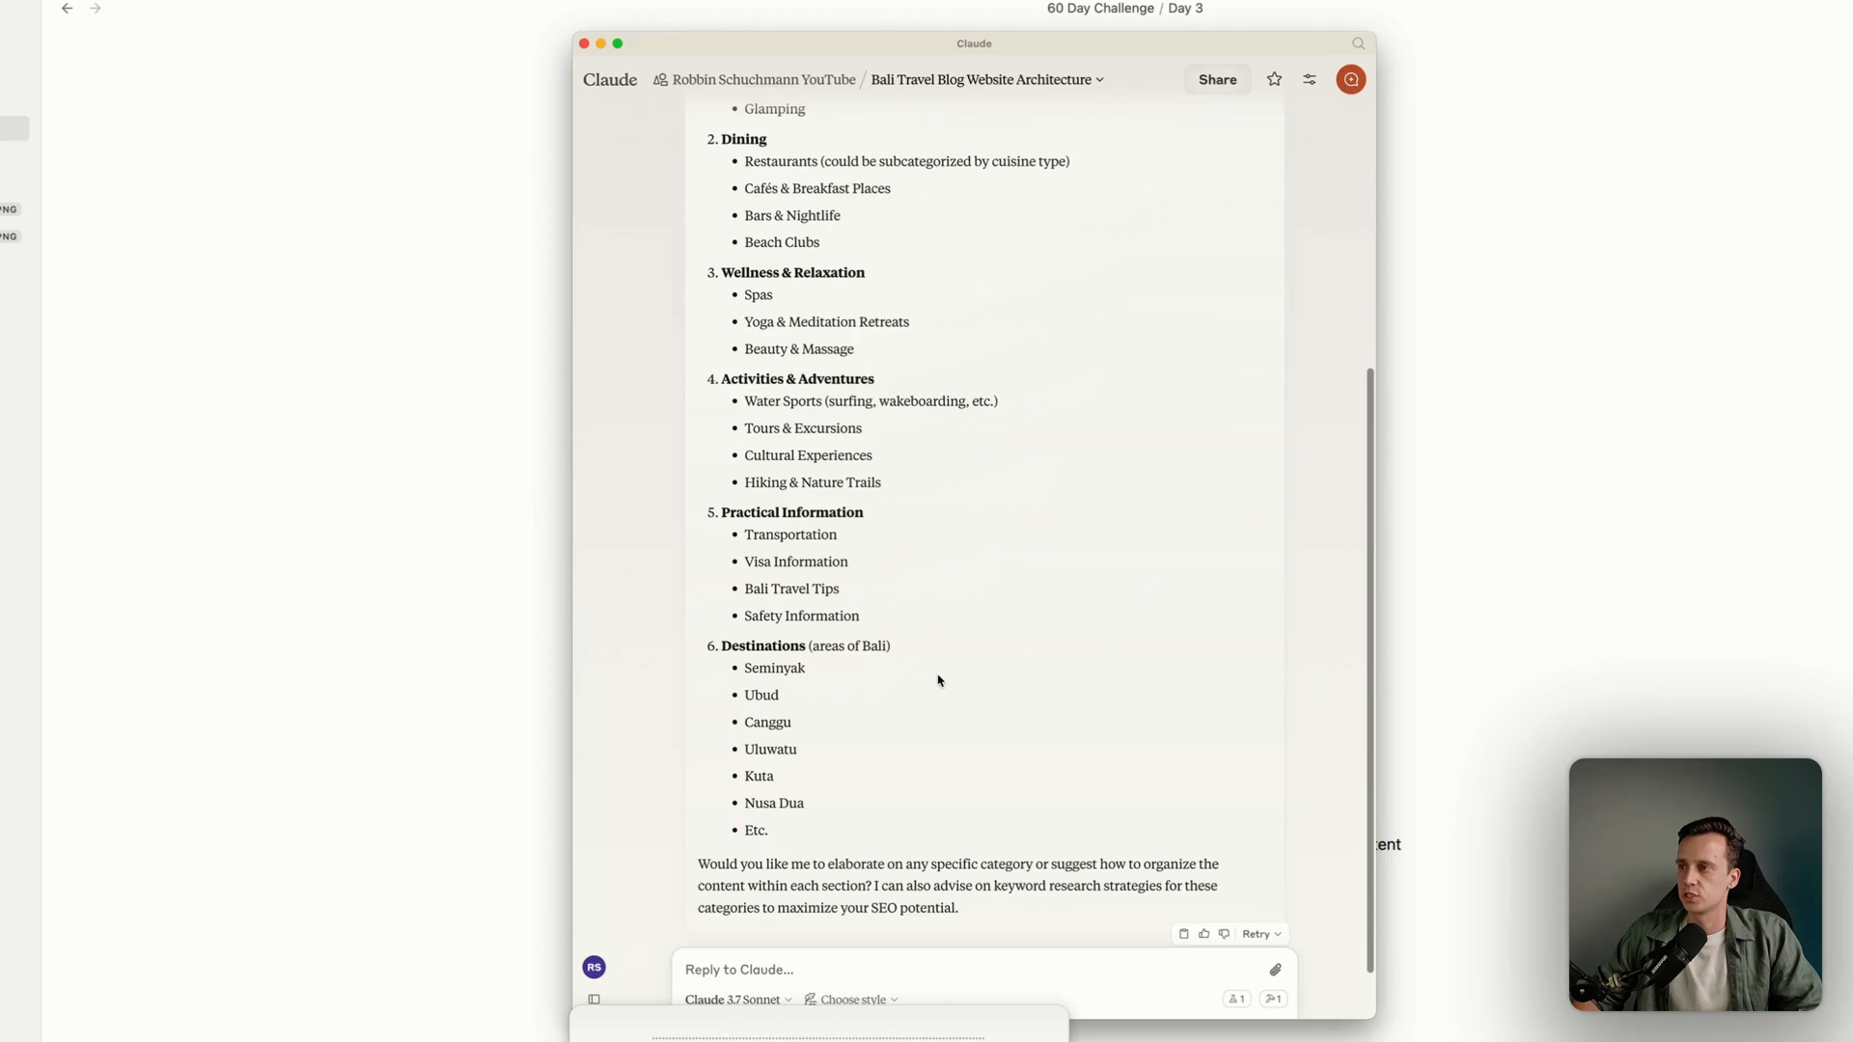
scroll(937, 680, up, 1)
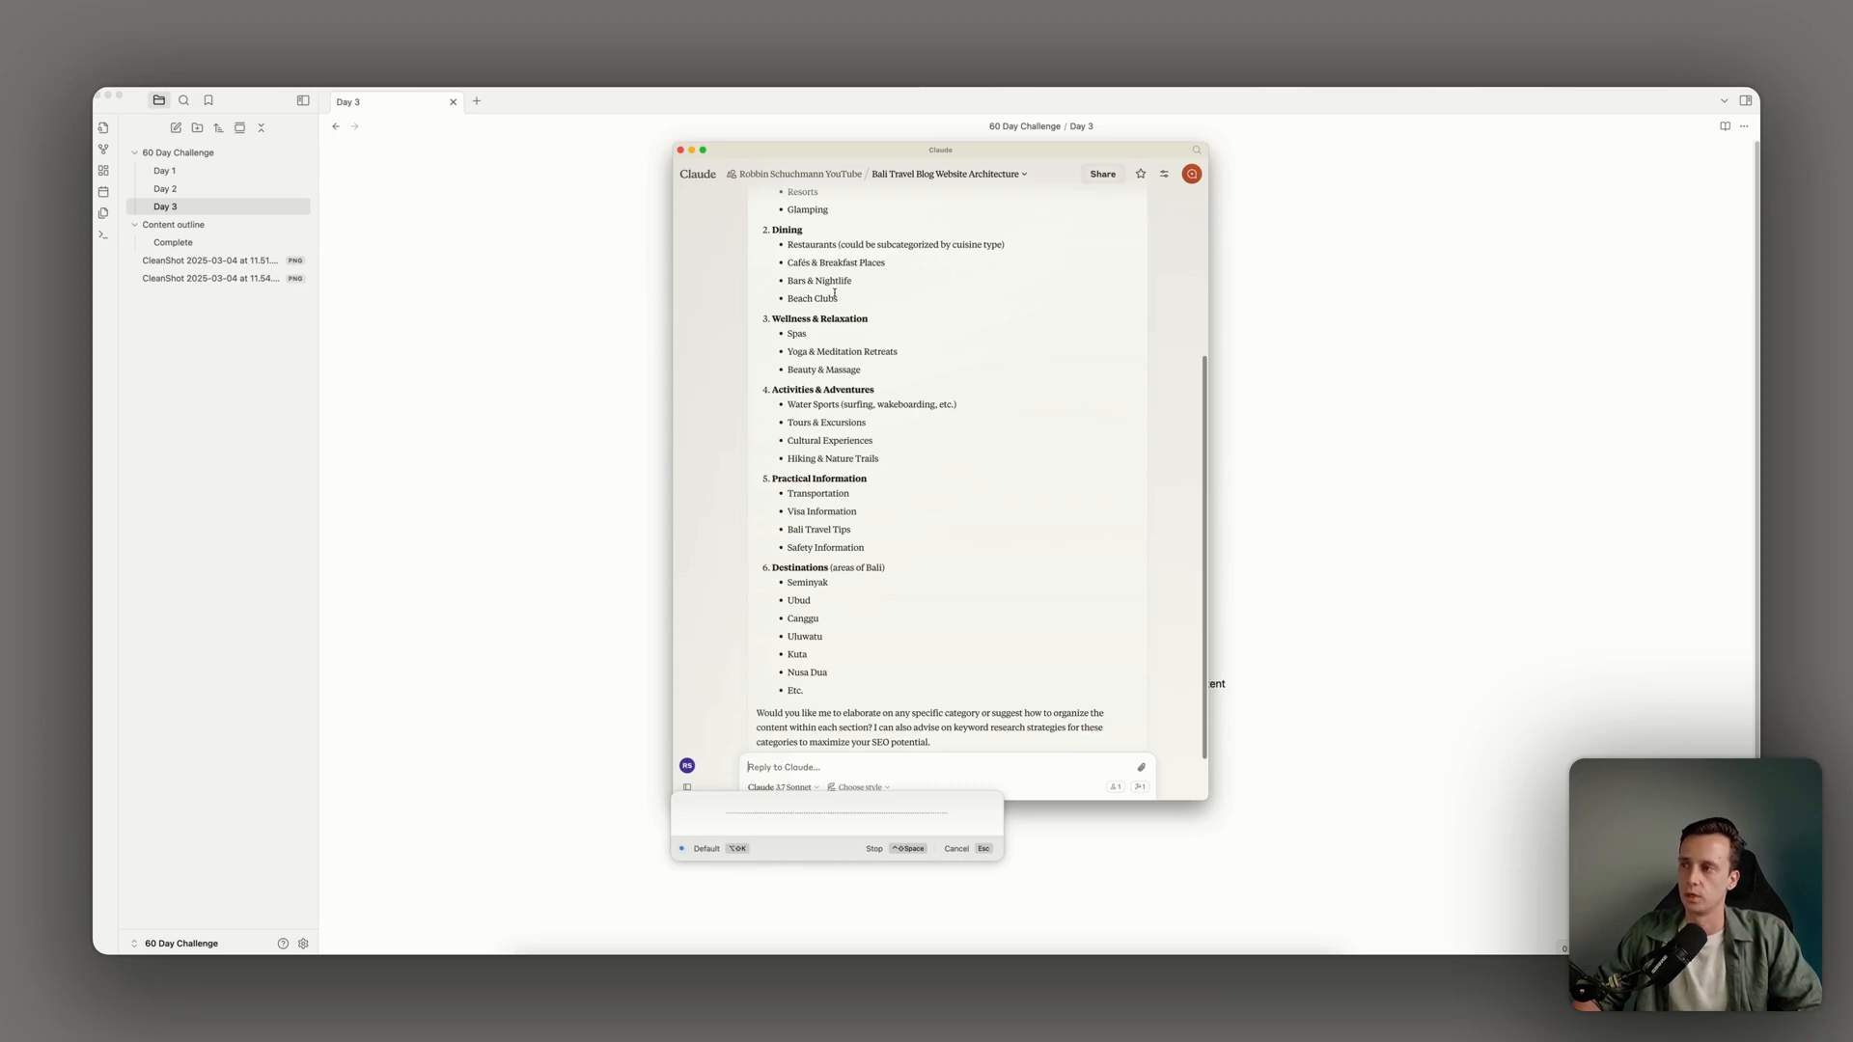
scroll(857, 307, up, 1)
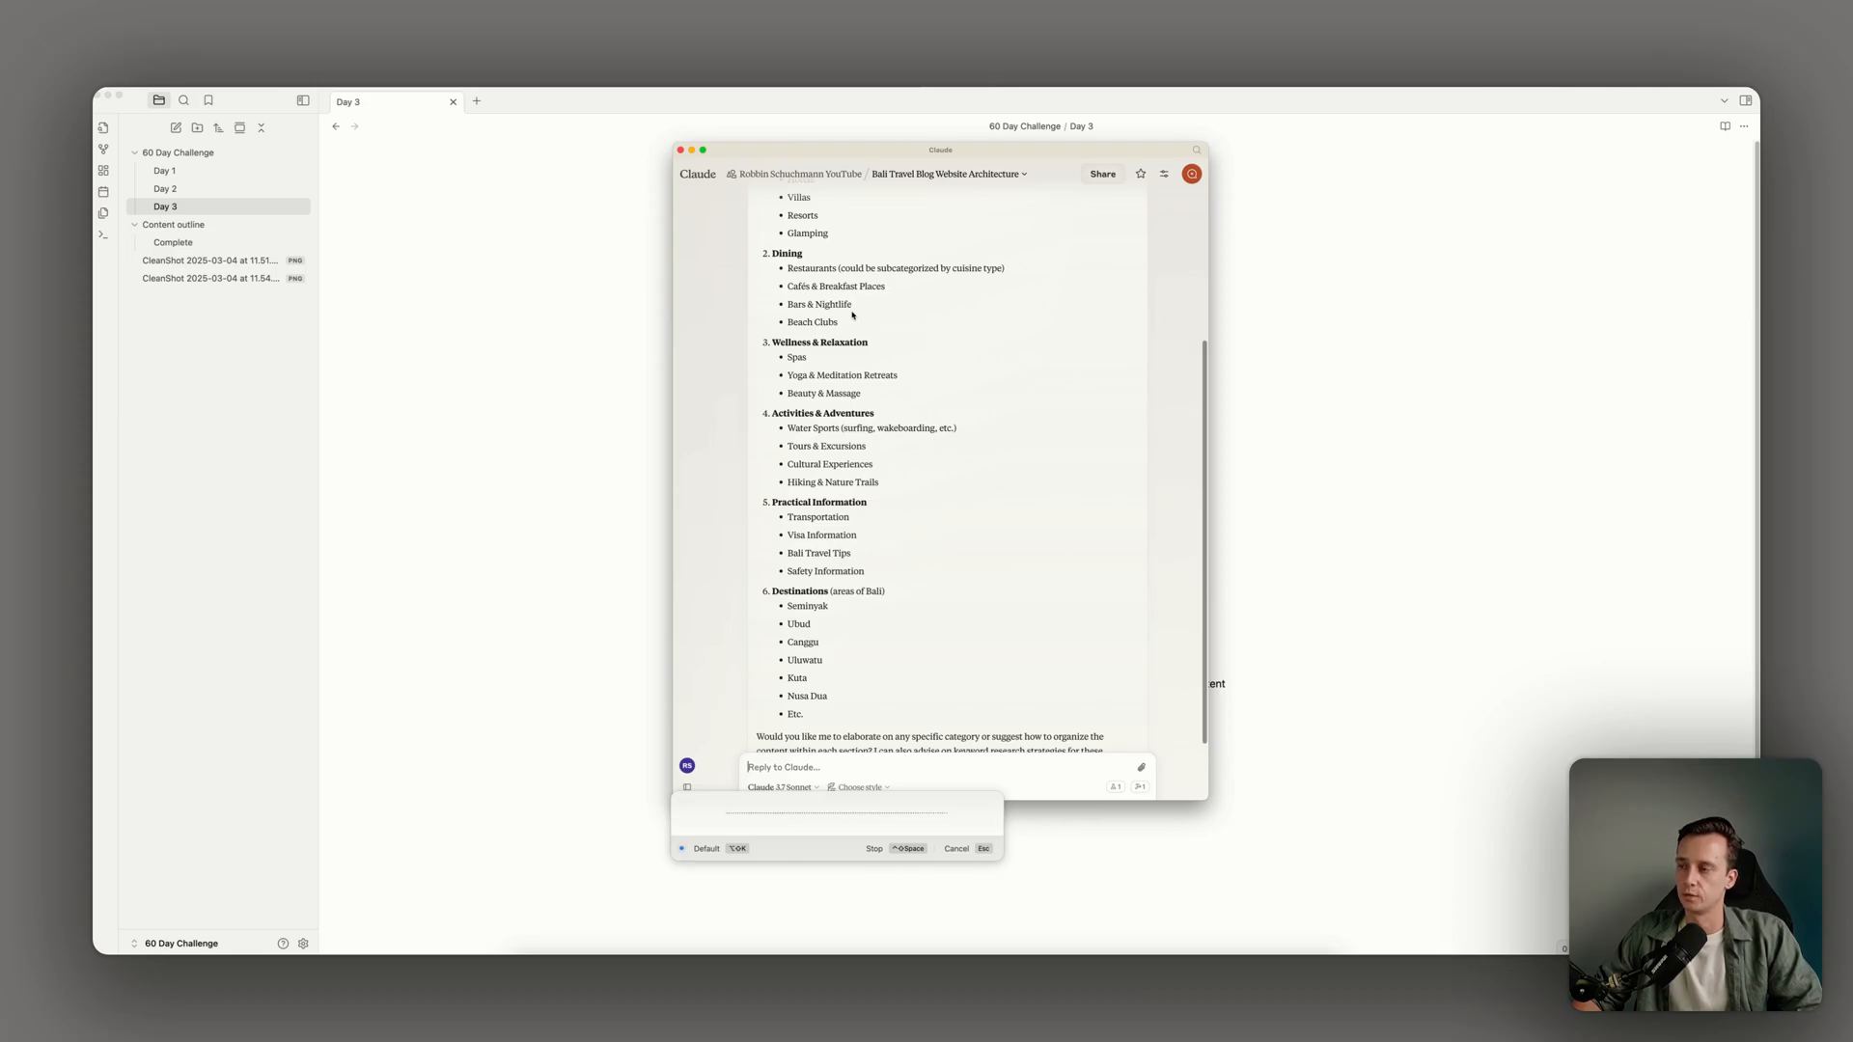
key(Return)
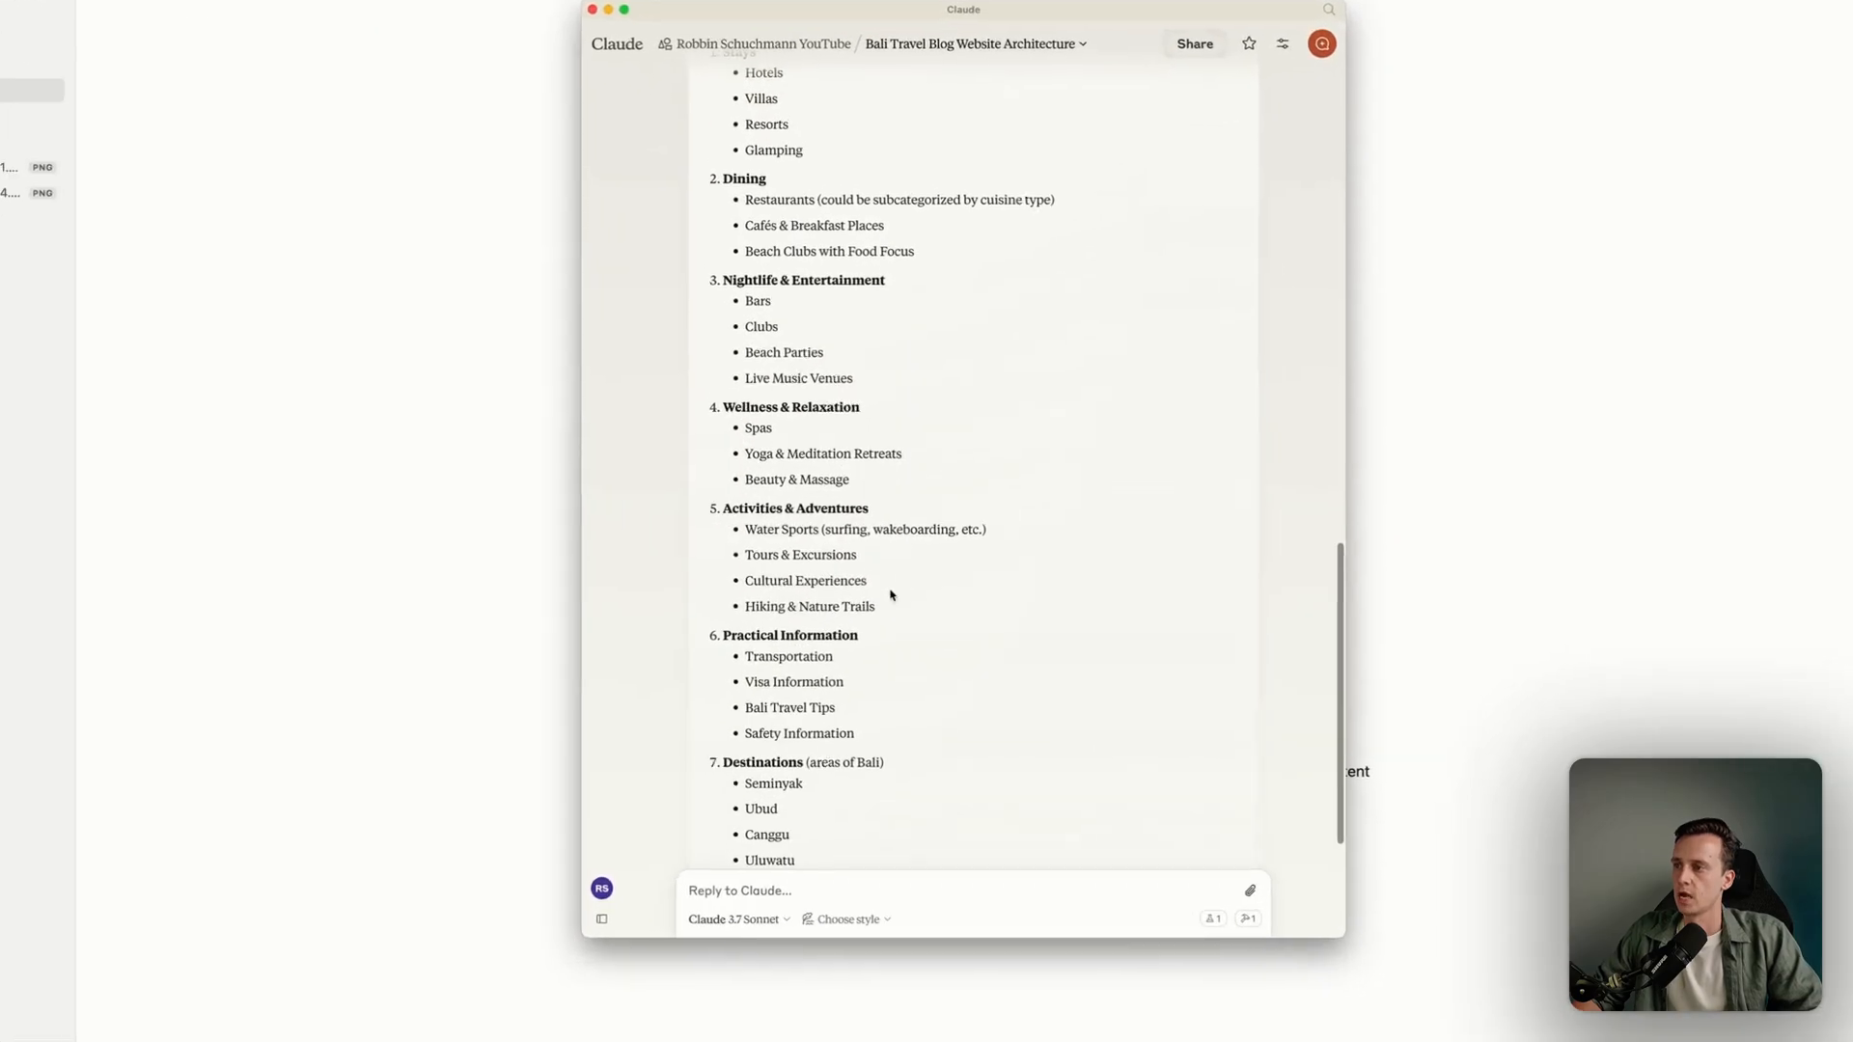
scroll(875, 550, up, 3)
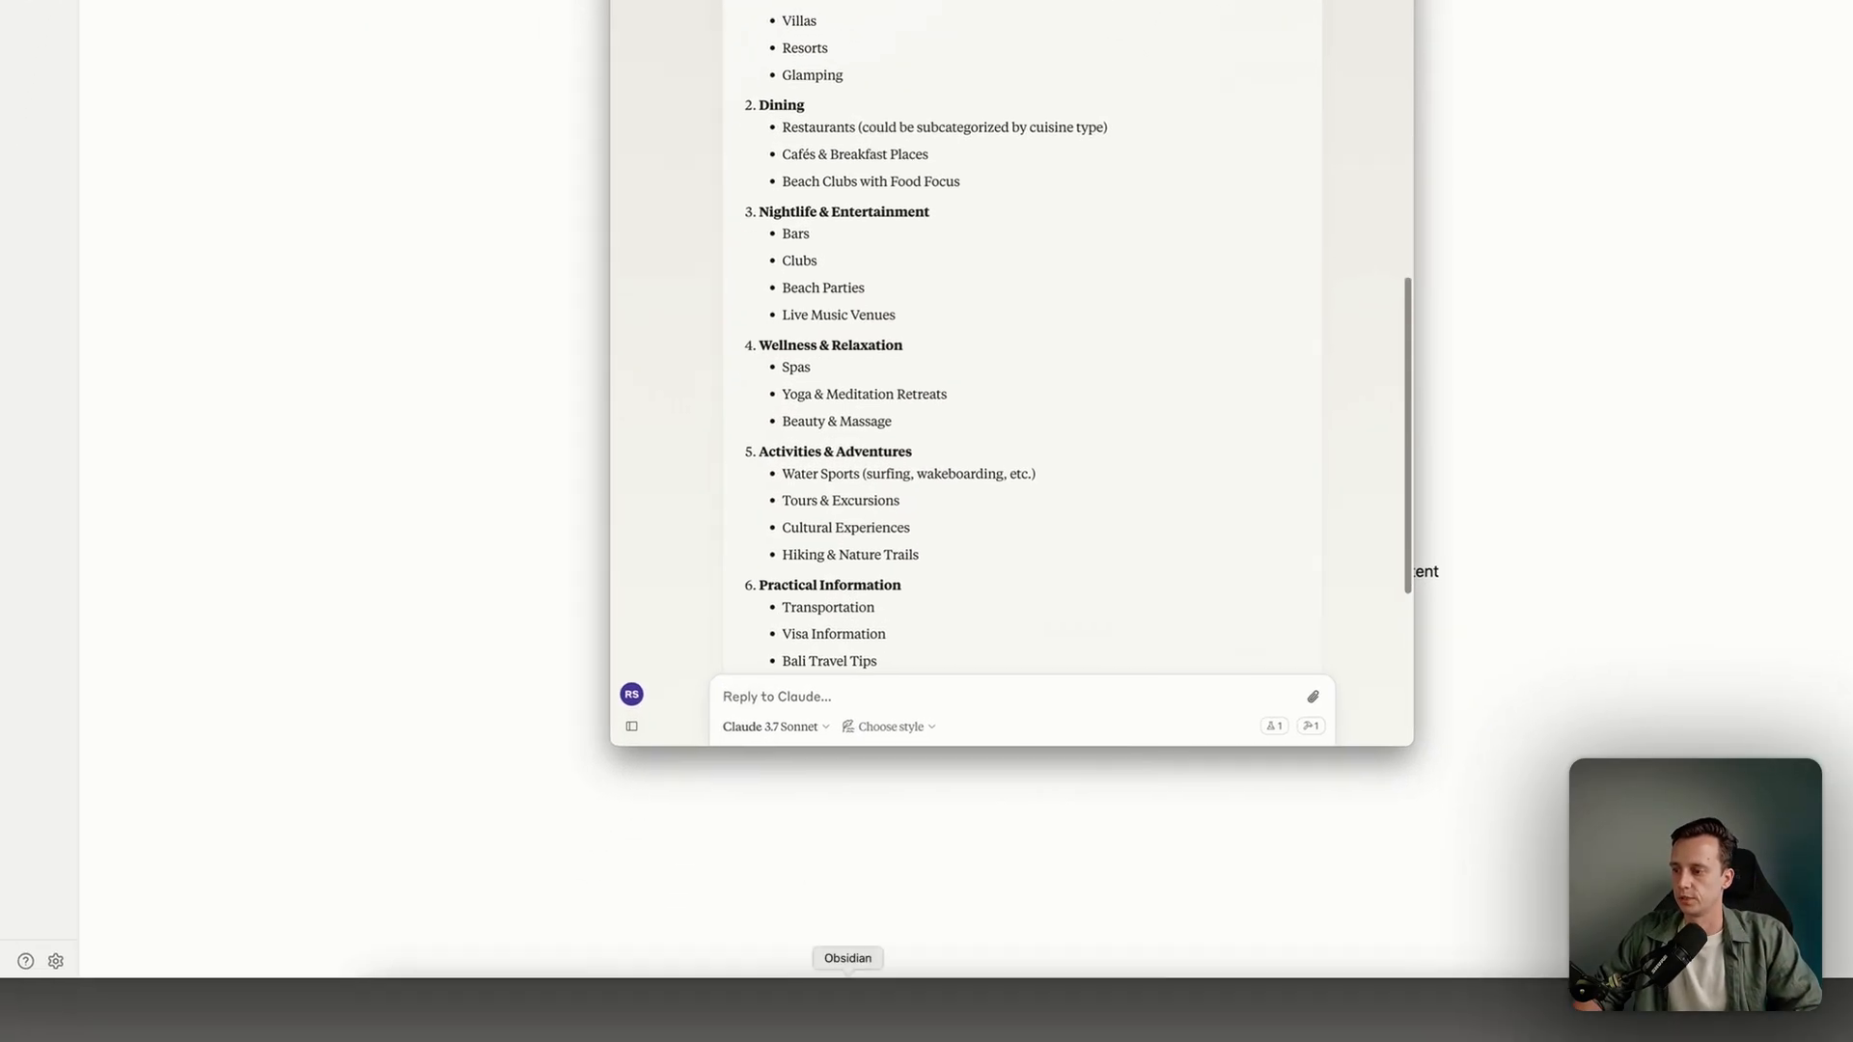
Switch to the Arc browser and open excalidraw.com in a new tab
click(994, 995)
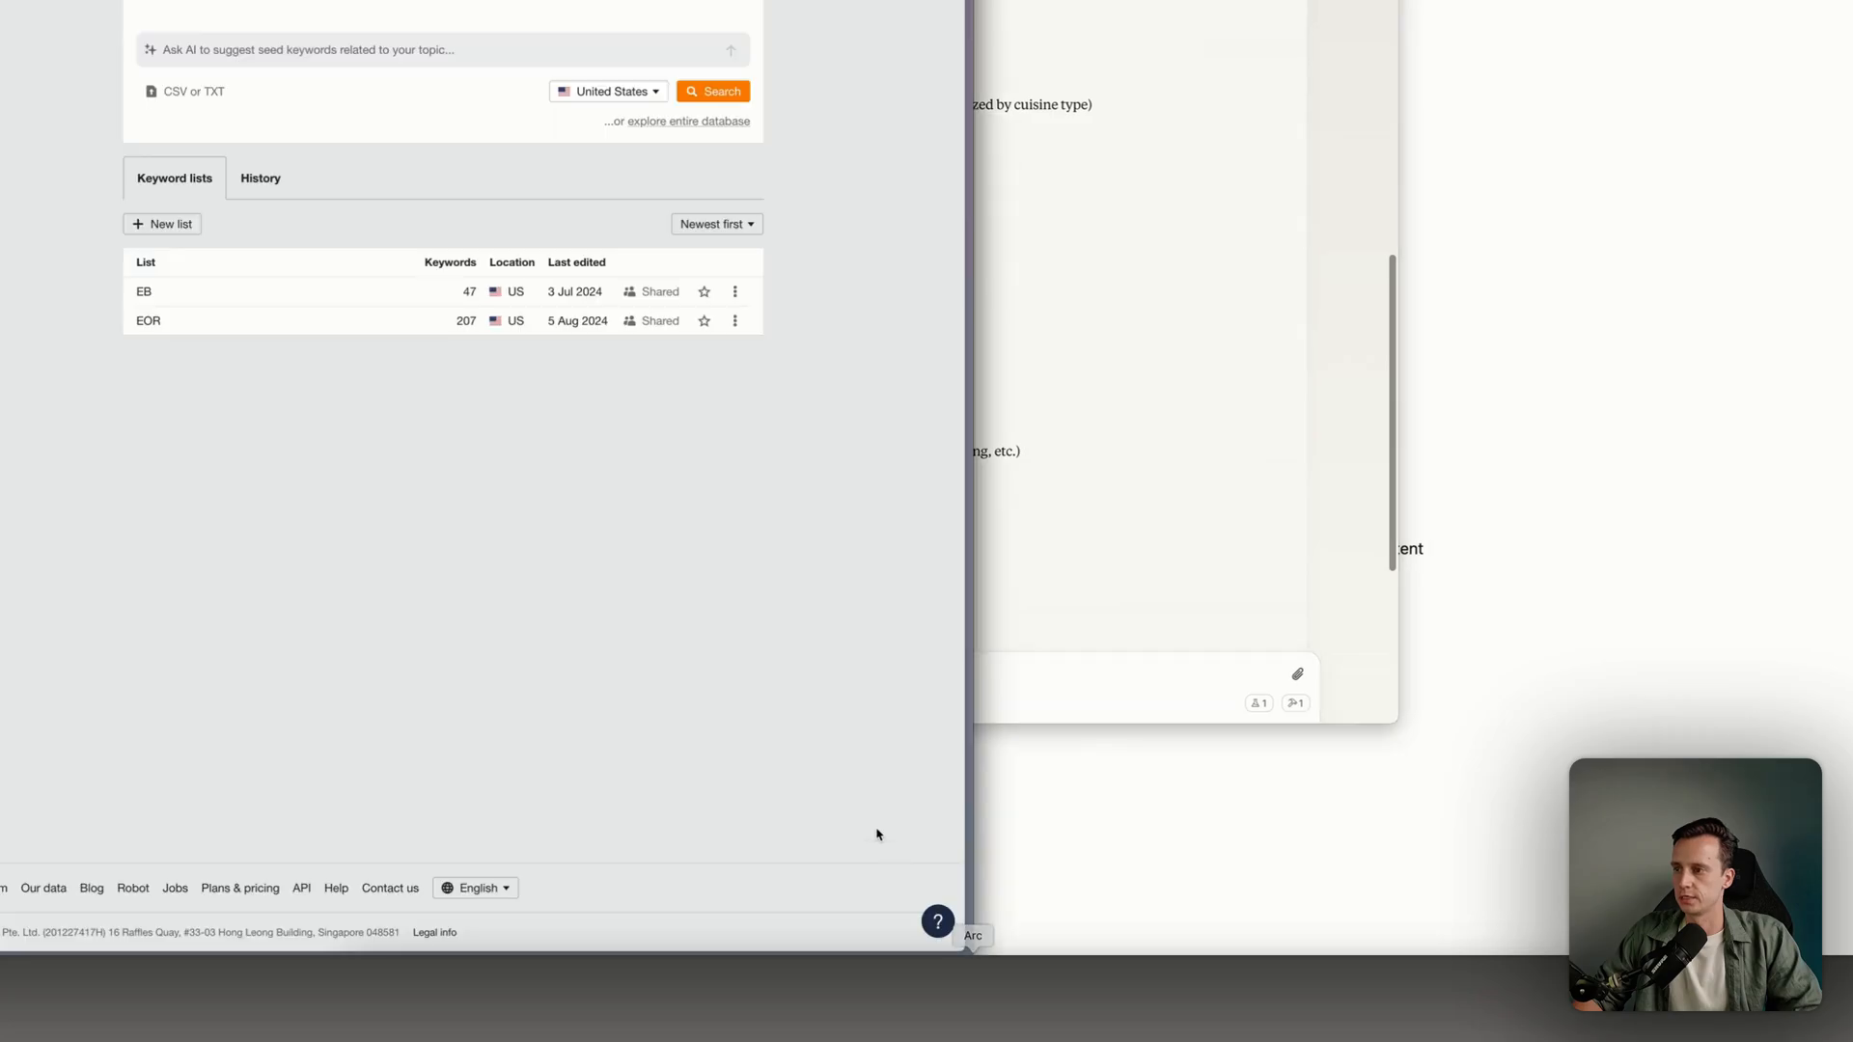
key(super+t)
text(excalidraw.com)
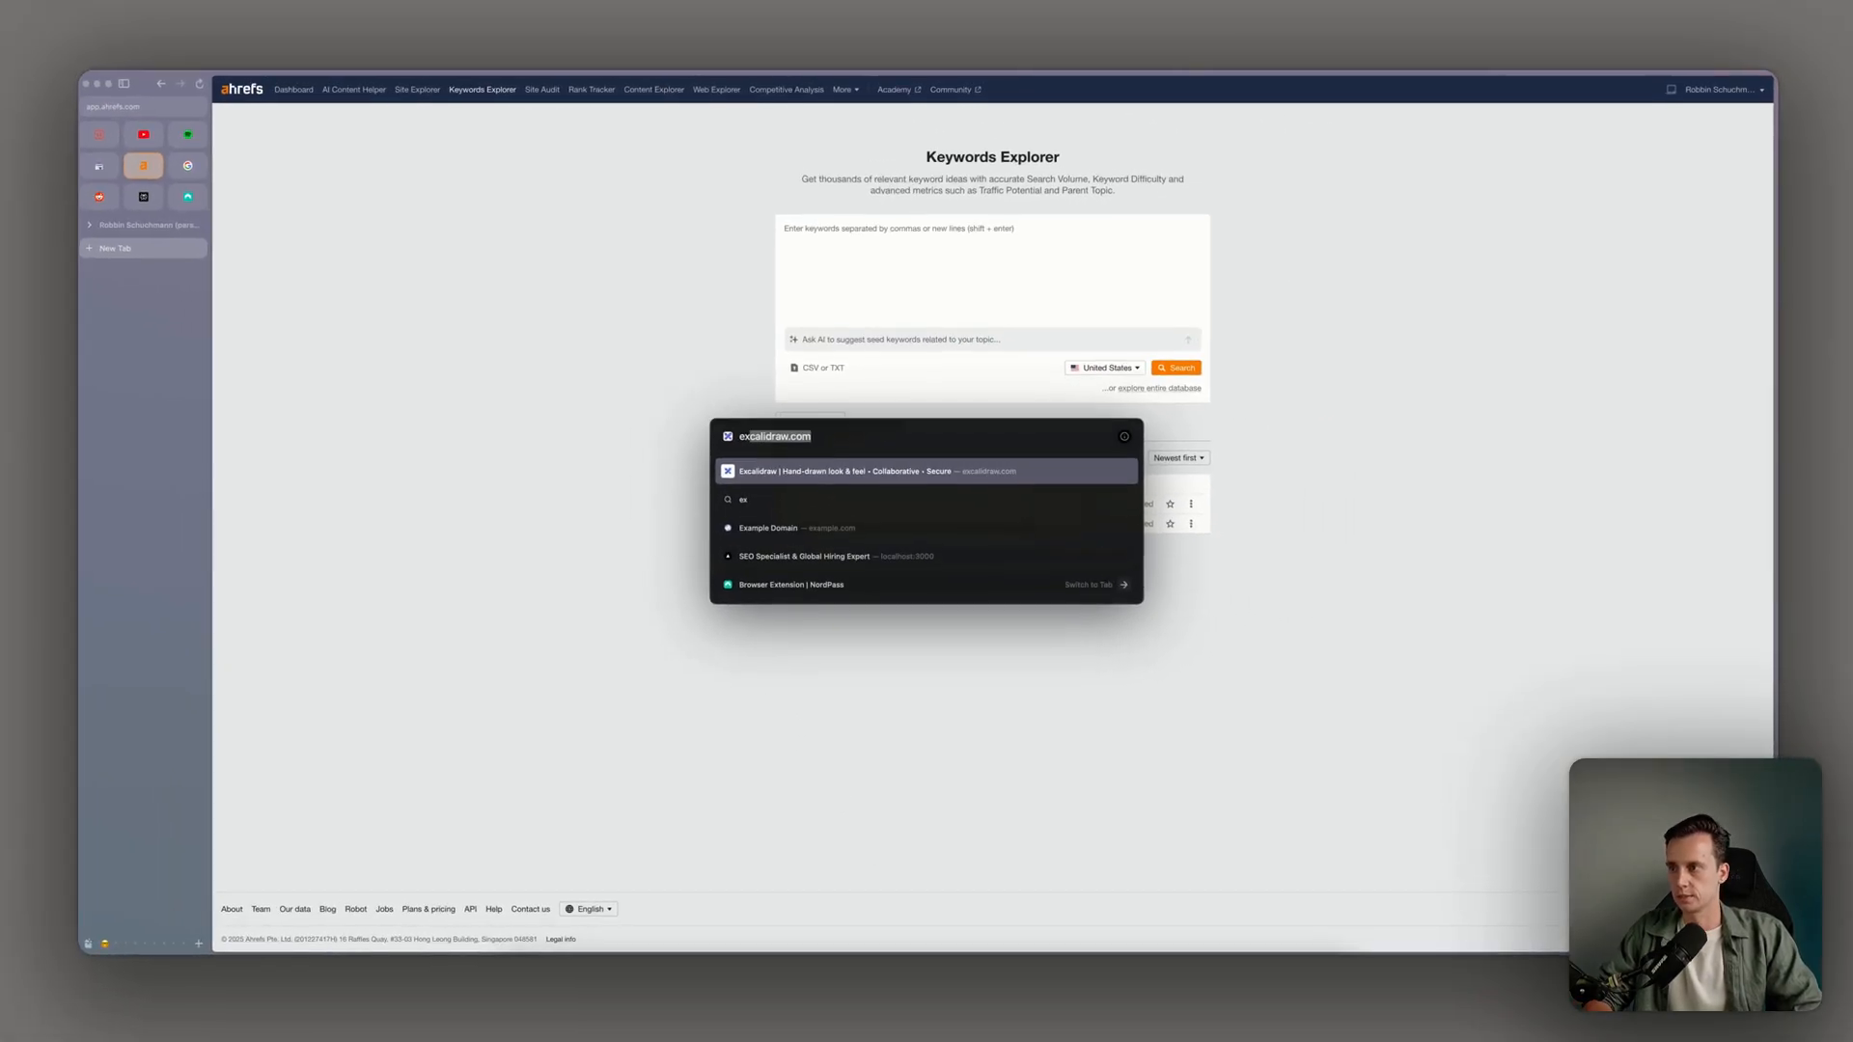
key(Return)
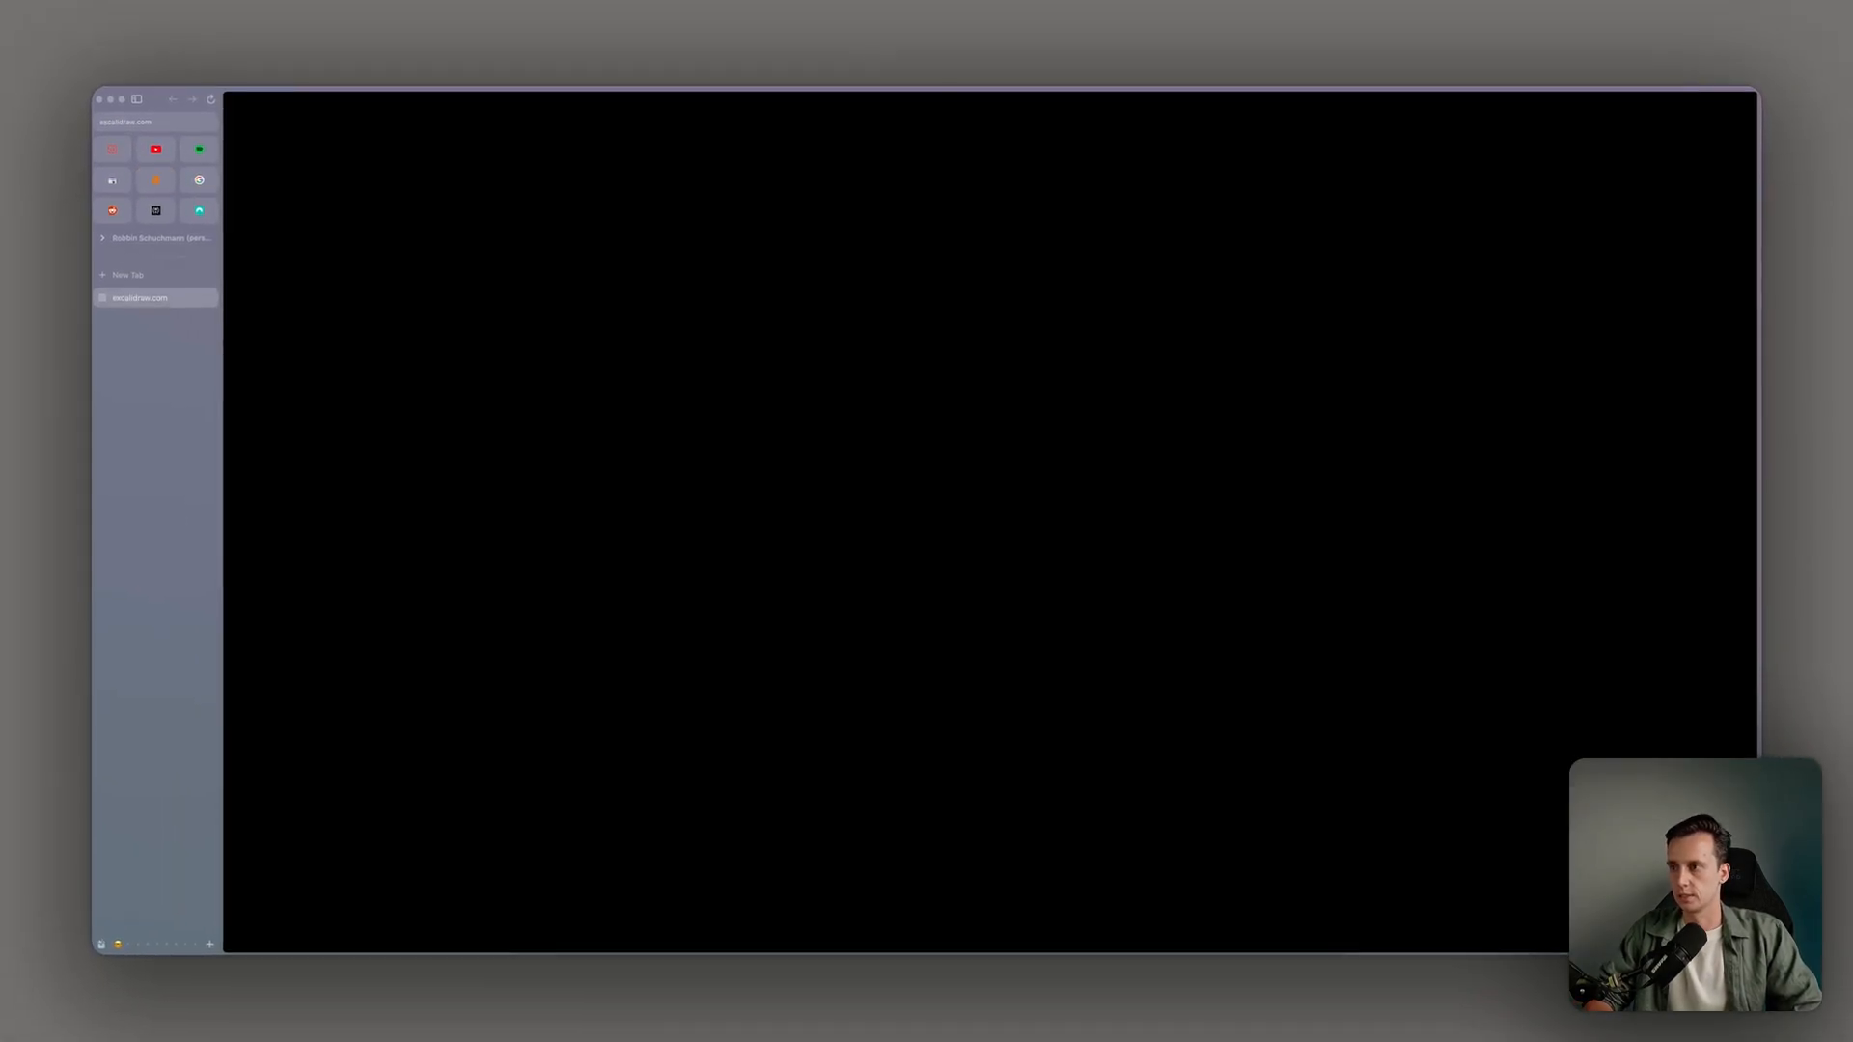
Move the Stays branch away from Homepage, and place the Dining box beneath Homepage
drag(599, 277, 1274, 1038)
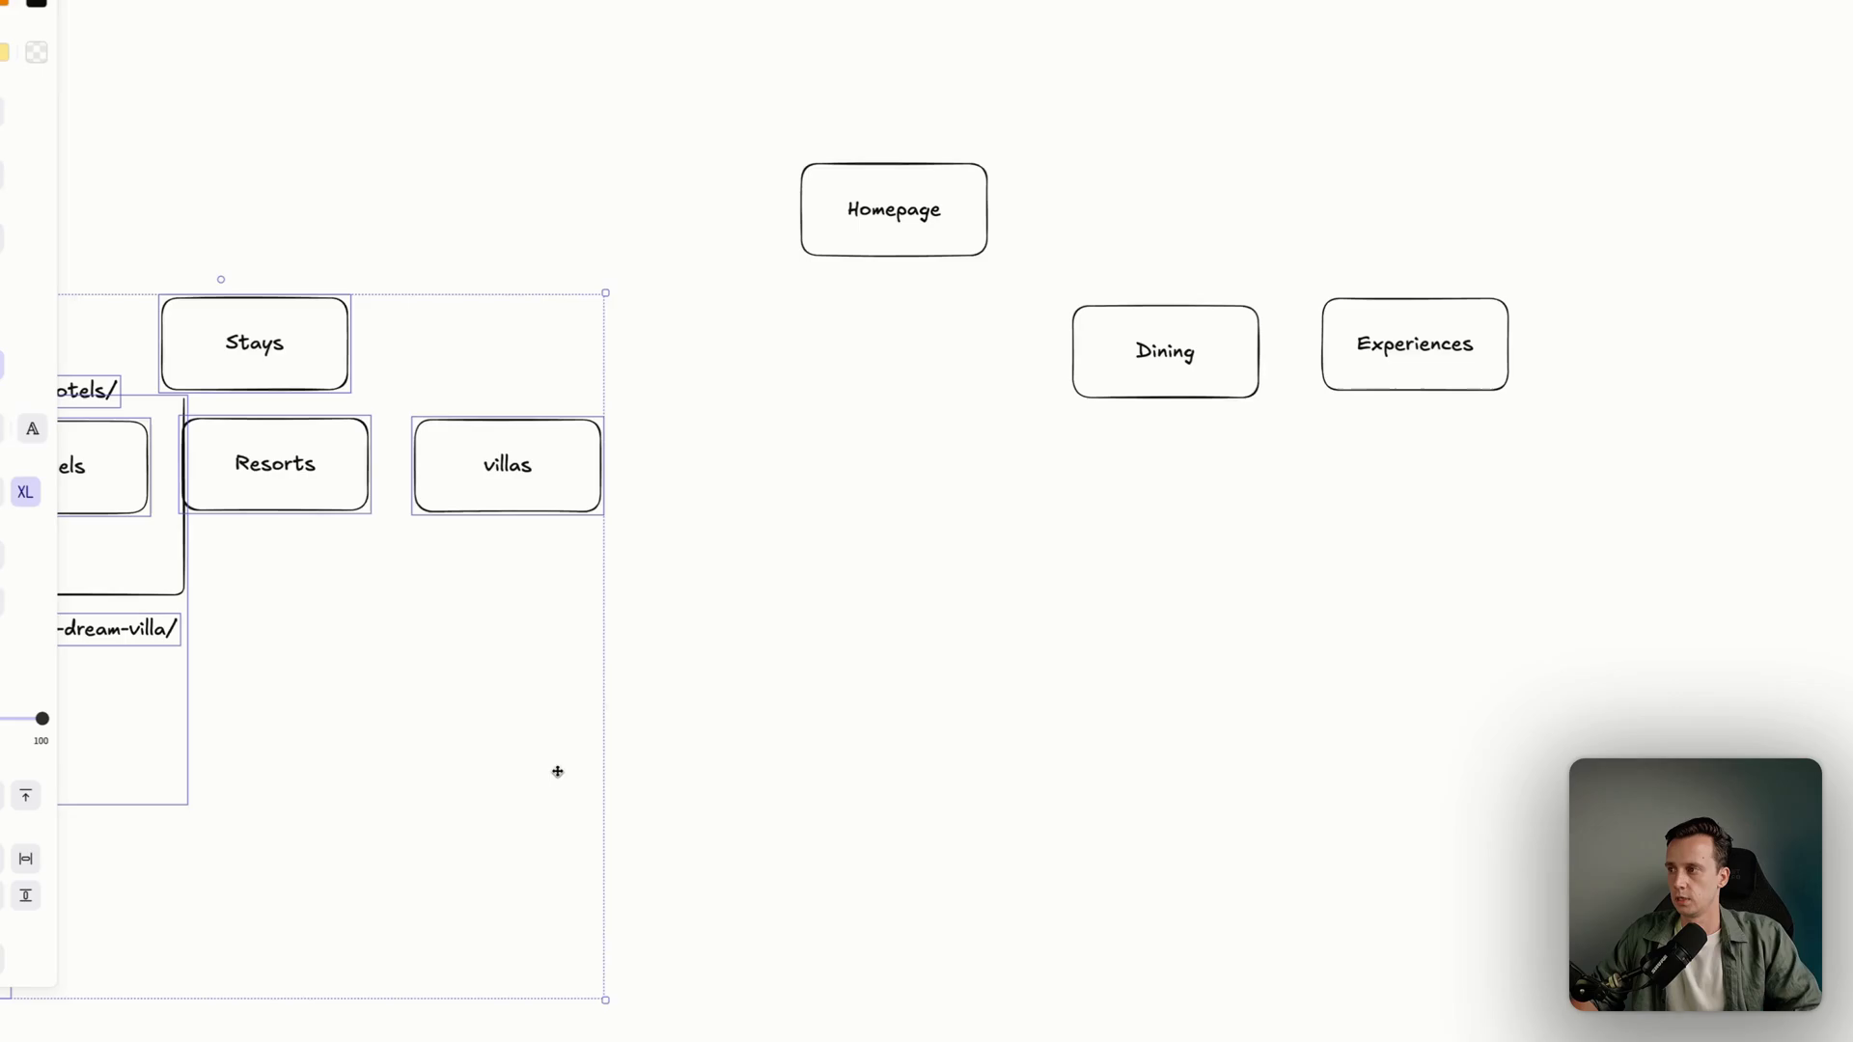
click(695, 676)
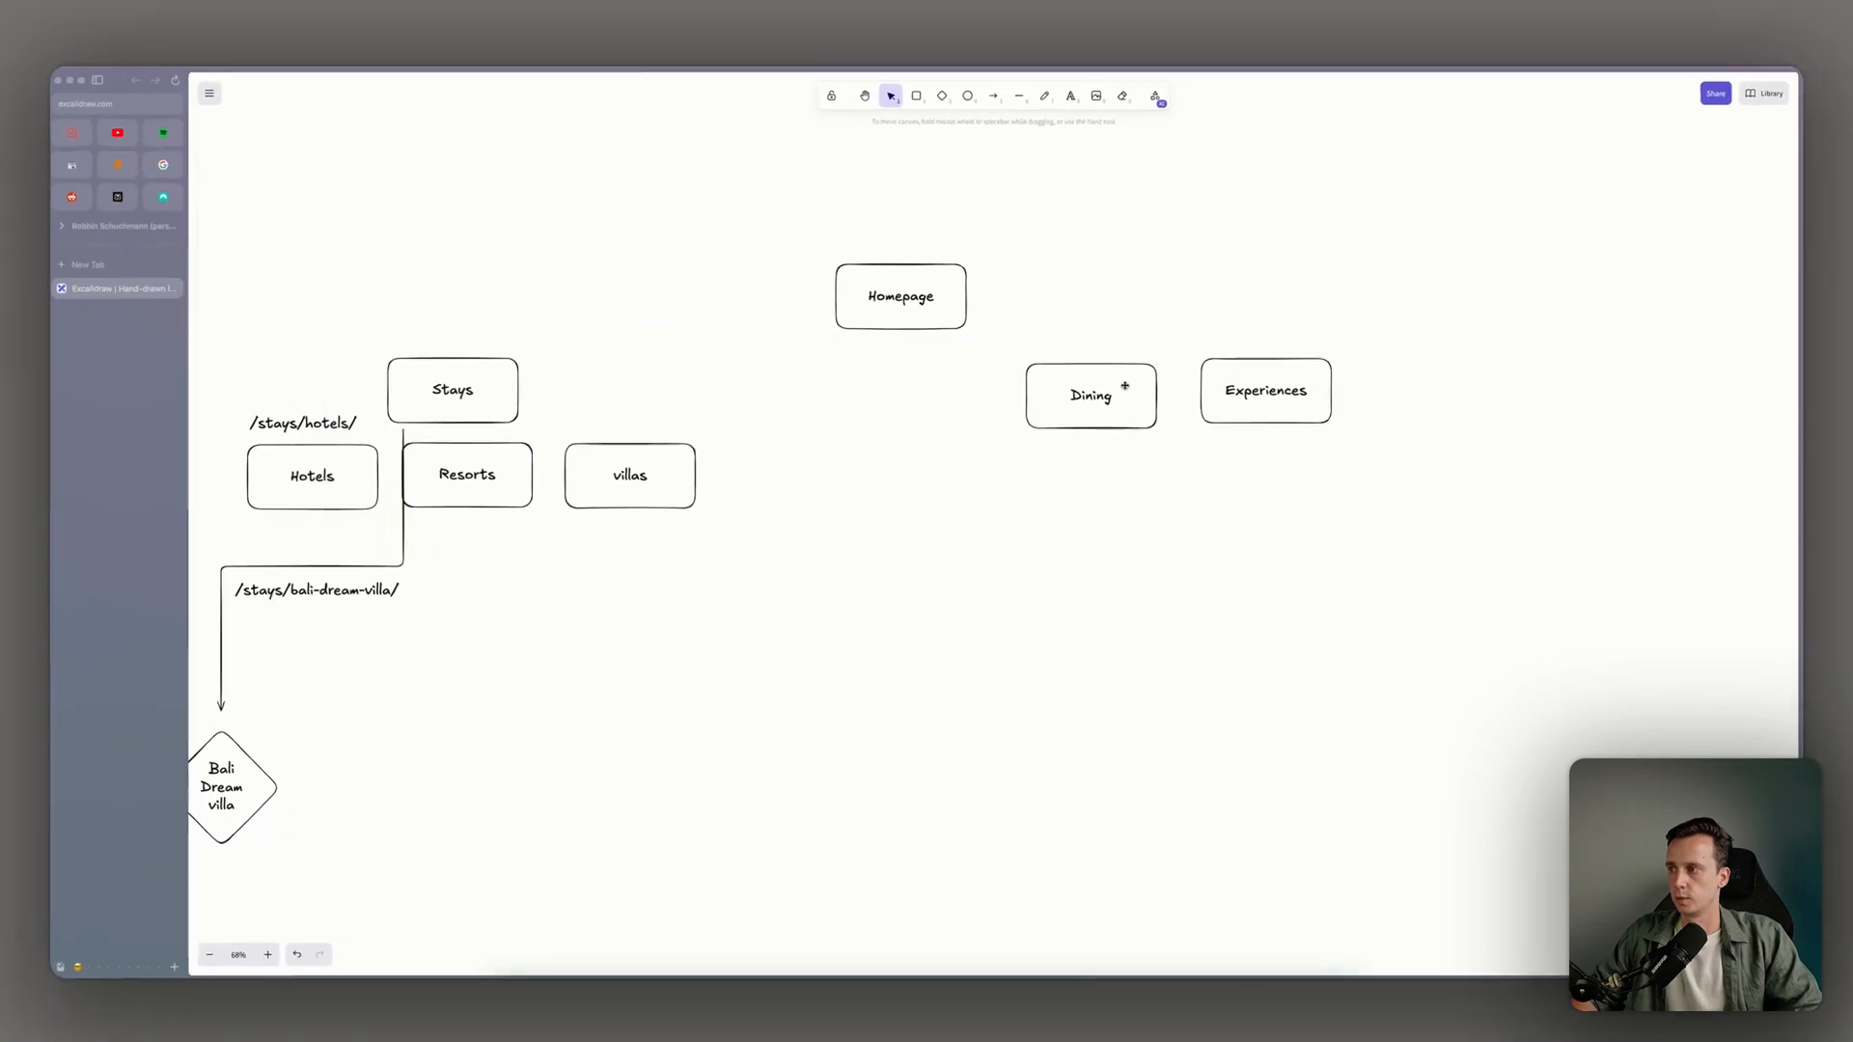
drag(1199, 339, 907, 339)
Label the boxes beside Dining "Nightlife & Entertainment", "Wellness & Relaxation" and "Activities & Adventures", copying the category names from Claude
double_click(1073, 416)
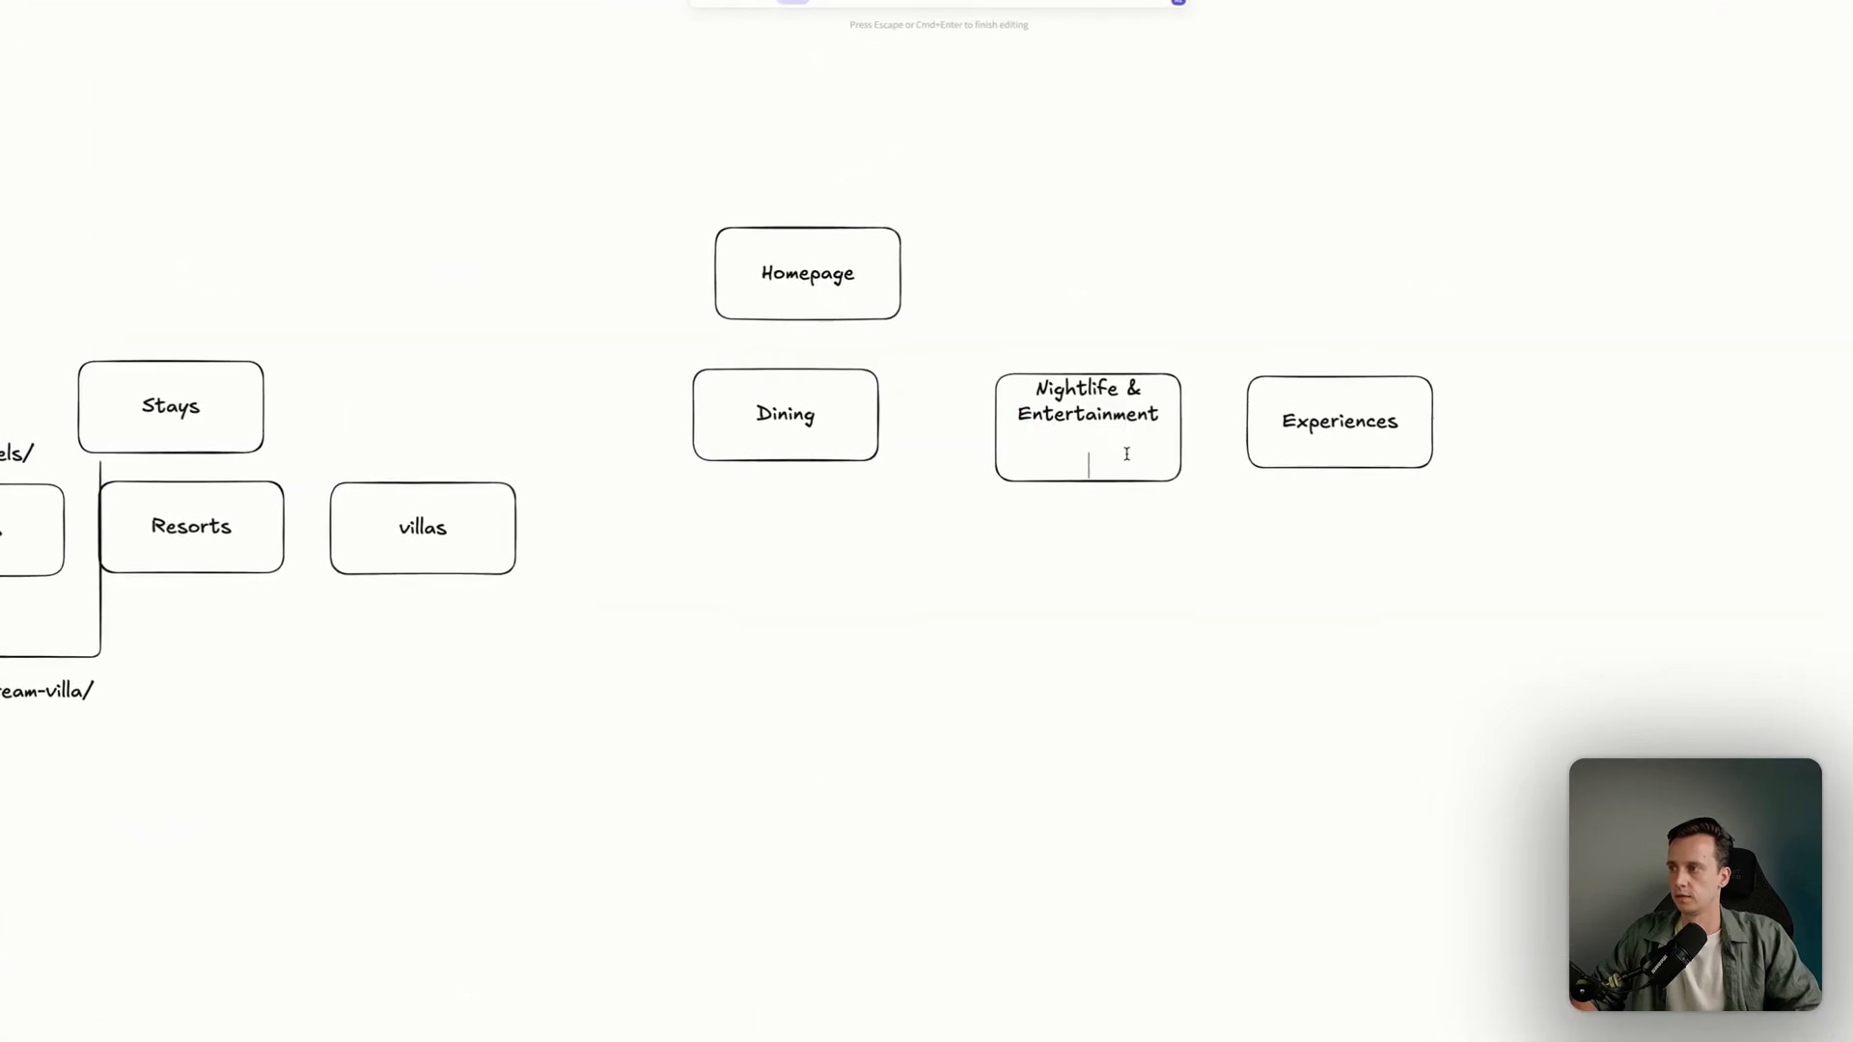
key(super+Tab)
triple_click(745, 611)
key(super+c)
key(super+Tab)
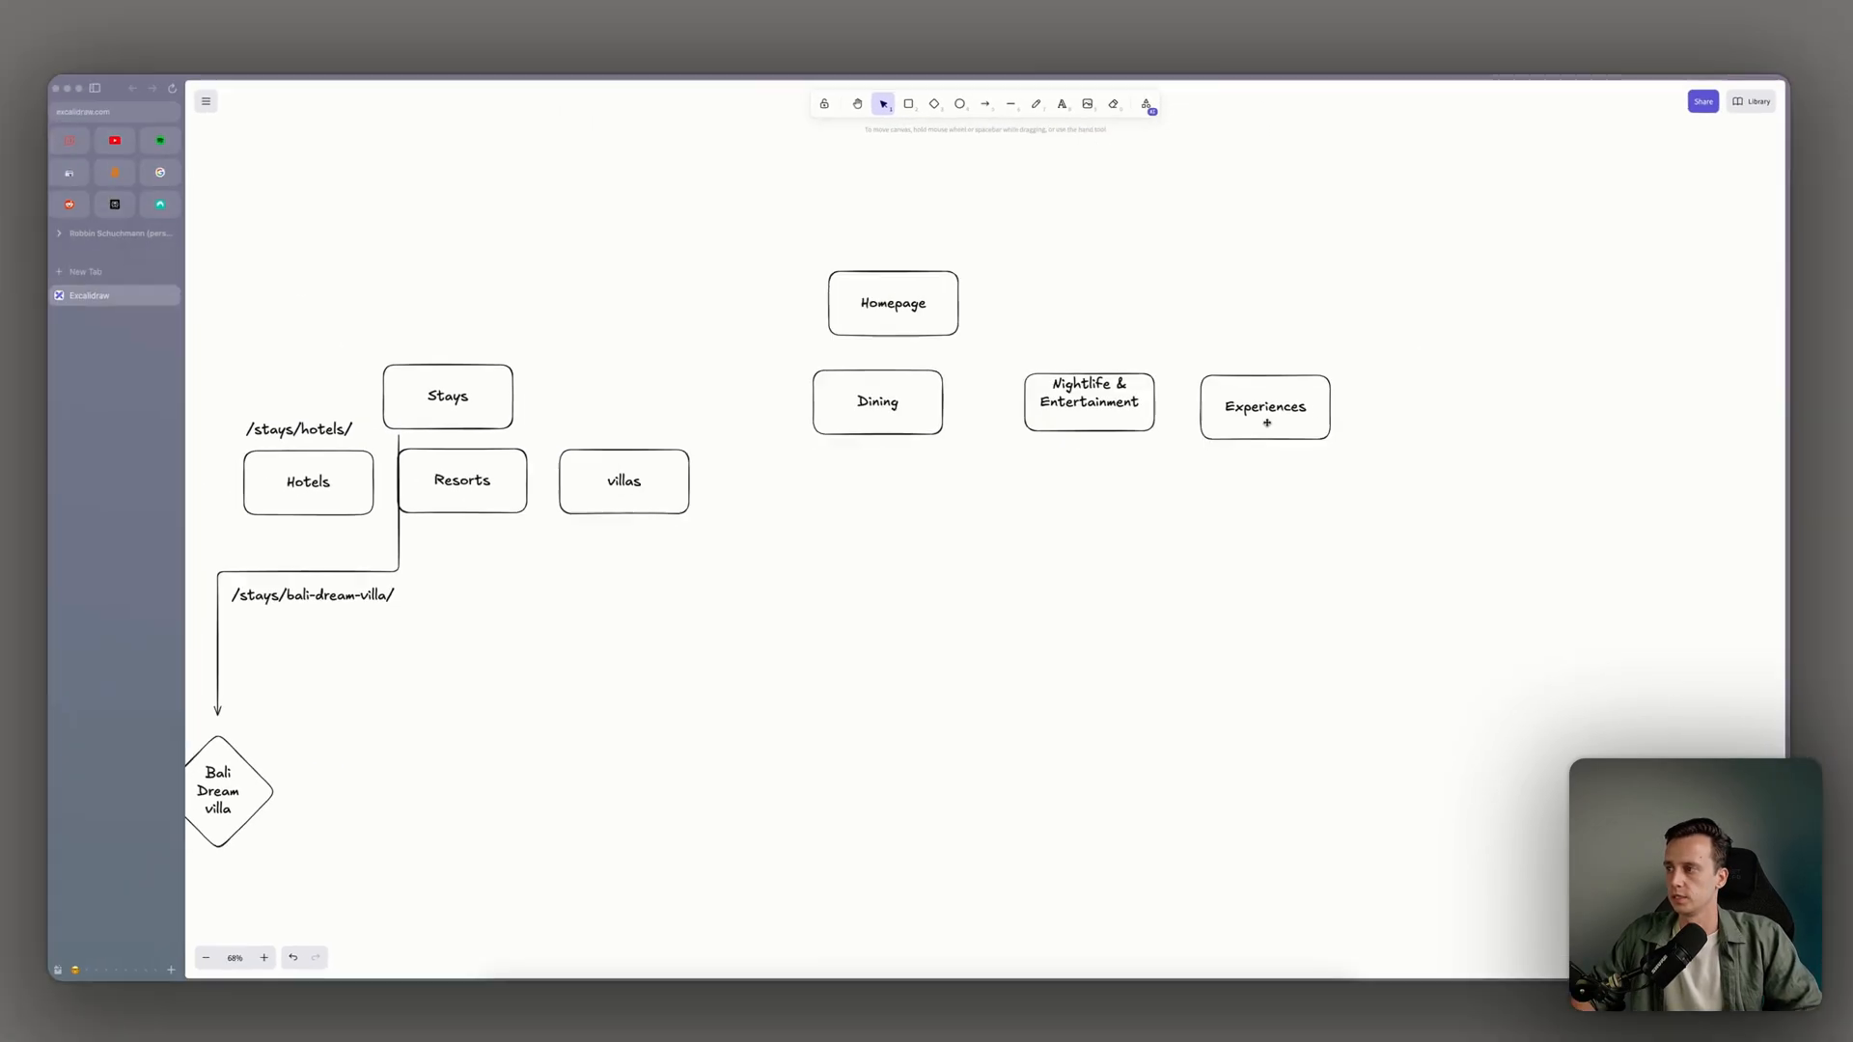
double_click(1322, 420)
key(super+v)
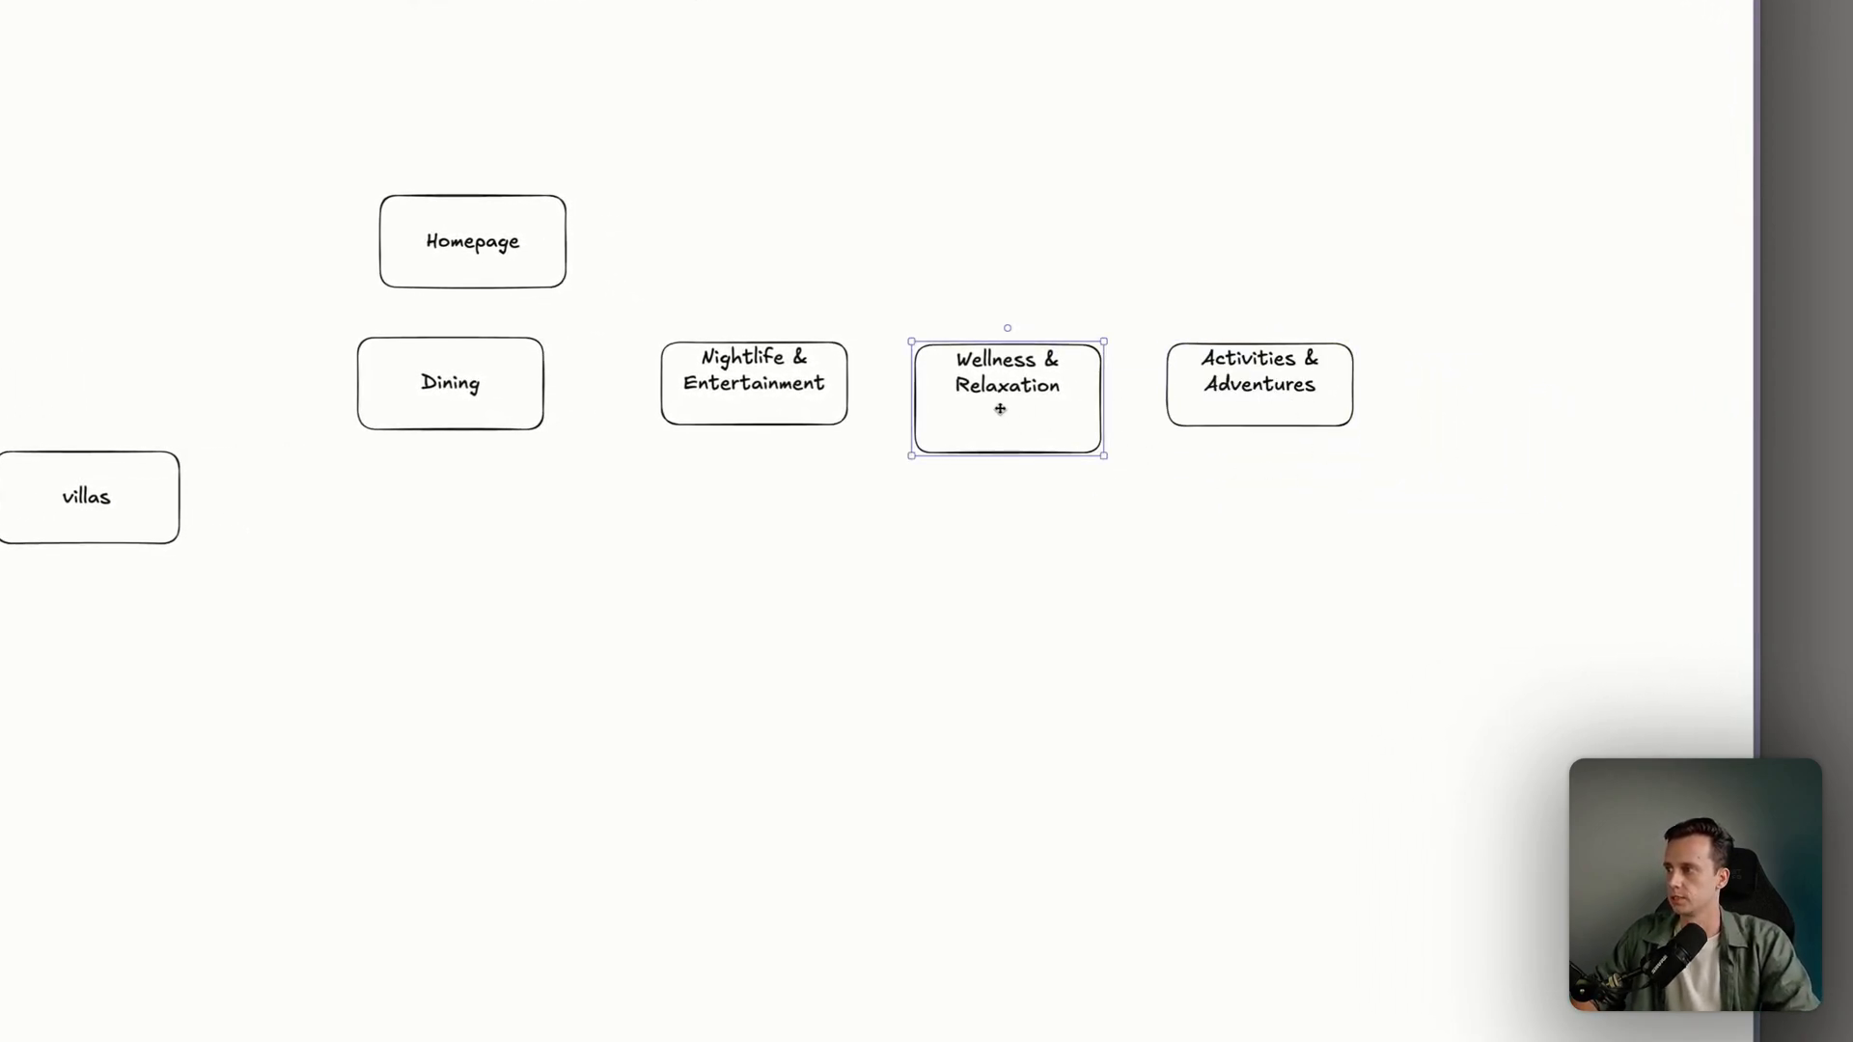
Remove the trailing blank lines from the Wellness & Relaxation box label
click(1042, 434)
key(BackSpace)
key(BackSpace)
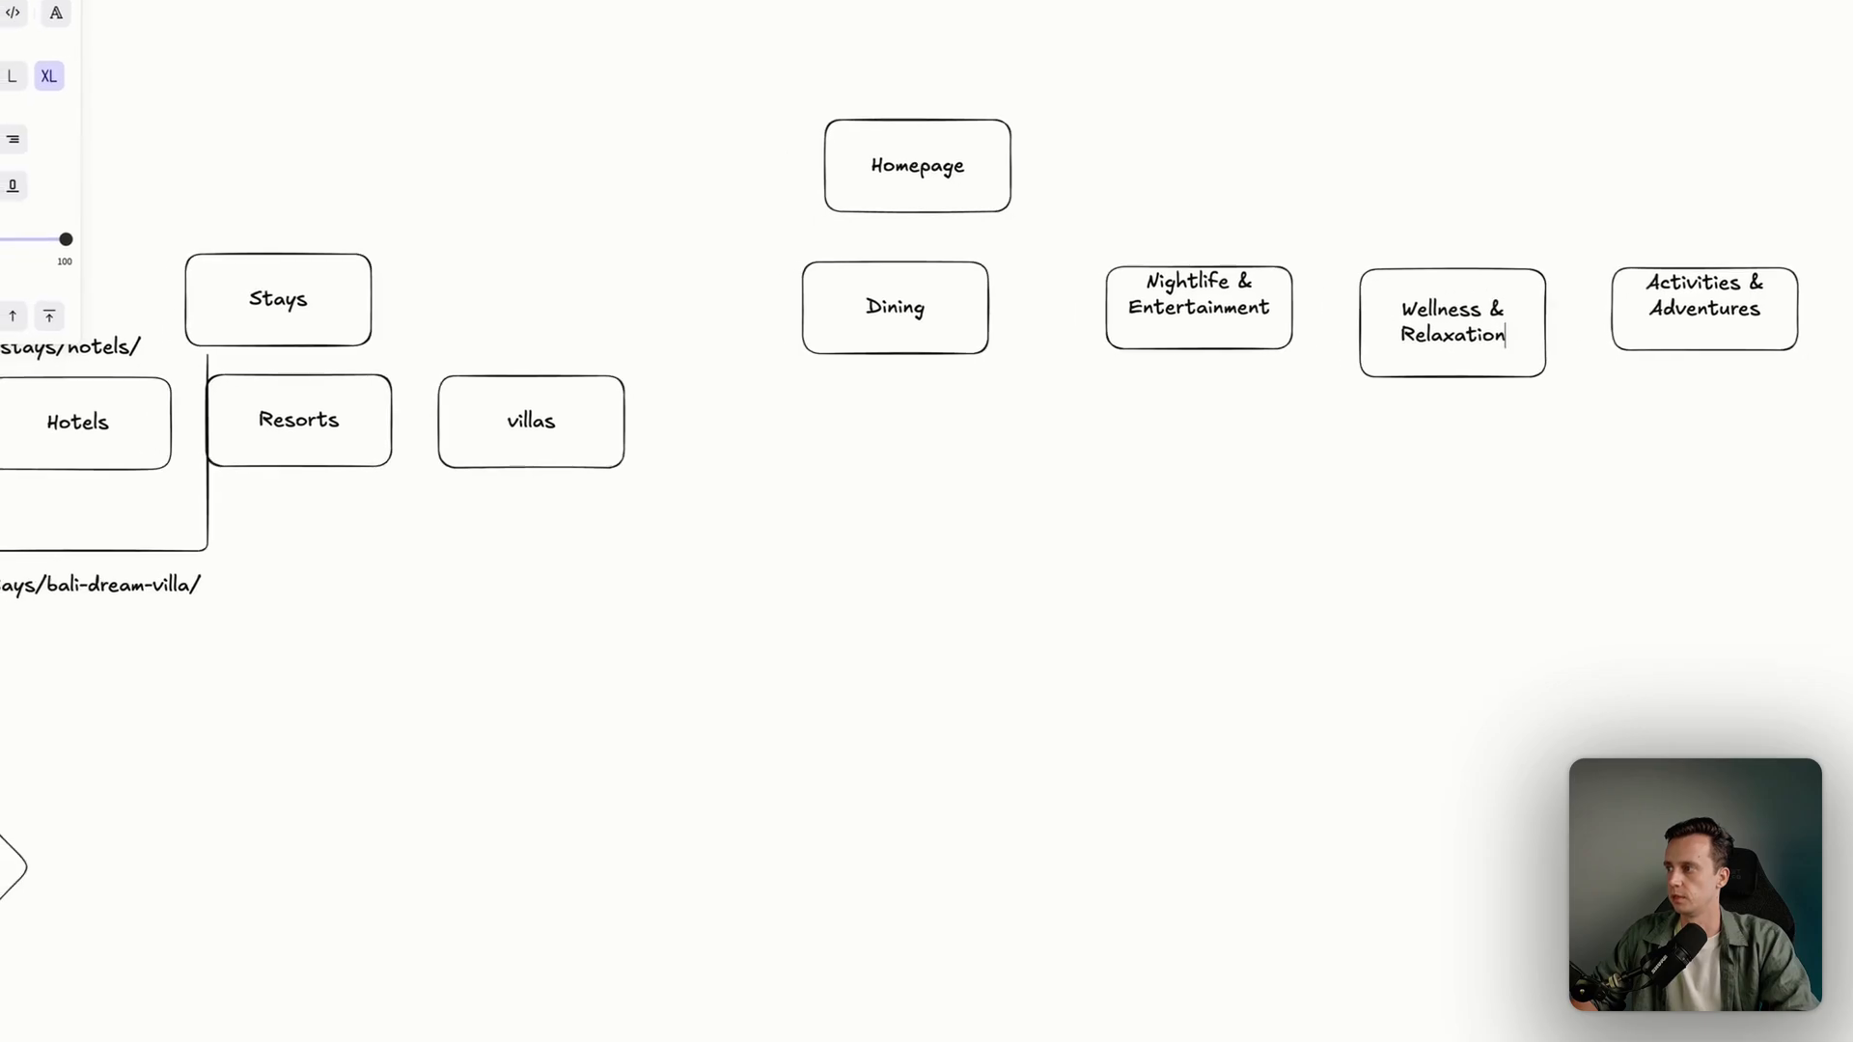
key(super+Tab)
drag(745, 554, 790, 554)
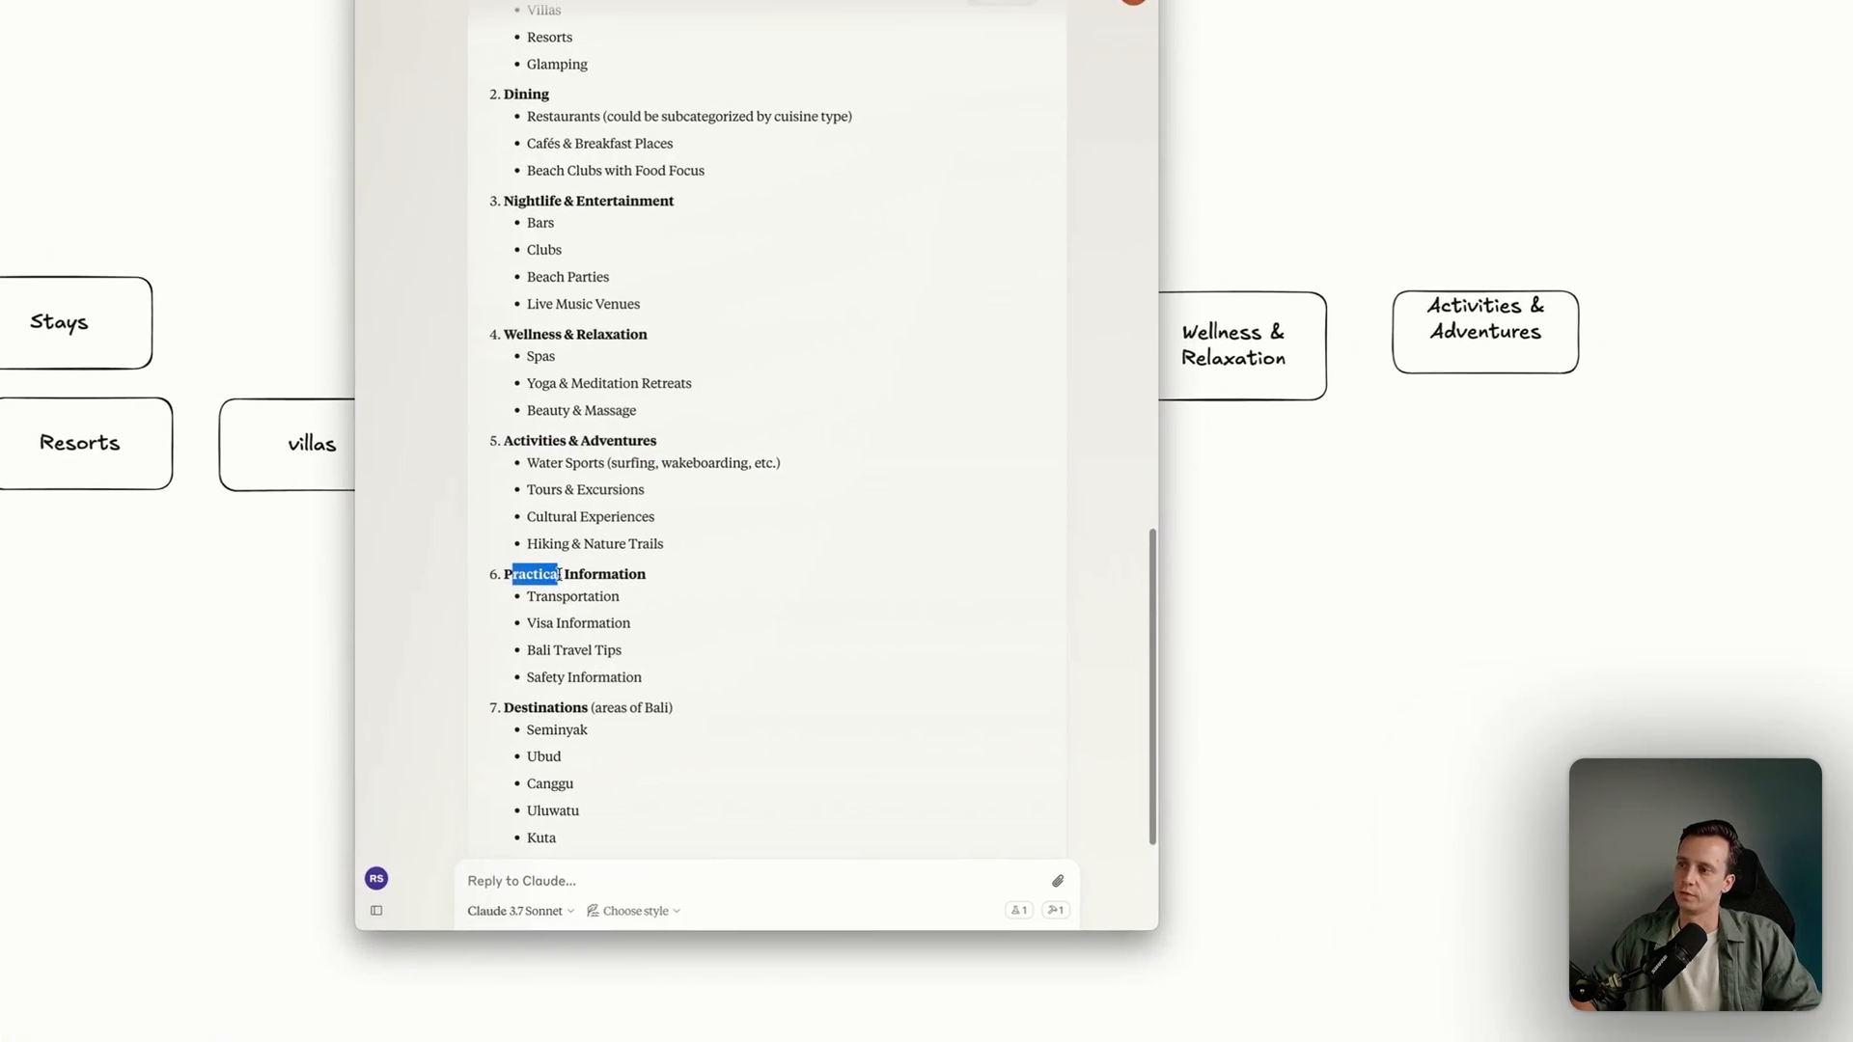
click(1695, 485)
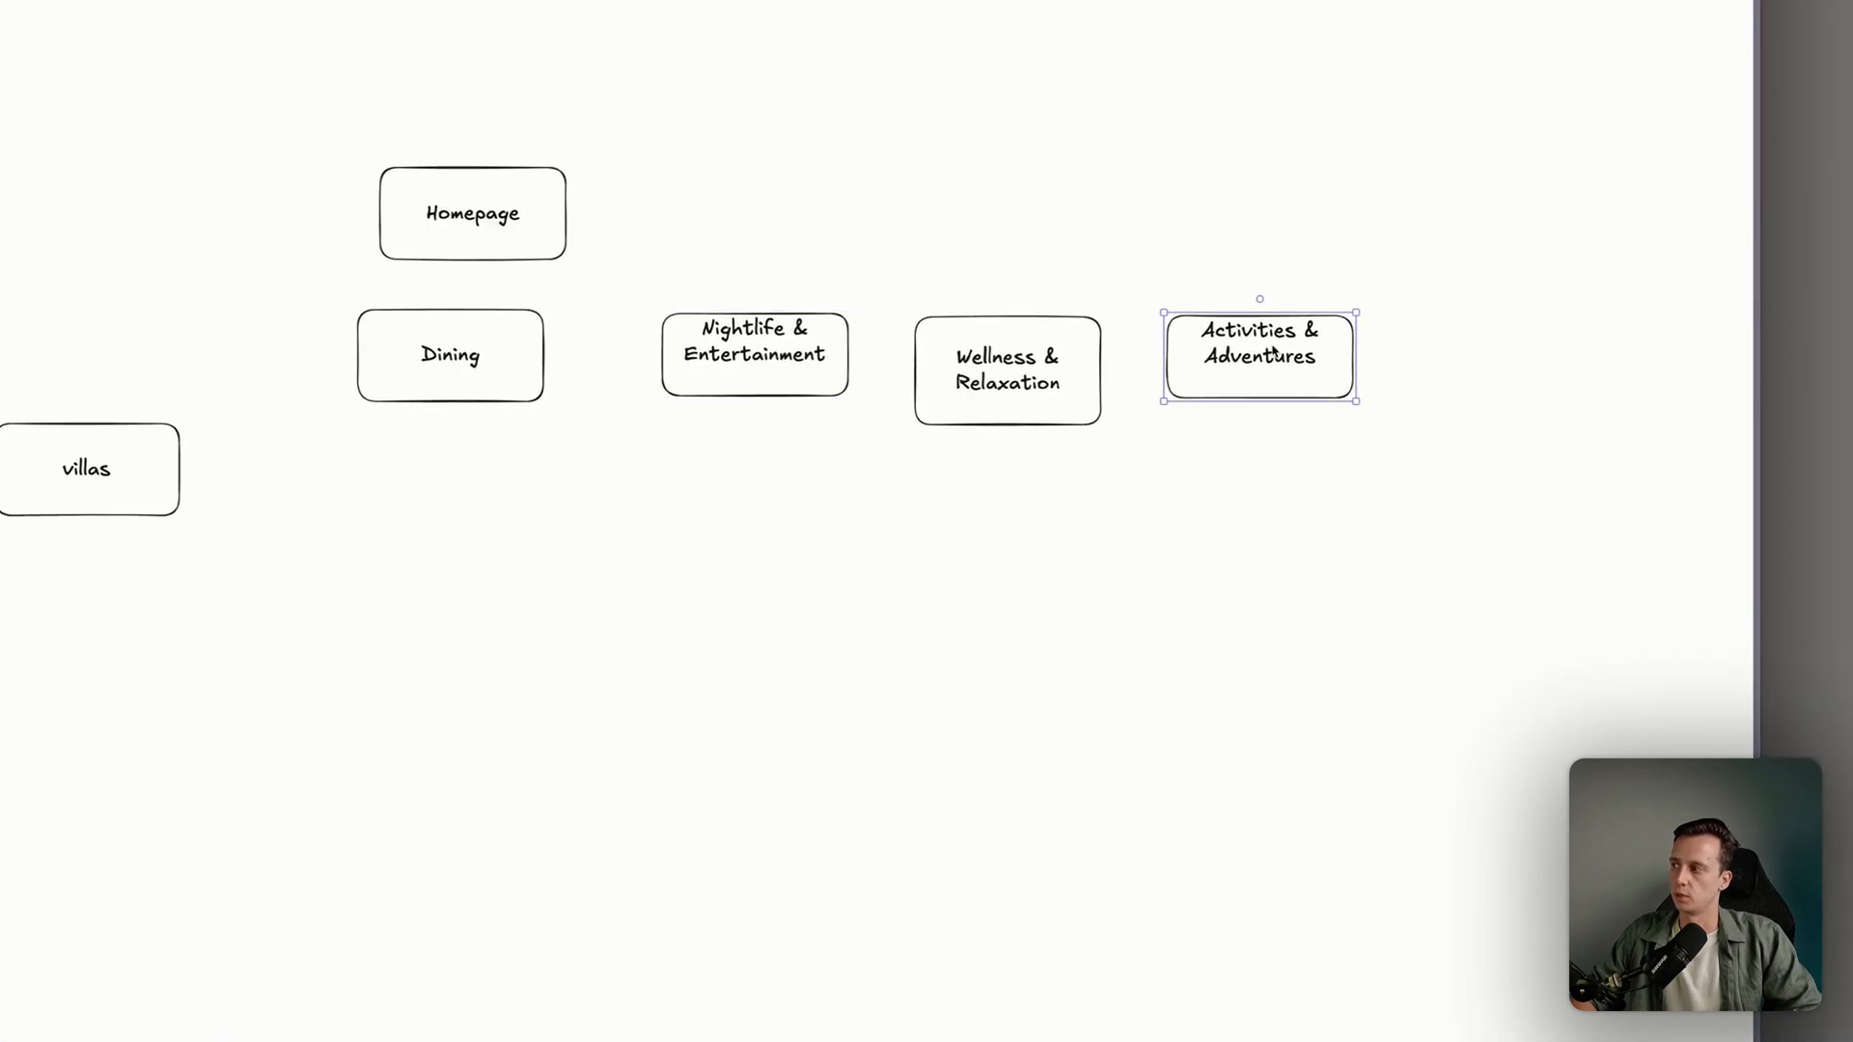
Duplicate the Wellness & Relaxation box, place the copy beyond Activities & Adventures, and label it "Blog"
drag(1069, 361, 1591, 354)
double_click(1513, 355)
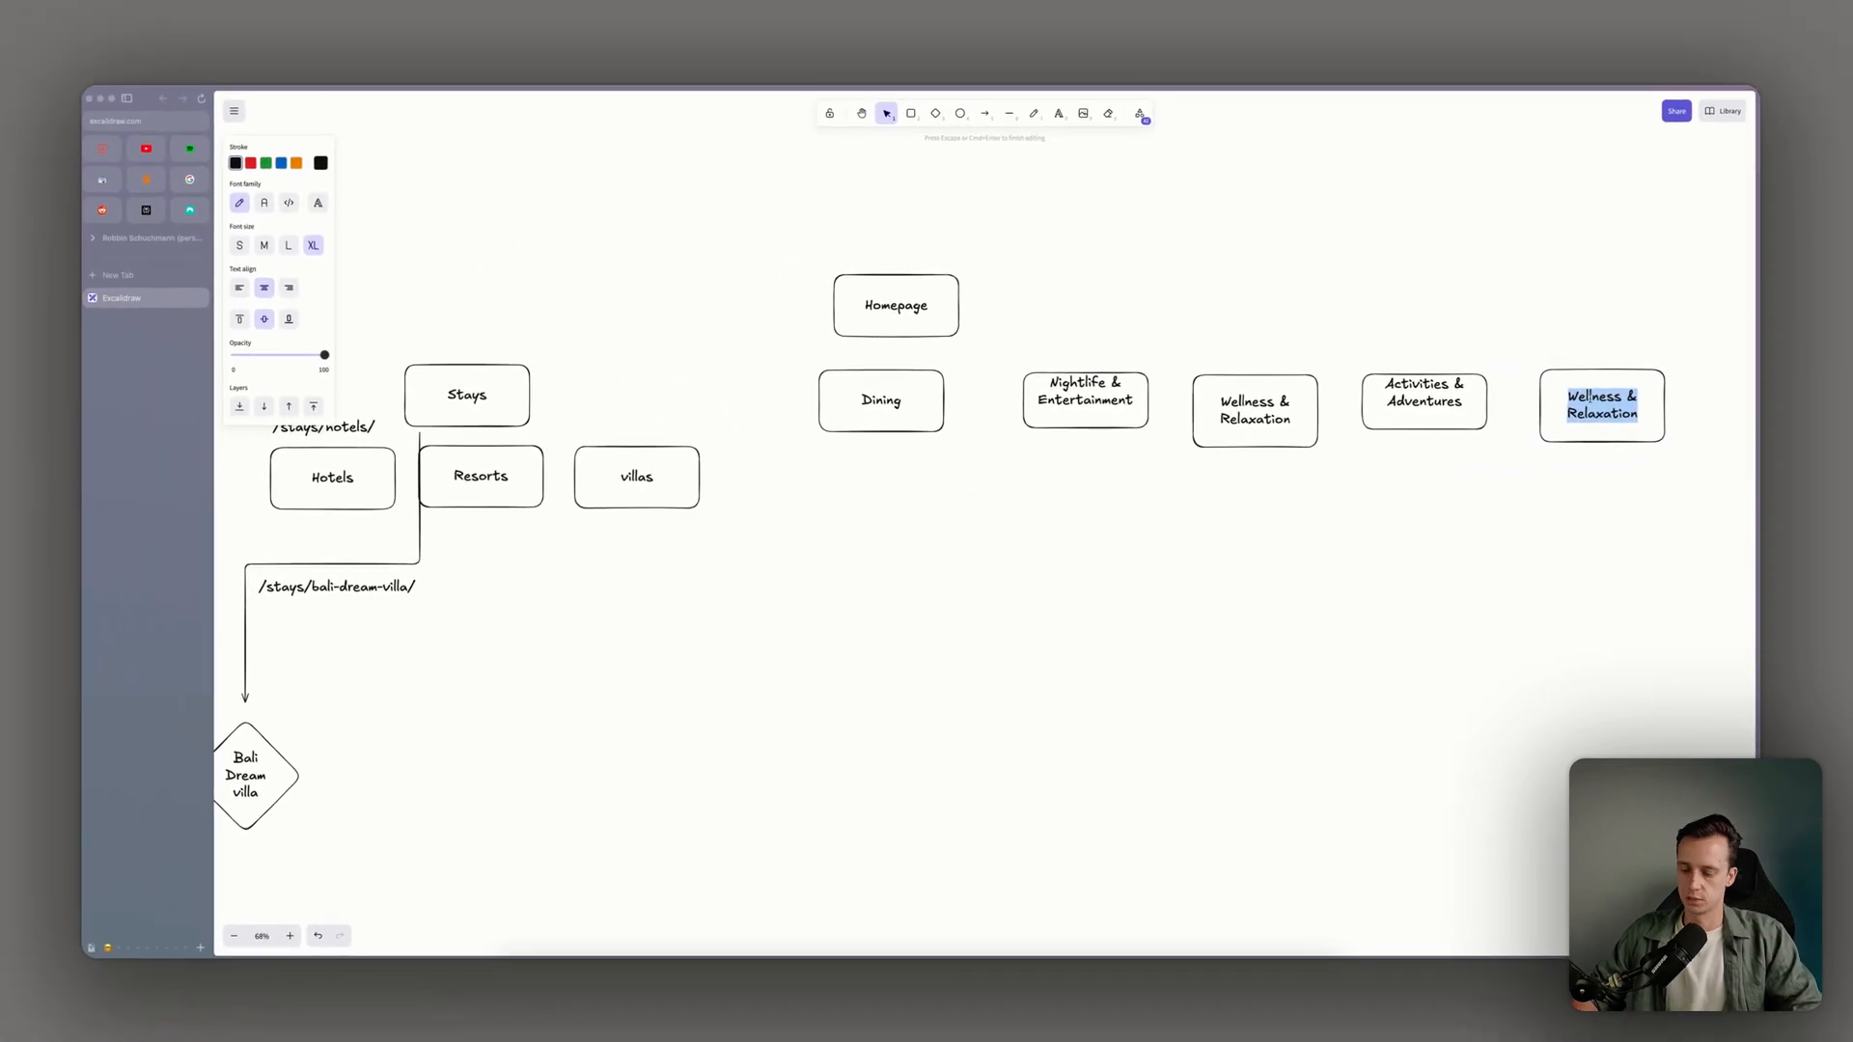
text(Blog)
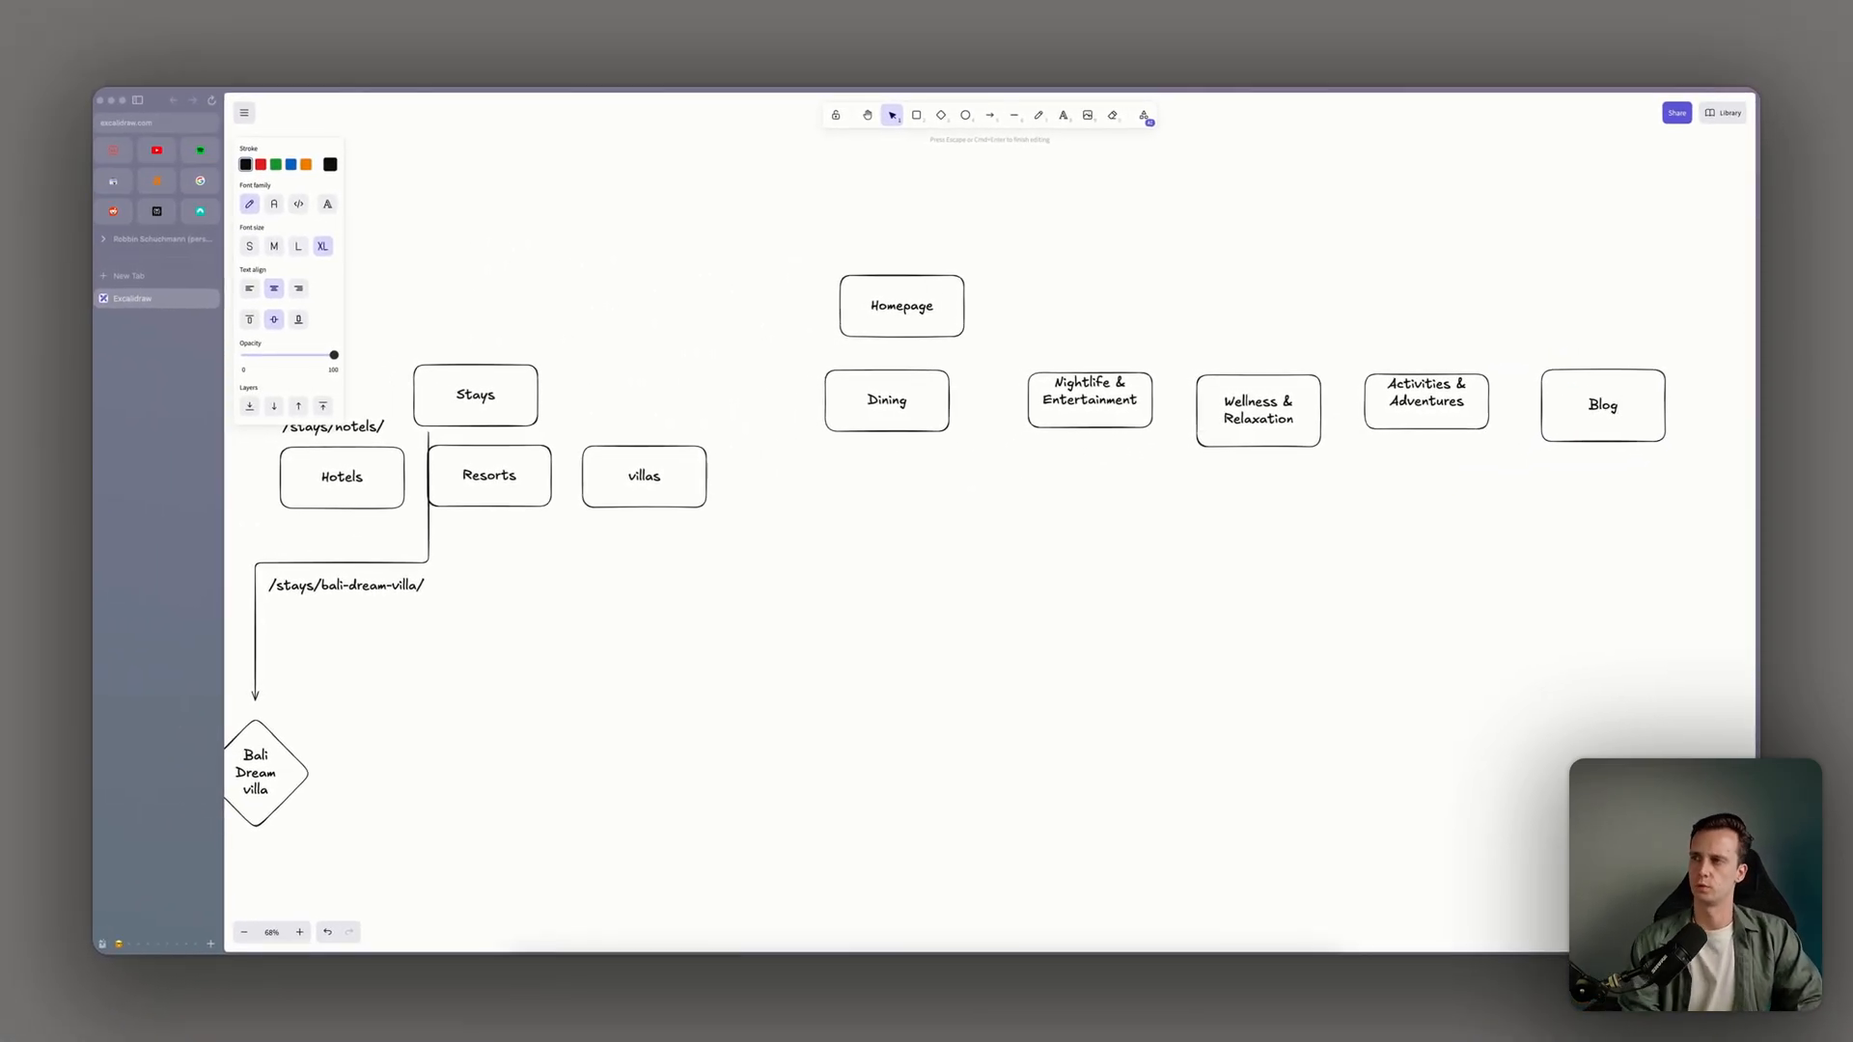
Switch to Claude and copy the whole Main Categories list, from Stays through the Nusa Dua destination
key(super+Tab)
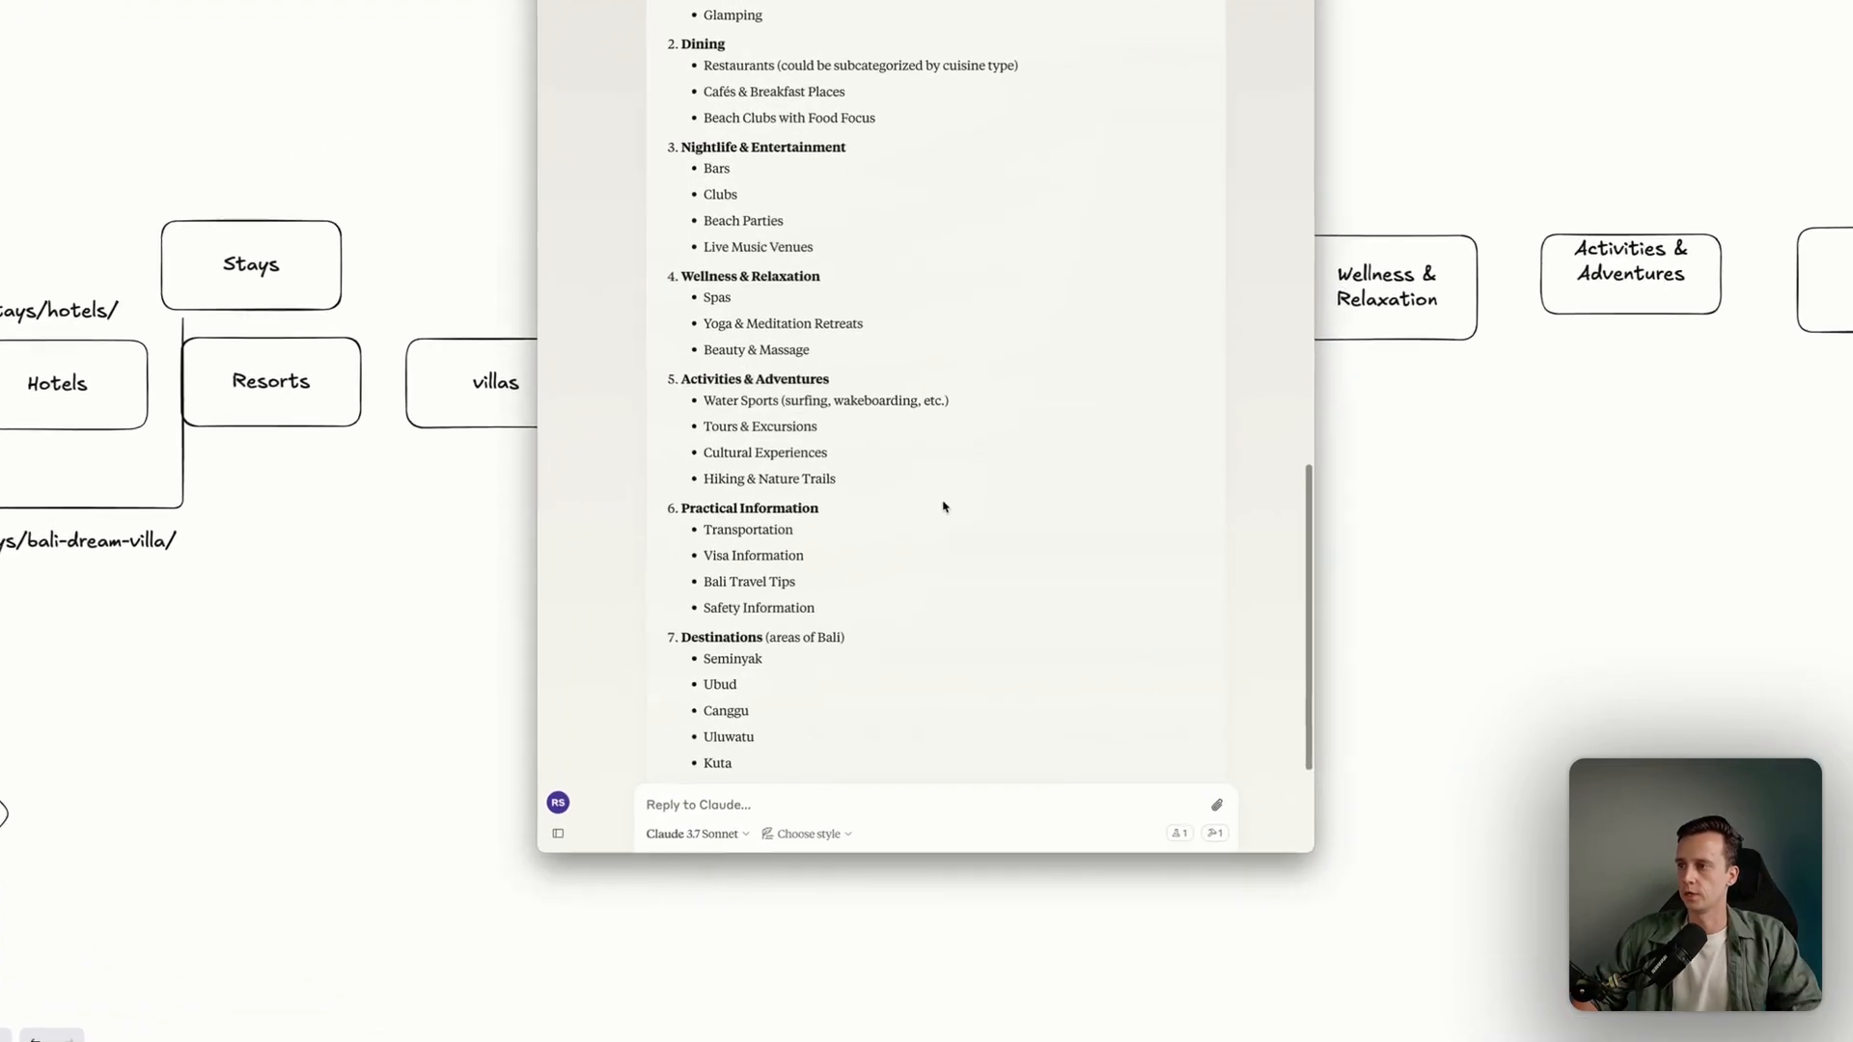
scroll(939, 482, up, 2)
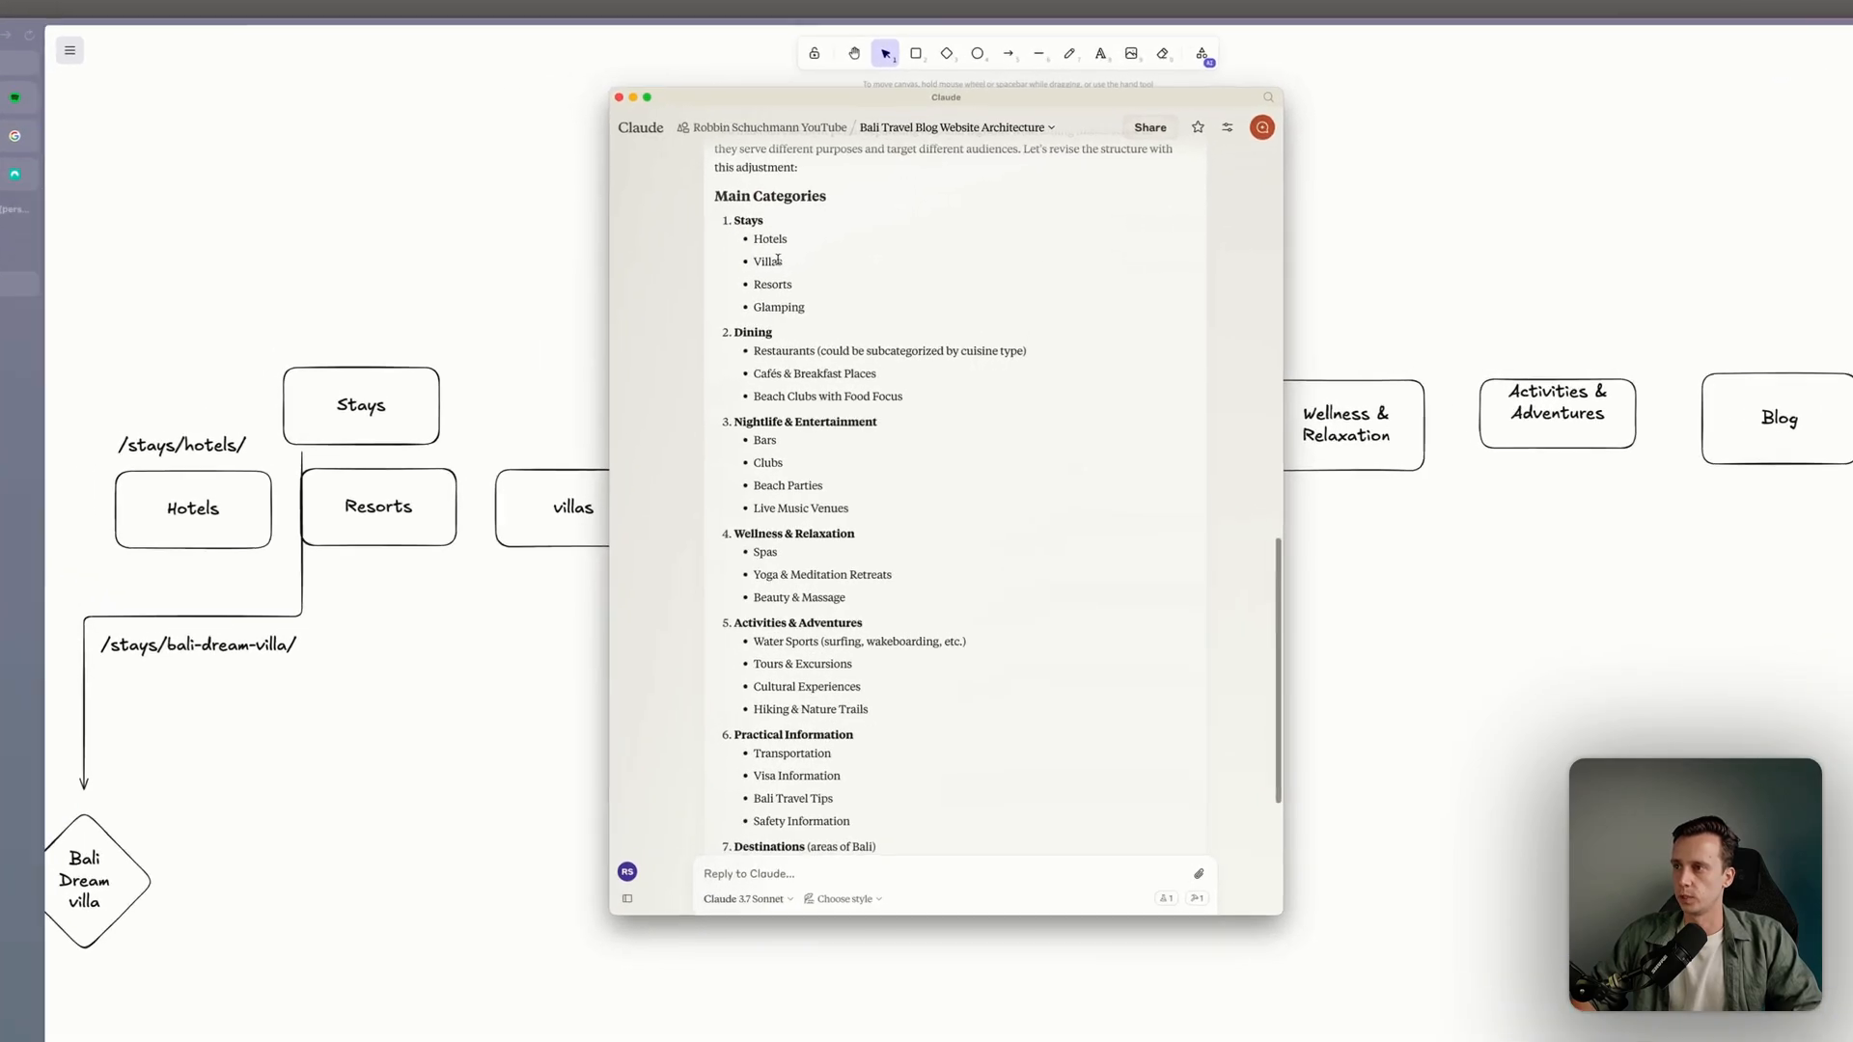
drag(756, 229, 965, 651)
drag(988, 785, 932, 754)
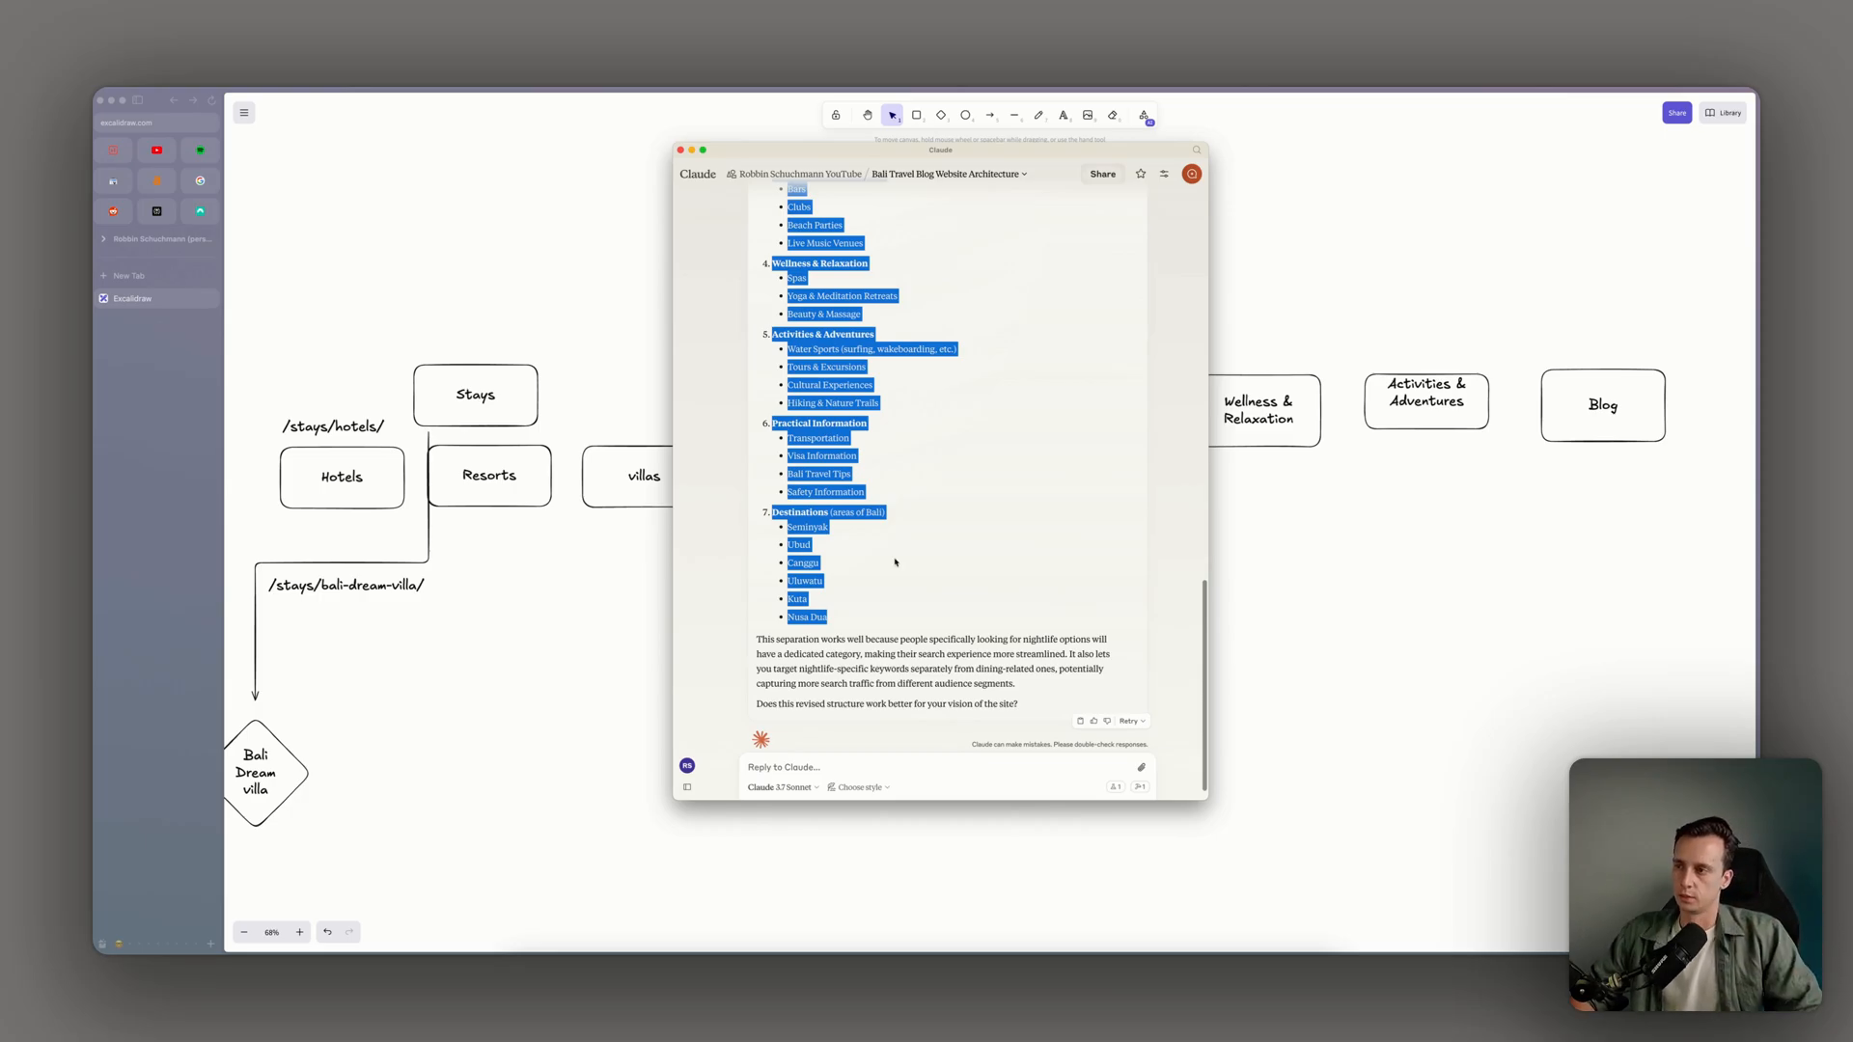
Open the Day 3 note in Obsidian and paste the copied categories list below the Next Episode Preview text
click(830, 975)
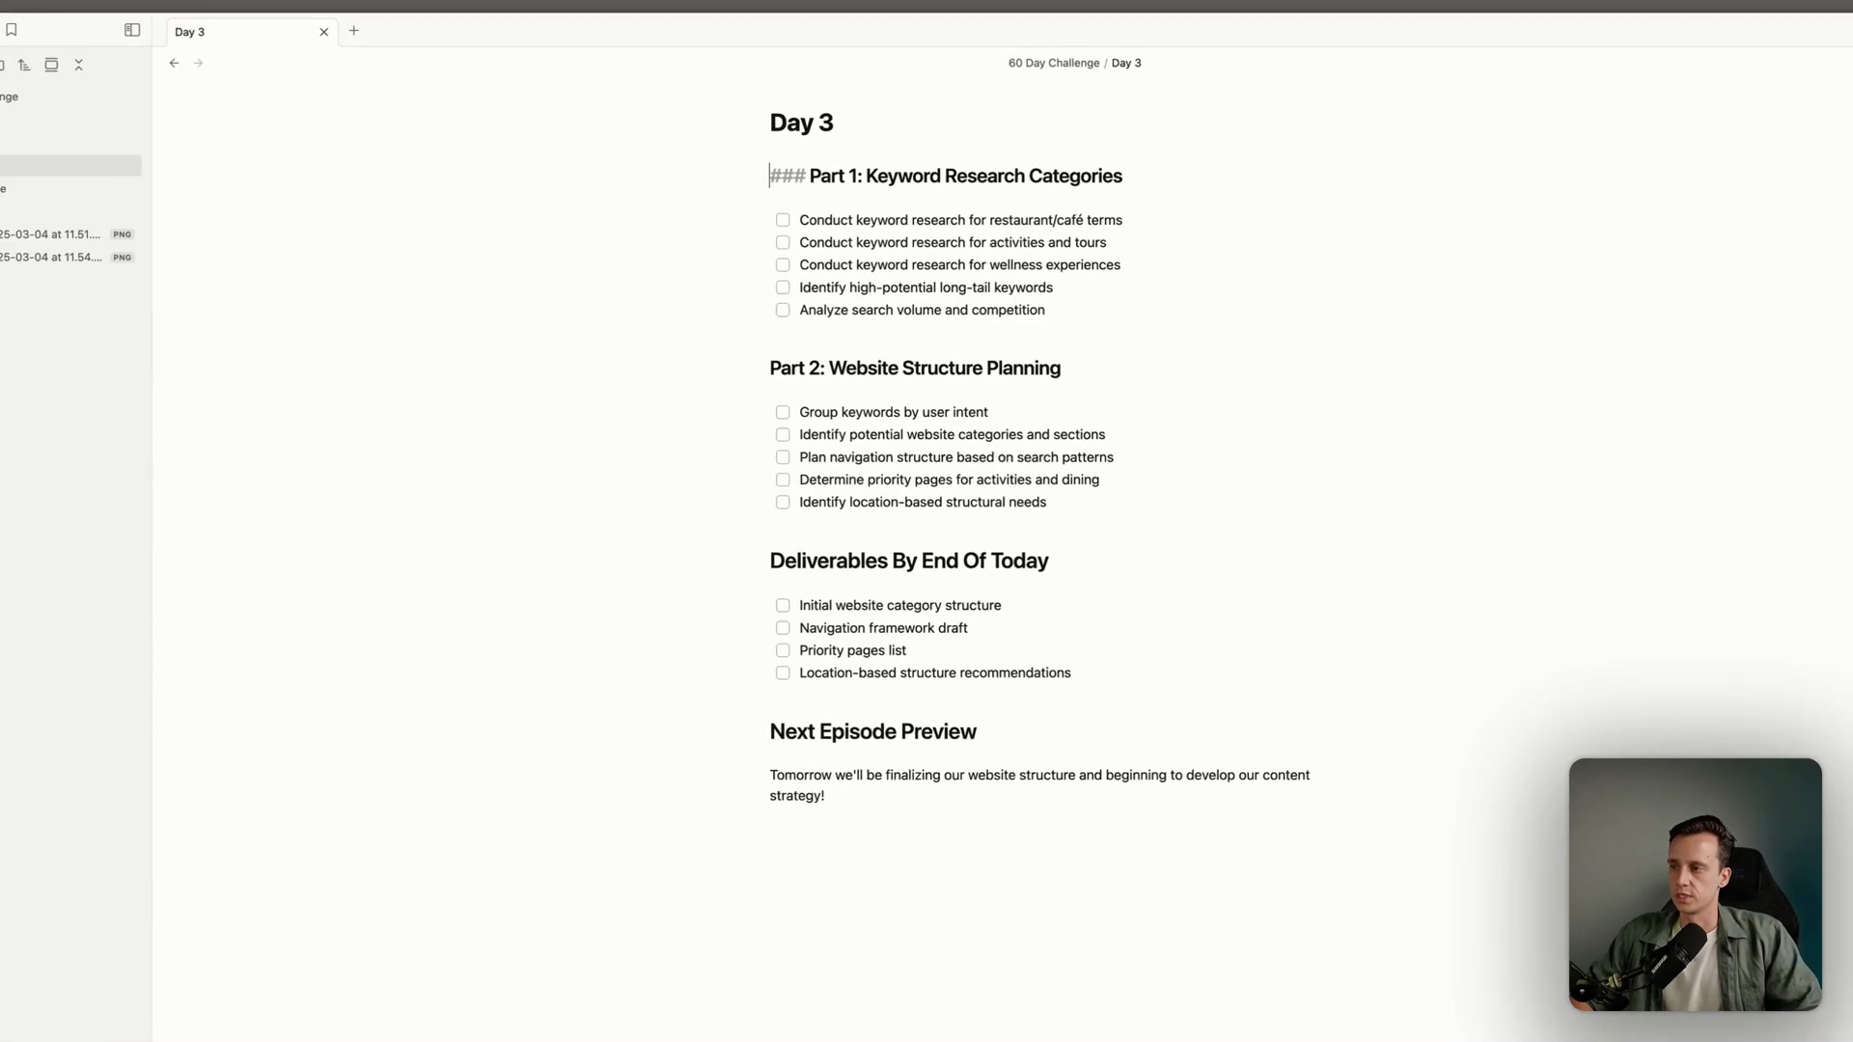
scroll(885, 596, down, 3)
click(905, 560)
key(Return)
key(Return)
key(super+v)
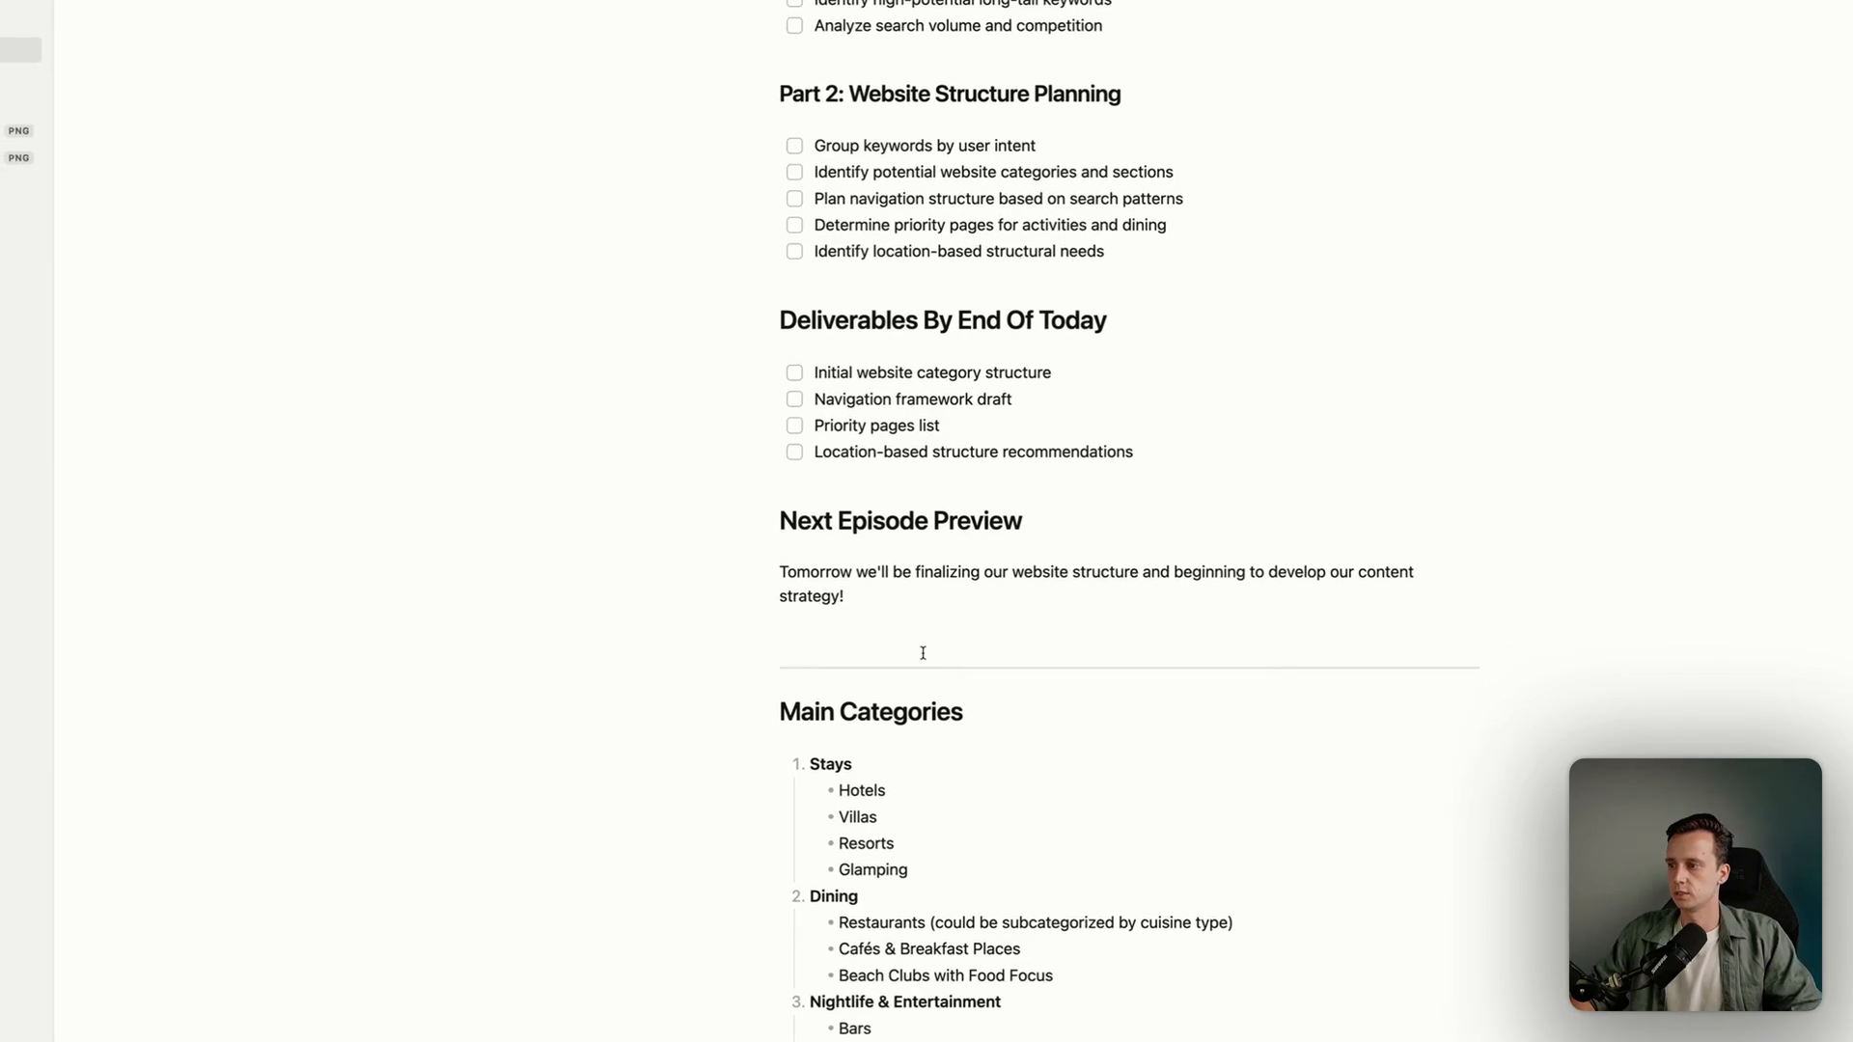
scroll(854, 690, down, 5)
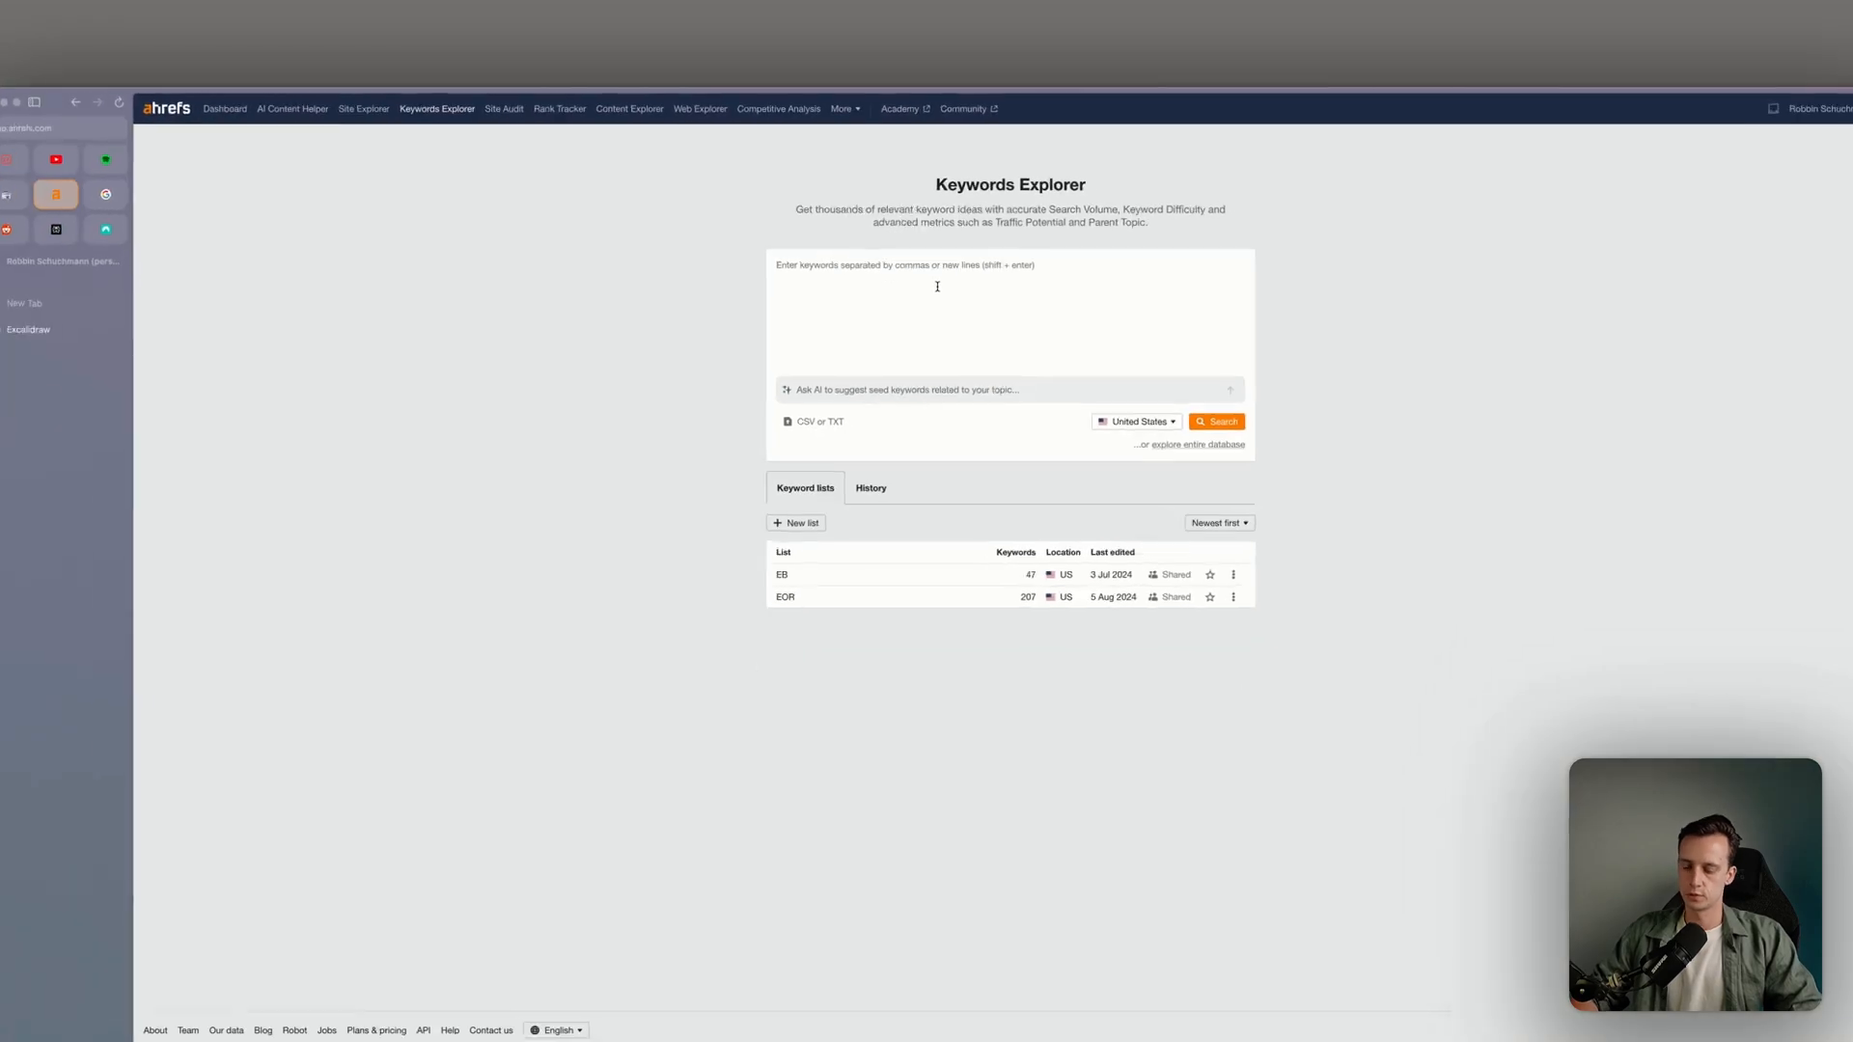
Search Ahrefs Keywords Explorer for "restaurant bali", and view the matching terms for "best restaurant in bali"
text(restaurant)
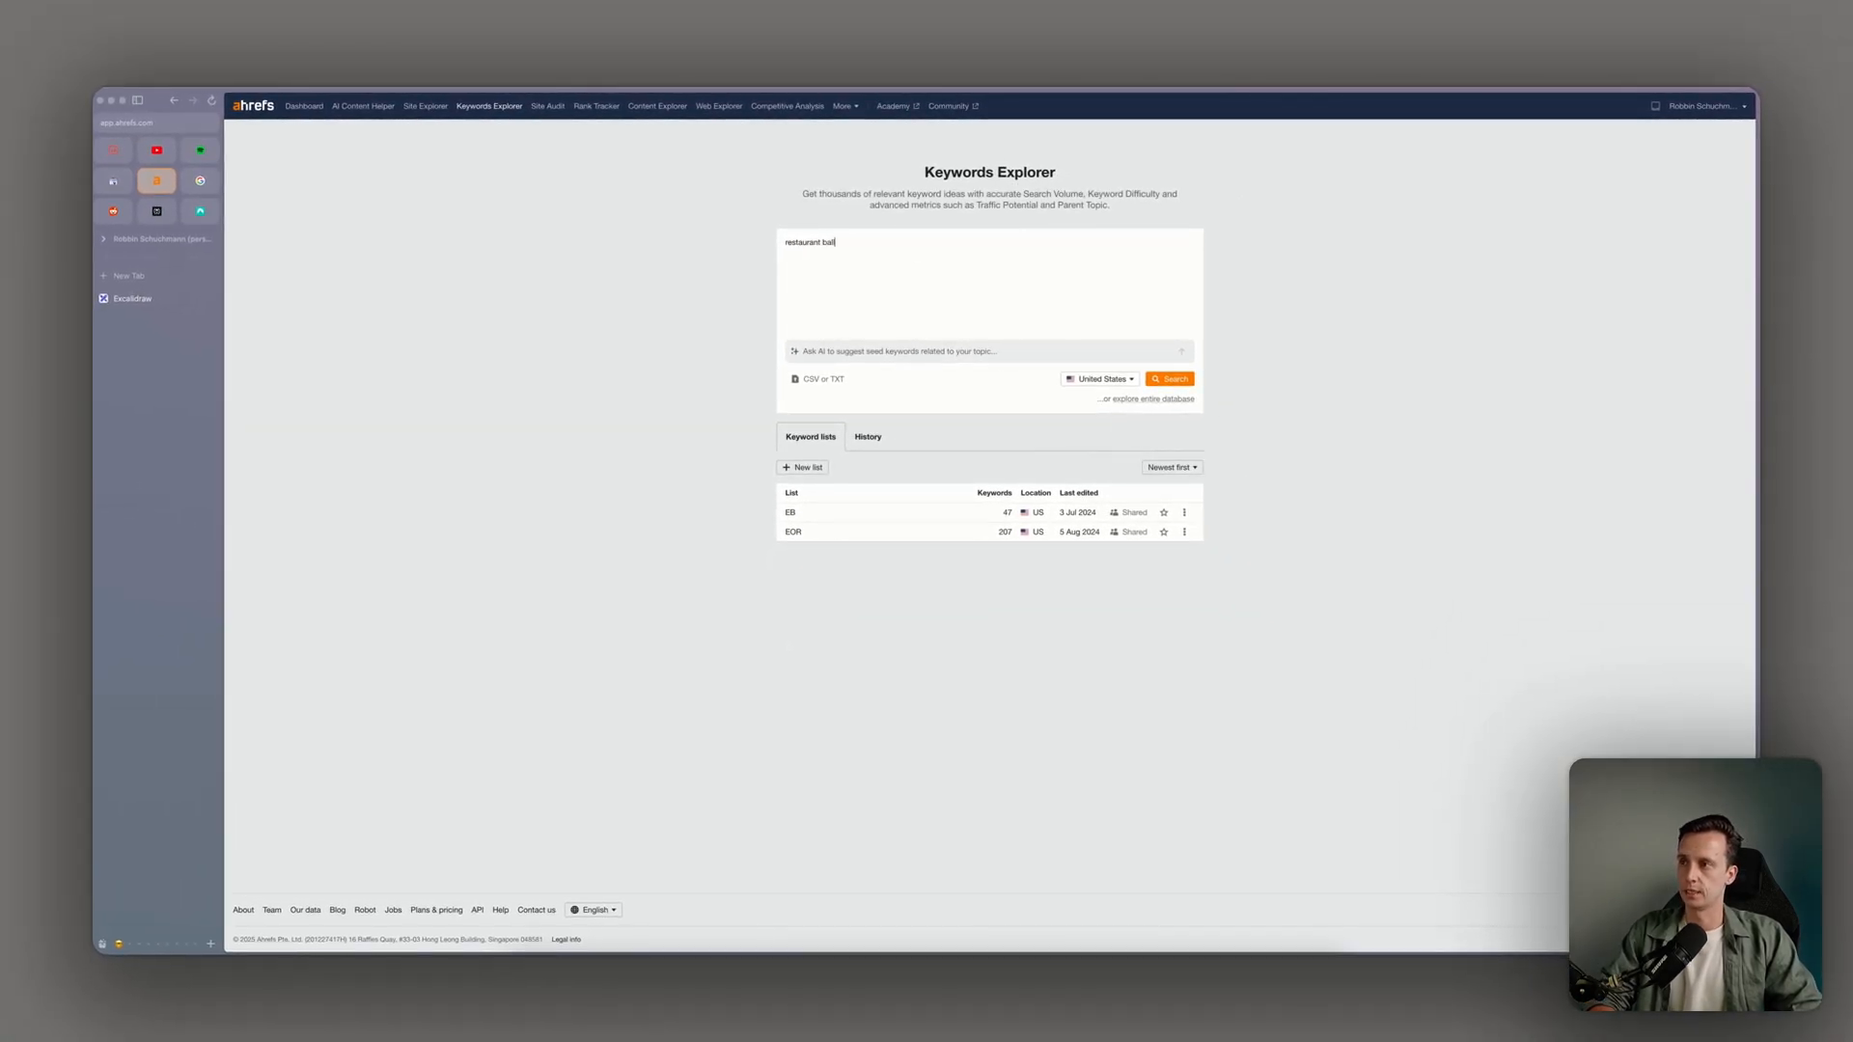
text(bali)
key(Return)
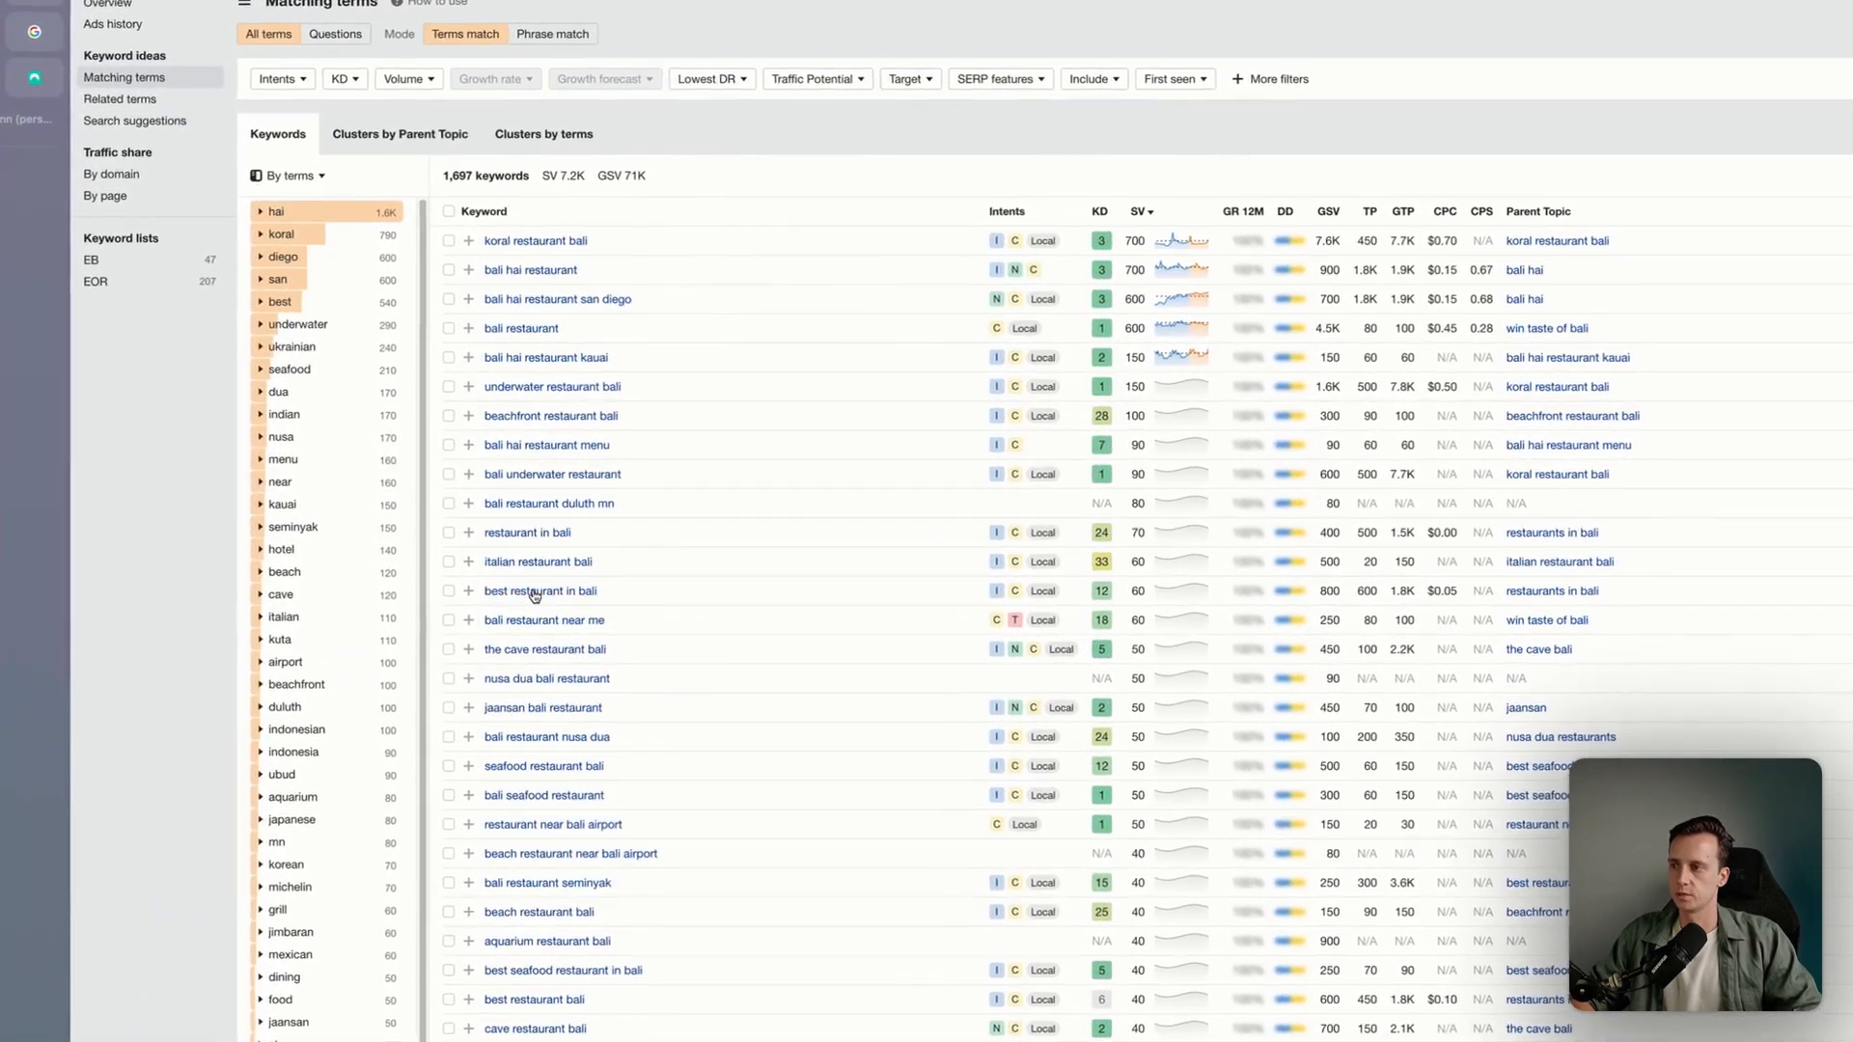
click(537, 554)
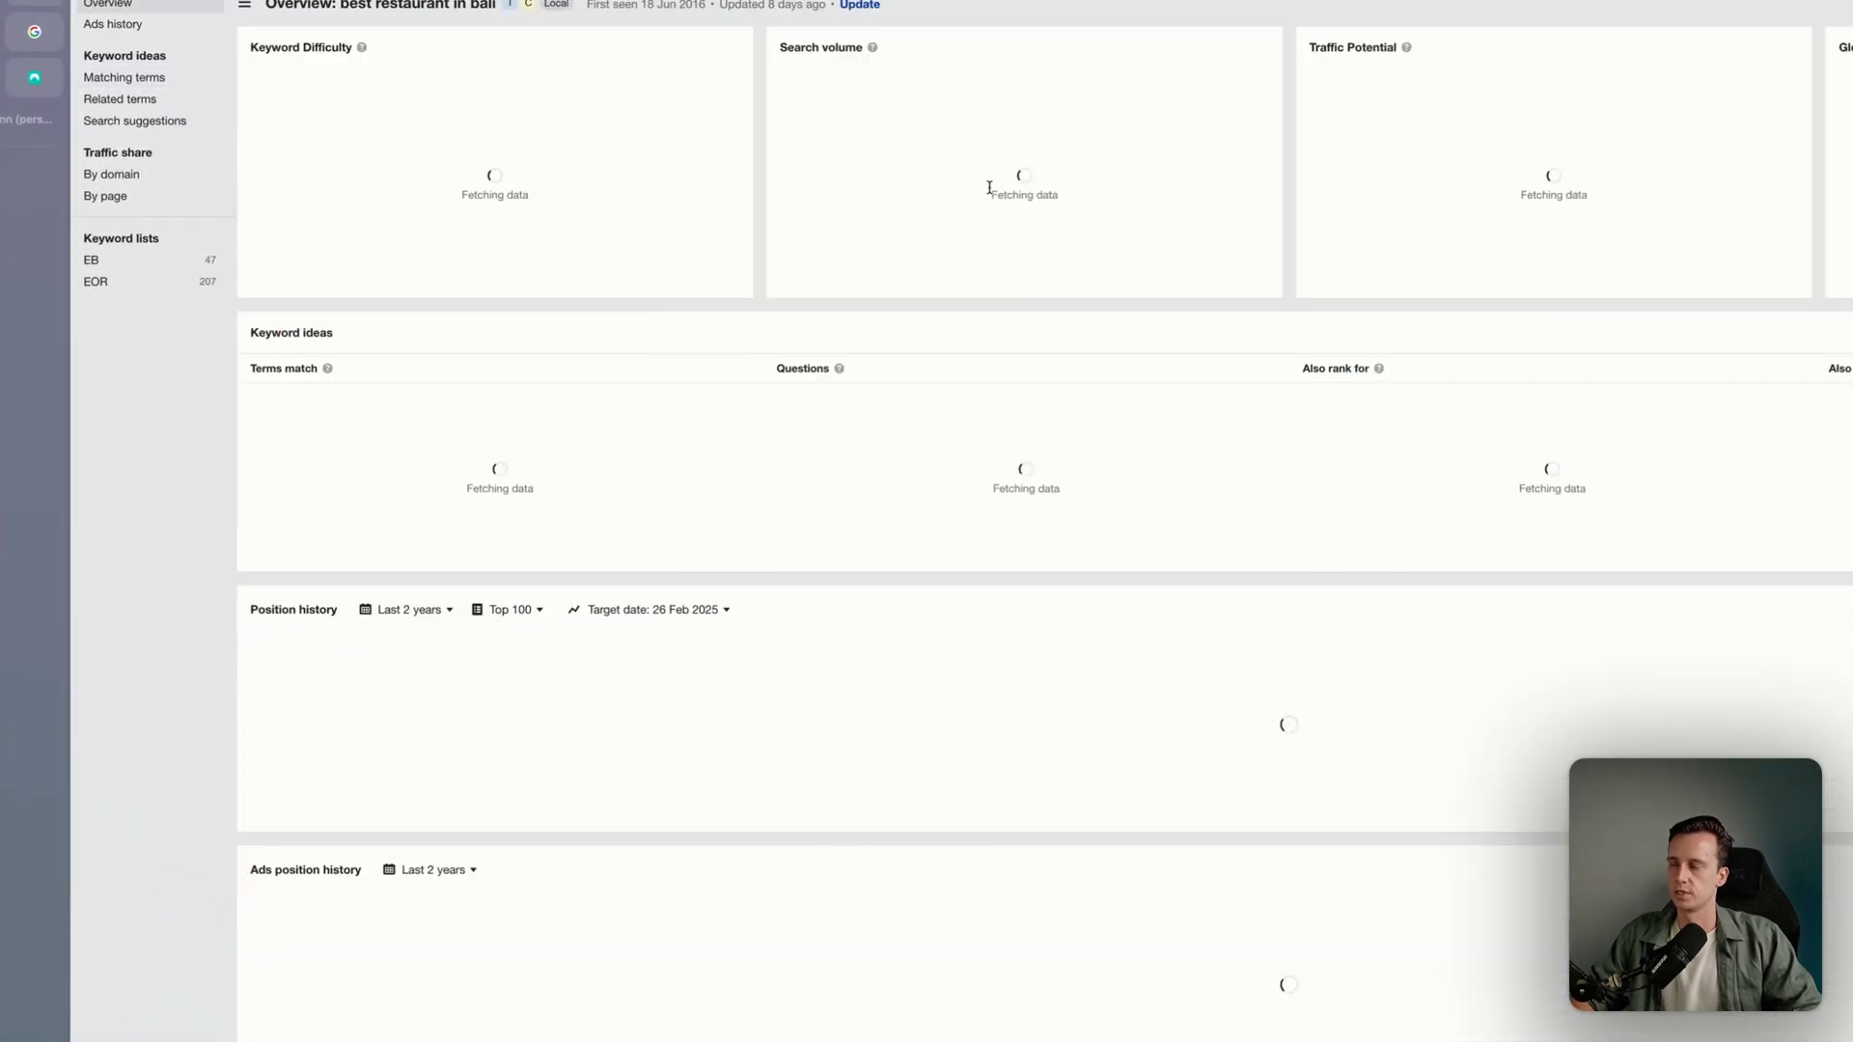
click(310, 560)
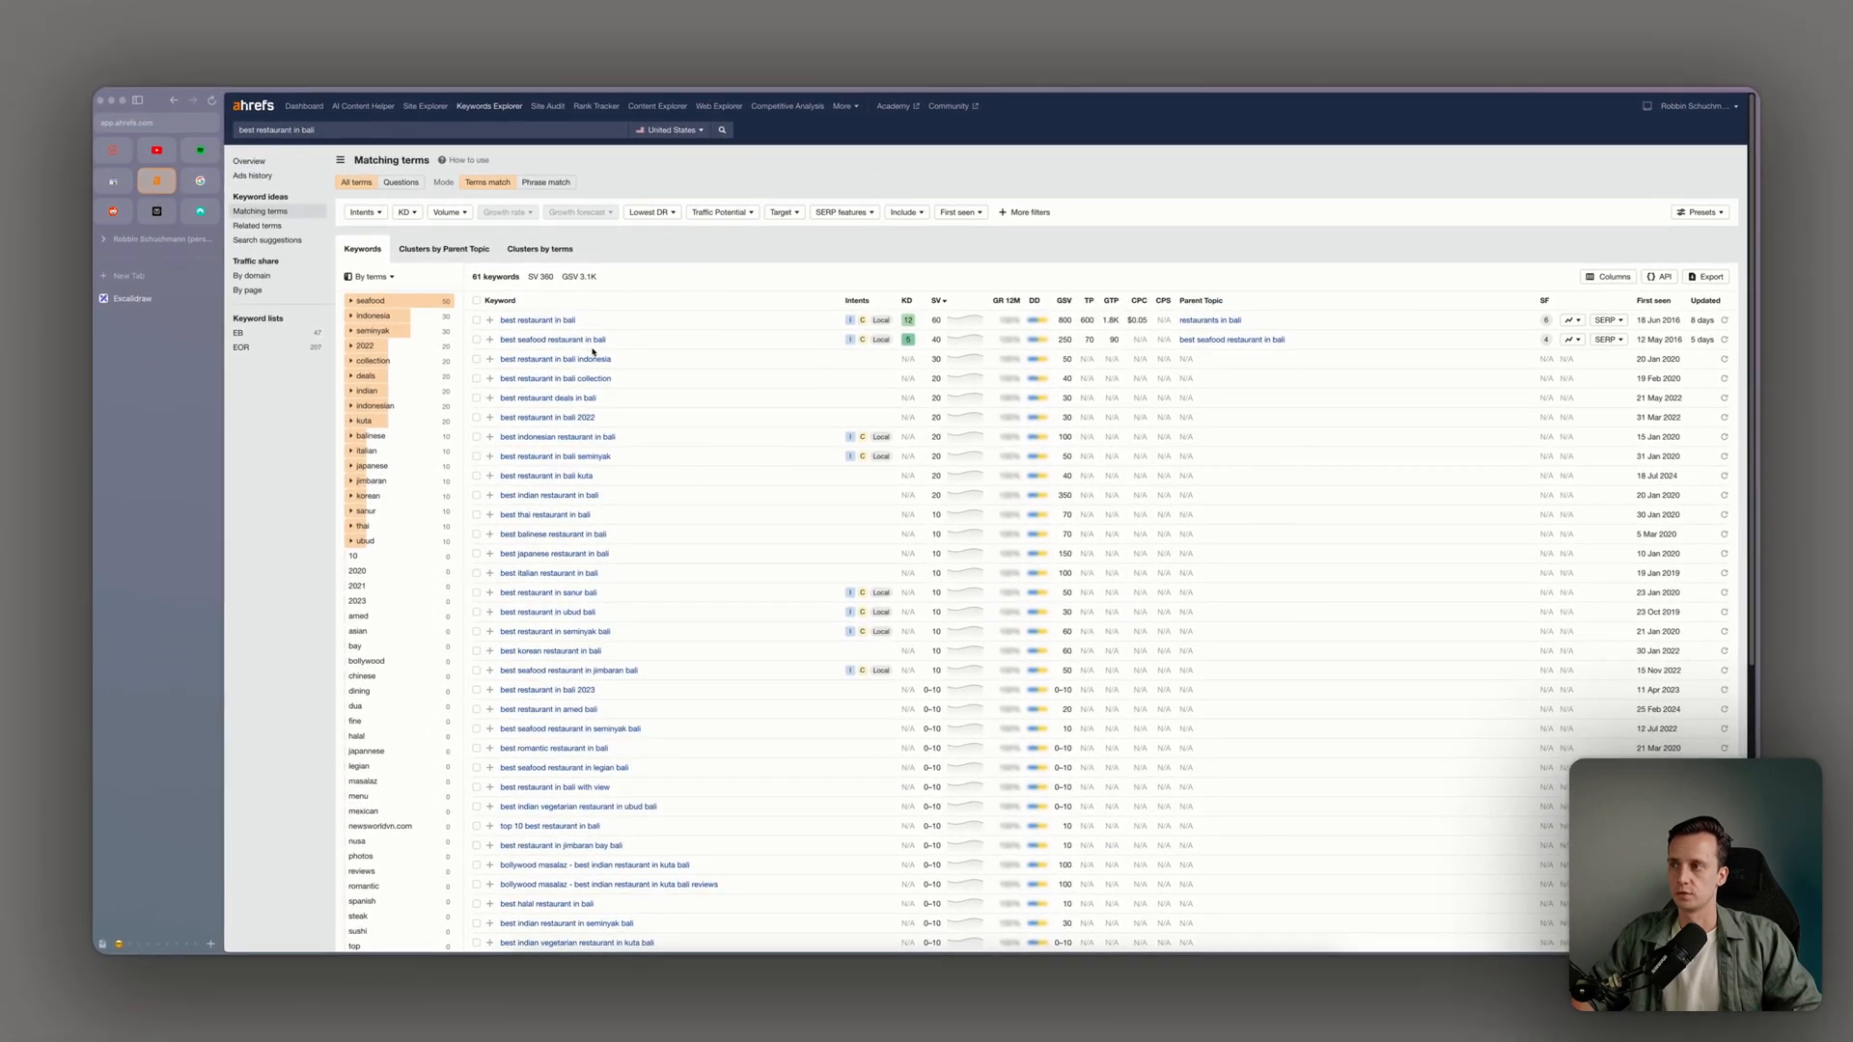
In the Day 3 note, add nested bullets under Restaurants: Best restaurants, Best seafood, Best restaurant deals, Japanese and Italian
key(super+Tab)
key(super+Tab)
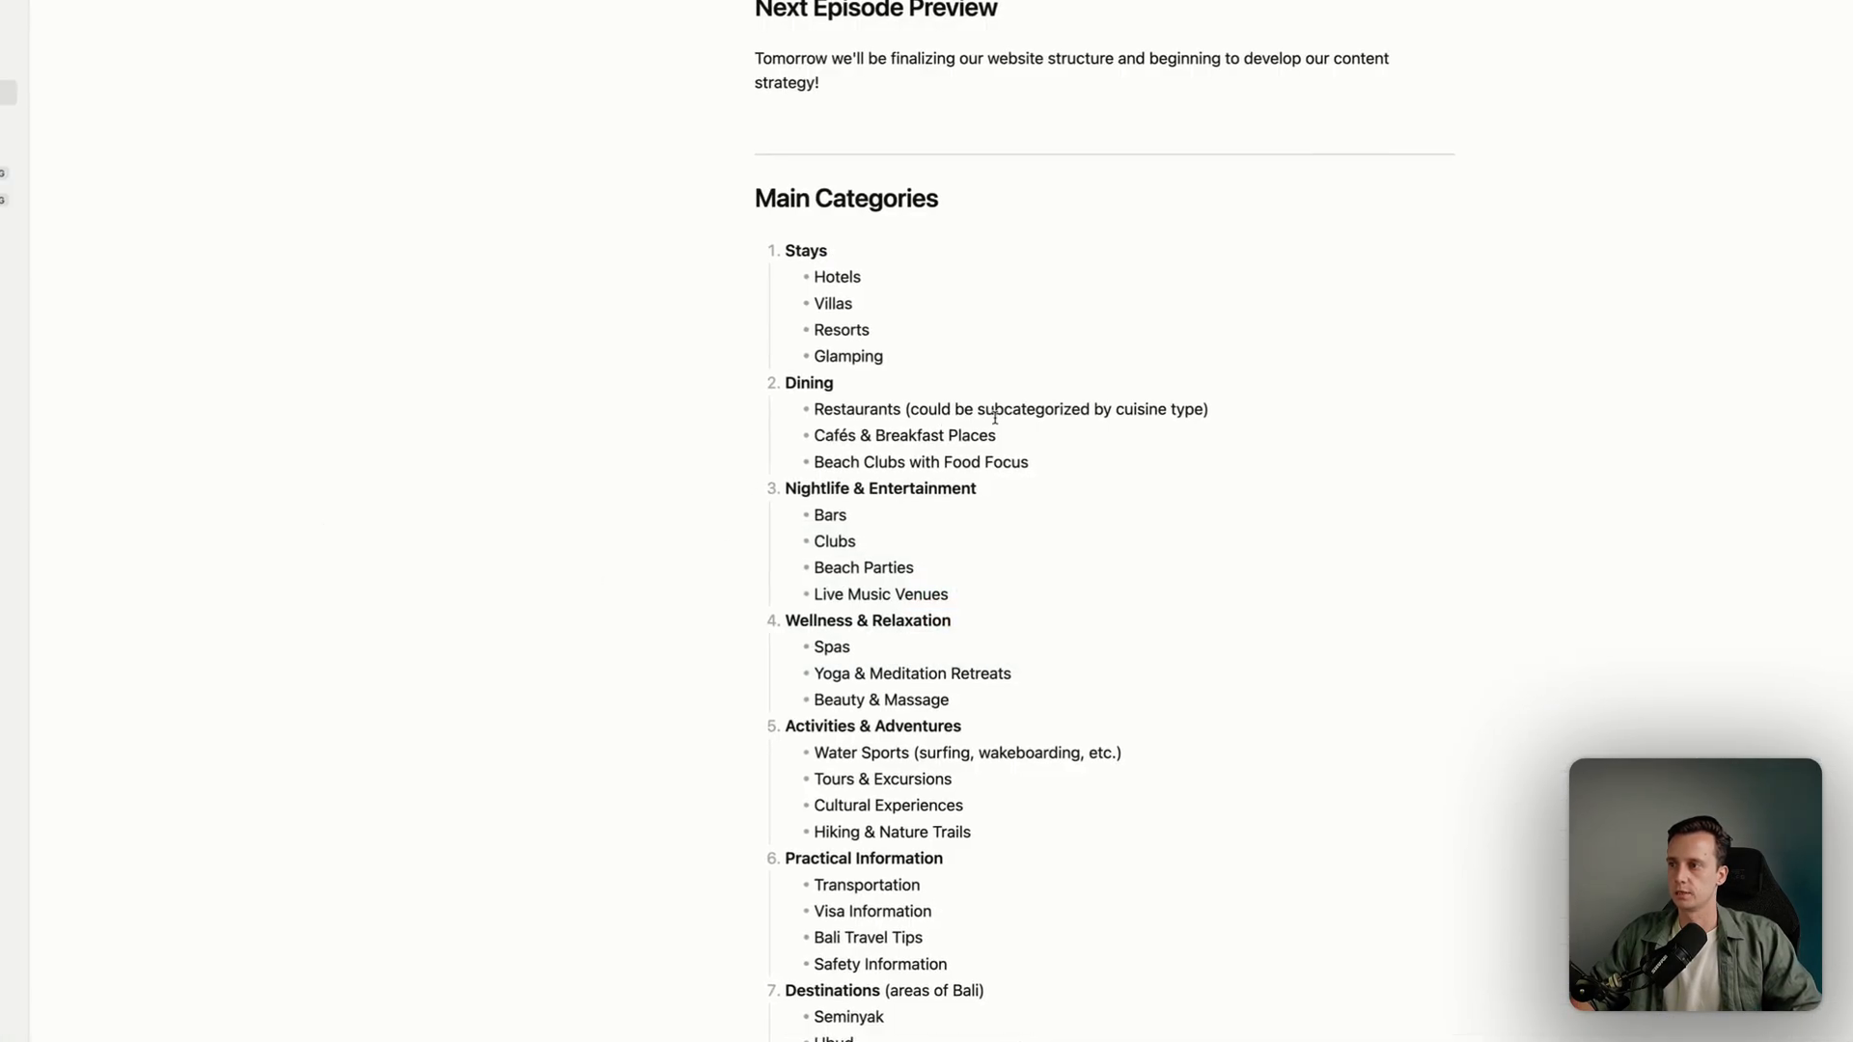
click(1242, 408)
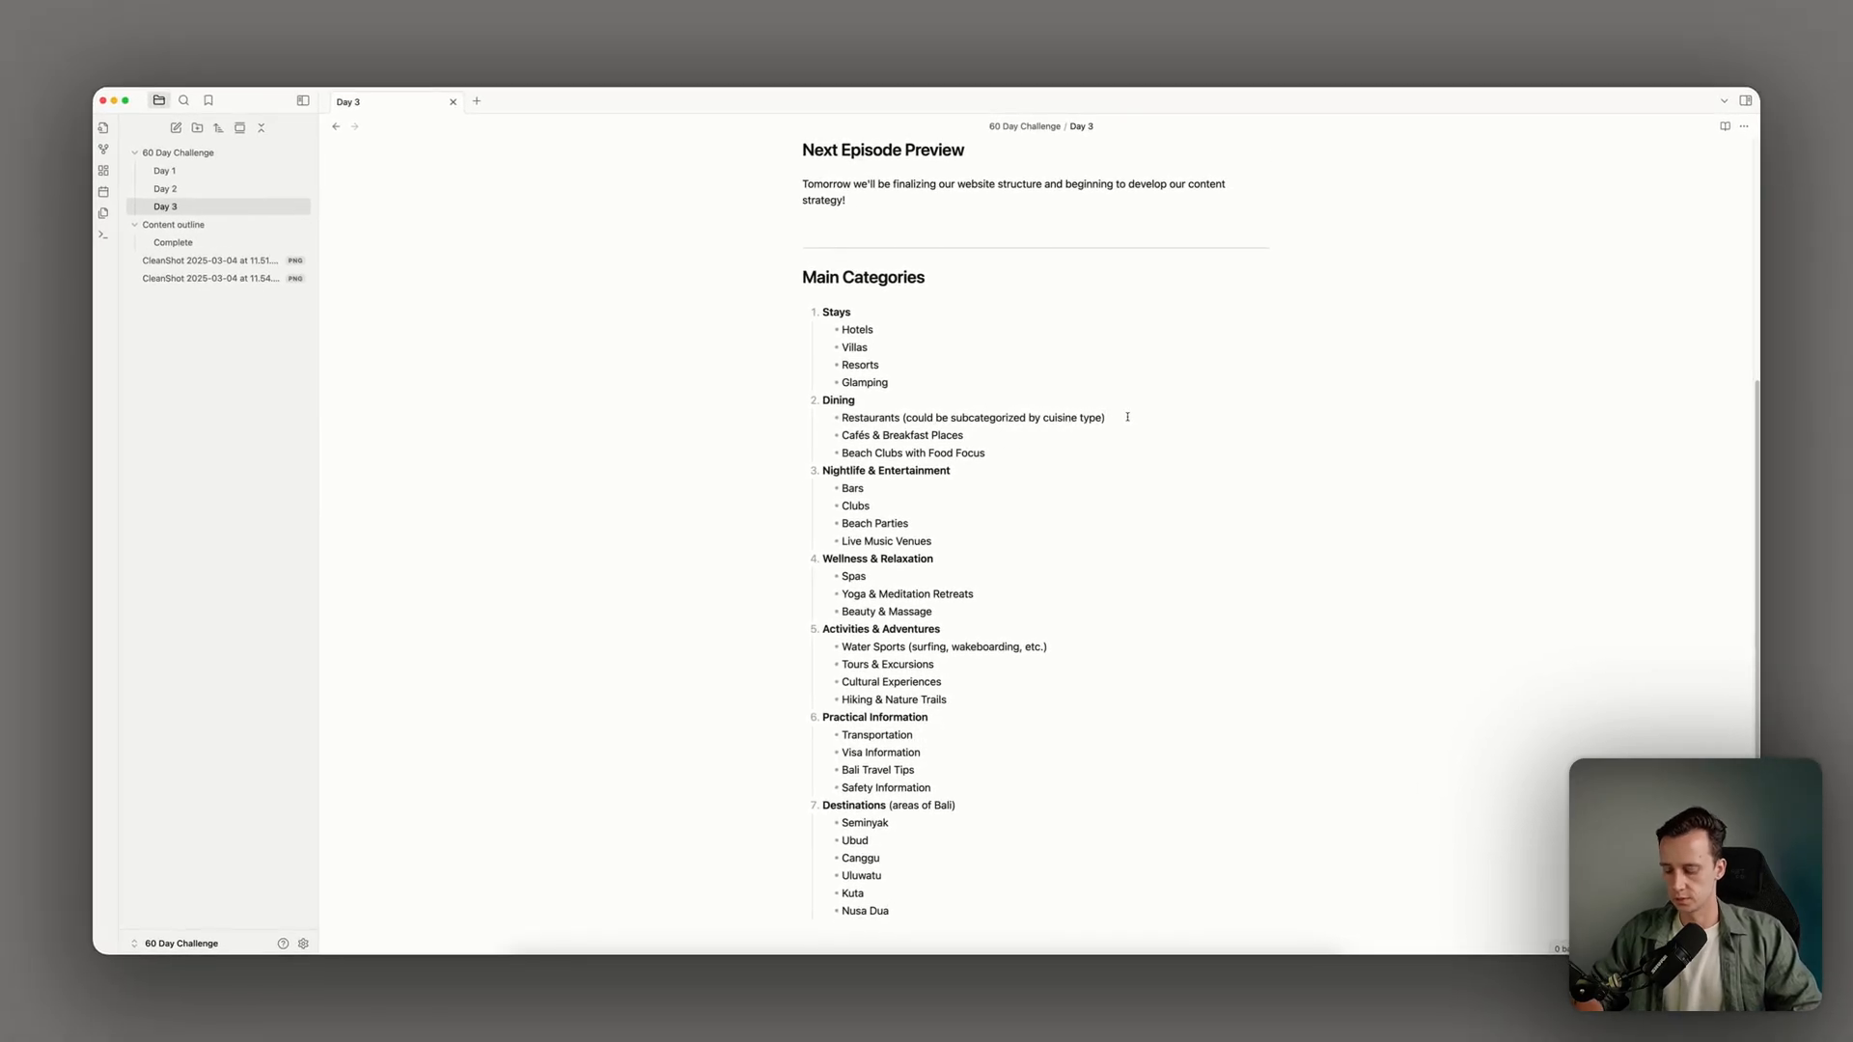
key(Return)
key(Tab)
text(Best)
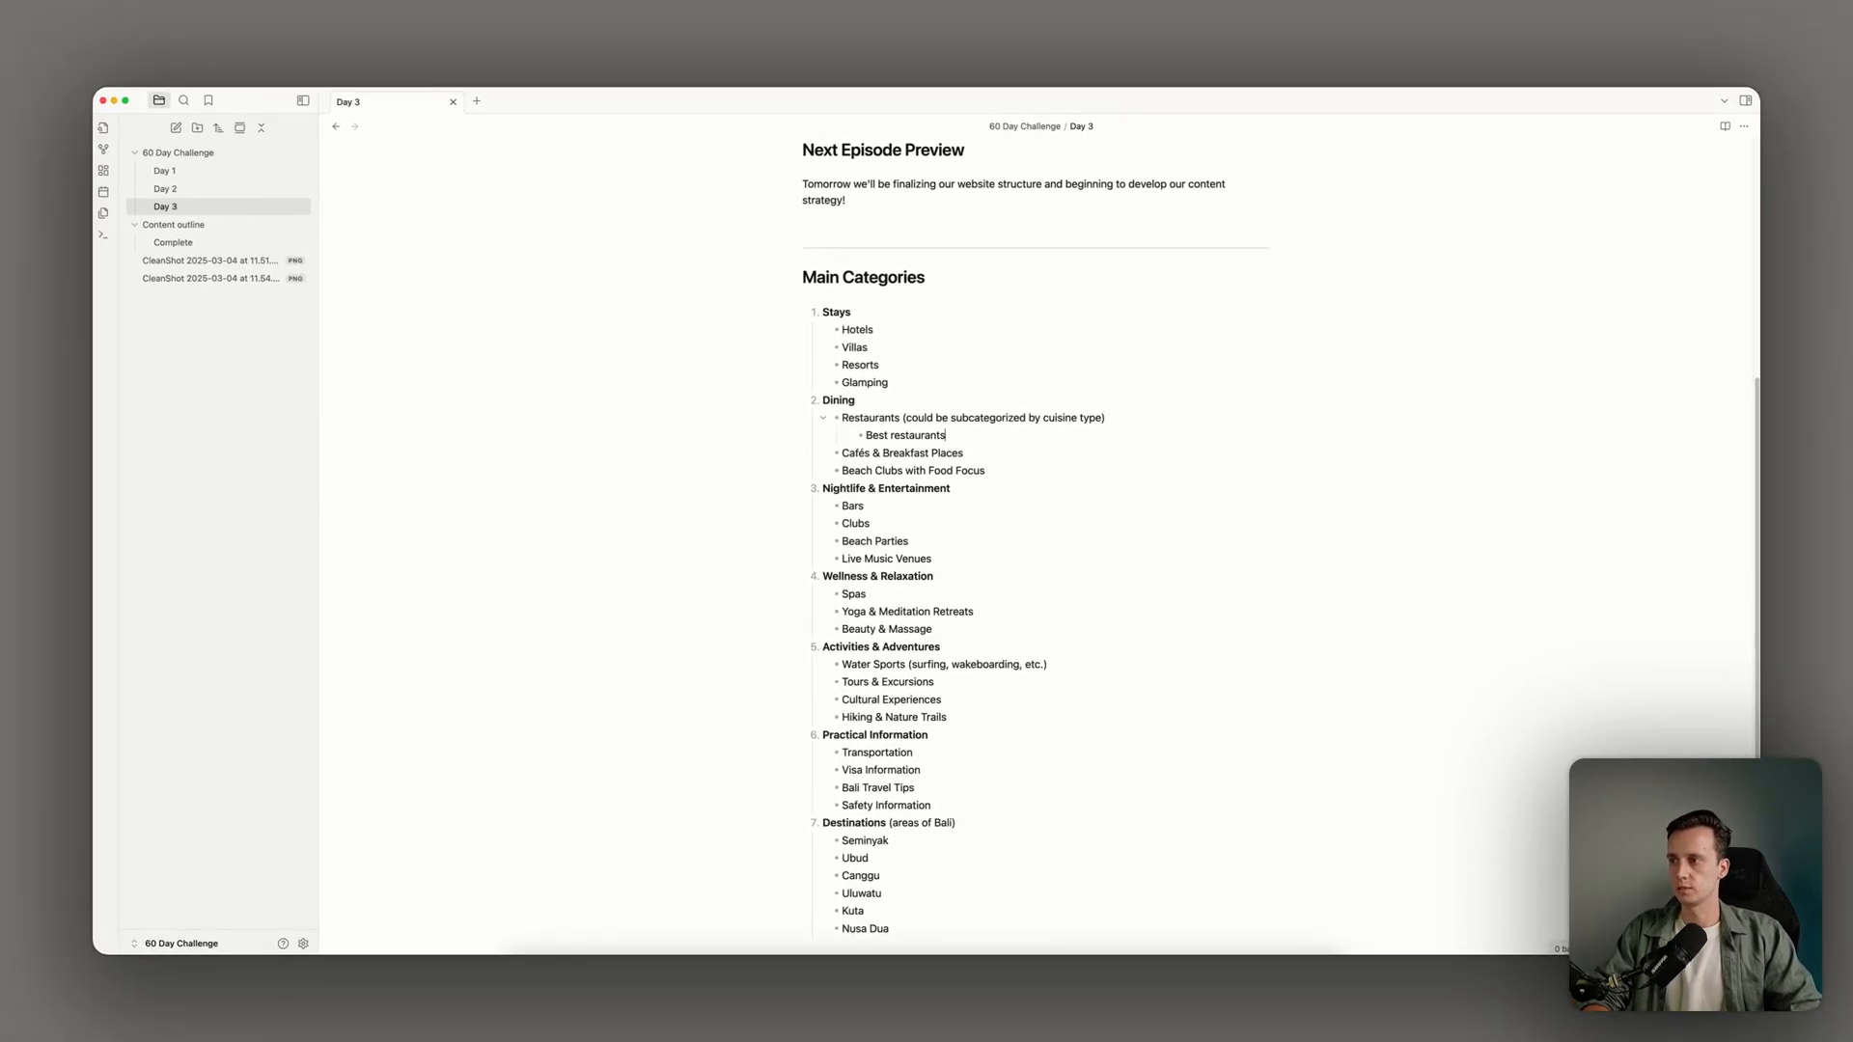
text( restaurants)
key(Return)
text(Best)
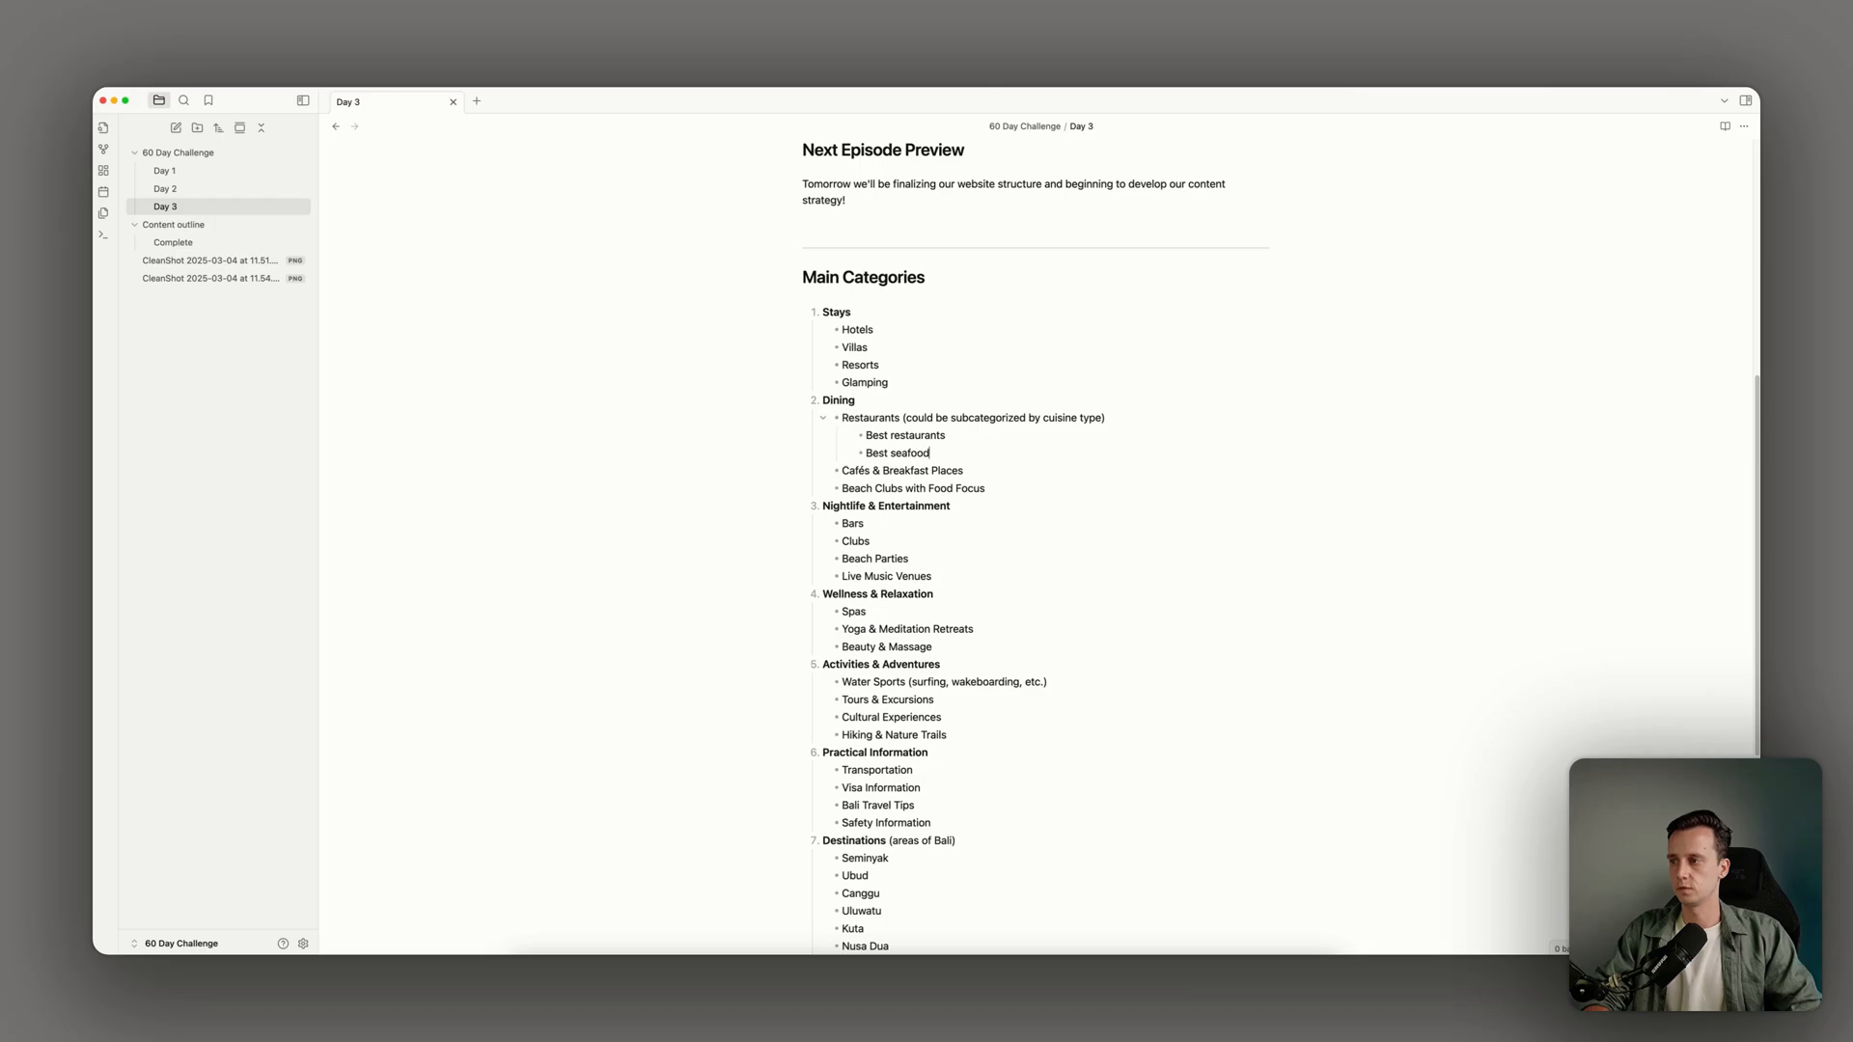
text(seafood)
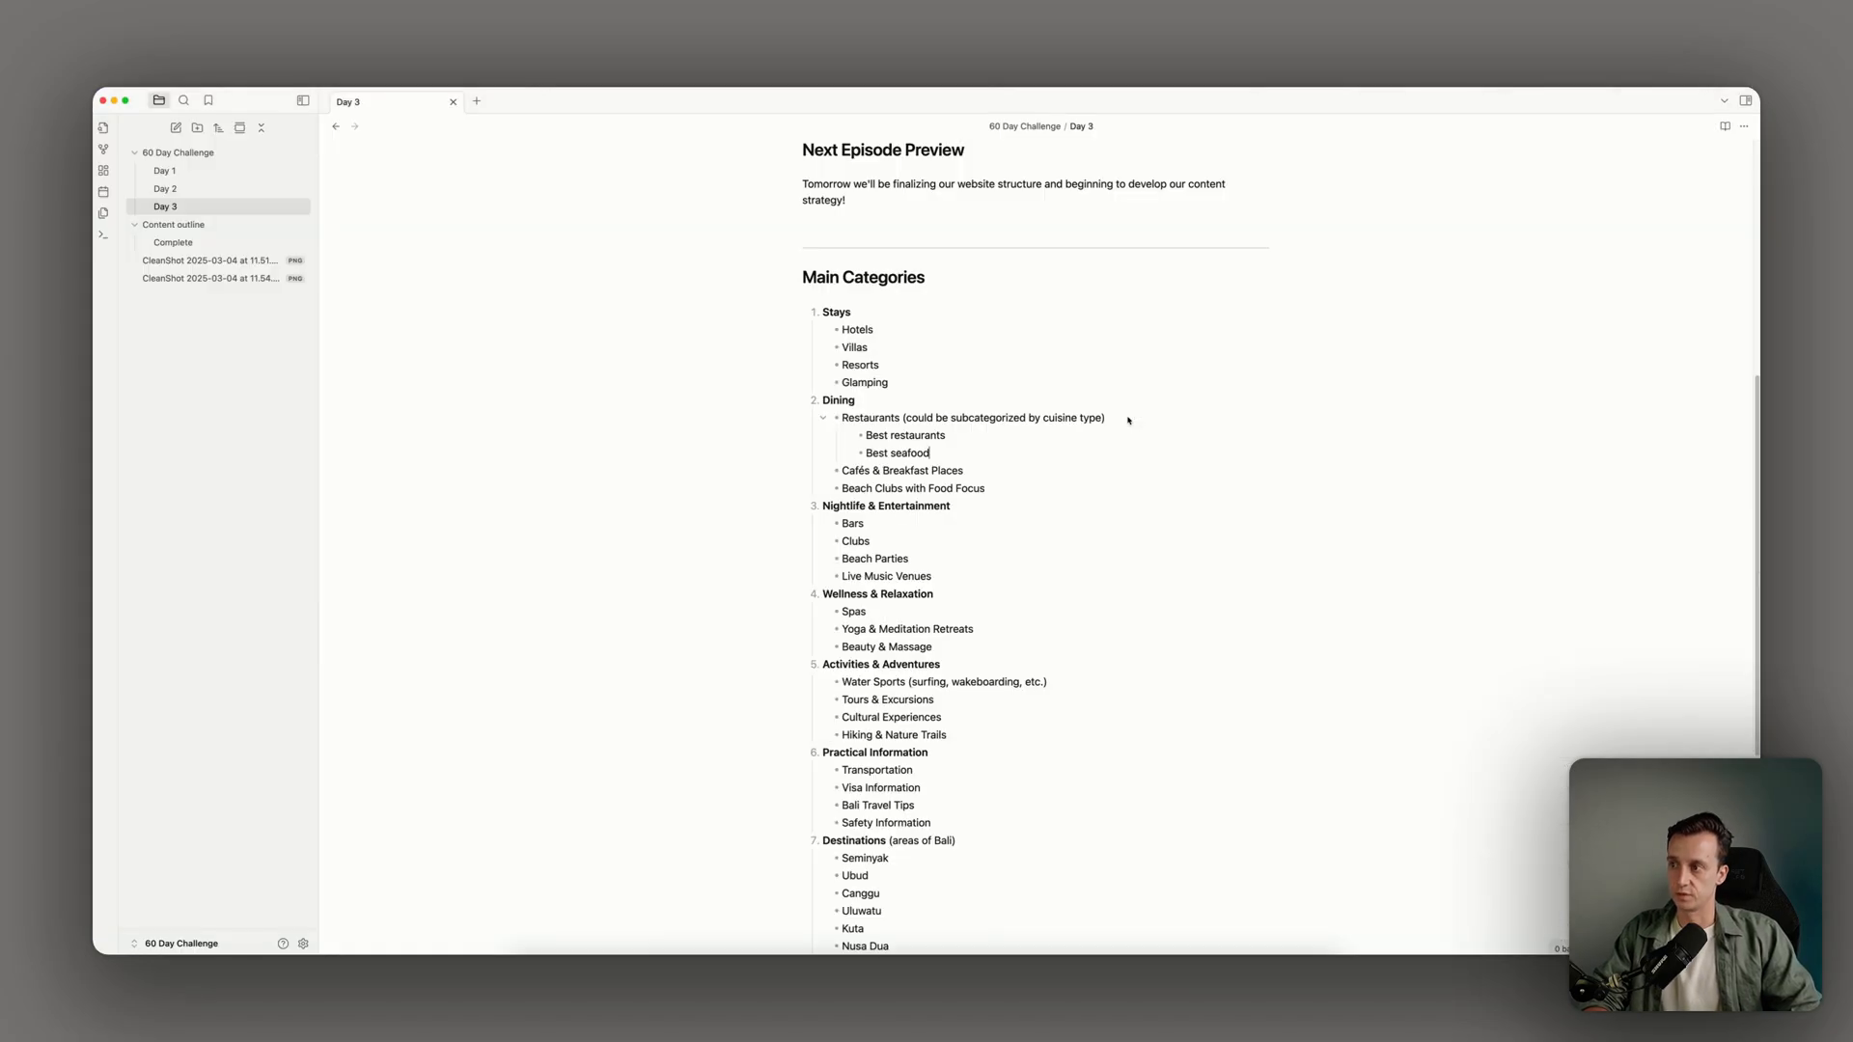
key(Return)
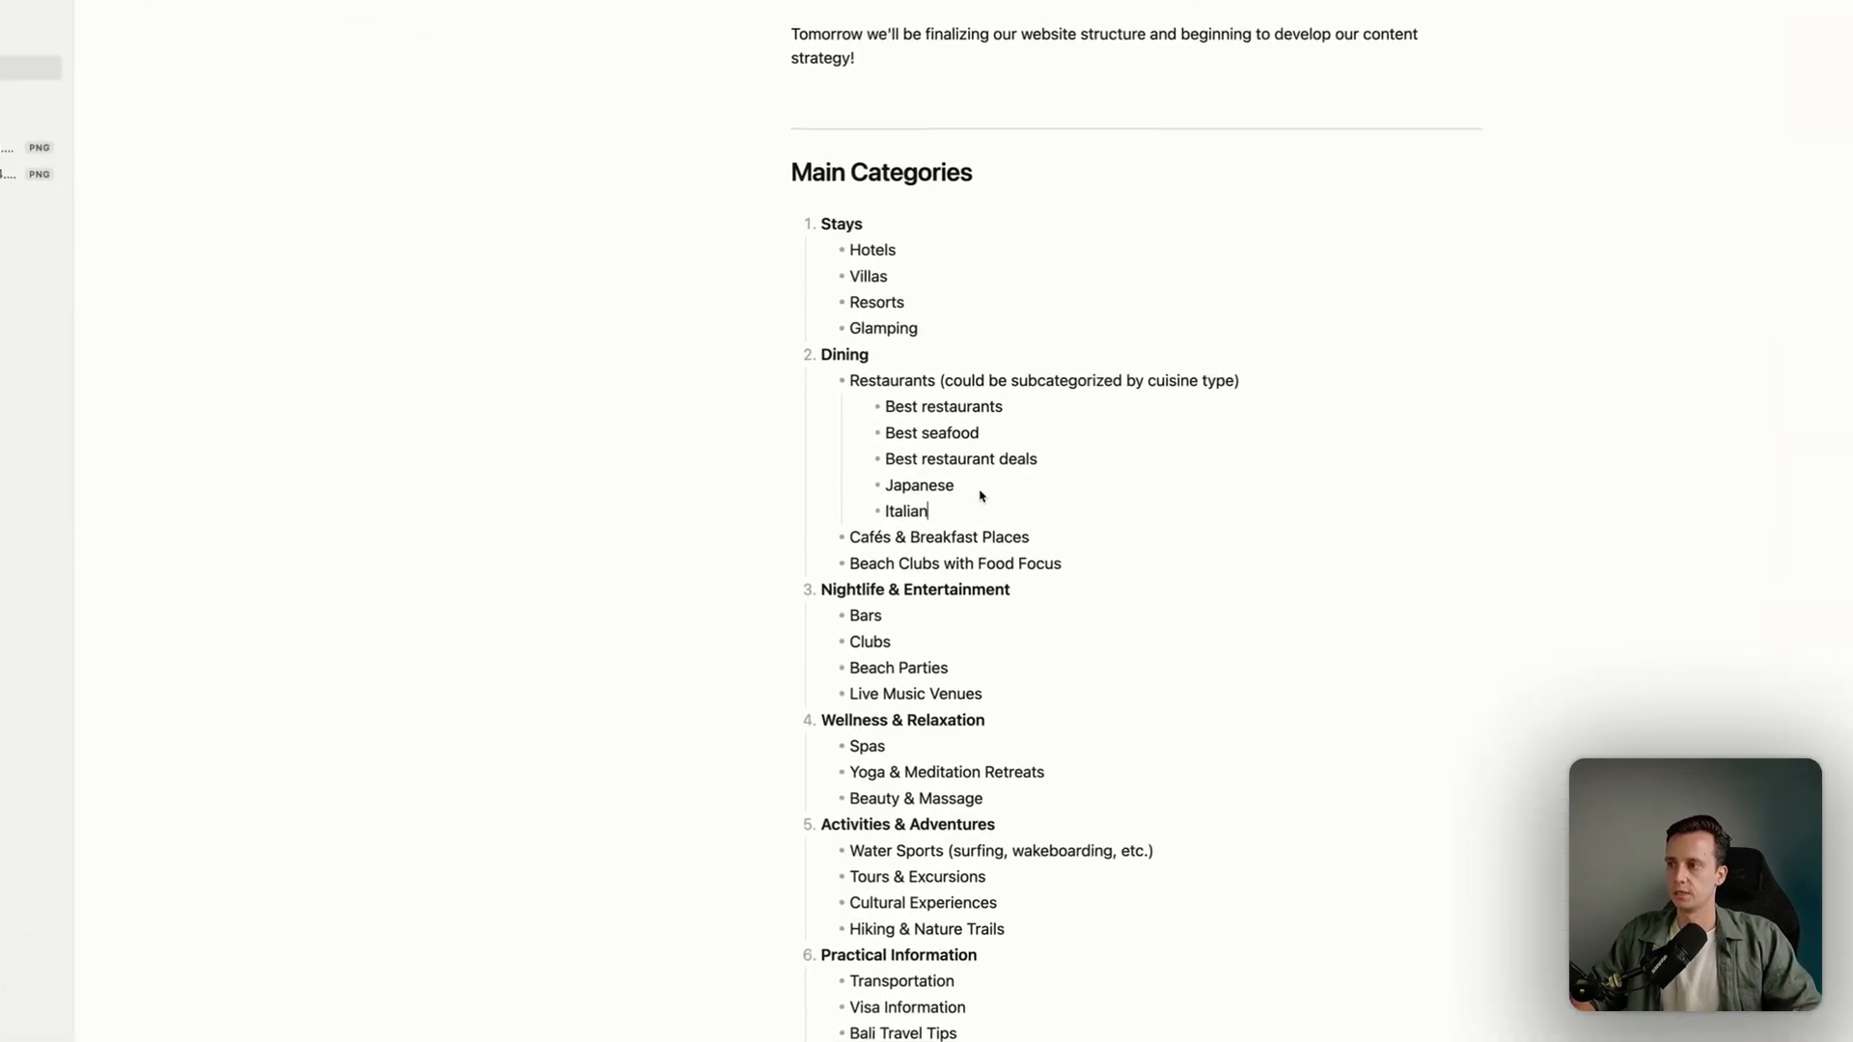
Make the Restaurants line under Dining bold
triple_click(974, 383)
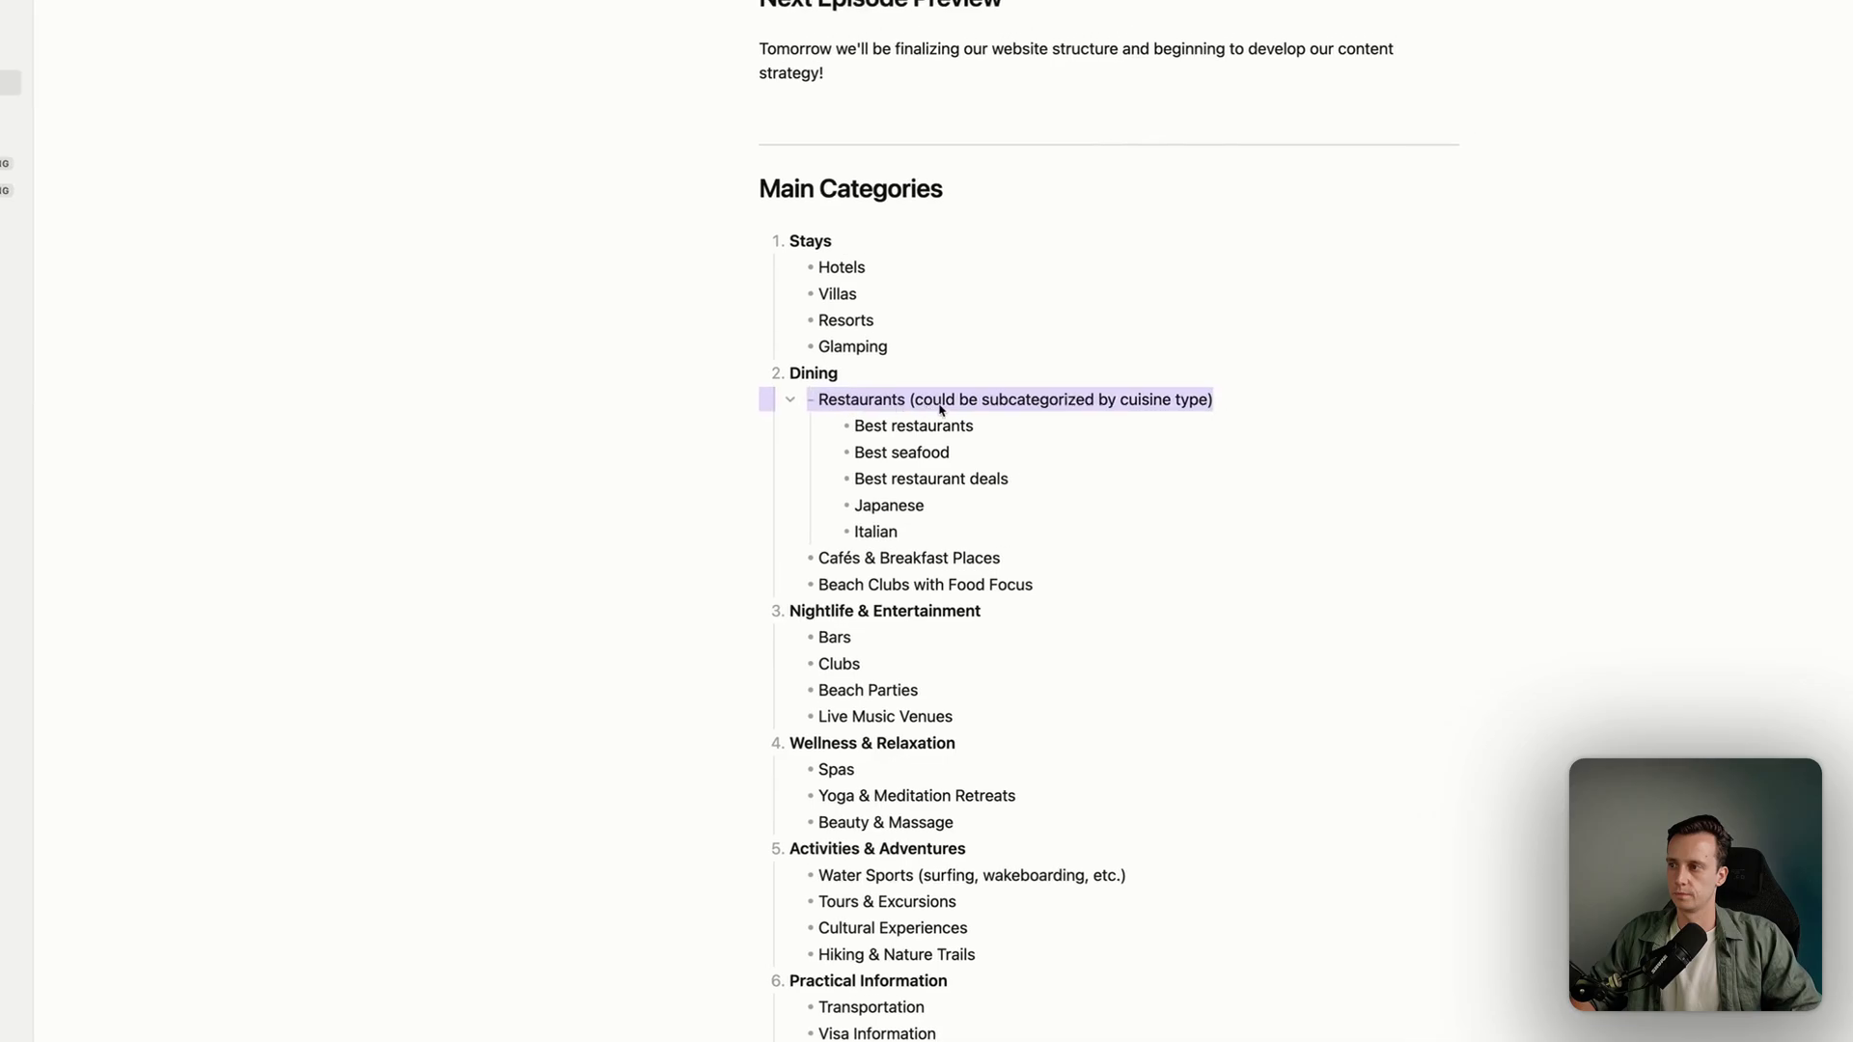
key(super+b)
click(1086, 438)
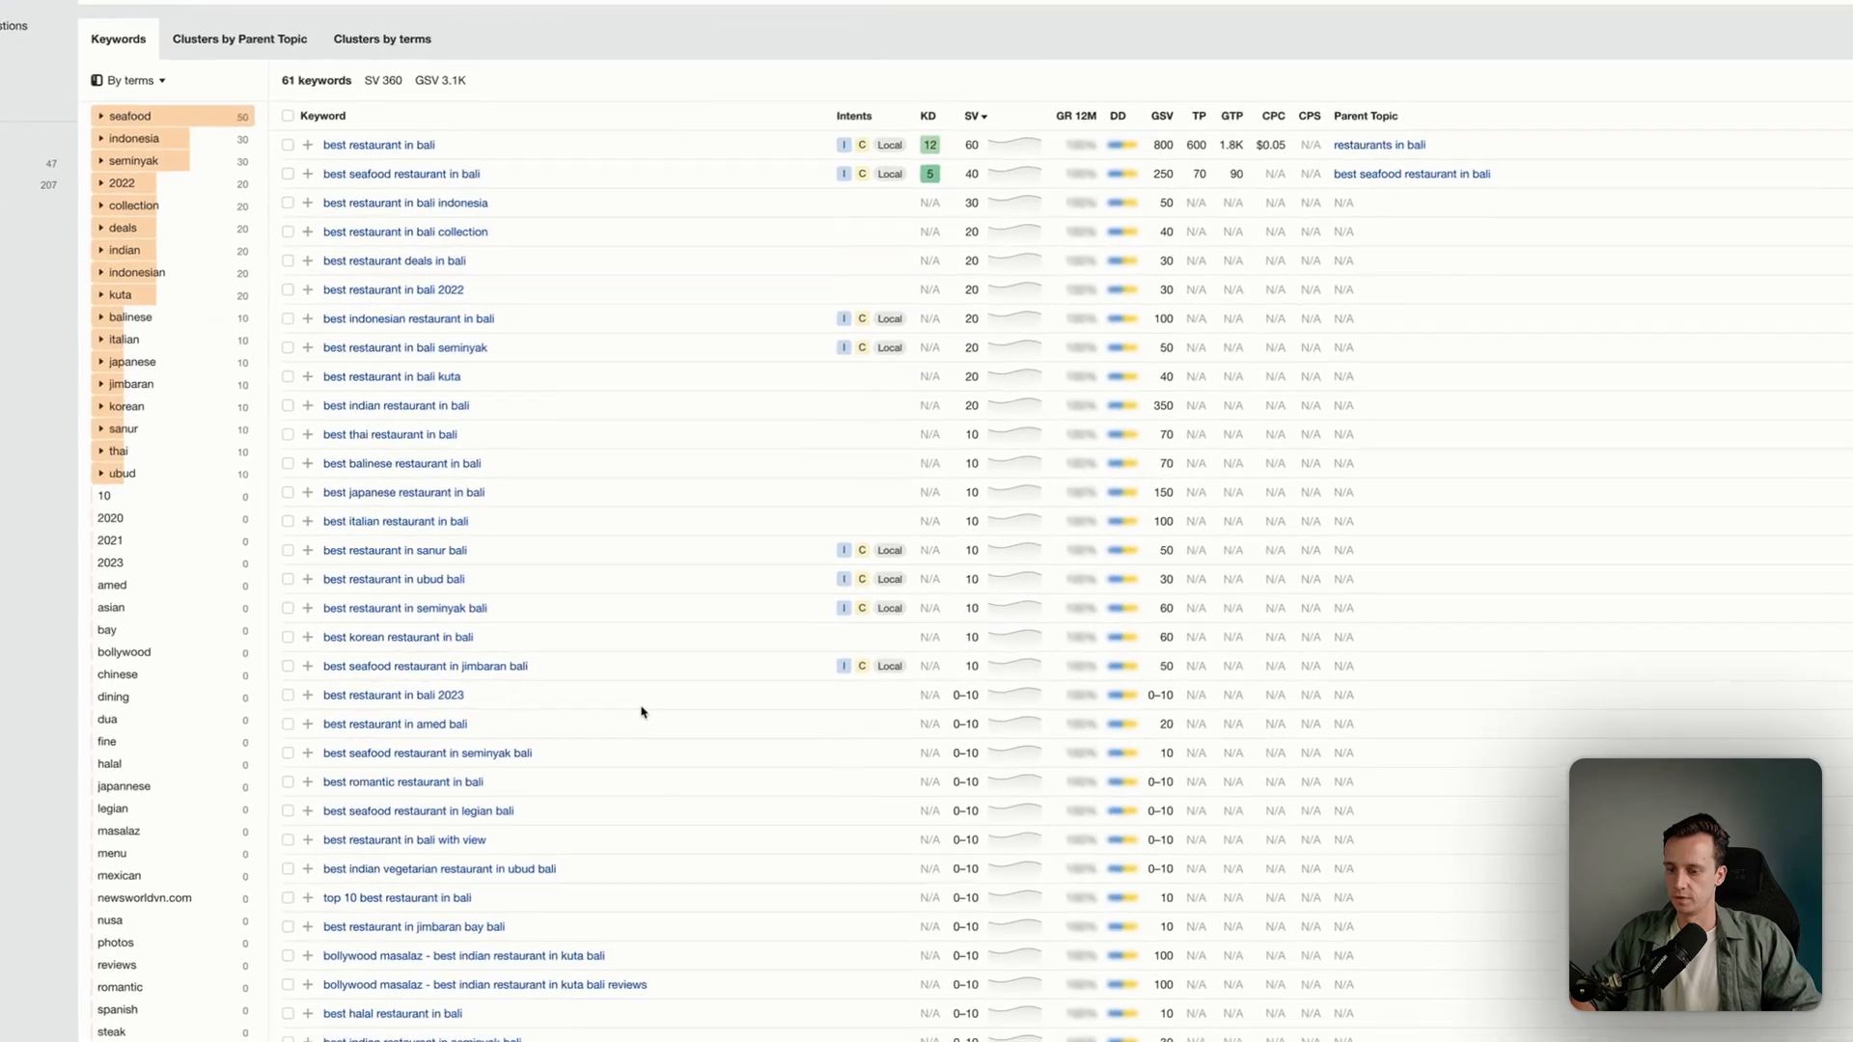
Examine the "best restaurant in bali" keywords in Ahrefs and view them clustered by parent topic
scroll(709, 603, down, 5)
scroll(566, 496, up, 5)
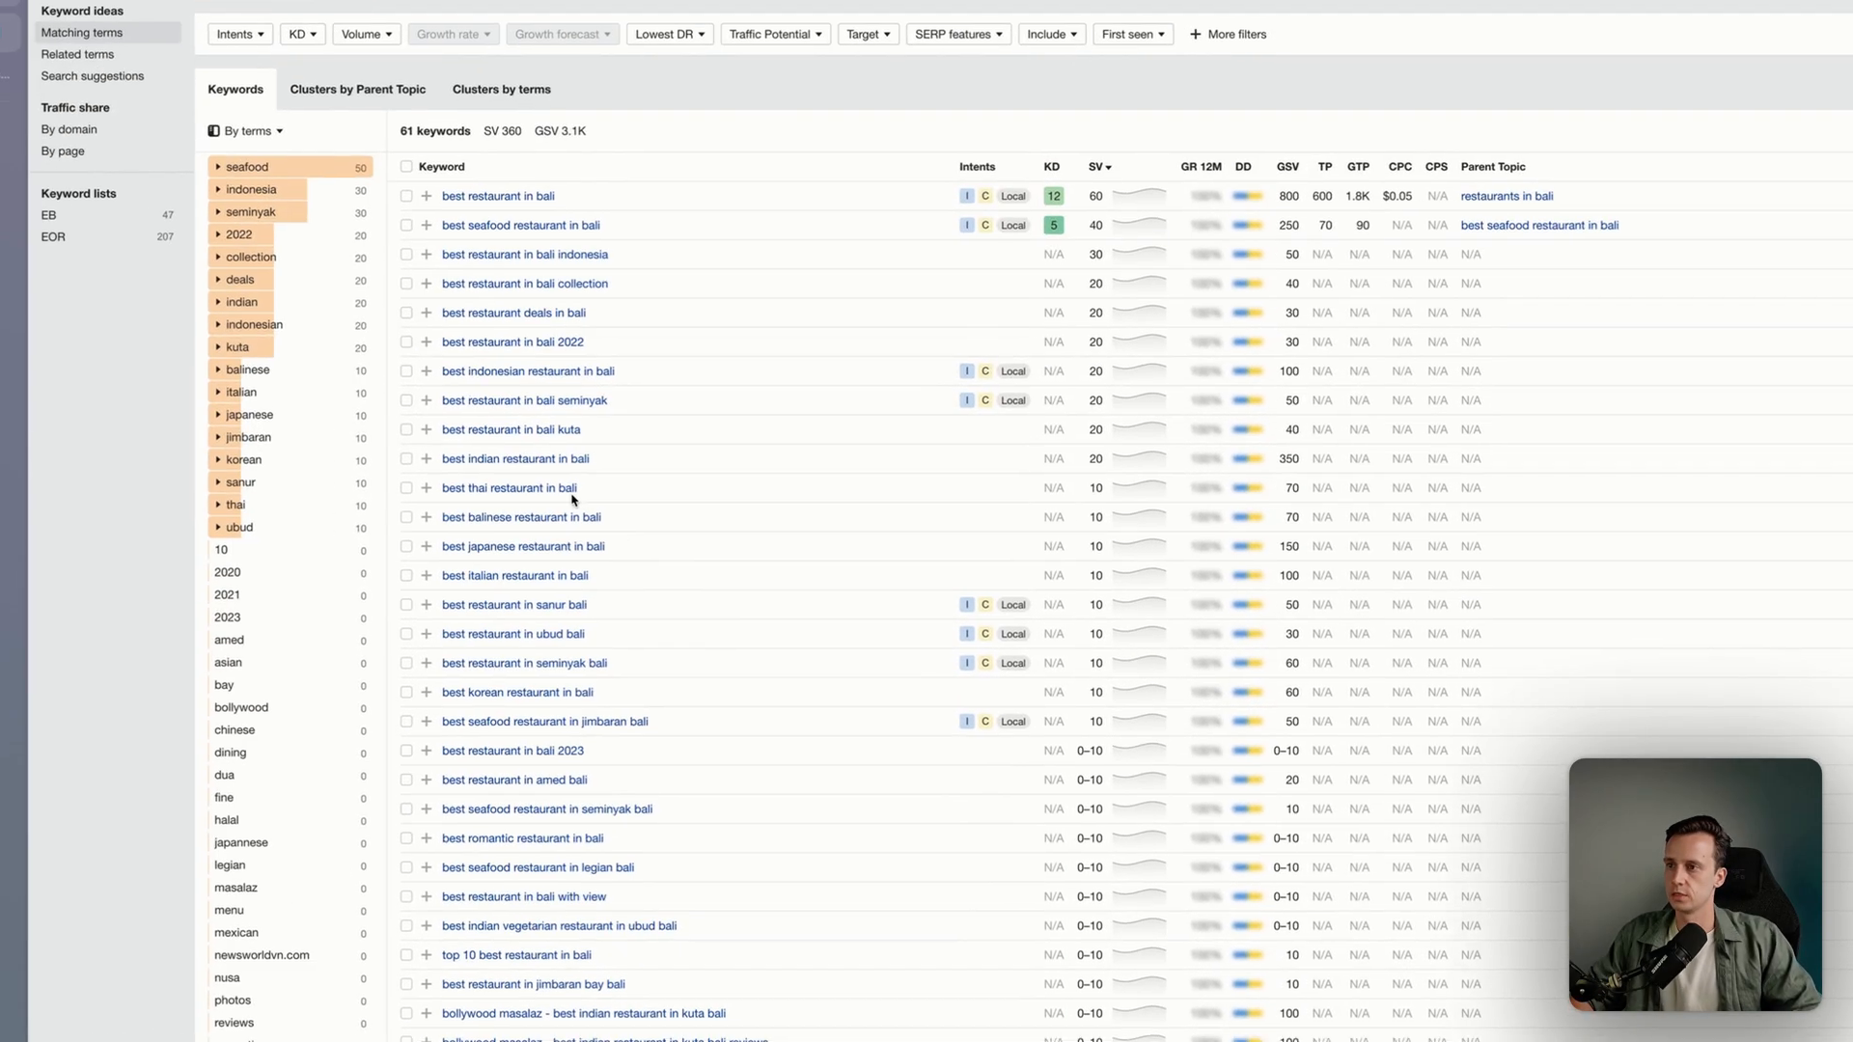
click(402, 84)
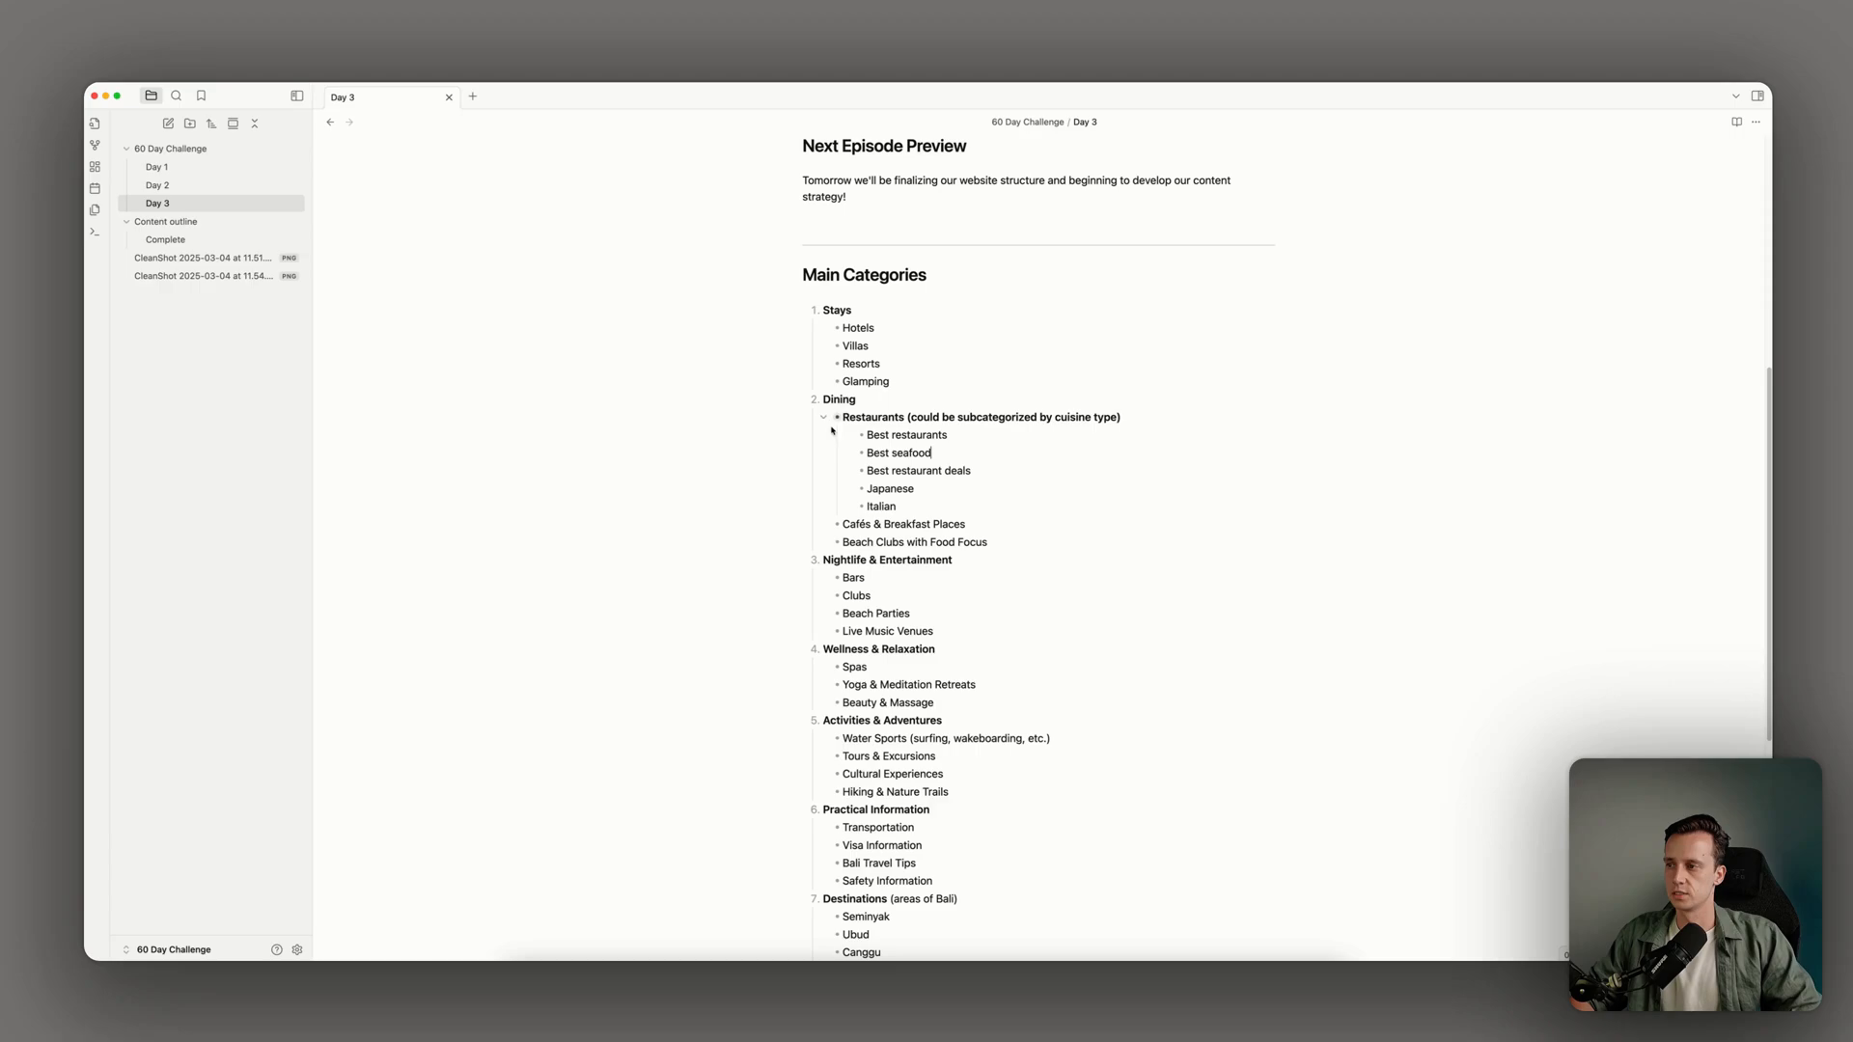
In the note, add "Chinese" below Italian, and start a separate bullet list after Beach Clubs with Food Focus with "Filters for cuisine"
click(926, 505)
key(Return)
text(Chinese)
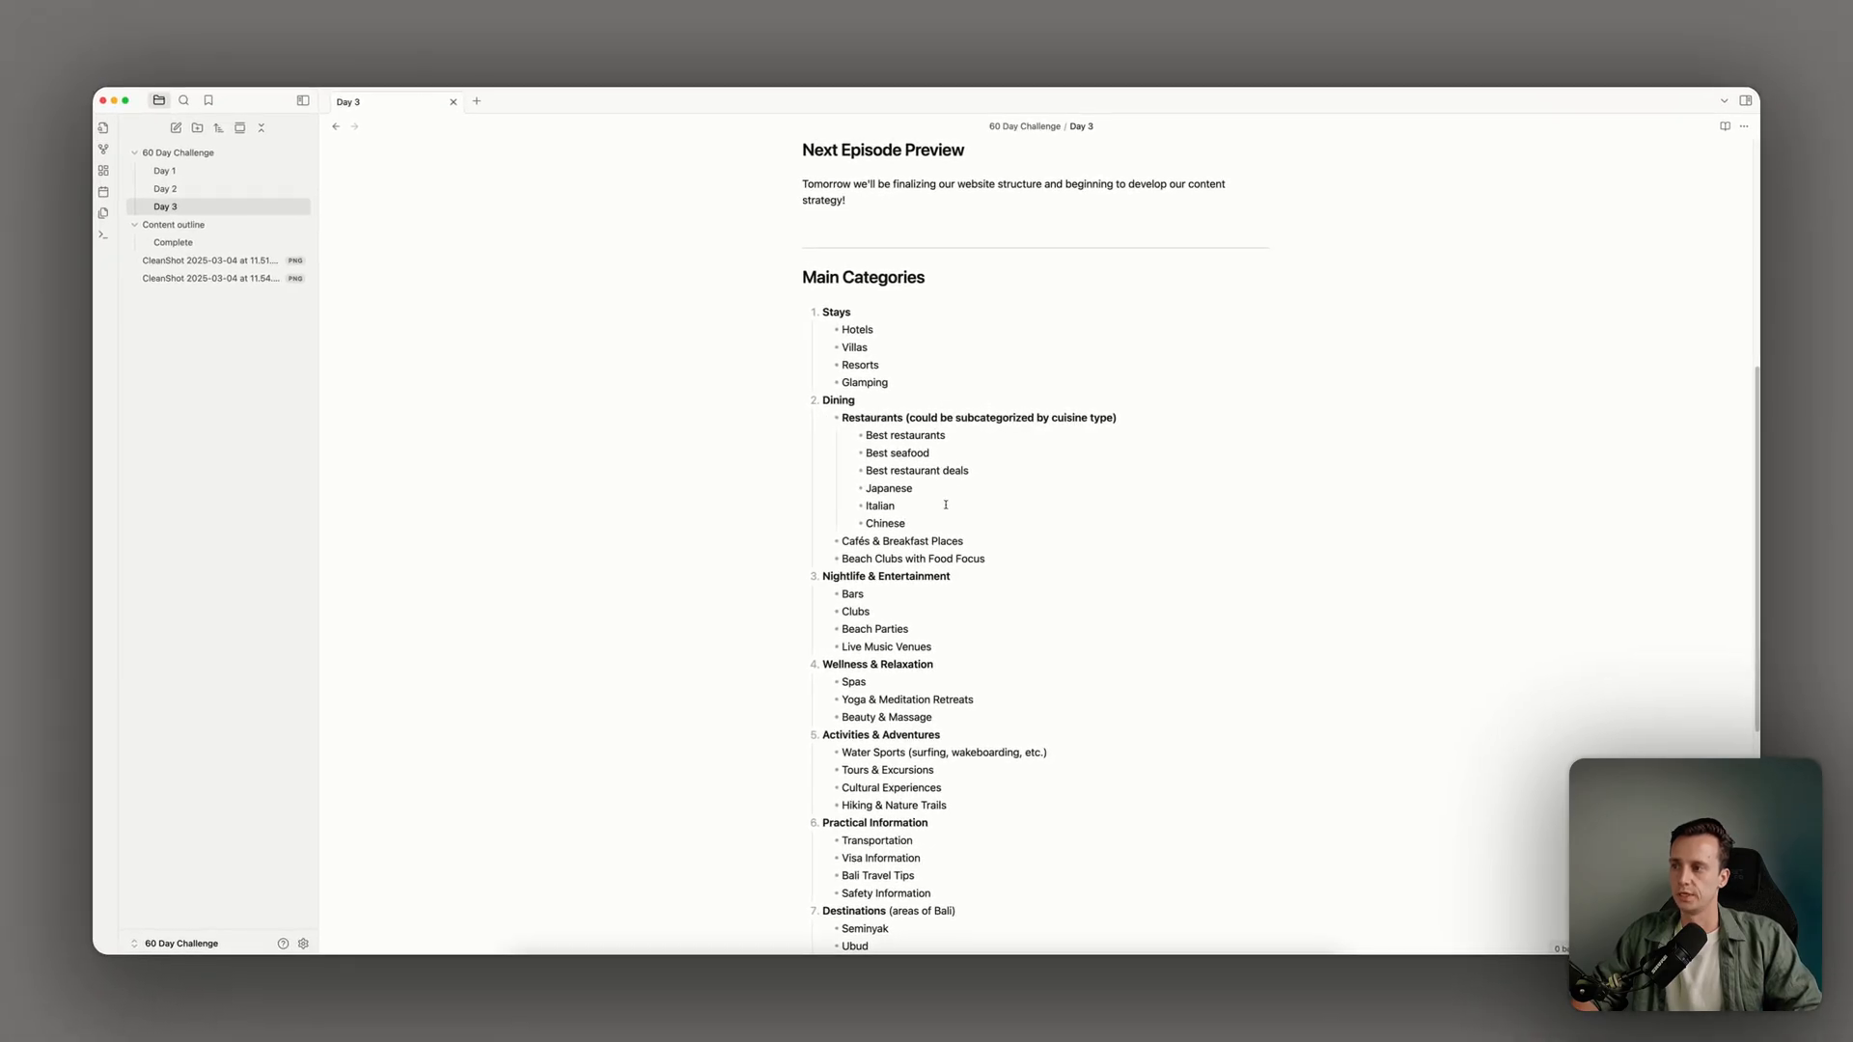
key(Return)
key(Return)
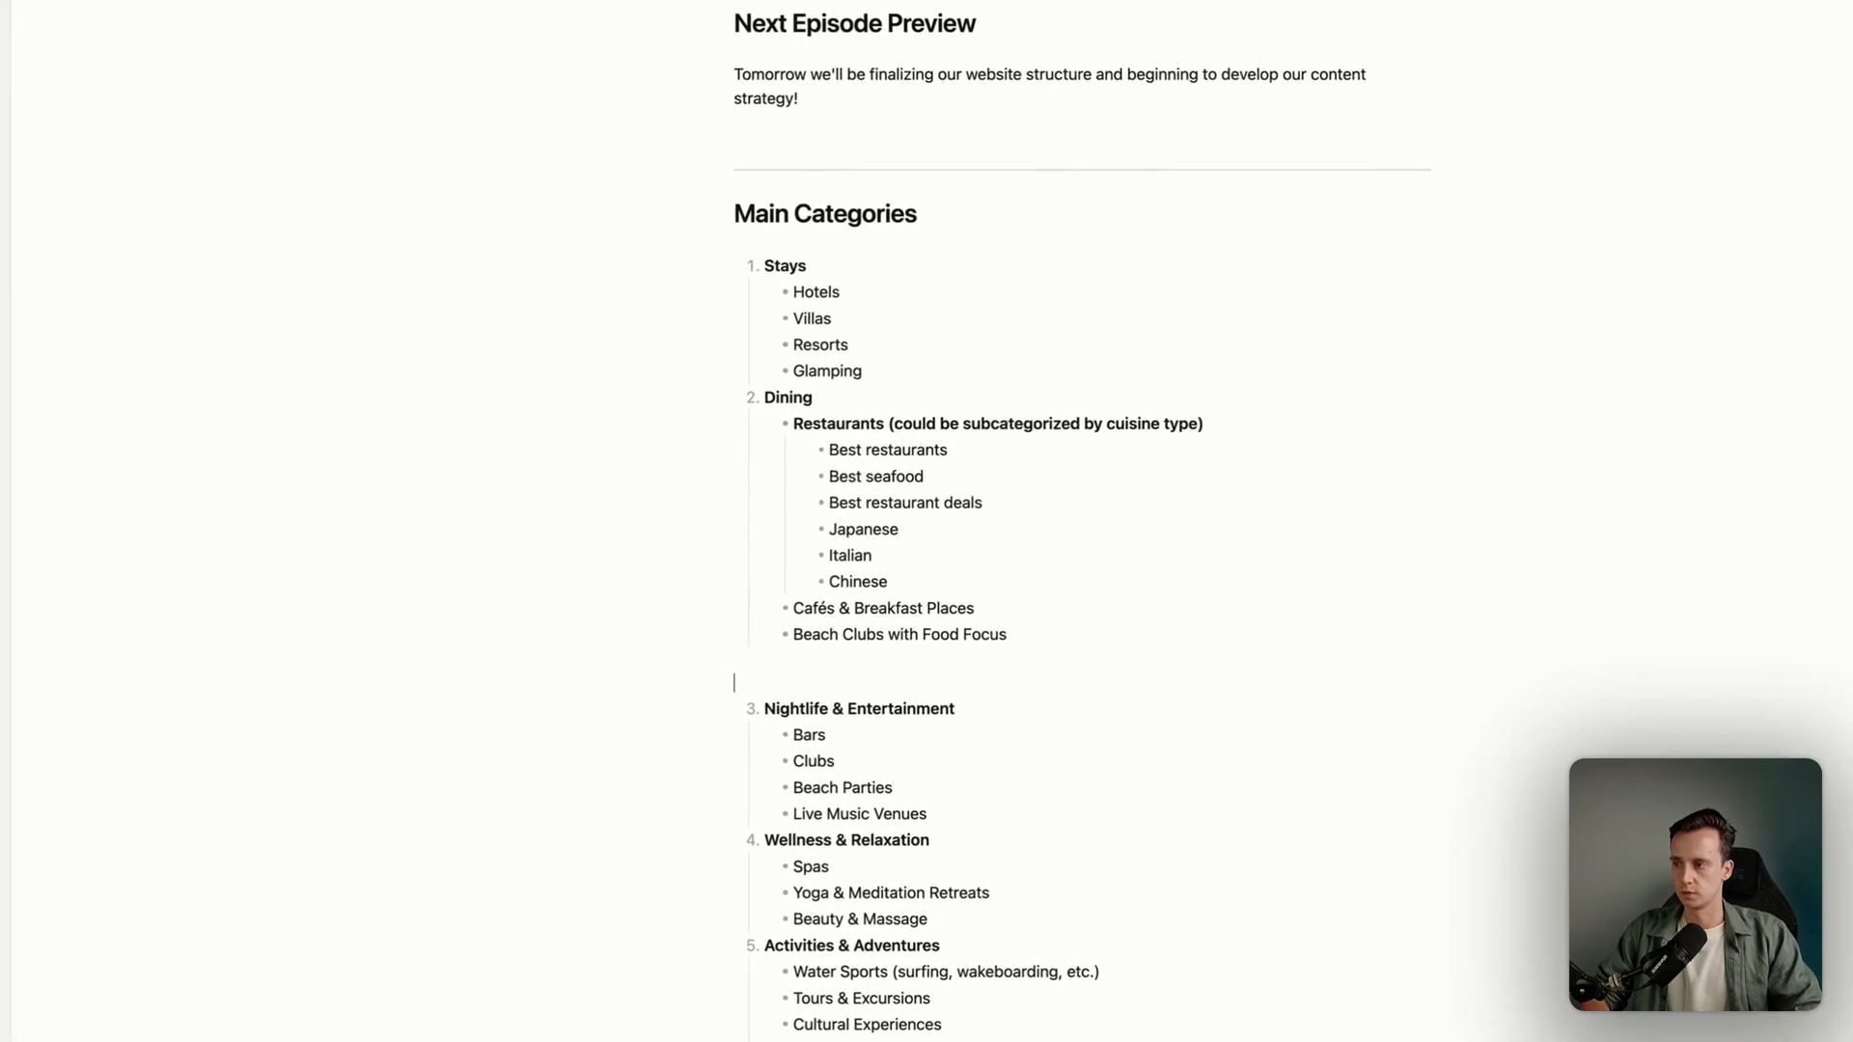
text(-)
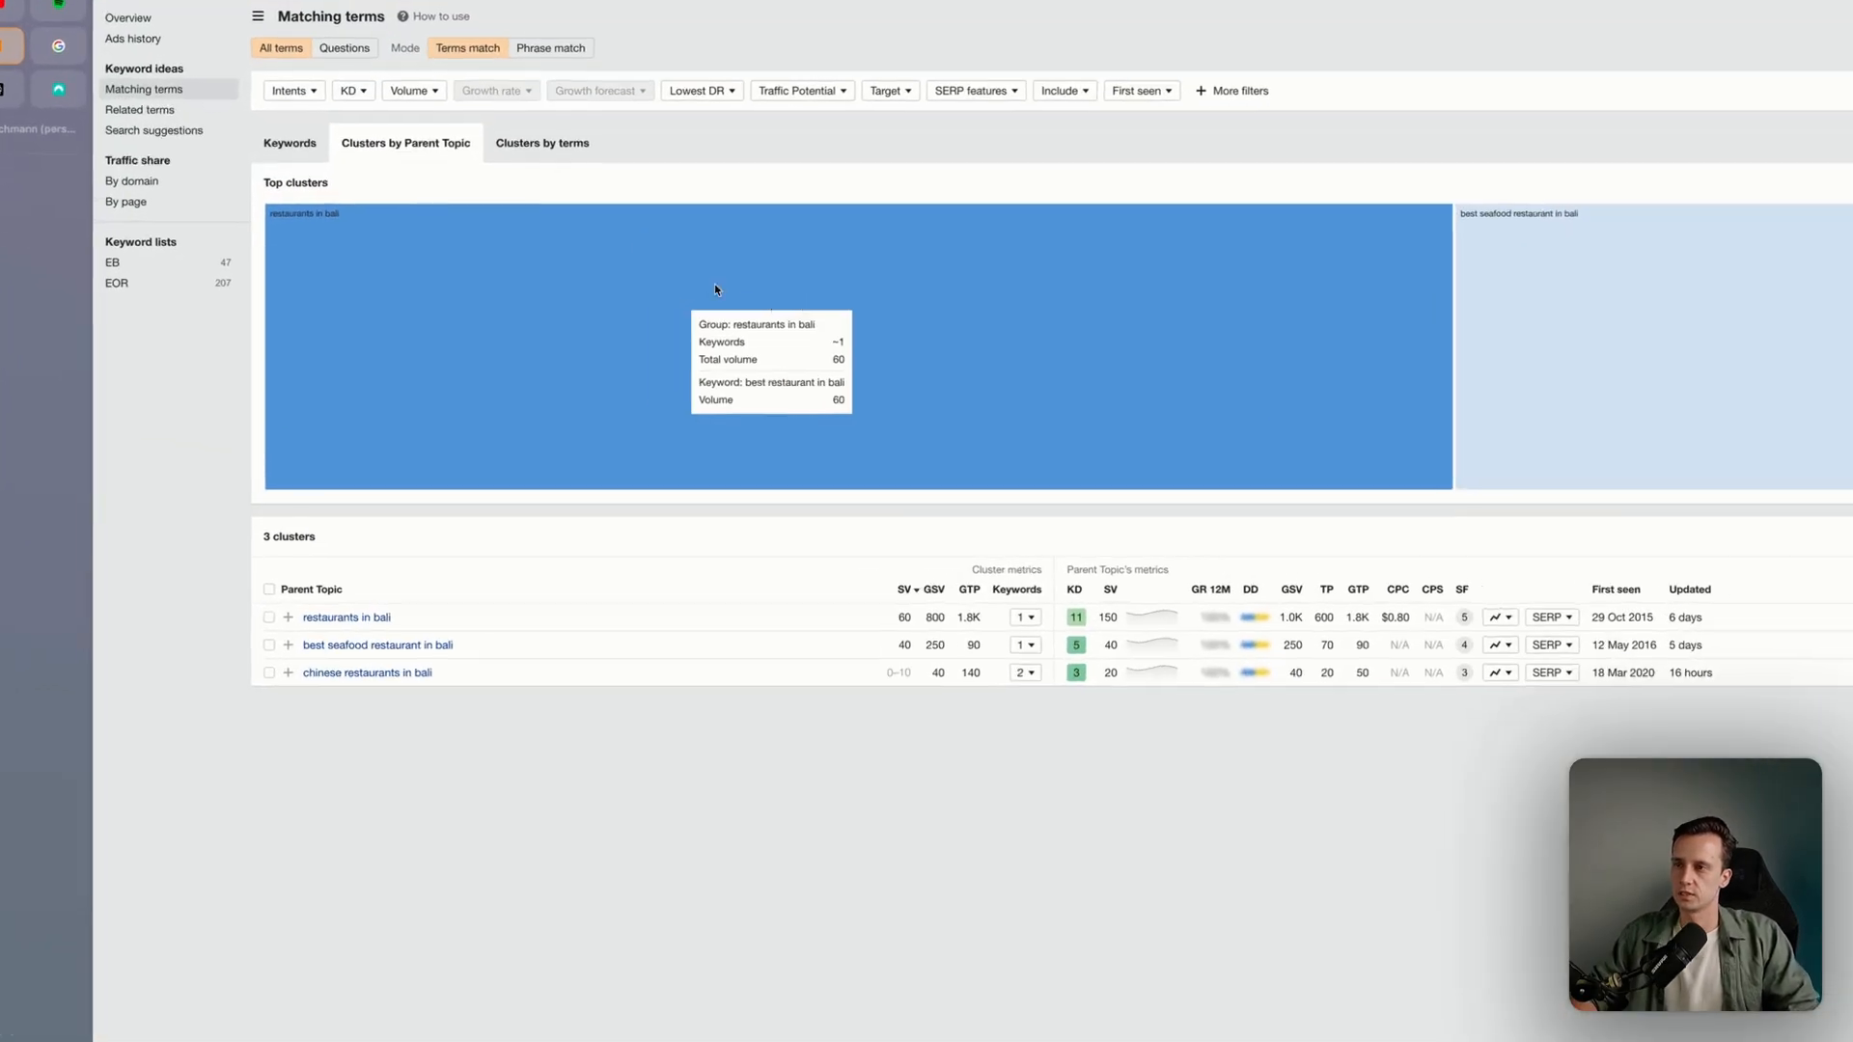
Look up "restaurant in bali" in Ahrefs and examine its clusters by terms
click(340, 119)
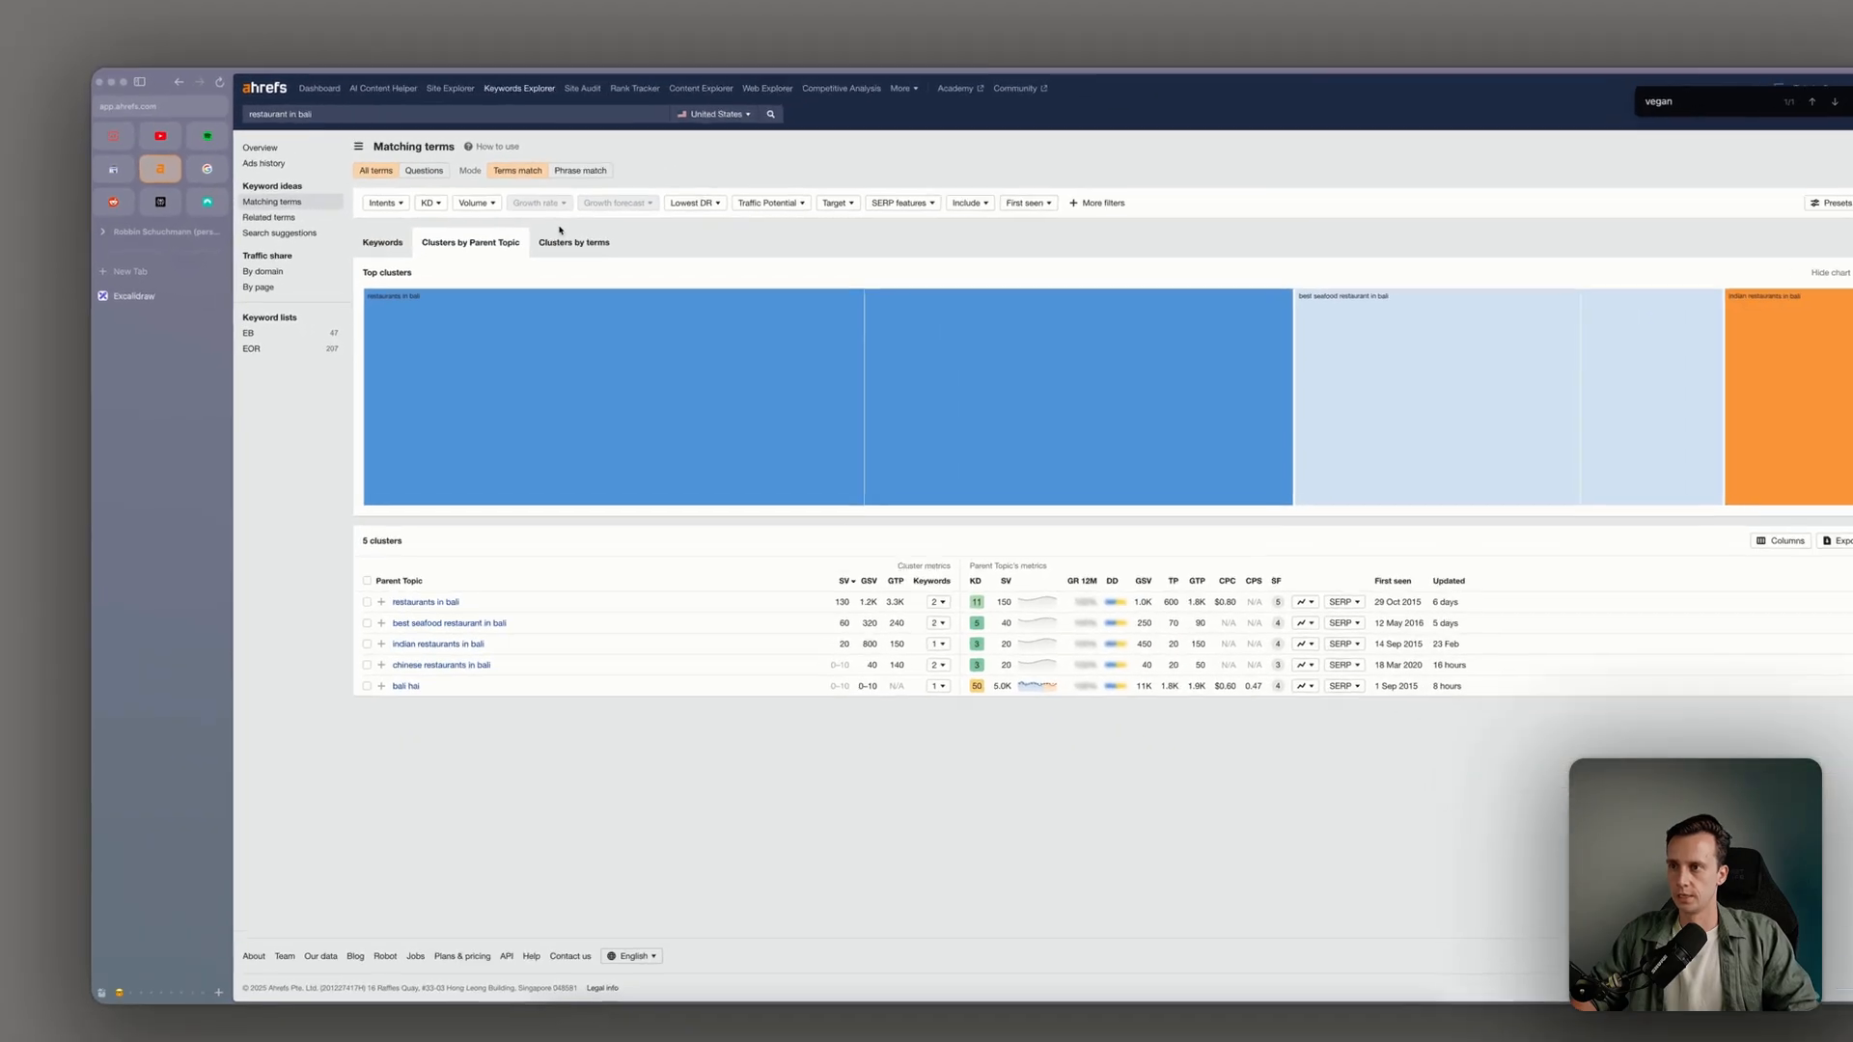
click(563, 240)
scroll(308, 772, down, 1)
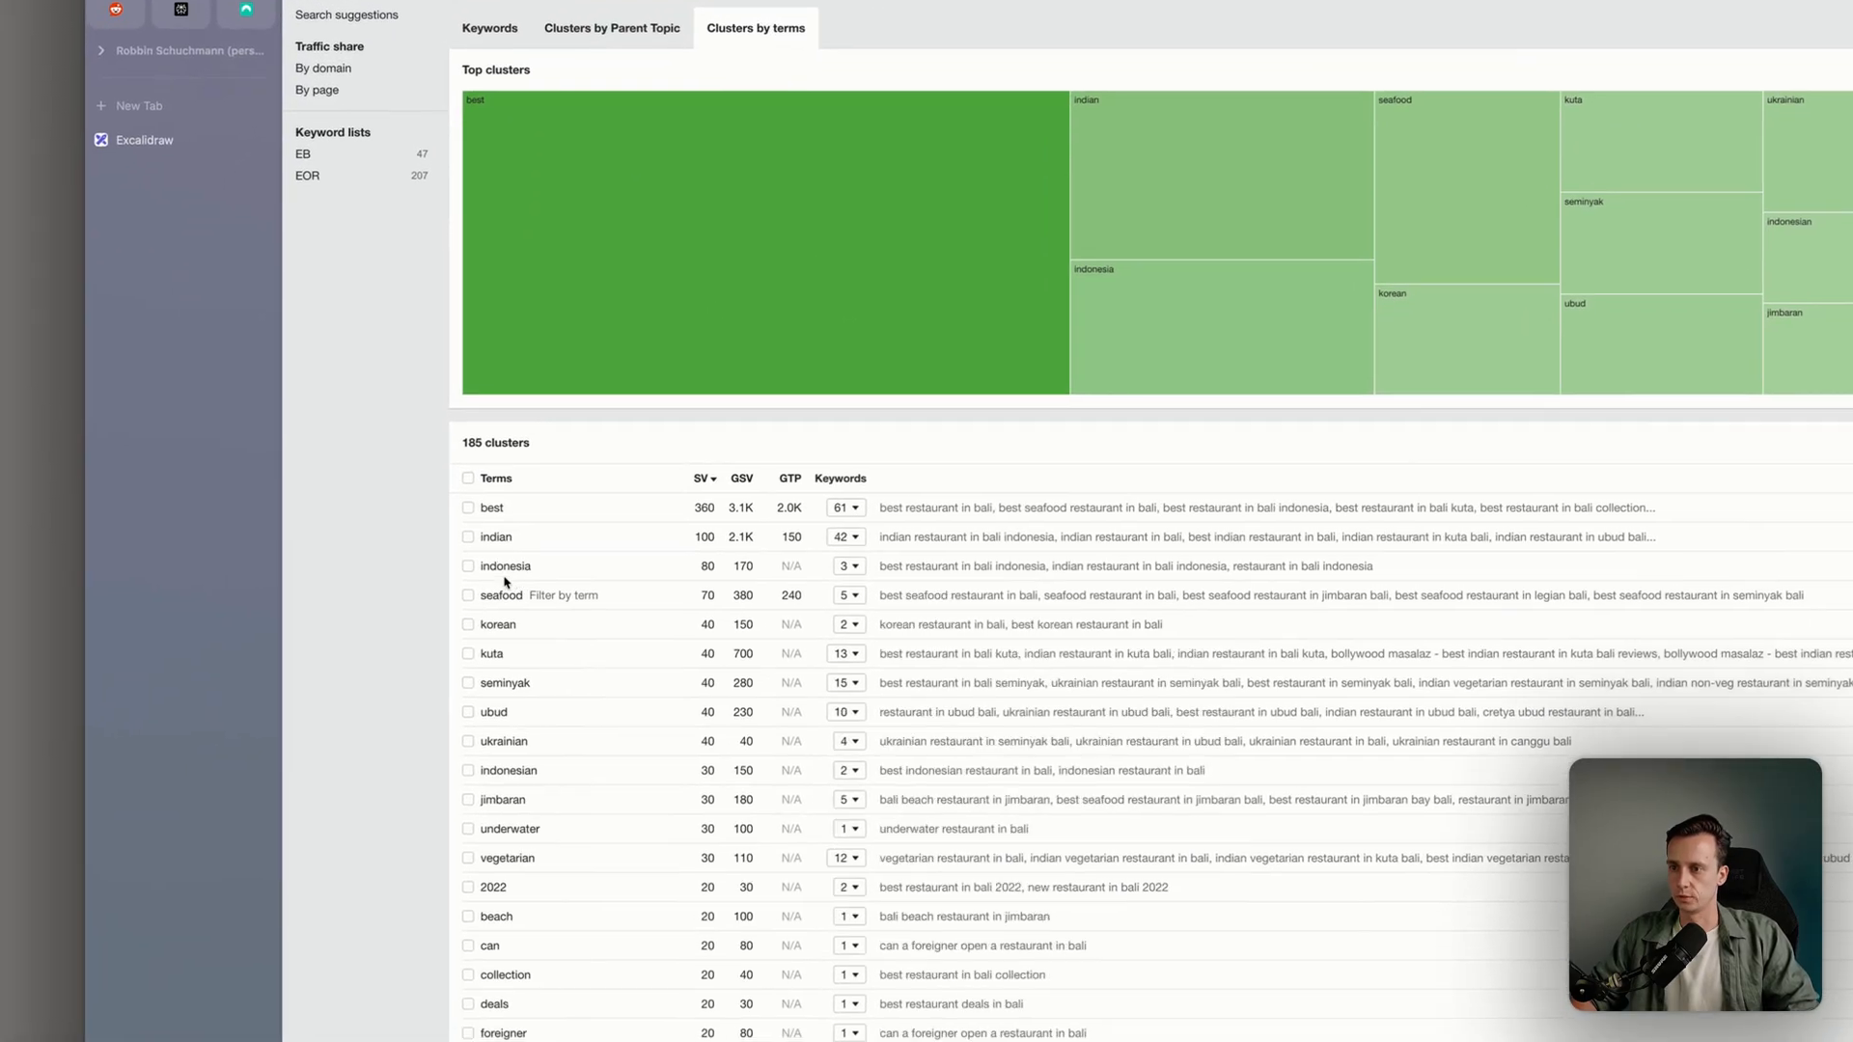
scroll(519, 525, down, 1)
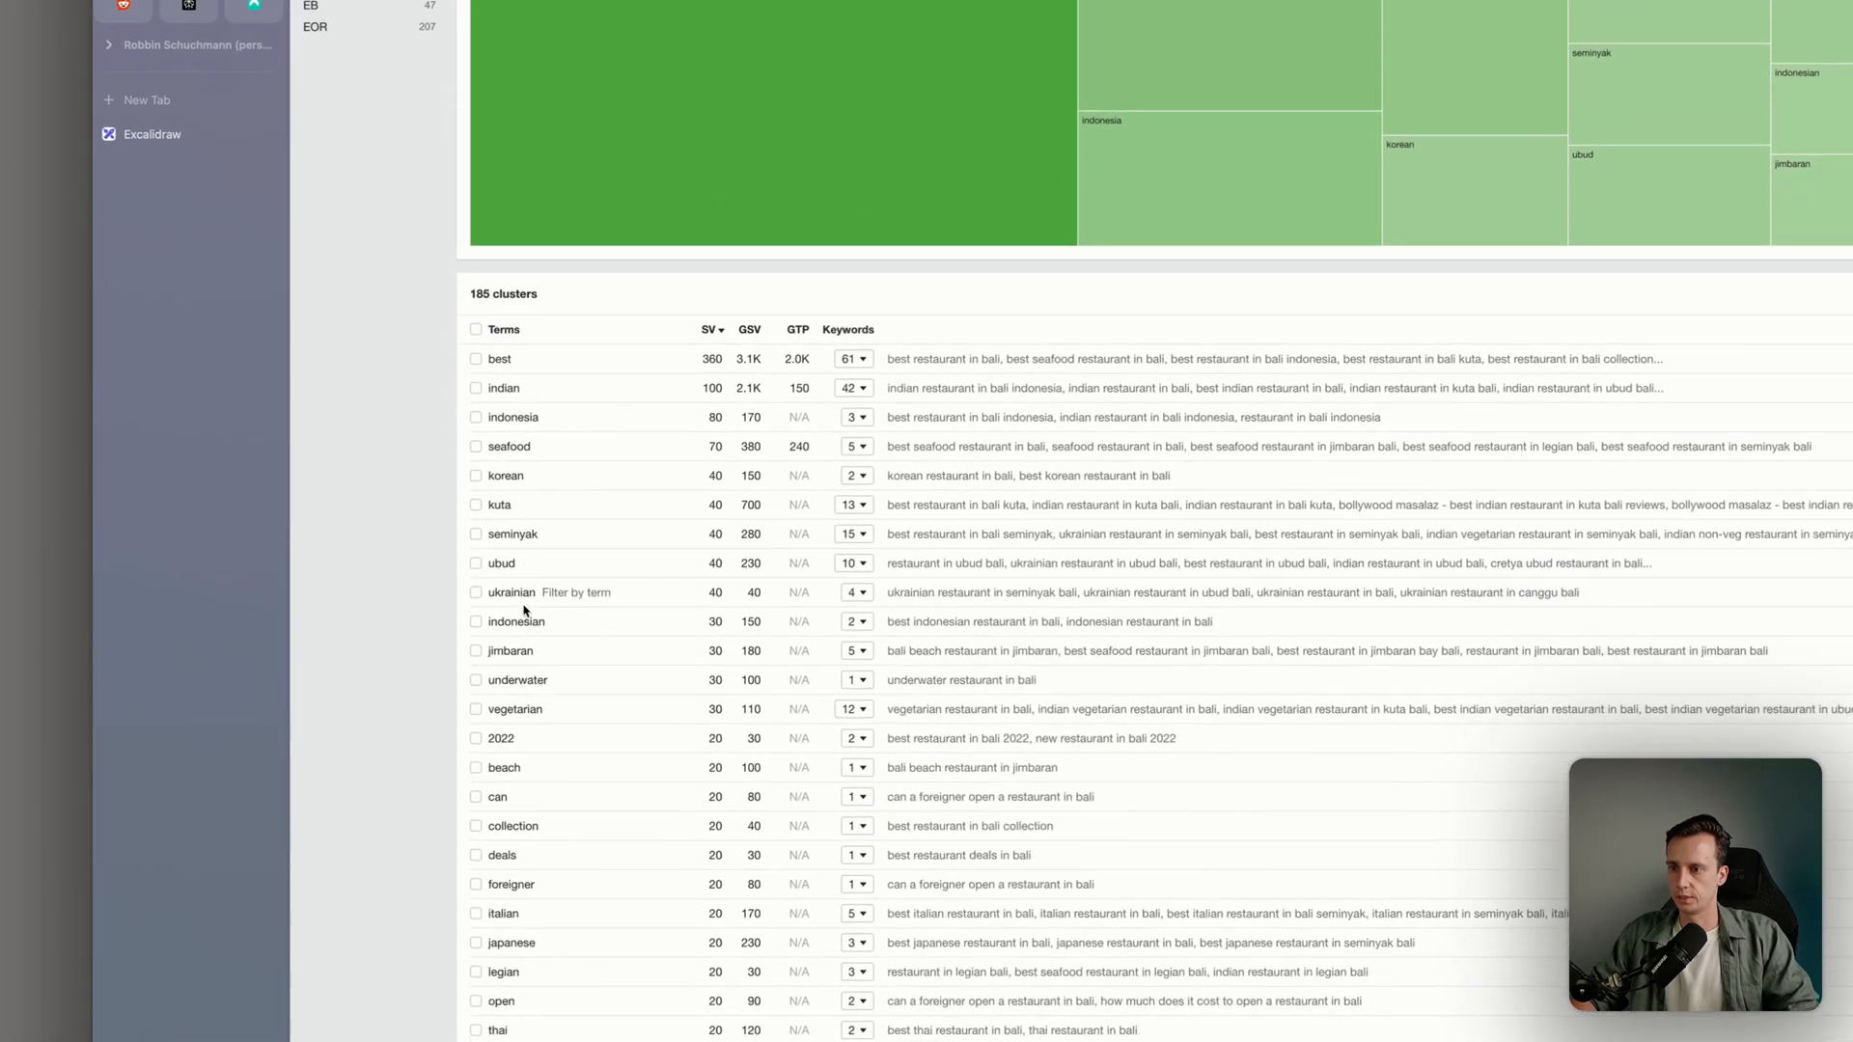
scroll(525, 610, down, 1)
Add the bullets "Filter by location" and "Underwater restaurant" beneath "Filters for cuisine" in the note
key(super+Tab)
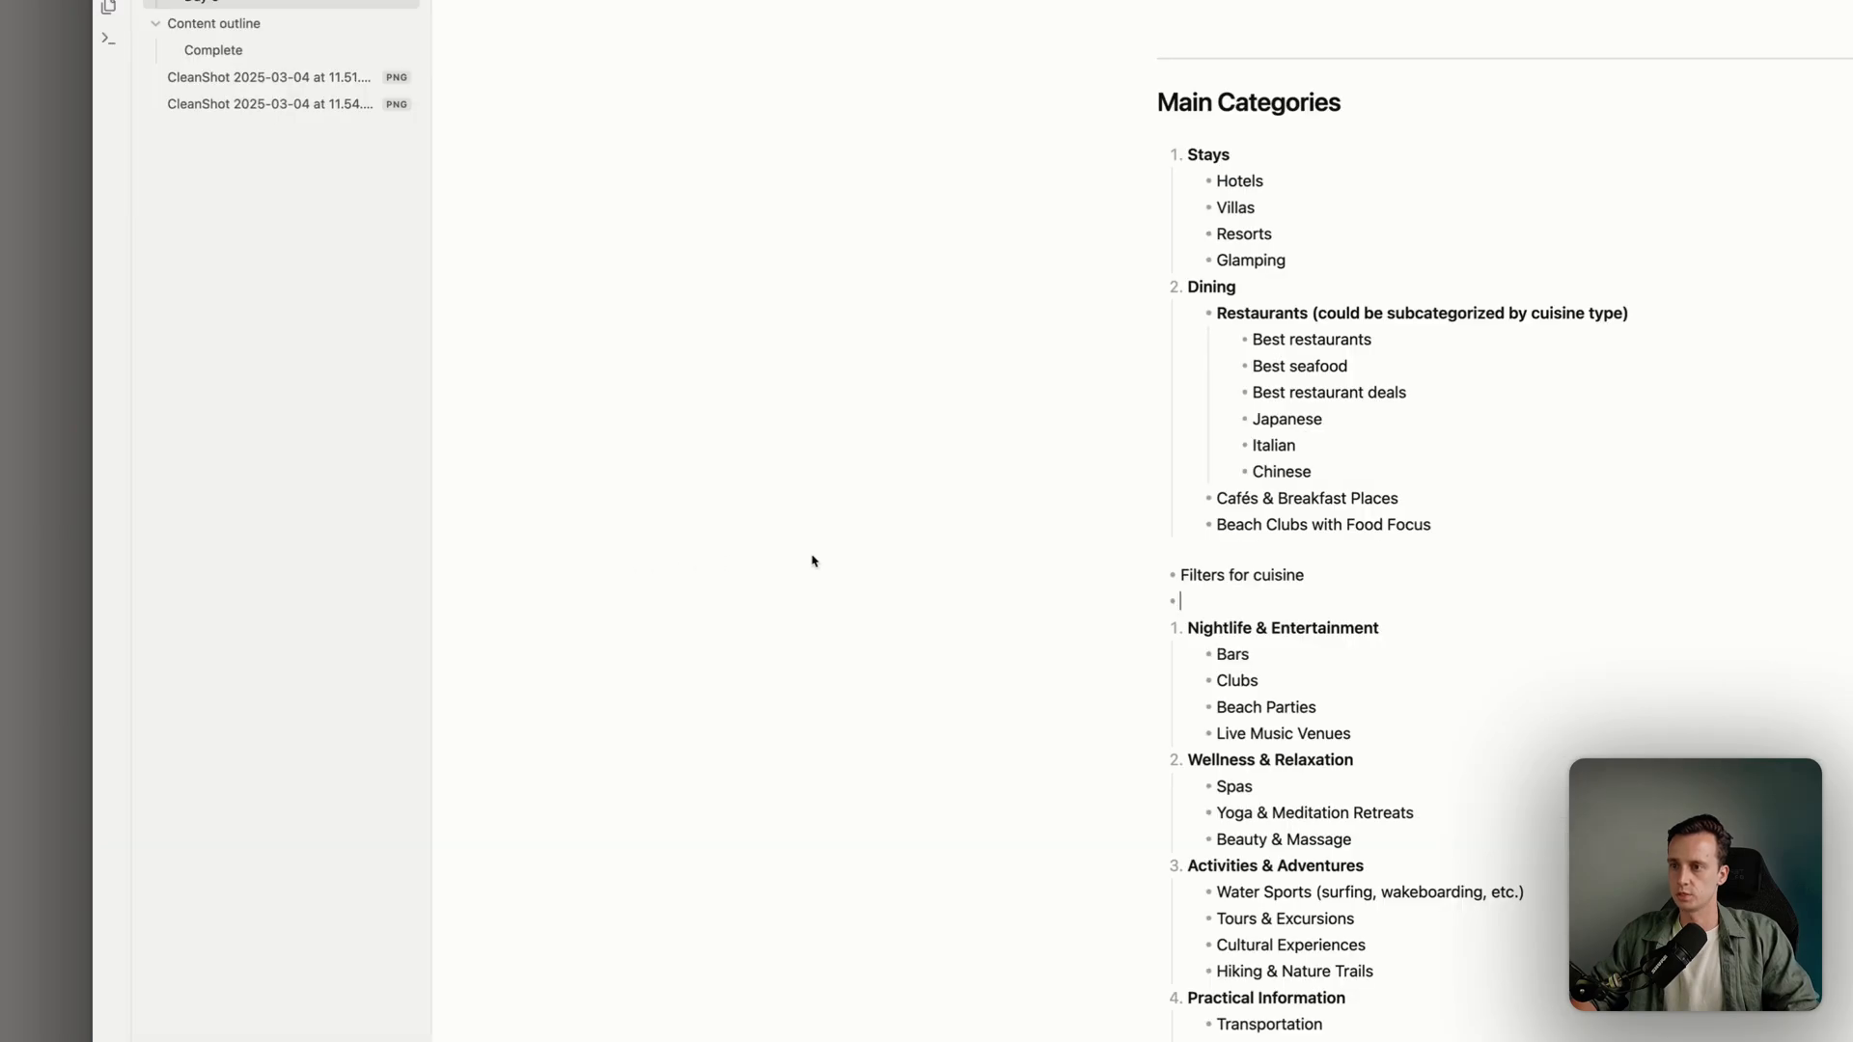
text(Filter by location)
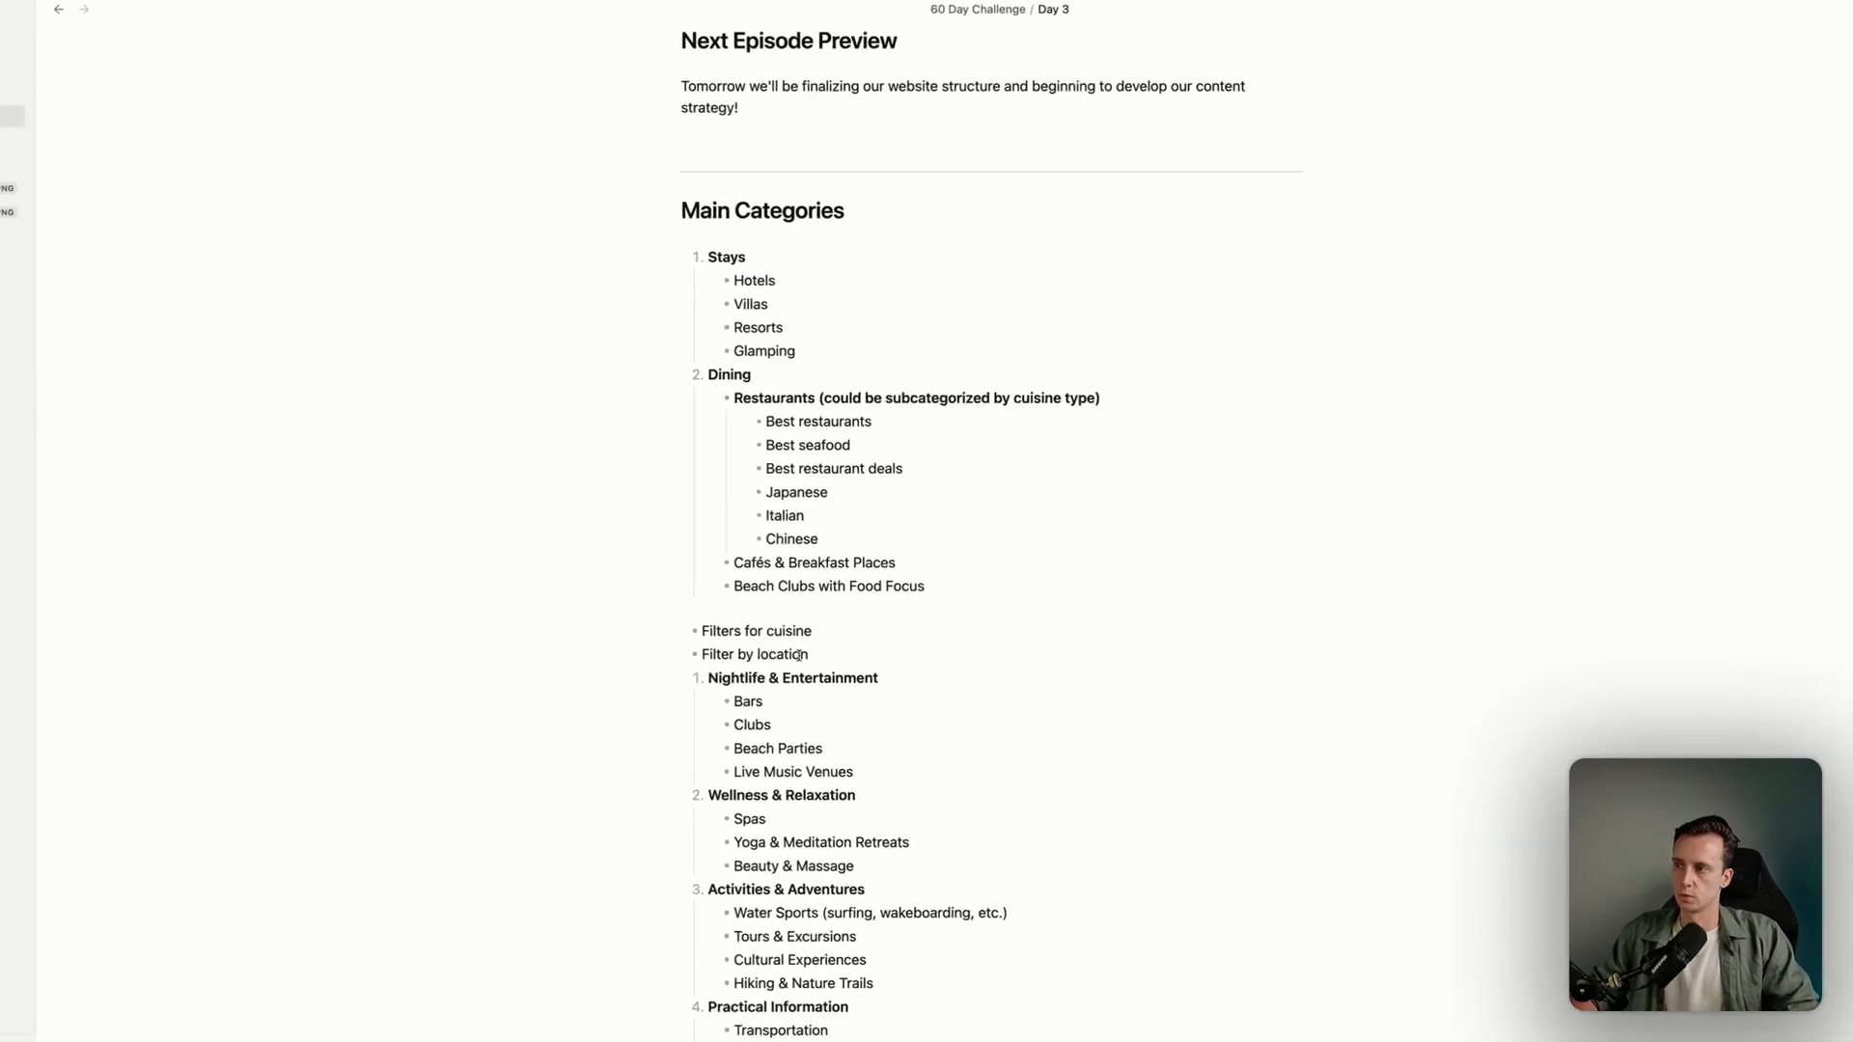
key(super+Tab)
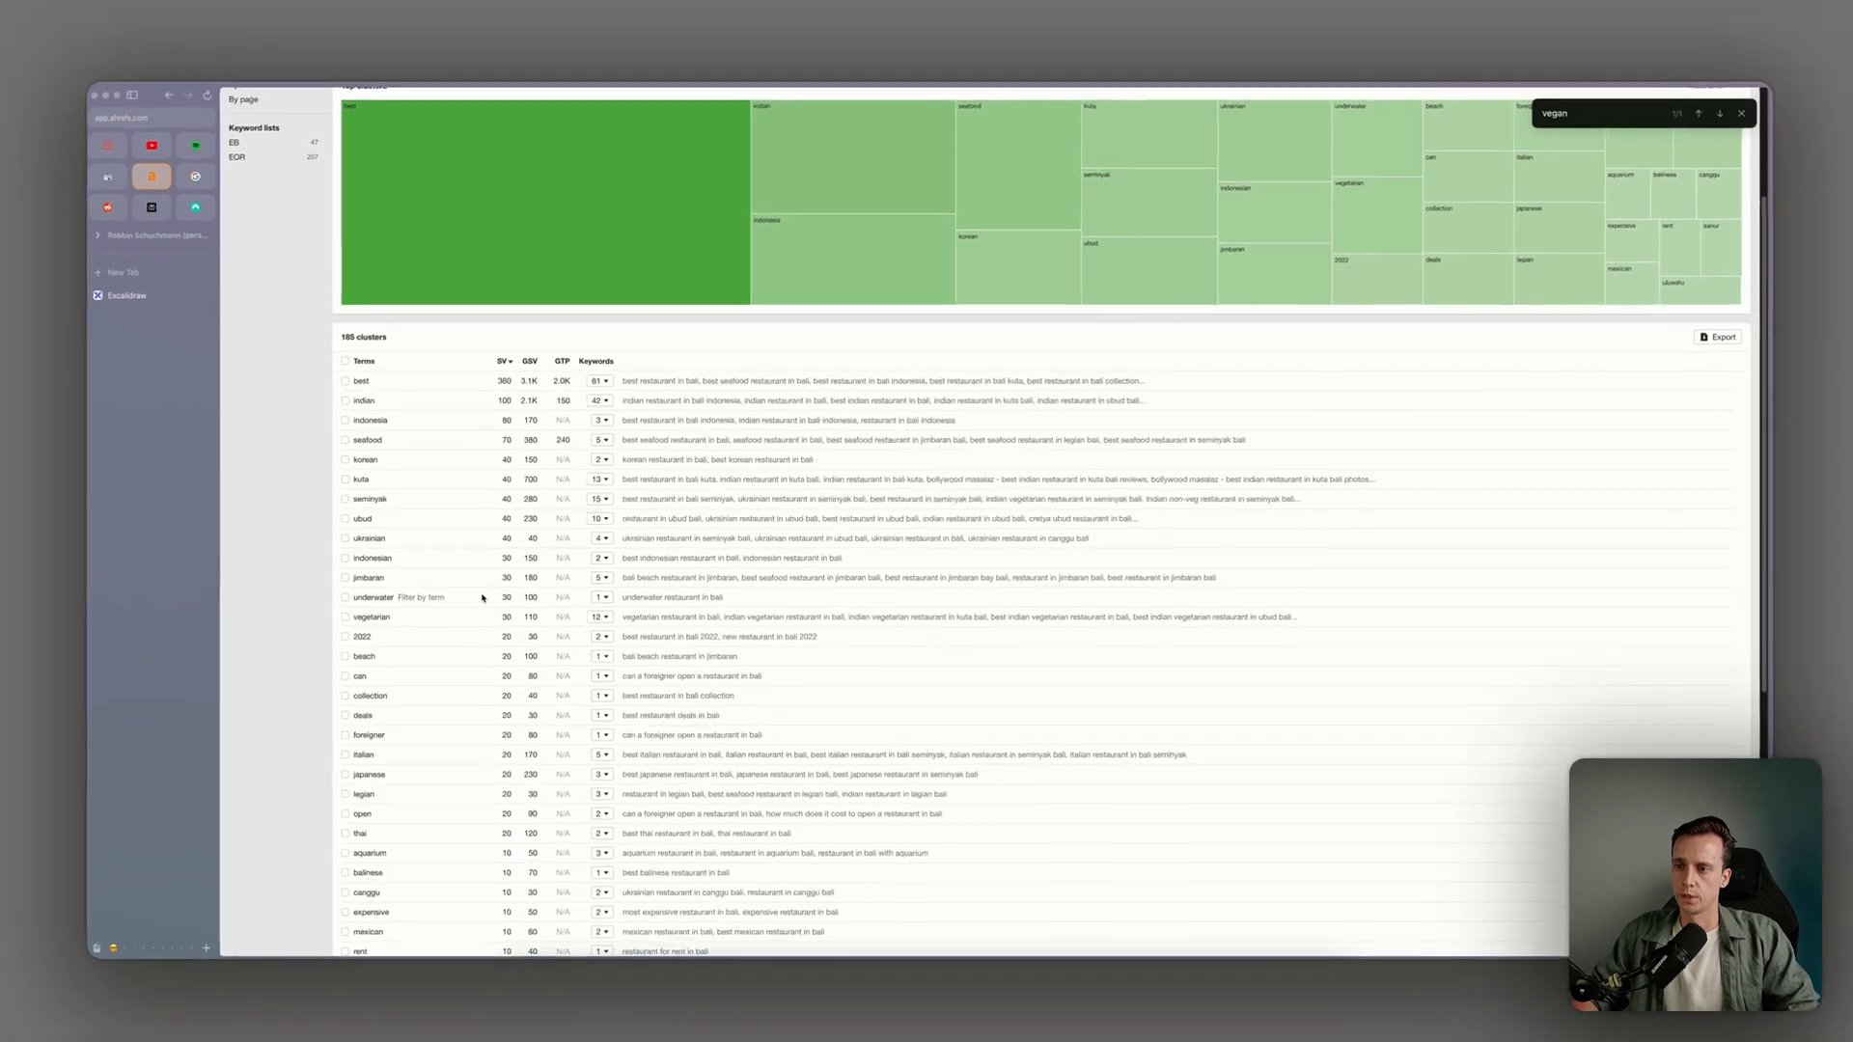
key(super+Tab)
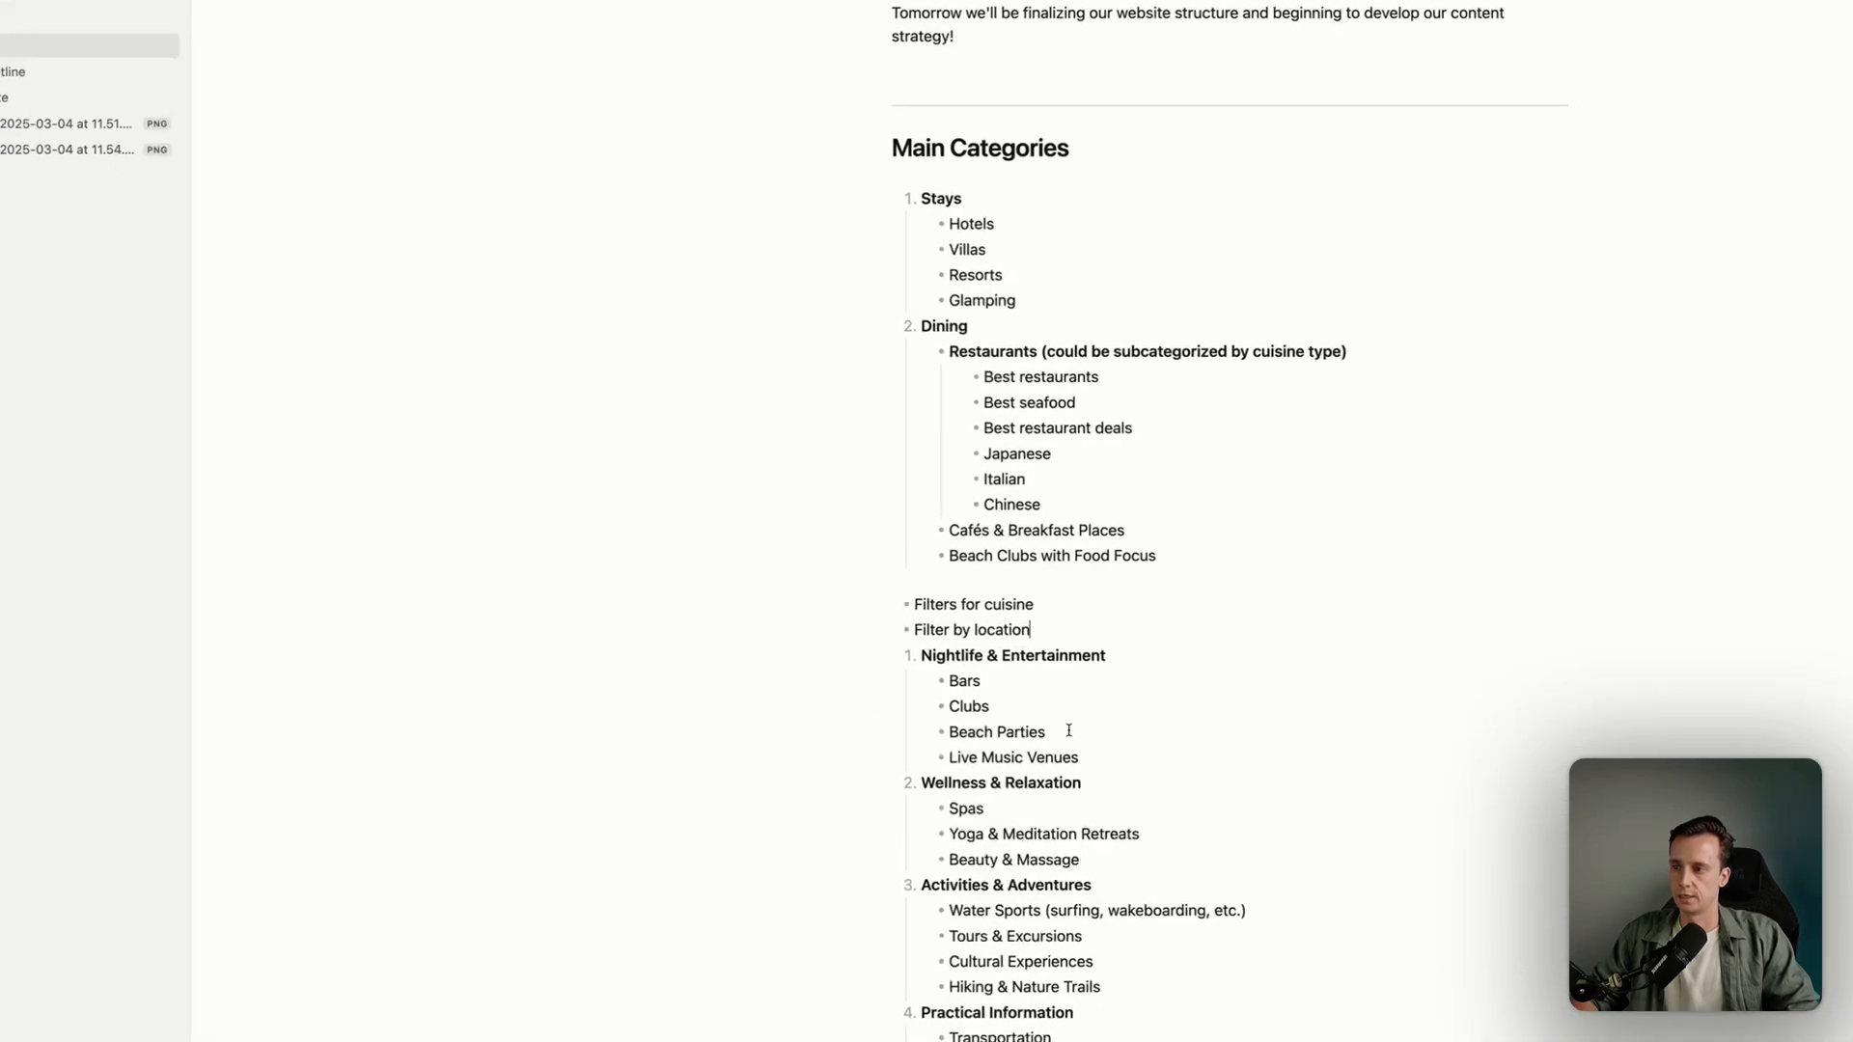
key(Return)
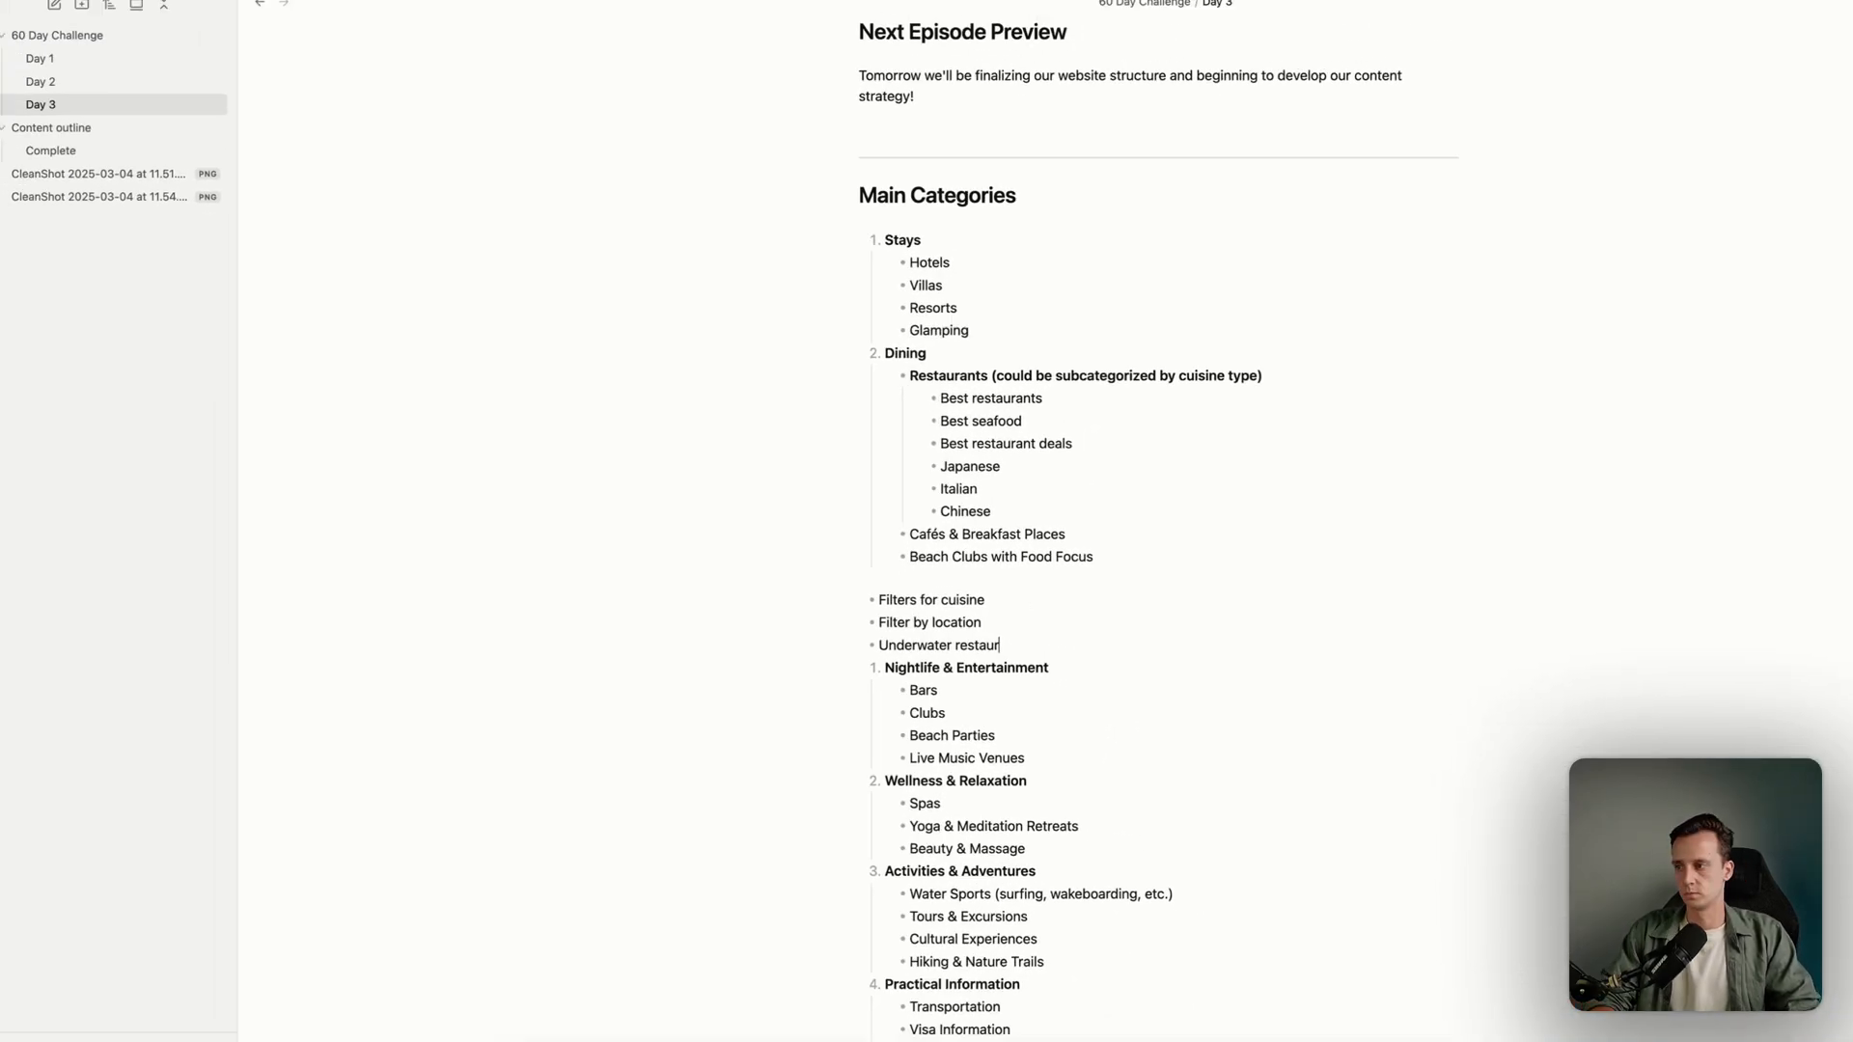
Check the remaining restaurant term clusters in Ahrefs, and add a bullet for filtering on pricing below "Underwater restaurant" in the note
key(super+Tab)
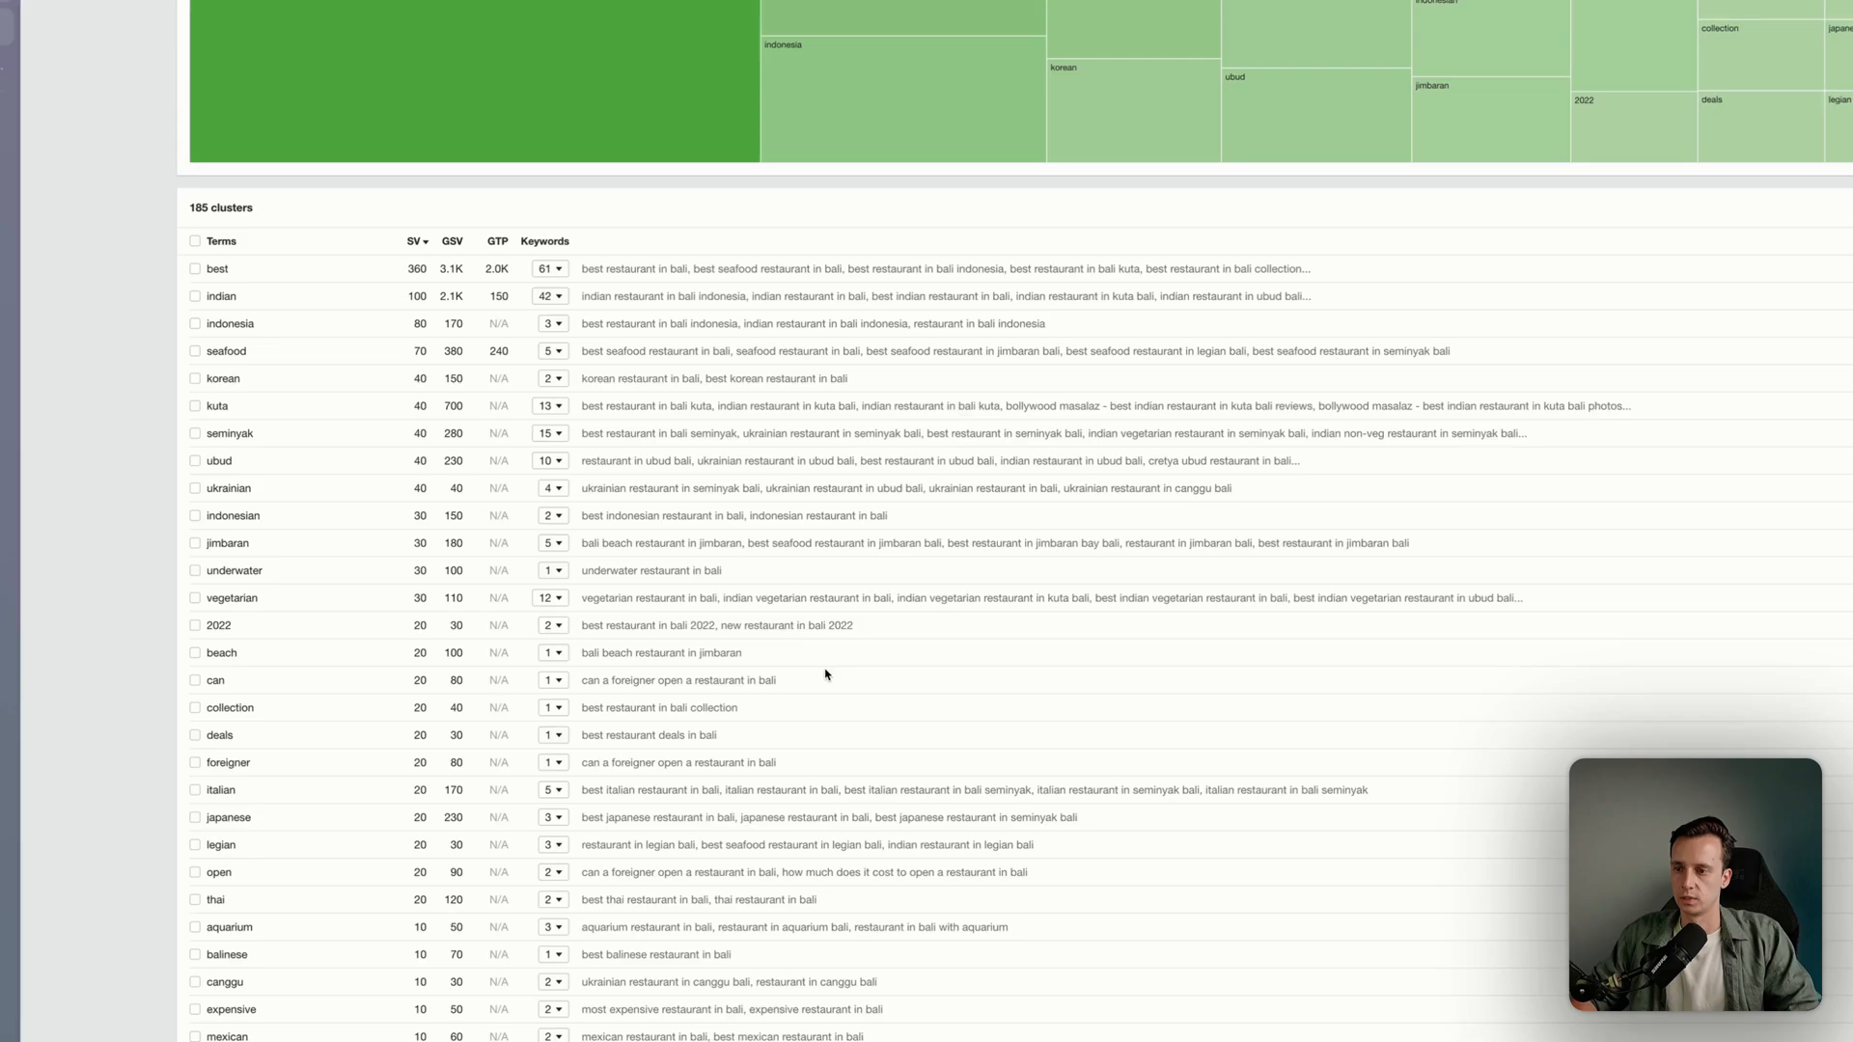
scroll(825, 675, down, 2)
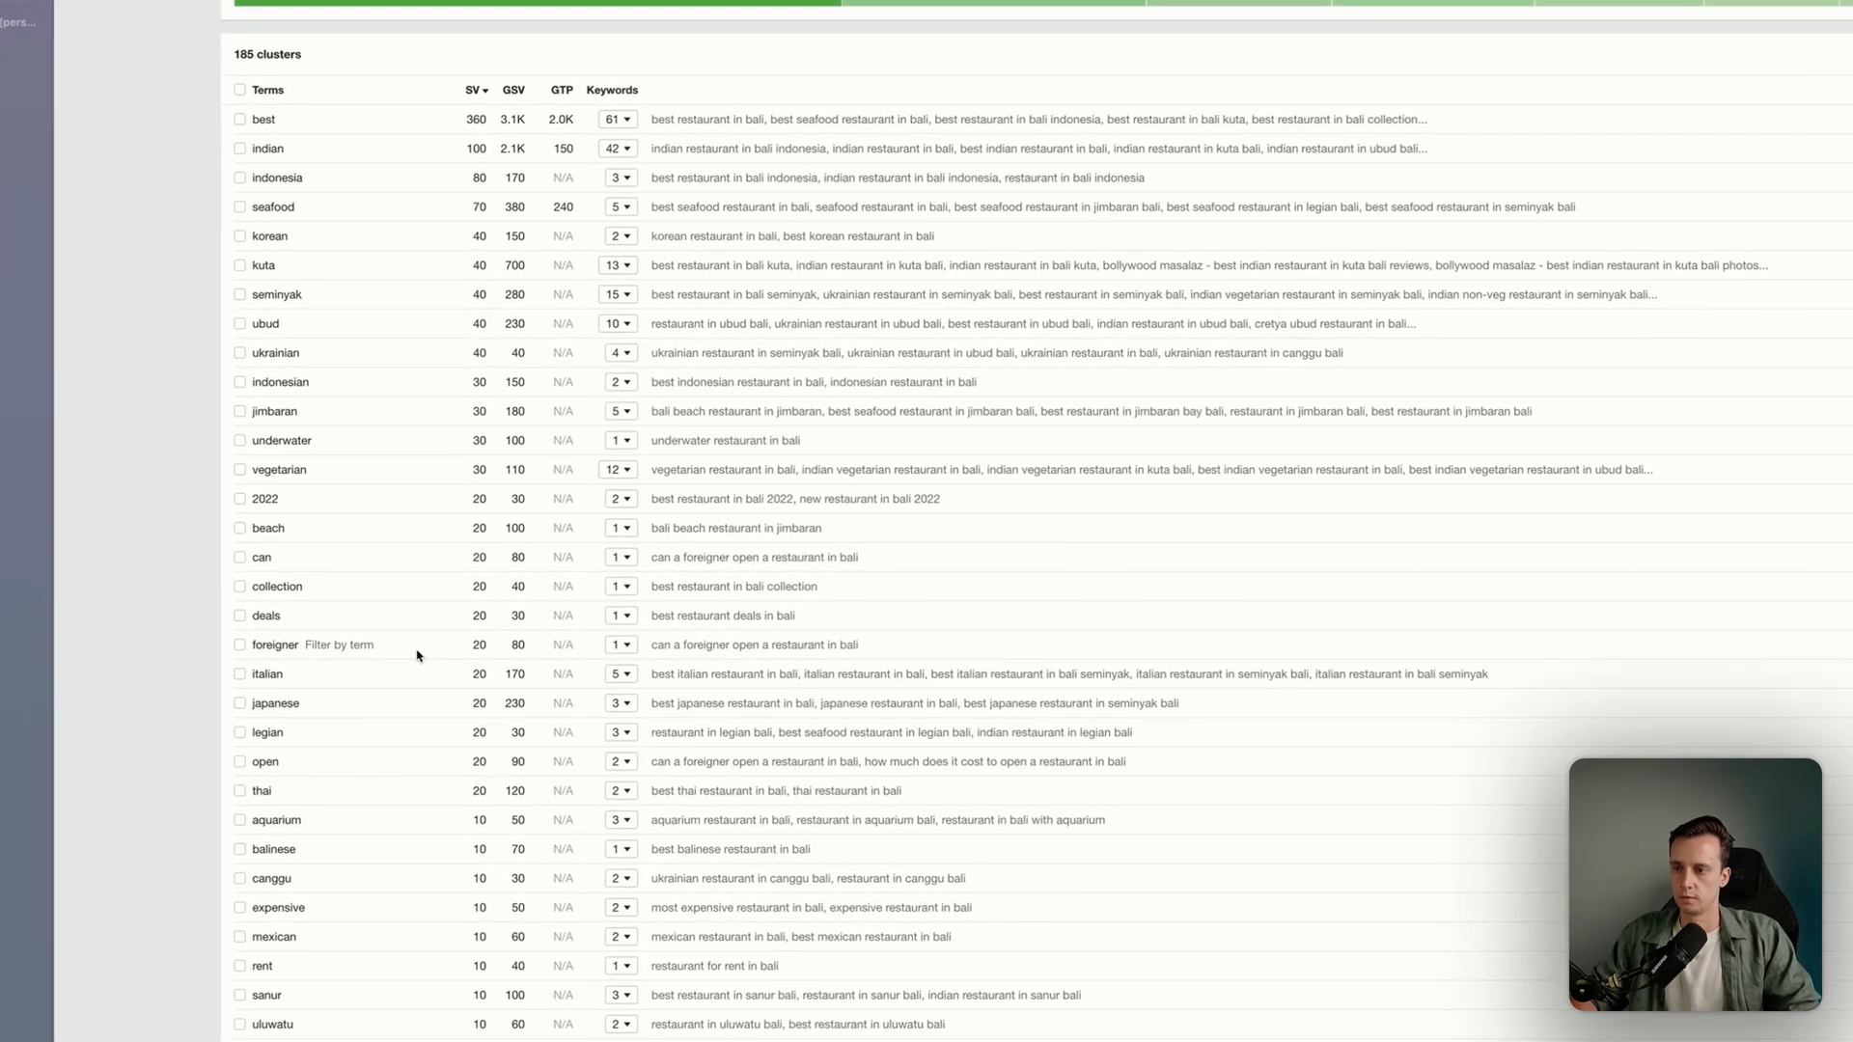
scroll(417, 655, down, 3)
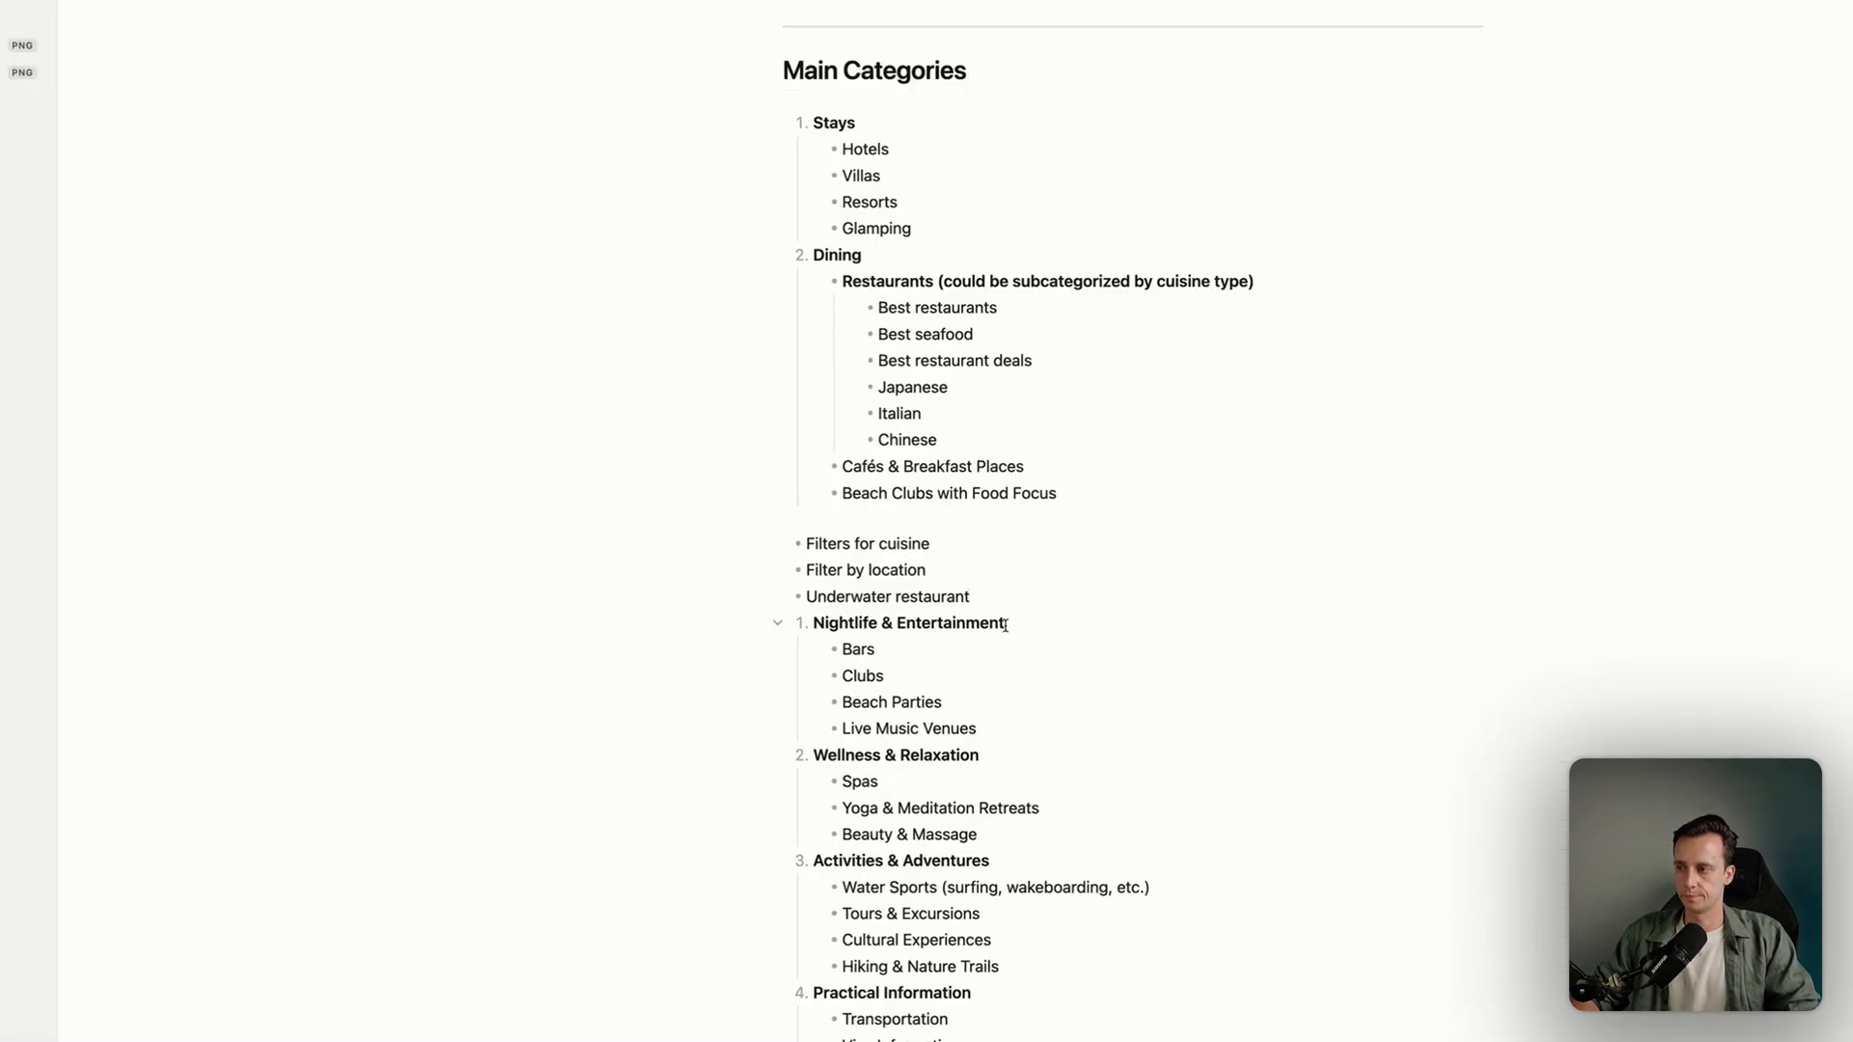
key(Return)
text(Filter on prici)
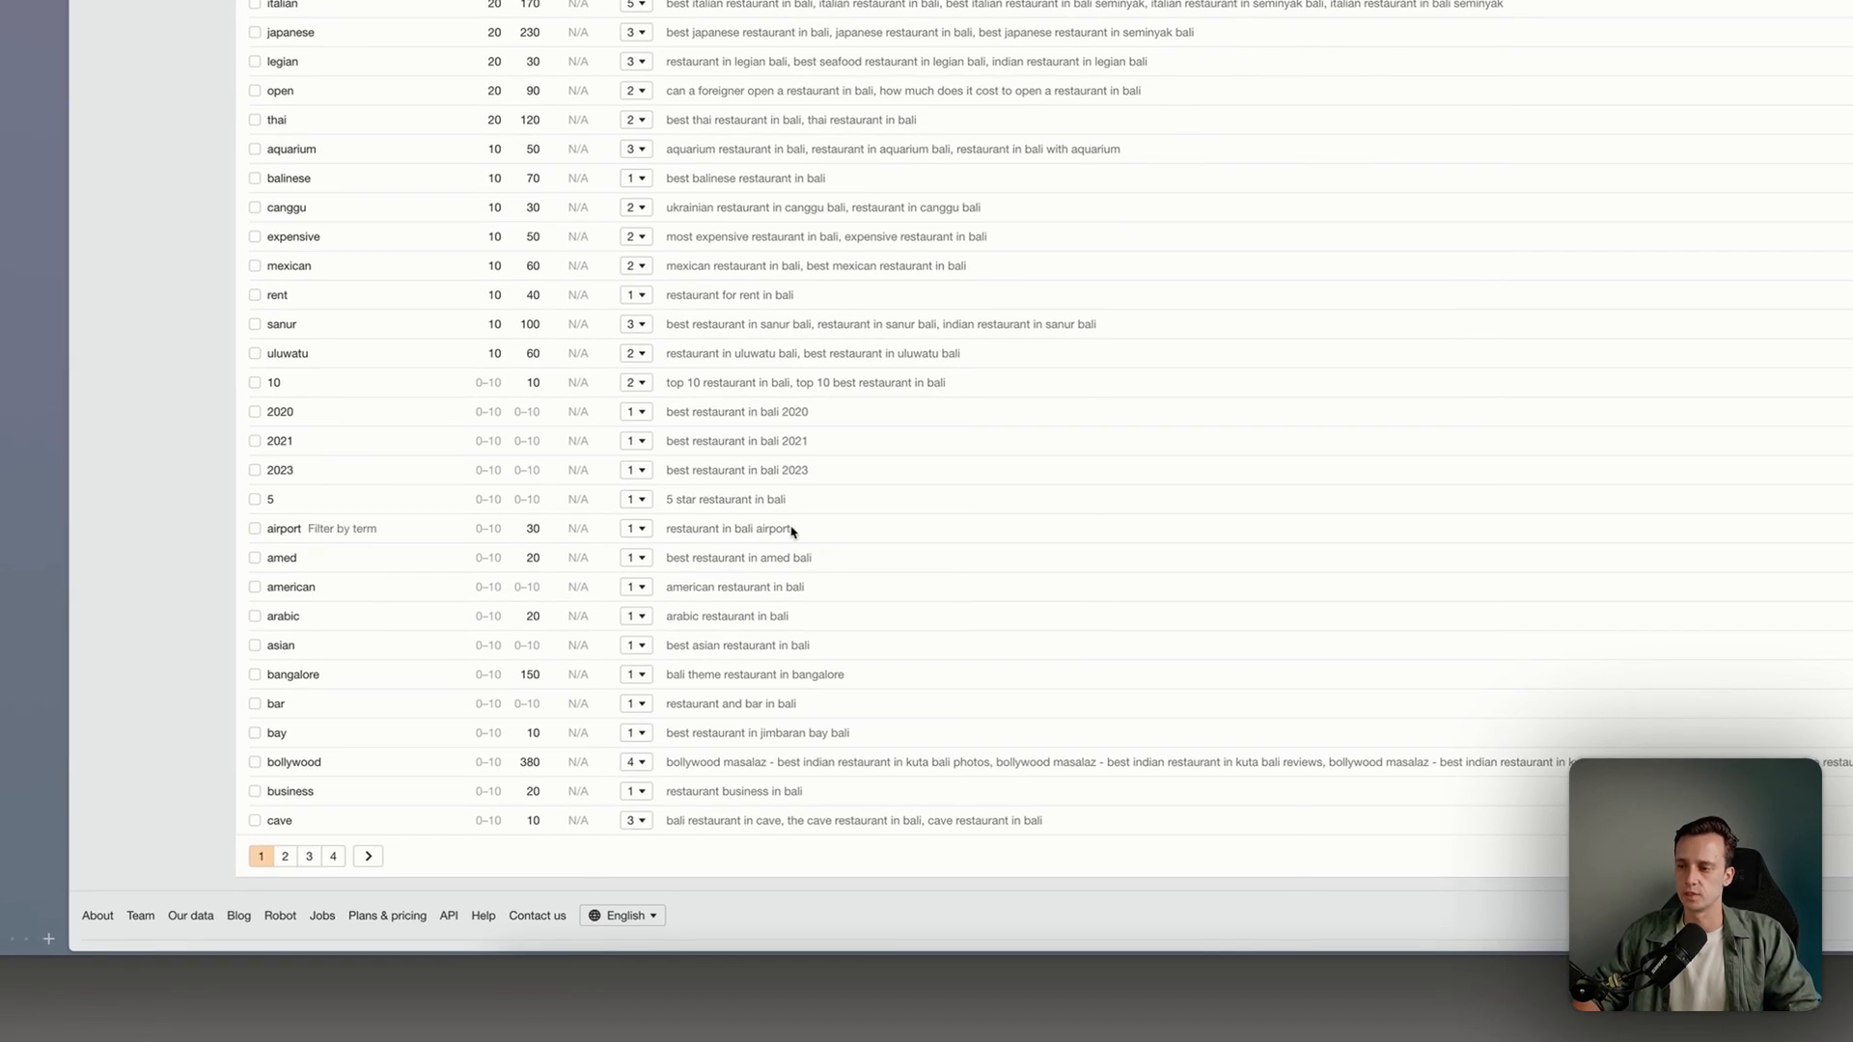
Check the restaurant term clusters for "vegan" in Ahrefs, and add the bullet "Restaurant in airport" below "Filter on pricing" in the note
scroll(791, 530, up, 15)
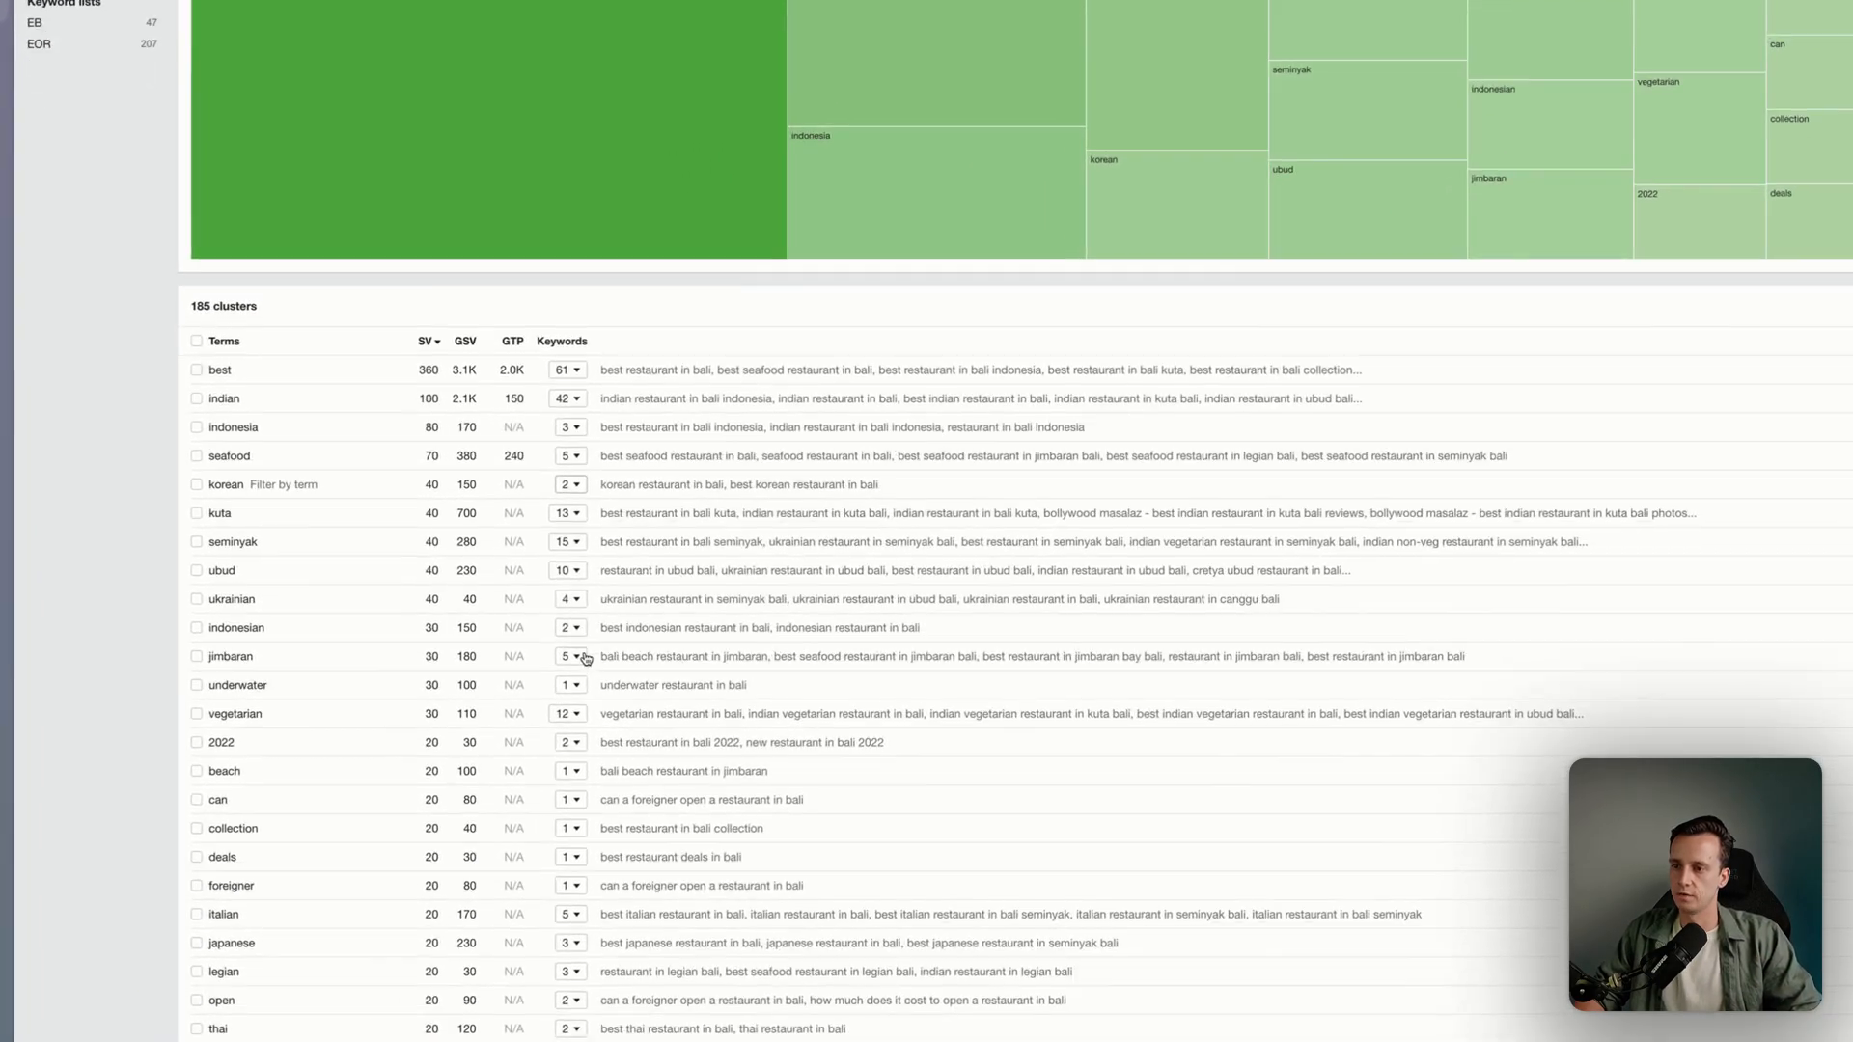
scroll(610, 643, down, 6)
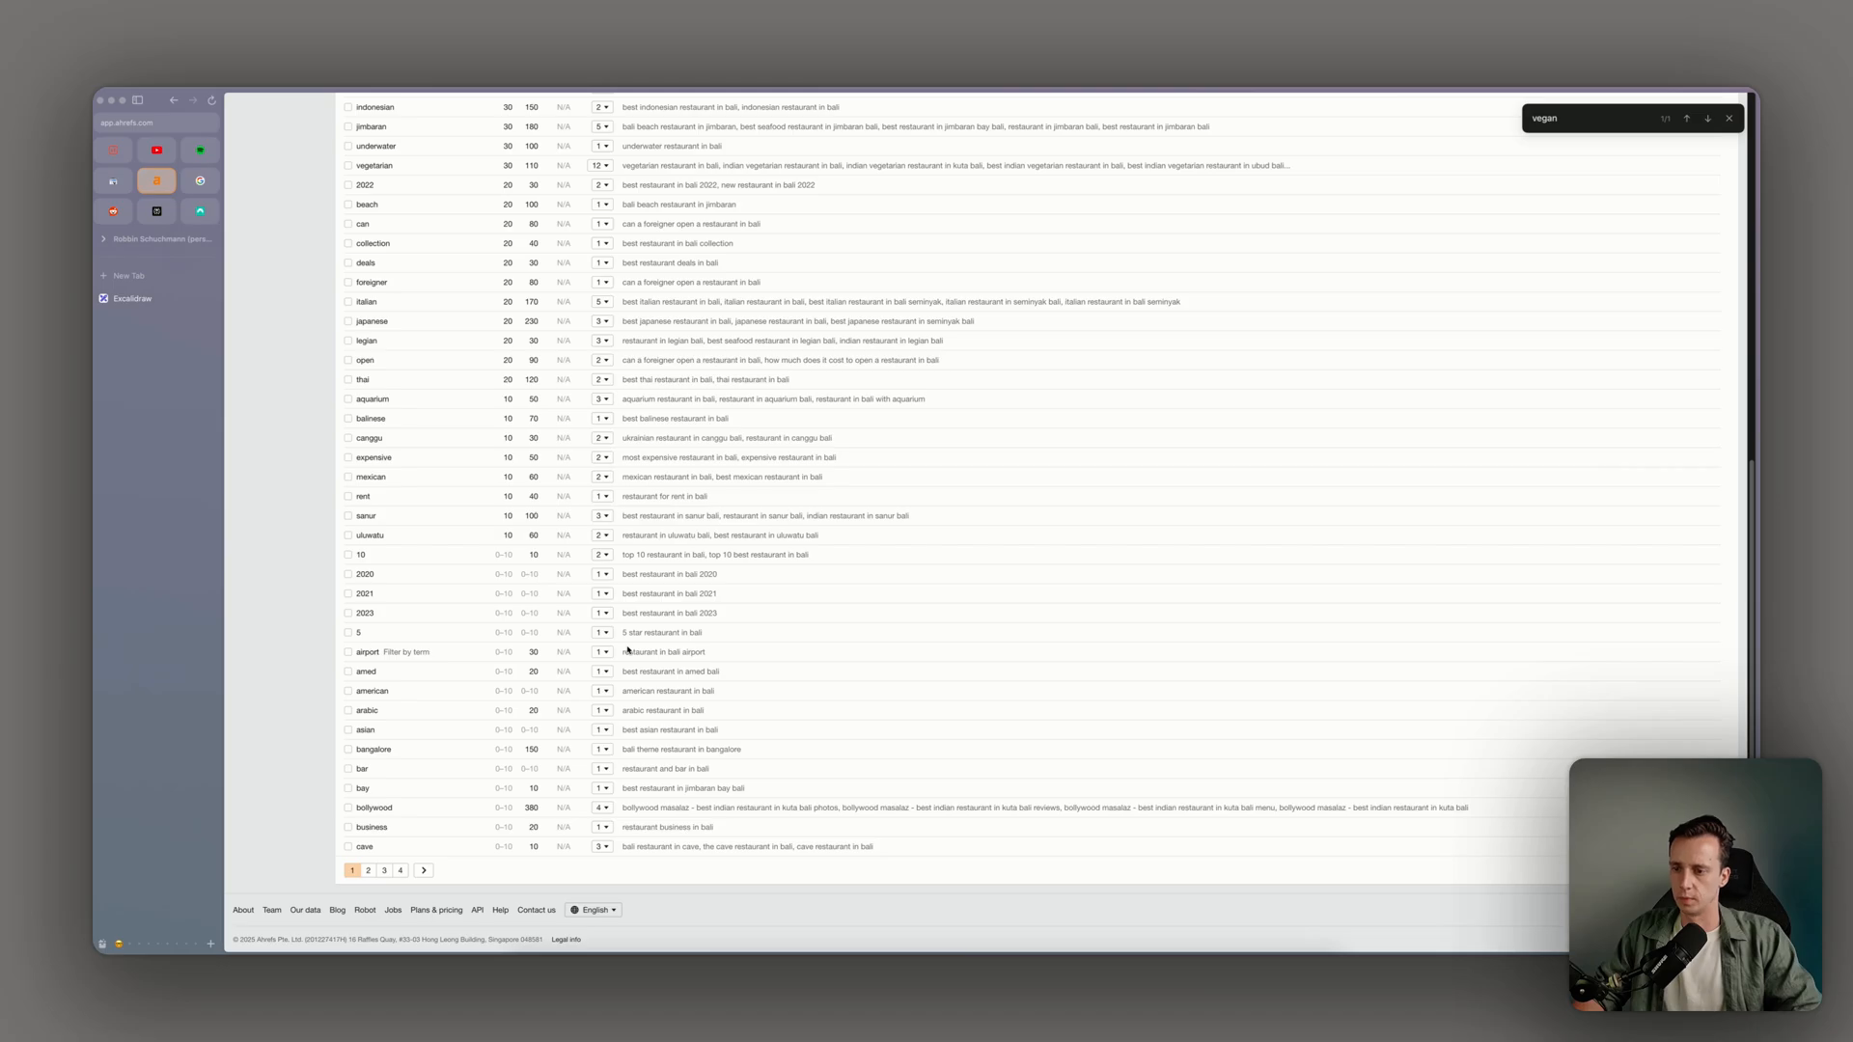
scroll(627, 649, up, 15)
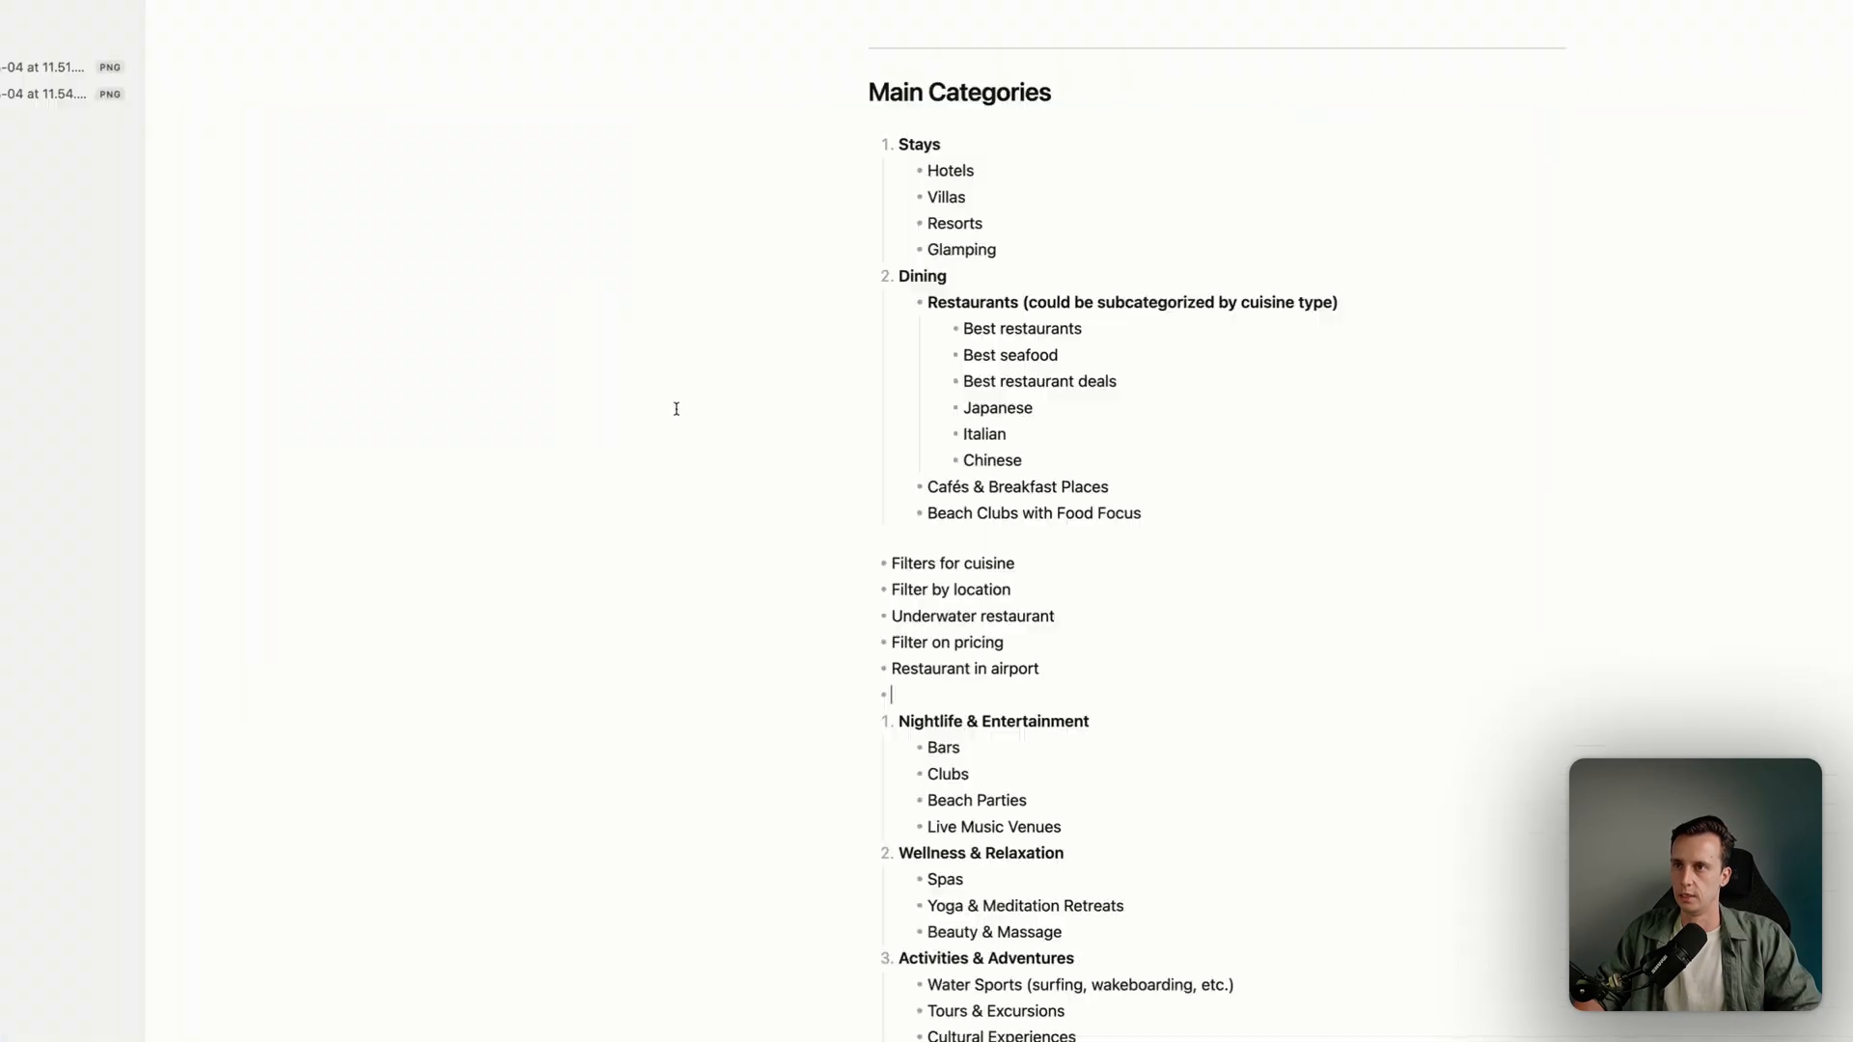
Remove the blank line above "Filters for cuisine" and italicize the five bullets from there through "Restaurant in airport"
key(BackSpace)
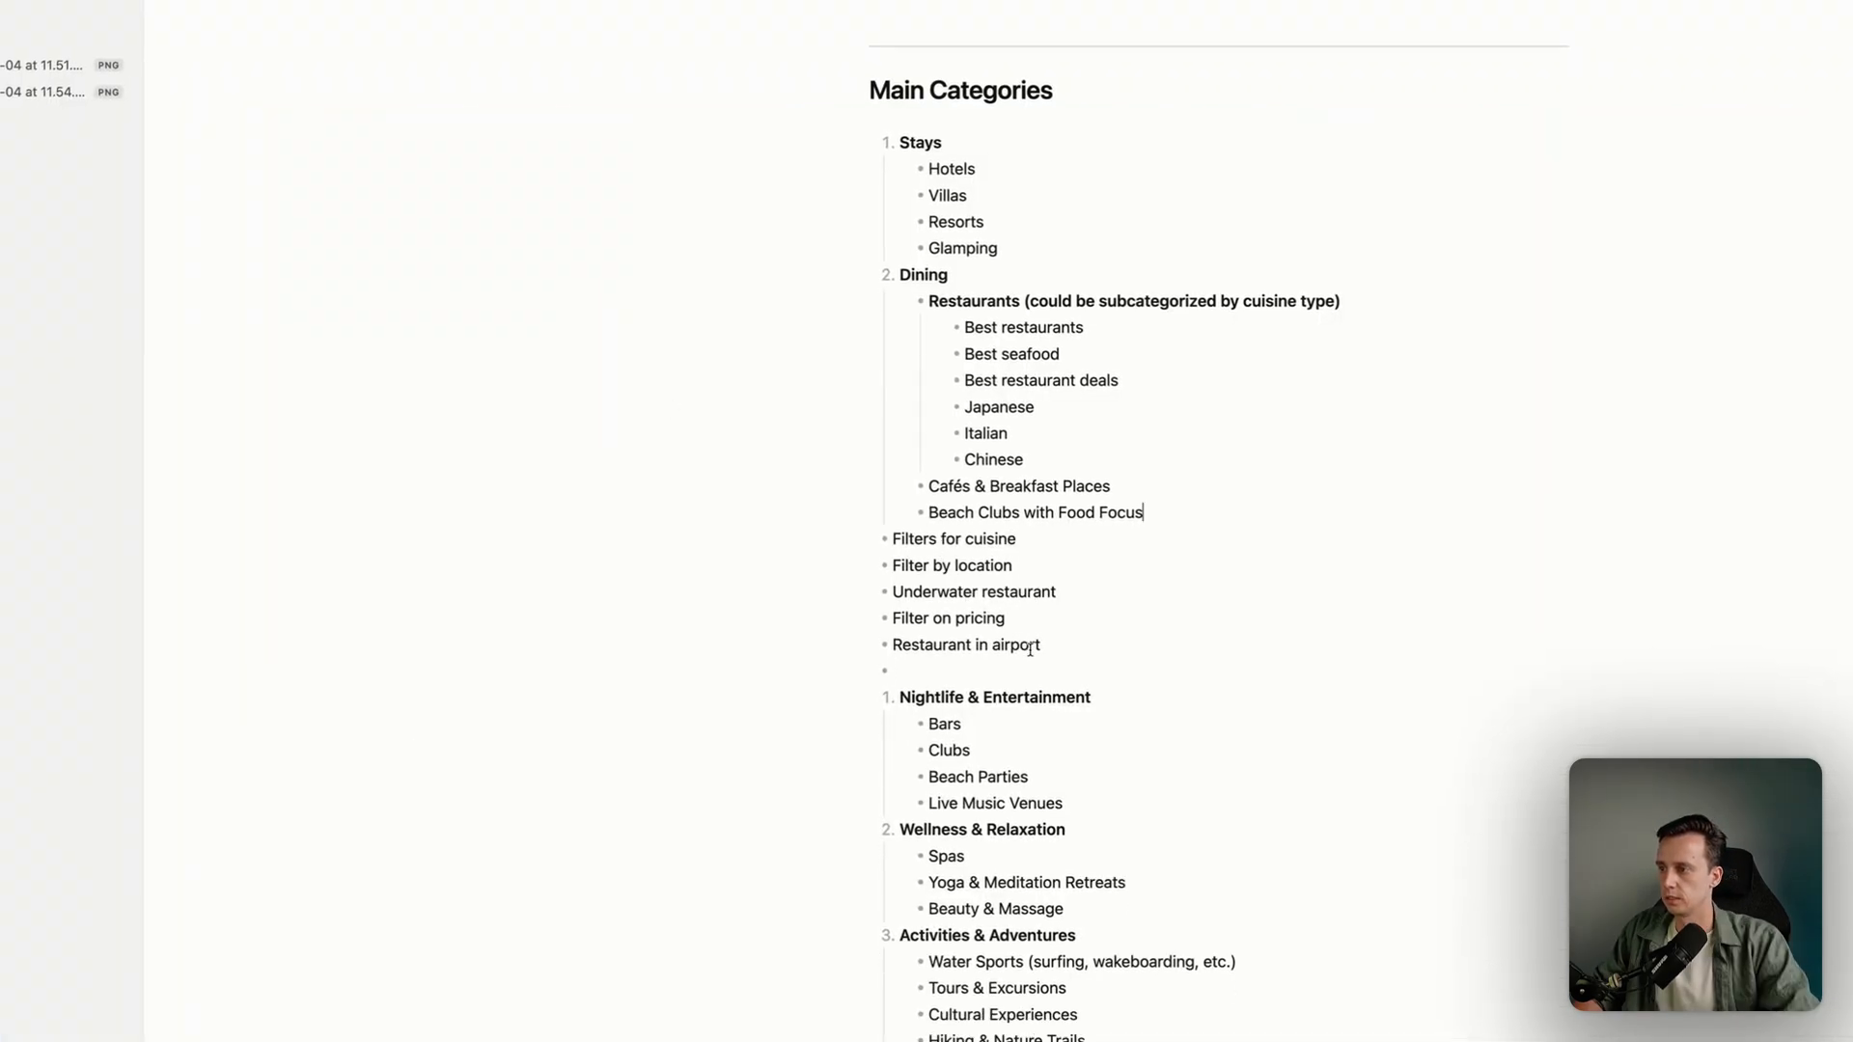
drag(1067, 651, 844, 552)
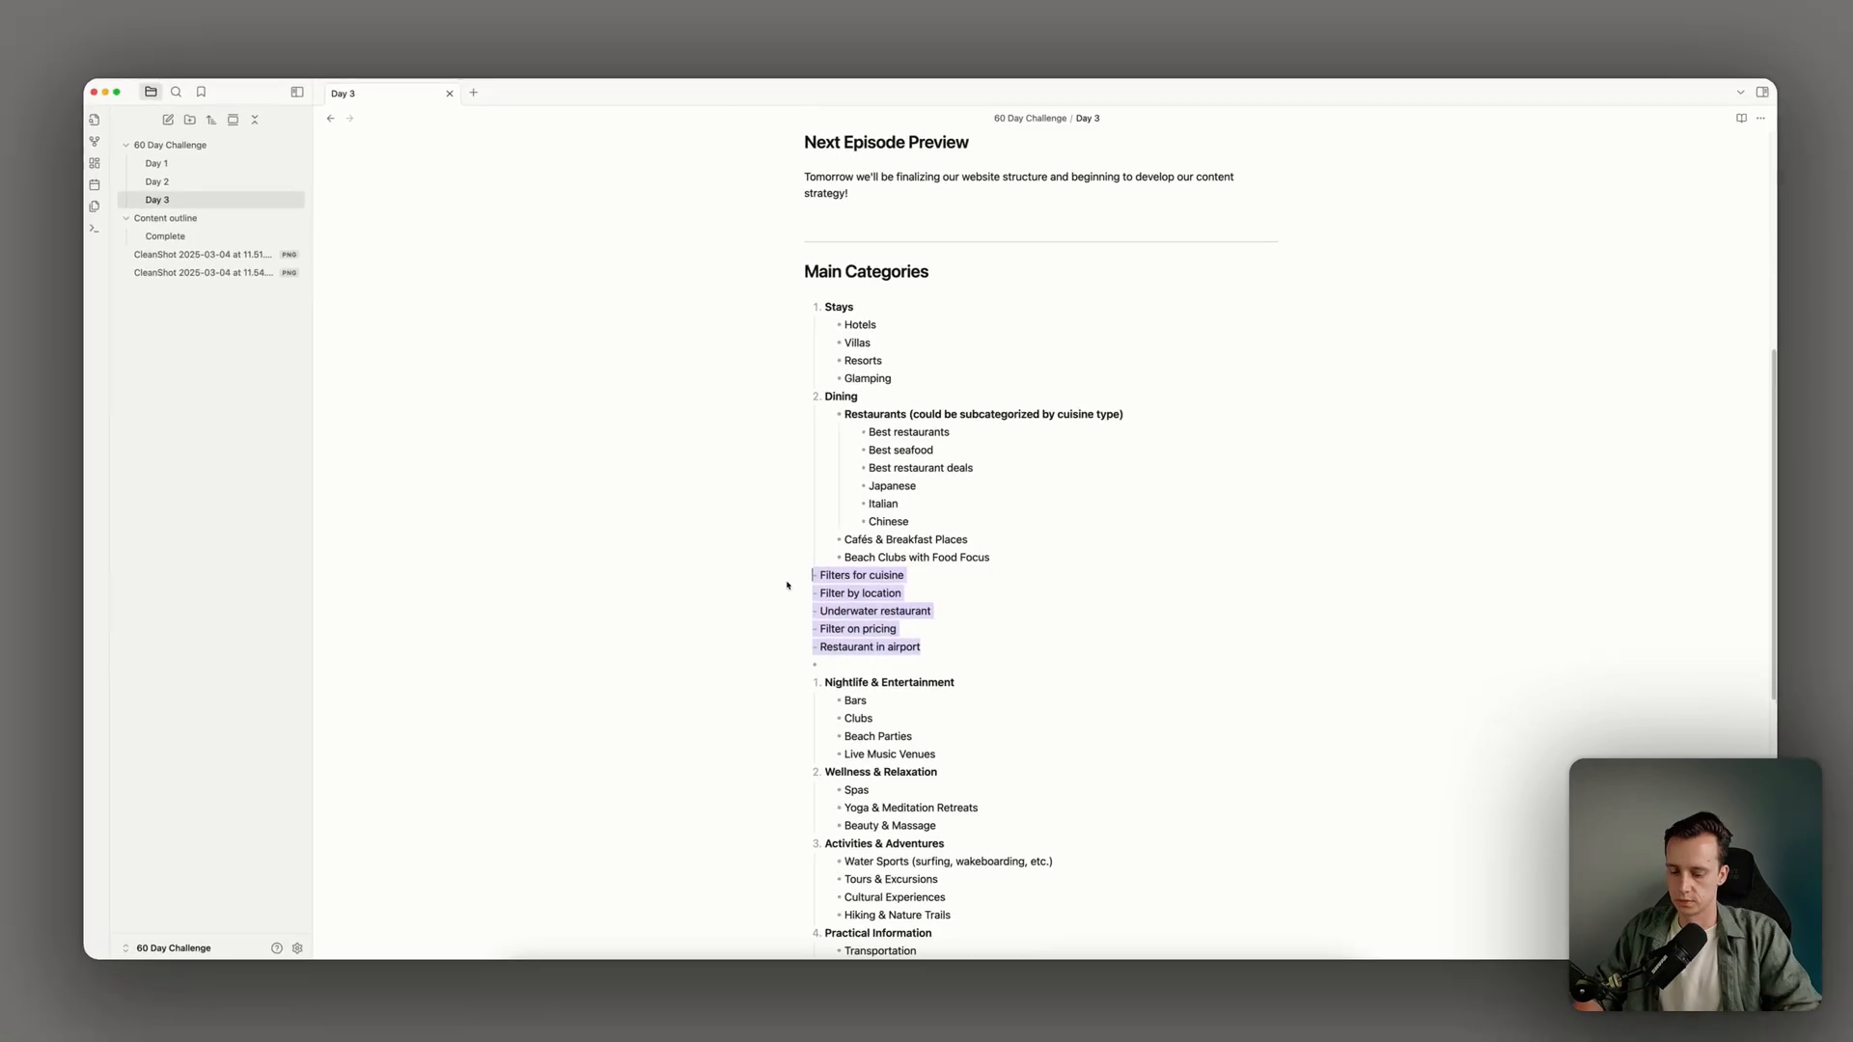
key(super+i)
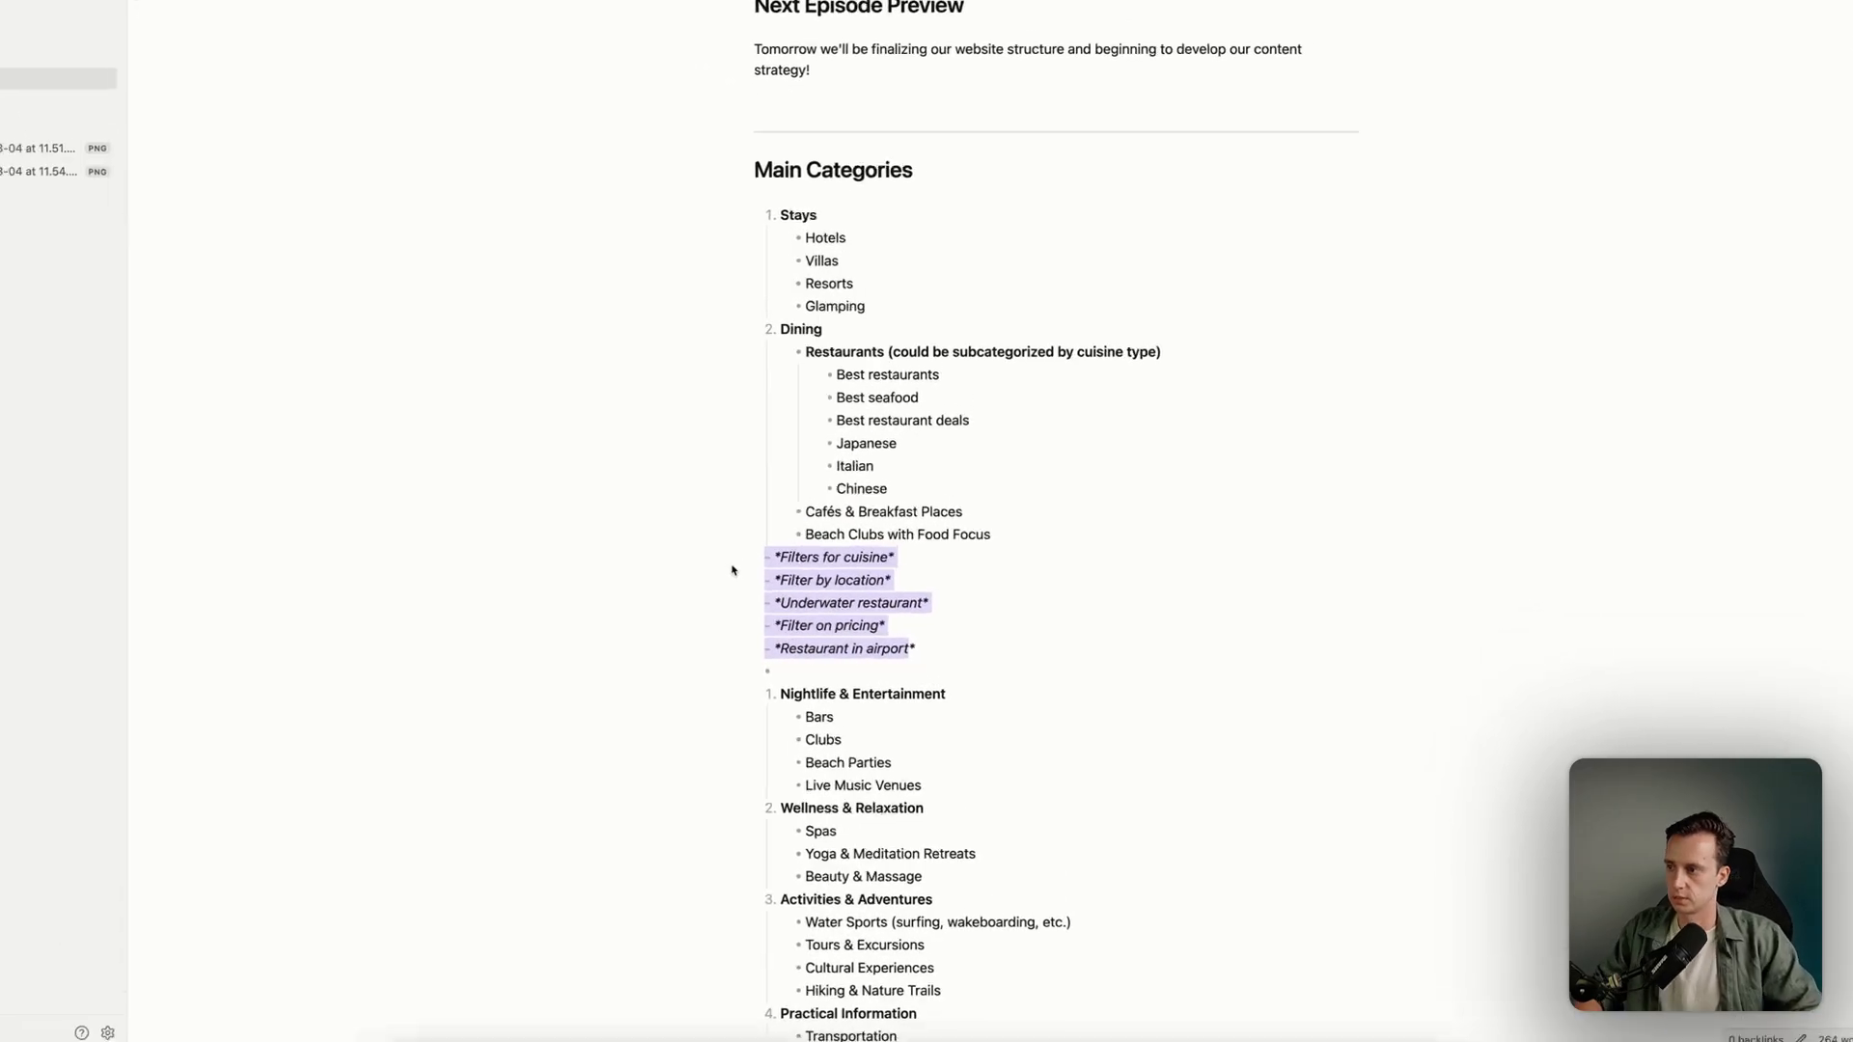
Add an indented bold "Breakfast" bullet below "Restaurant in airport", with the sub-bullets "Best", "Floating" and "Cheap"
click(1129, 664)
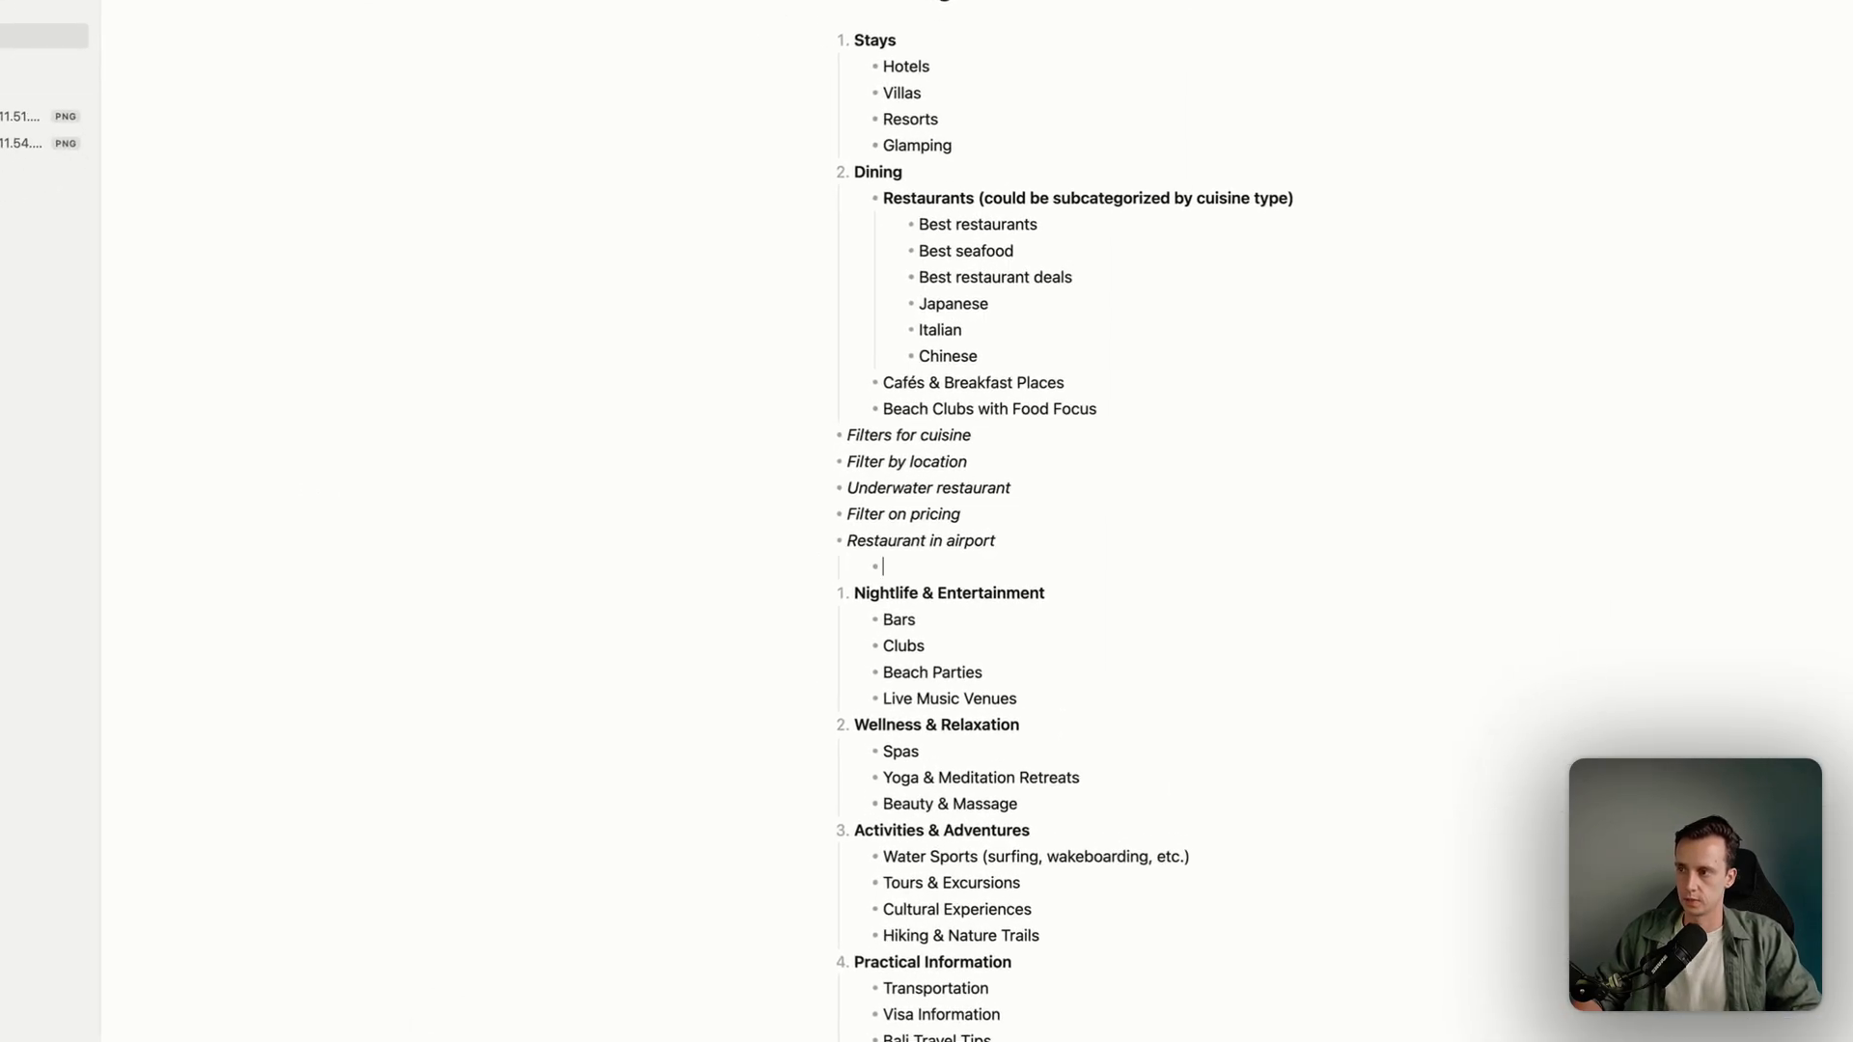
key(super+b)
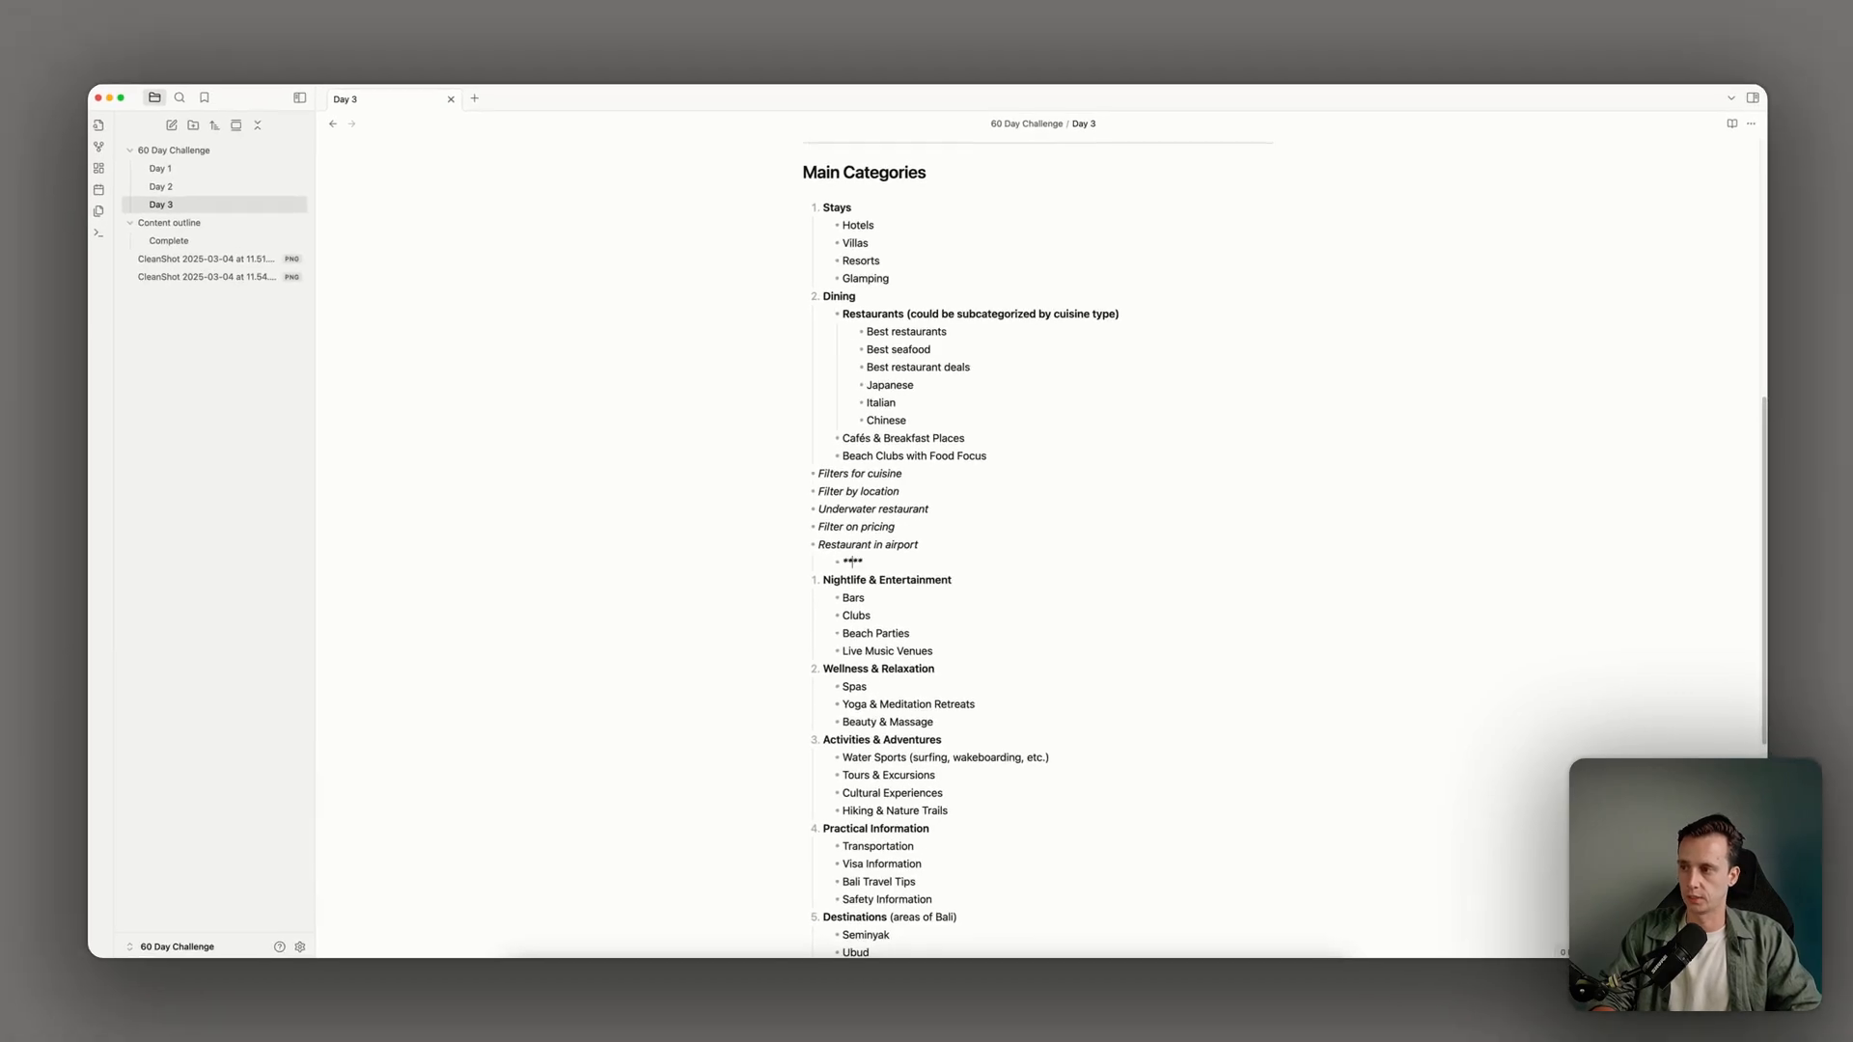
text(Breakfast)
key(Return)
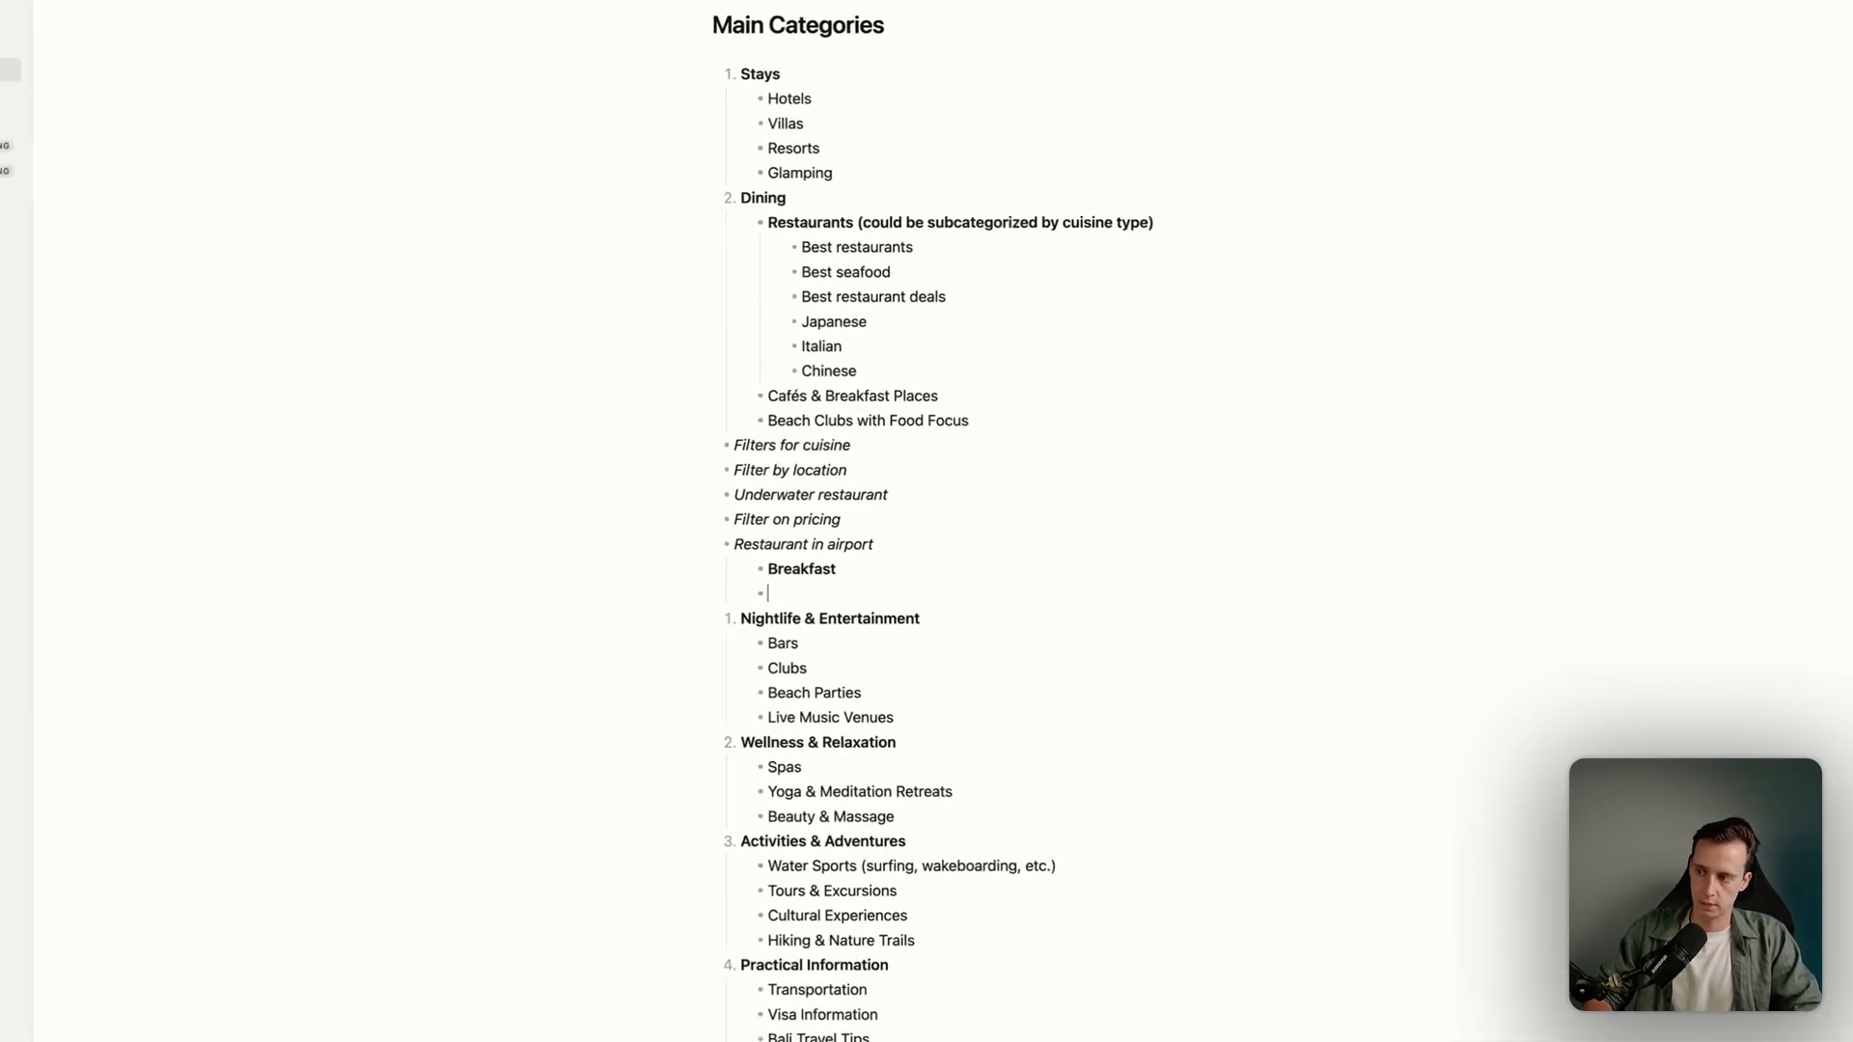
key(Tab)
text(Best)
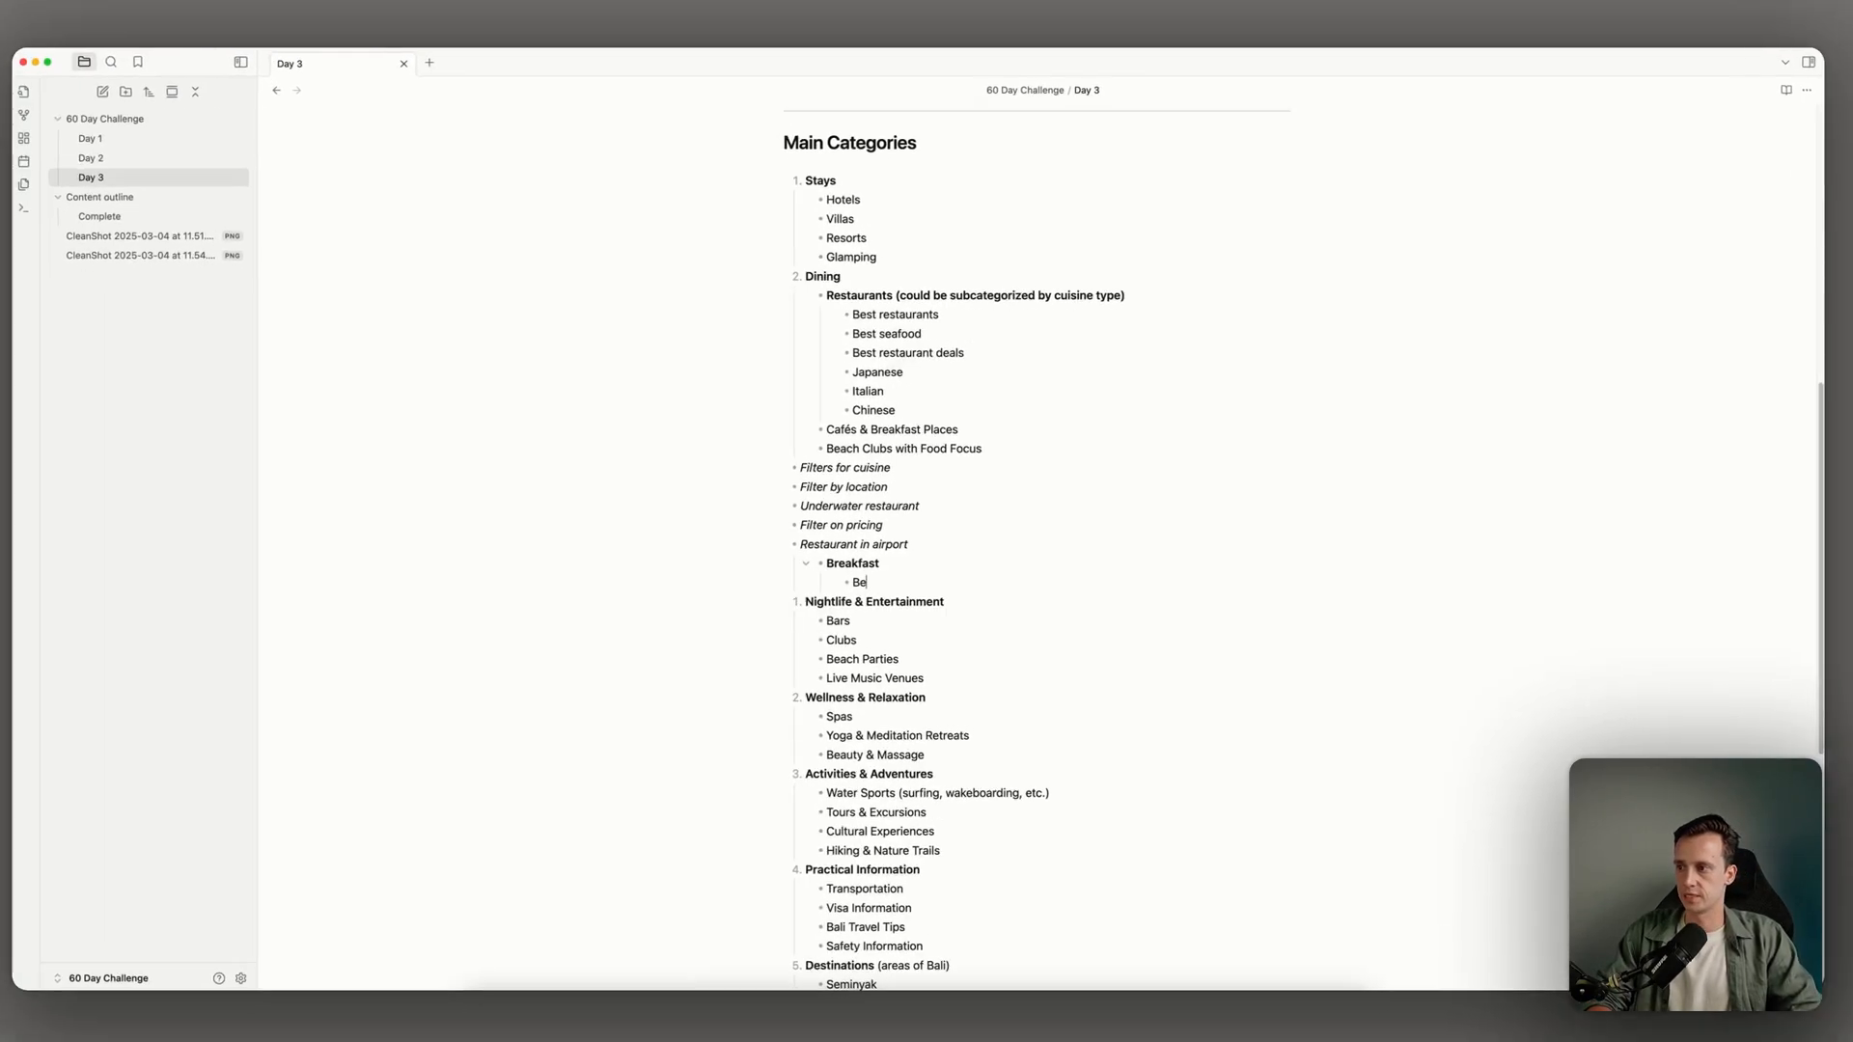
key(Return)
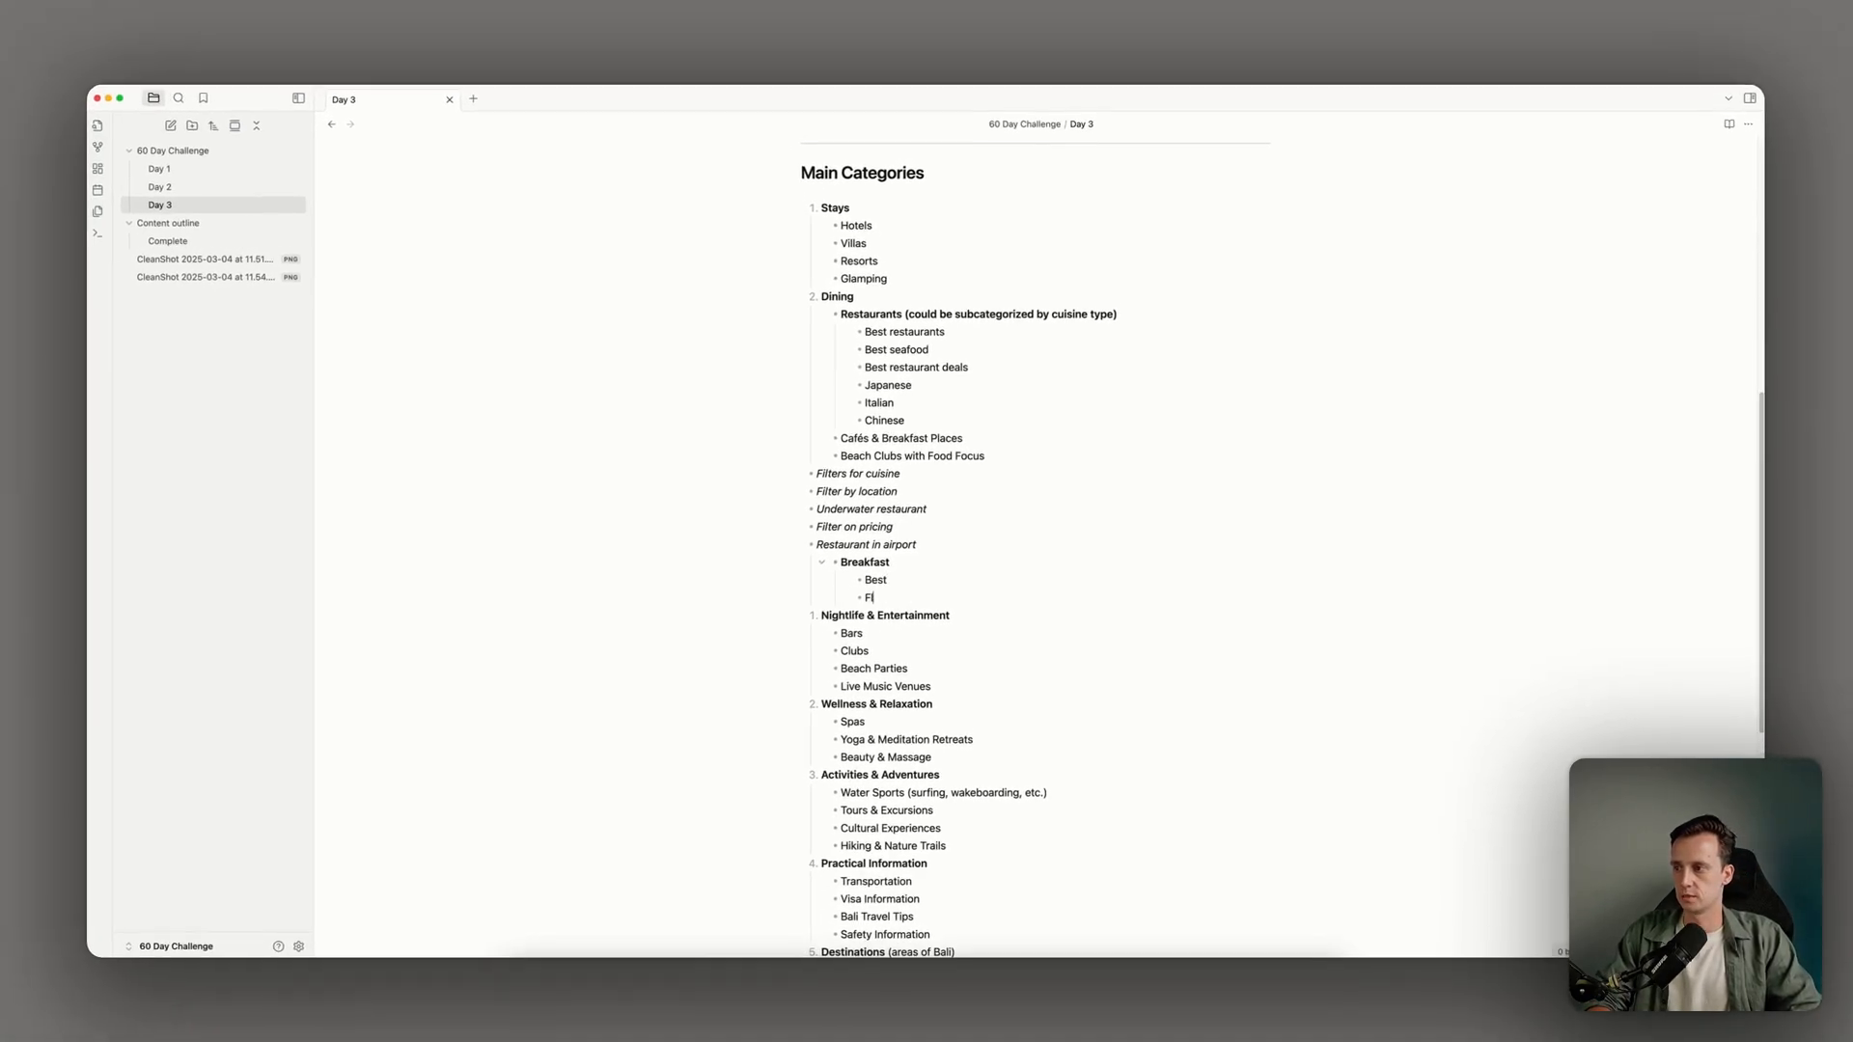
text(Floating)
key(Return)
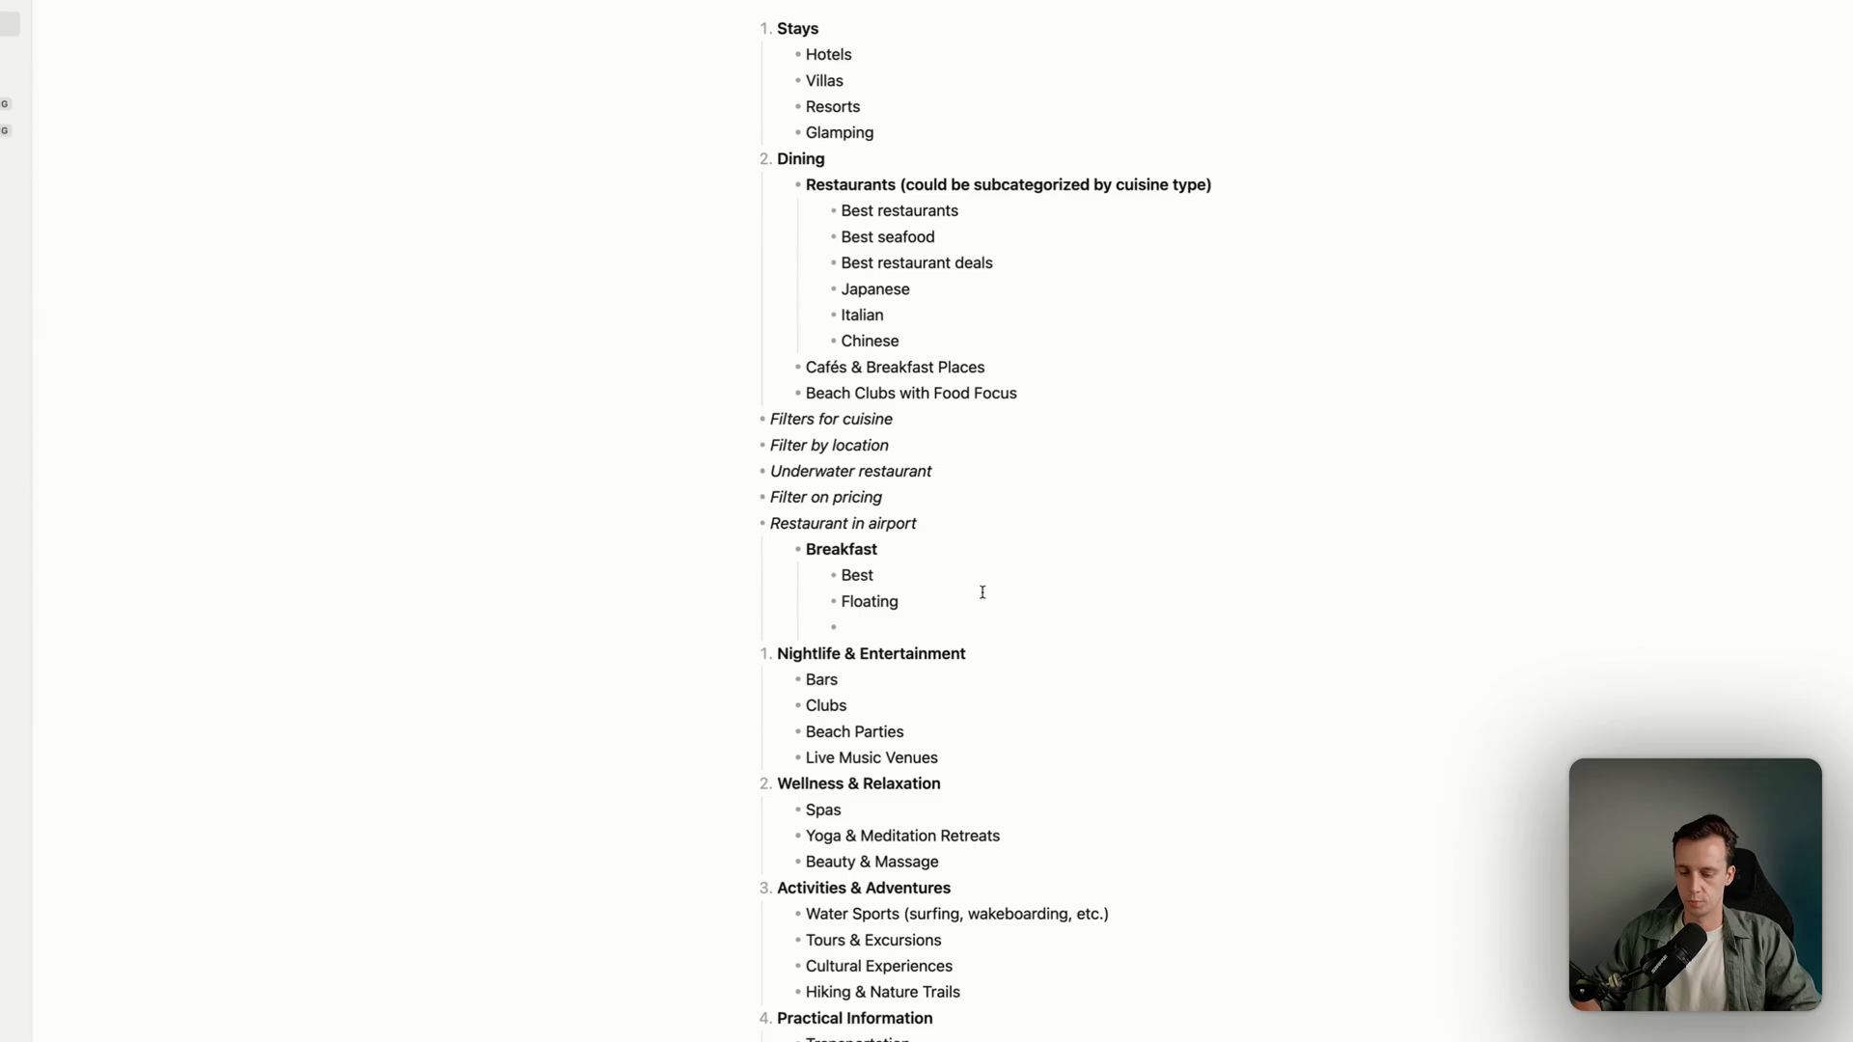
text(Cheap)
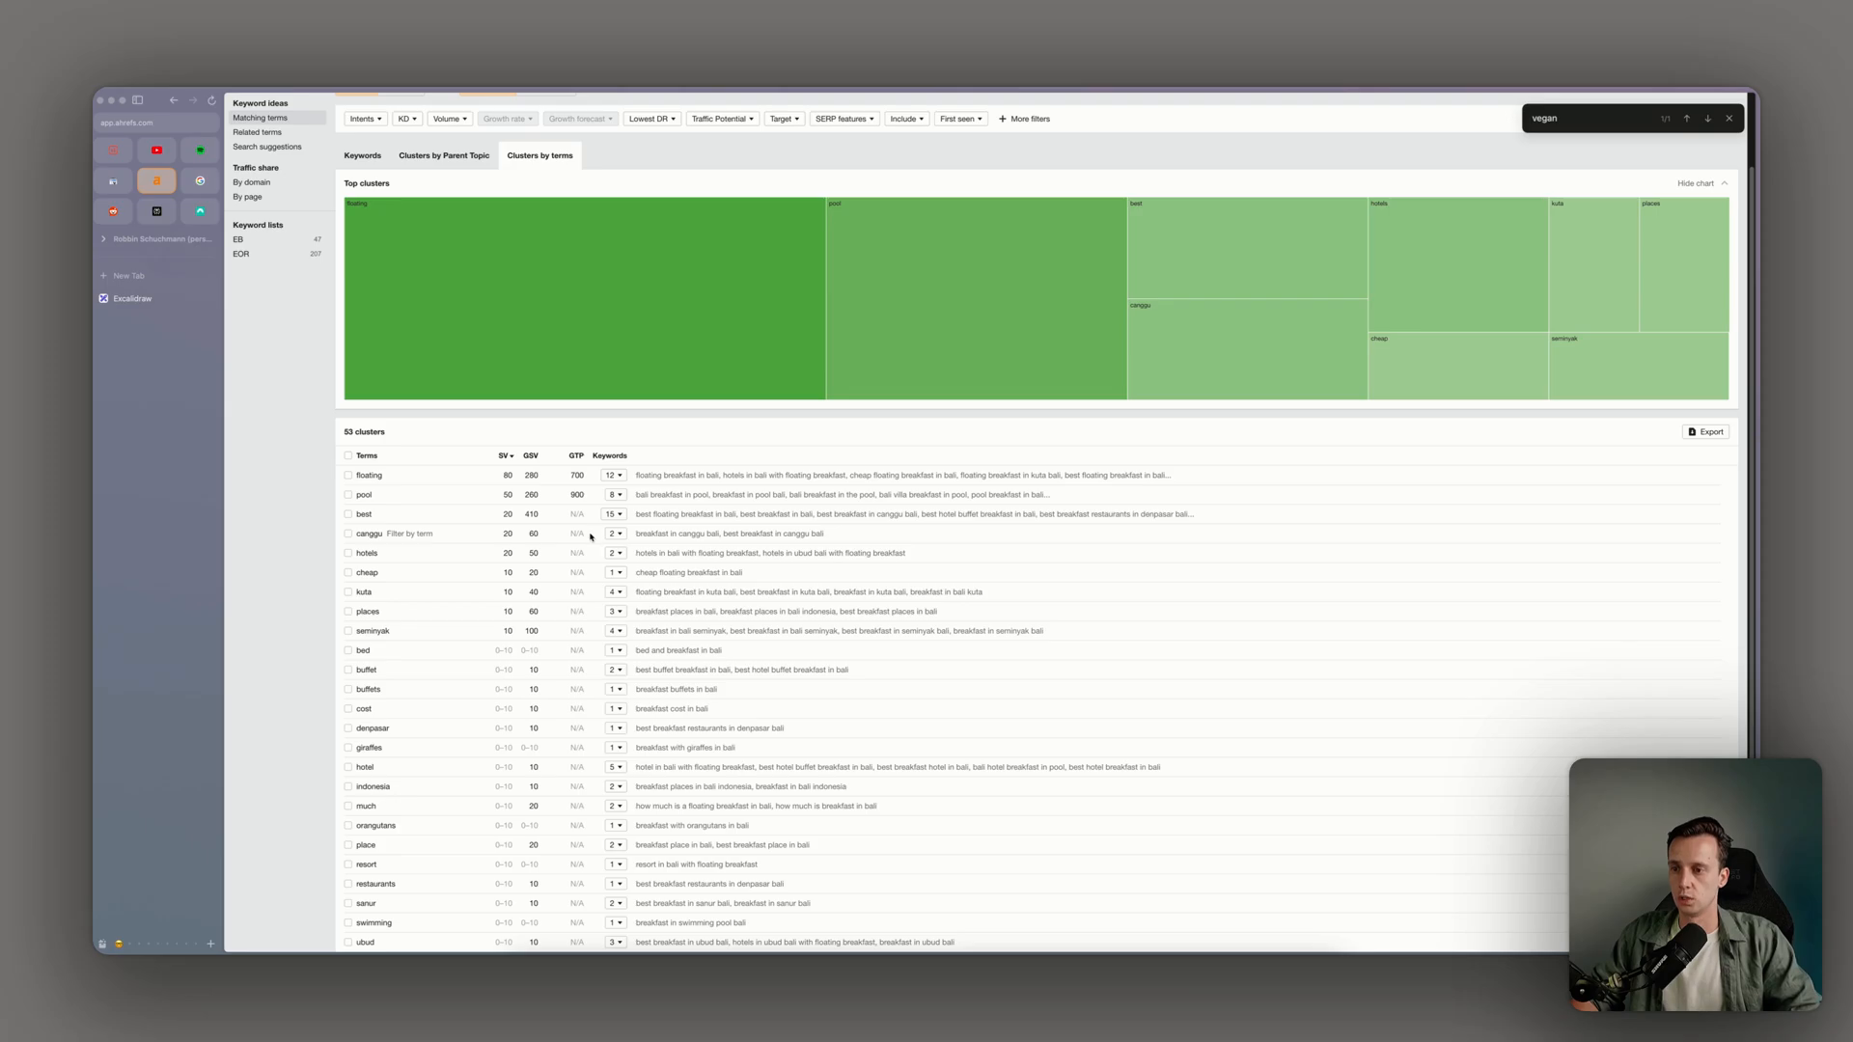
Examine the breakfast term clusters in Ahrefs, including Canggu, and add the sub-bullets "Pricing" and "Location" under Breakfast in the note
scroll(590, 536, down, 1)
scroll(614, 547, down, 3)
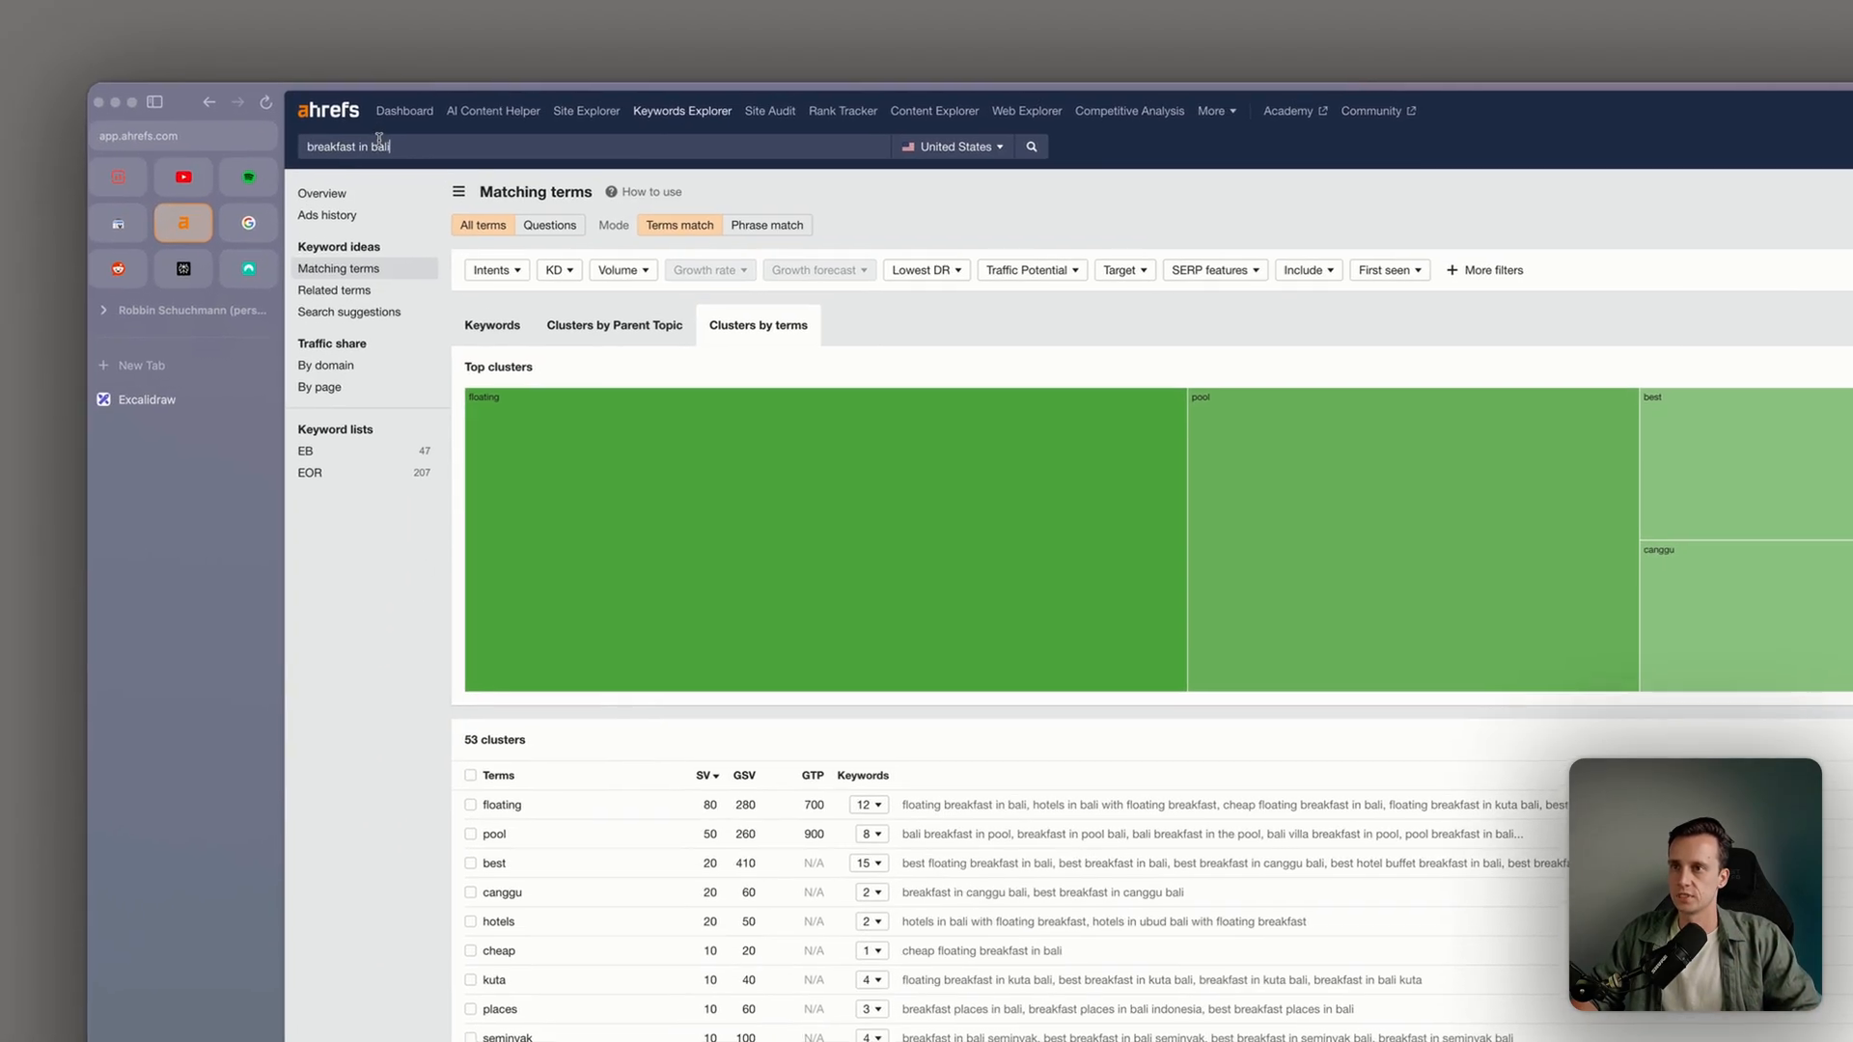
text(nggu)
key(Return)
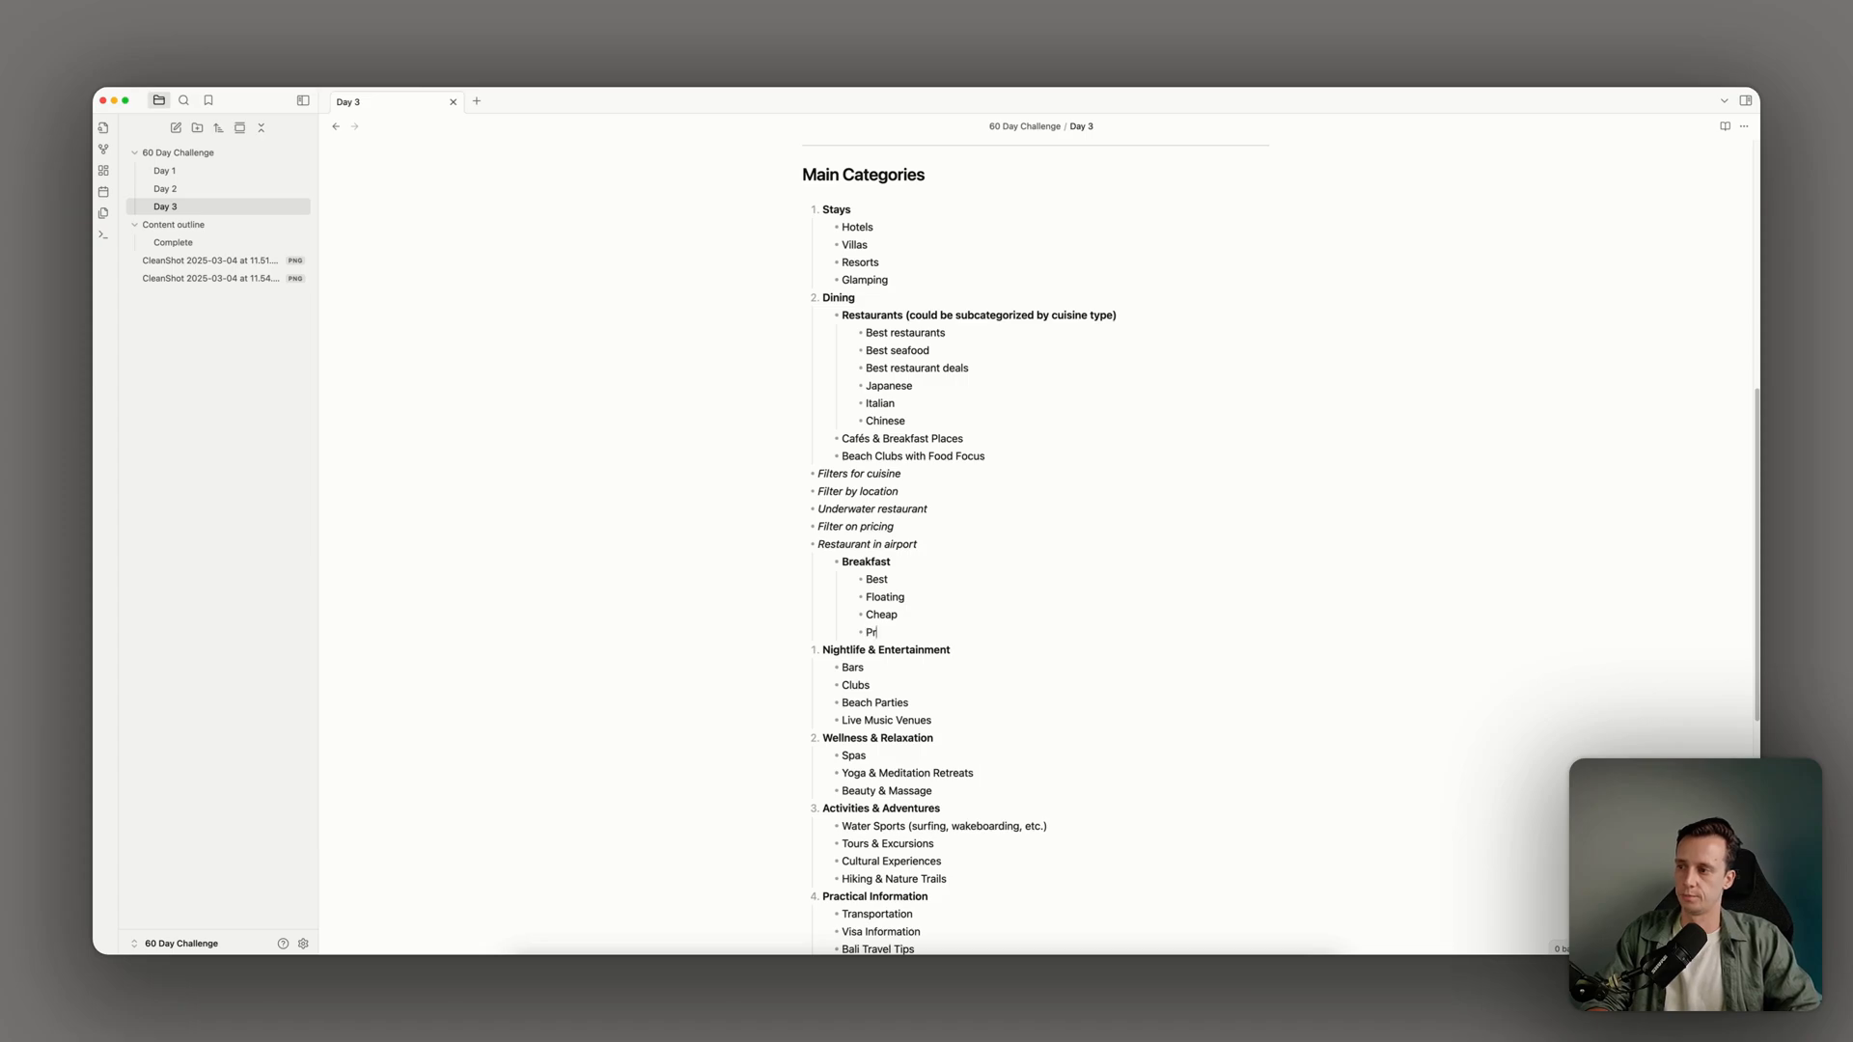
key(Return)
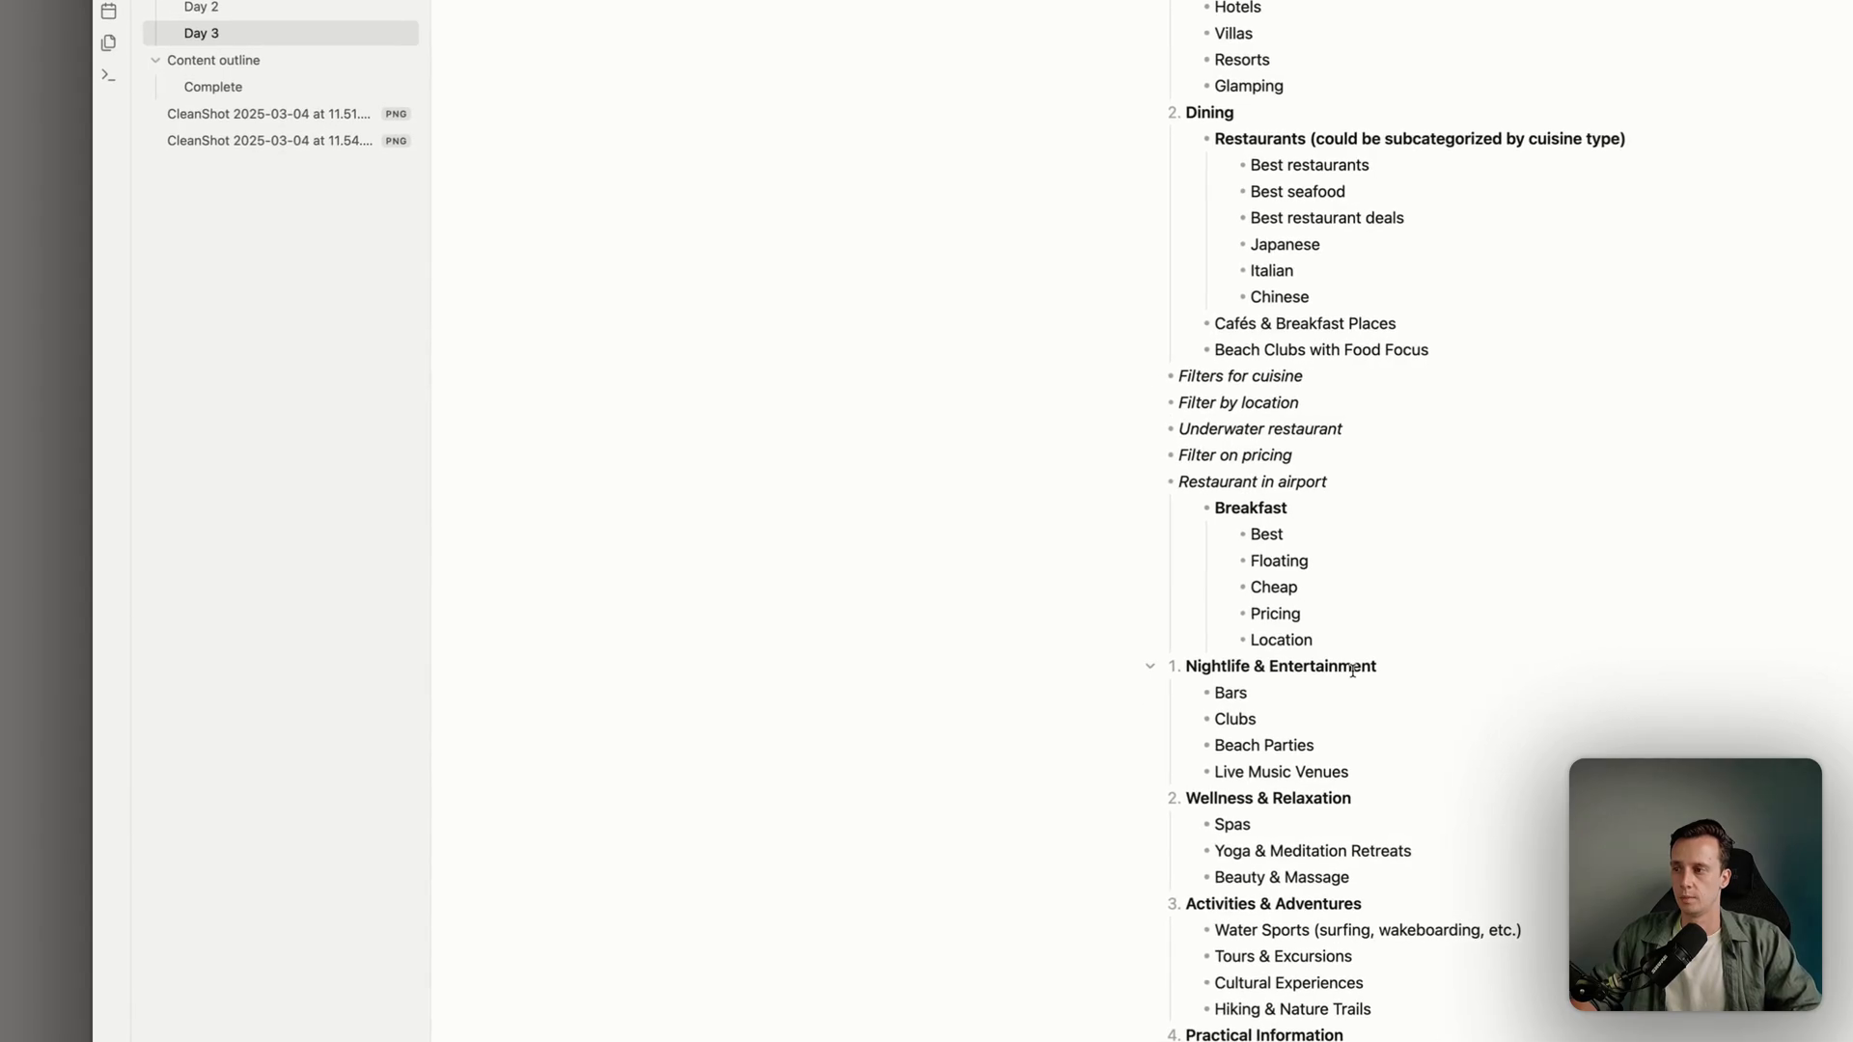
Add a bold "Lunch" bullet after the Breakfast list, with the sub-bullets "Best", "Pricing" and "Location"
click(1356, 653)
key(Return)
key(shift+Tab)
key(super+b)
text(Lunch)
key(Return)
key(Tab)
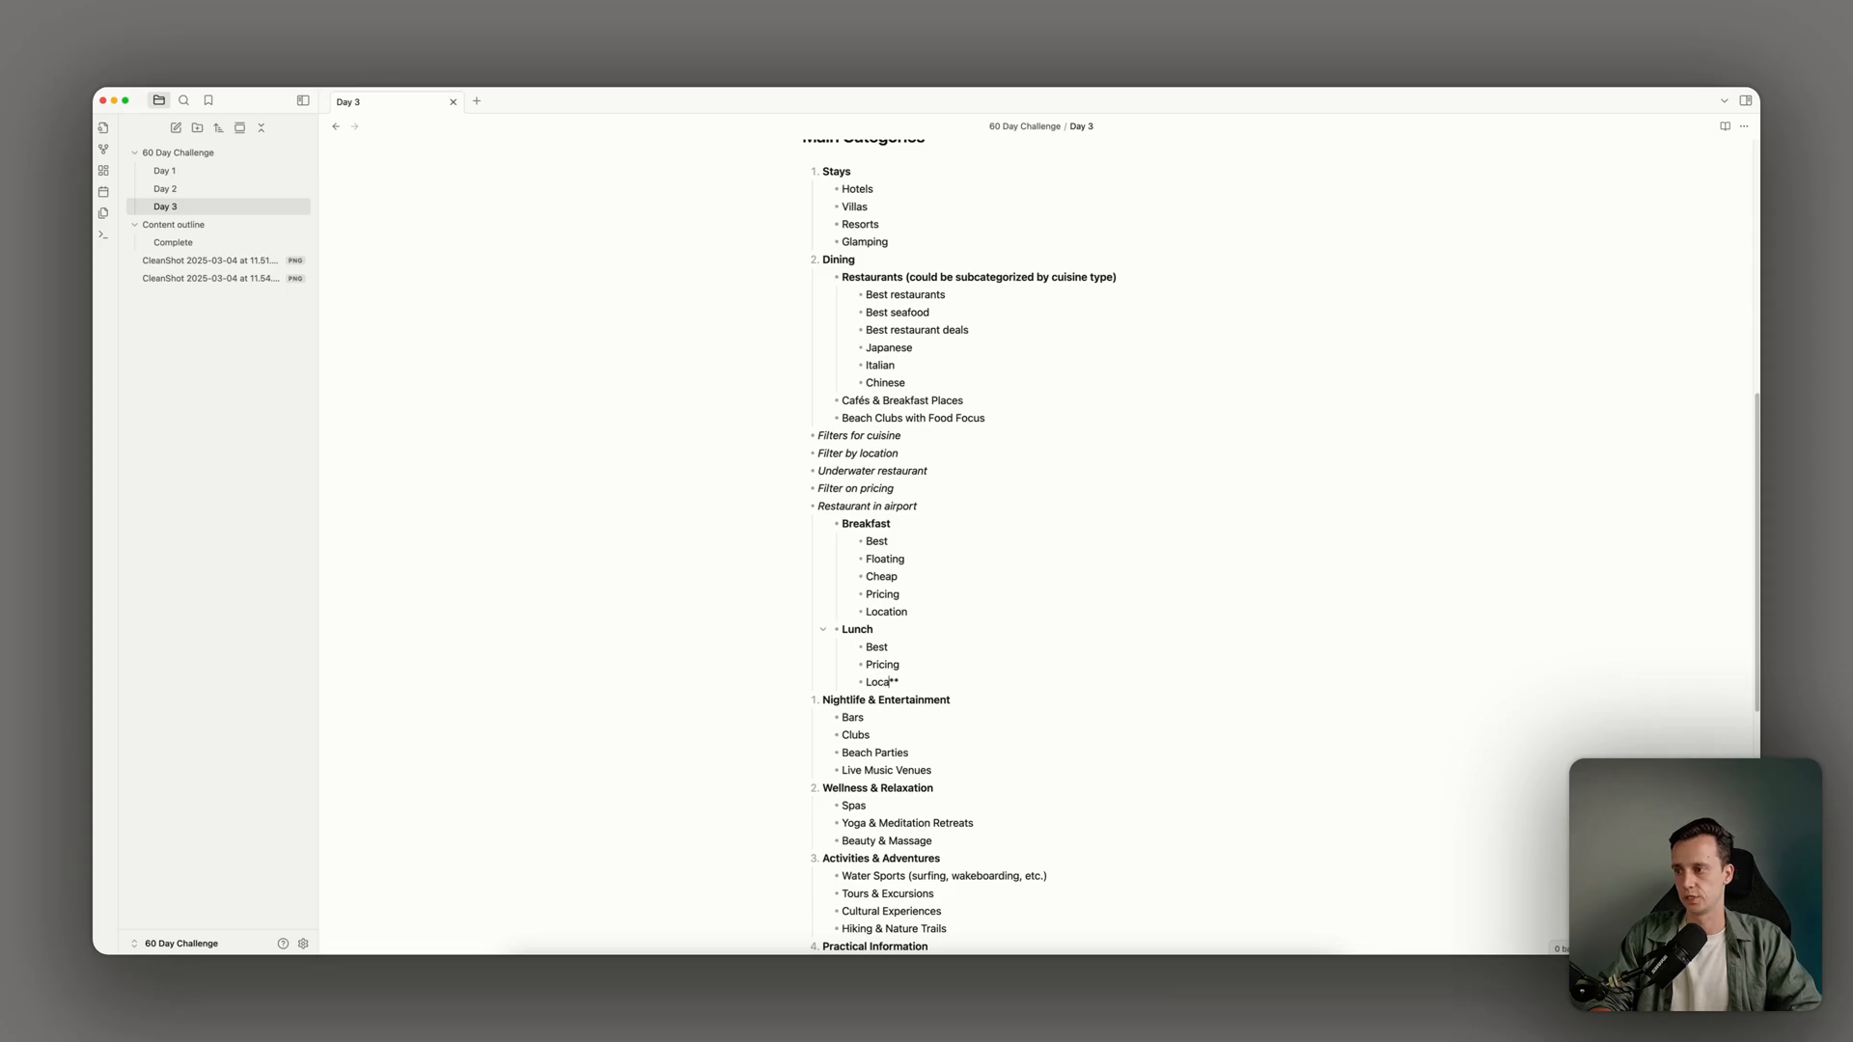
text(tion)
key(Delete)
key(Delete)
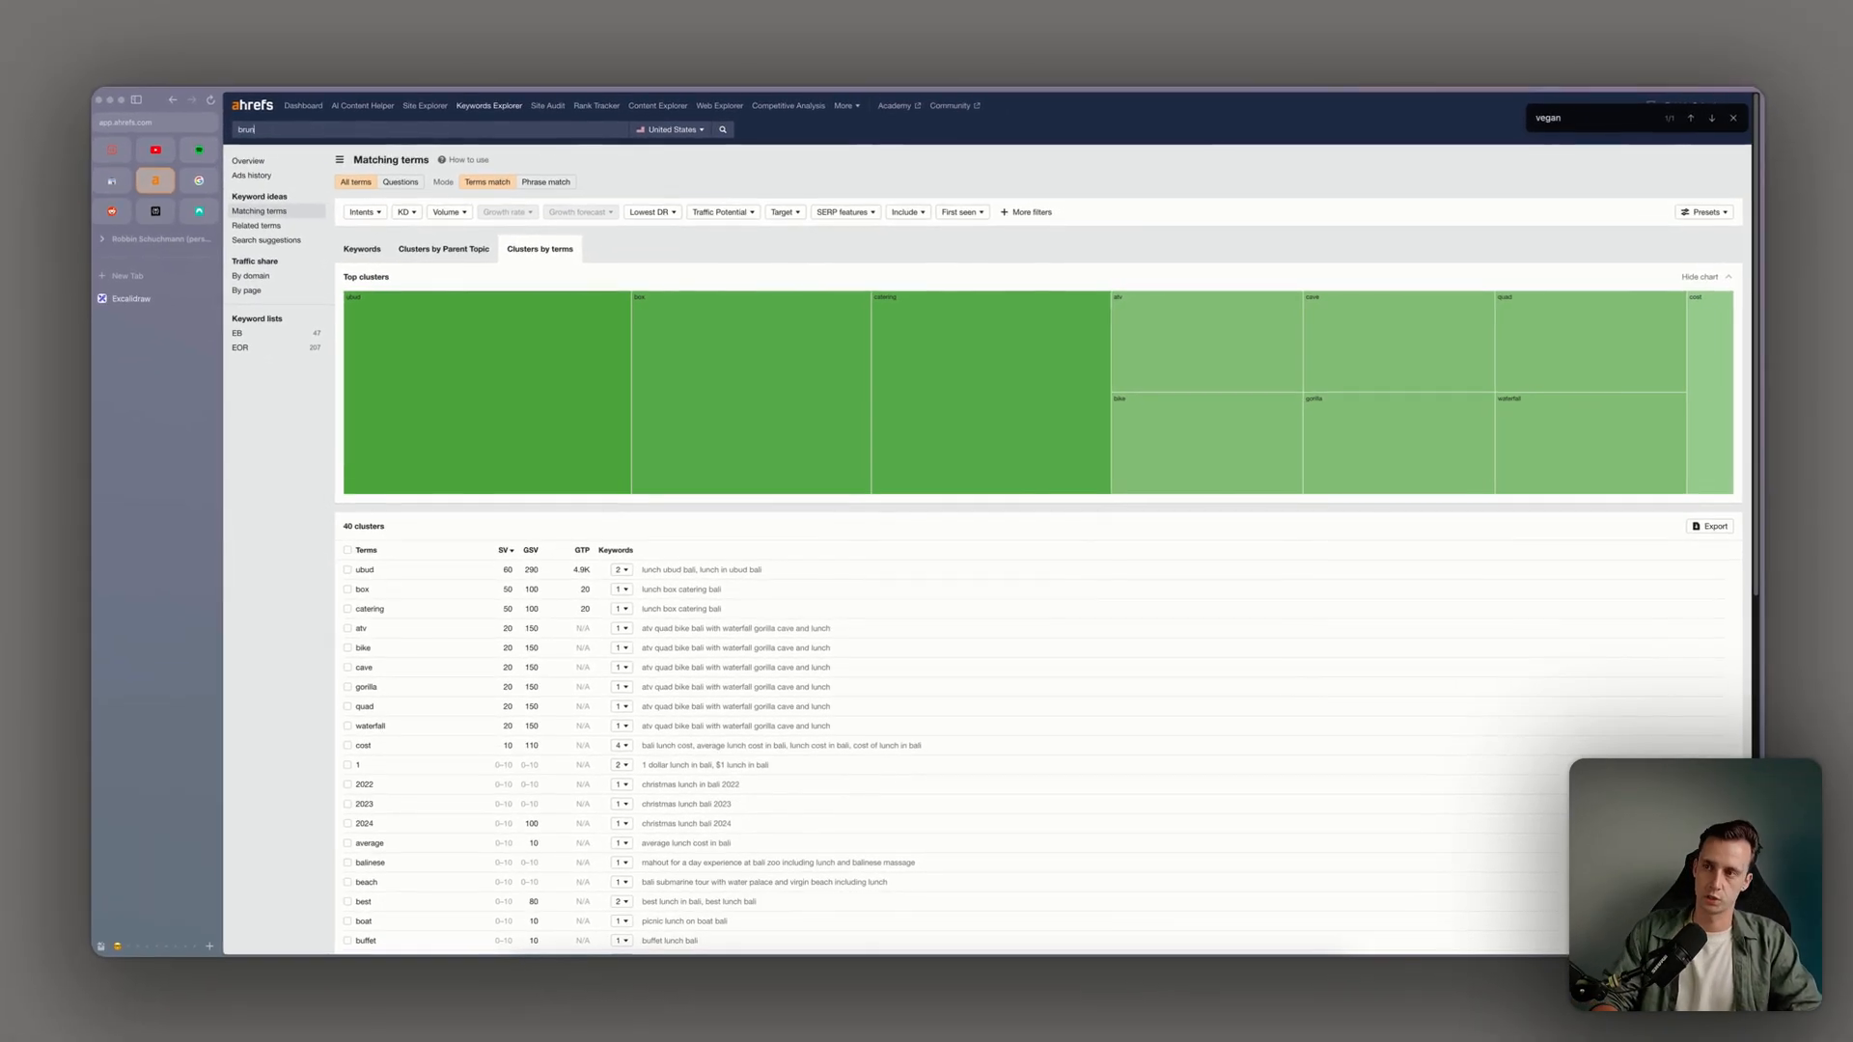
Look up "brunch bali" in Ahrefs and examine its clusters by terms
text(ch bali)
key(Return)
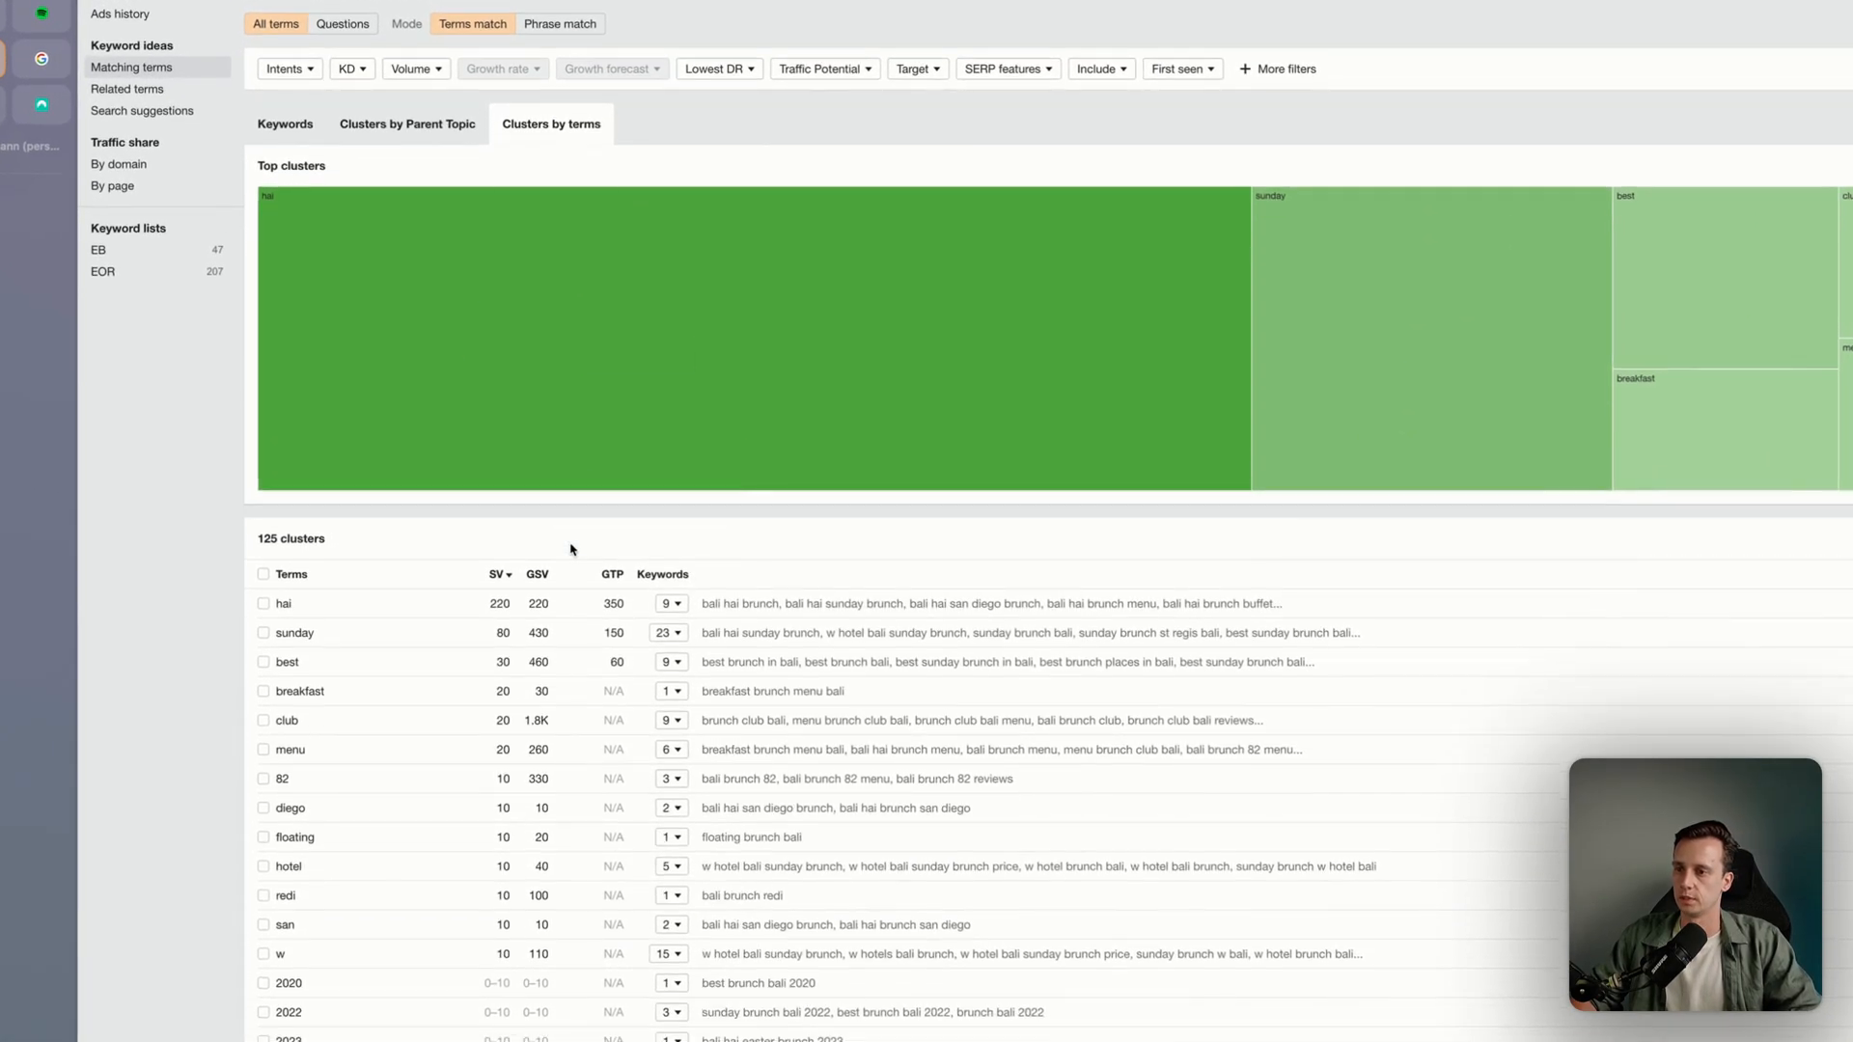
scroll(572, 549, down, 1)
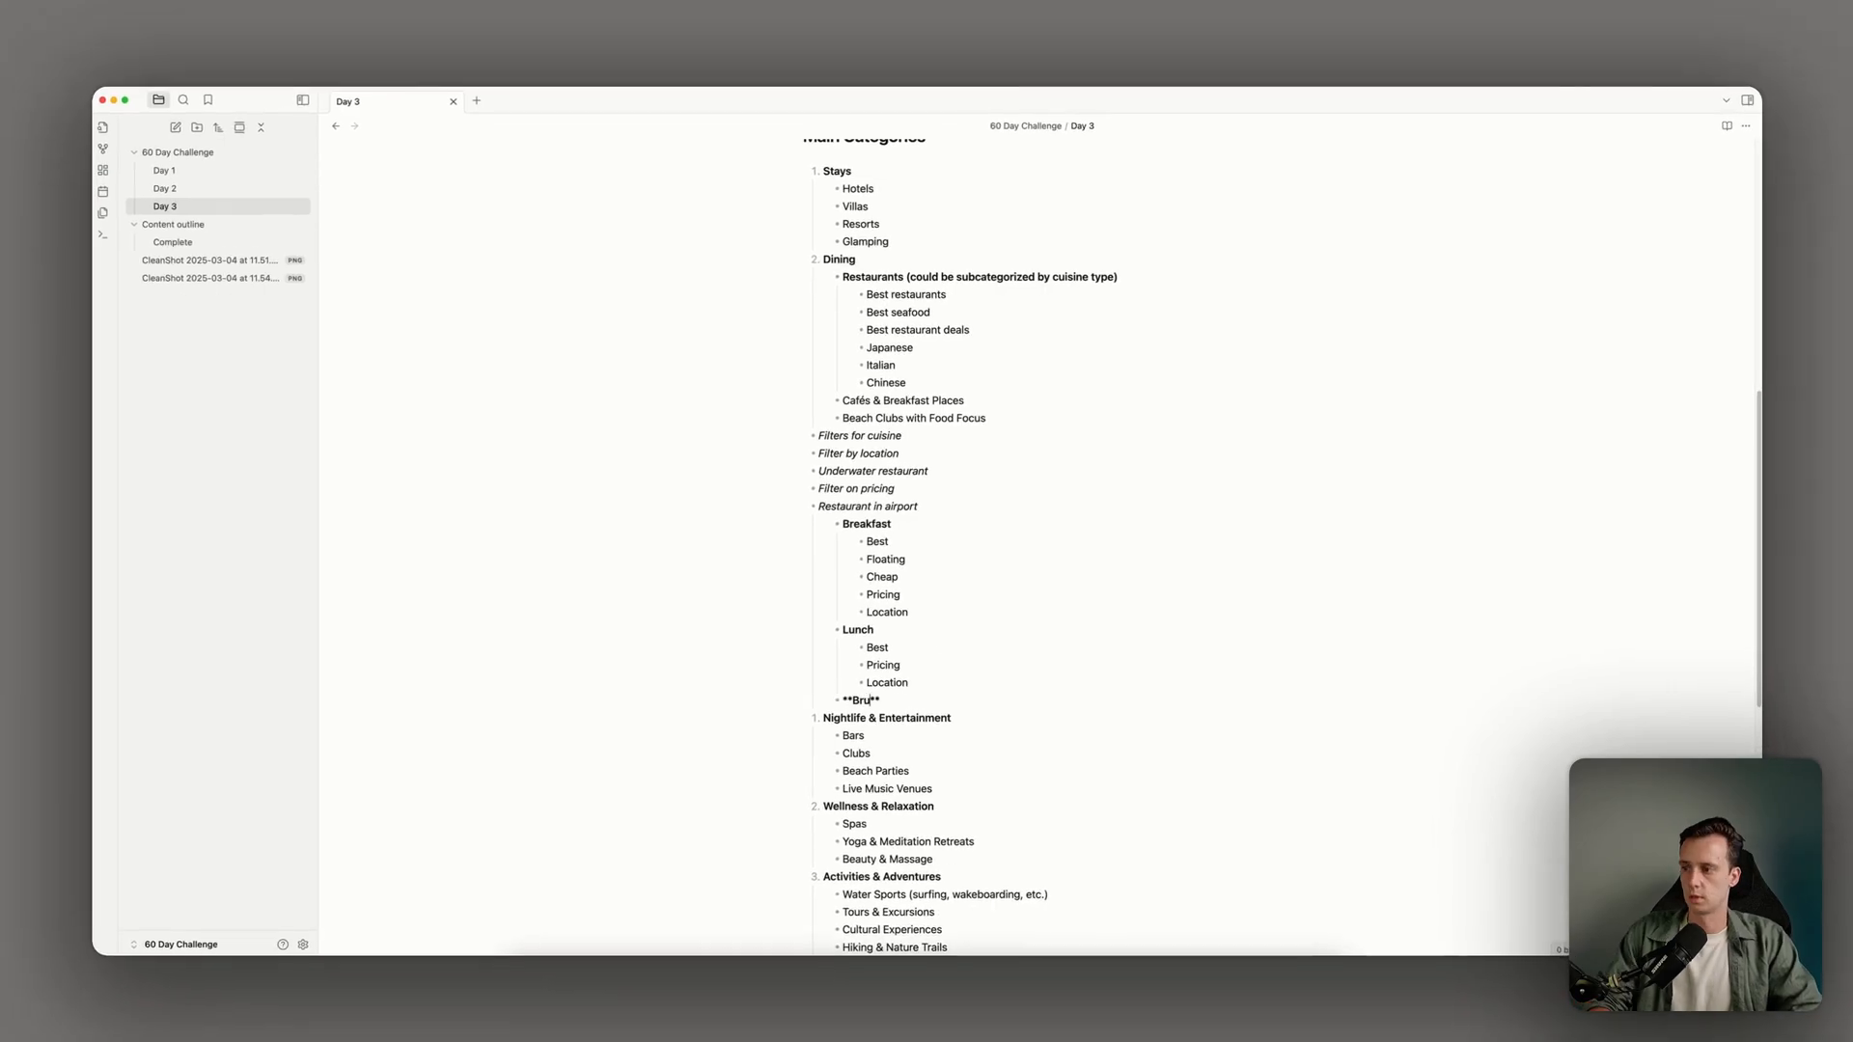
Add a bold "Brunch" bullet after the Lunch list in the note, with the sub-bullets "Sunday" and "Brunch club"
text(nch)
key(Return)
key(Tab)
text(Su)
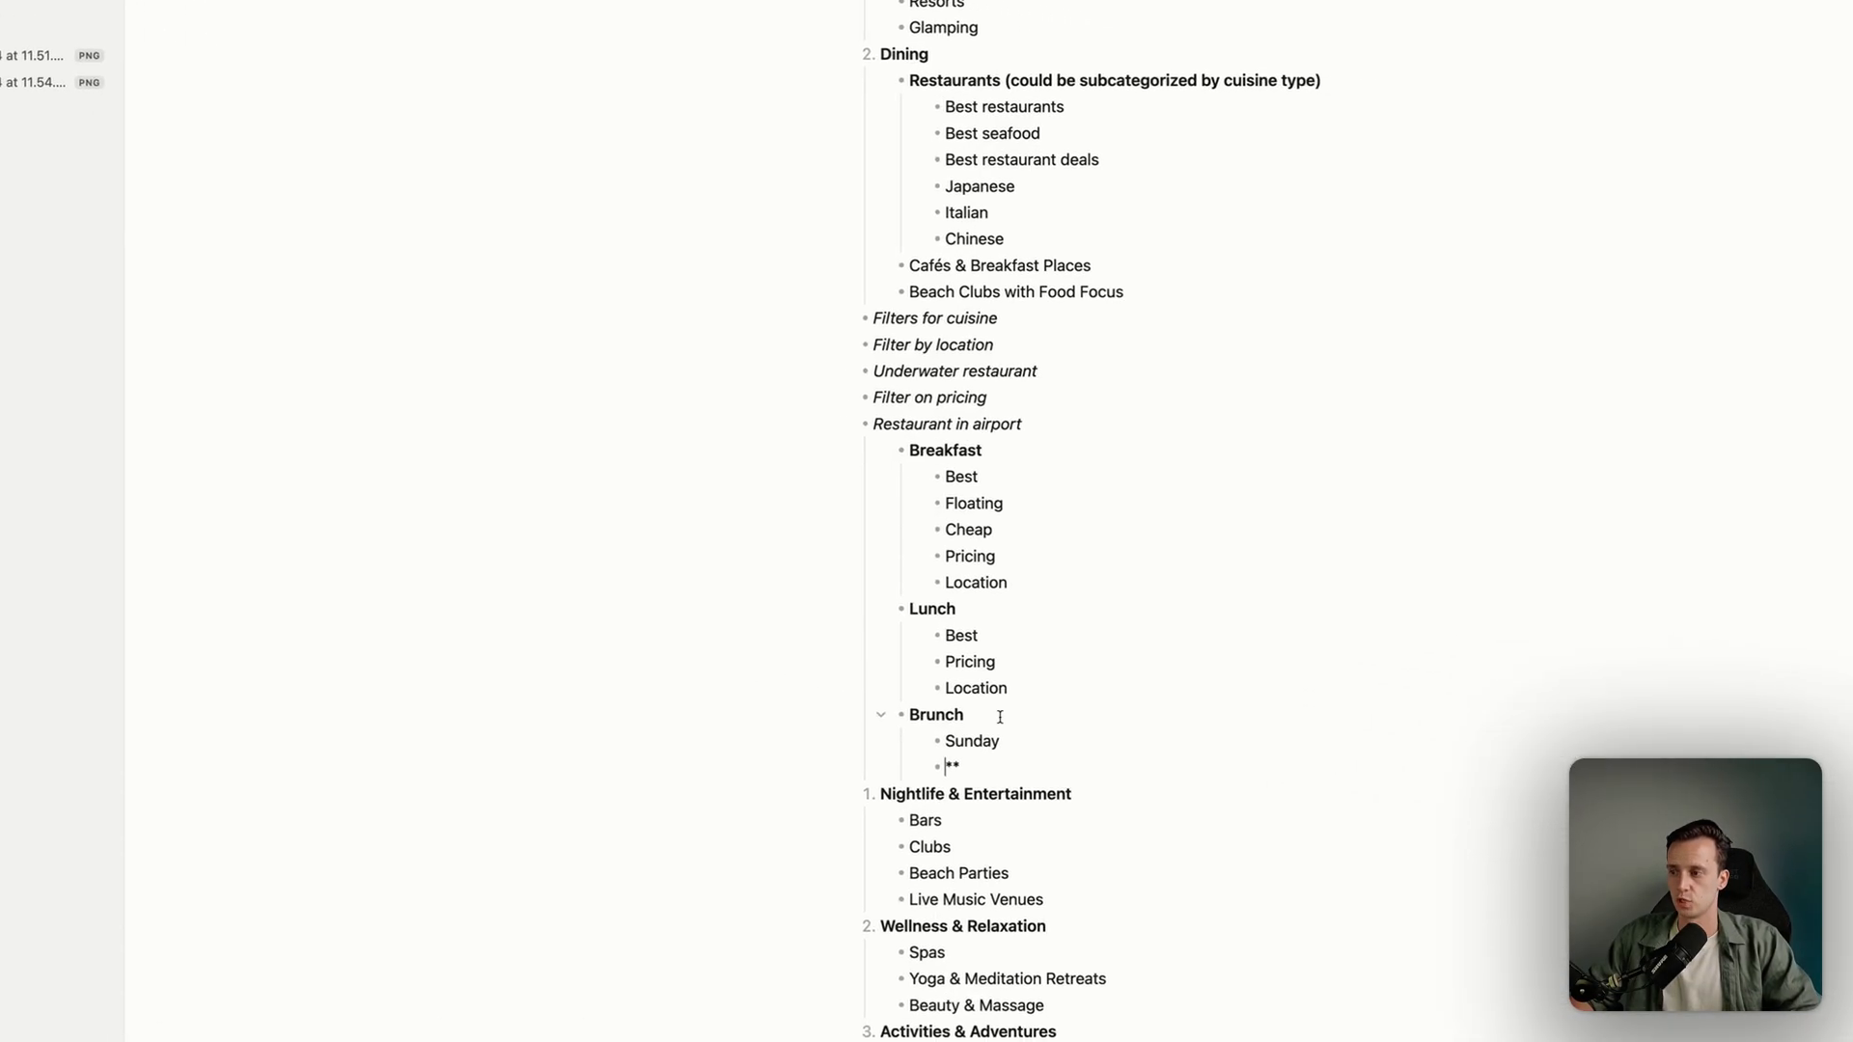
text(Brunch clu)
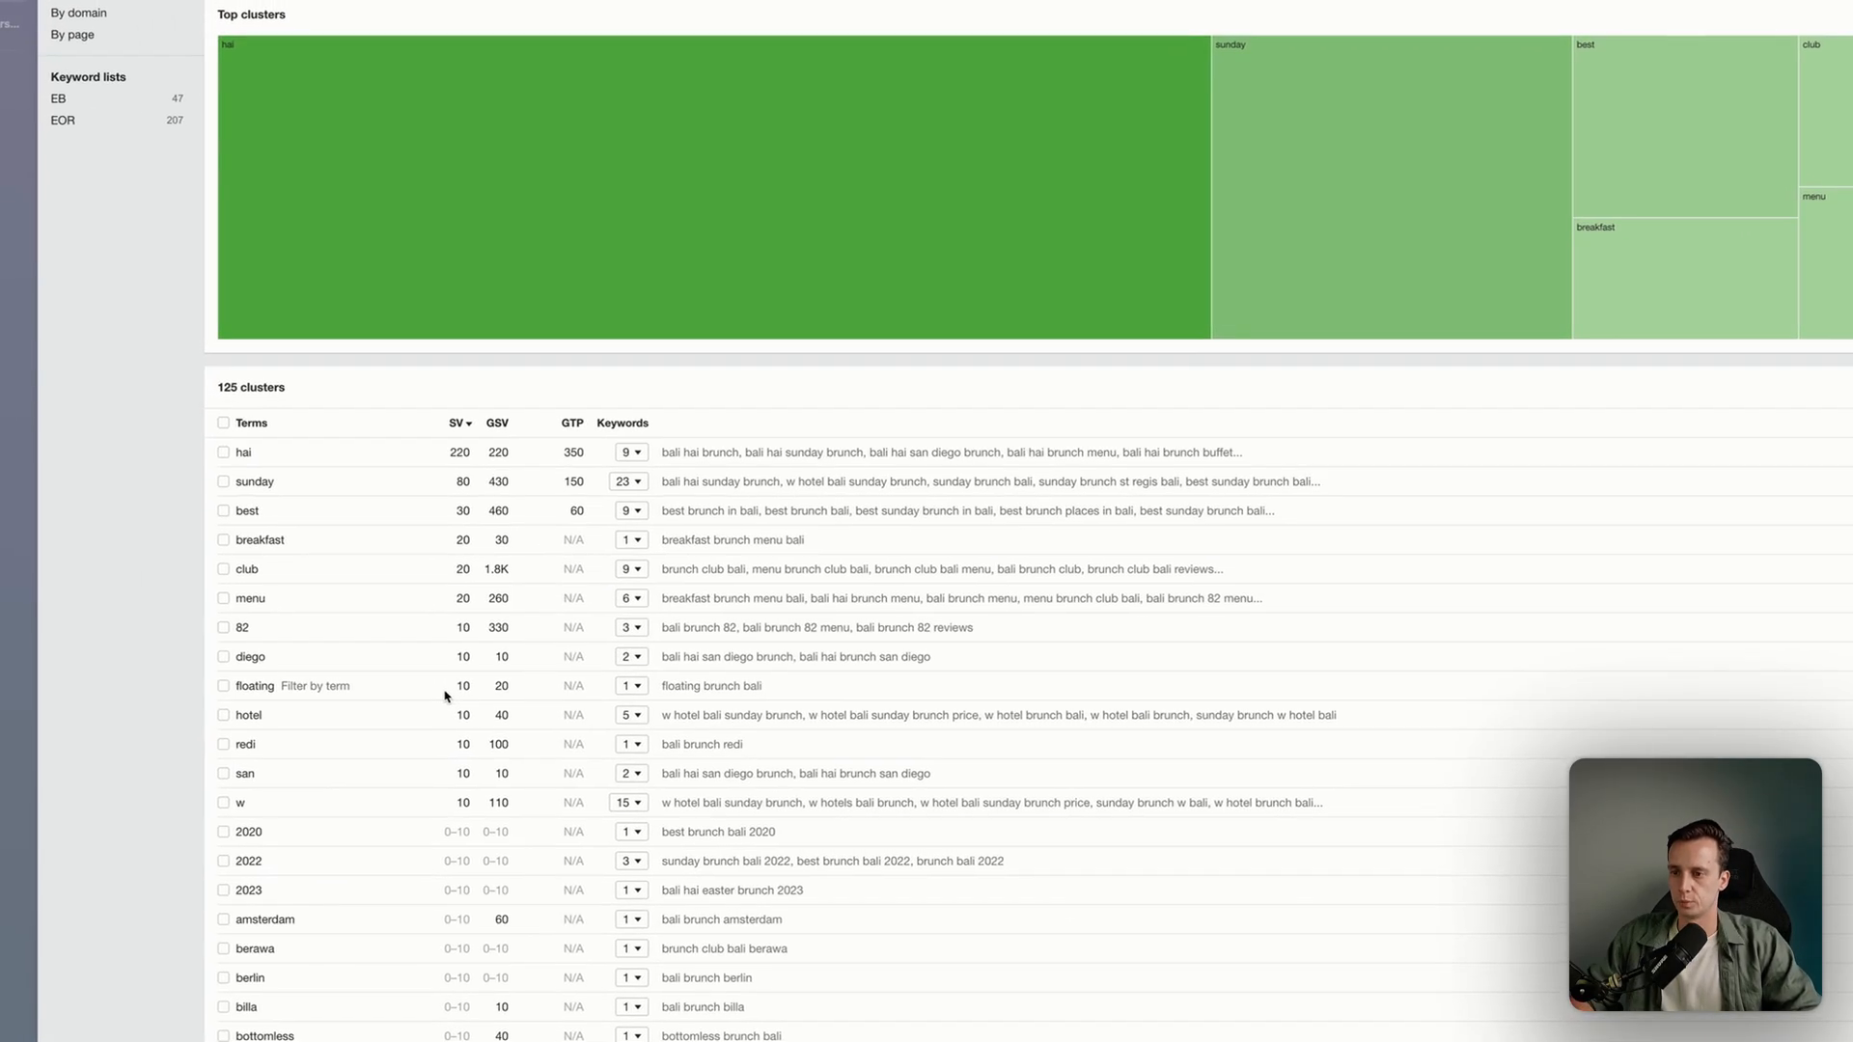
Using the remaining brunch clusters, extend the note's Brunch list with "bottomless", "Location", "Floating", "Champagne", Christmas and "Hotel chains"
scroll(487, 666, down, 3)
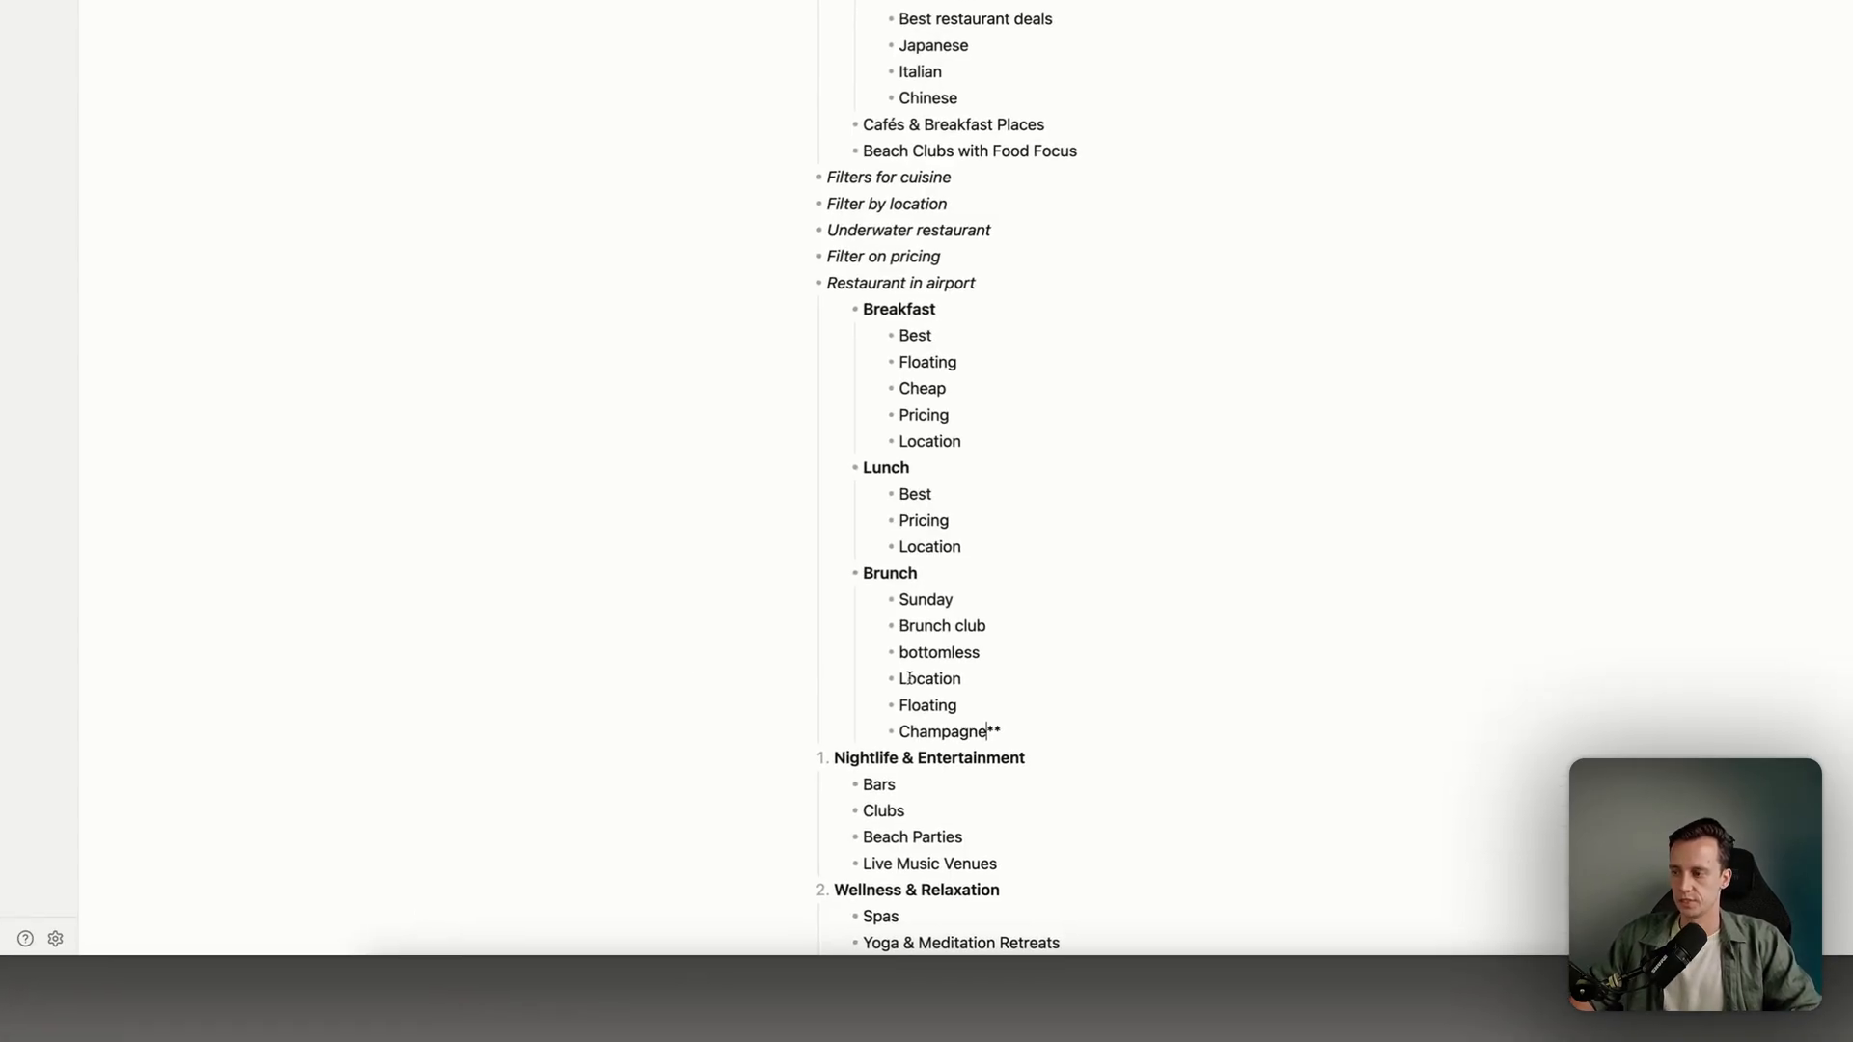
key(Return)
text(Christmas)
key(Return)
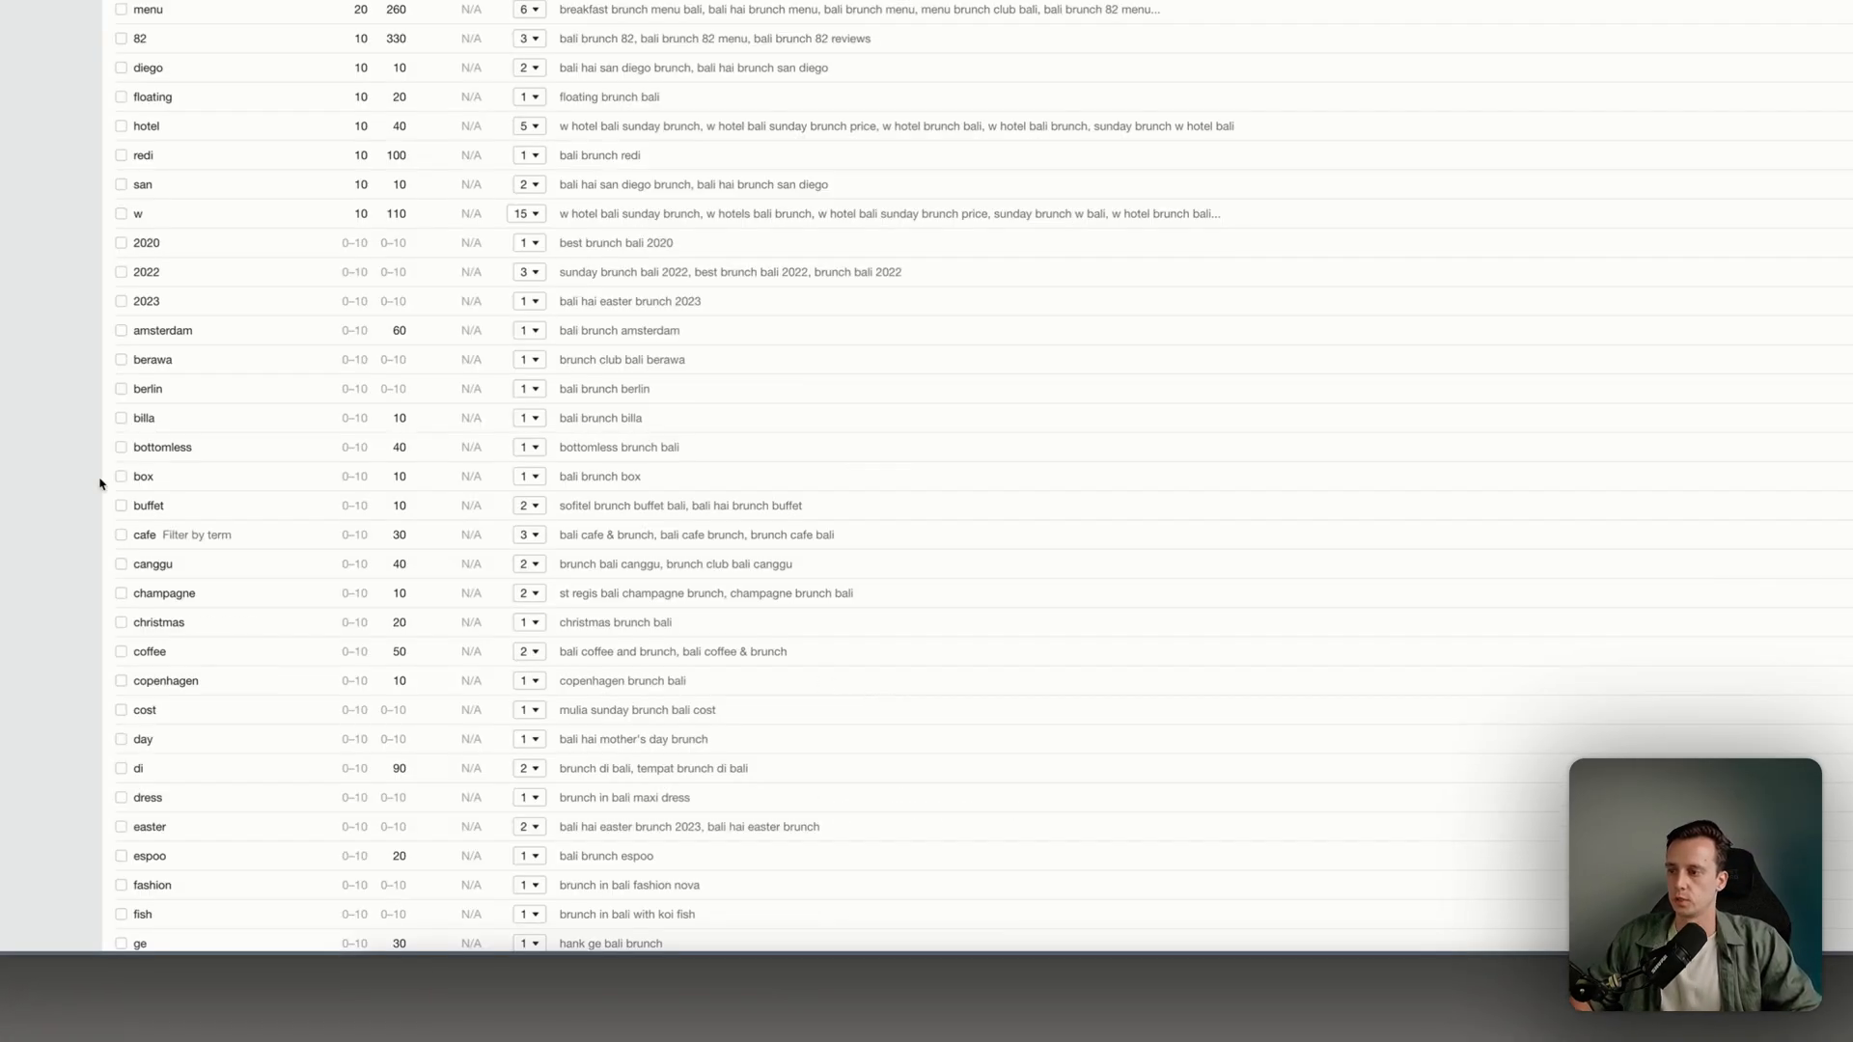
scroll(327, 500, down, 5)
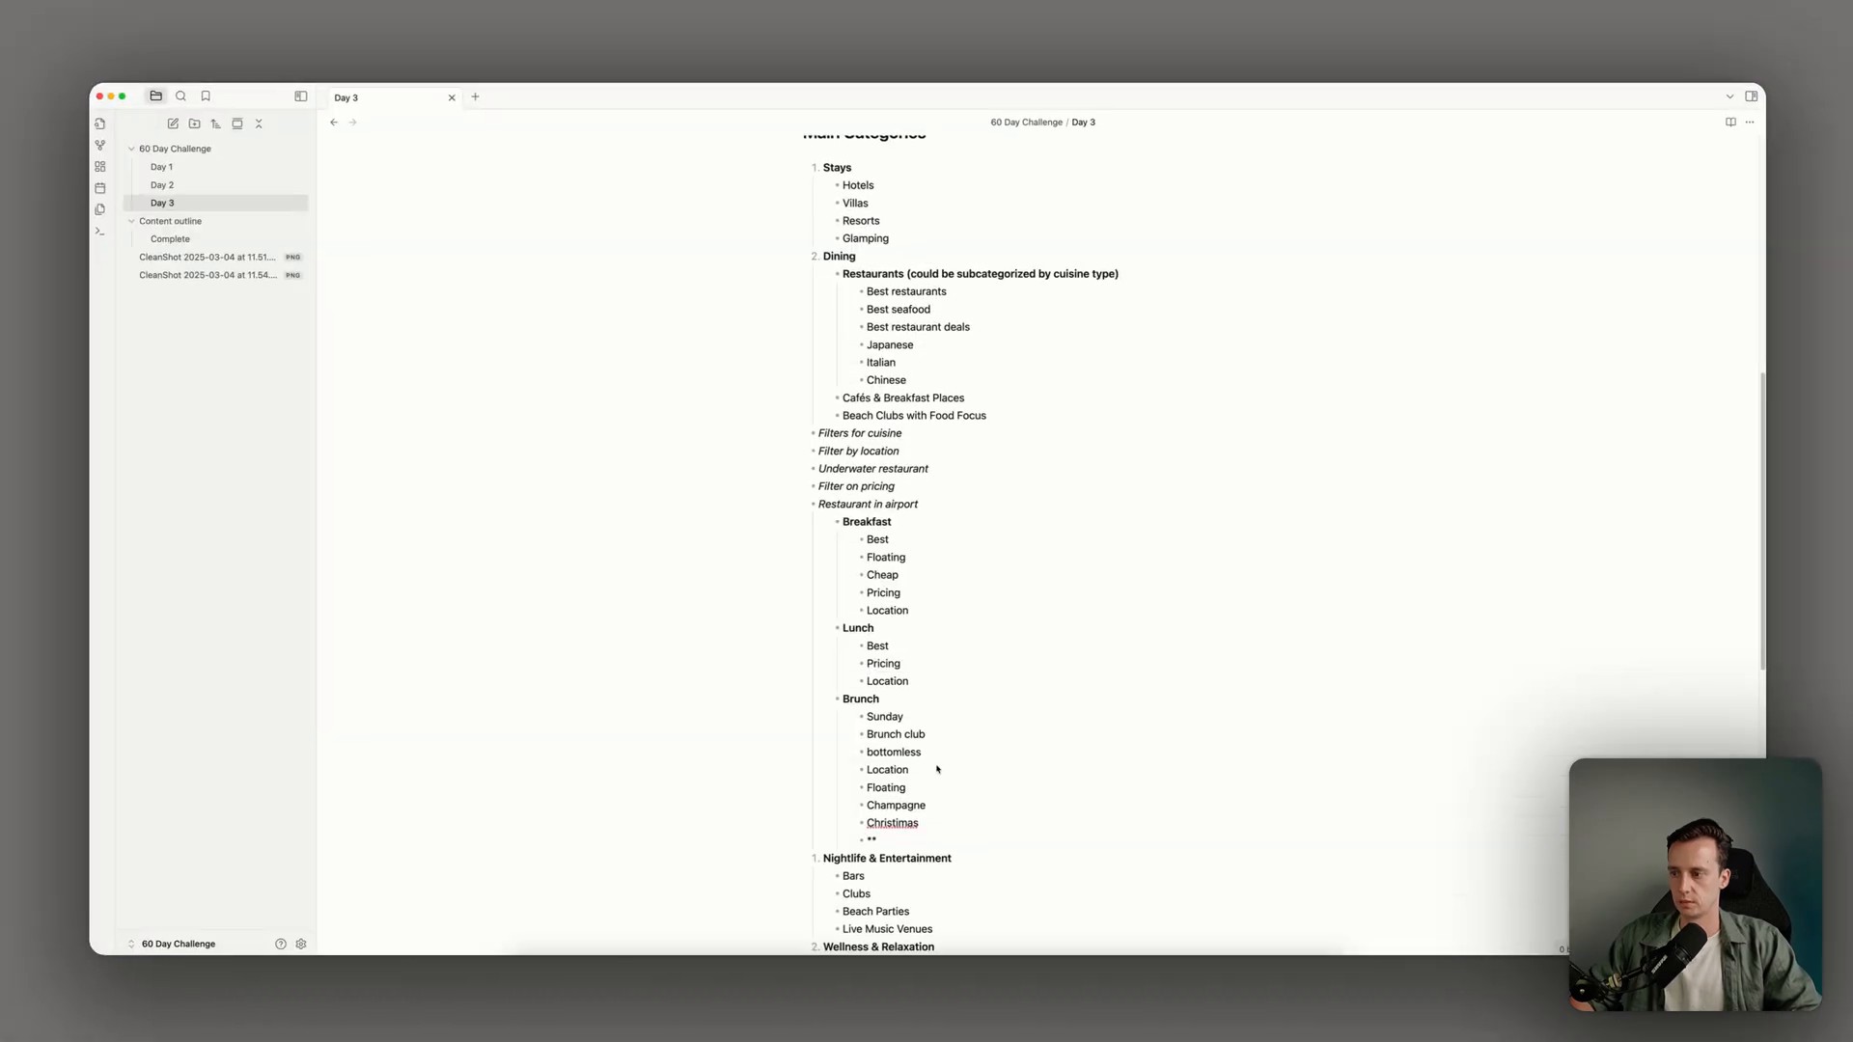
text(Hotel chains**)
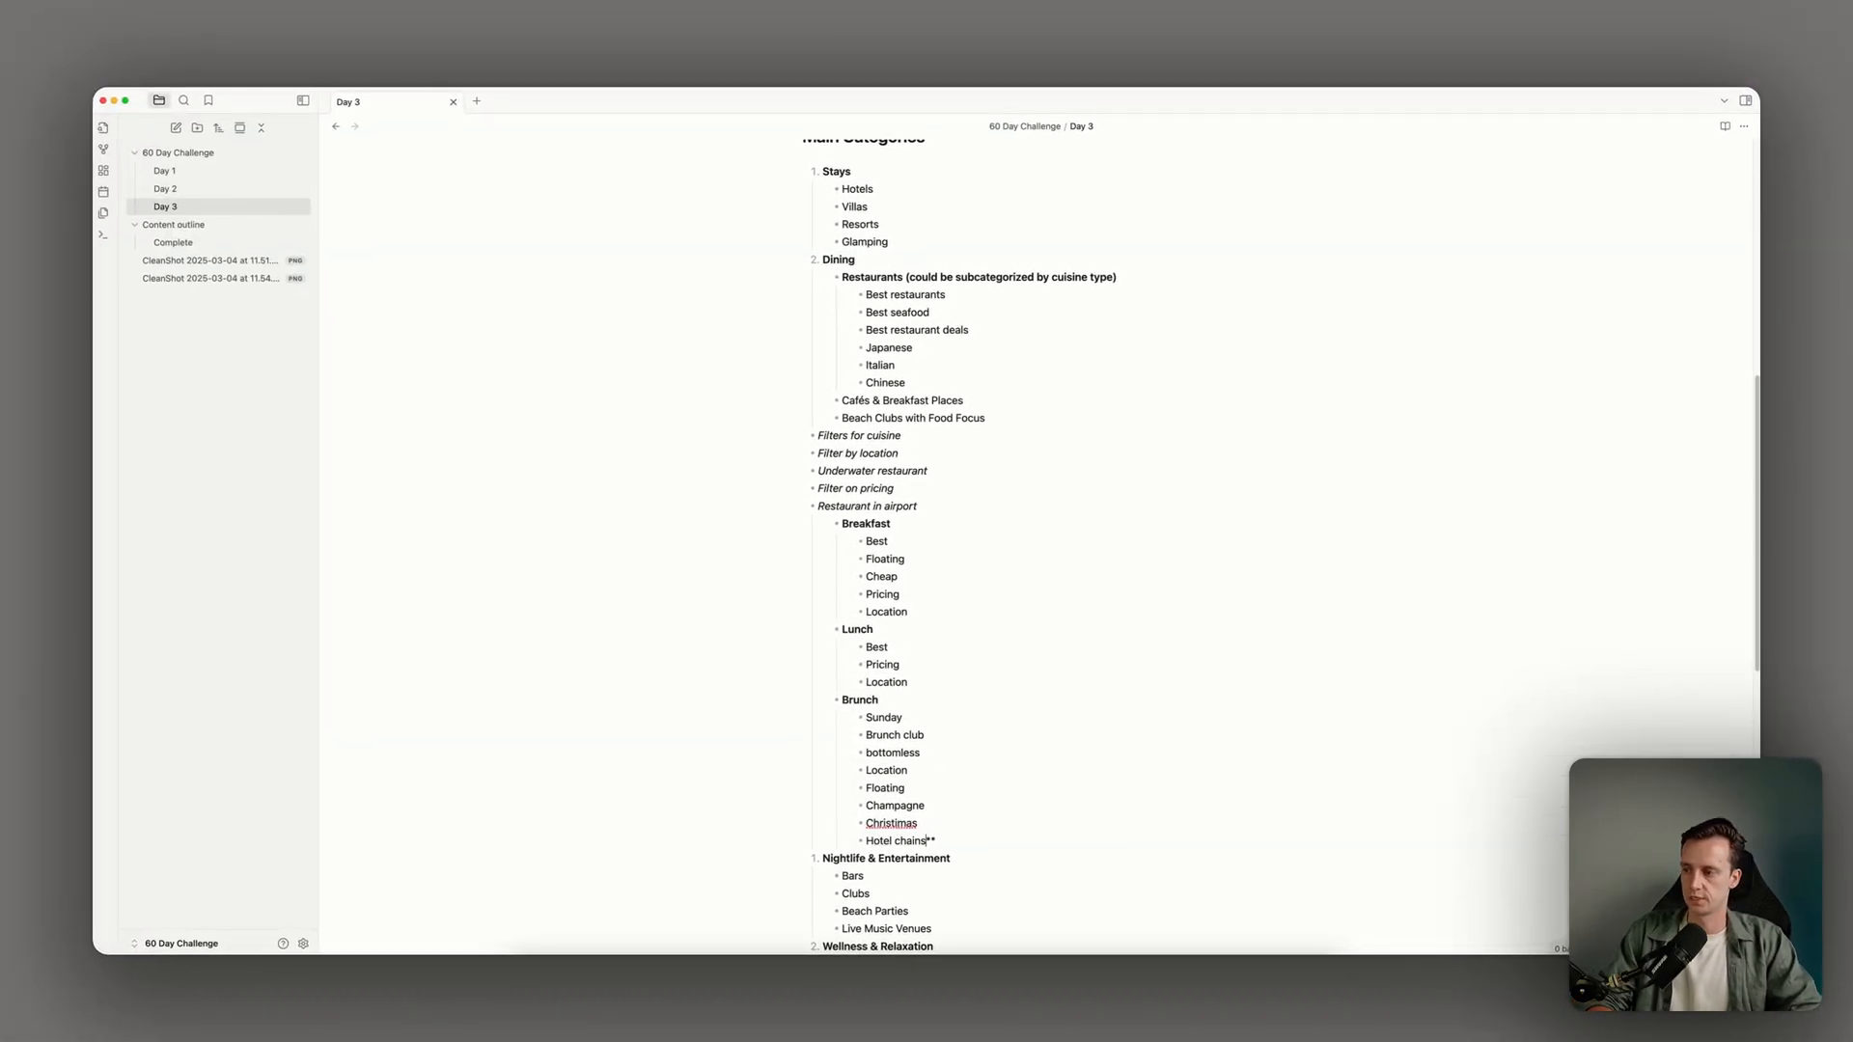
Correct the misspelled bullet above "Hotel chains" to "Christmas"
double_click(890, 823)
text(Christmas)
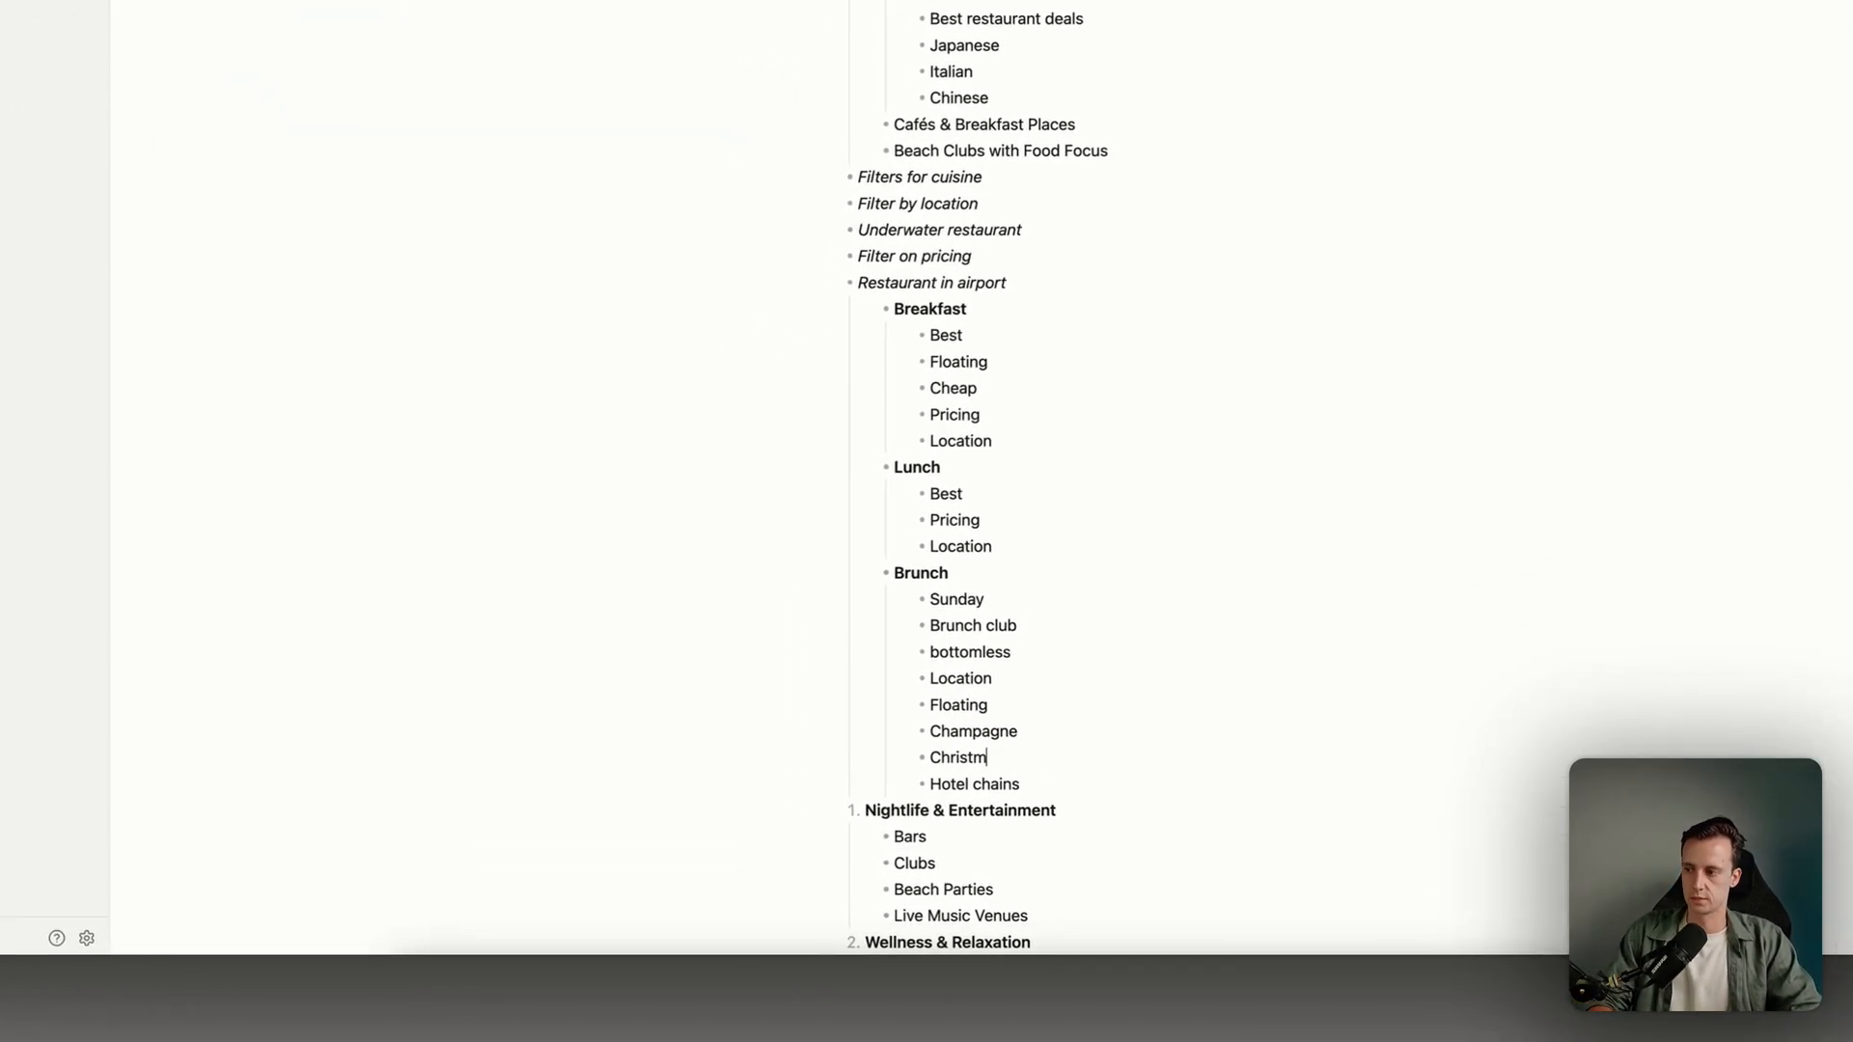
click(1051, 787)
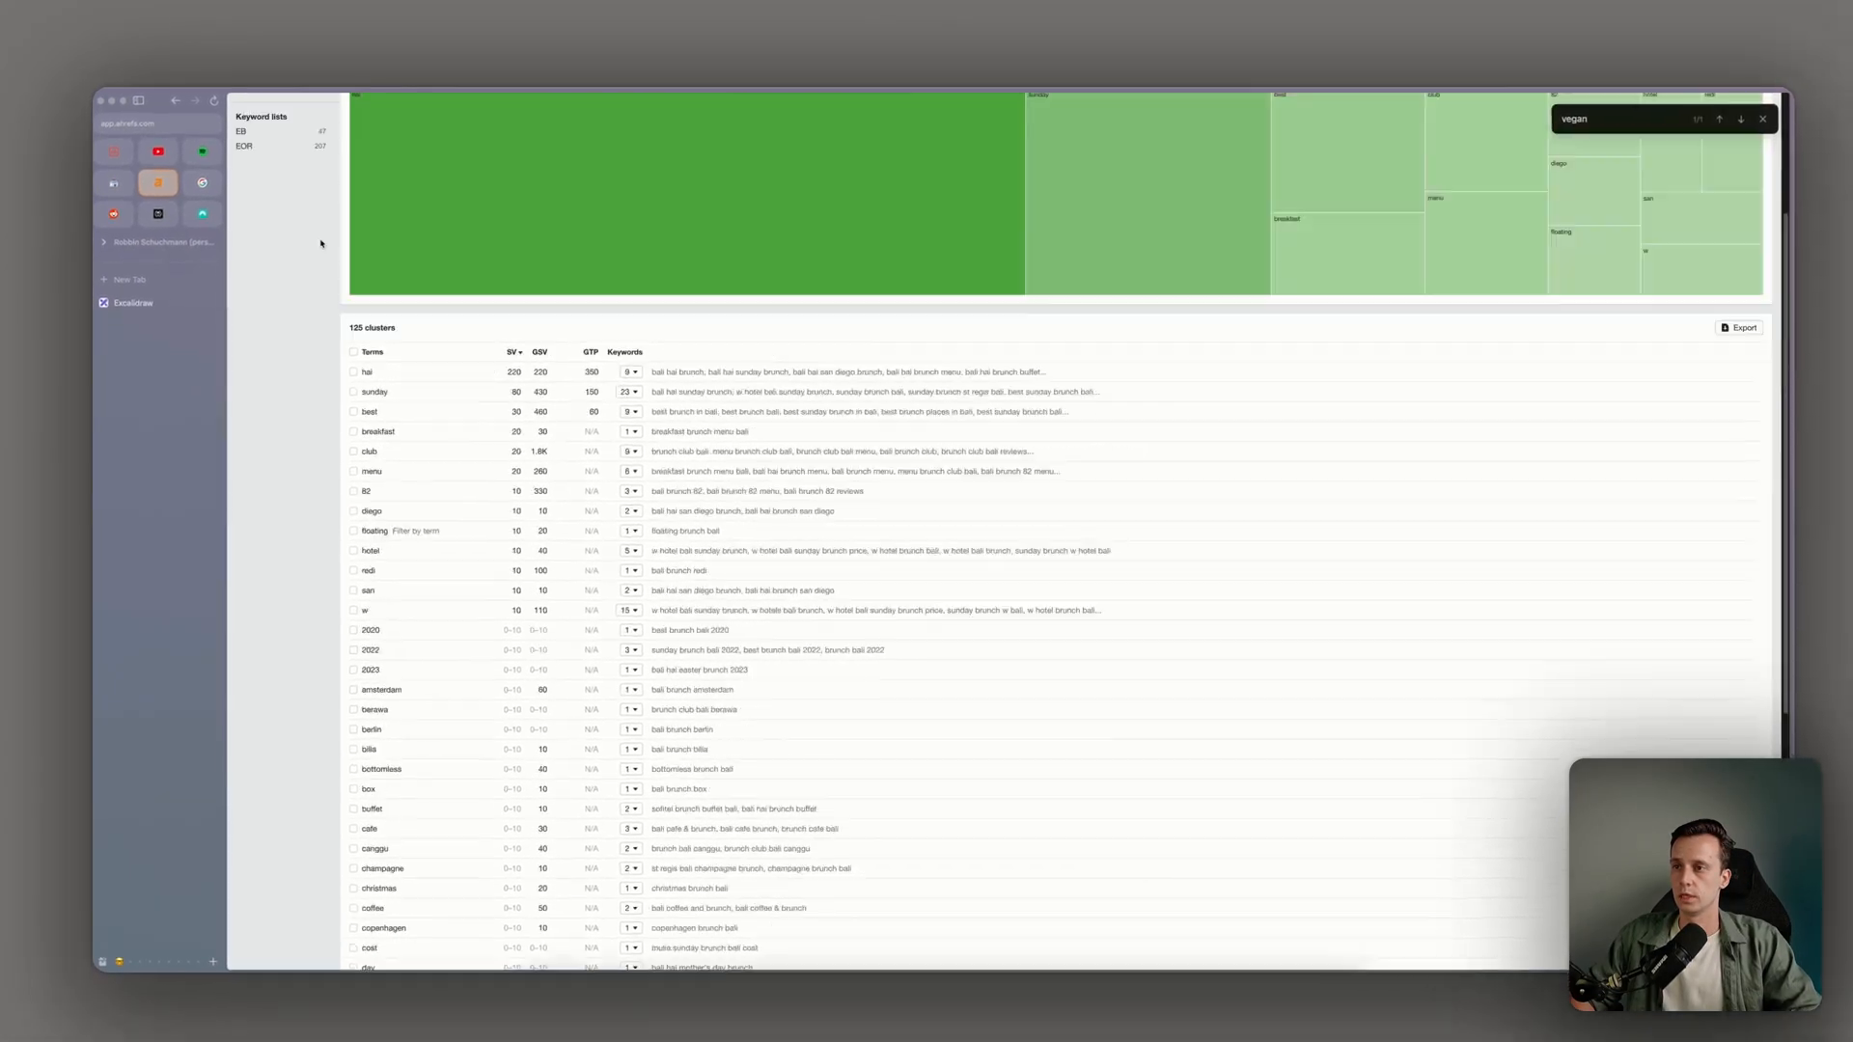
Look up the term clusters for "dinner bali" in Ahrefs
scroll(321, 243, up, 4)
double_click(244, 133)
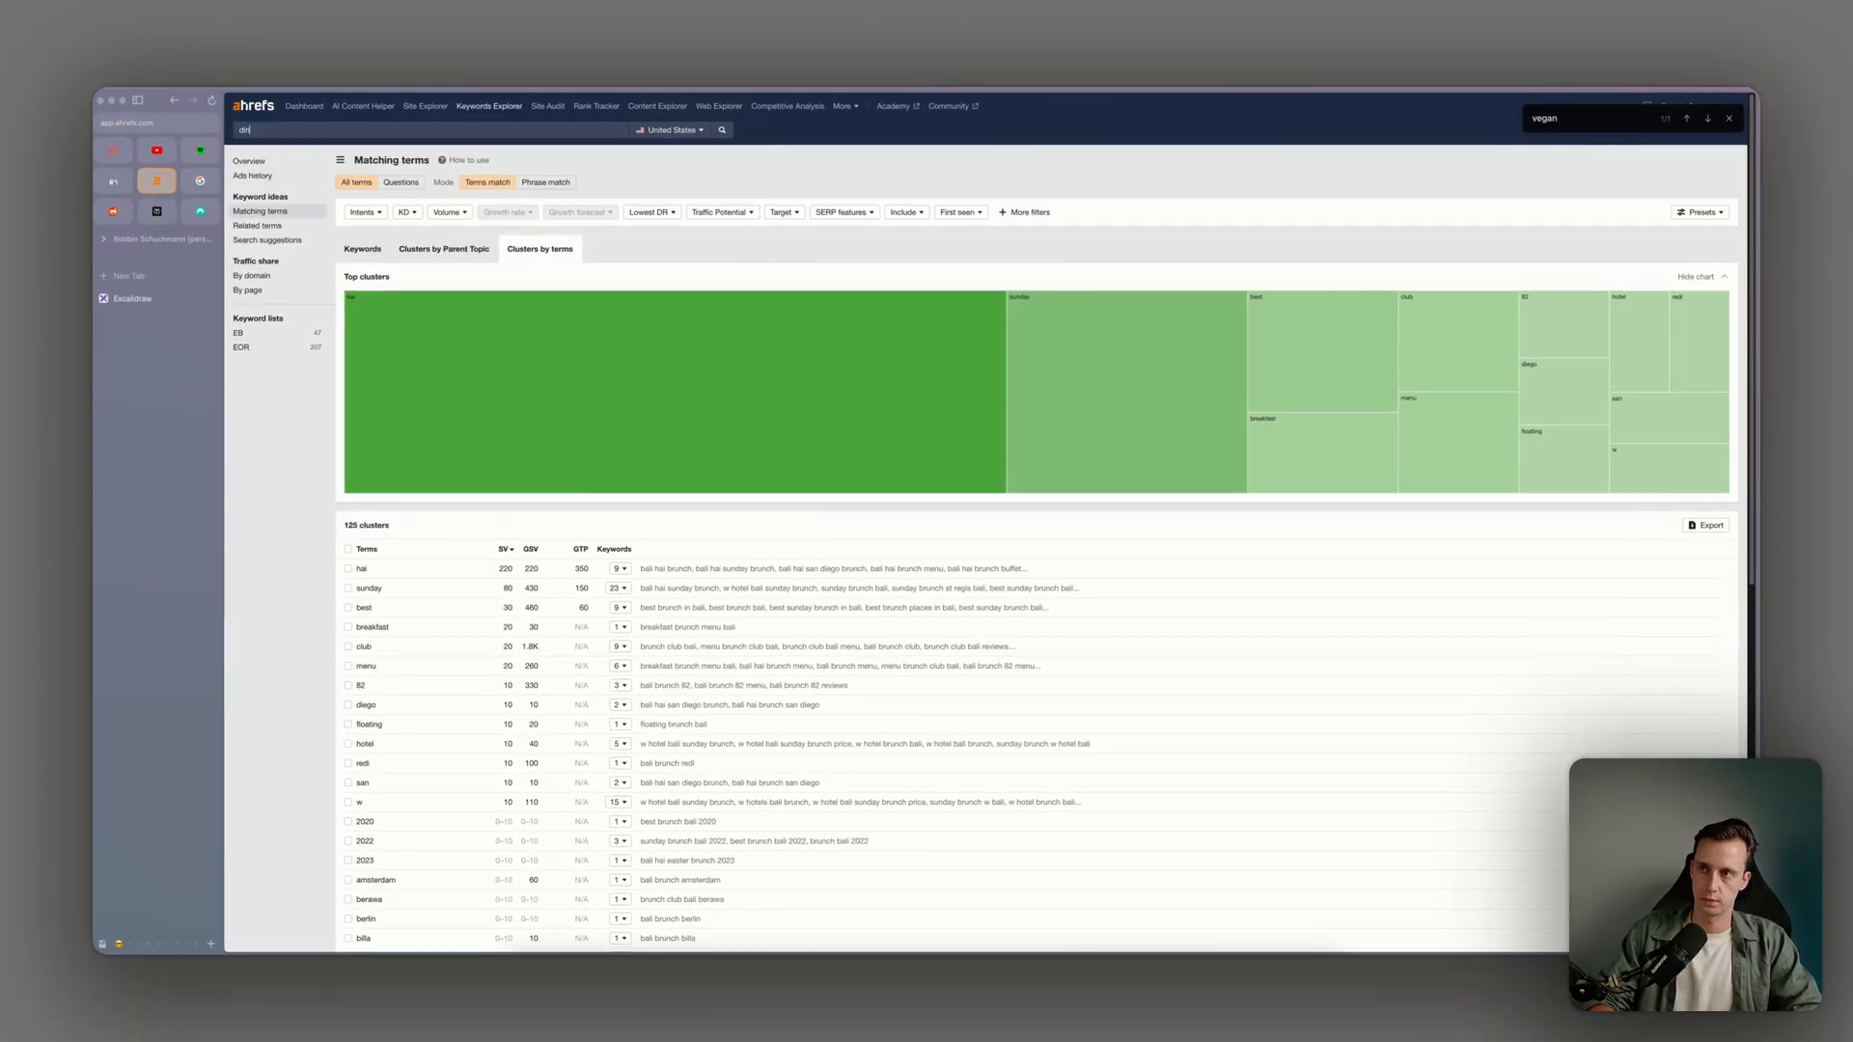
text(dinner bali)
key(Return)
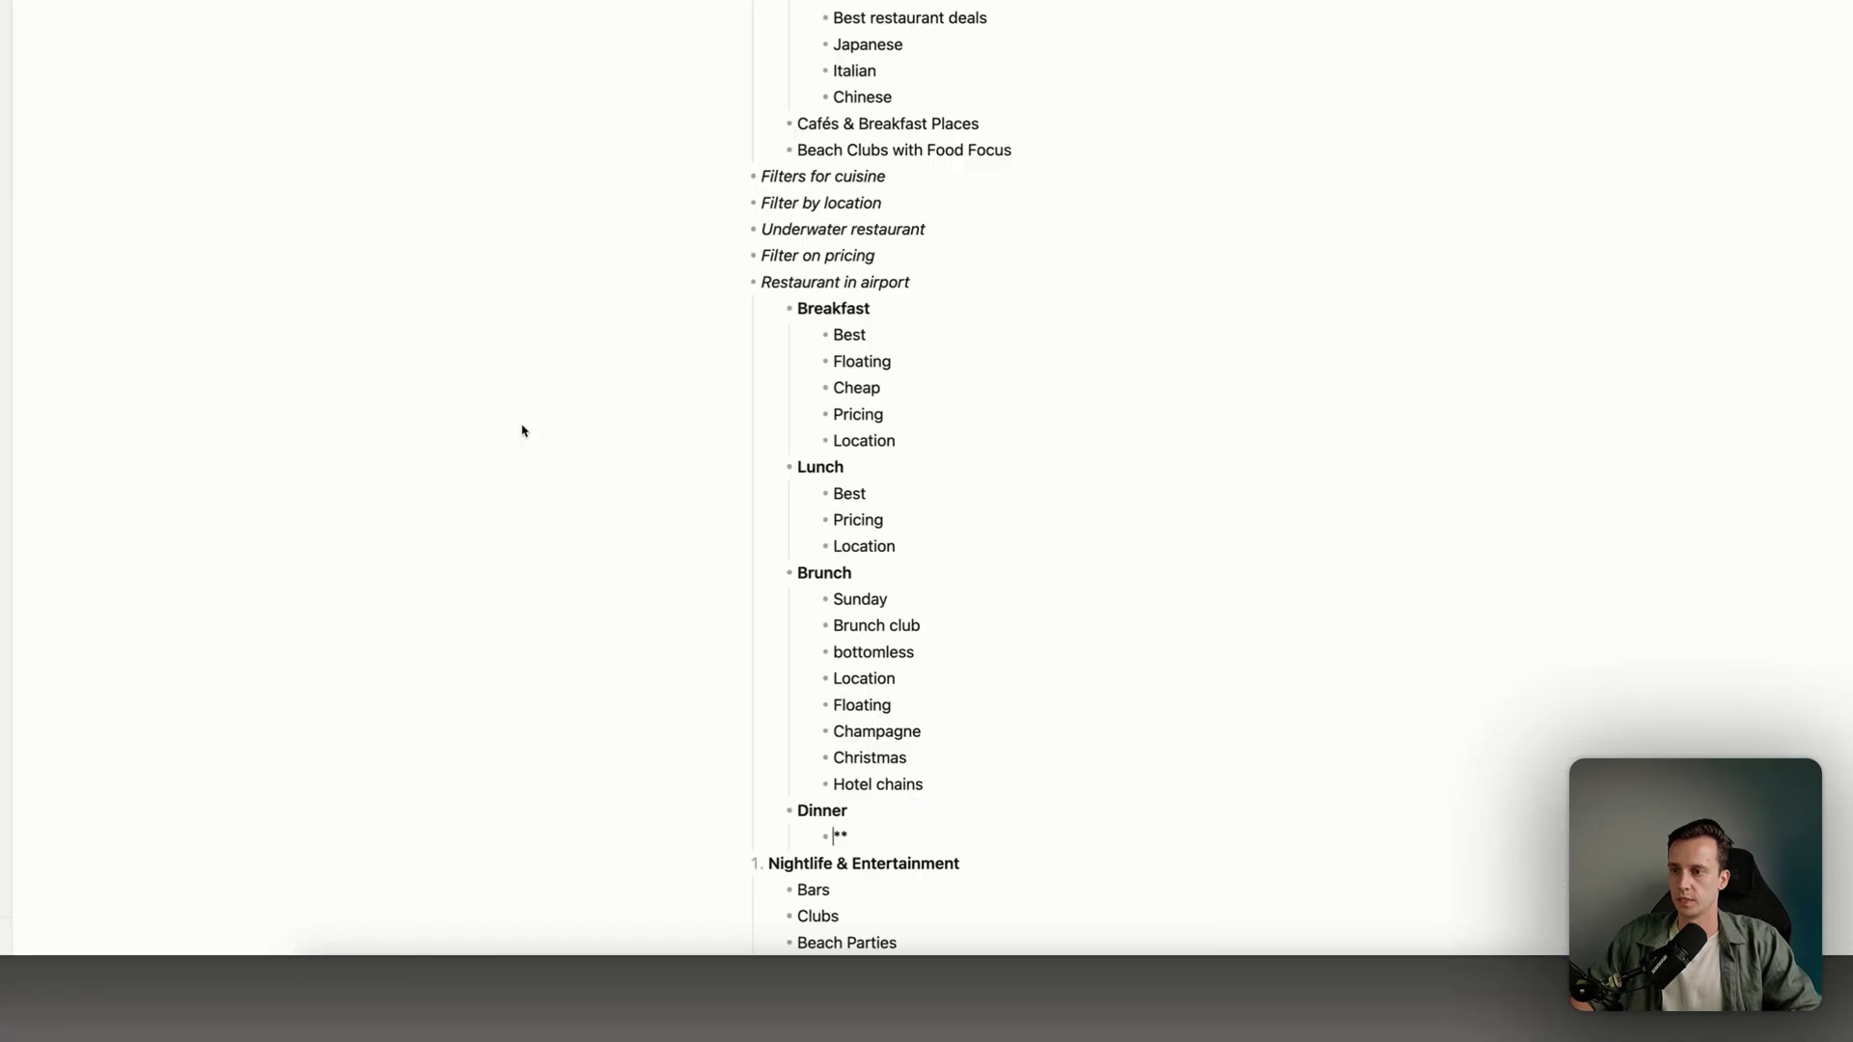
Under a bold "Dinner" bullet after the Brunch list, add "Romantic", "Cruise", "Sunset", "Candle", "Beach", "Private" and a location entry
scroll(952, 830, down, 1)
key(Delete)
key(Delete)
text(Romantic)
key(Return)
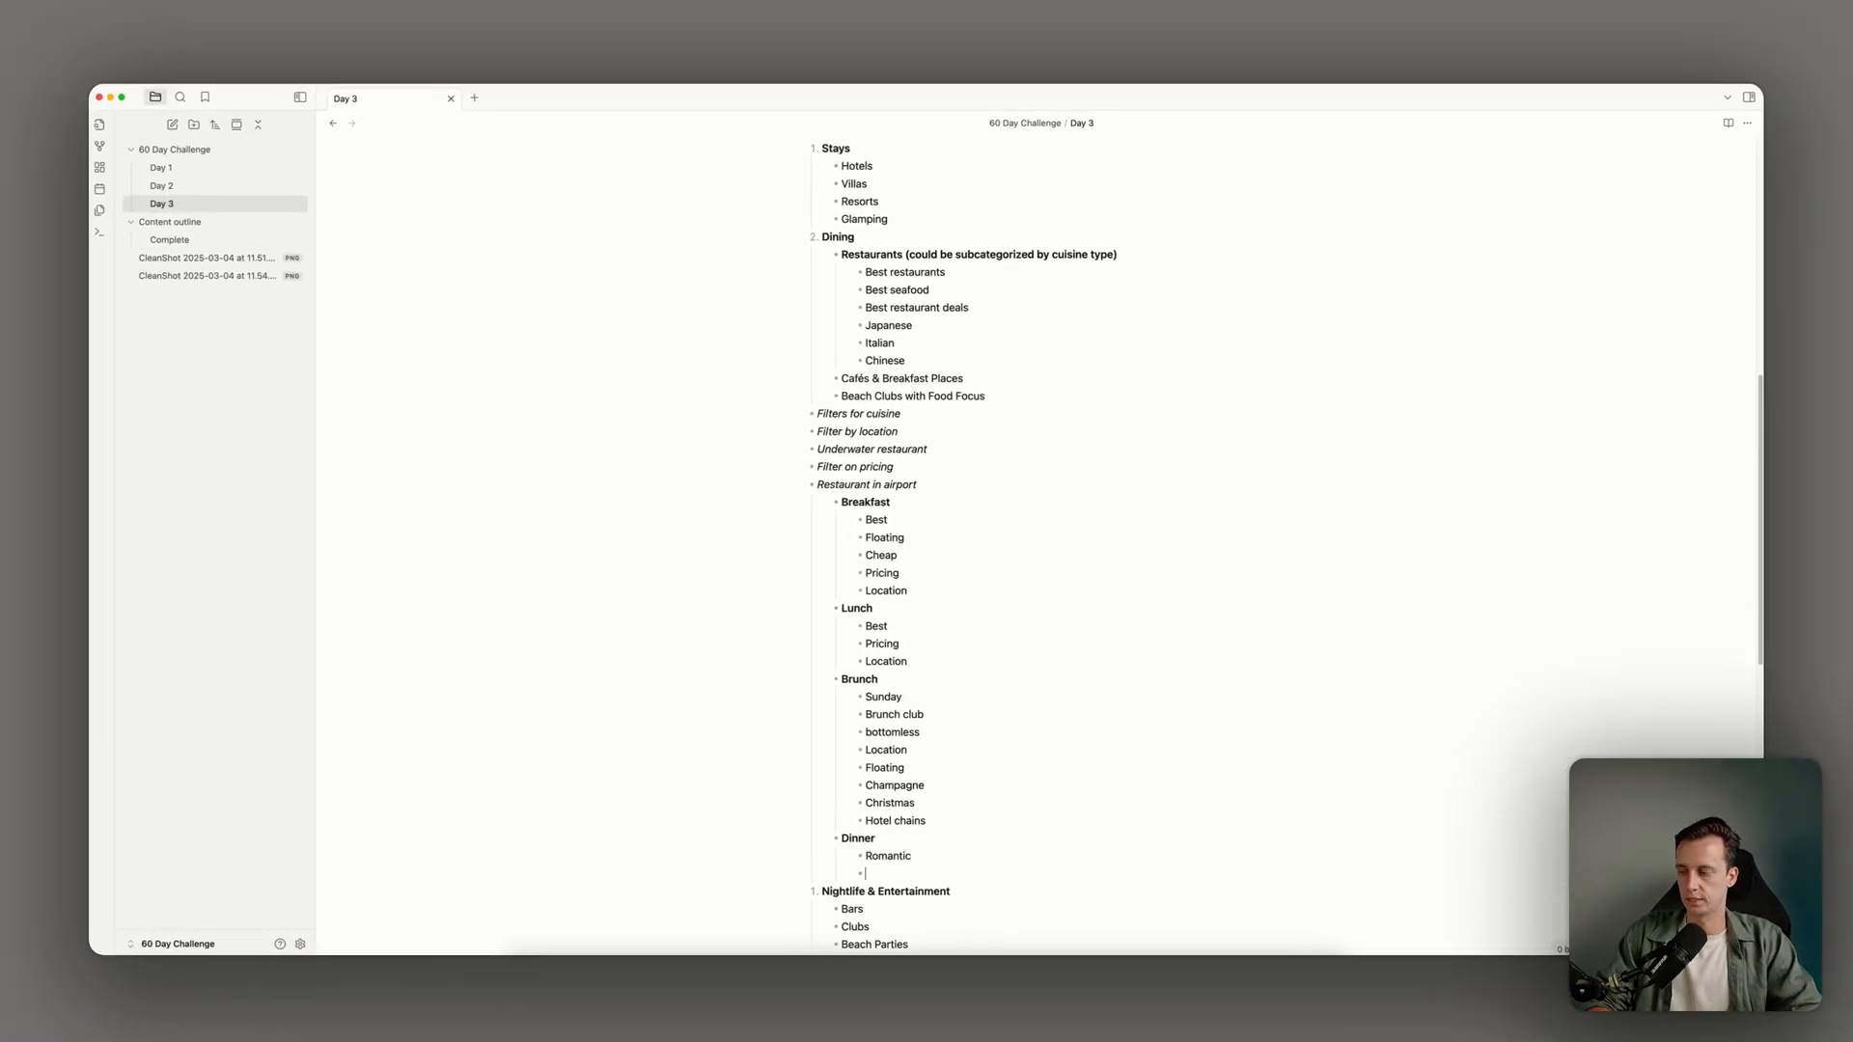
text(Cruise)
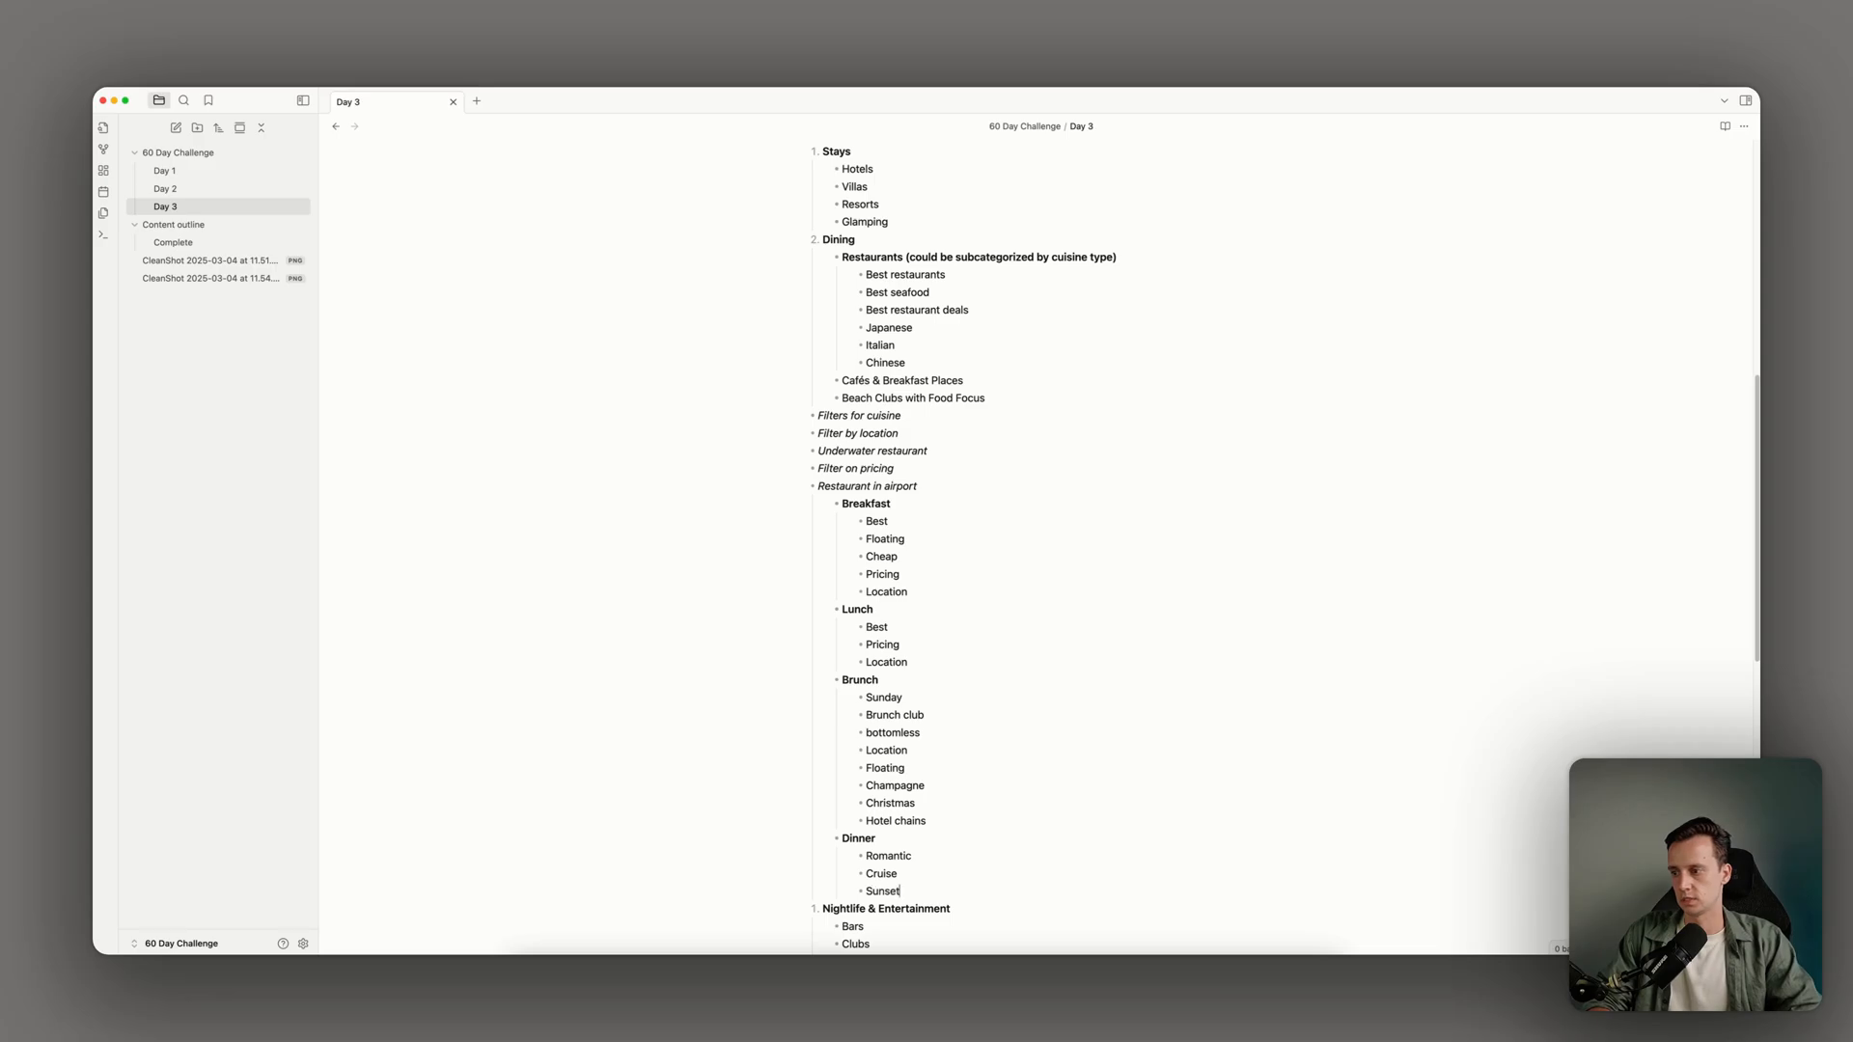
text(Candle)
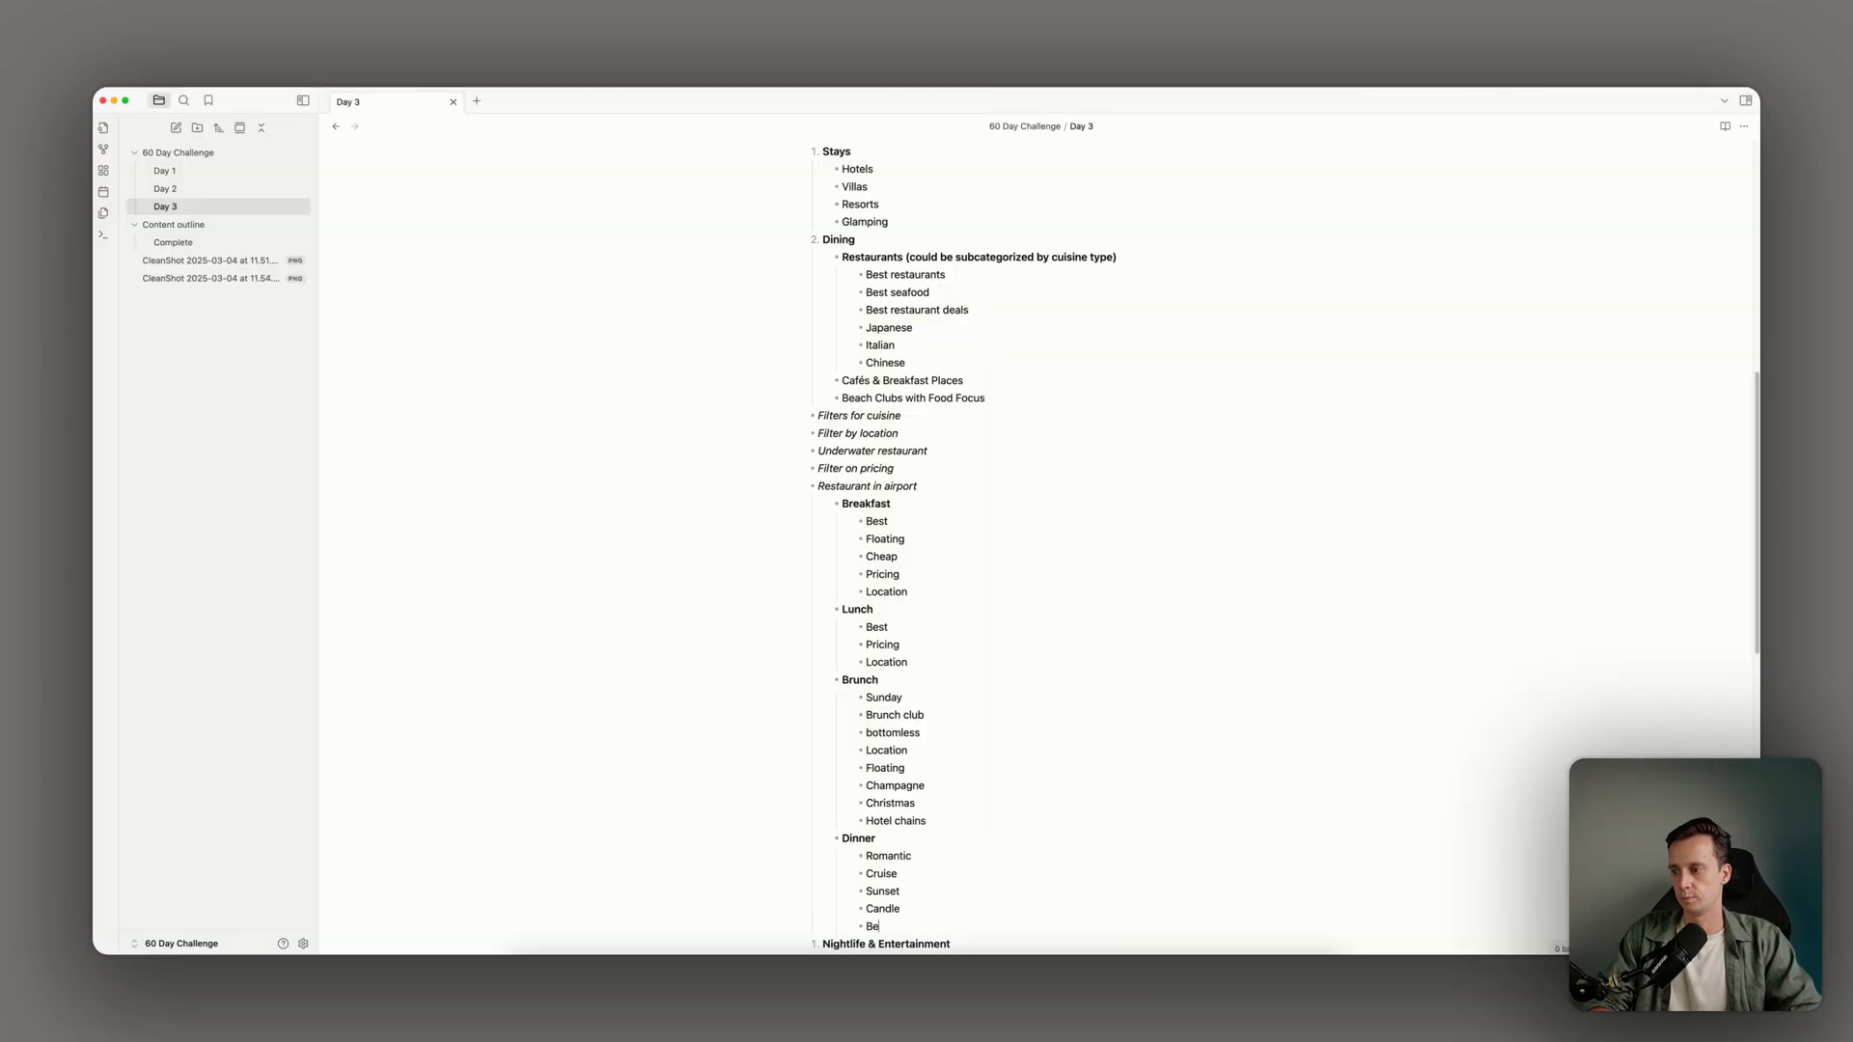
text(Priv)
text(ate)
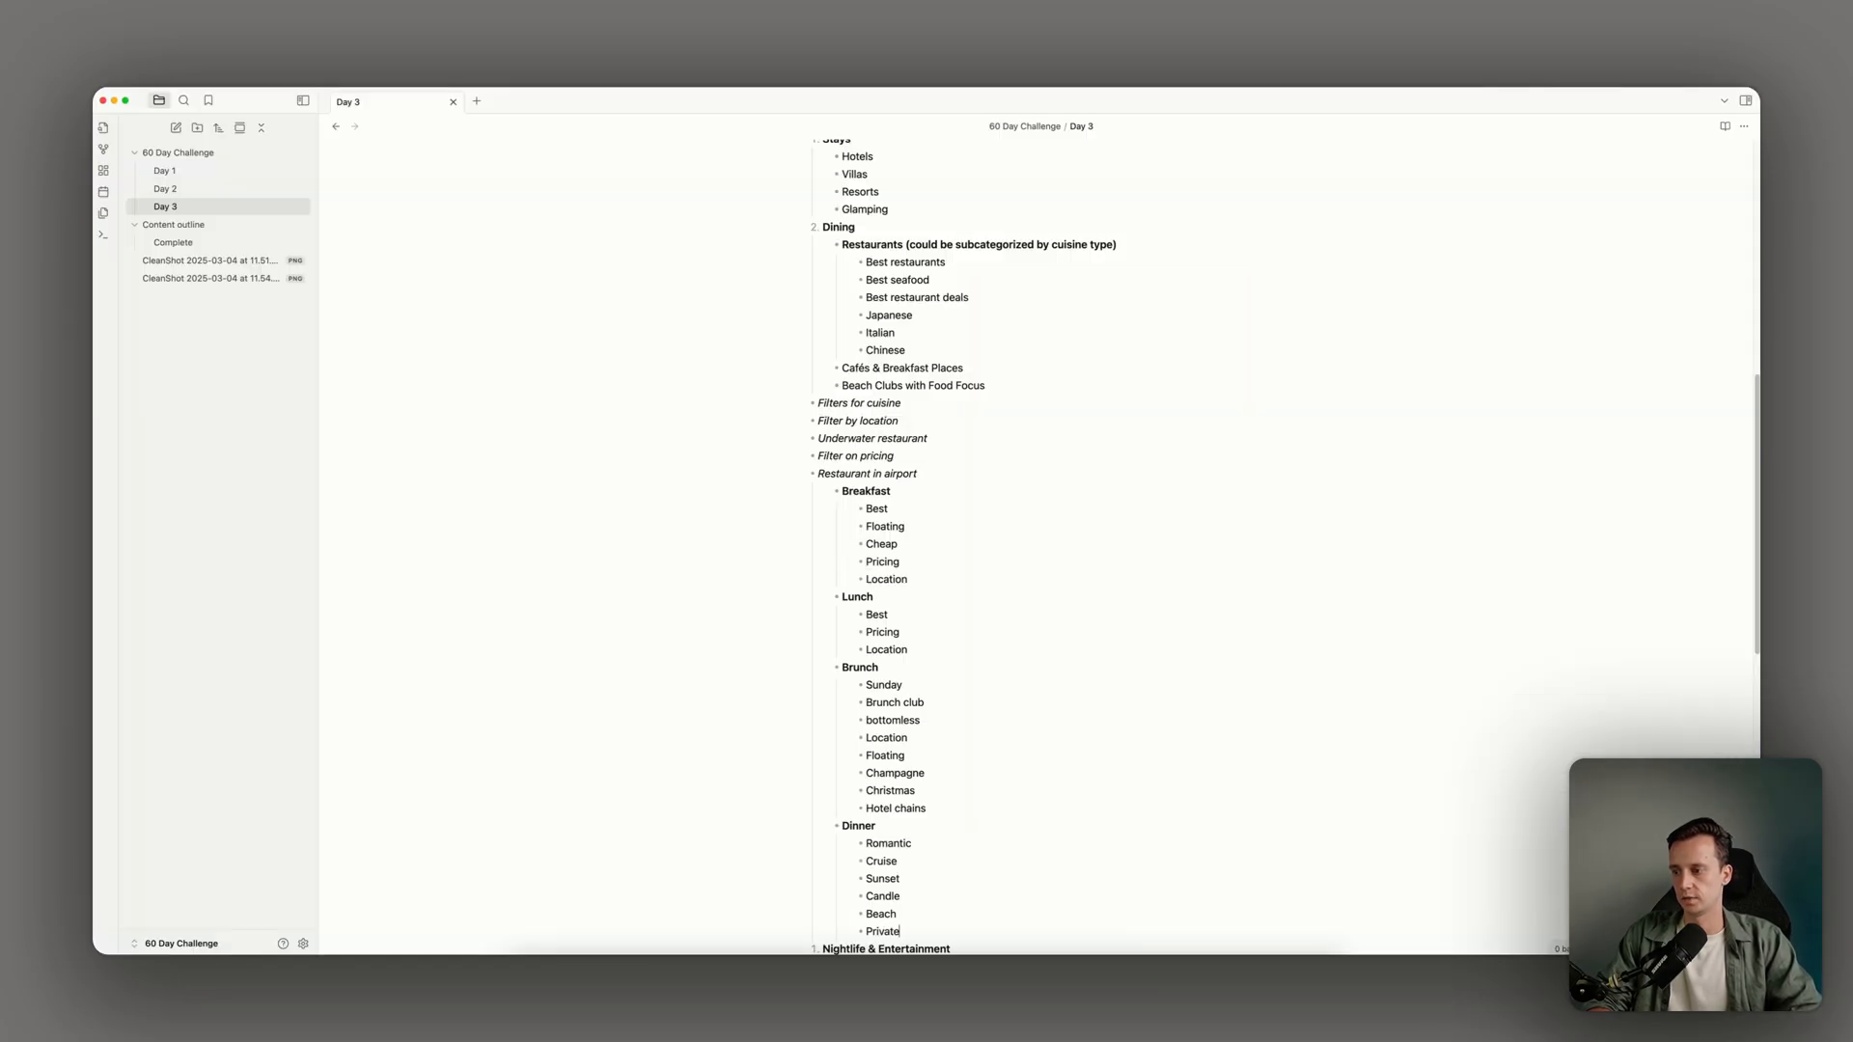
key(Return)
text(Loc)
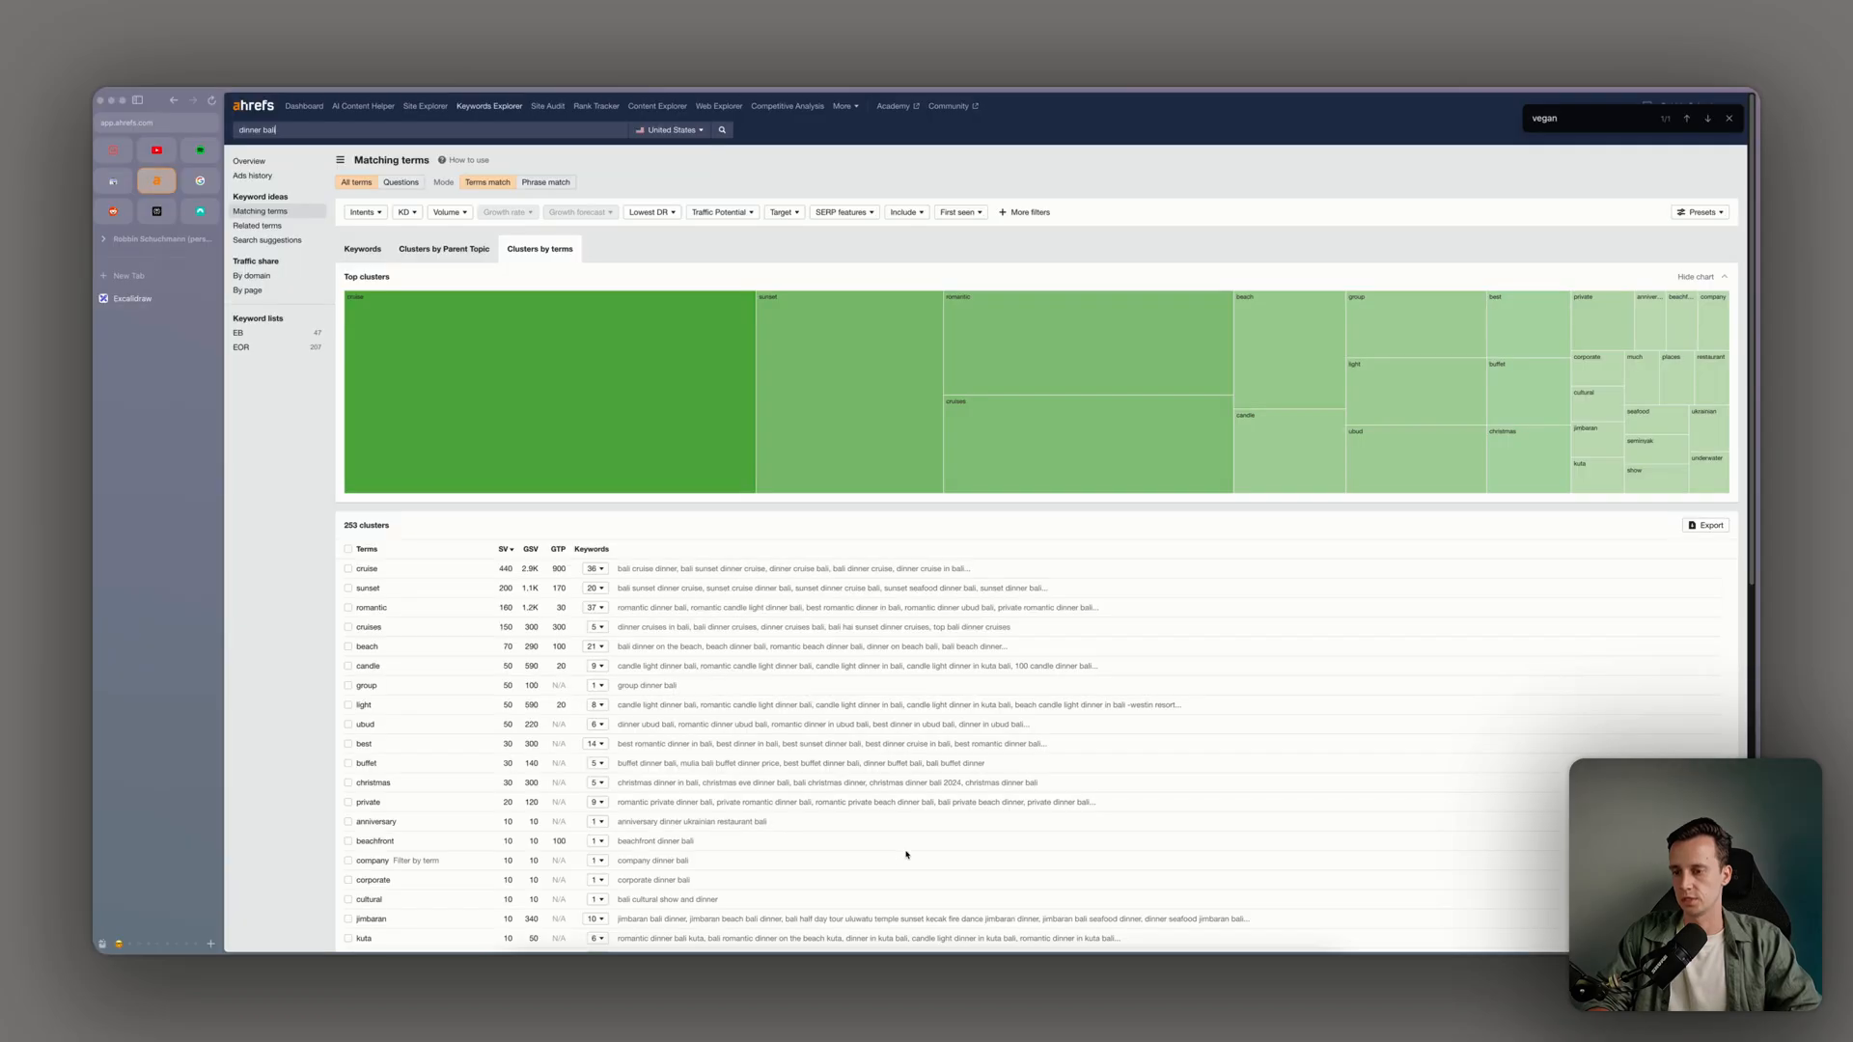
Complete the "Location" entry in the note's Dinner list and add "Company" and "Corporate" below it
text(ation)
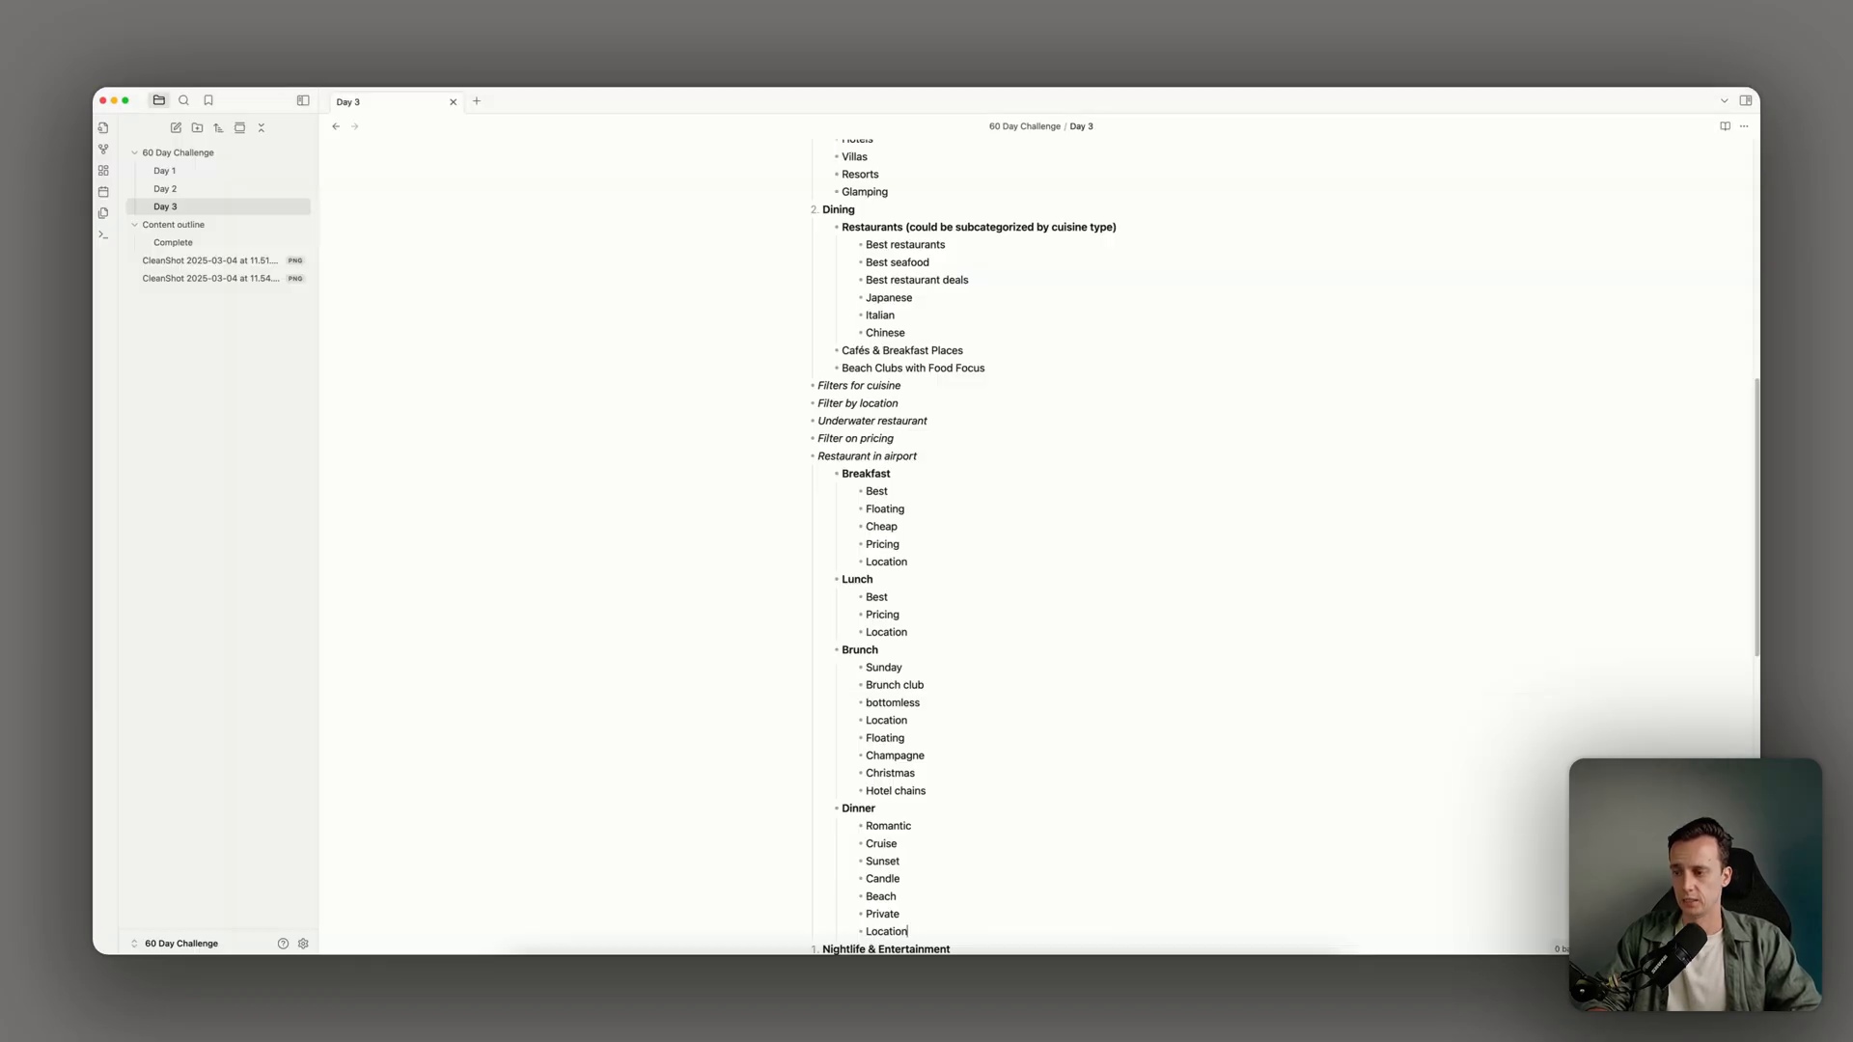
text(Co)
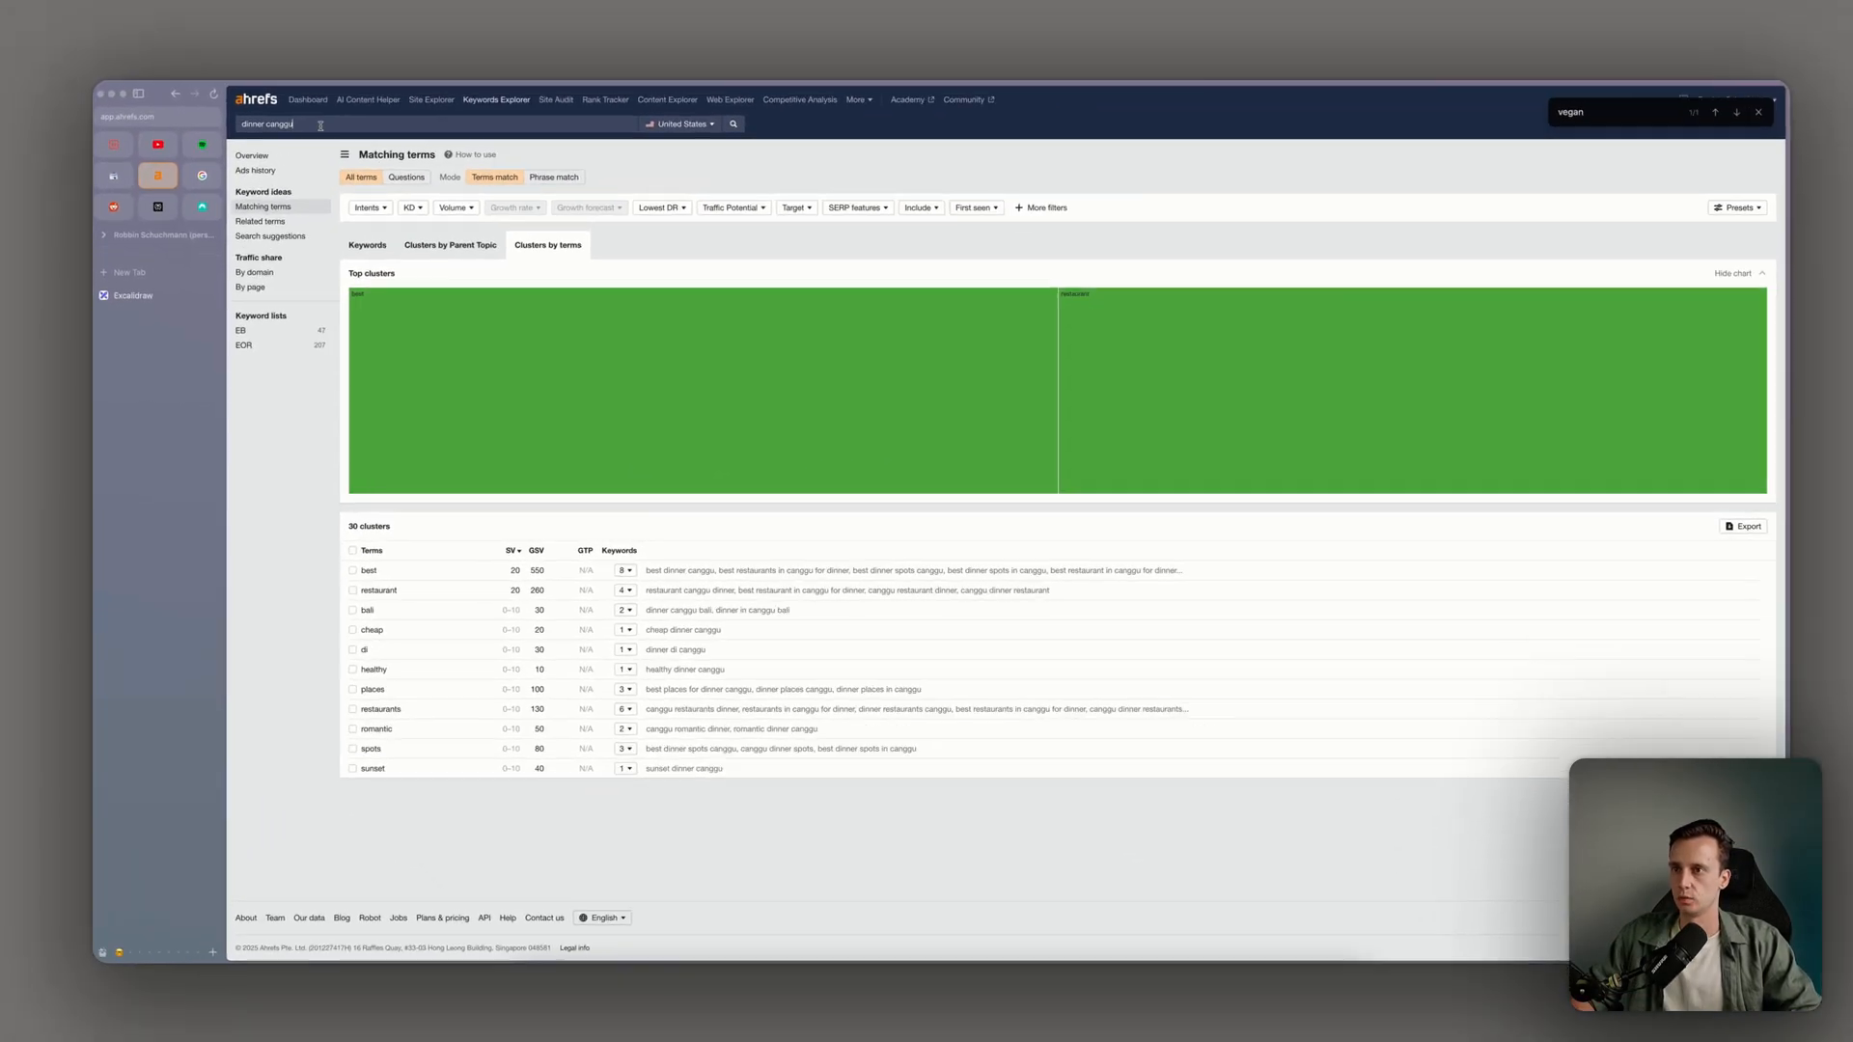
Look up the term clusters for "dinner ubud" in Ahrefs and add "Best" at the end of the note's Dinner list
double_click(297, 132)
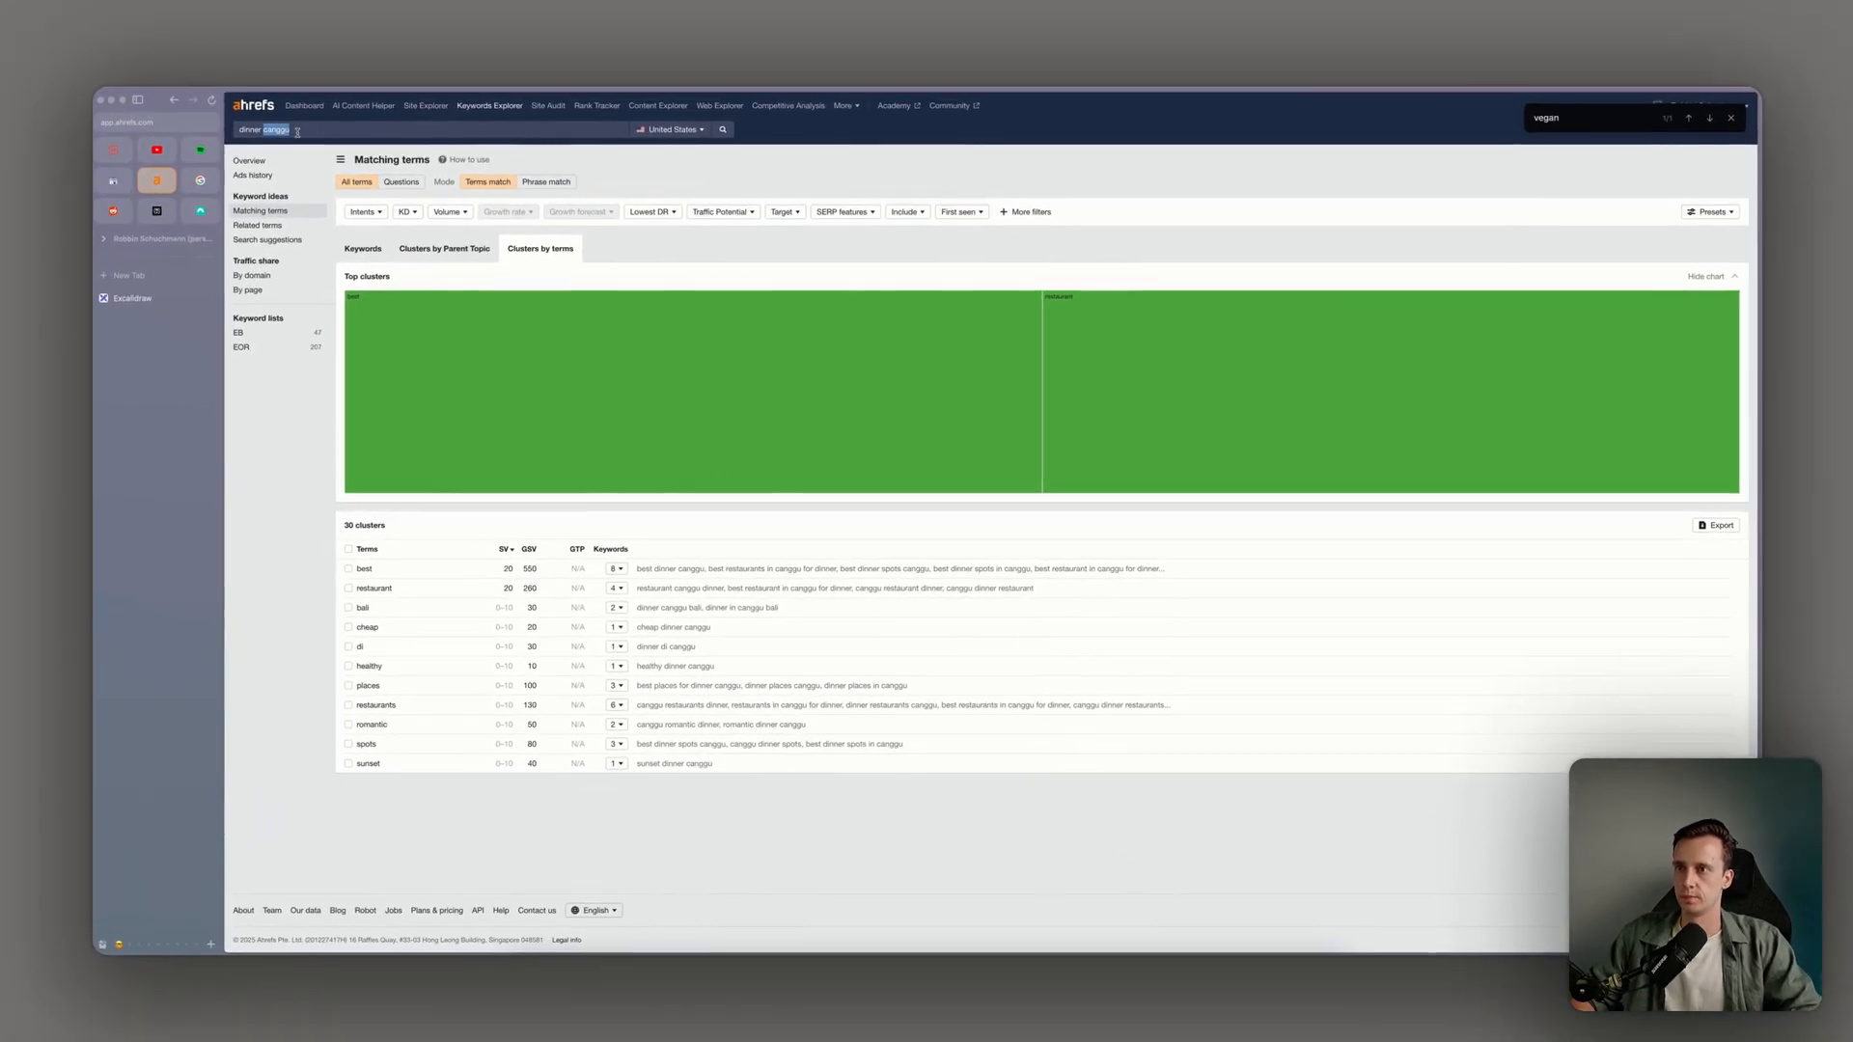
text(ubud)
key(Return)
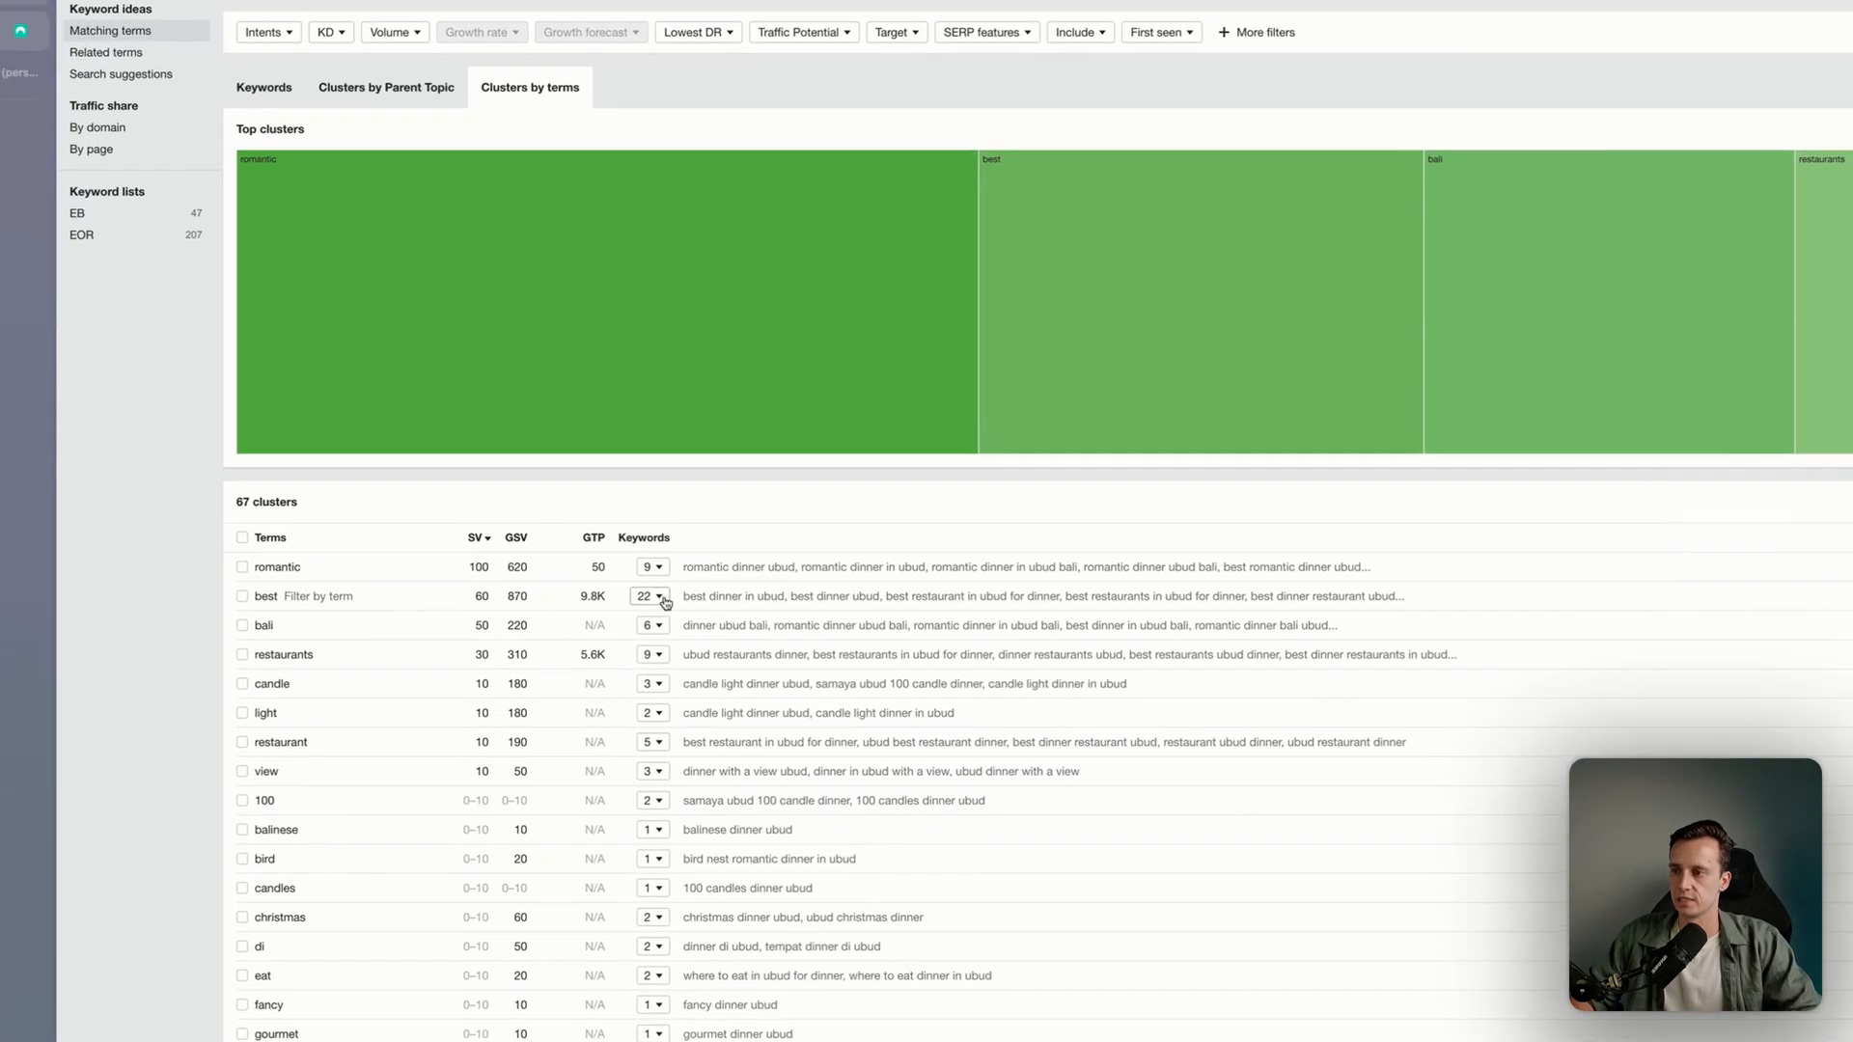
key(super+Tab)
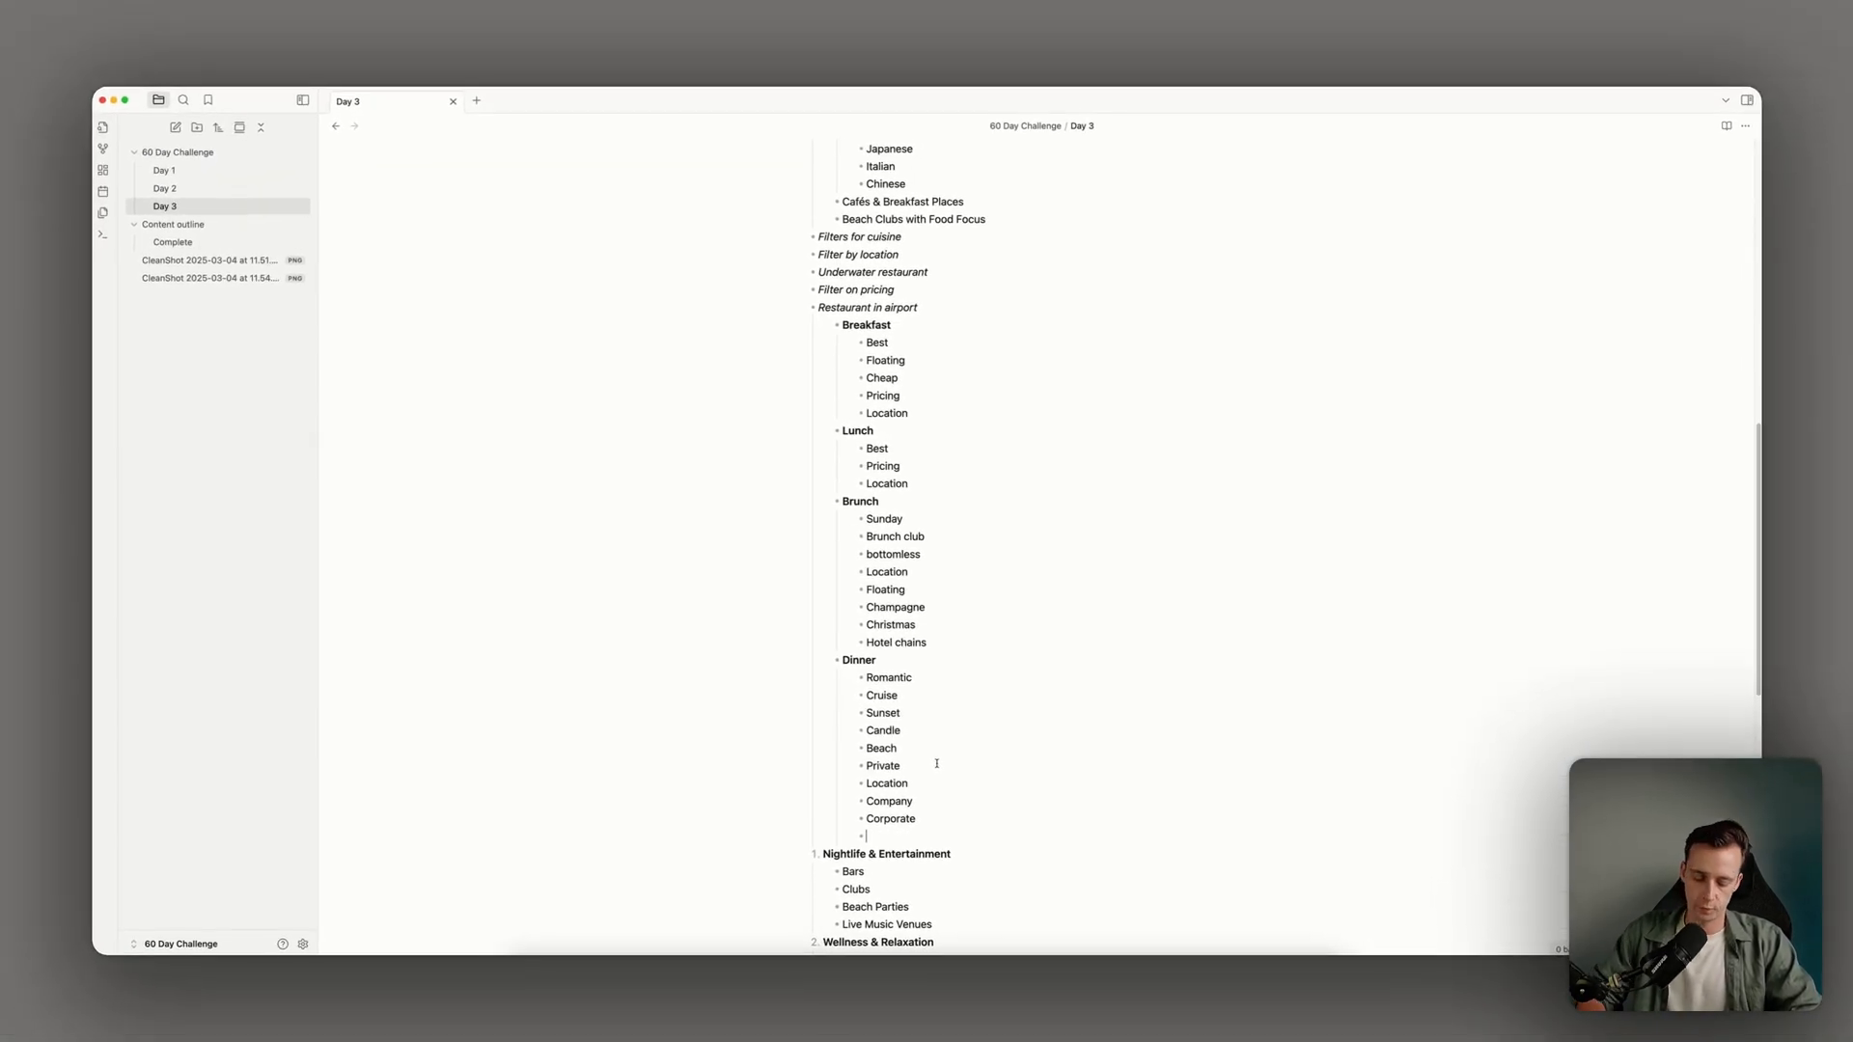
text(Best)
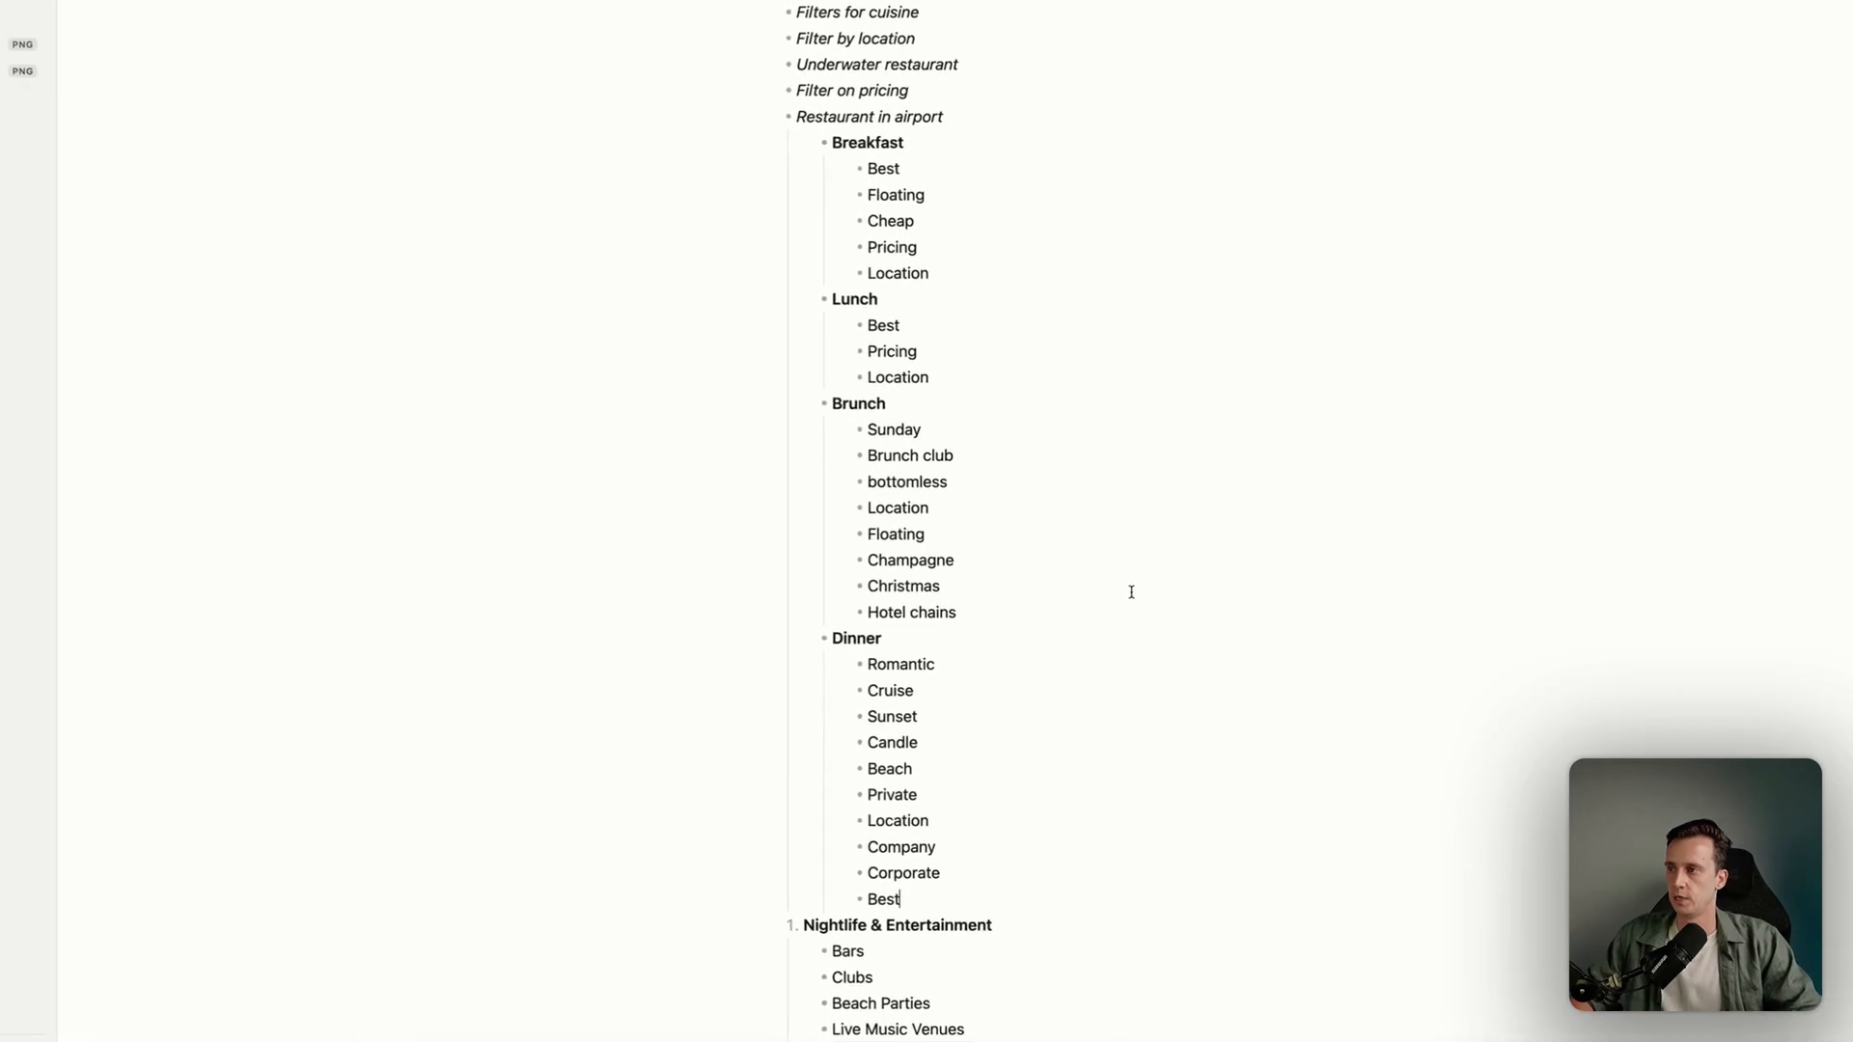
Review the note's dining outline and make the Nightlife & Entertainment bullets from "Bars" to "Live Music Venues" bold
scroll(1025, 605, up, 3)
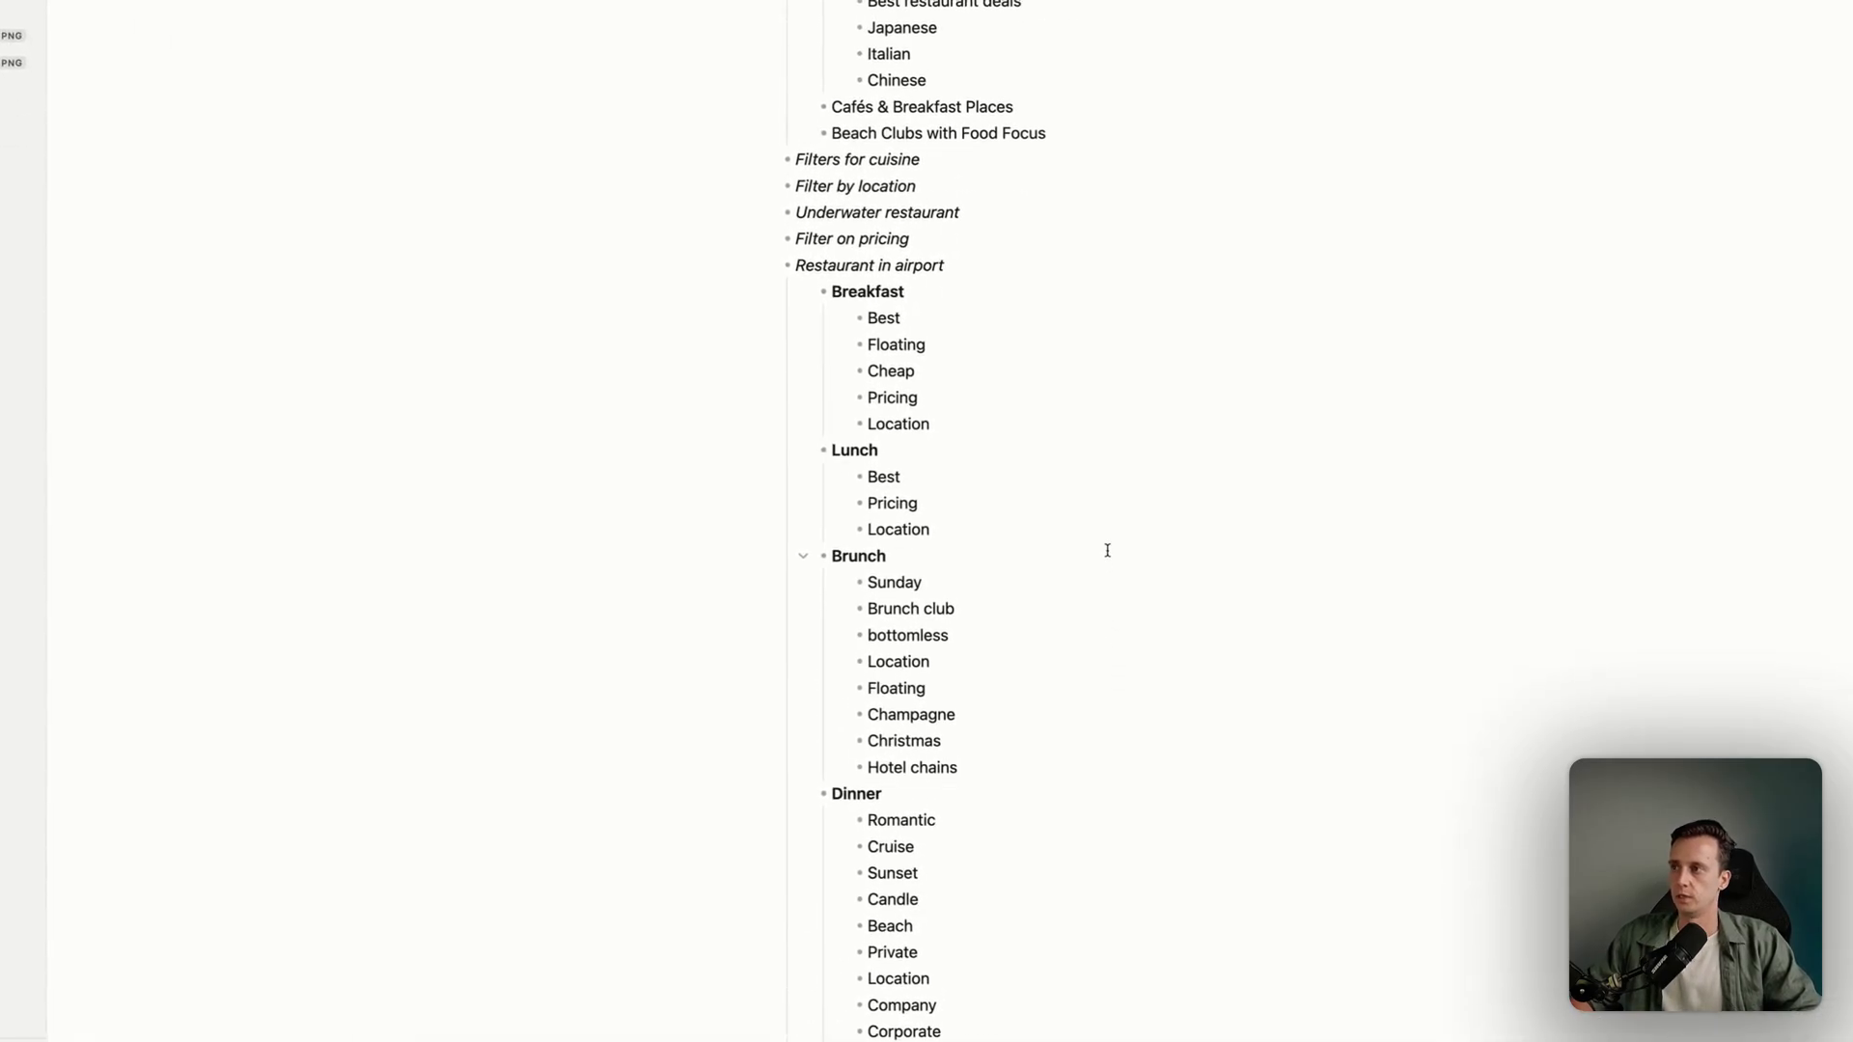
scroll(1128, 514, up, 3)
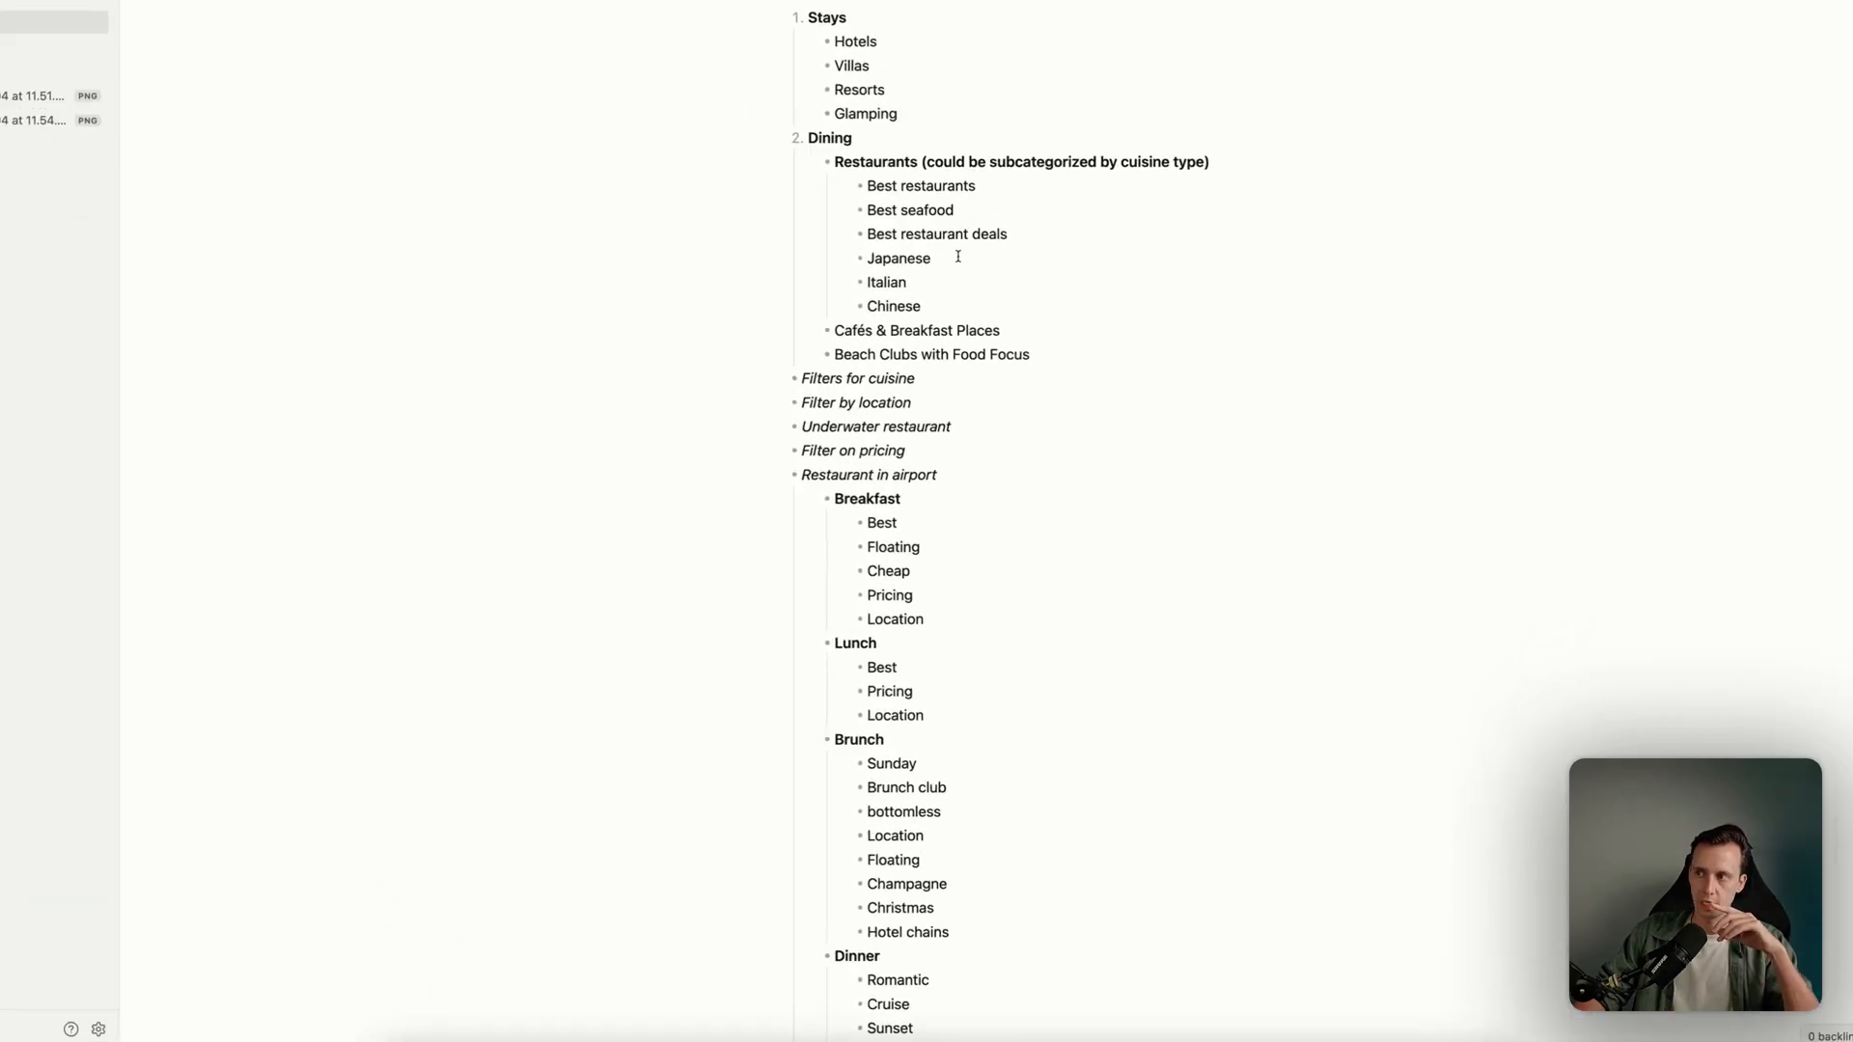
scroll(1088, 465, down, 3)
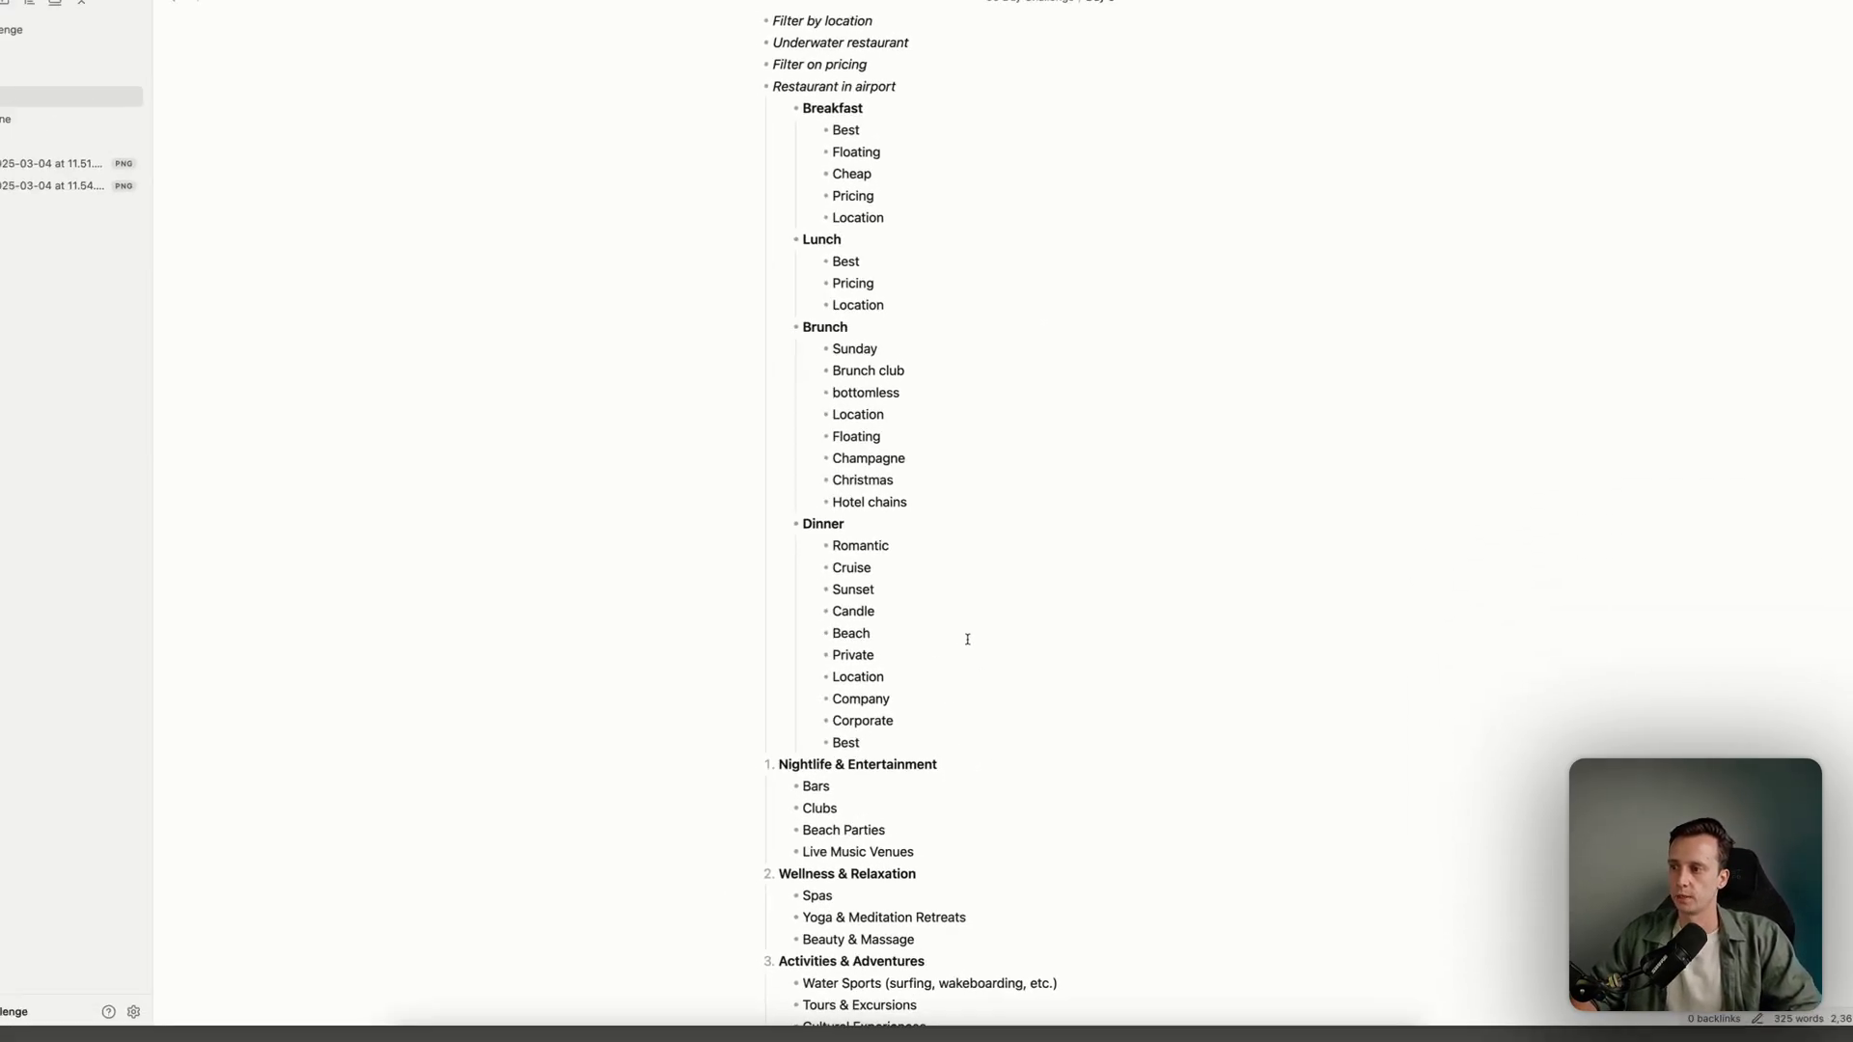
scroll(967, 639, down, 5)
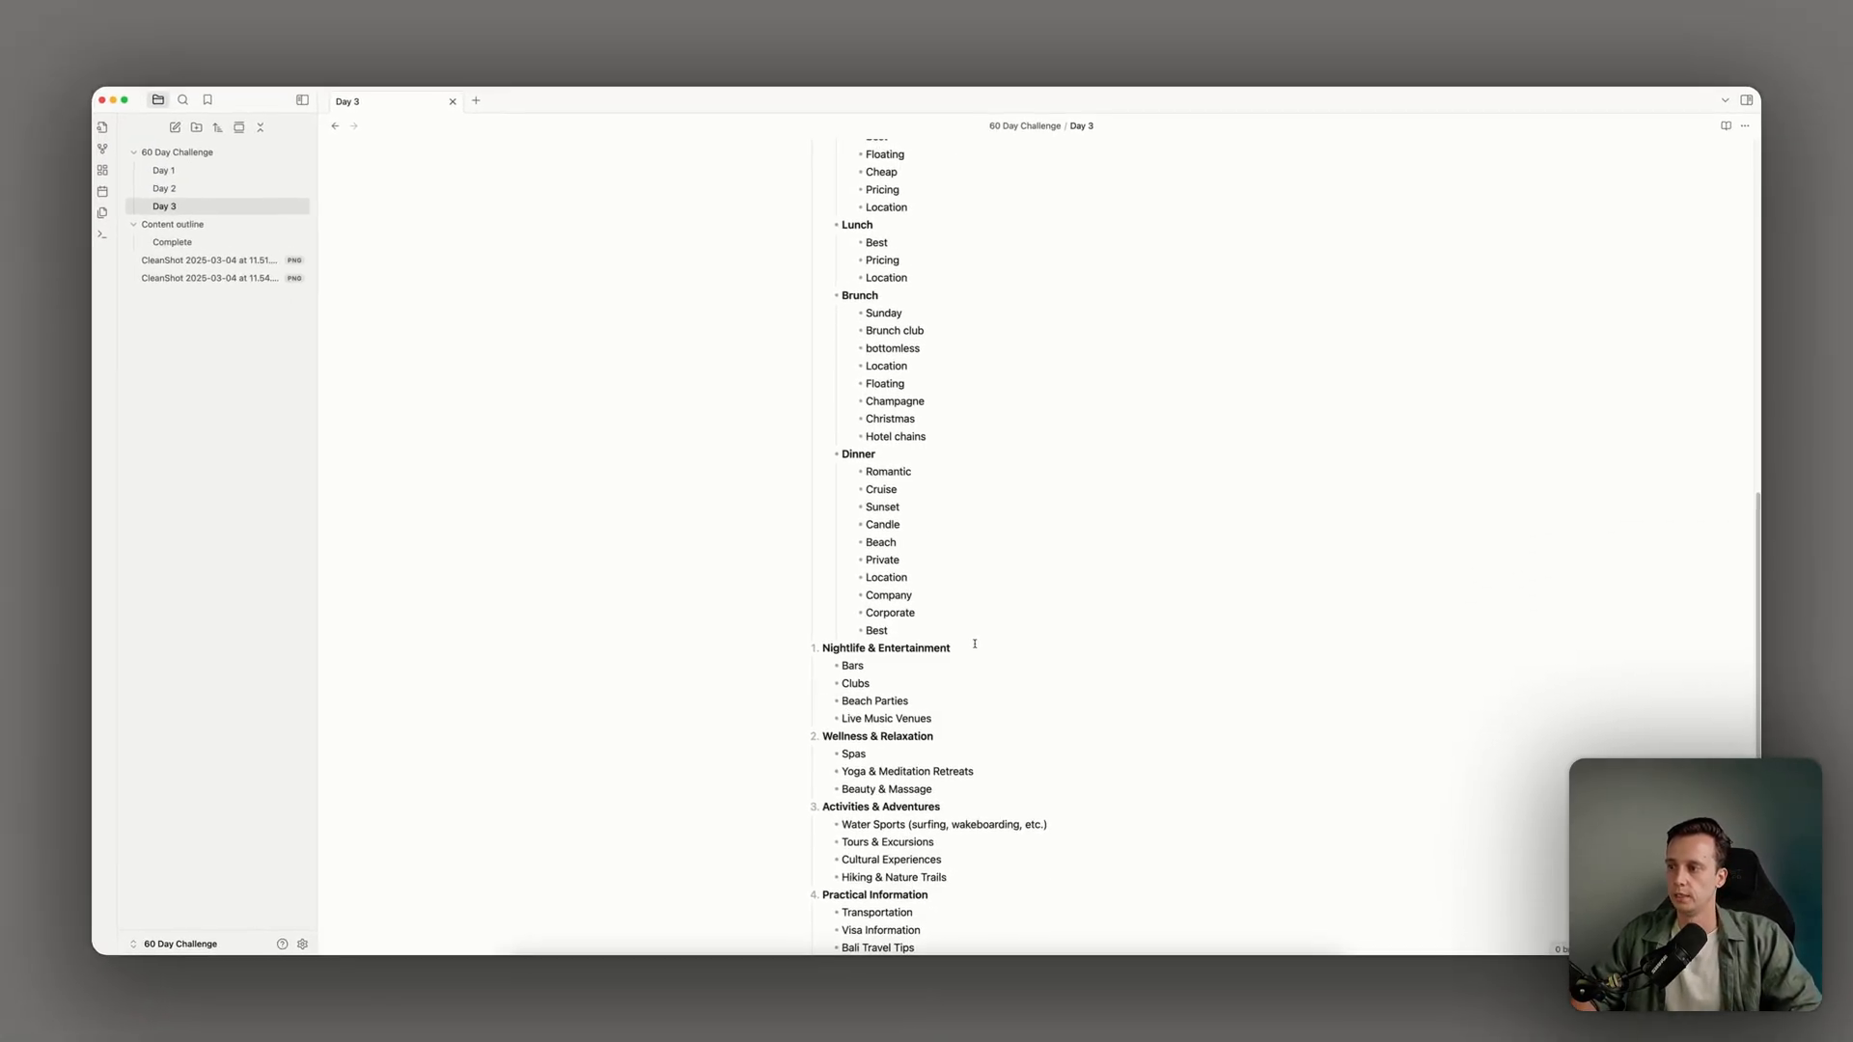
scroll(975, 643, down, 1)
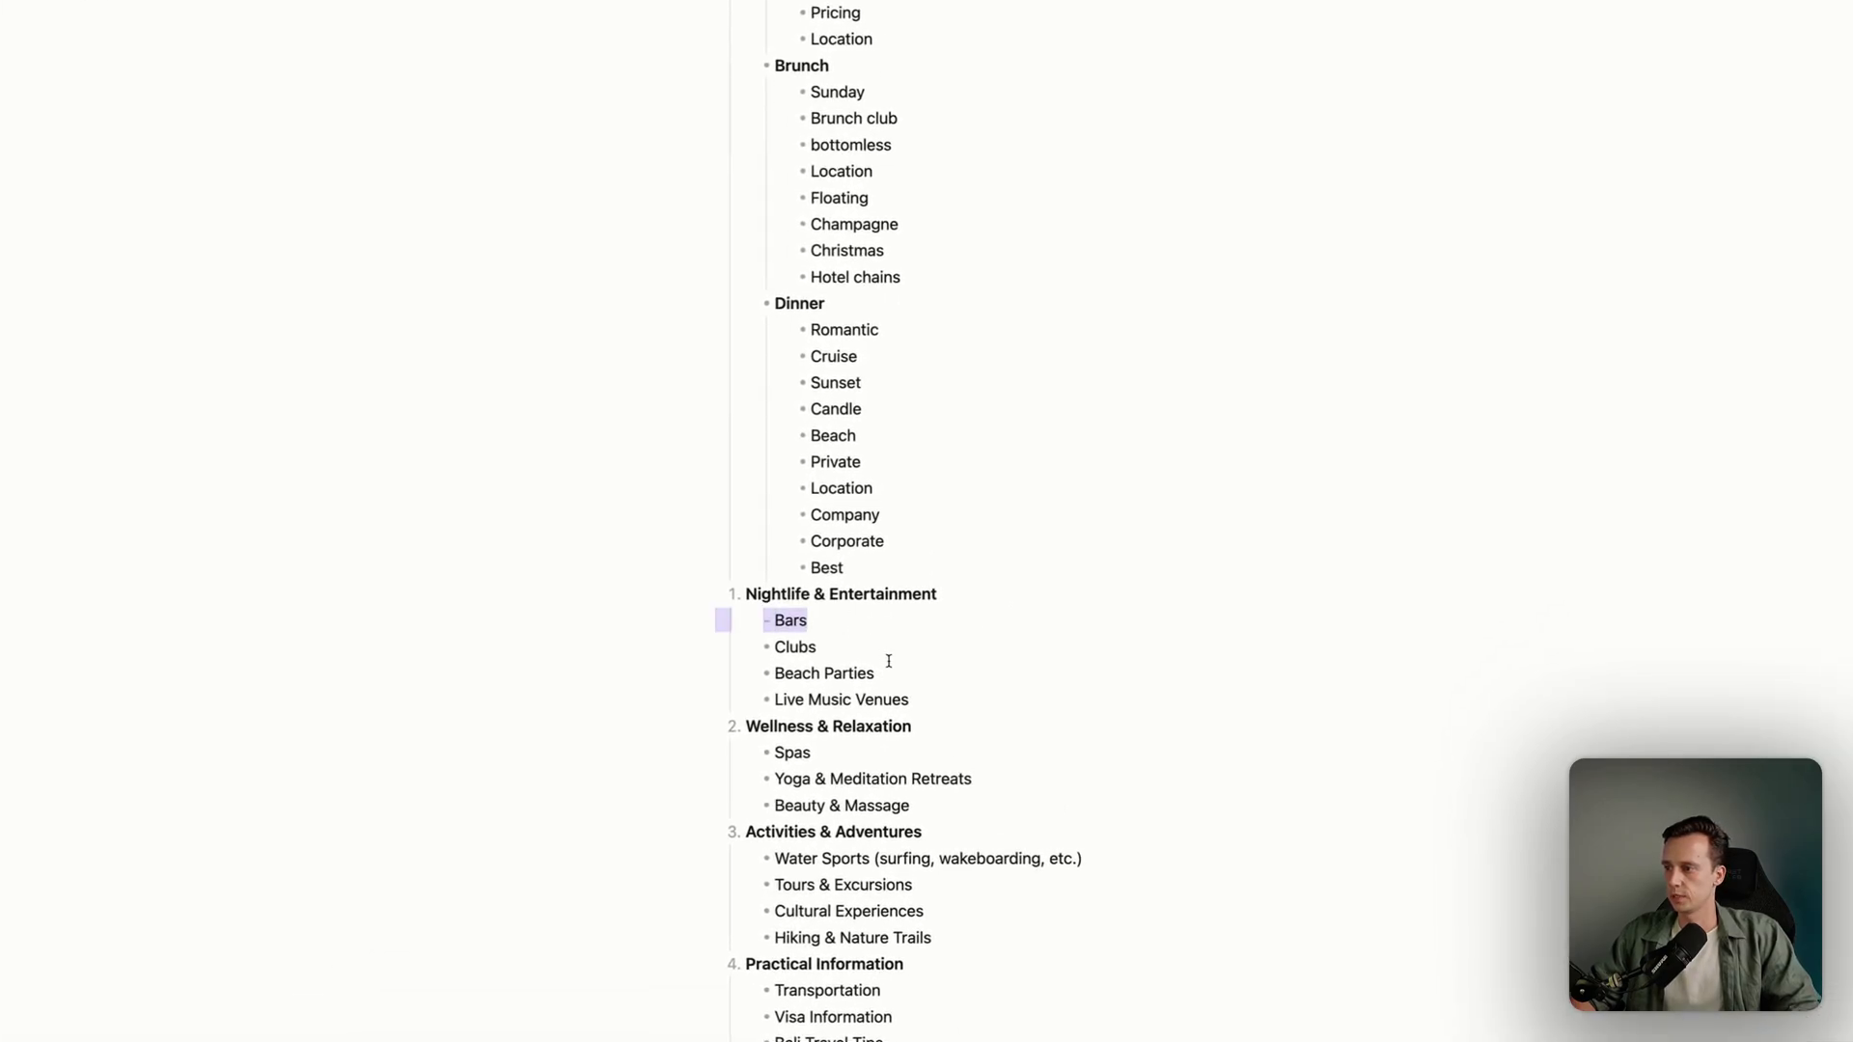
drag(929, 702, 775, 621)
key(super+b)
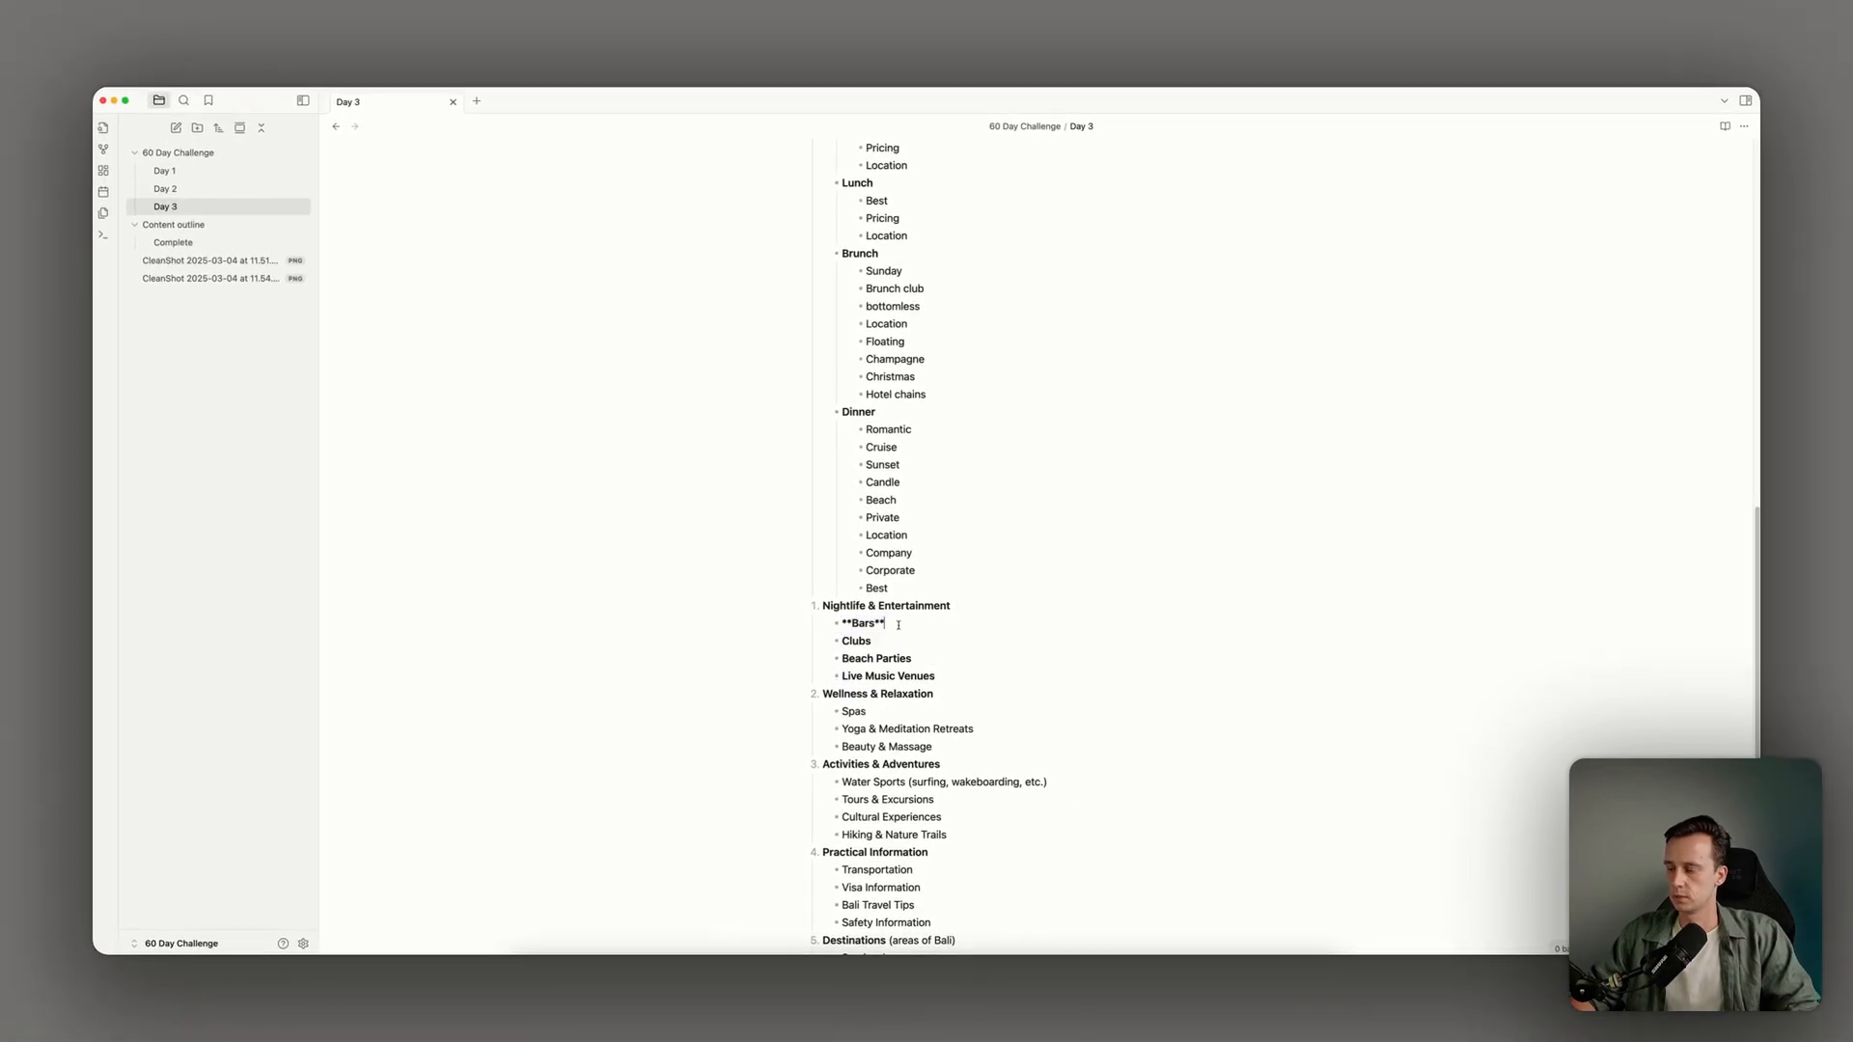
Look up the term clusters for "best bars bali" in Ahrefs
key(super+Tab)
click(307, 131)
text(b)
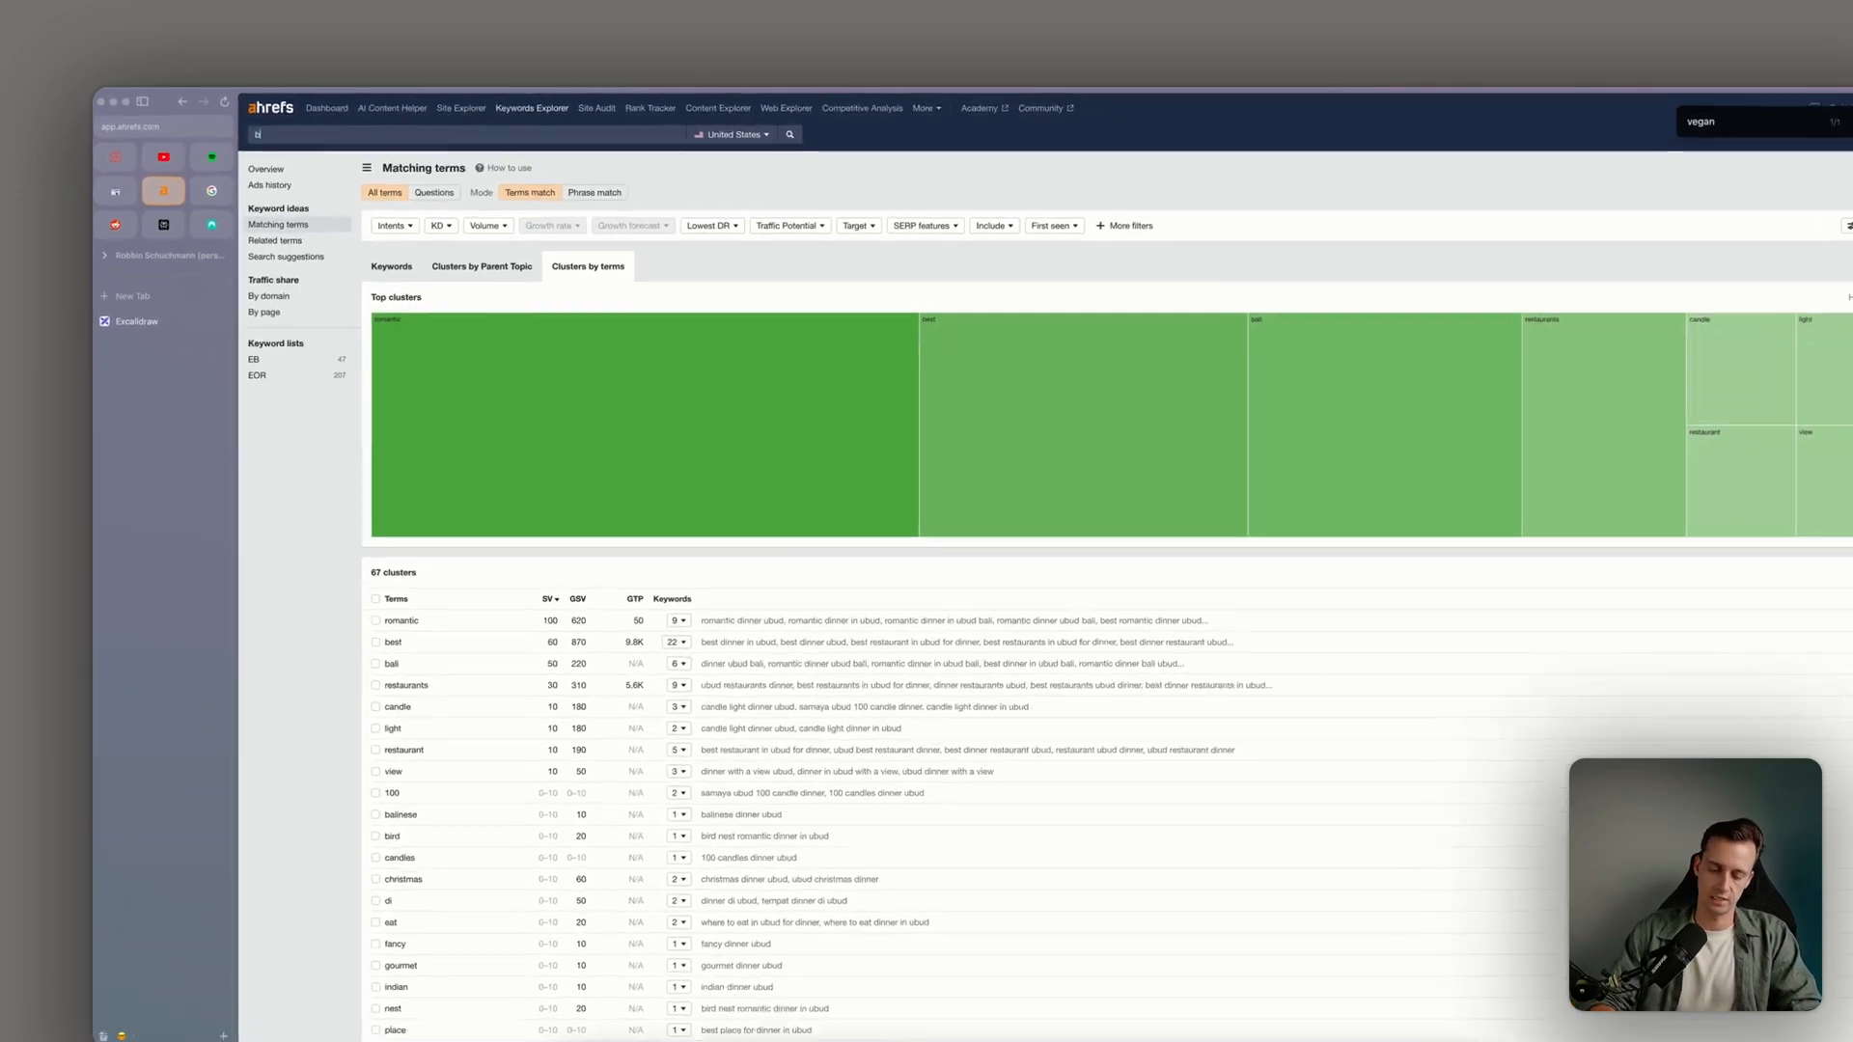
text(est bars bali)
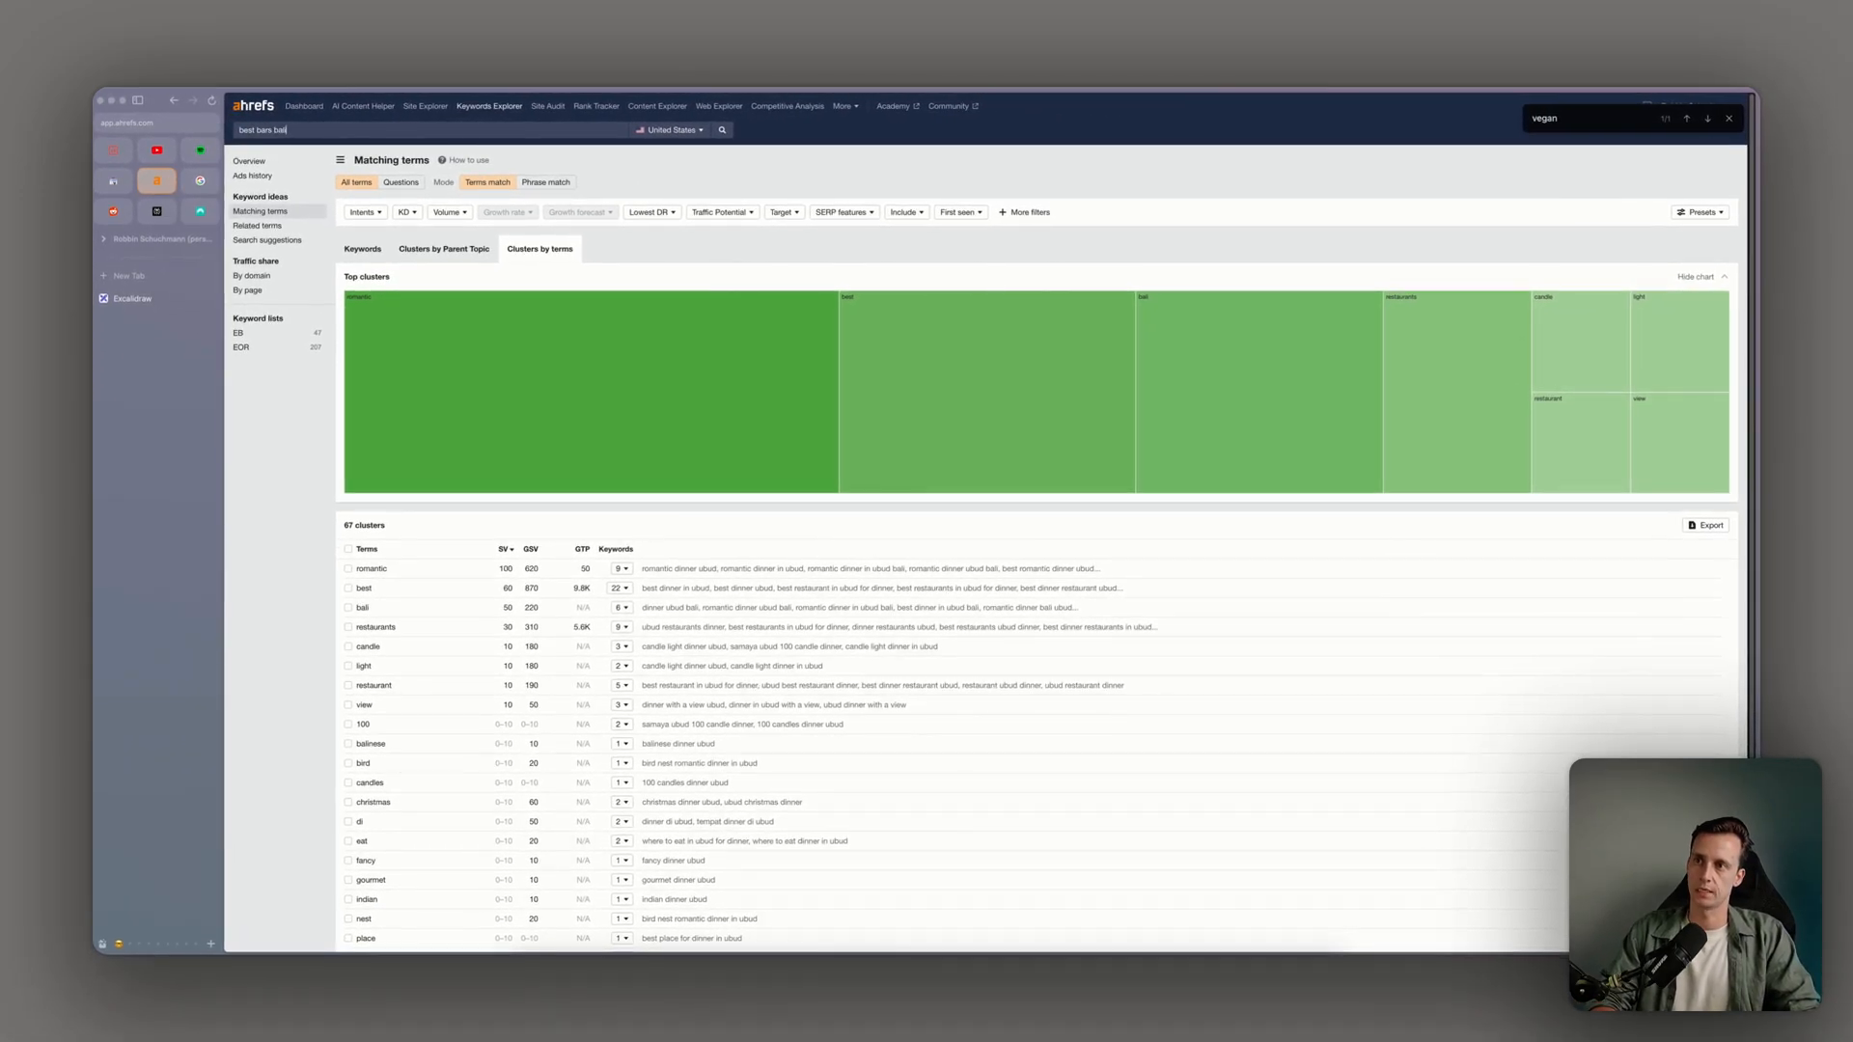
key(Return)
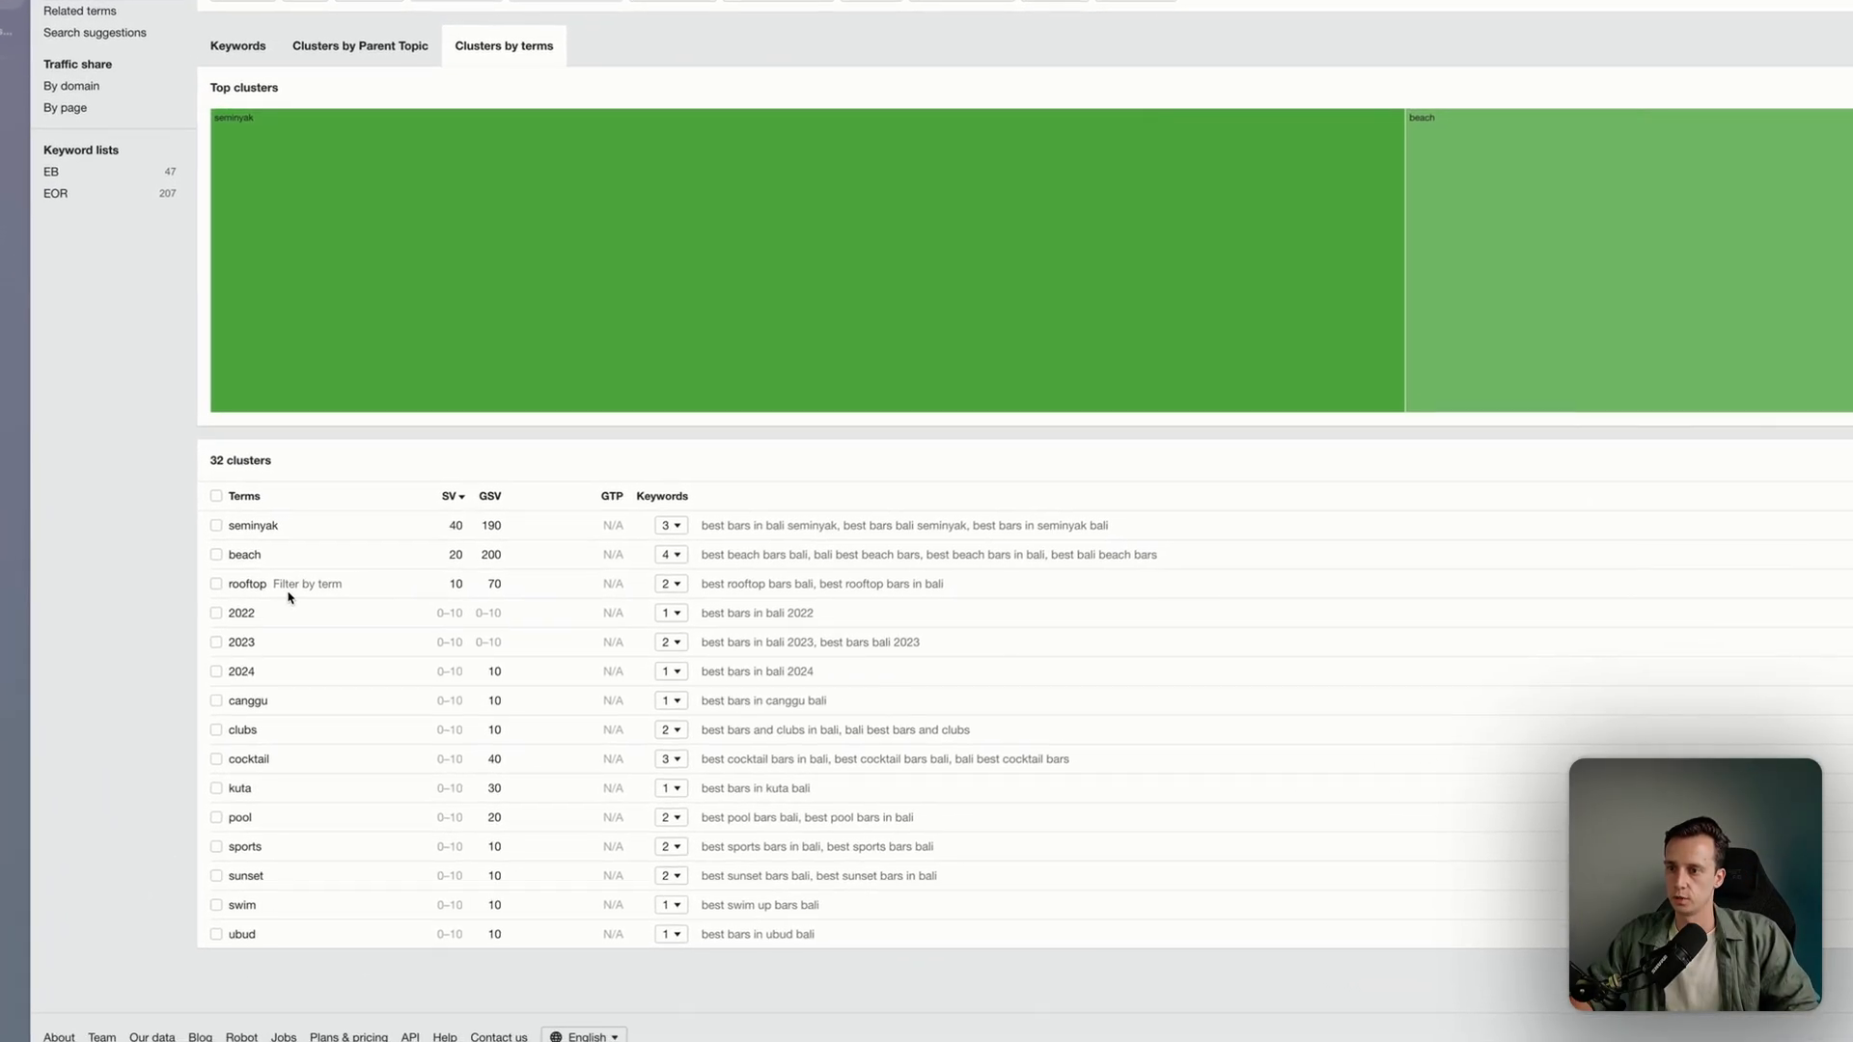
Under the note's Bars bullet, add the sub-bullets "Rooftop", "Beach", "Location" and "Sports"
key(super+Tab)
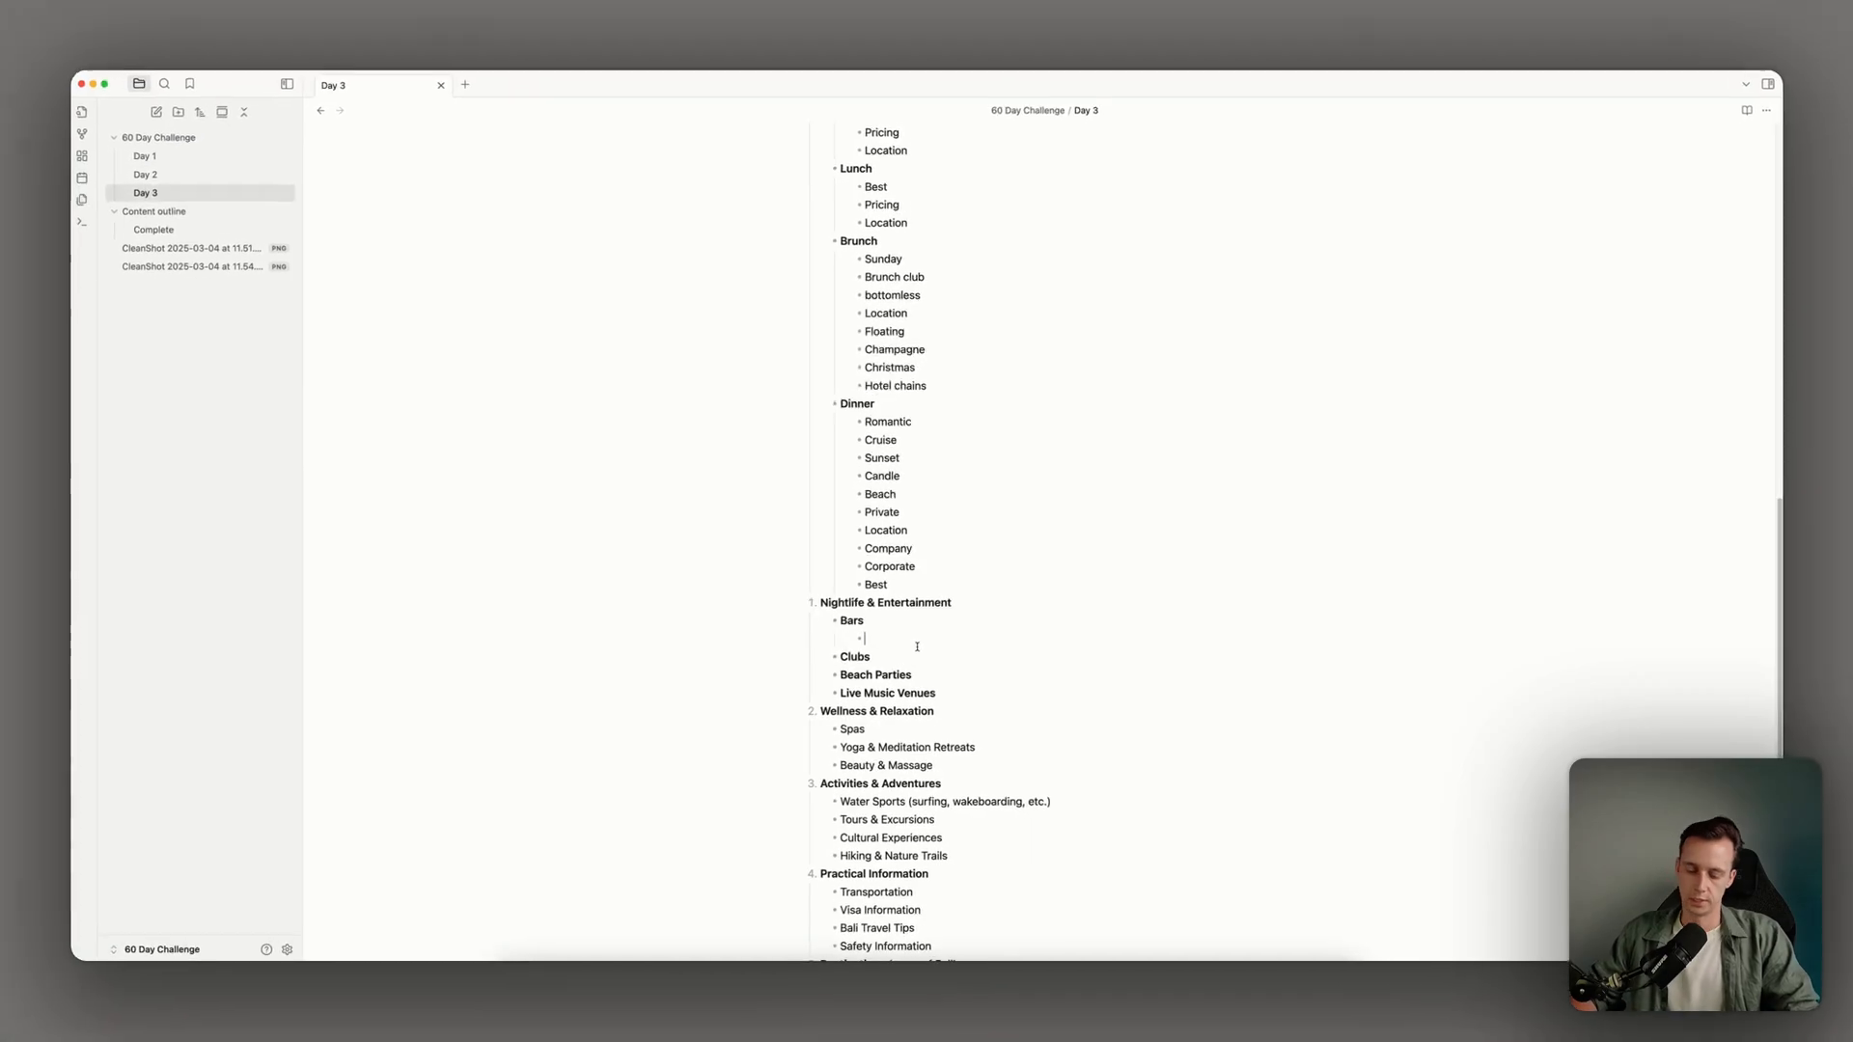
text(Rooftop)
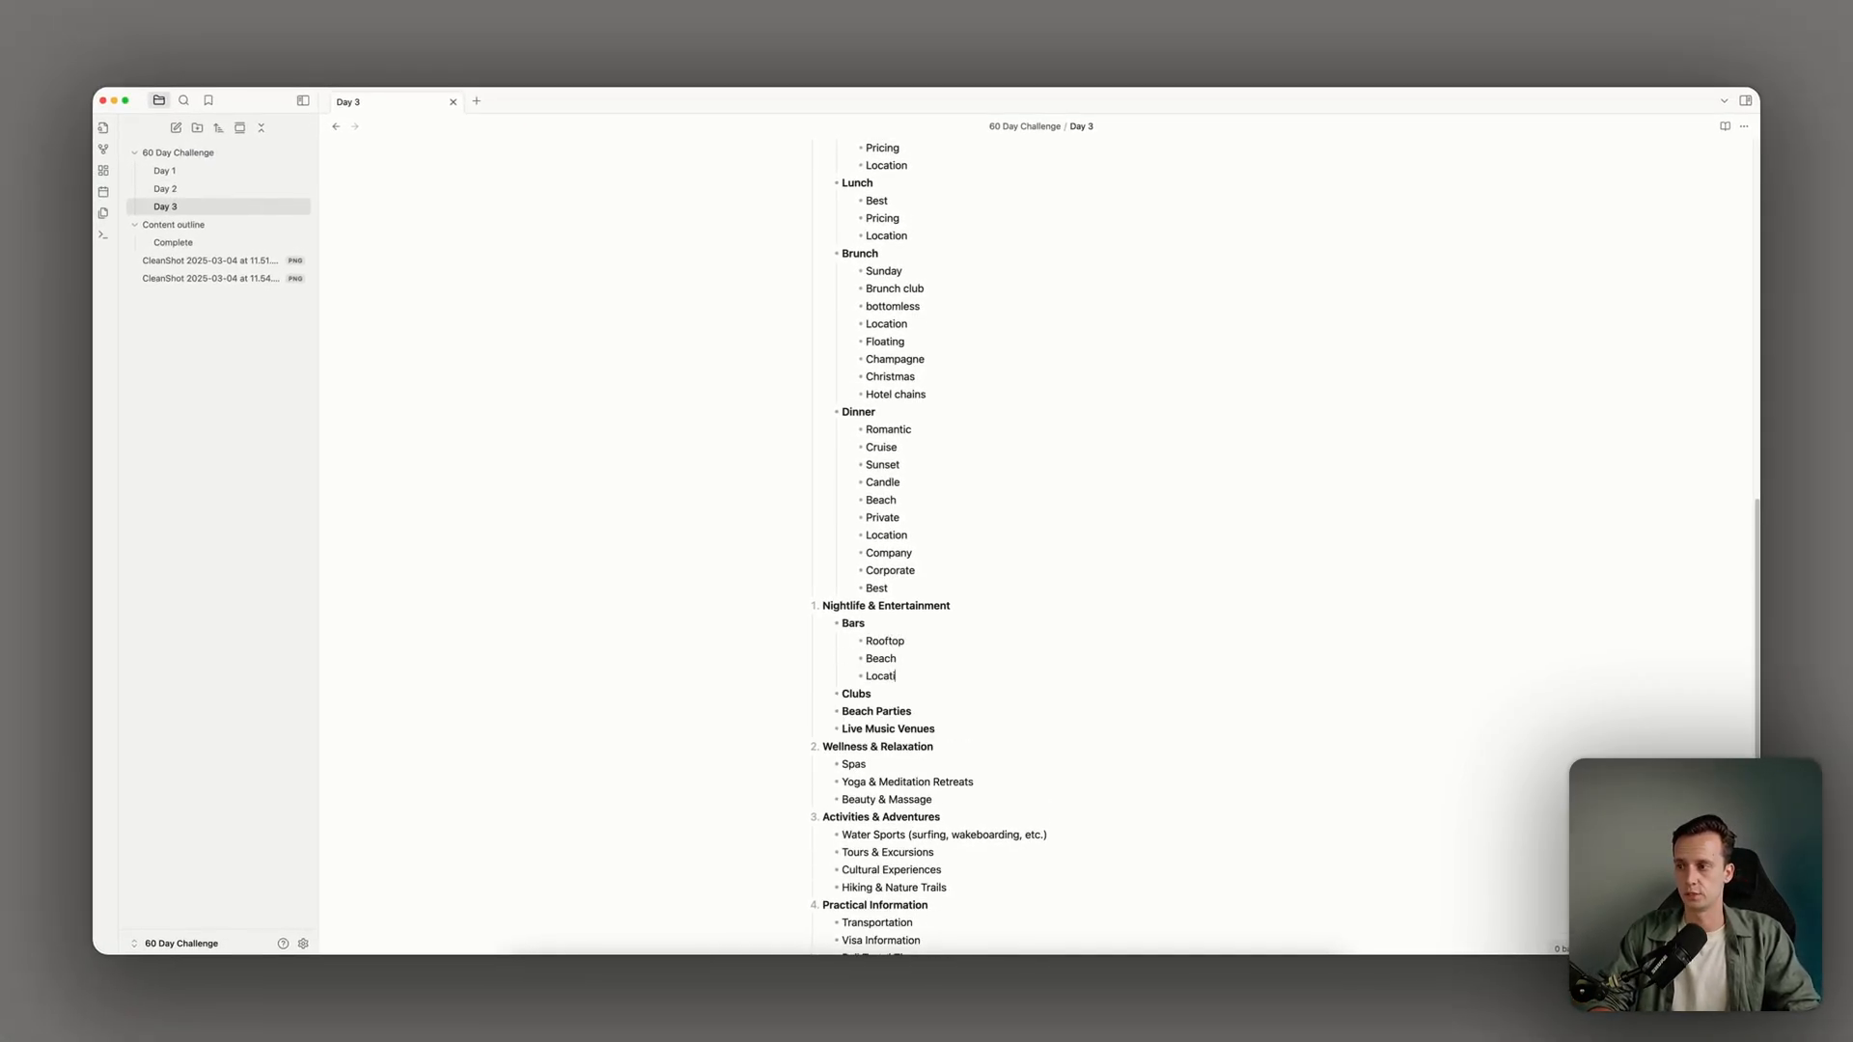
text(on)
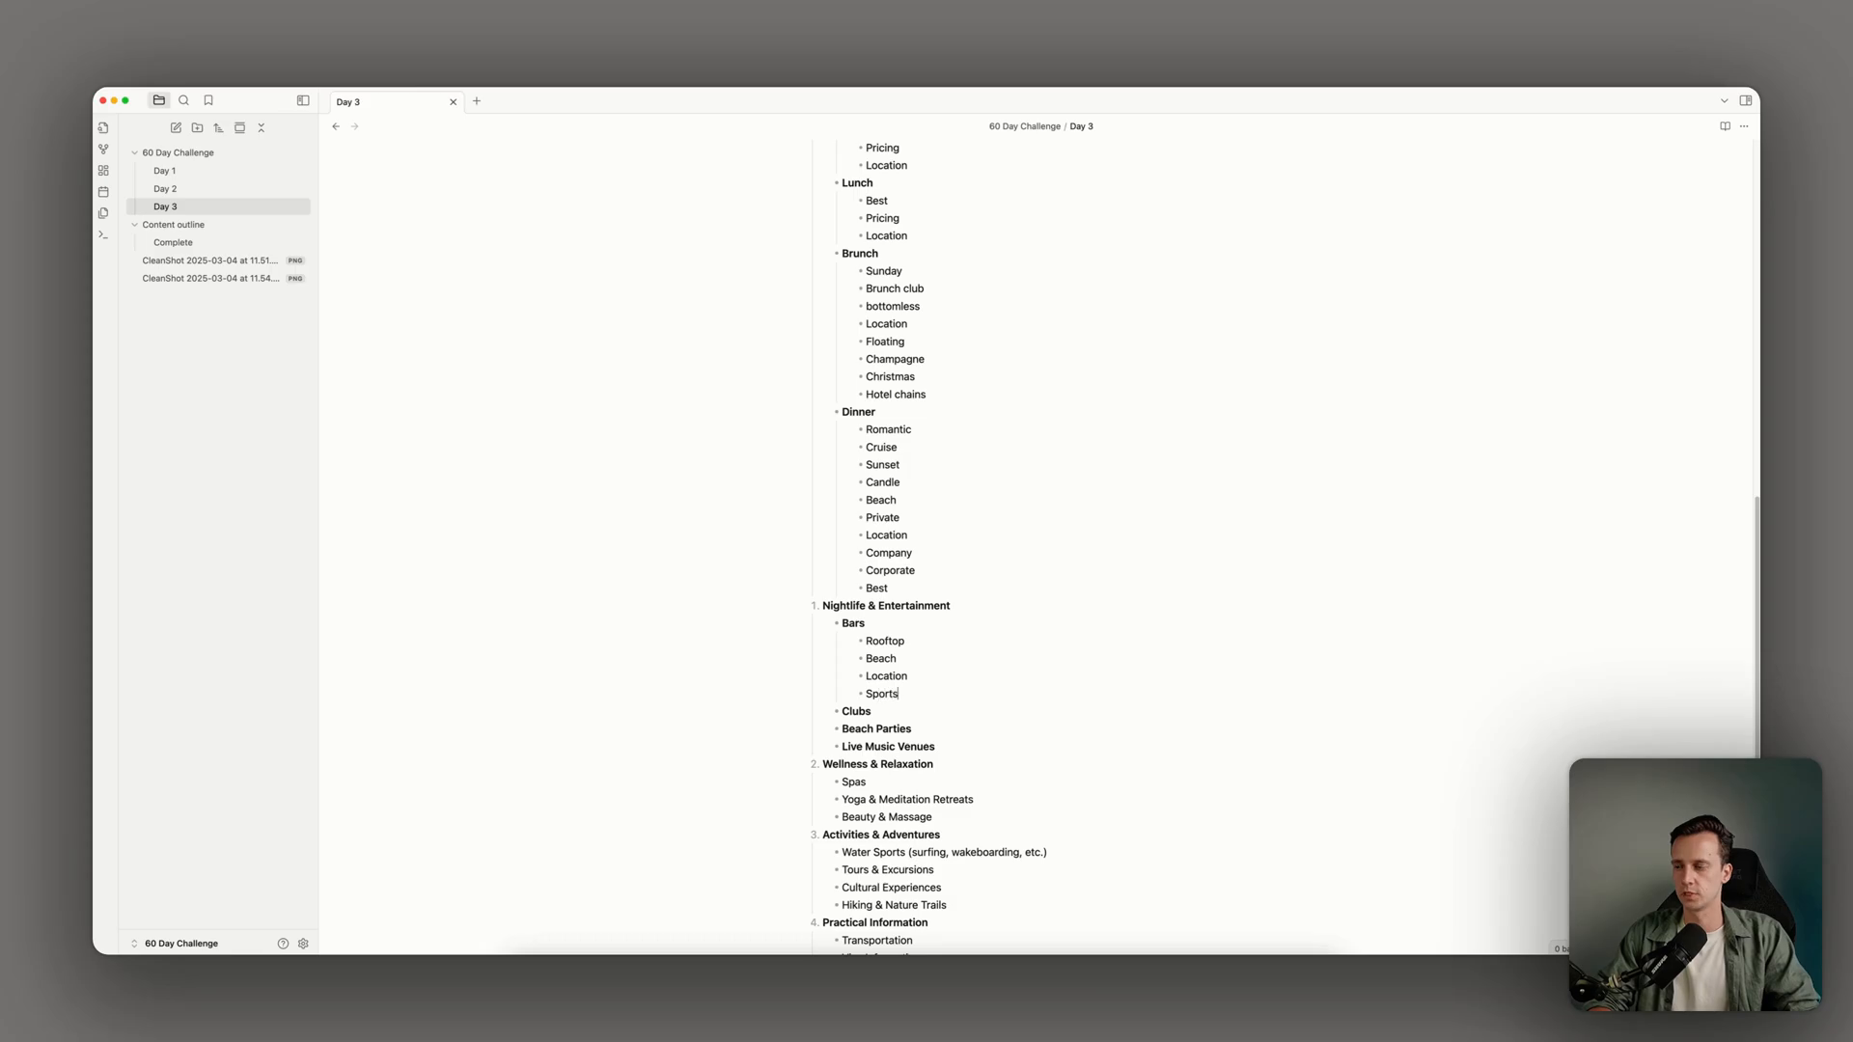
Check the related terms for "best bars bali" in Ahrefs for further bar types
key(super+Tab)
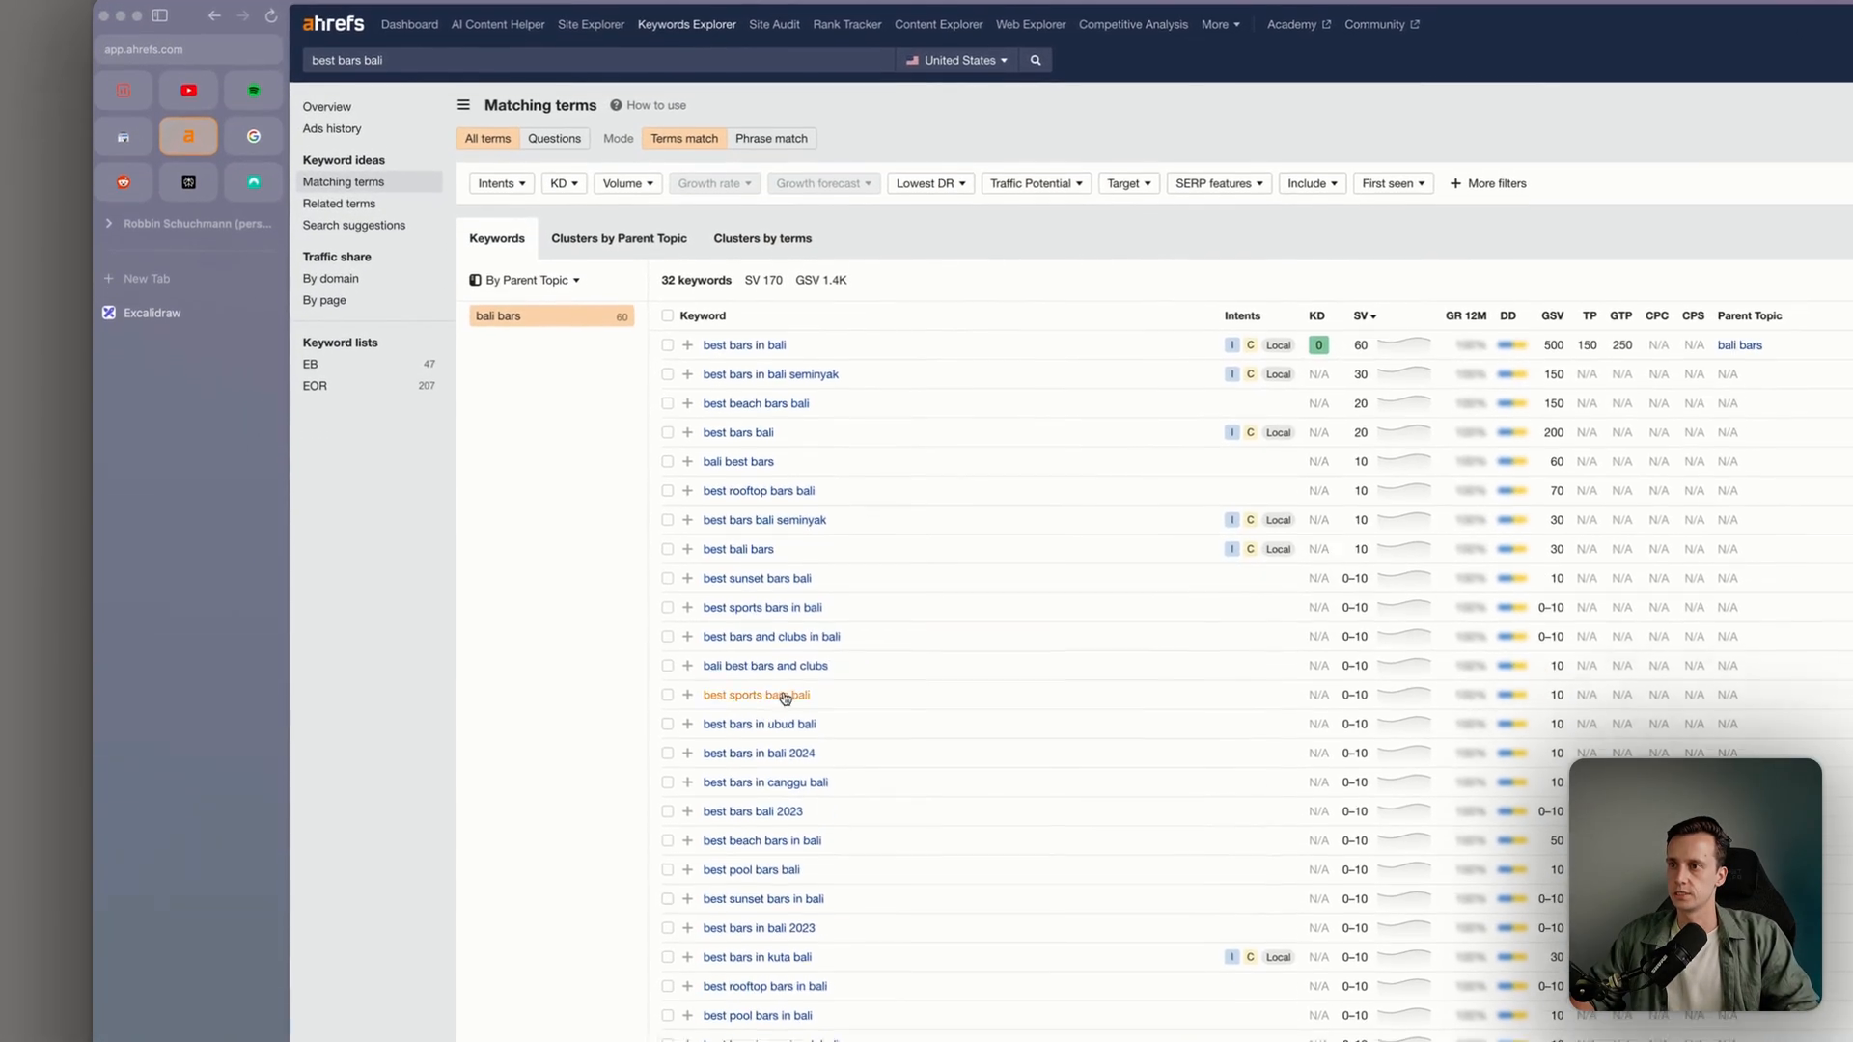
click(257, 225)
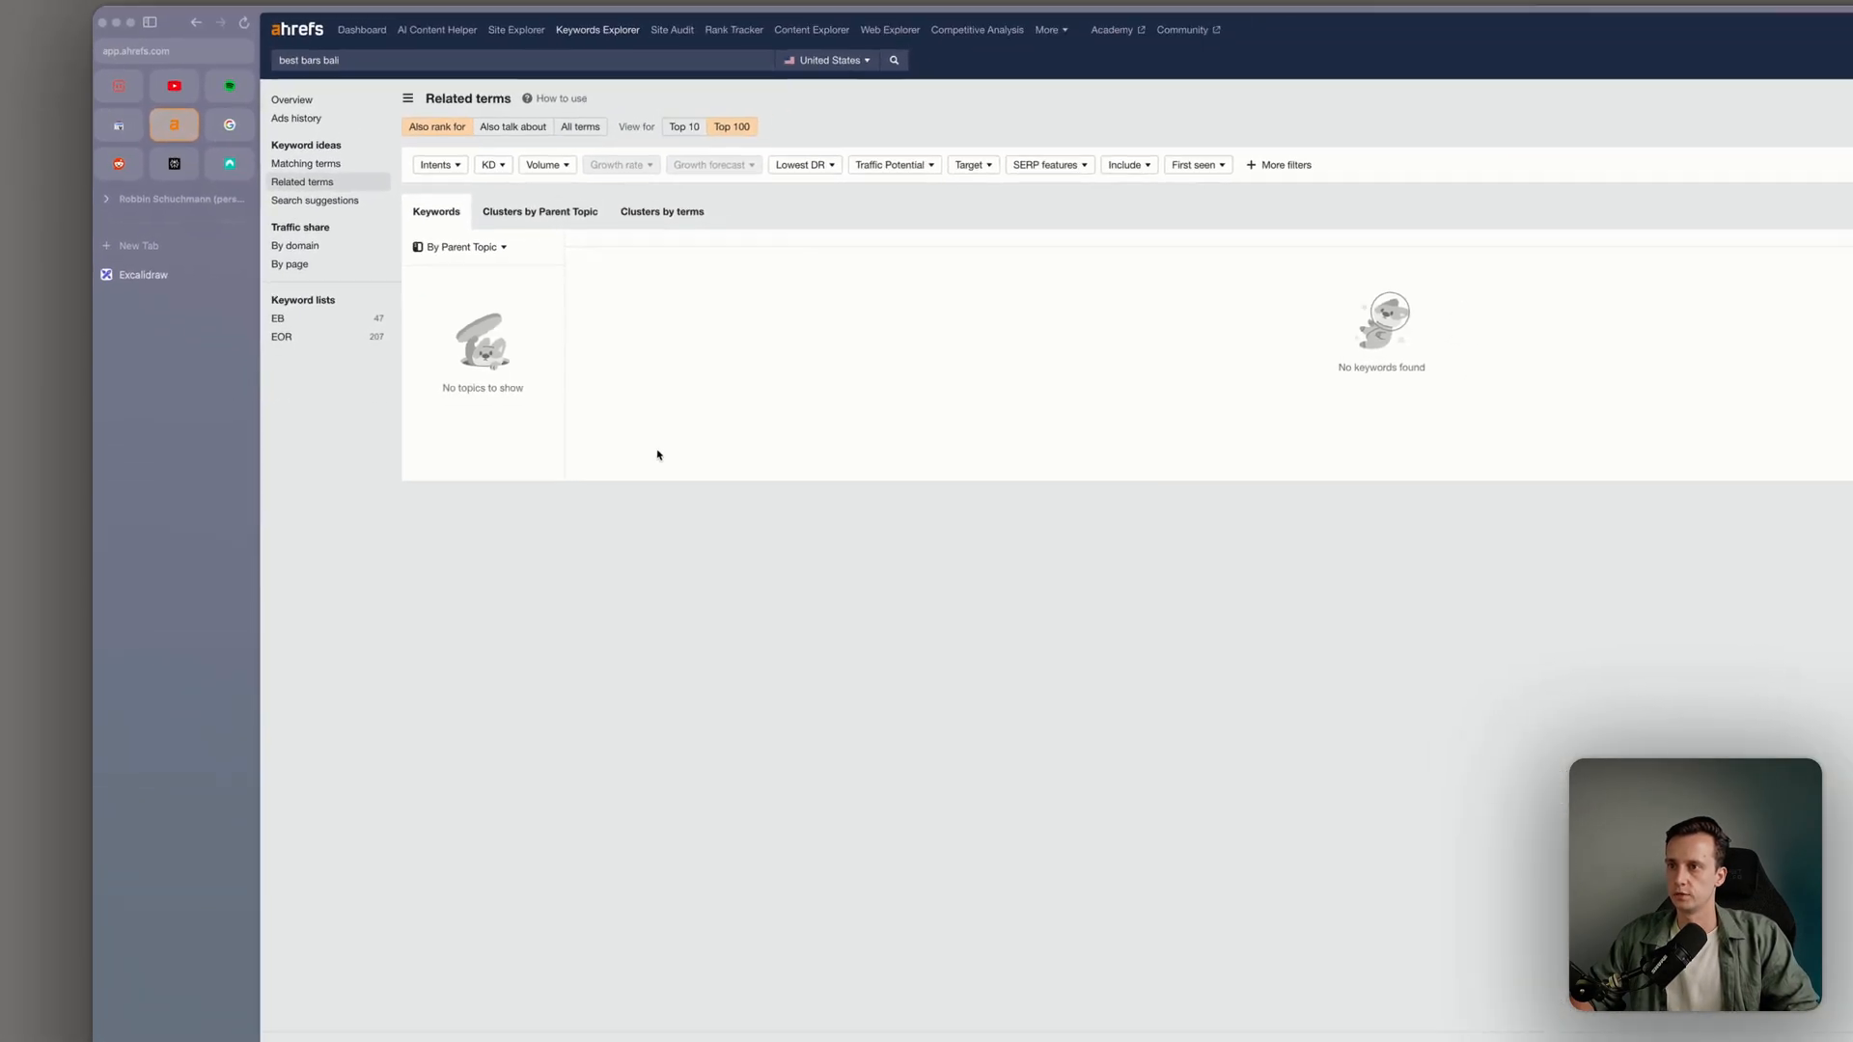
click(344, 128)
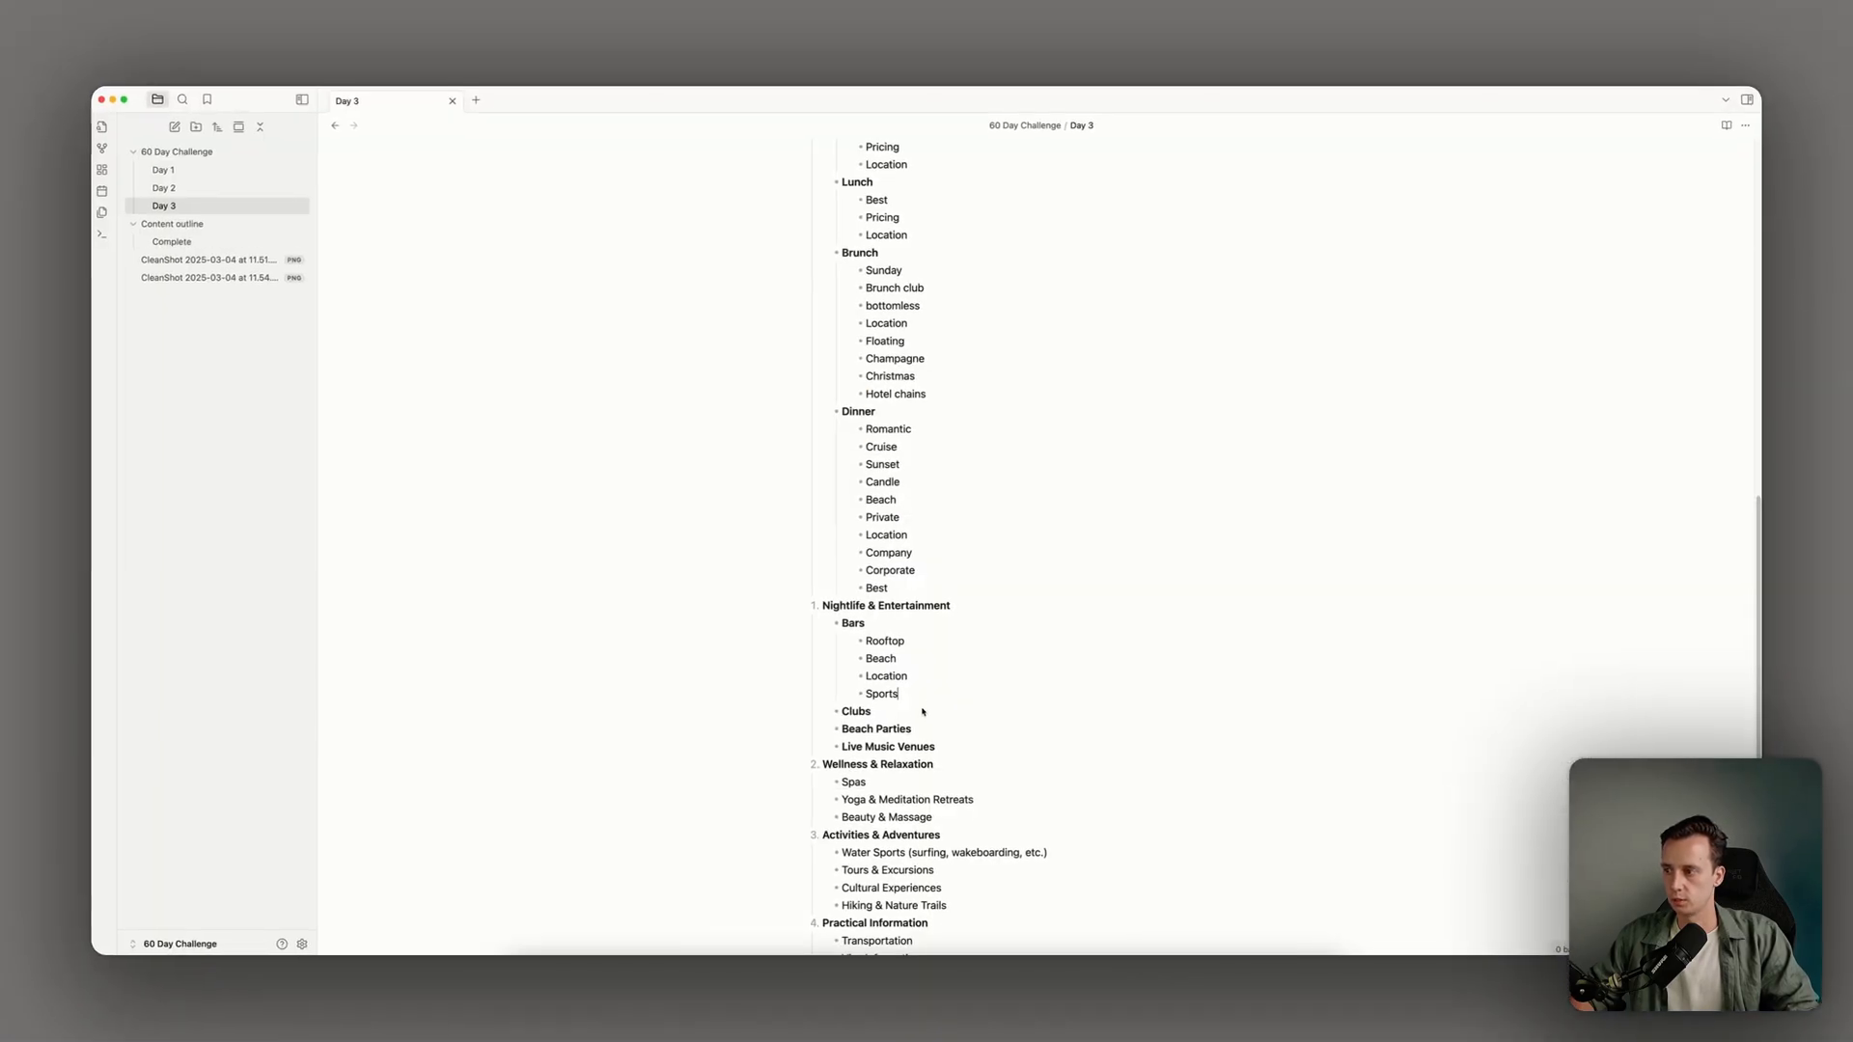
Extend the note's Bars list with "Cocktail" and "Swim up bars (figure out what is)"
key(Return)
text(Cock)
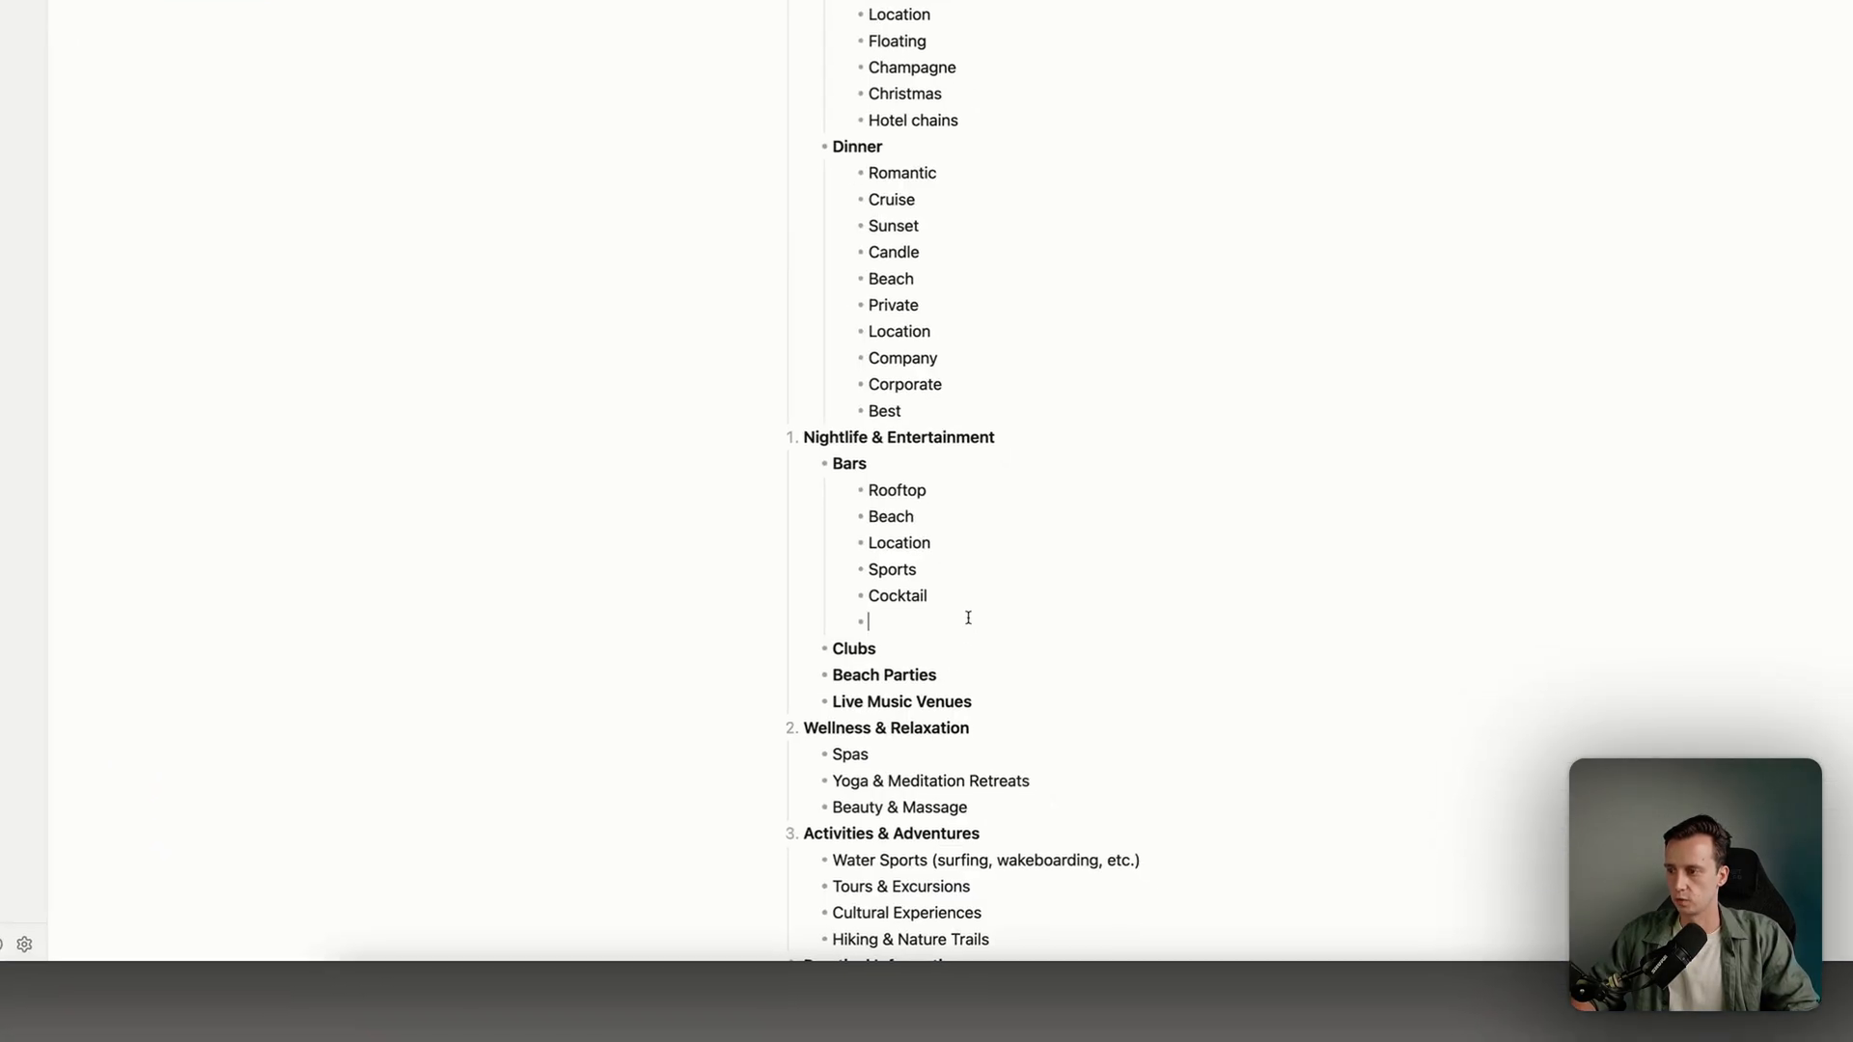
text(Swim)
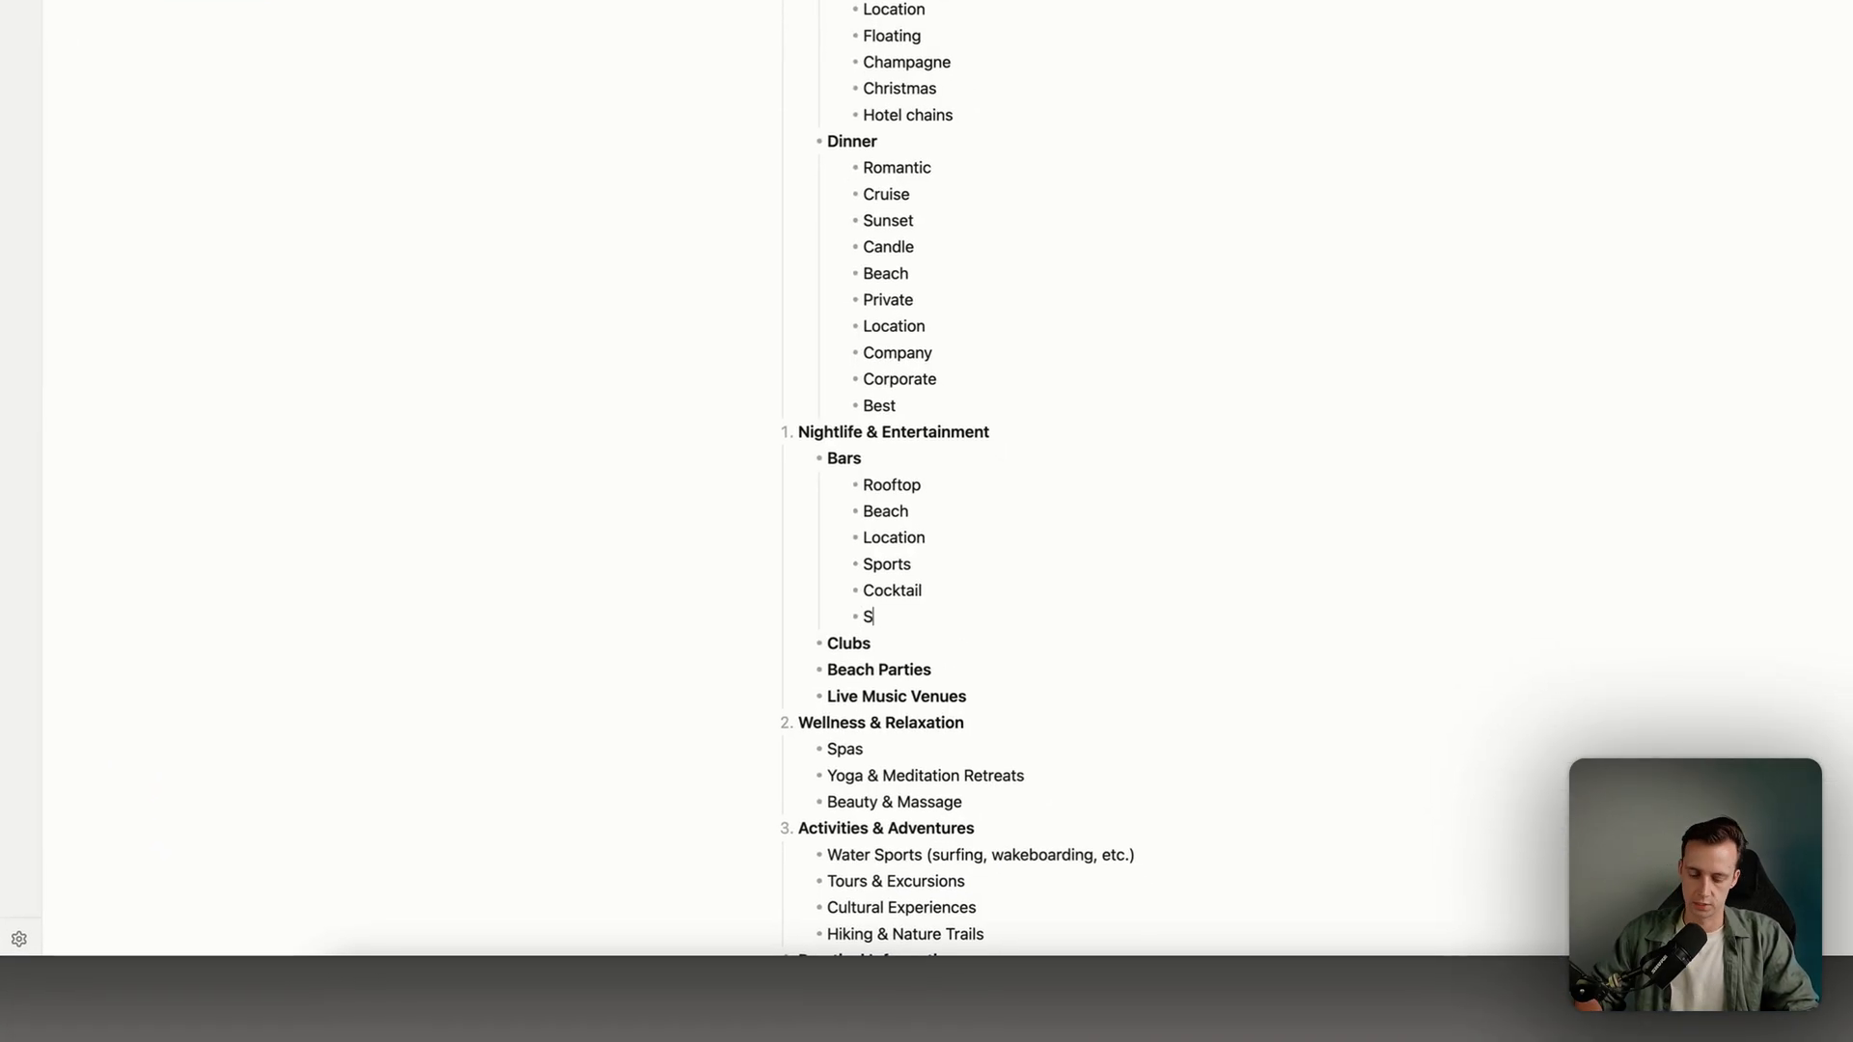
text( up bars (figure ou)
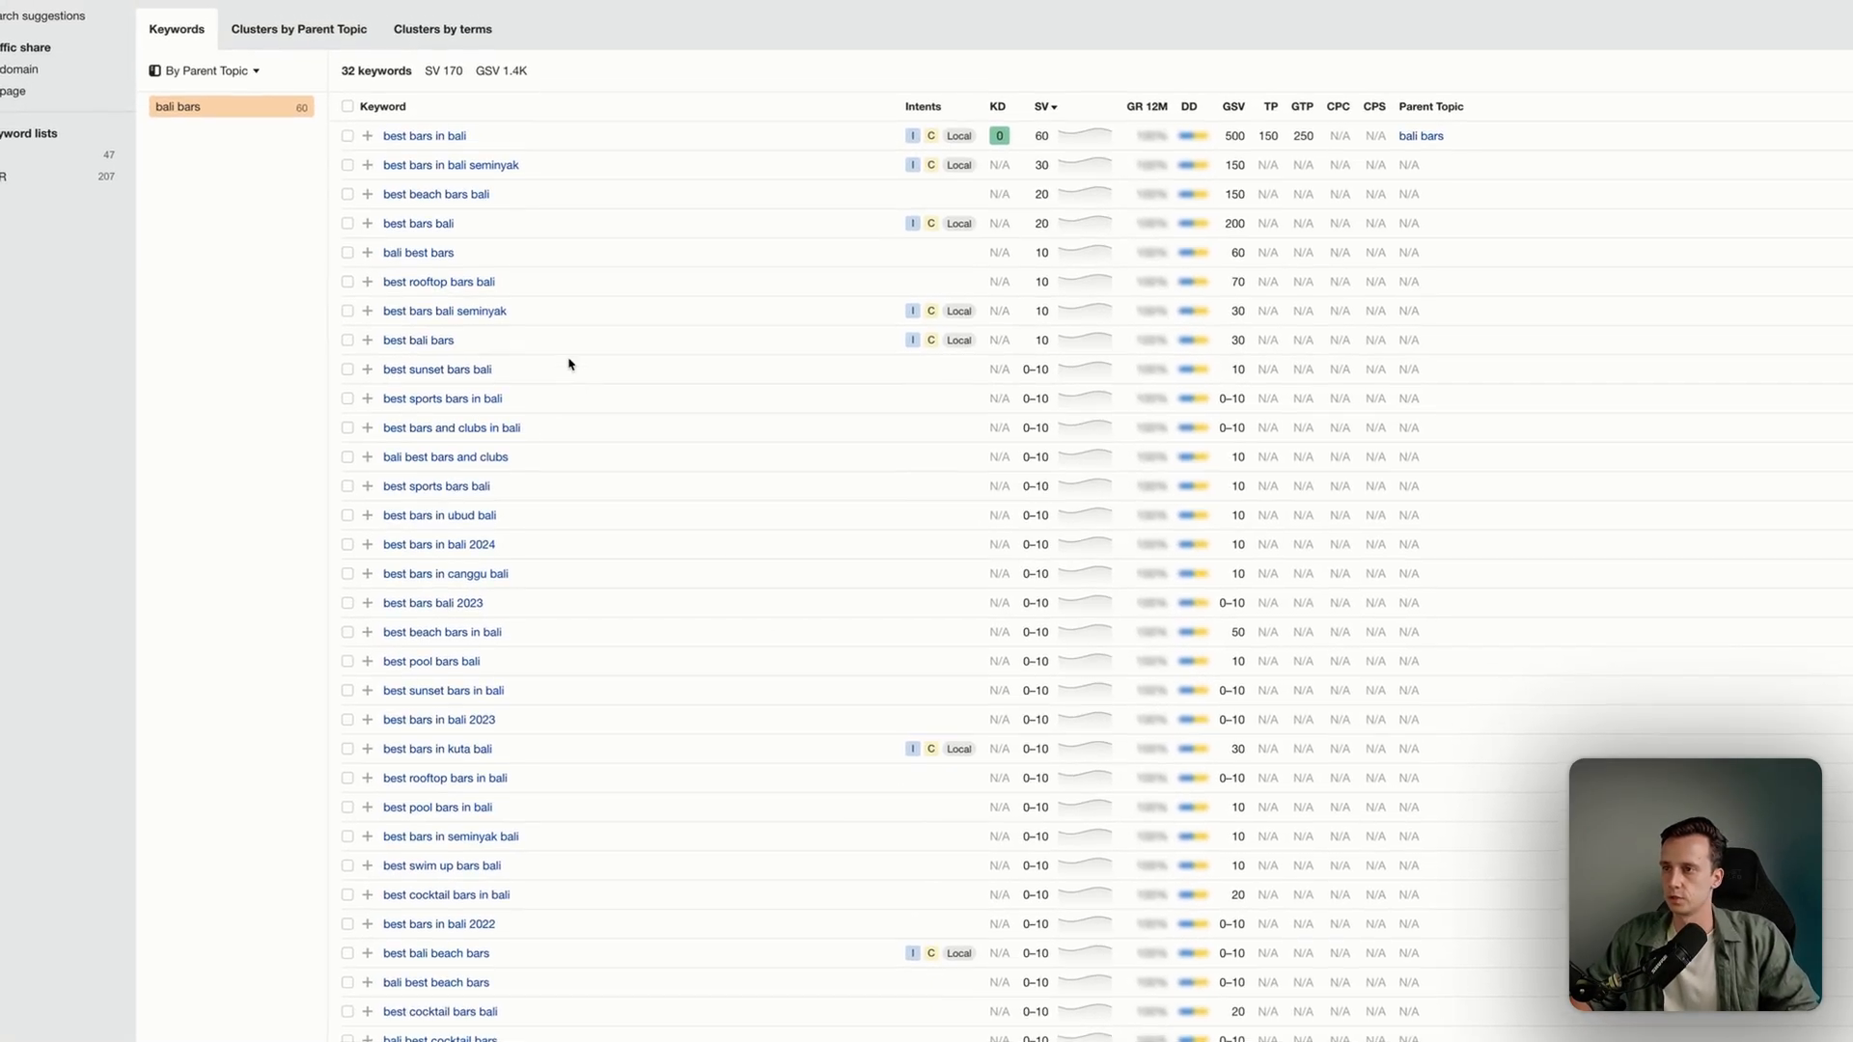
Search Ahrefs for "bar bali" and examine the matching keywords for more bar types
text(bal)
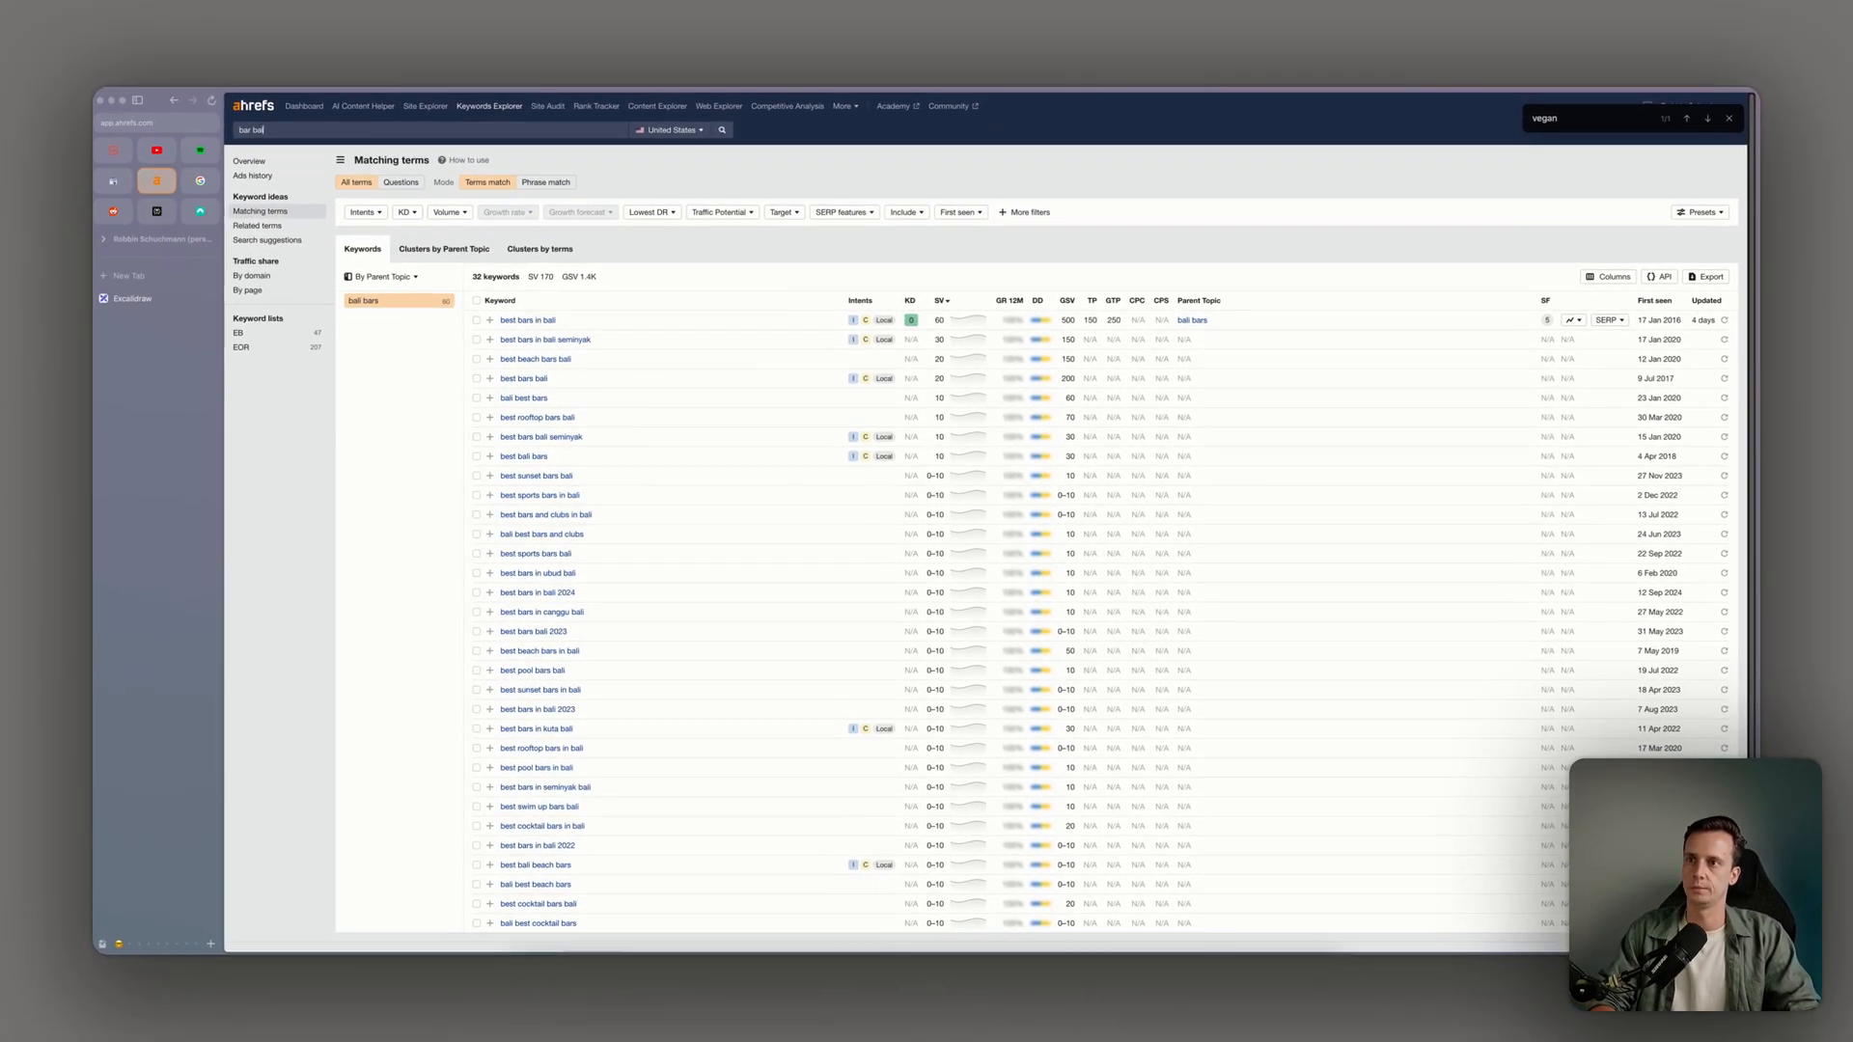
text(i)
key(Return)
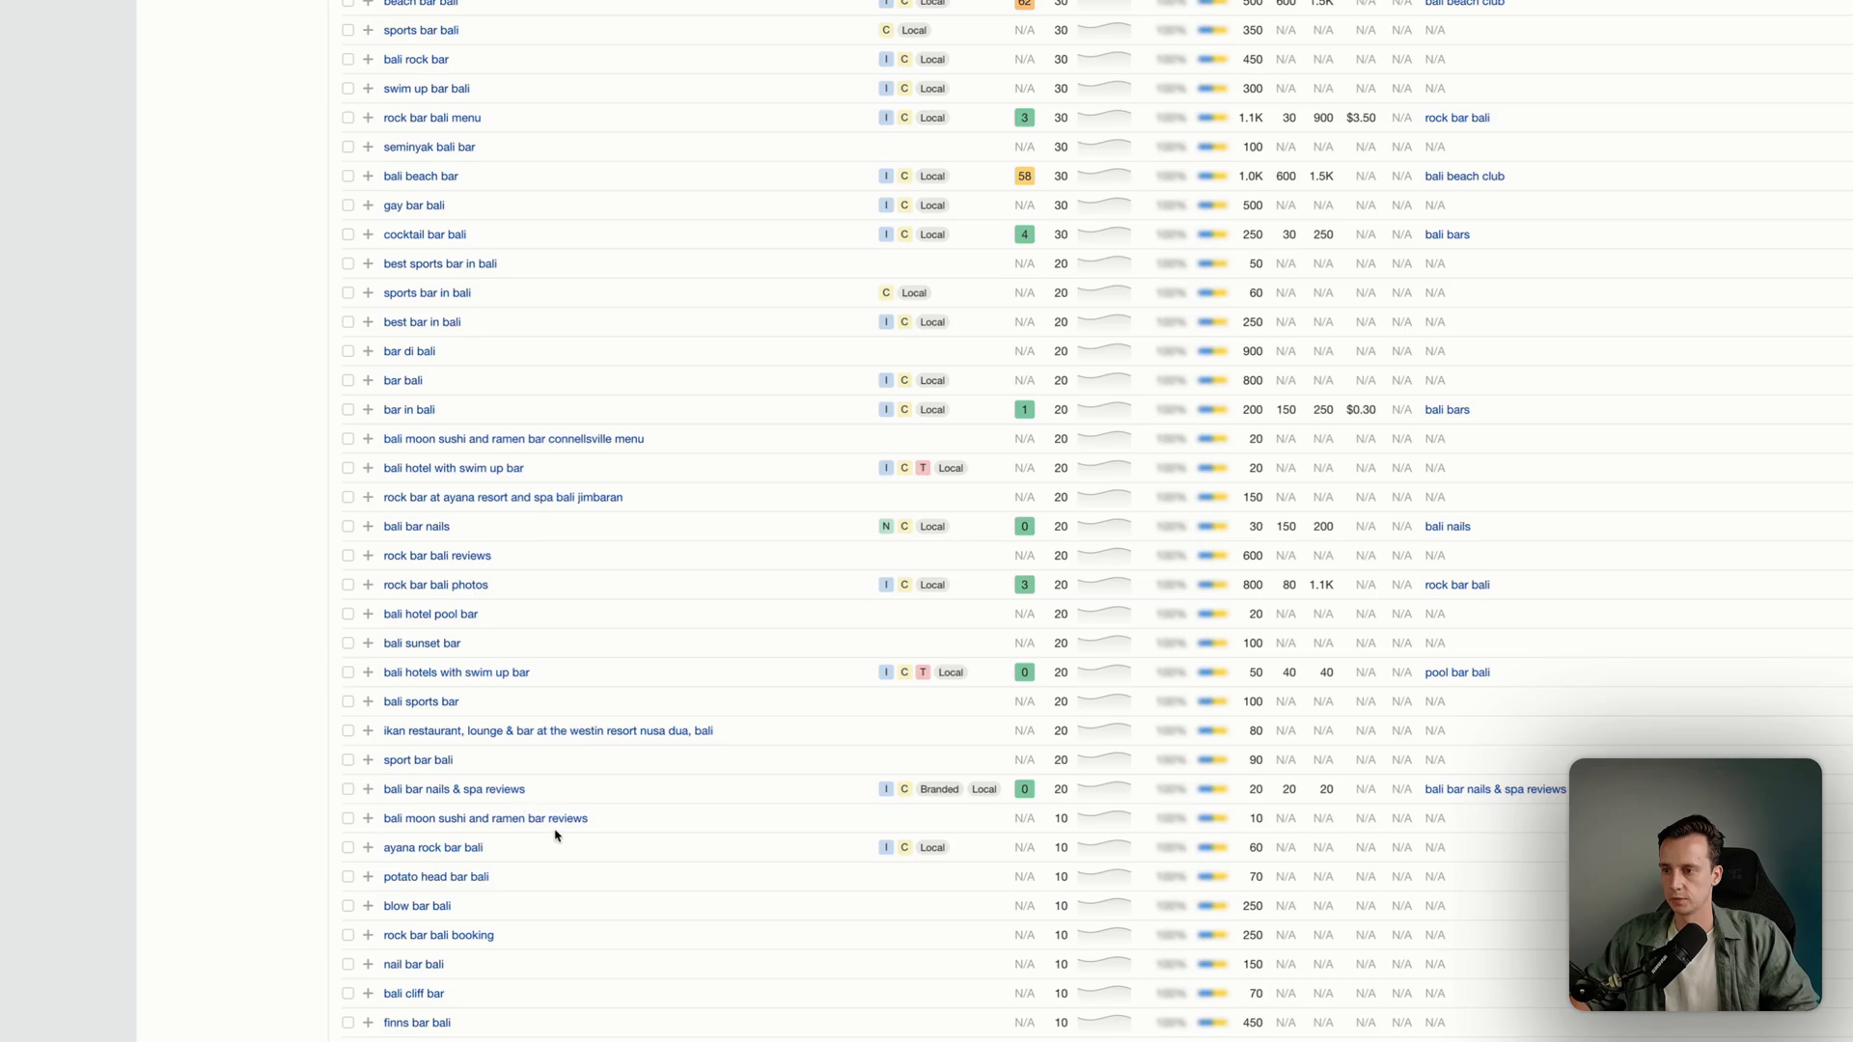
scroll(555, 835, down, 1)
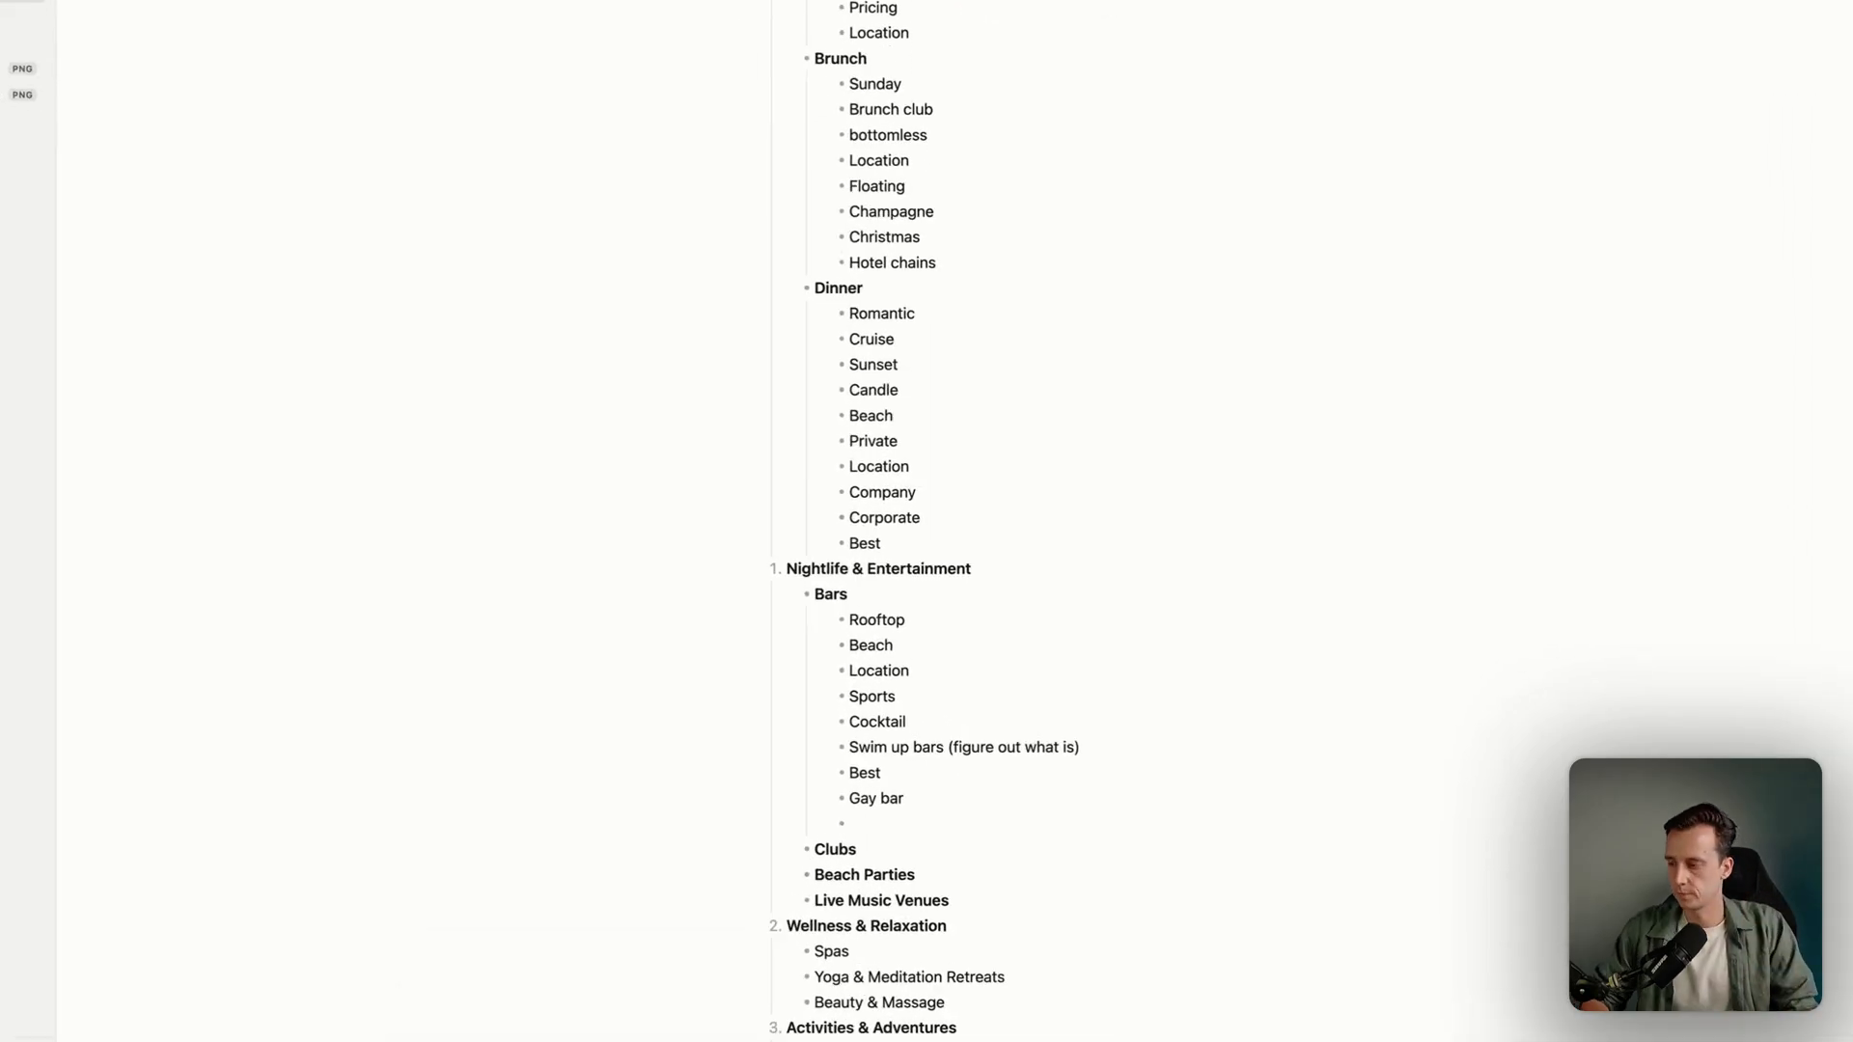
Remove the empty bullet after "Gay bar" at the end of the note's Bars list
key(BackSpace)
key(BackSpace)
key(BackSpace)
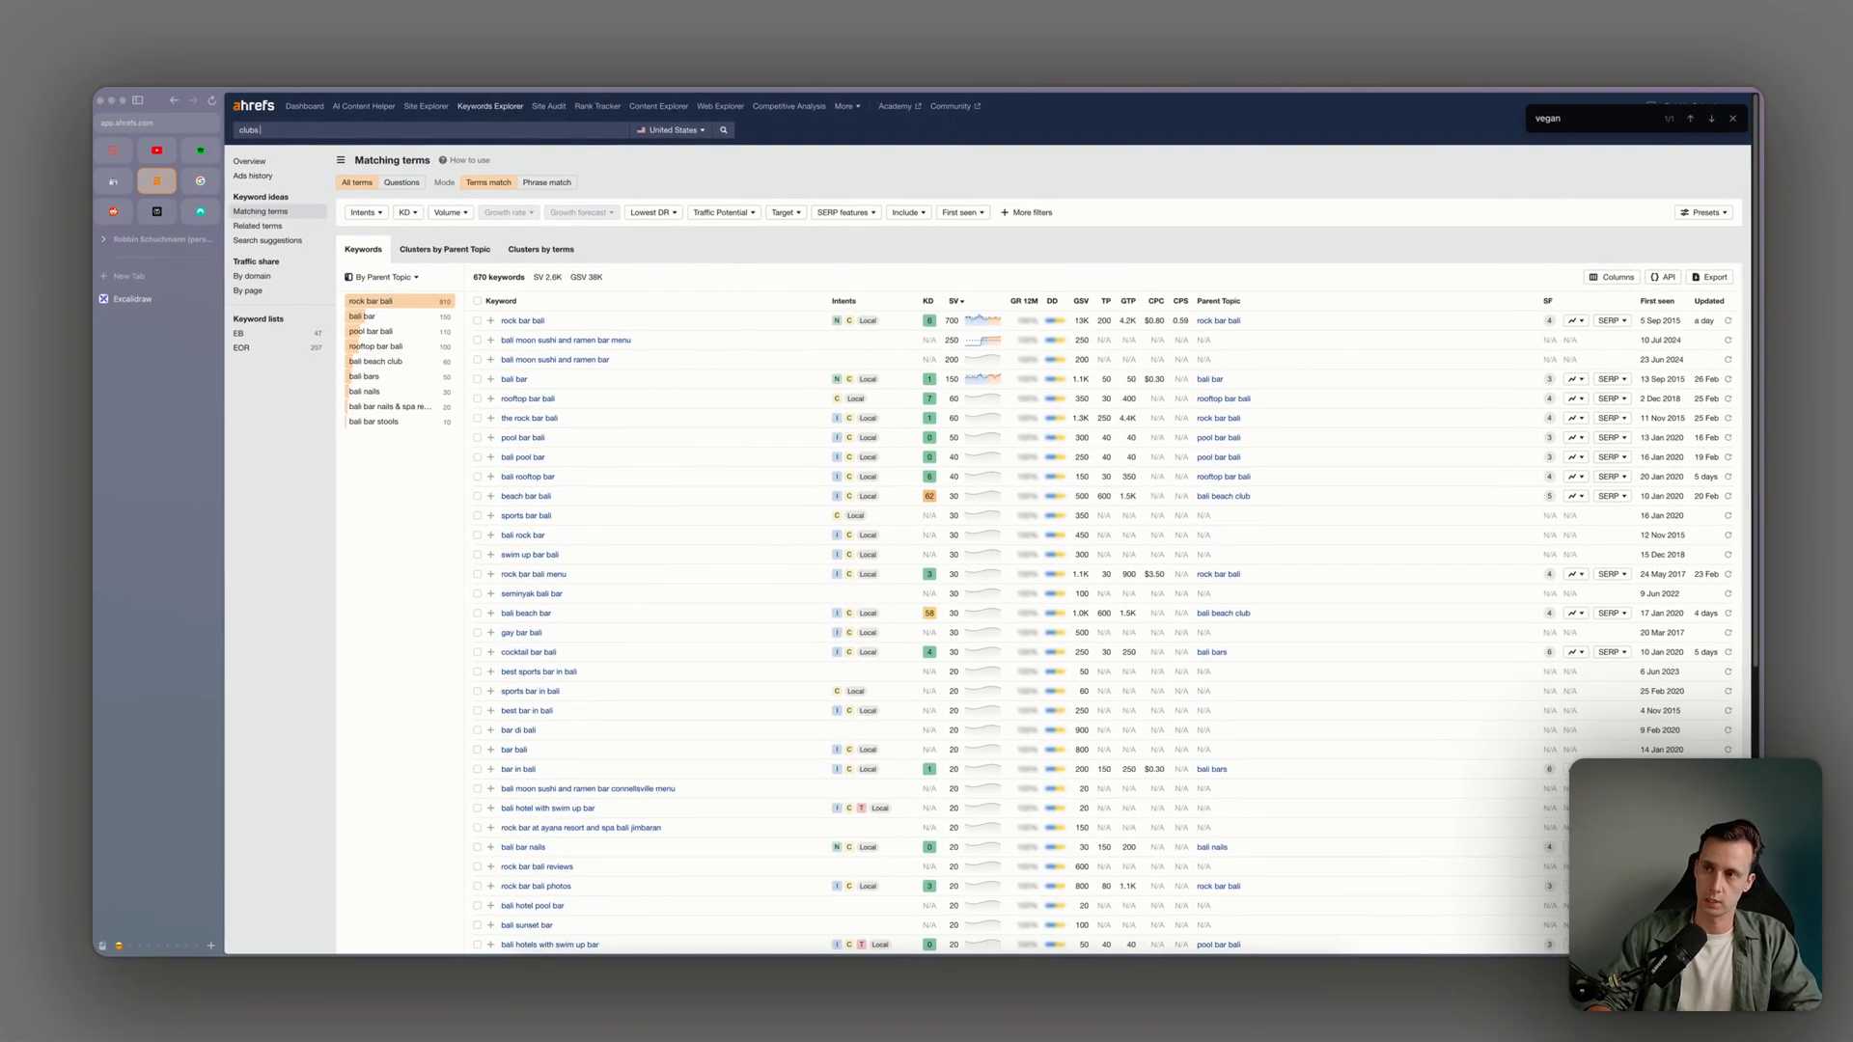
Look up the matching keywords for "clubs bali" in Ahrefs
text(i)
key(Return)
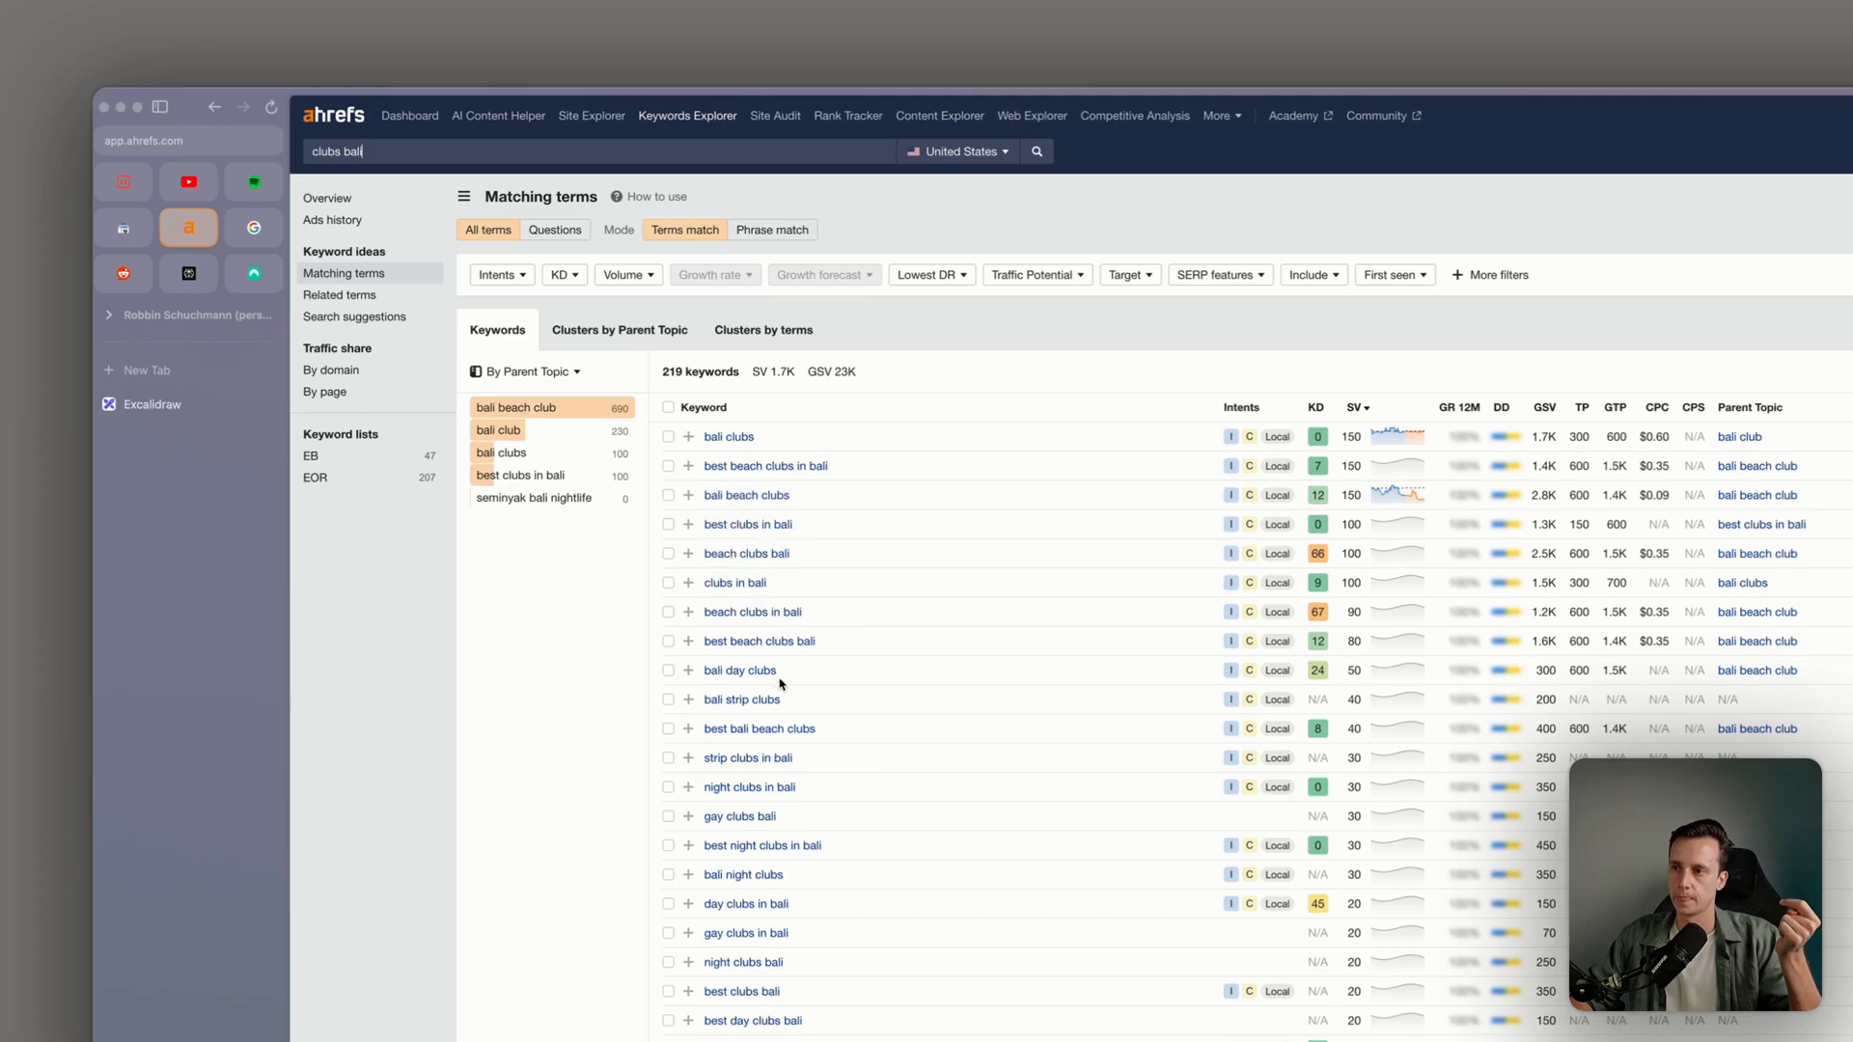
Start a sub-list under the note's Clubs bullet and add "Gay" from the Ahrefs club keywords
key(super+Tab)
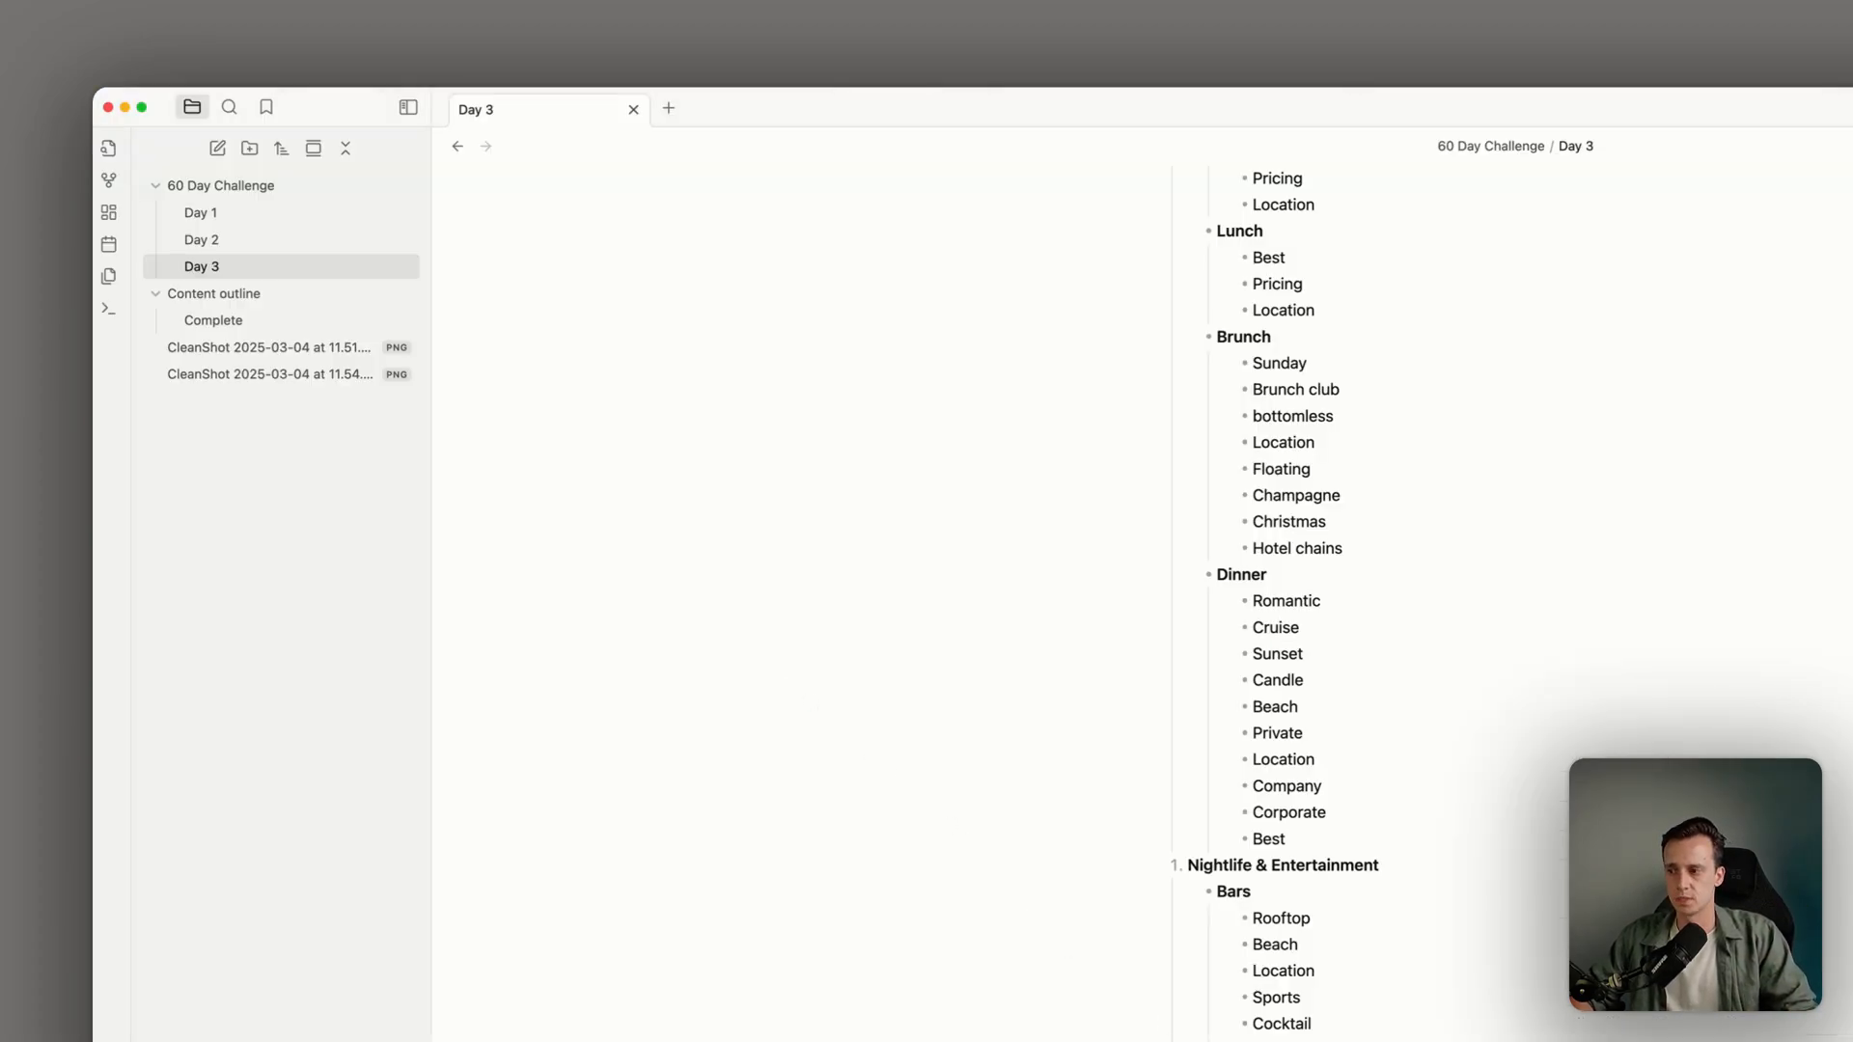
key(Return)
key(super+Tab)
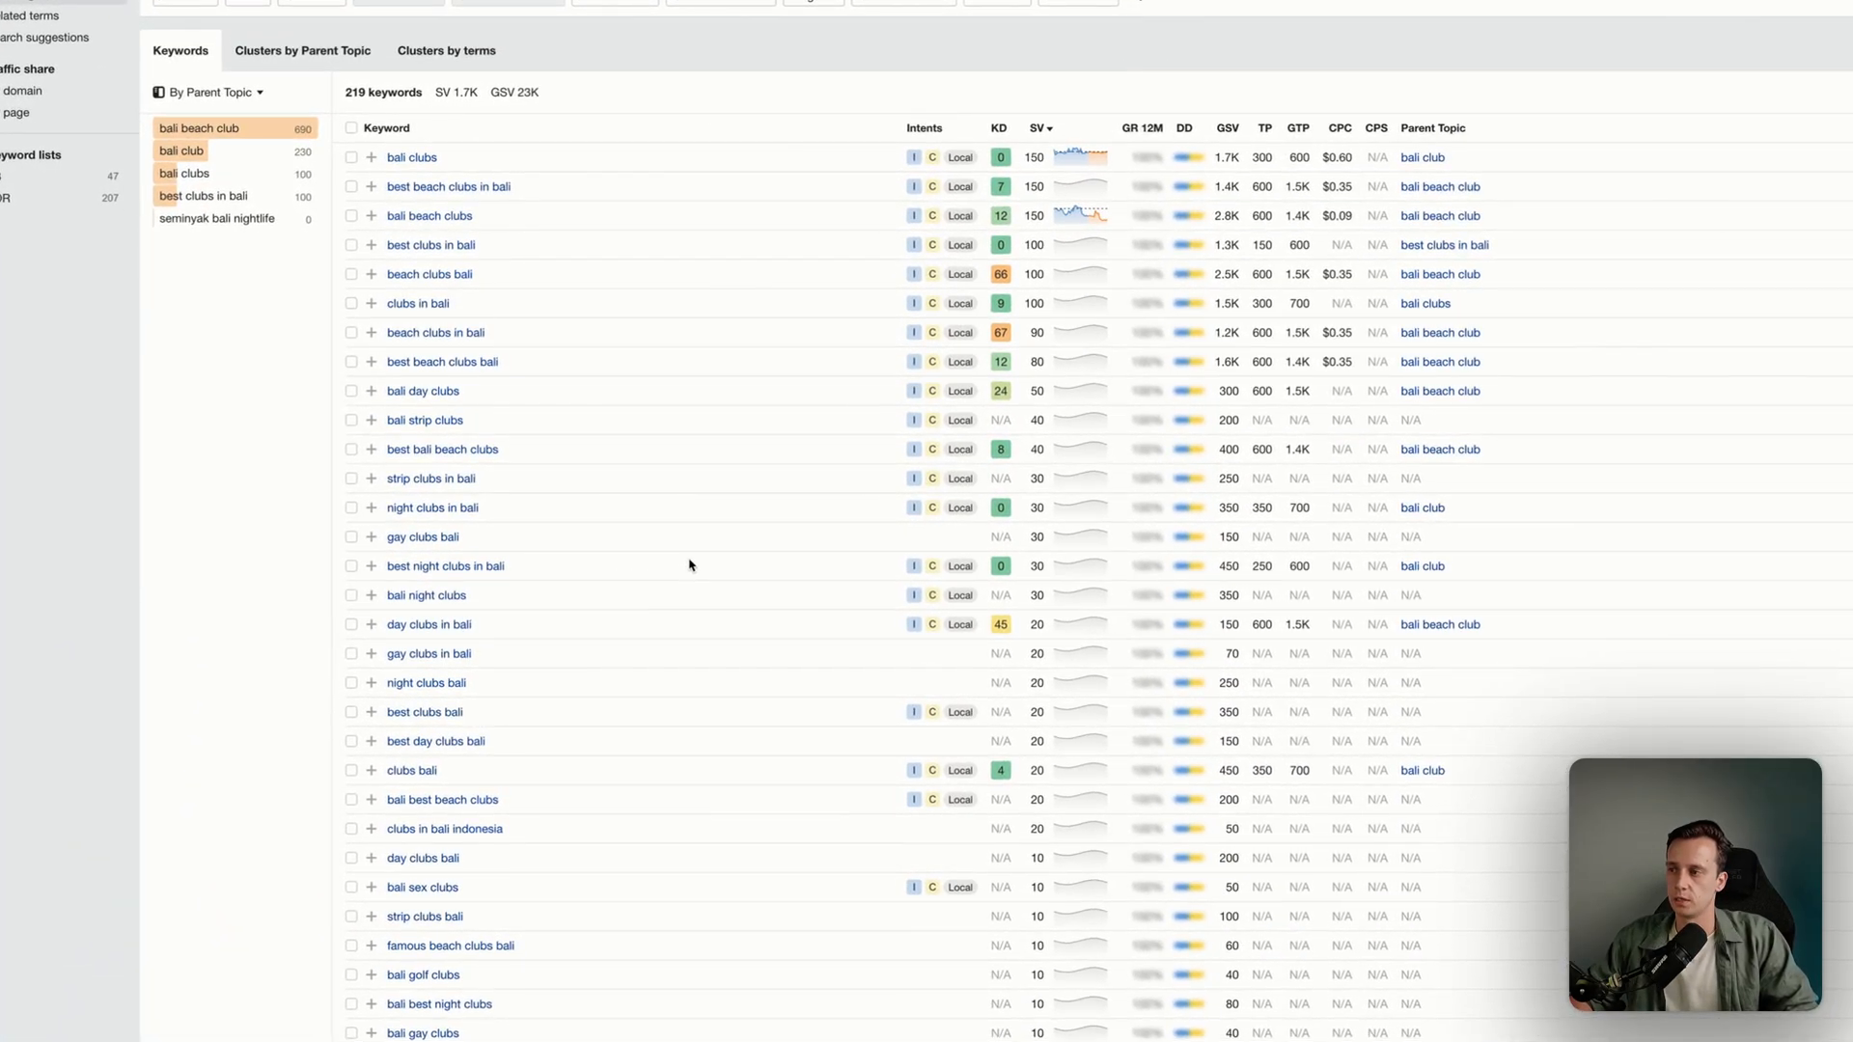
key(super+Tab)
text(Gay)
Examine the rest of the "clubs bali" keyword list in Ahrefs for further club types and locations
key(super+Tab)
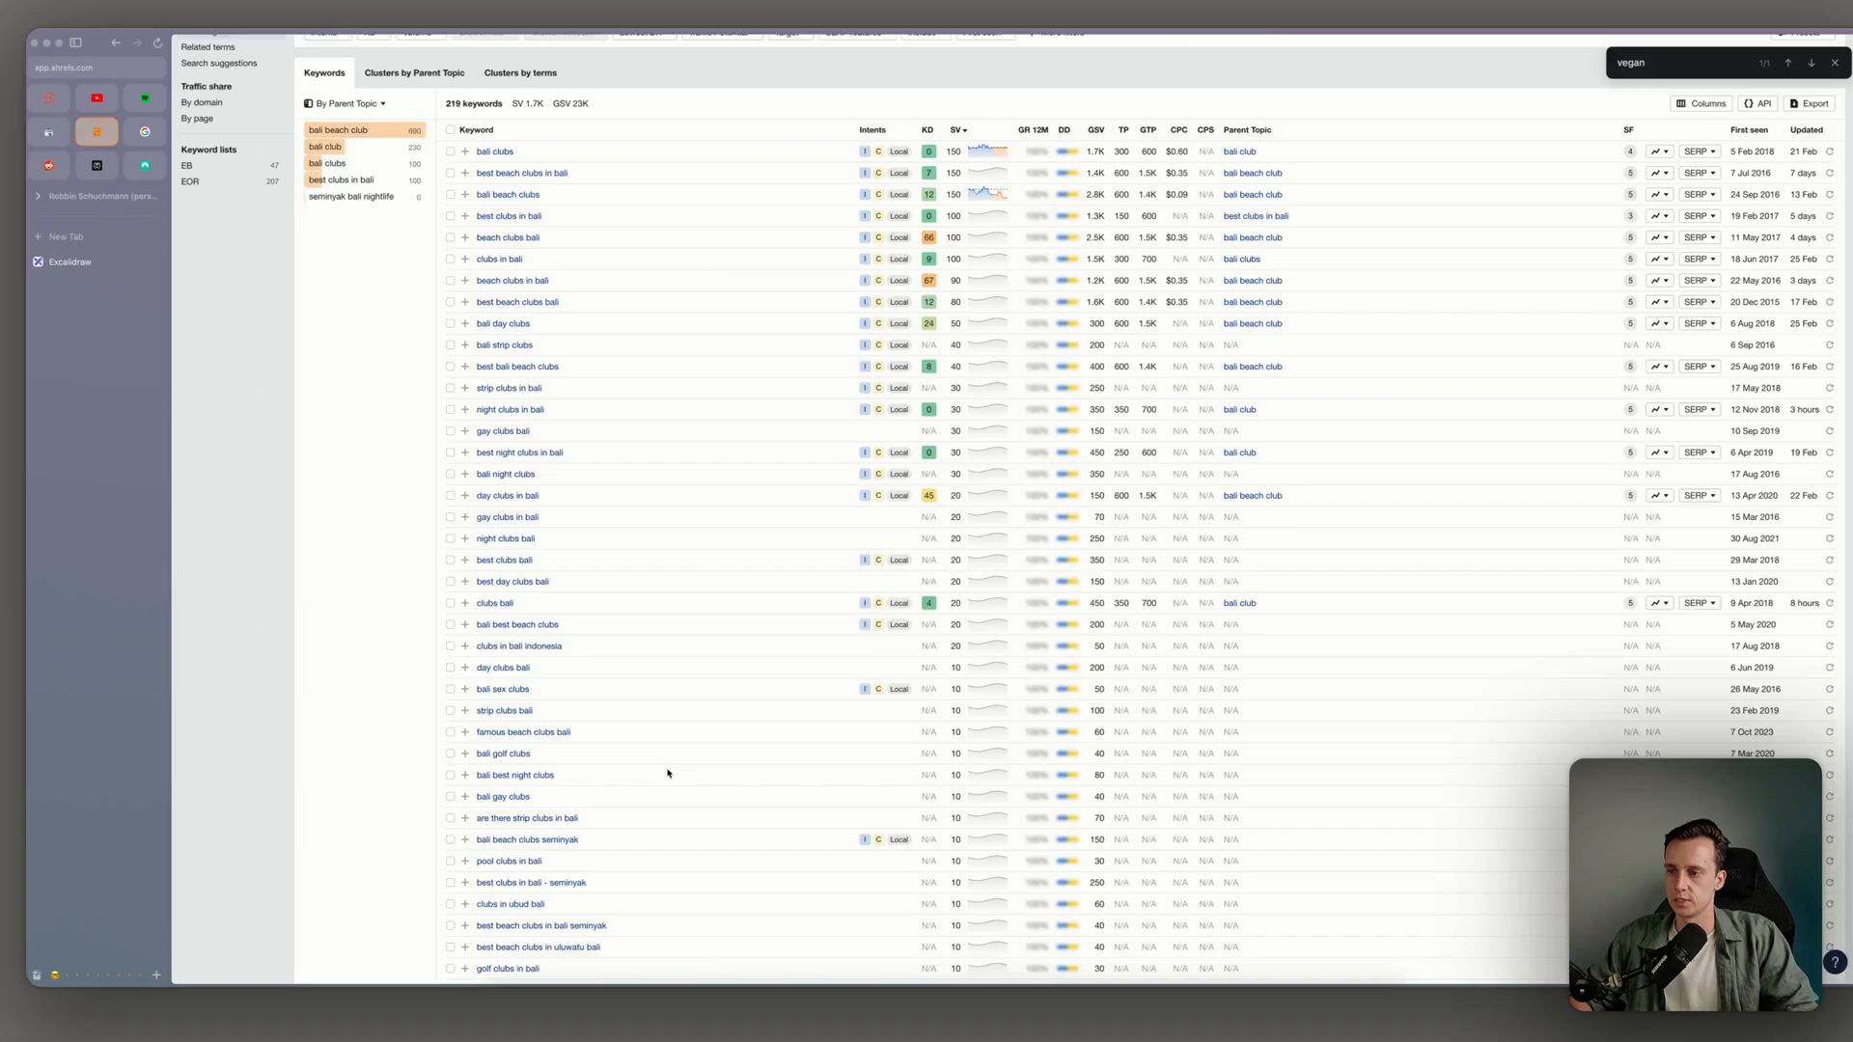
scroll(661, 772, down, 3)
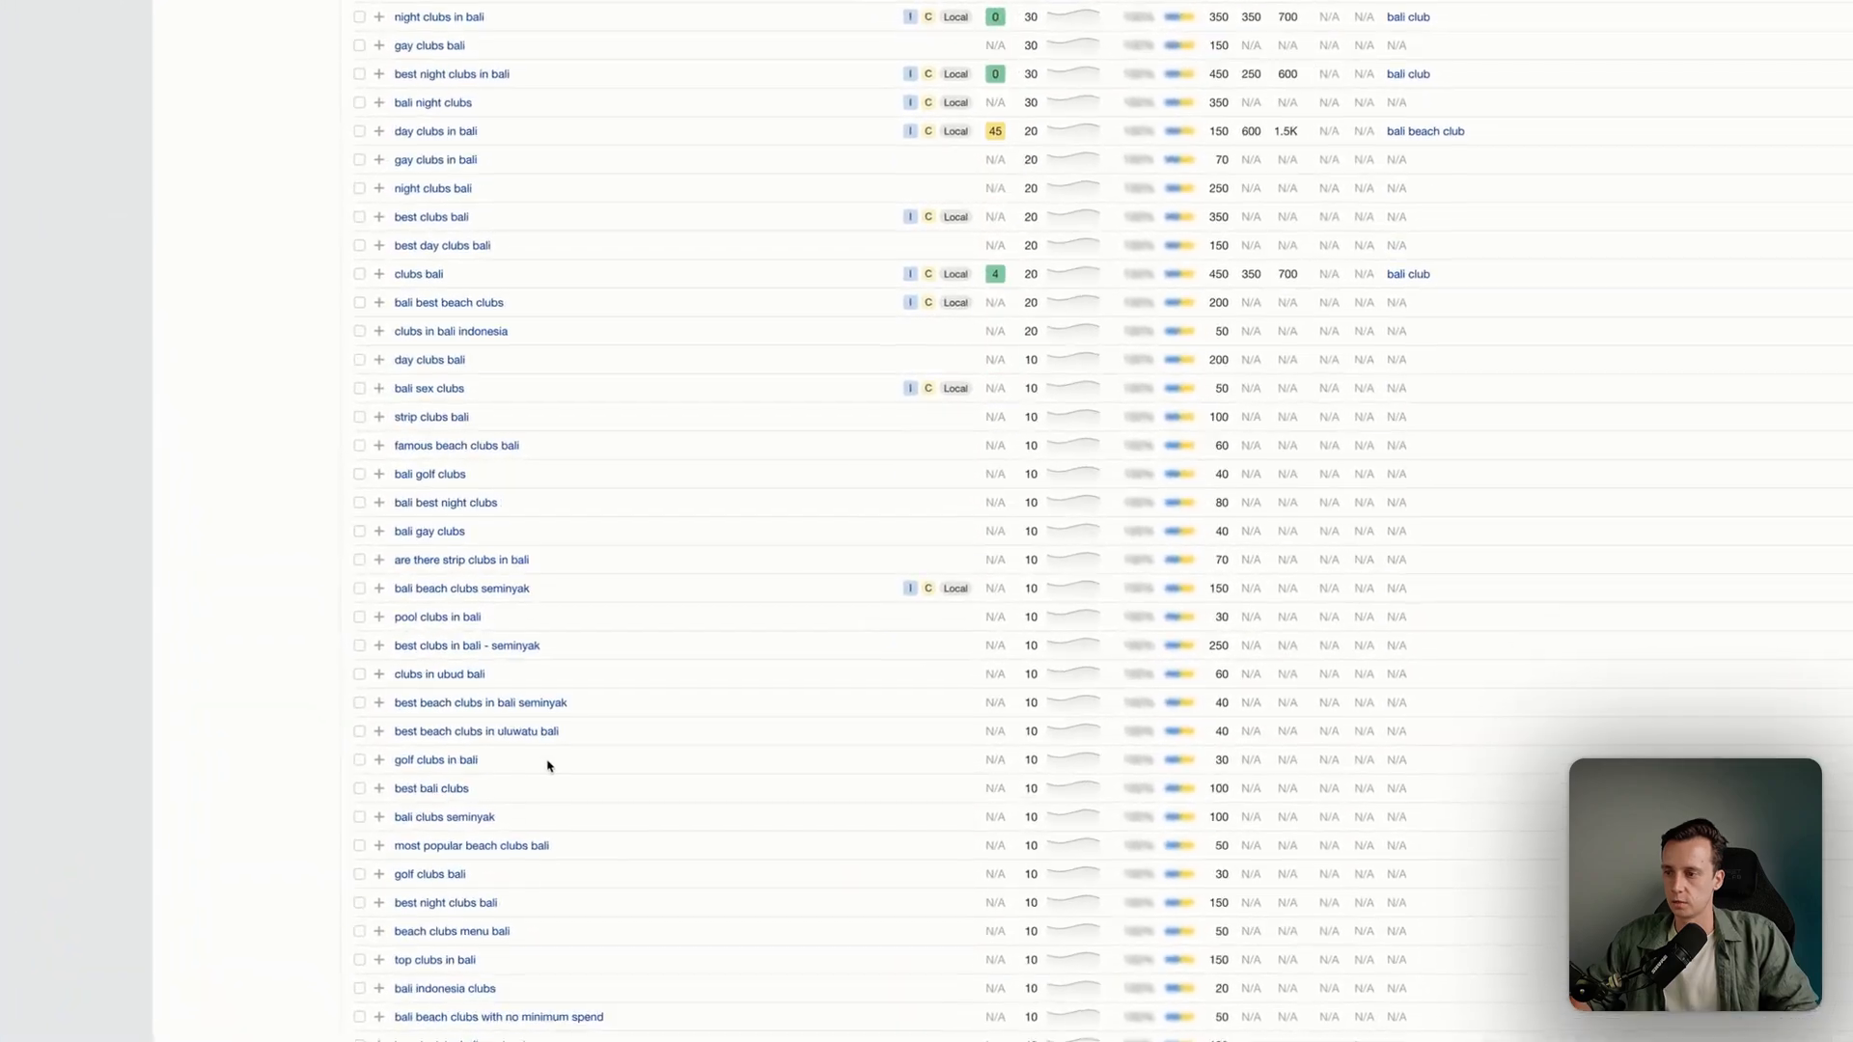
scroll(591, 770, down, 1)
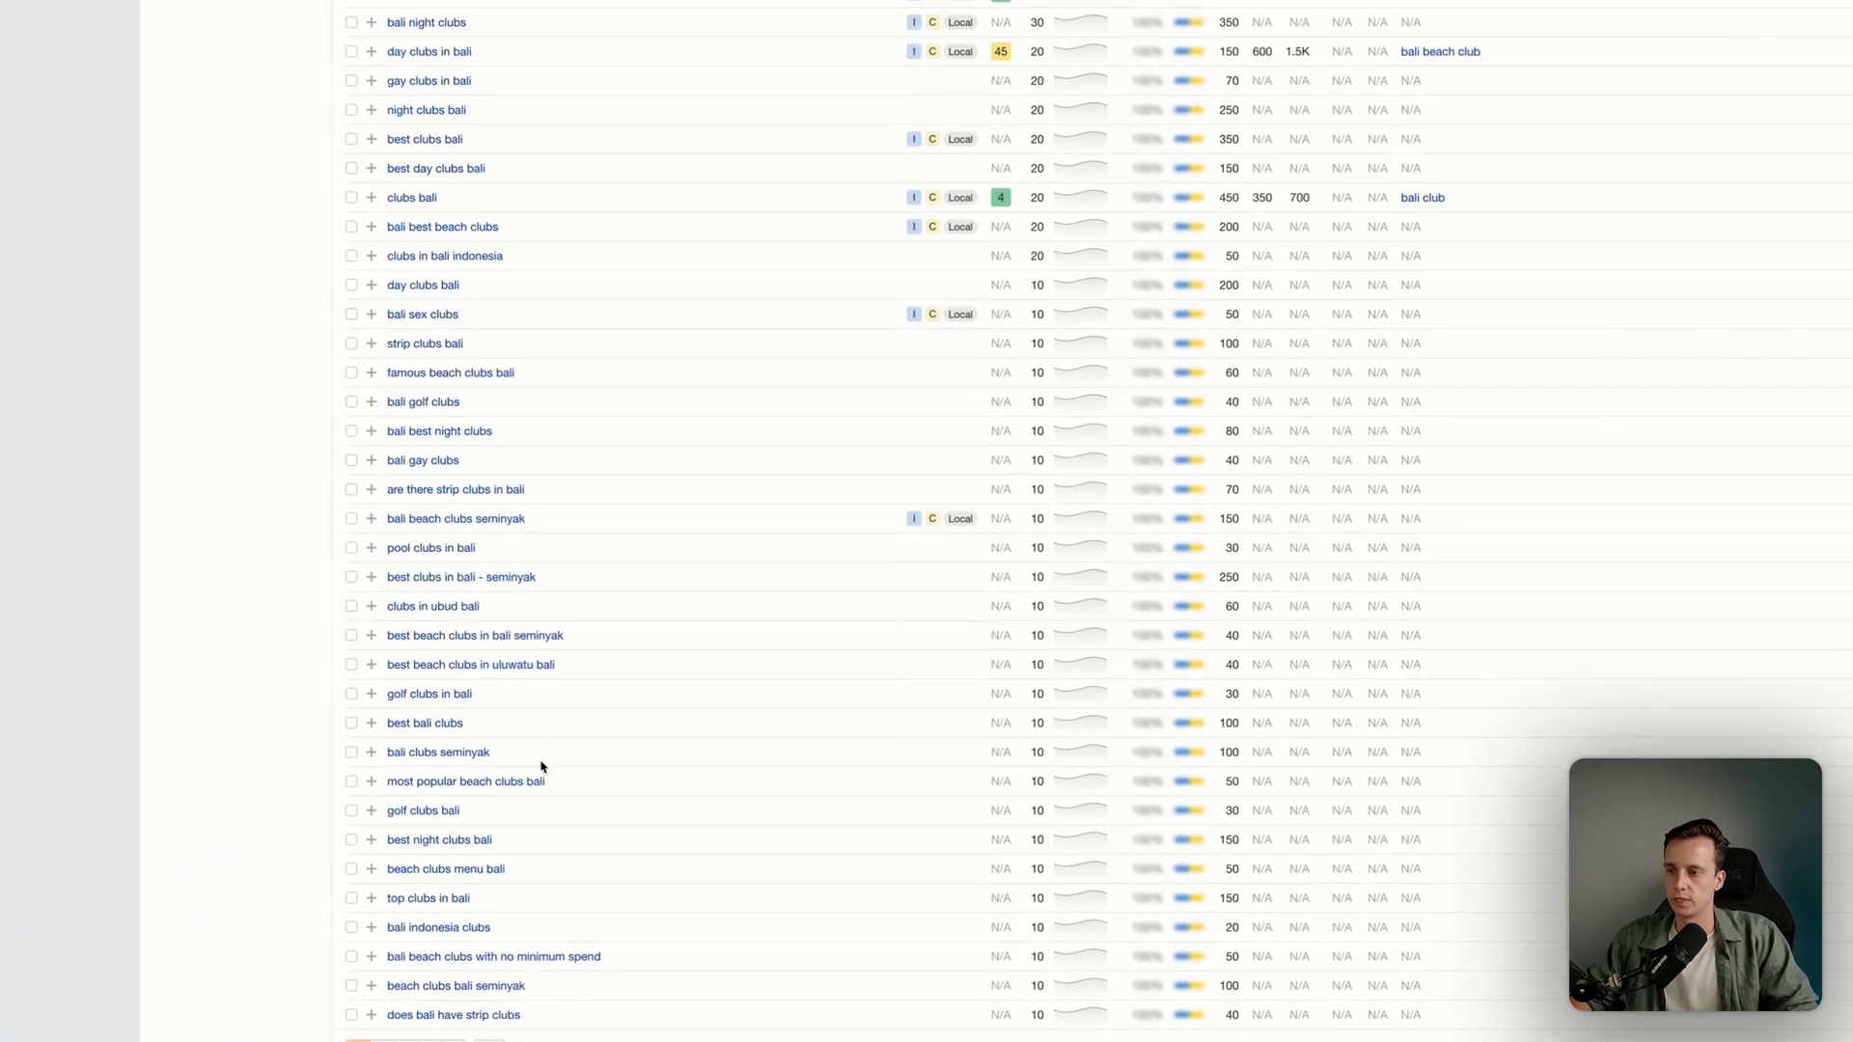
scroll(541, 801, up, 5)
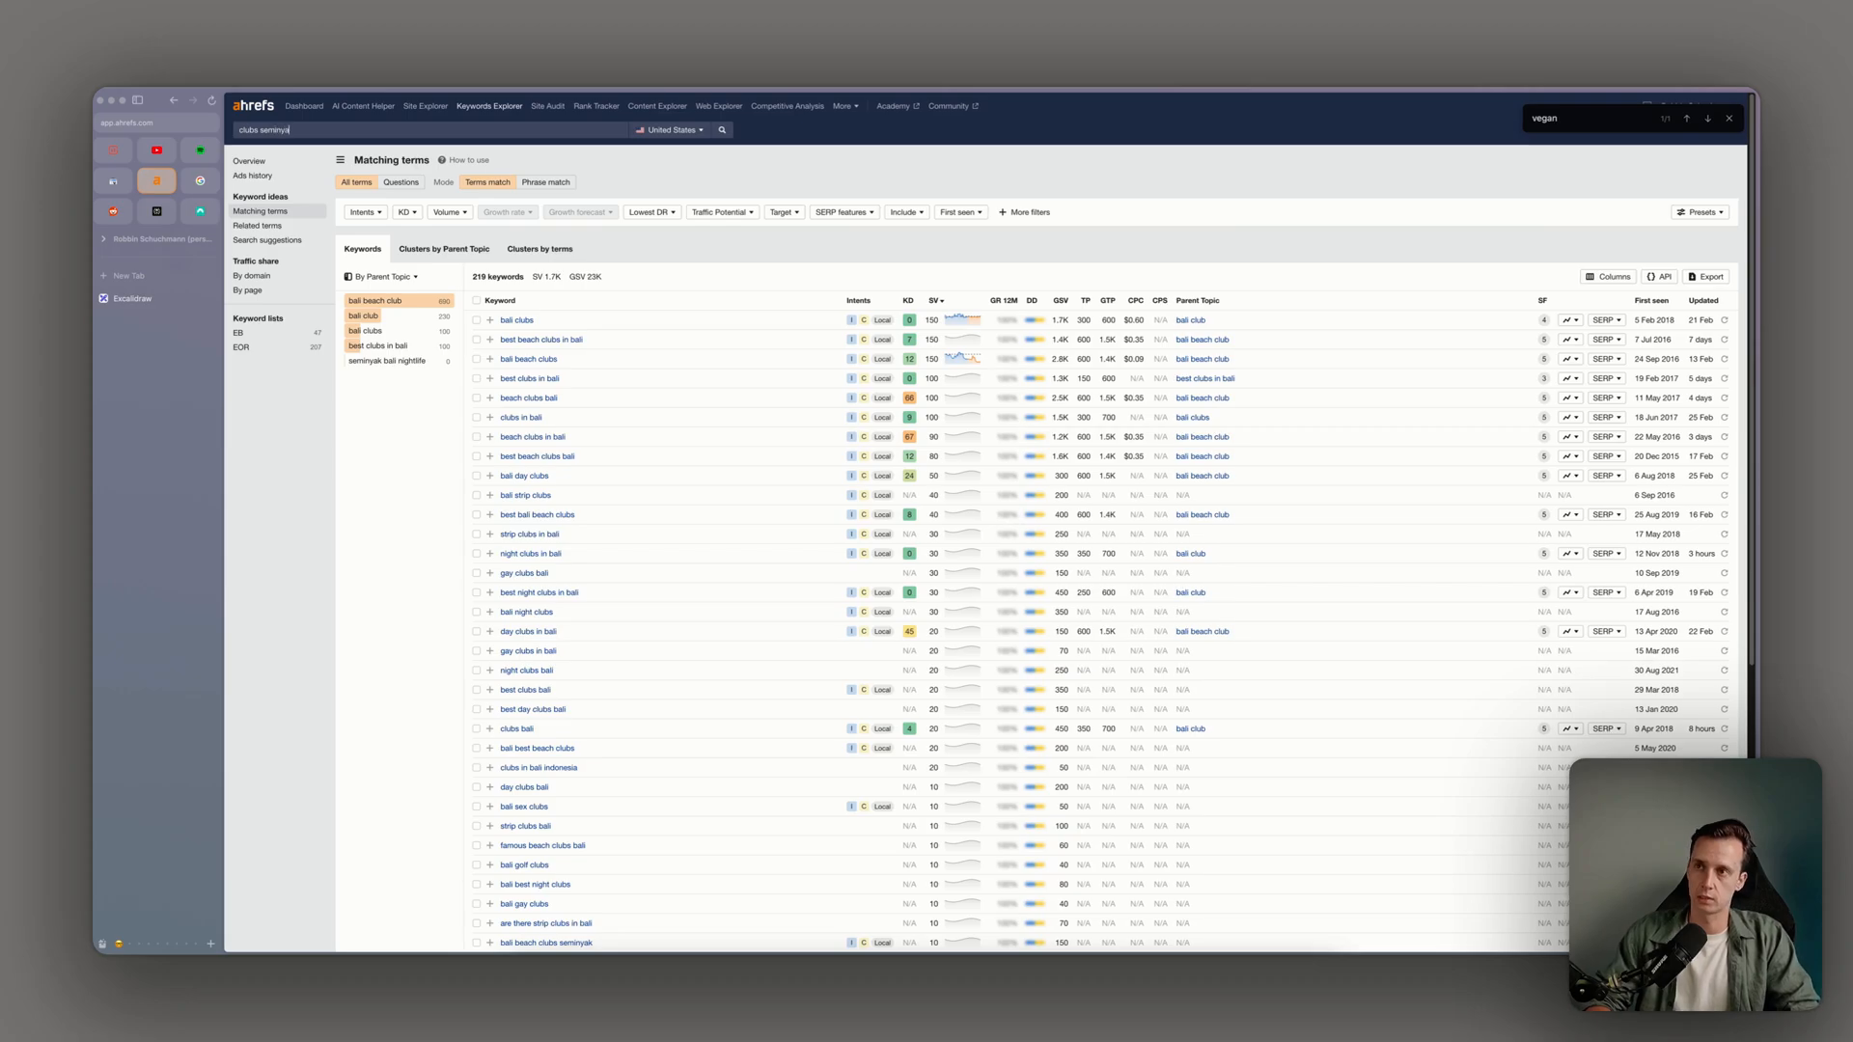
Look up the matching keywords for "clubs seminyak" in Ahrefs and add "Beach clubs" and "Night clubs" to the note's Clubs list
text(k)
key(Return)
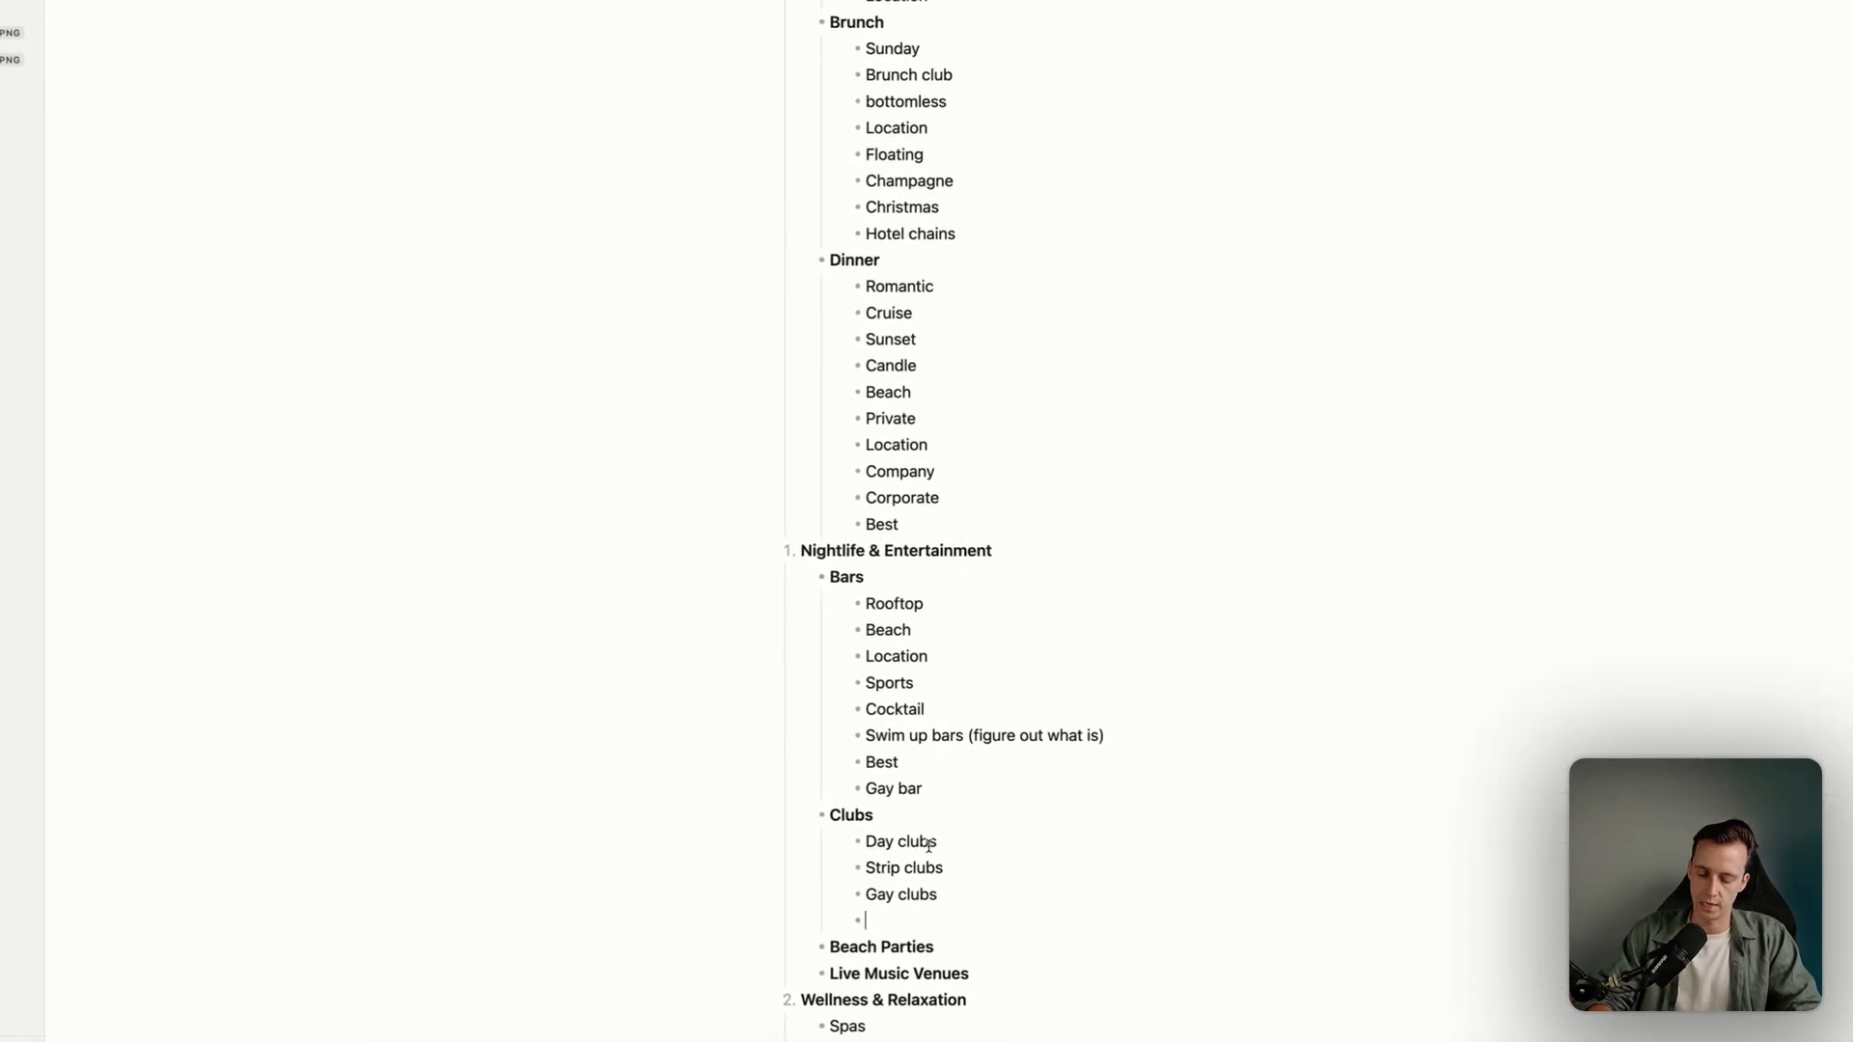
text(Beach clubs,)
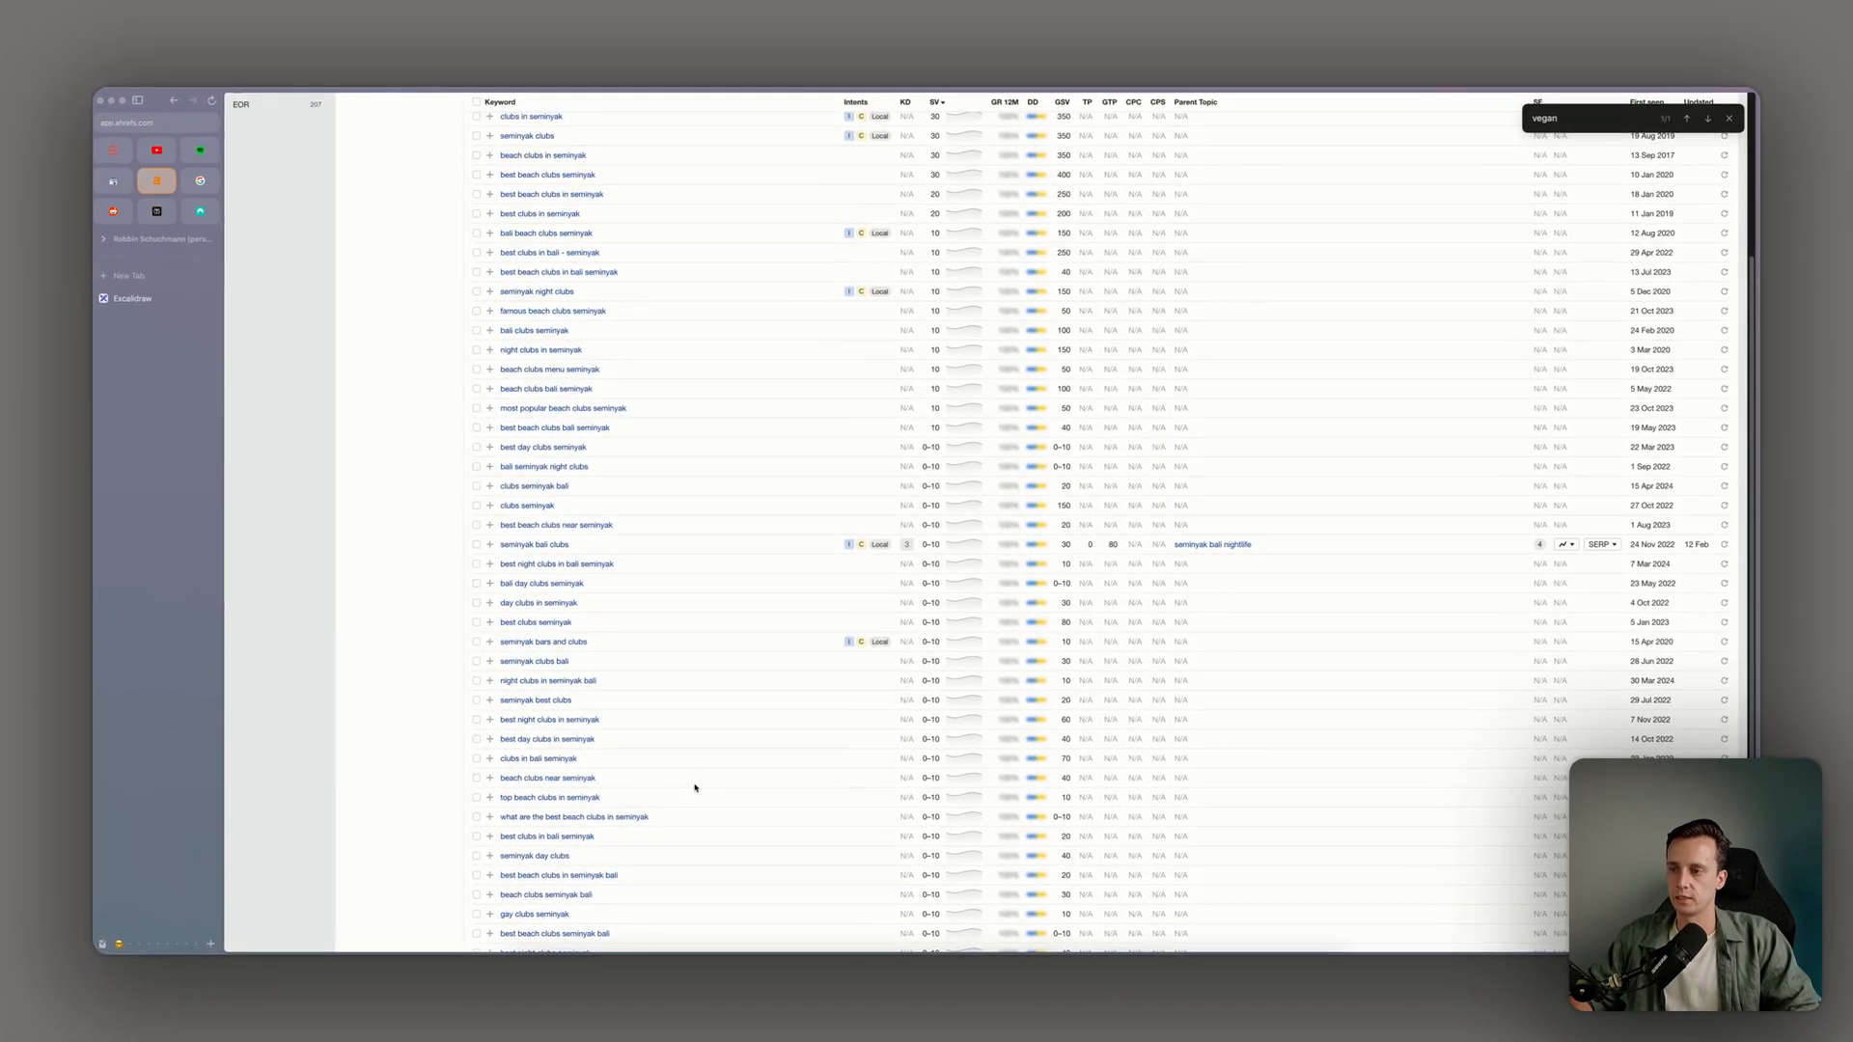
Check the remaining "clubs seminyak" keywords in Ahrefs and add "Best" and "Location" to the note's Clubs list
scroll(696, 793, up, 1)
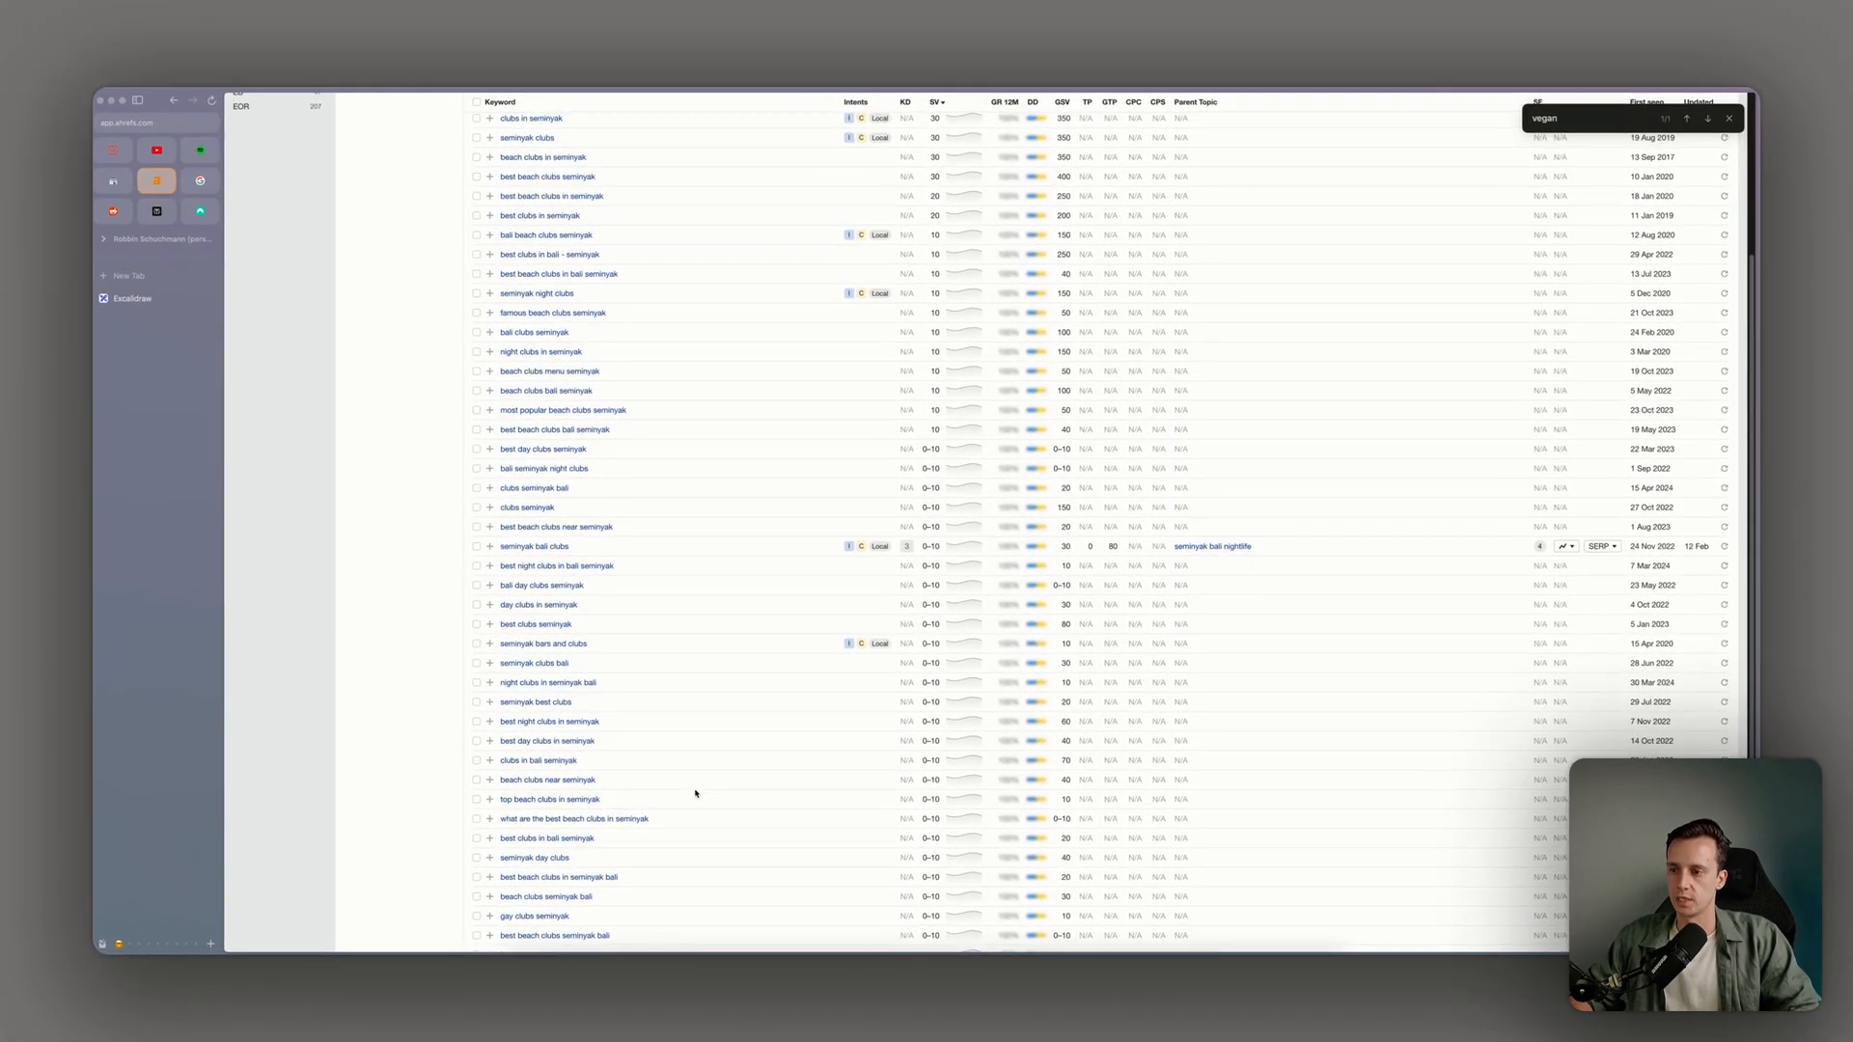
scroll(693, 789, down, 5)
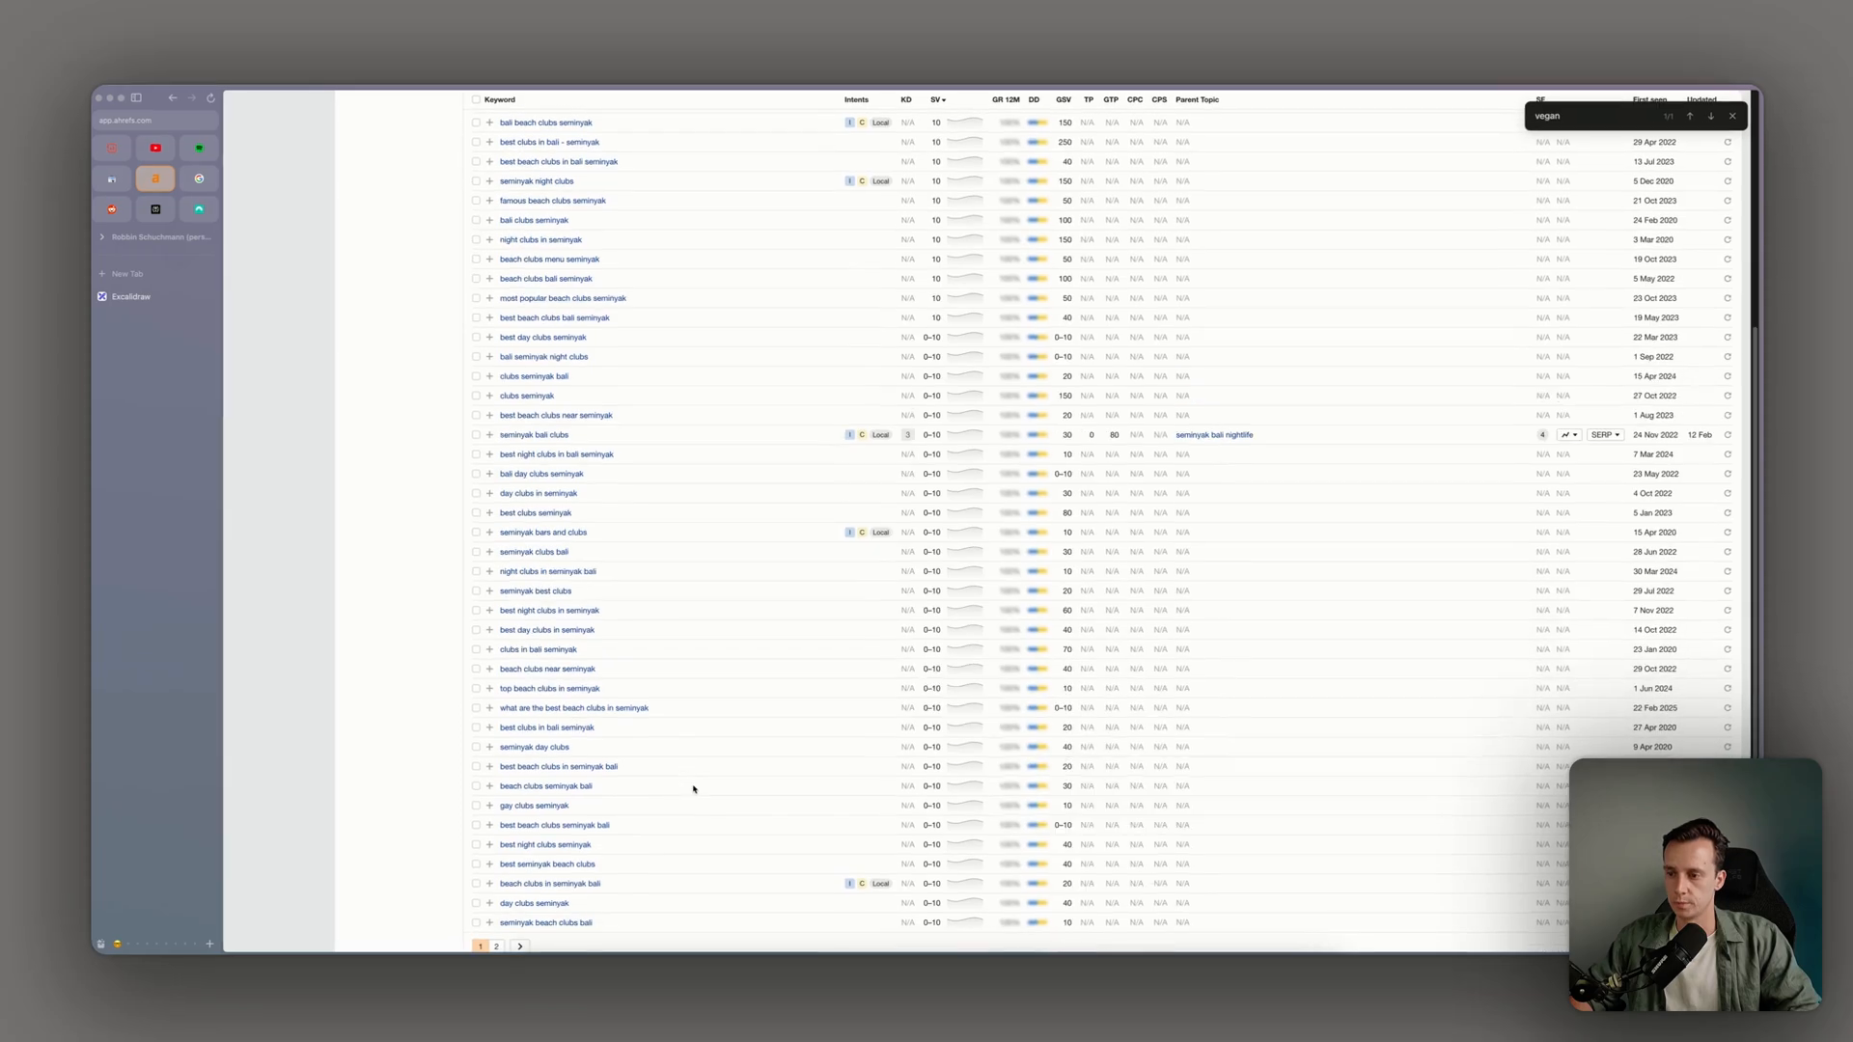
key(super+Tab)
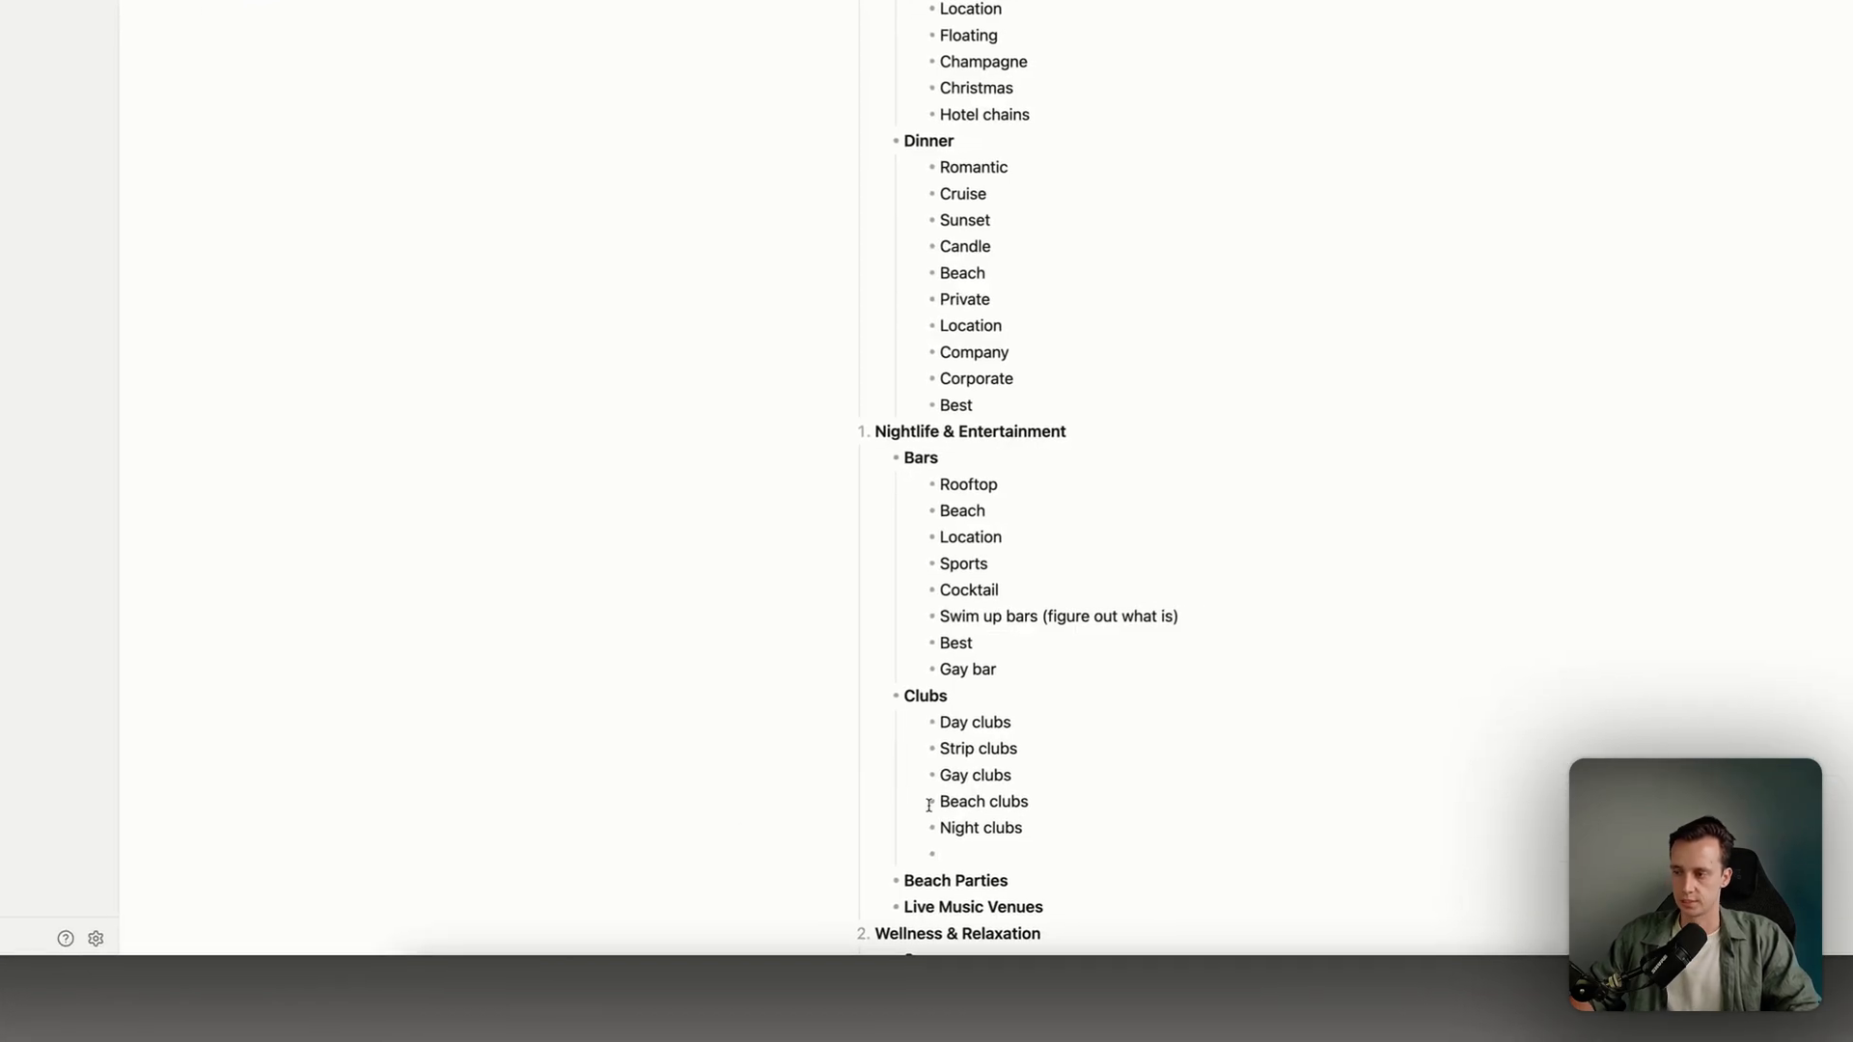
text(Best)
key(Return)
text(Location)
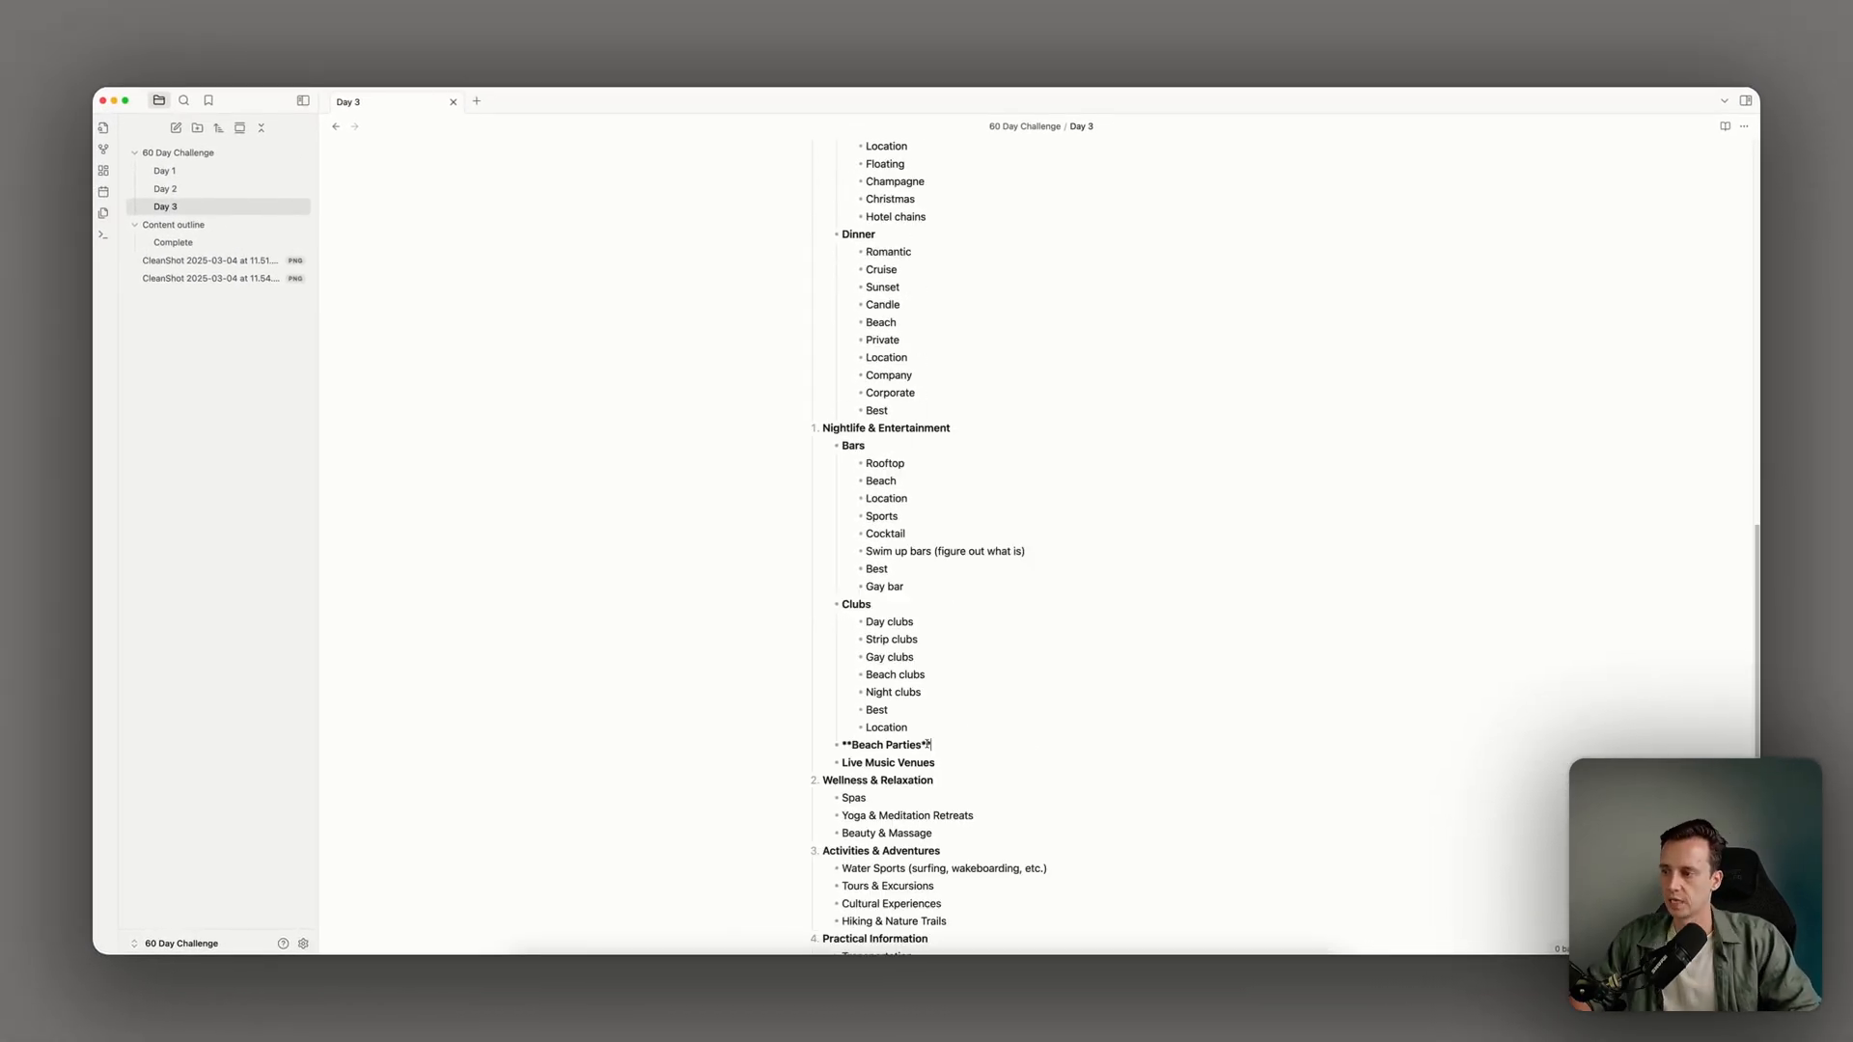
Check the Ahrefs keywords for "beach parties bali" and "live music bali", and remove the note's Beach Parties bullet
key(super+Tab)
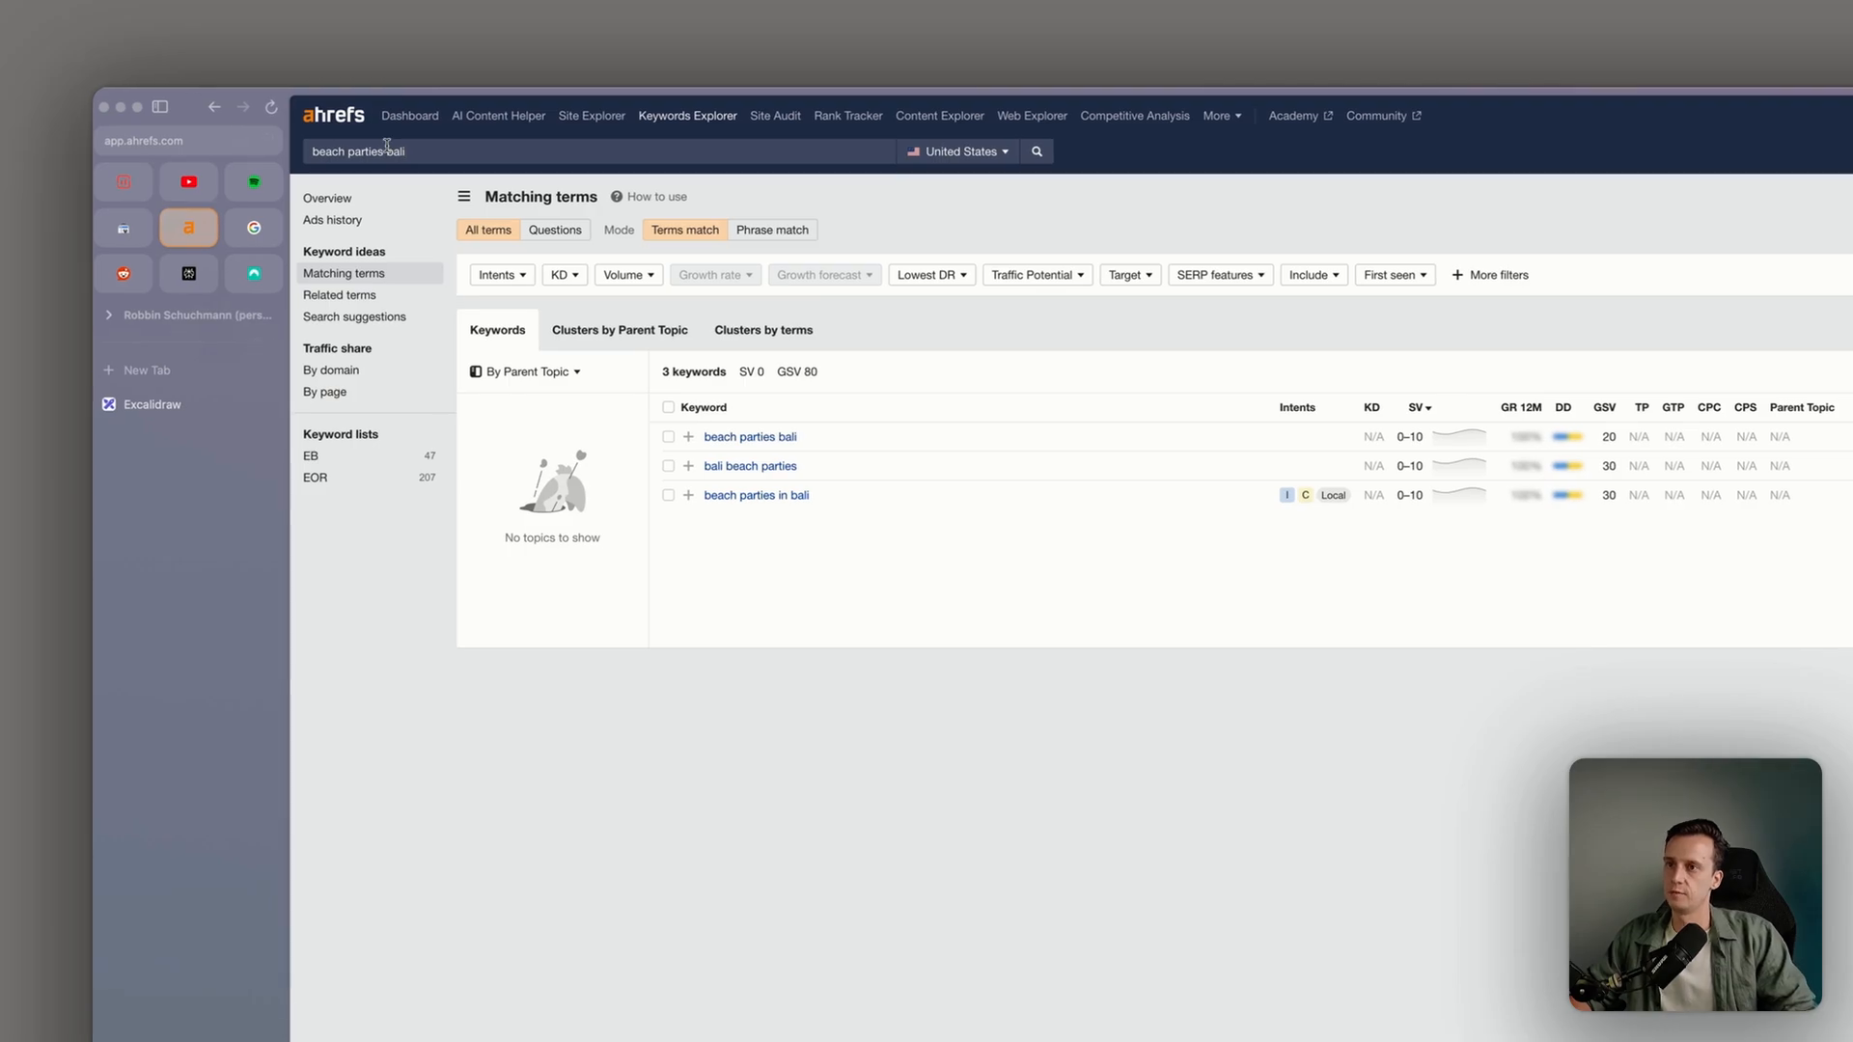
text(ive music)
key(Return)
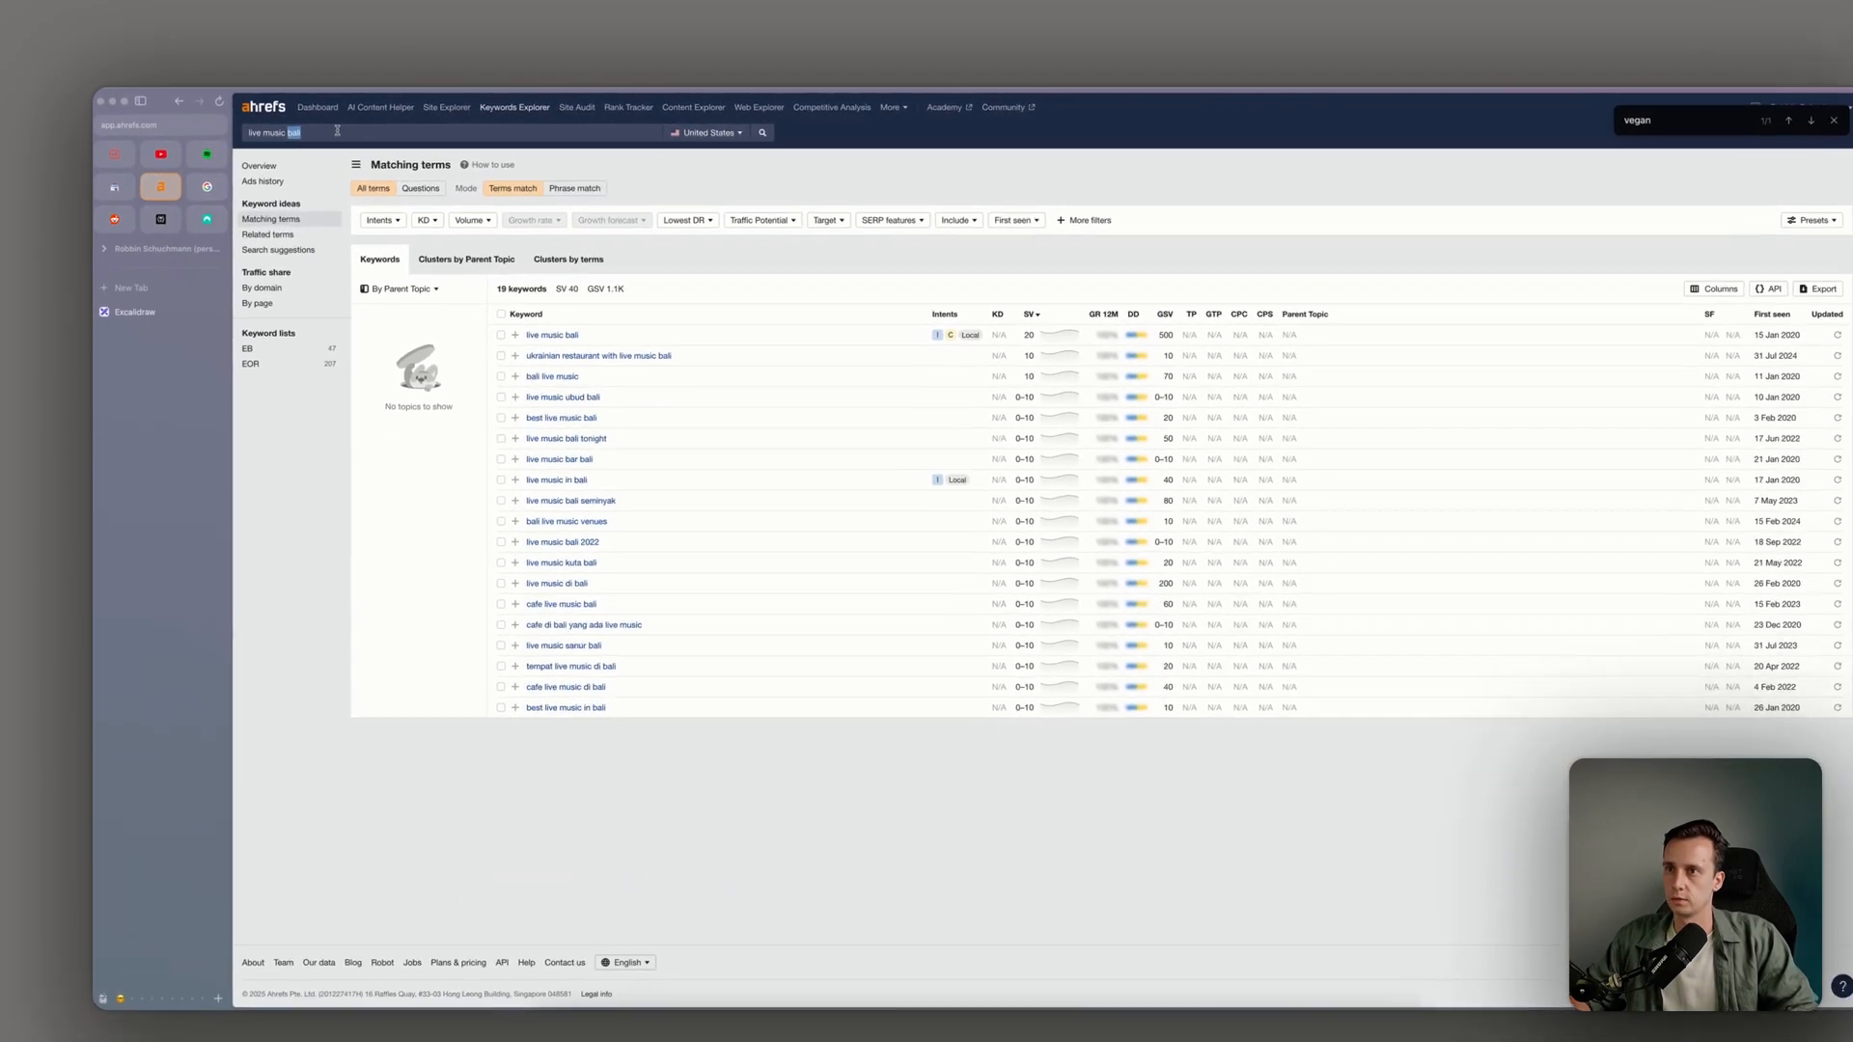
double_click(429, 155)
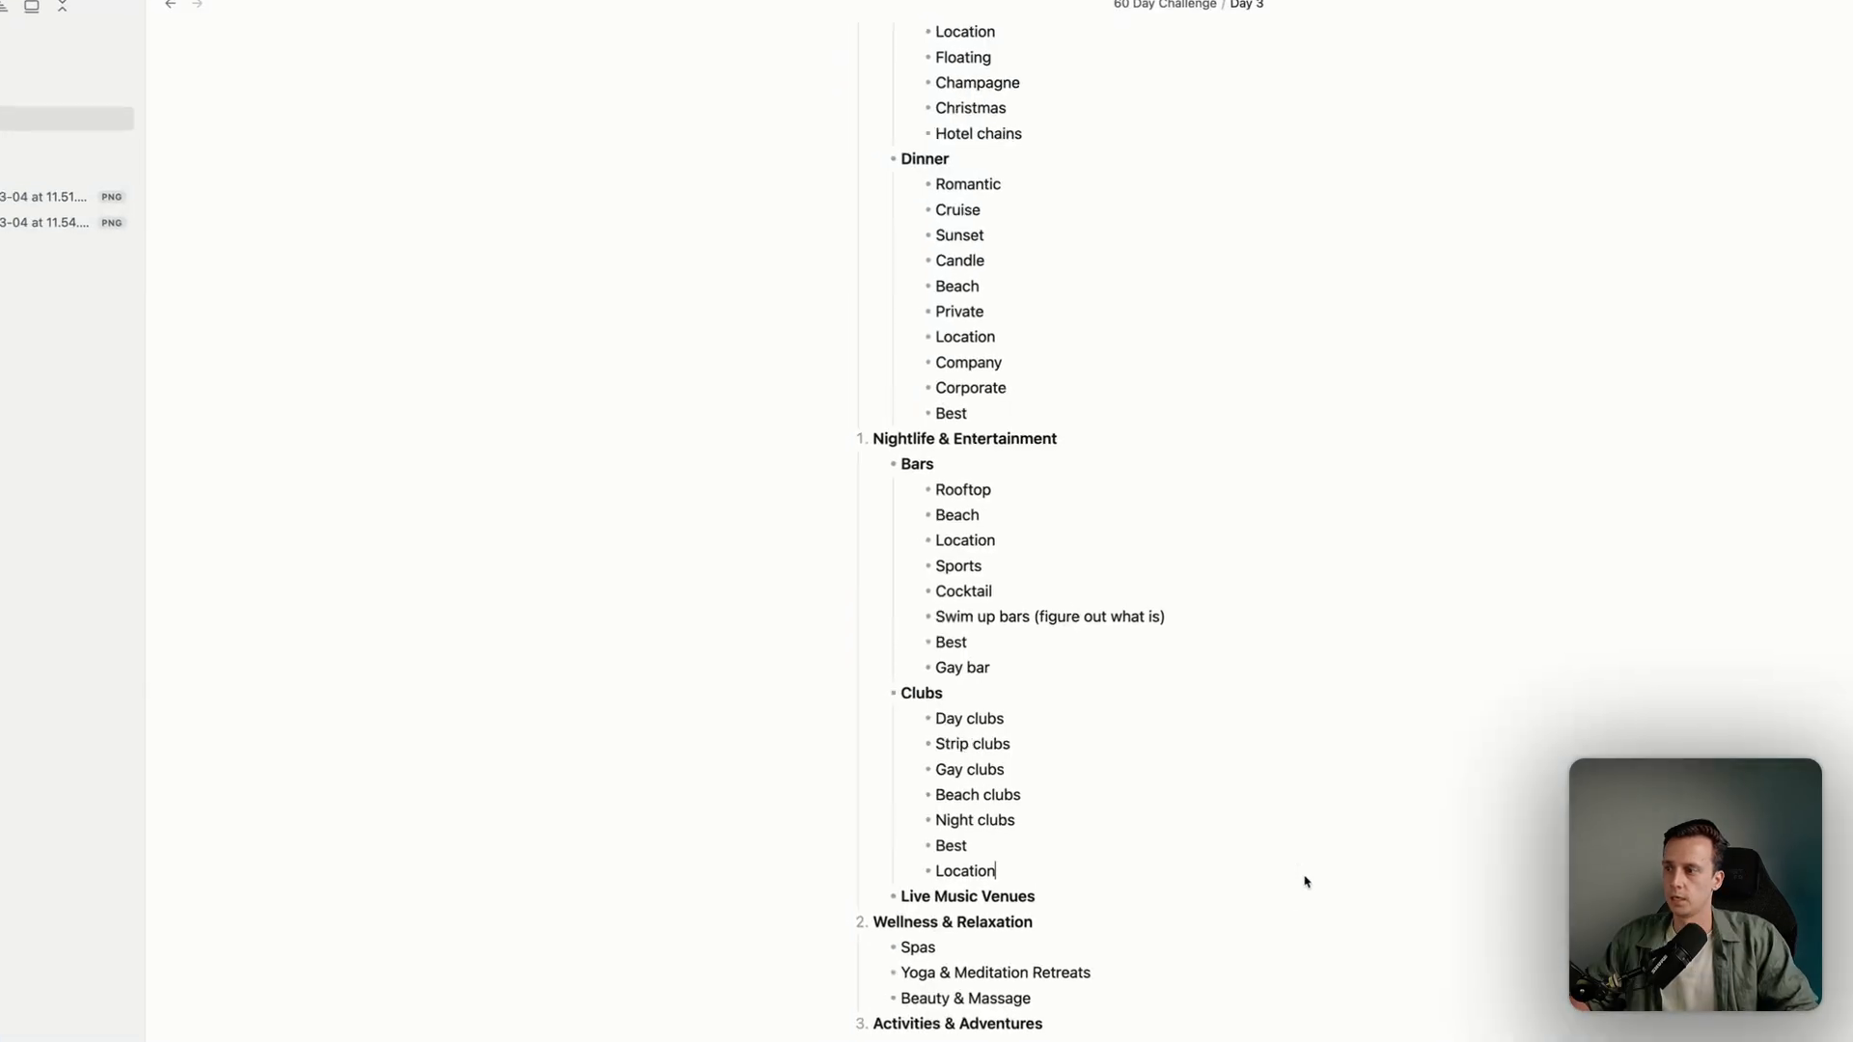
Start a sub-list under the note's Live Music Venues bullet with an entry for best live music
click(993, 795)
key(Return)
key(Tab)
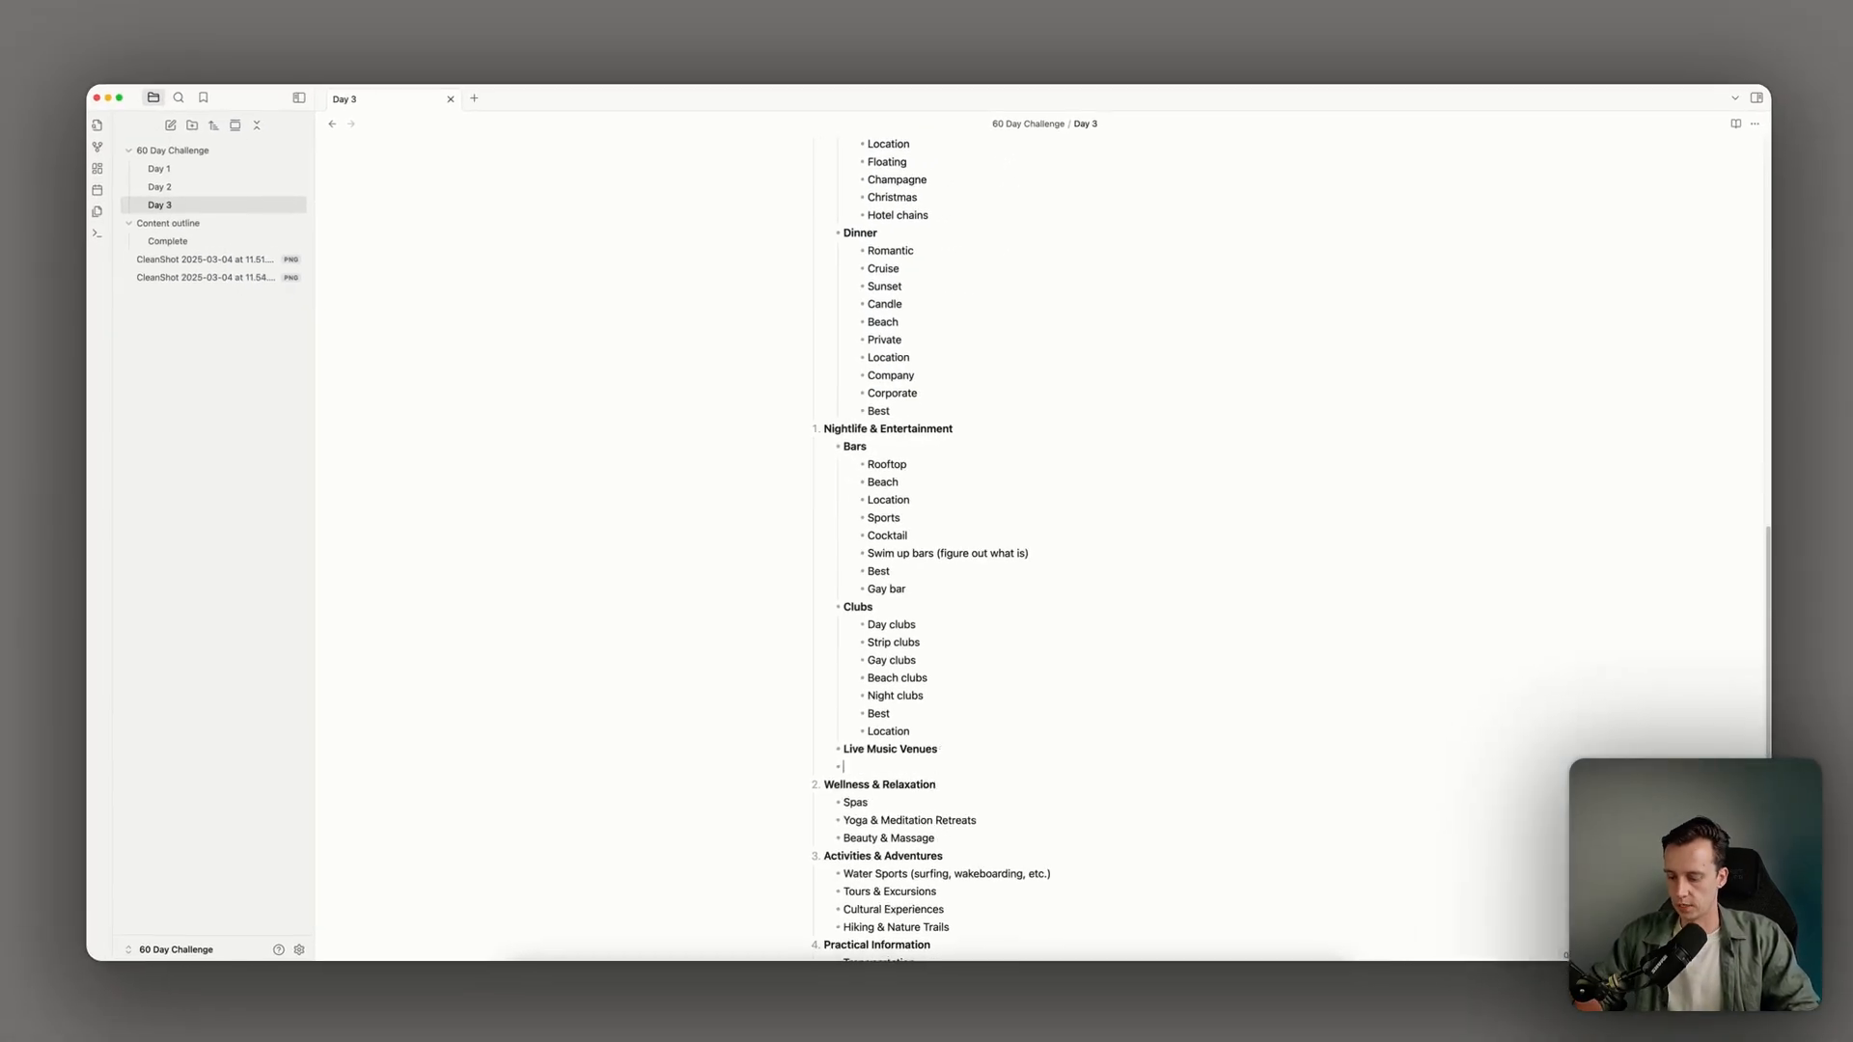
text(Best live)
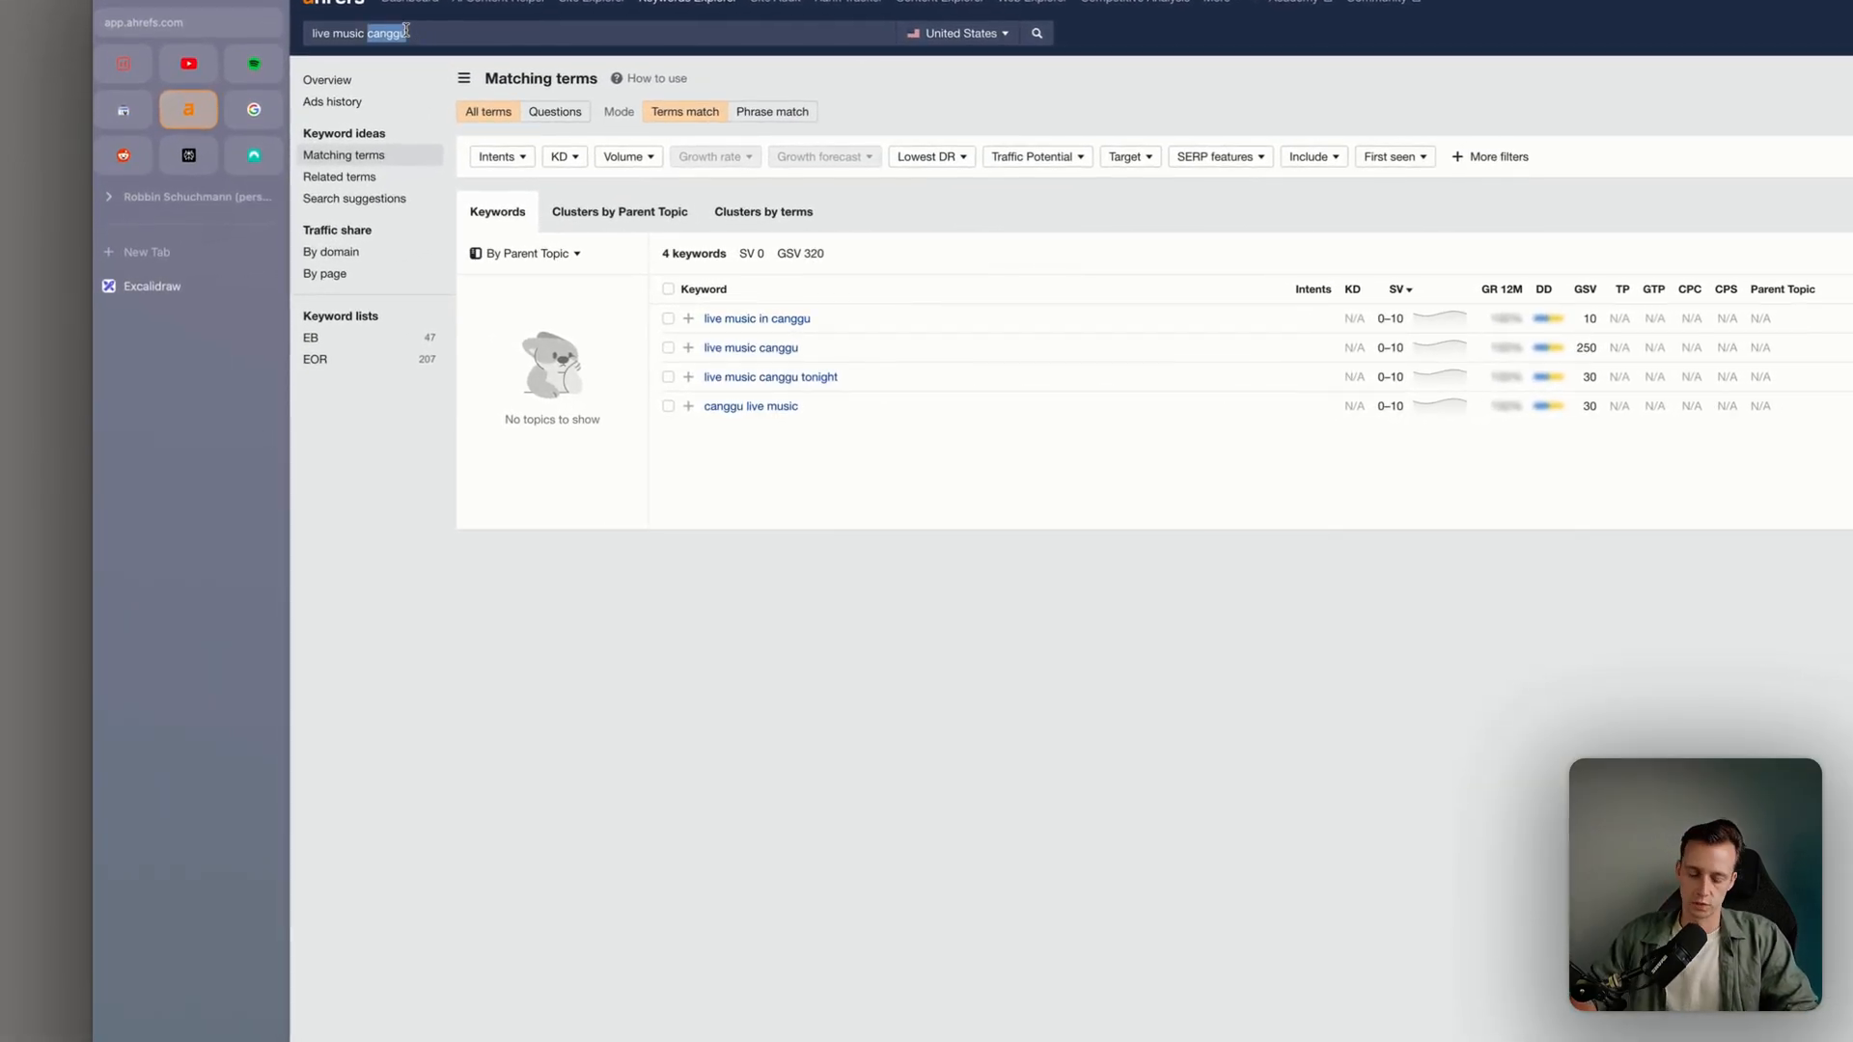
Complete the Live Music Venues list with Location, Country (Ukrainian) and Cafe live music from Ahrefs' "live music bali" keywords, removing the doubled "live"
text(bali)
key(Return)
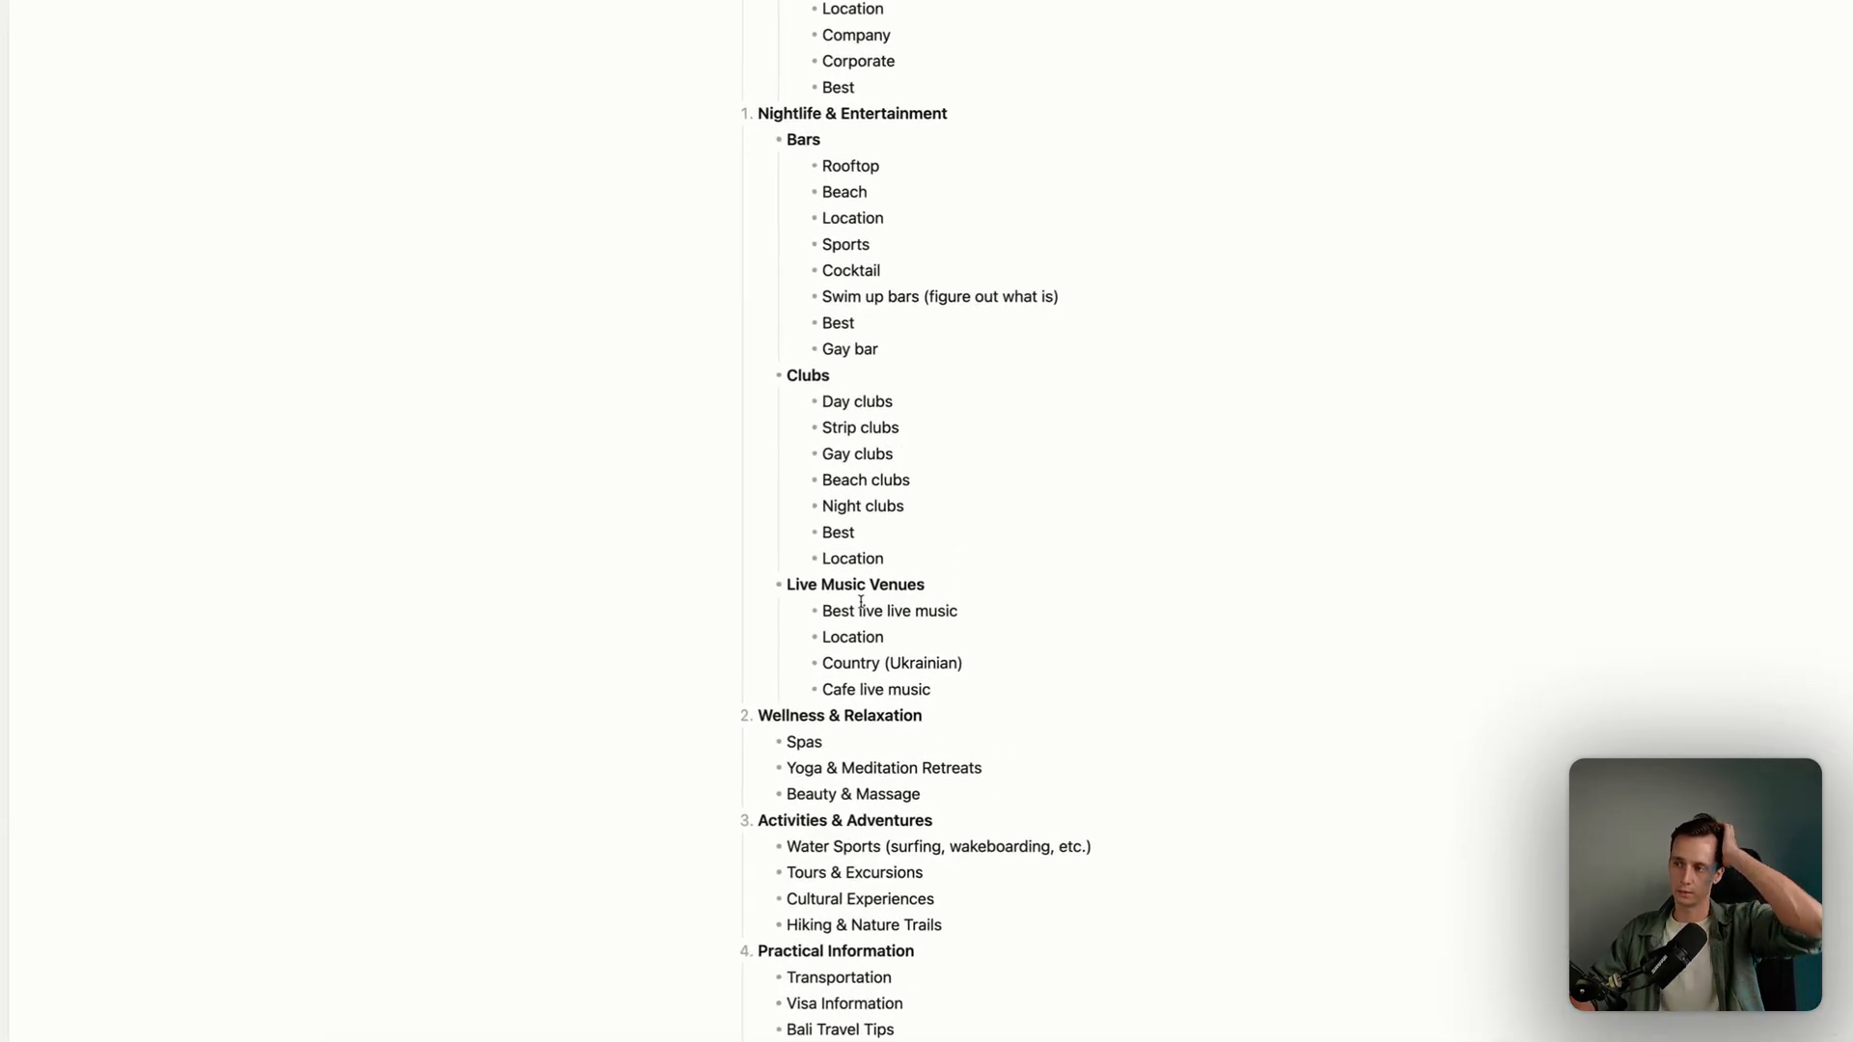
double_click(917, 639)
key(BackSpace)
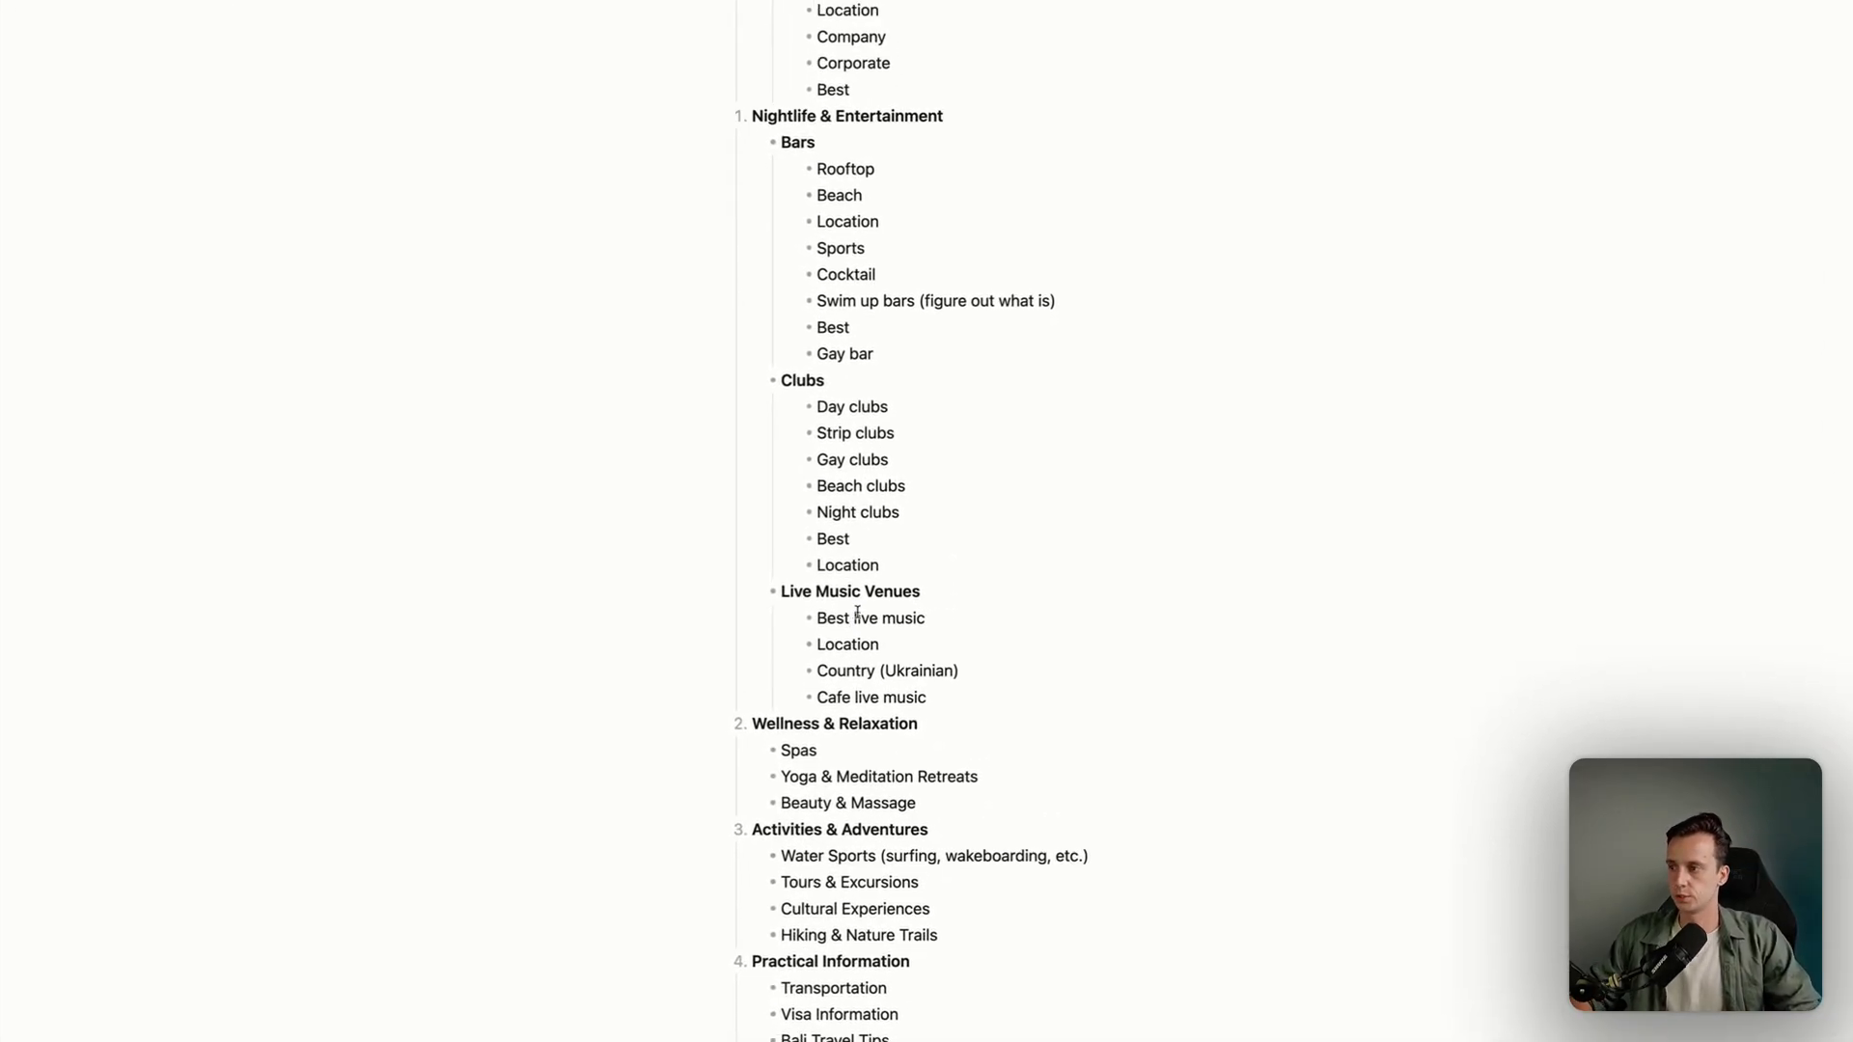
Bold "Spas" and "Beauty & Massage" under Wellness & Relaxation and move the italicised "Yoga & Meditation Retreats" beside an "Optional:" label below them
scroll(1020, 493, up, 10)
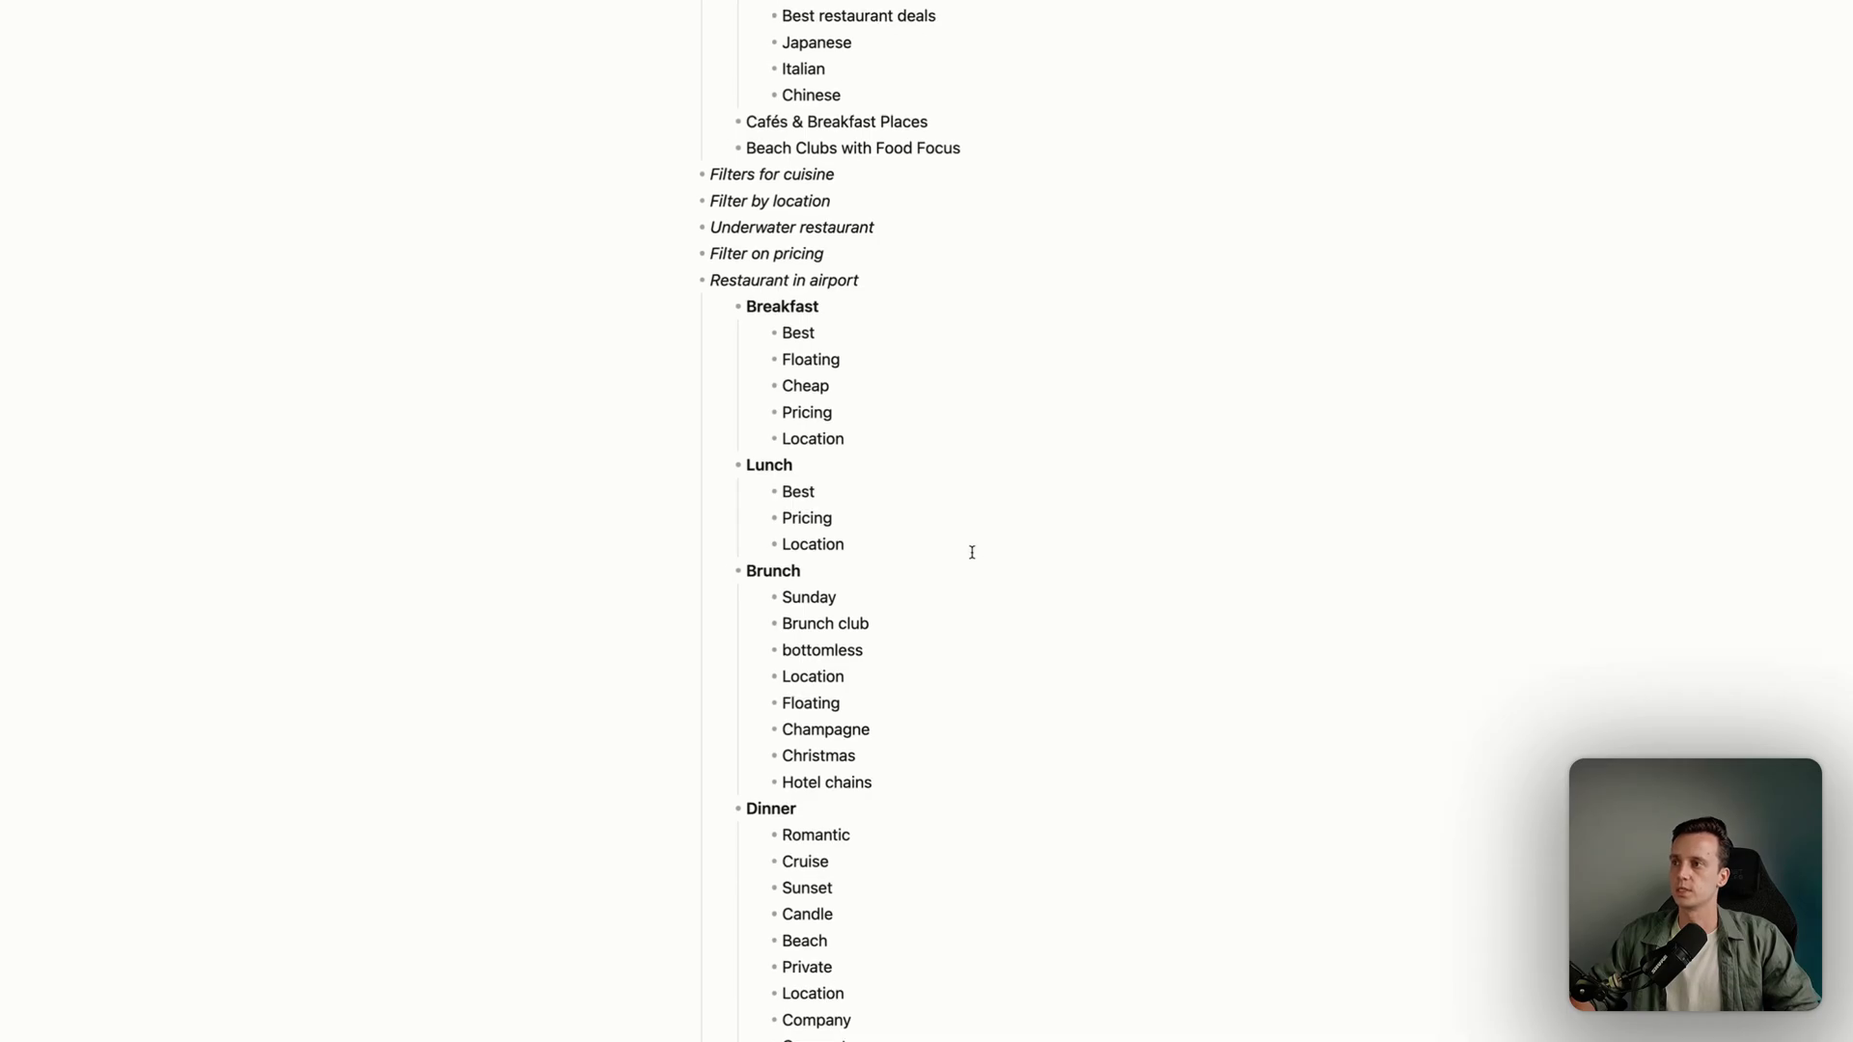
scroll(992, 532, down, 10)
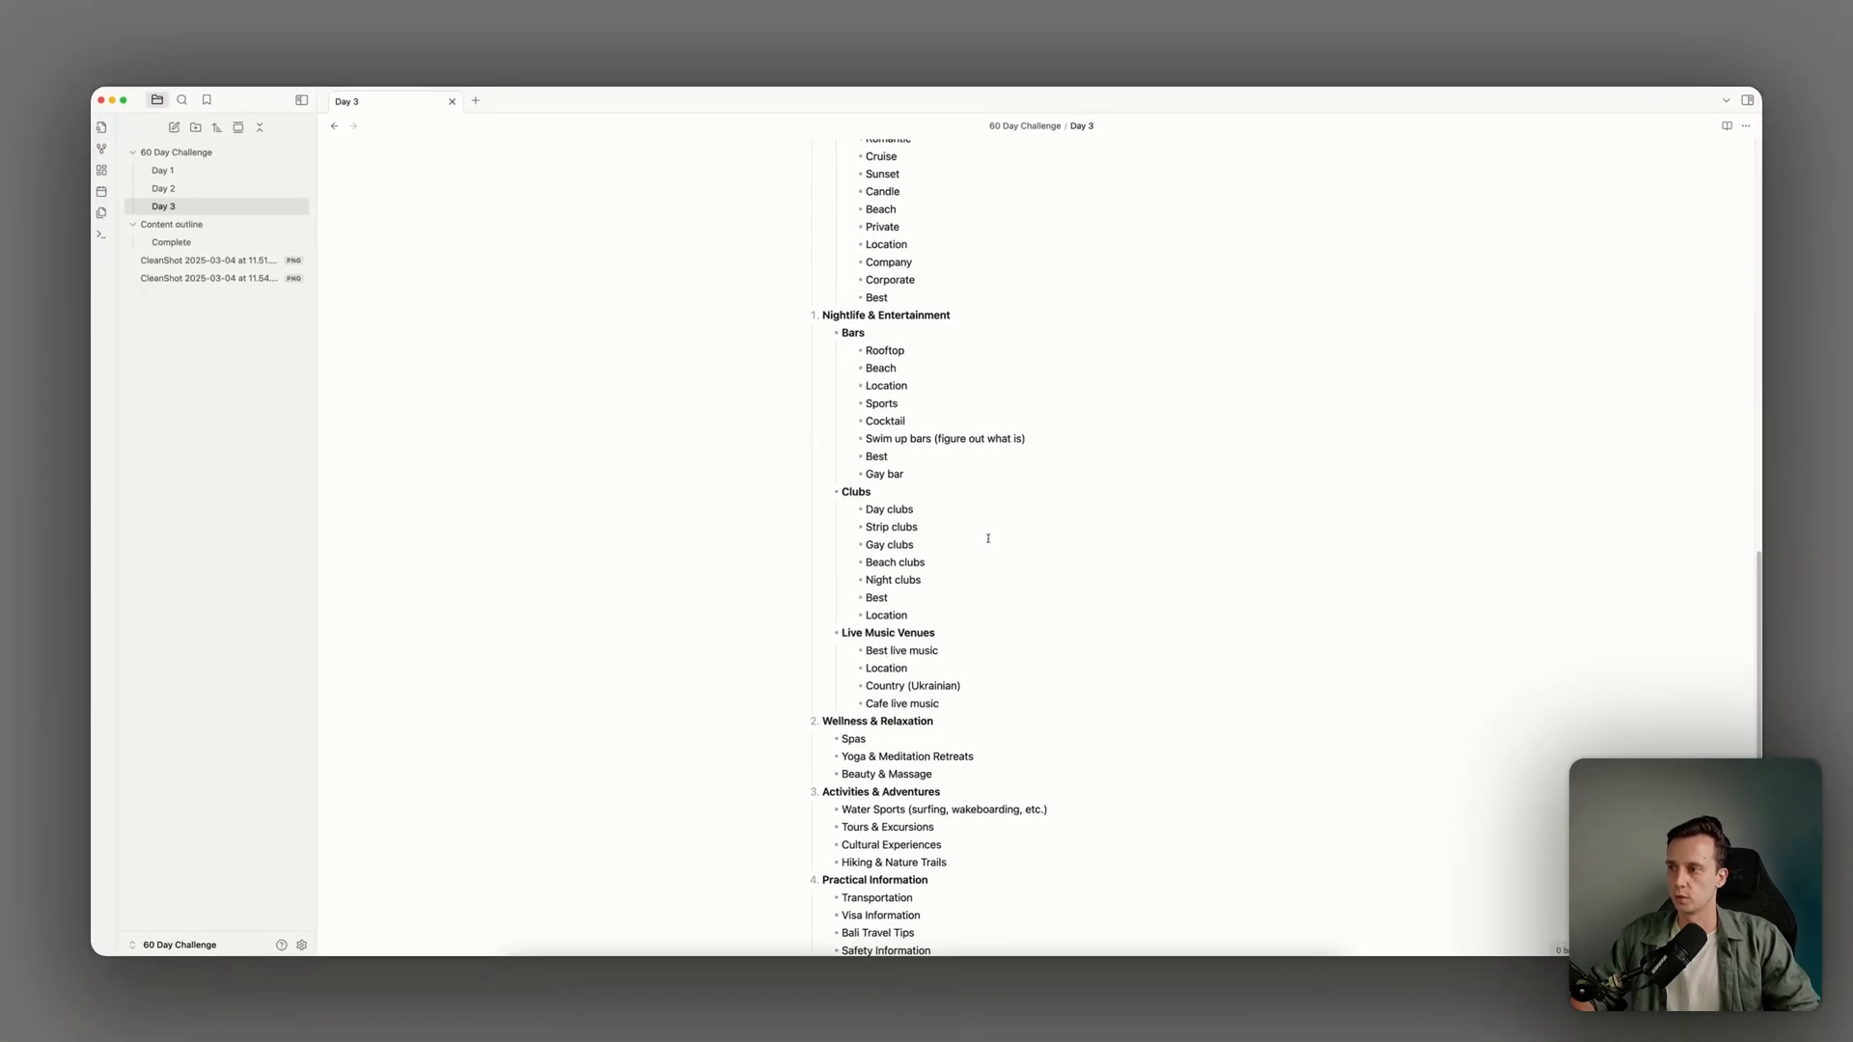
scroll(988, 537, down, 2)
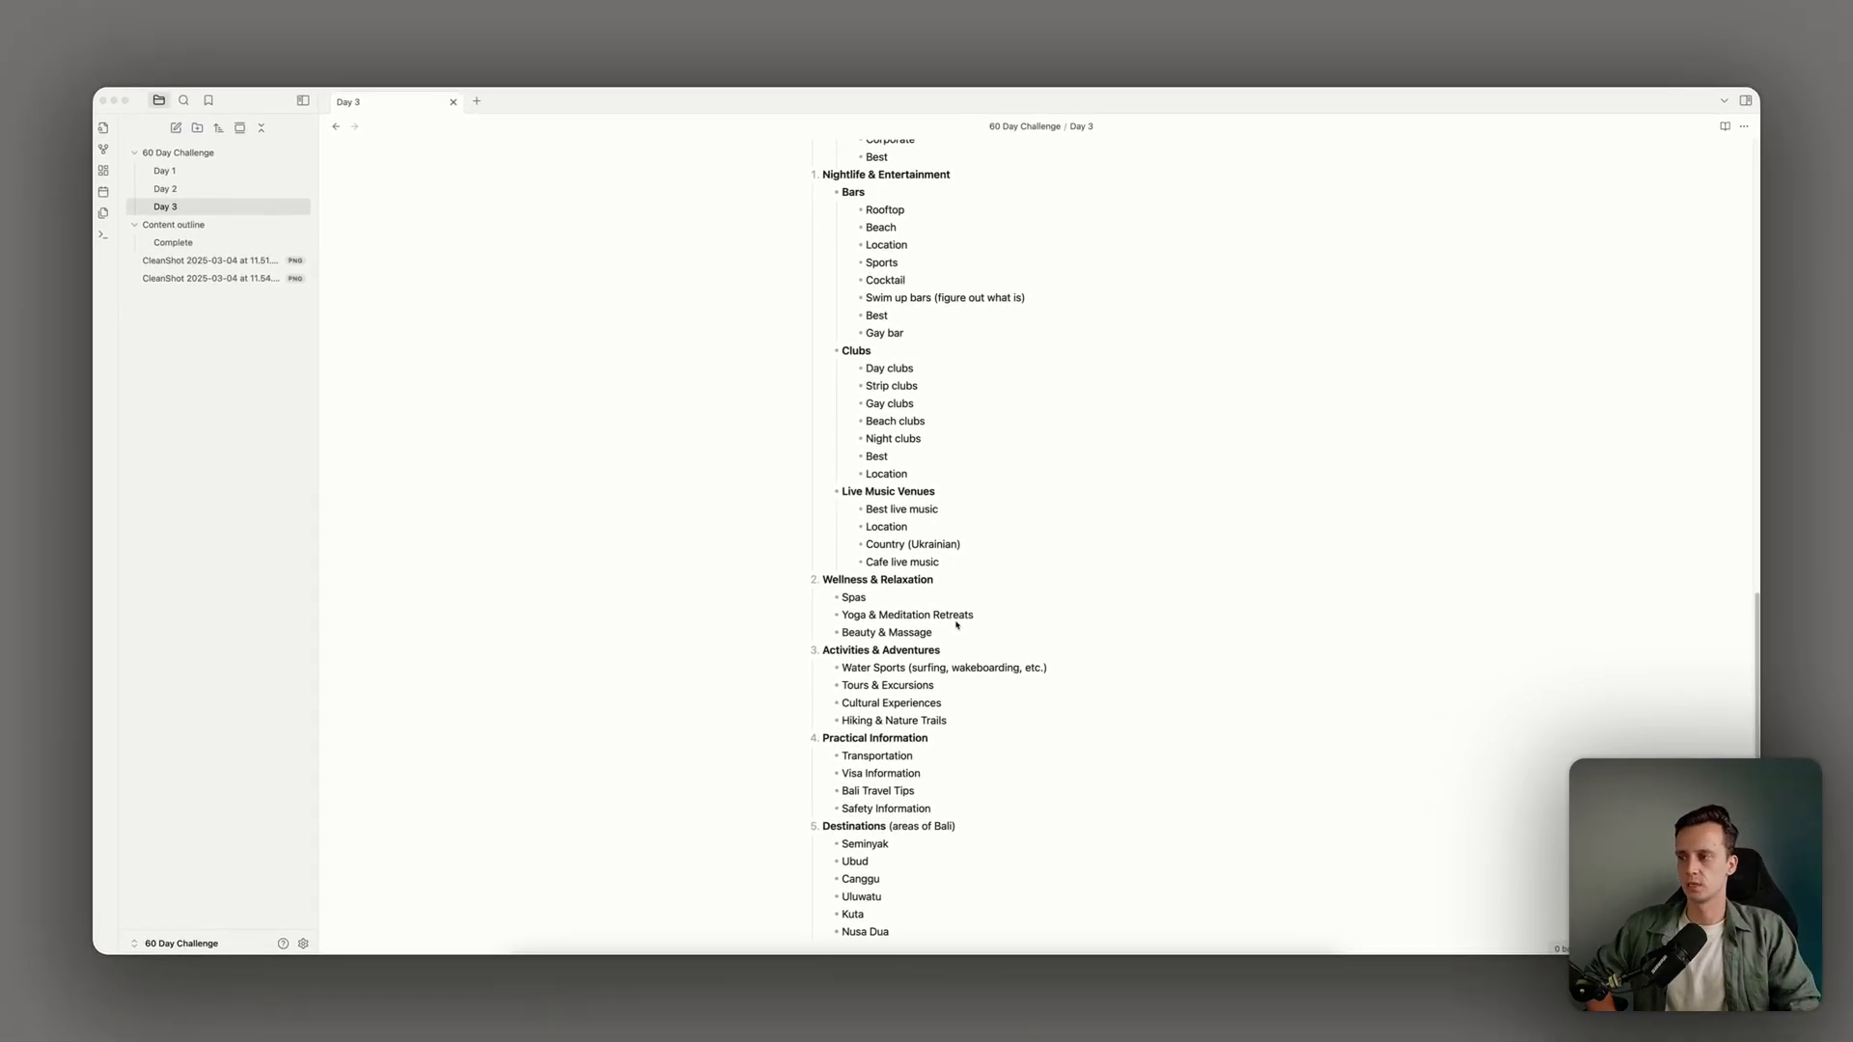
key(super+i)
double_click(859, 600)
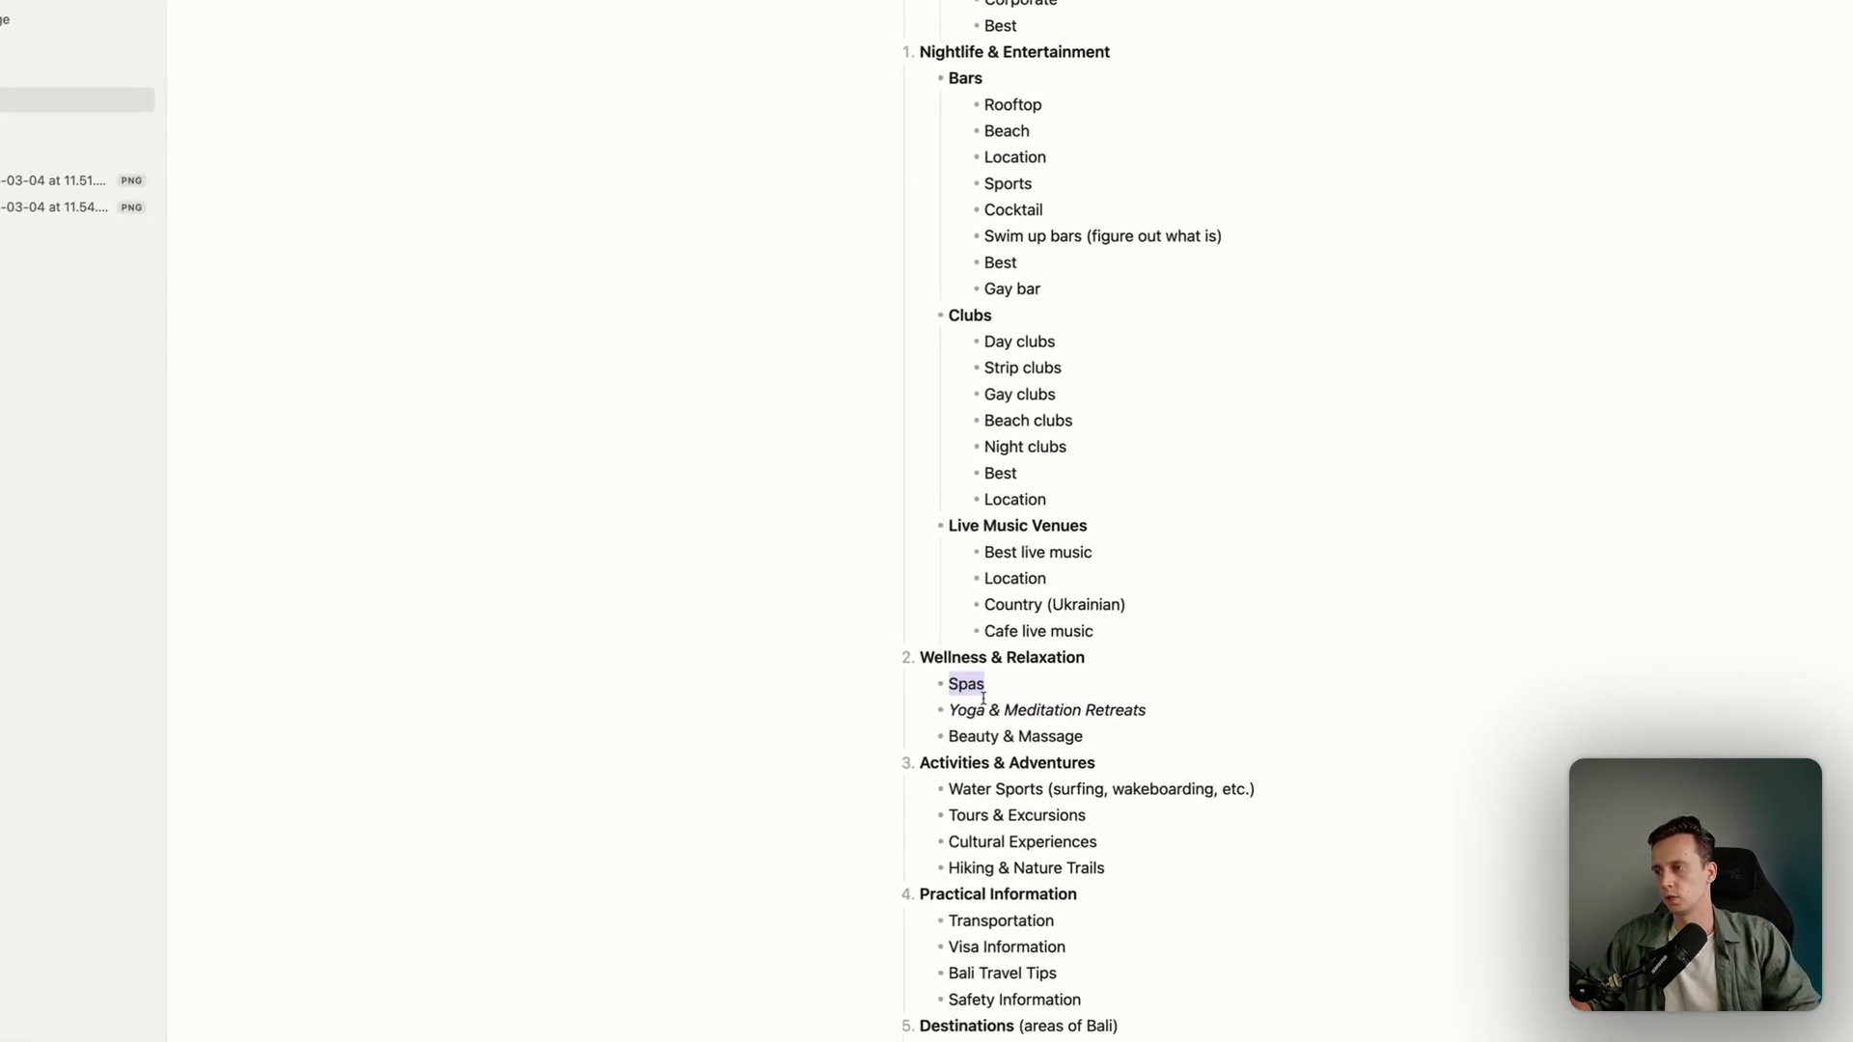
key(super+b)
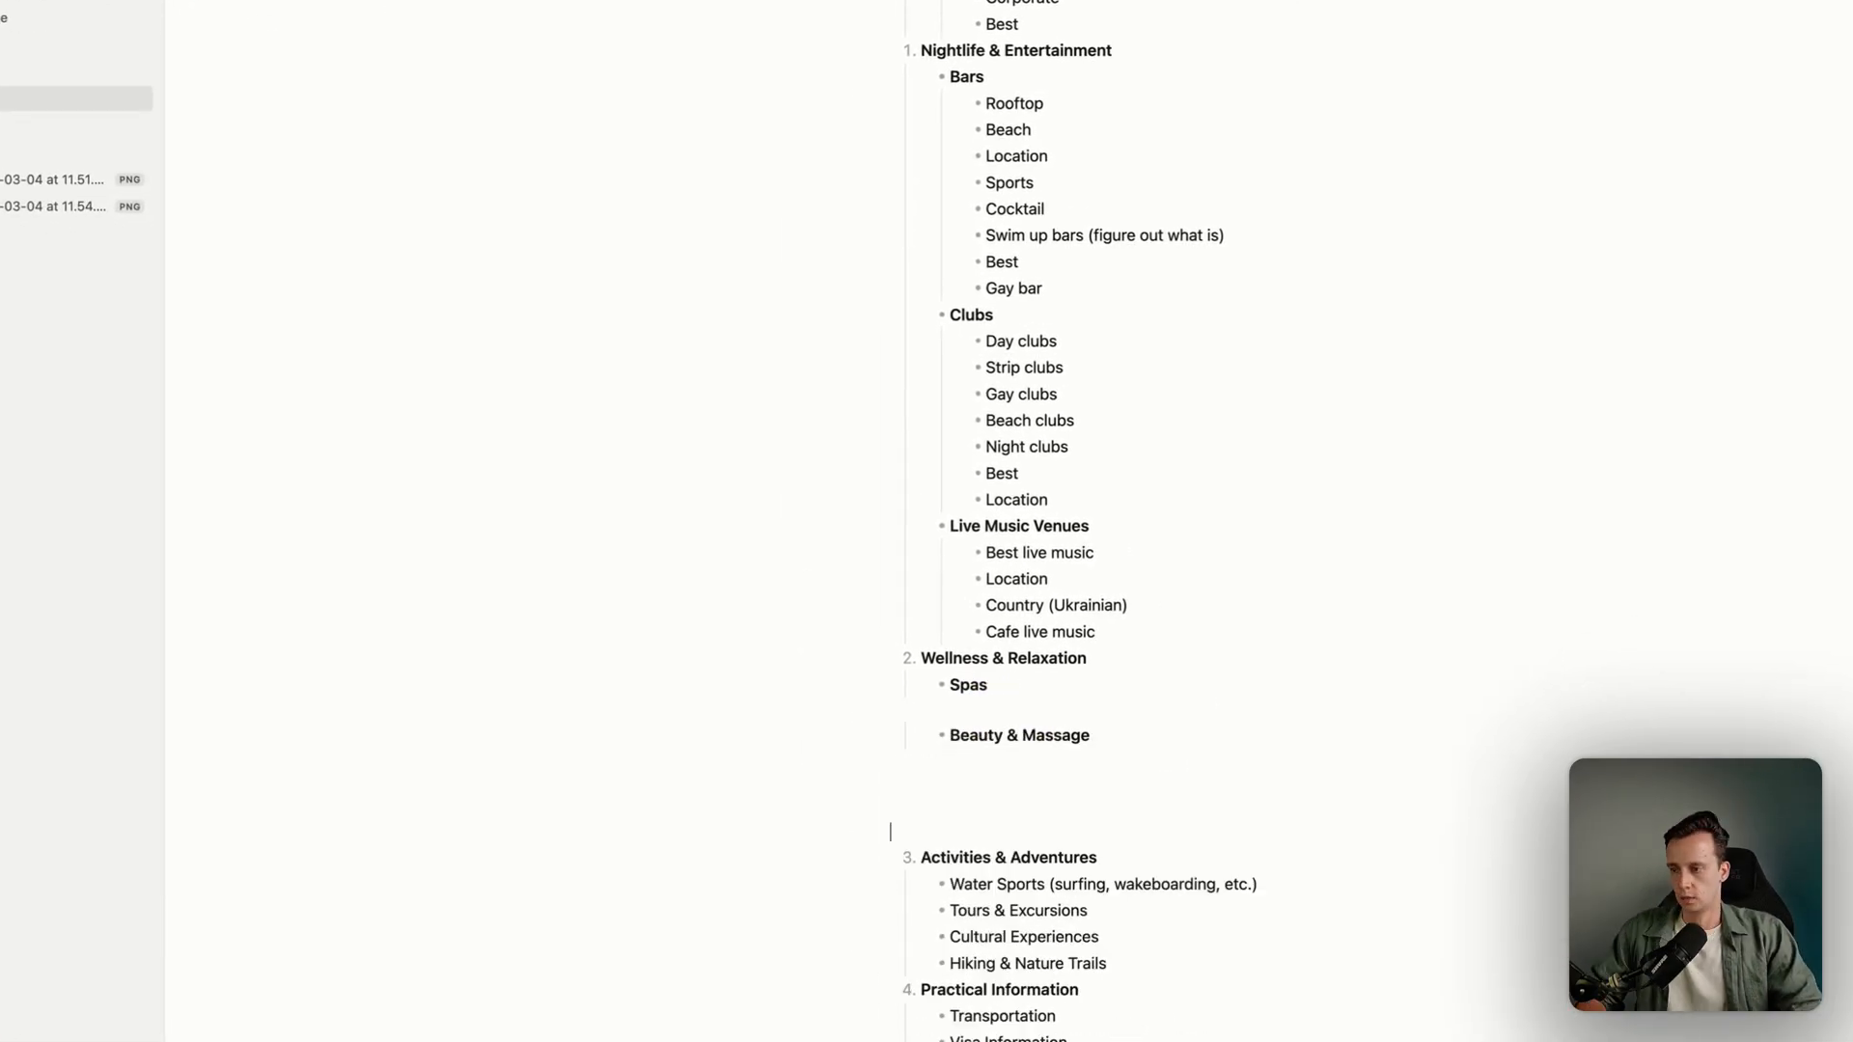
text(Optino)
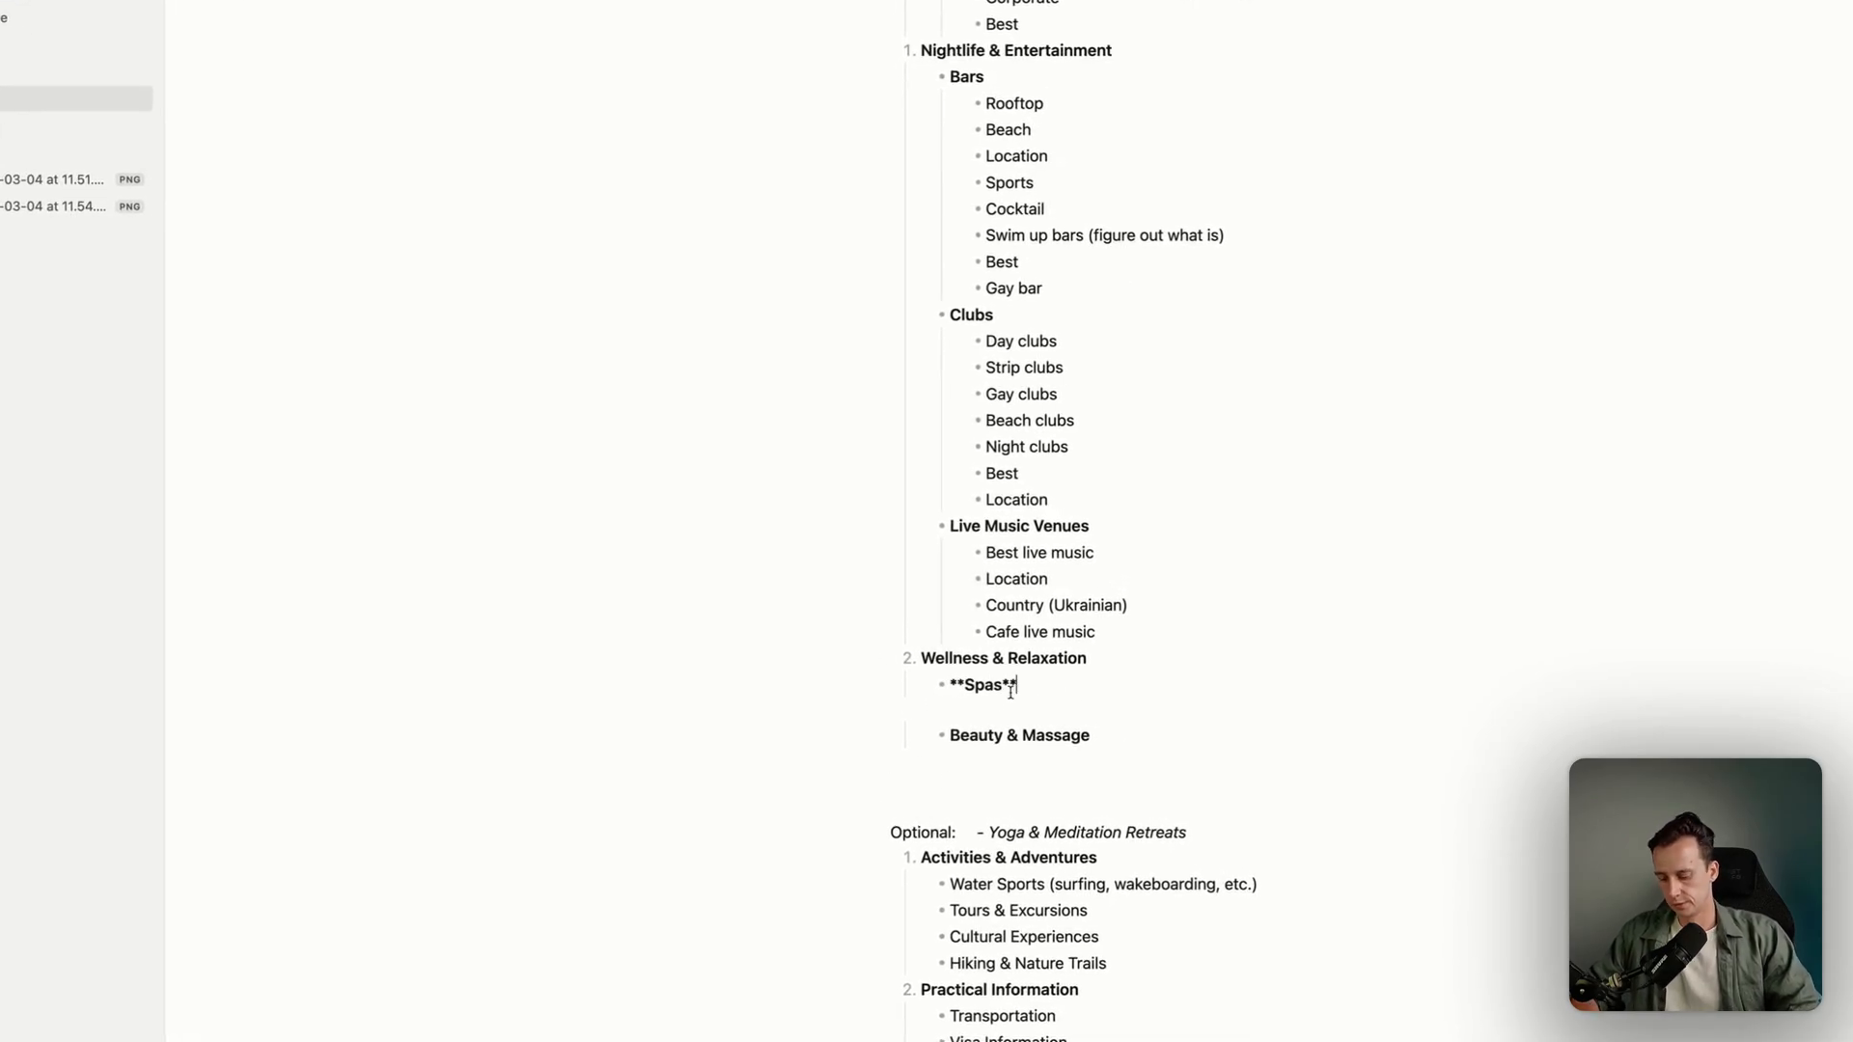
Open a new bullet below Spas in the note and look up the matching keywords for "spa bali" in Ahrefs
key(Return)
key(super+Tab)
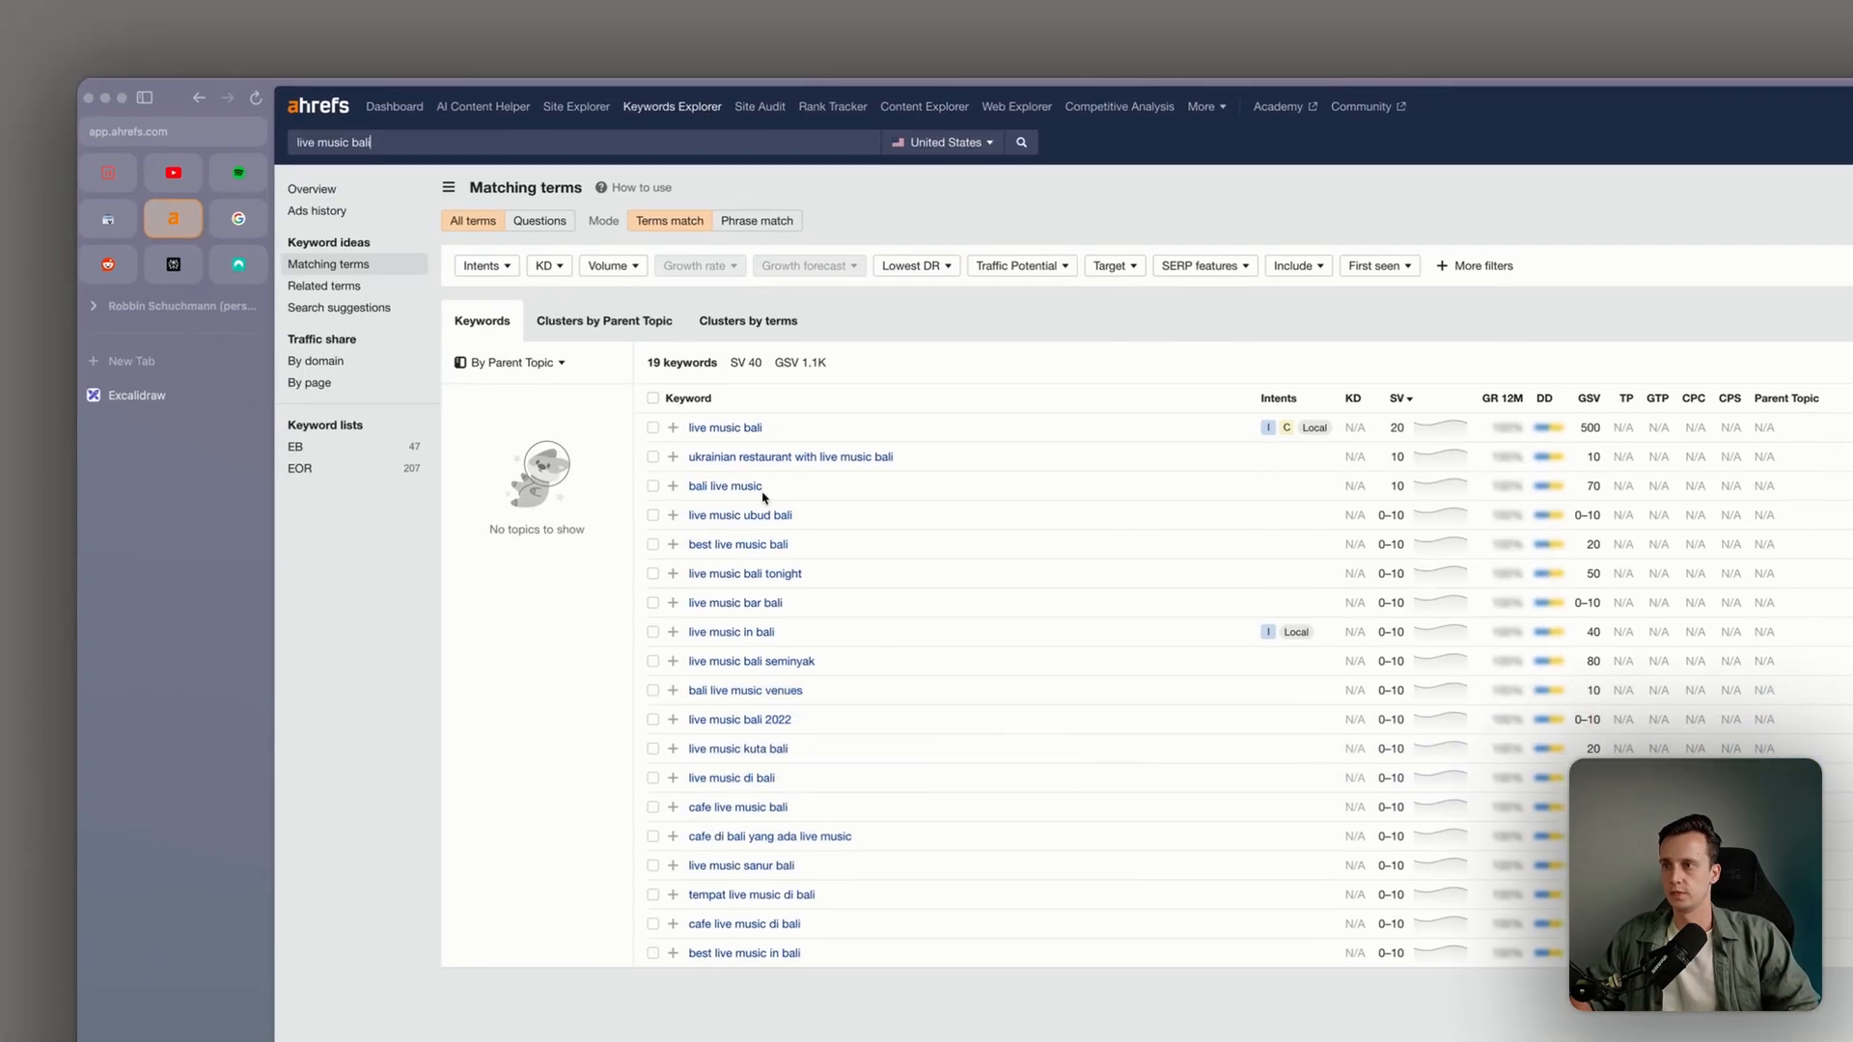
text(spa bali)
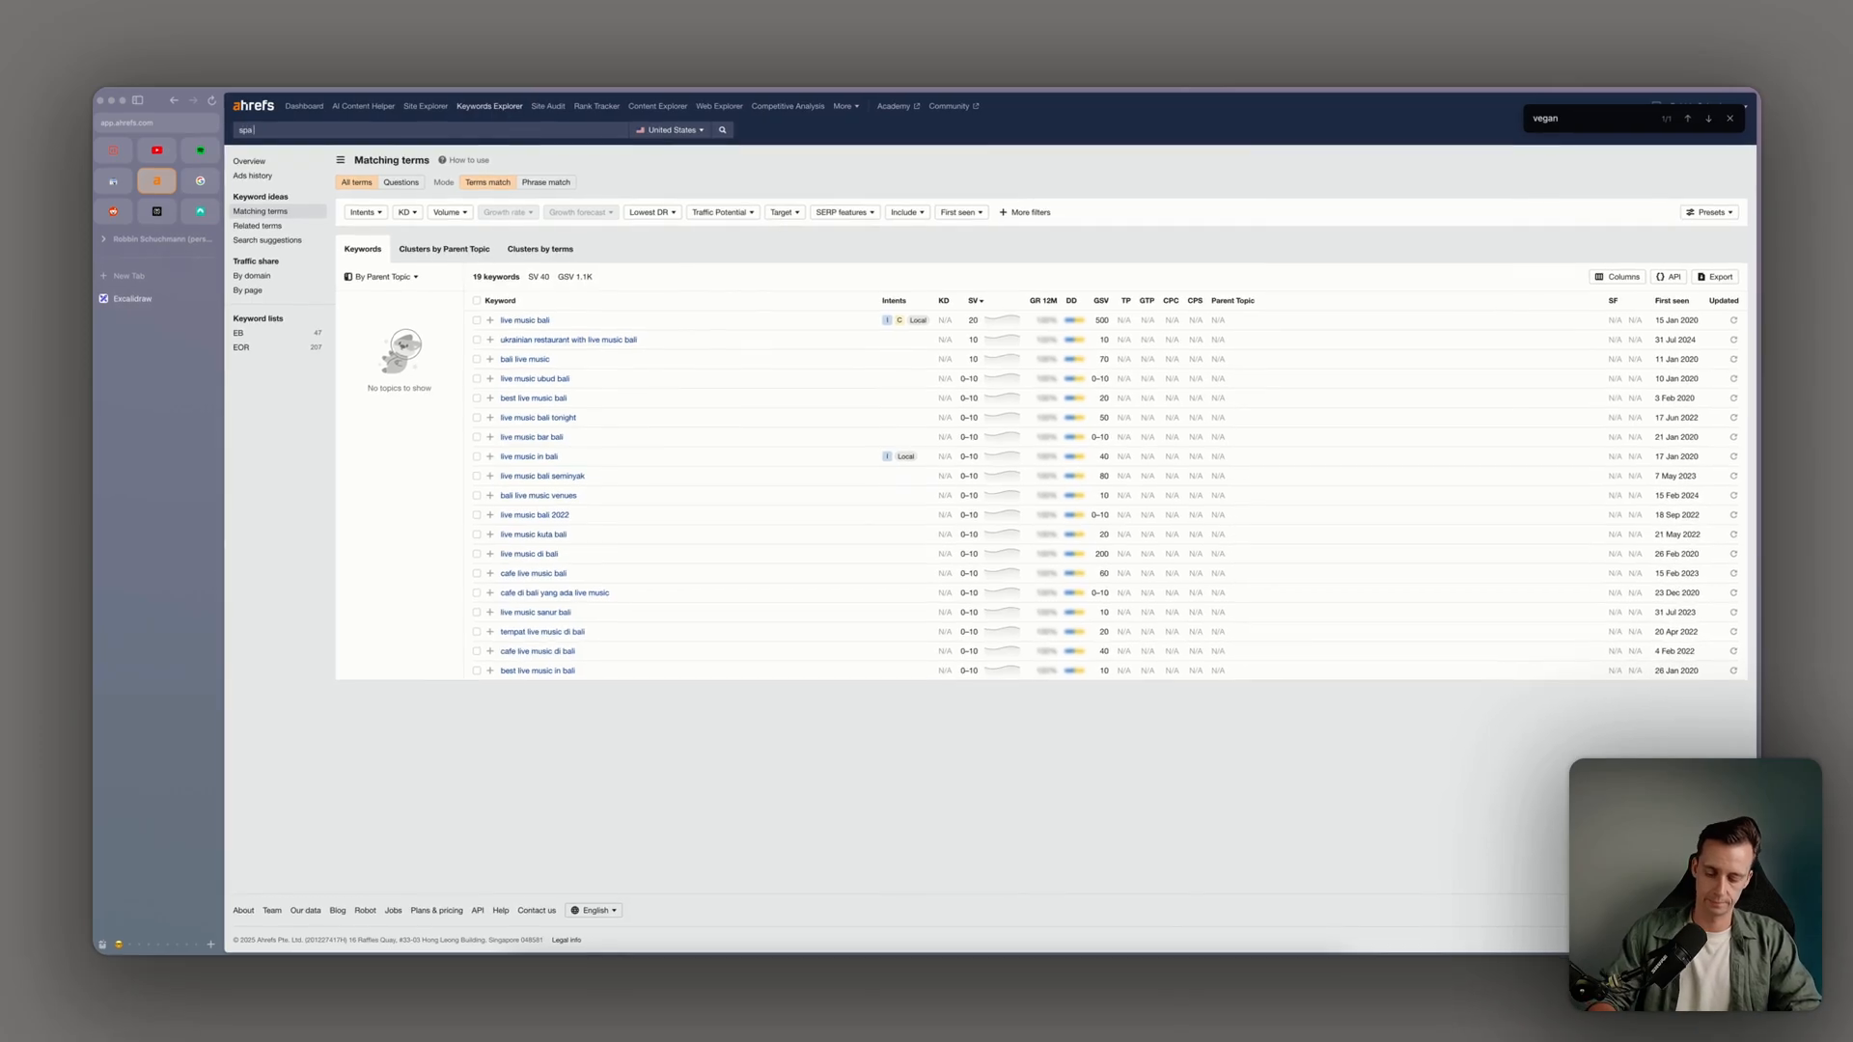
key(Return)
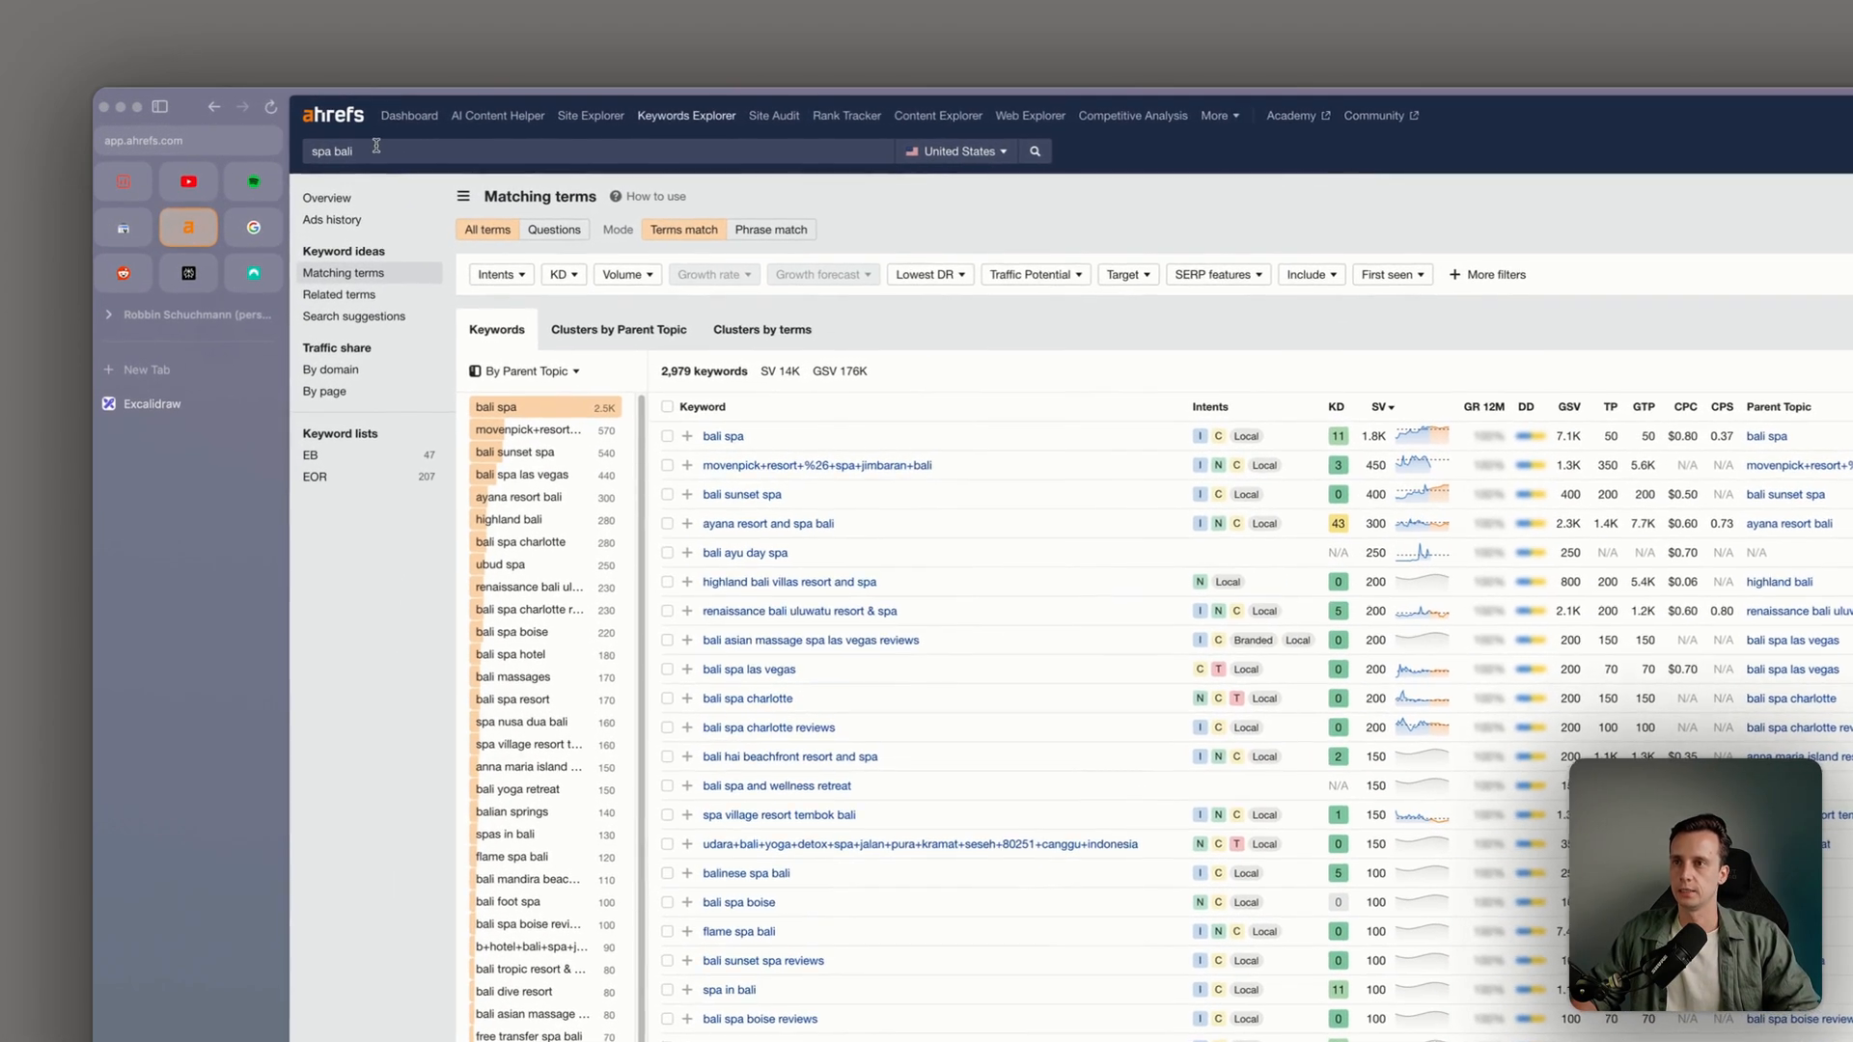
Look up the matching keywords for "best spa bali" in Ahrefs
click(289, 131)
text(best spa bali)
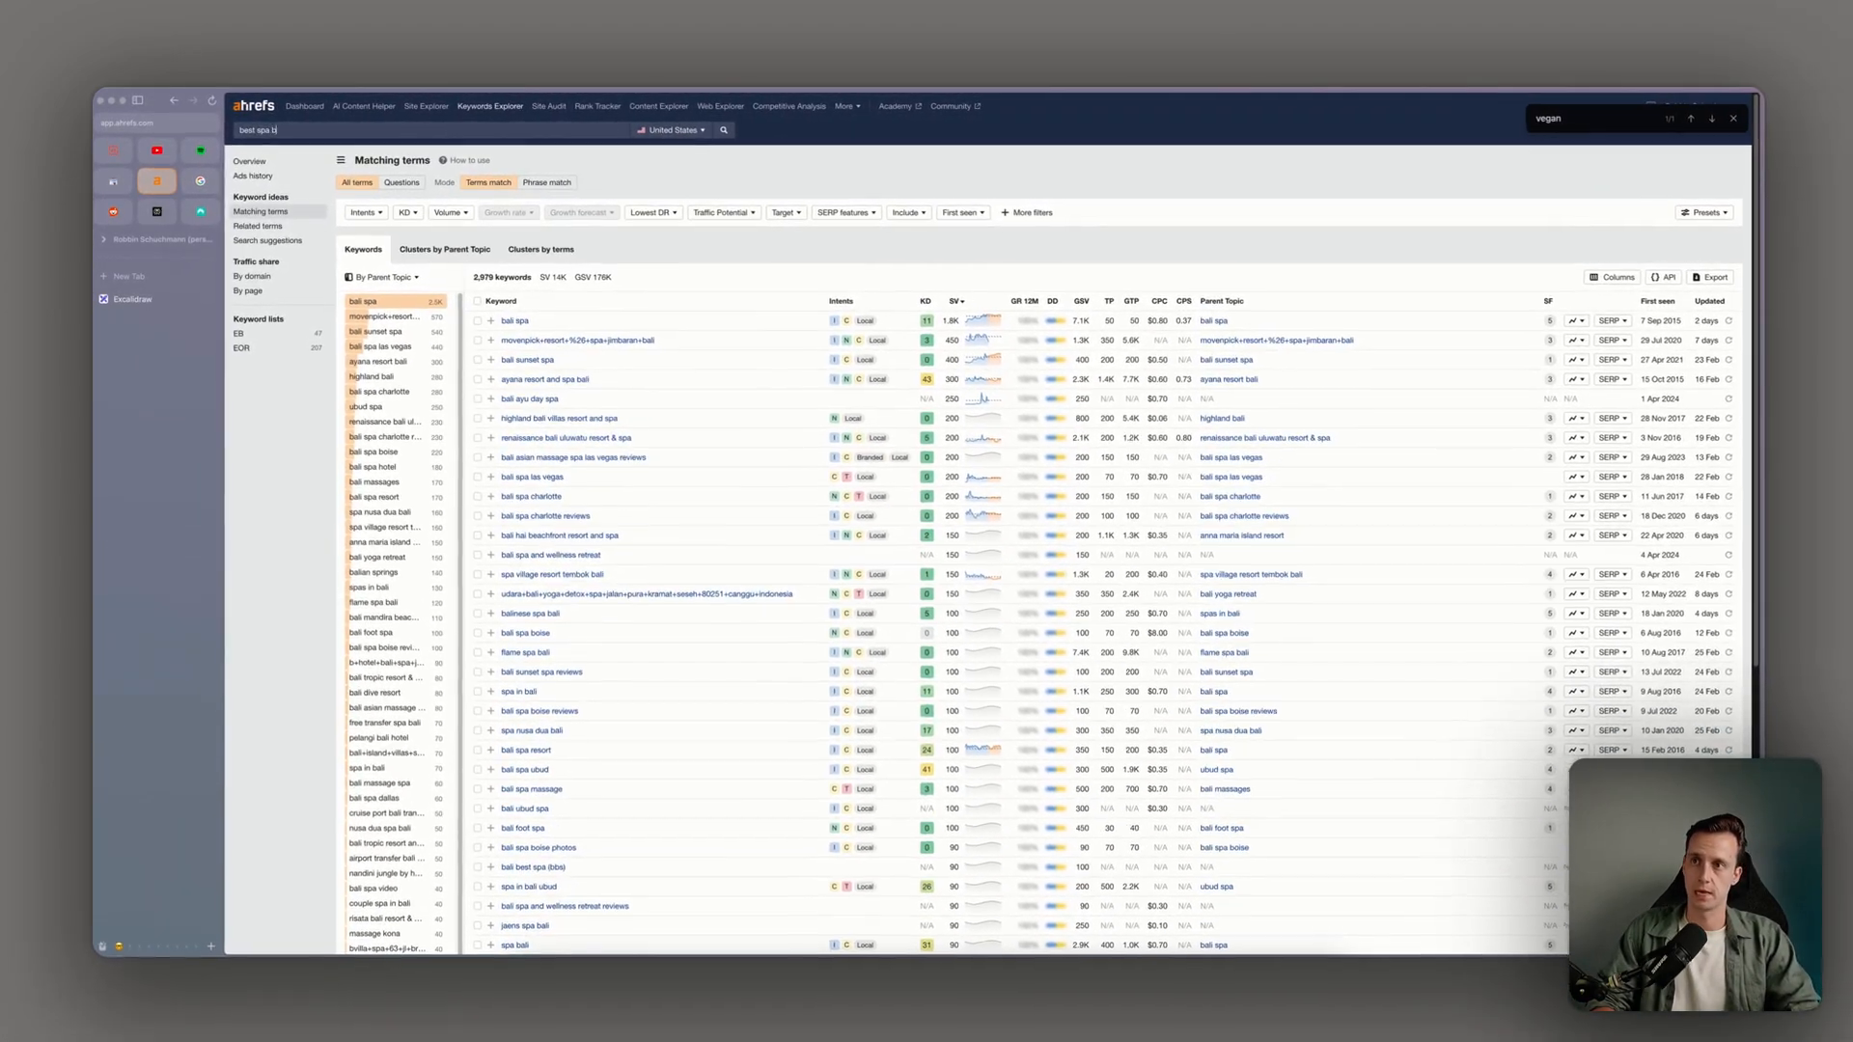
key(Return)
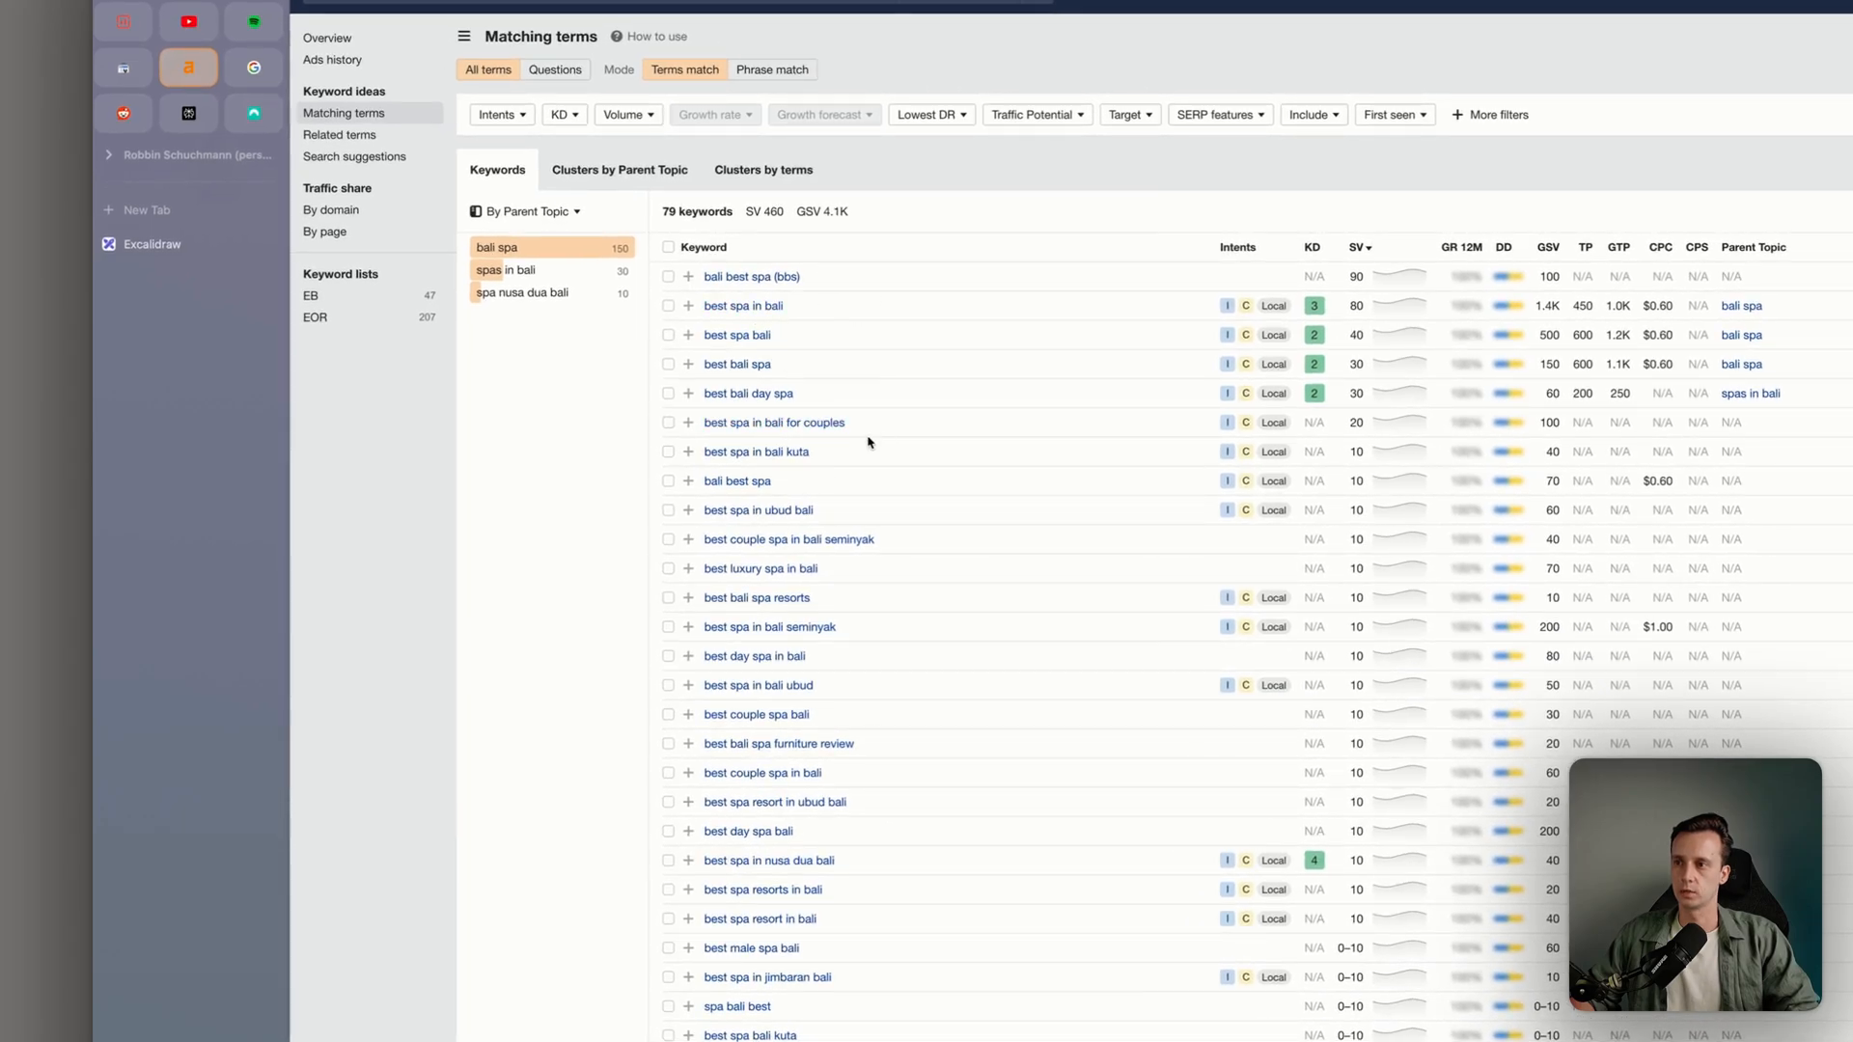
Add "Best" and "Best for couples" as a sub-list under the note's Spas bullet in Obsidian
key(super+Tab)
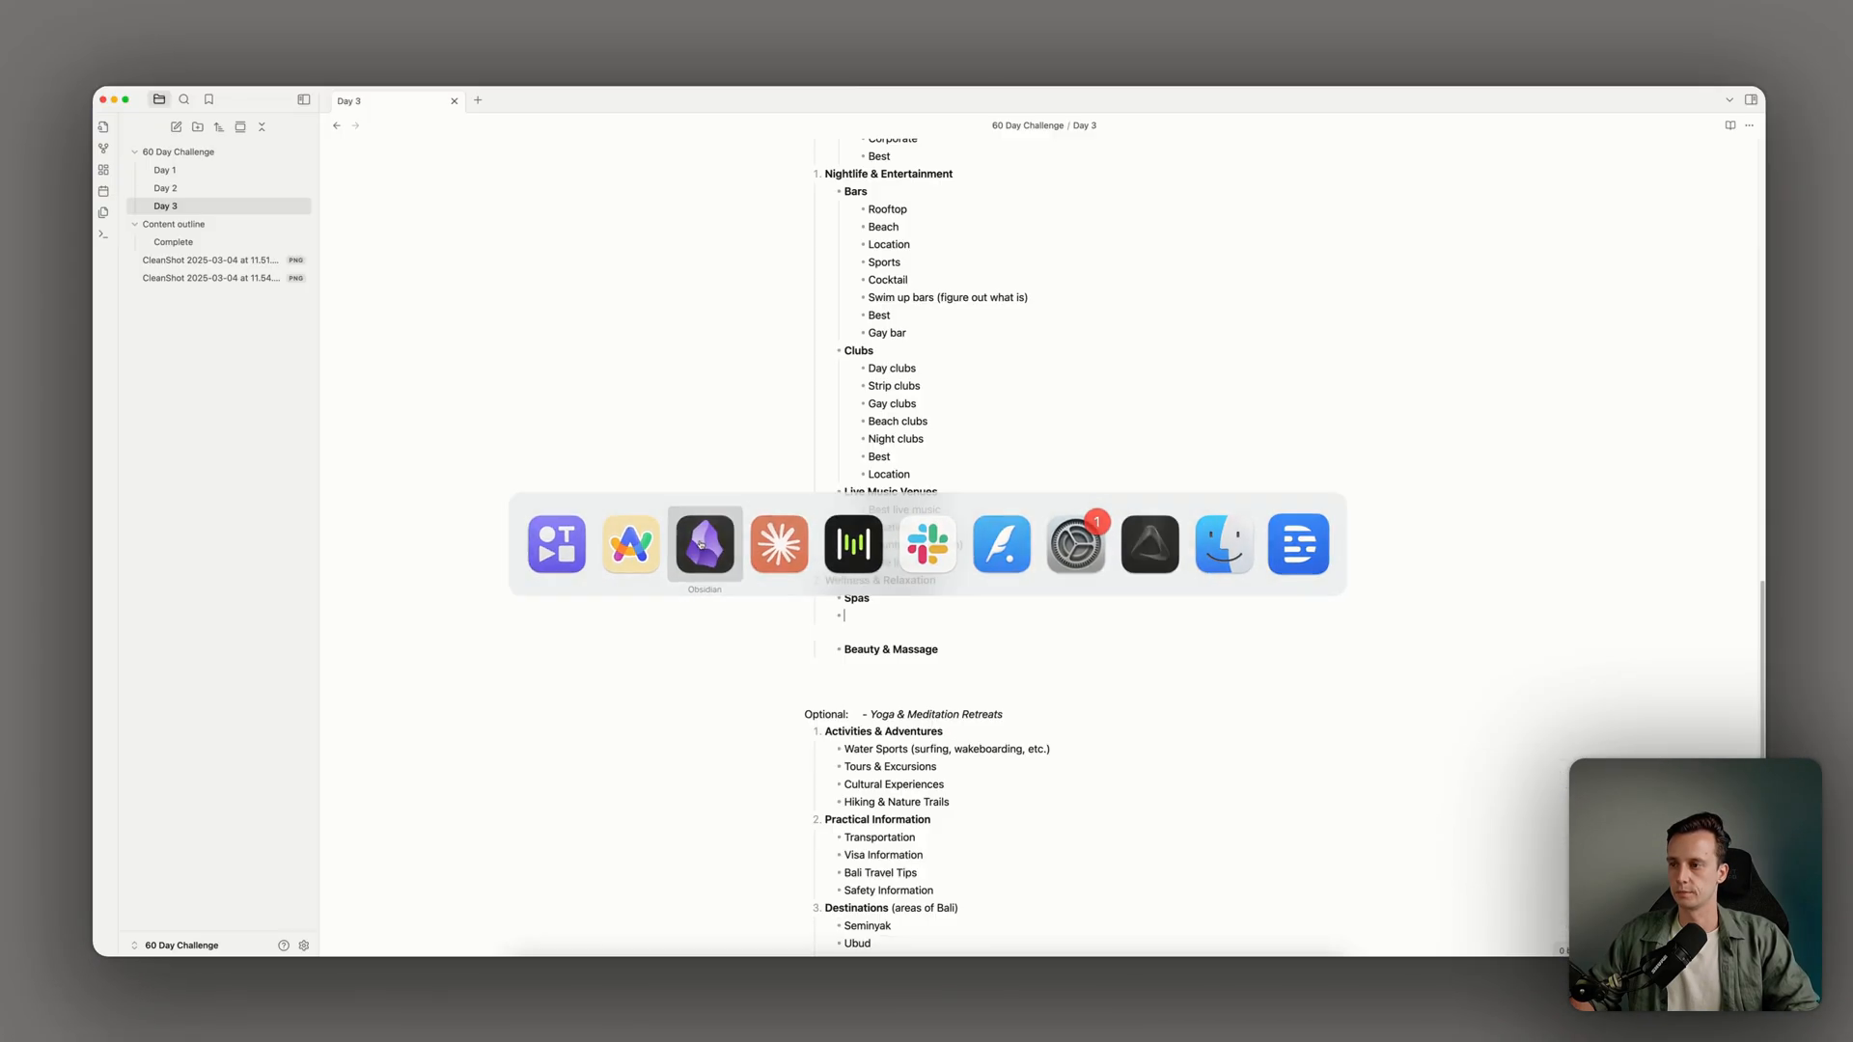
text(Best)
key(Return)
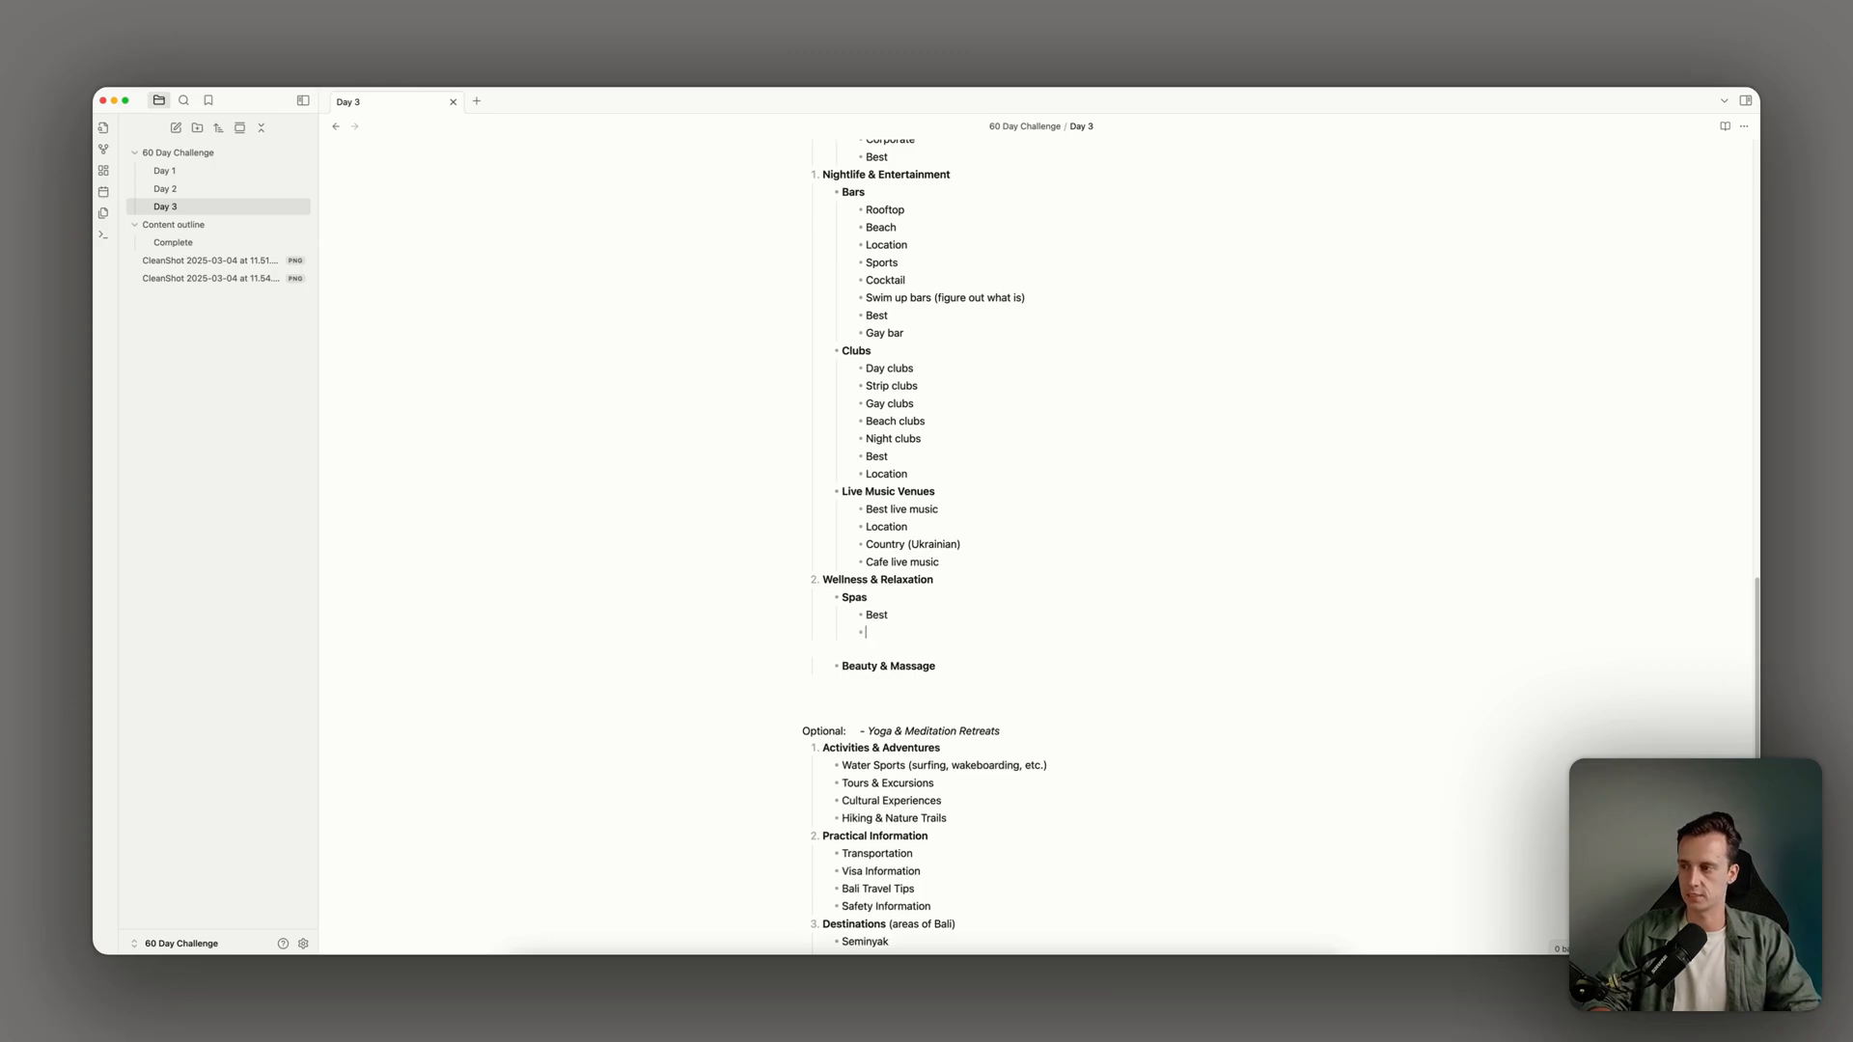
text(Best for couples)
key(Return)
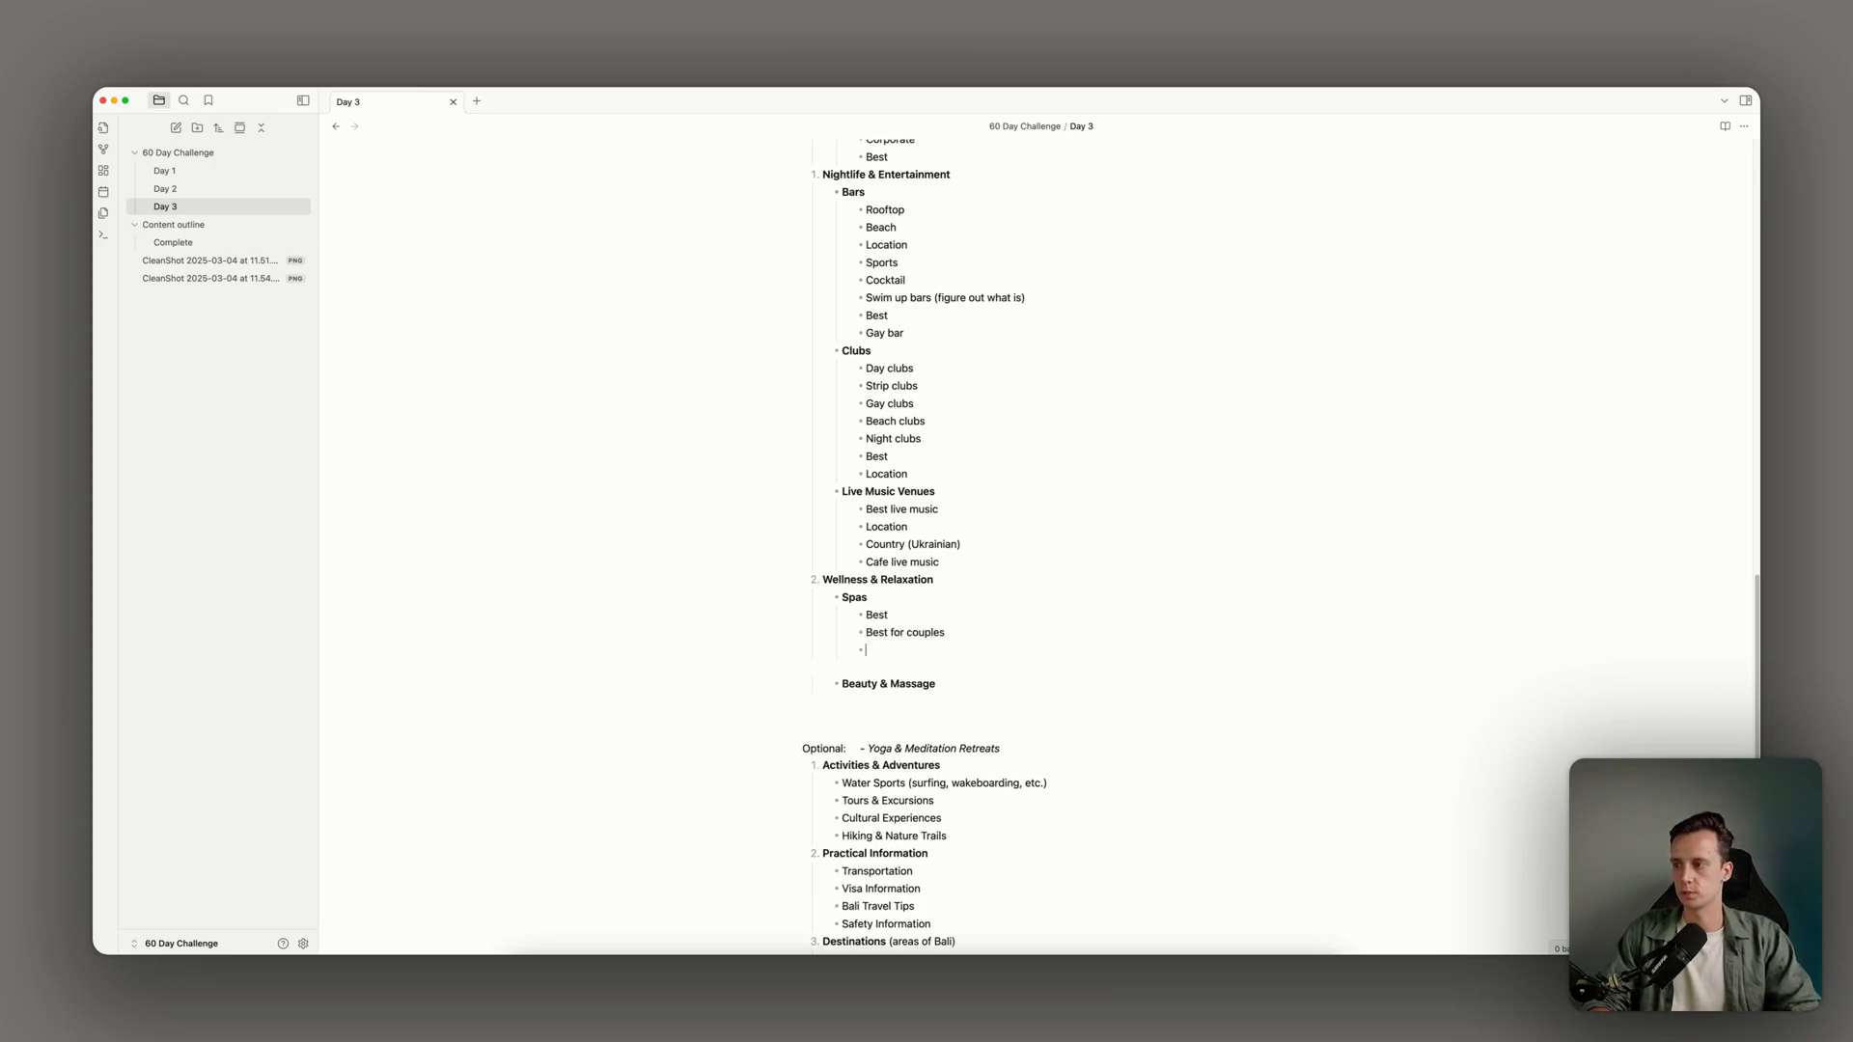
Examine the rest of the "best spa bali" keyword list in Ahrefs for further spa types and locations
key(super+Tab)
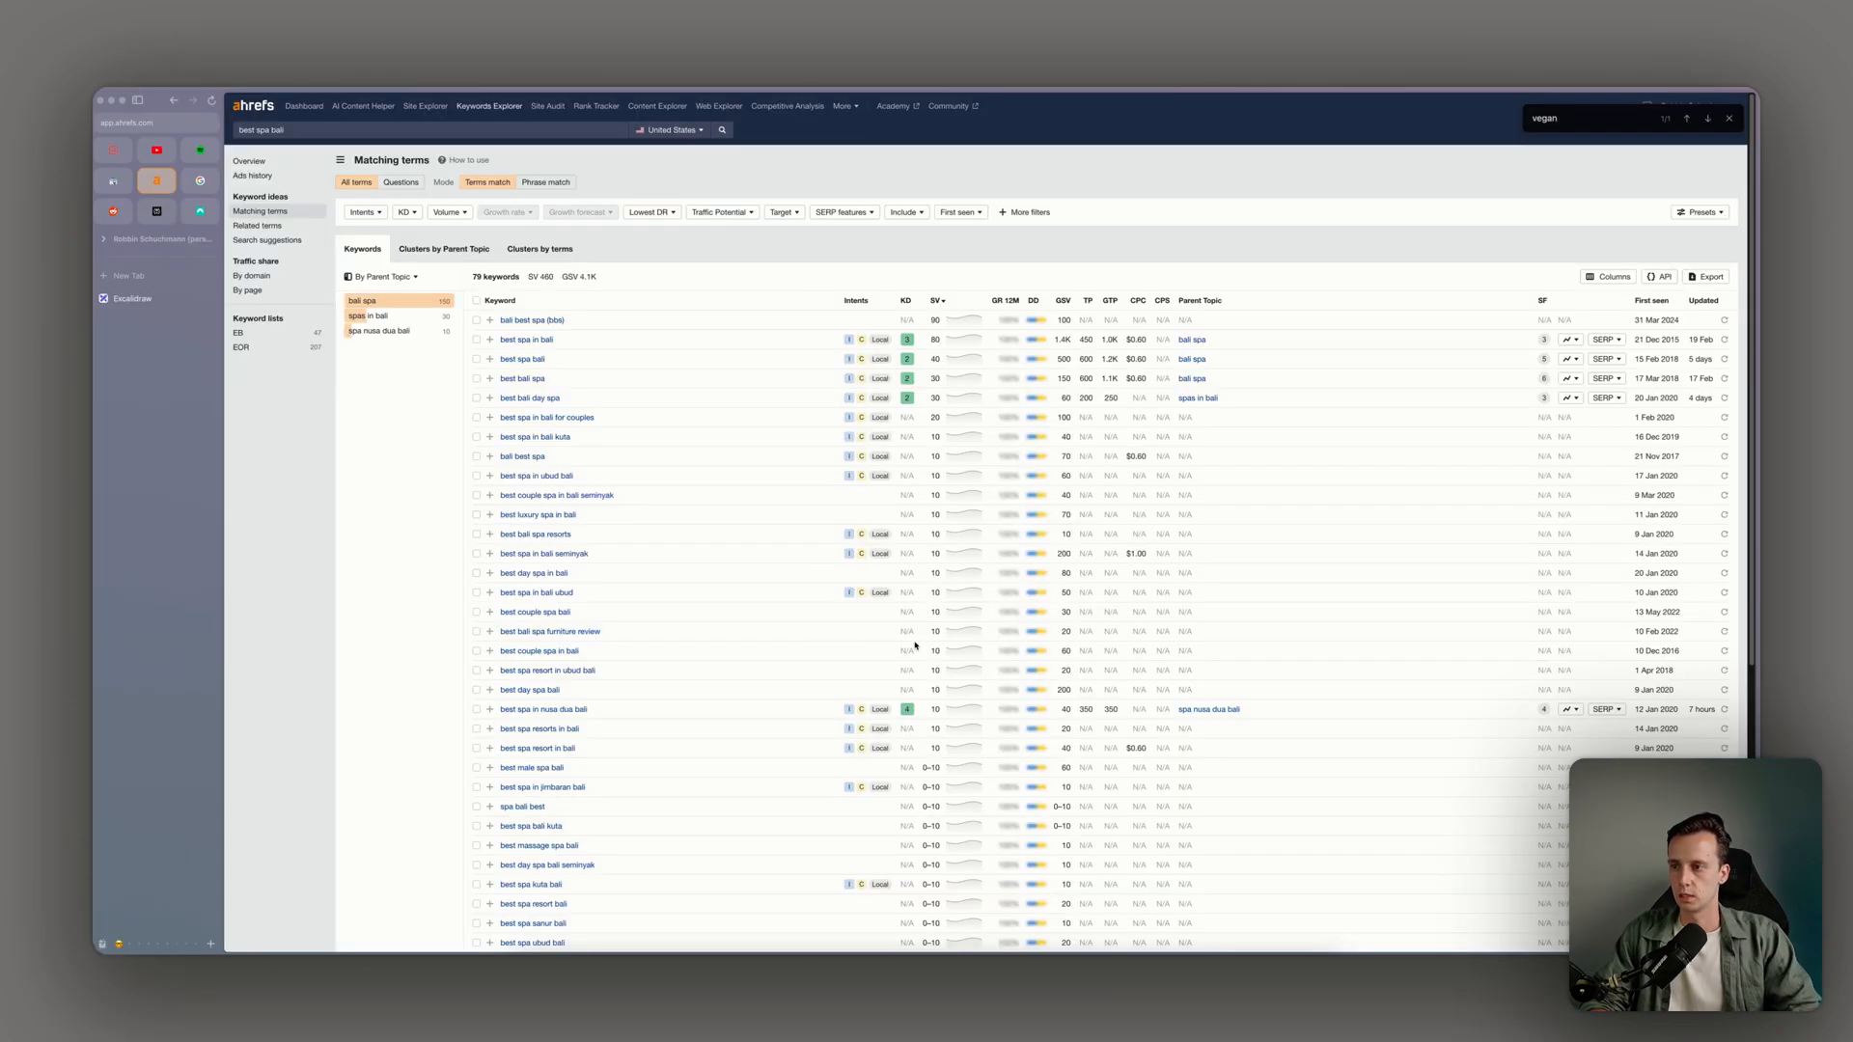
key(super+Tab)
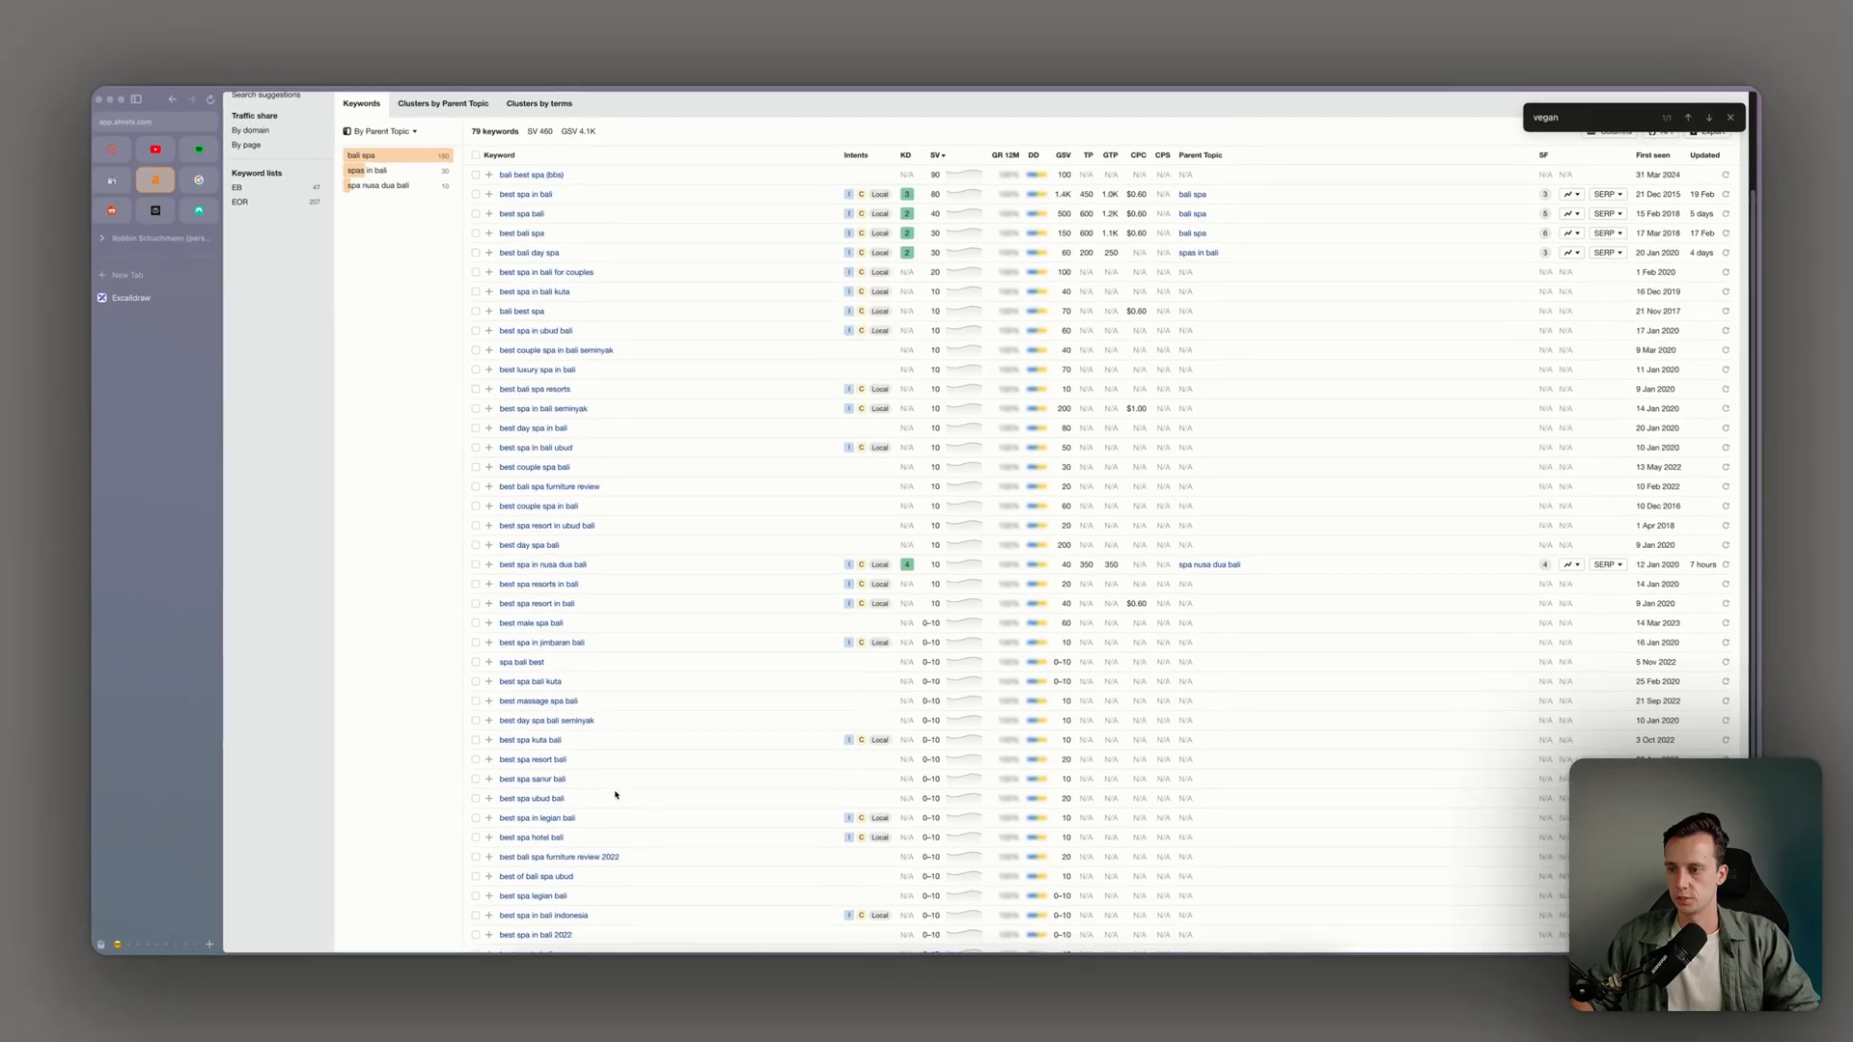
scroll(561, 873, down, 2)
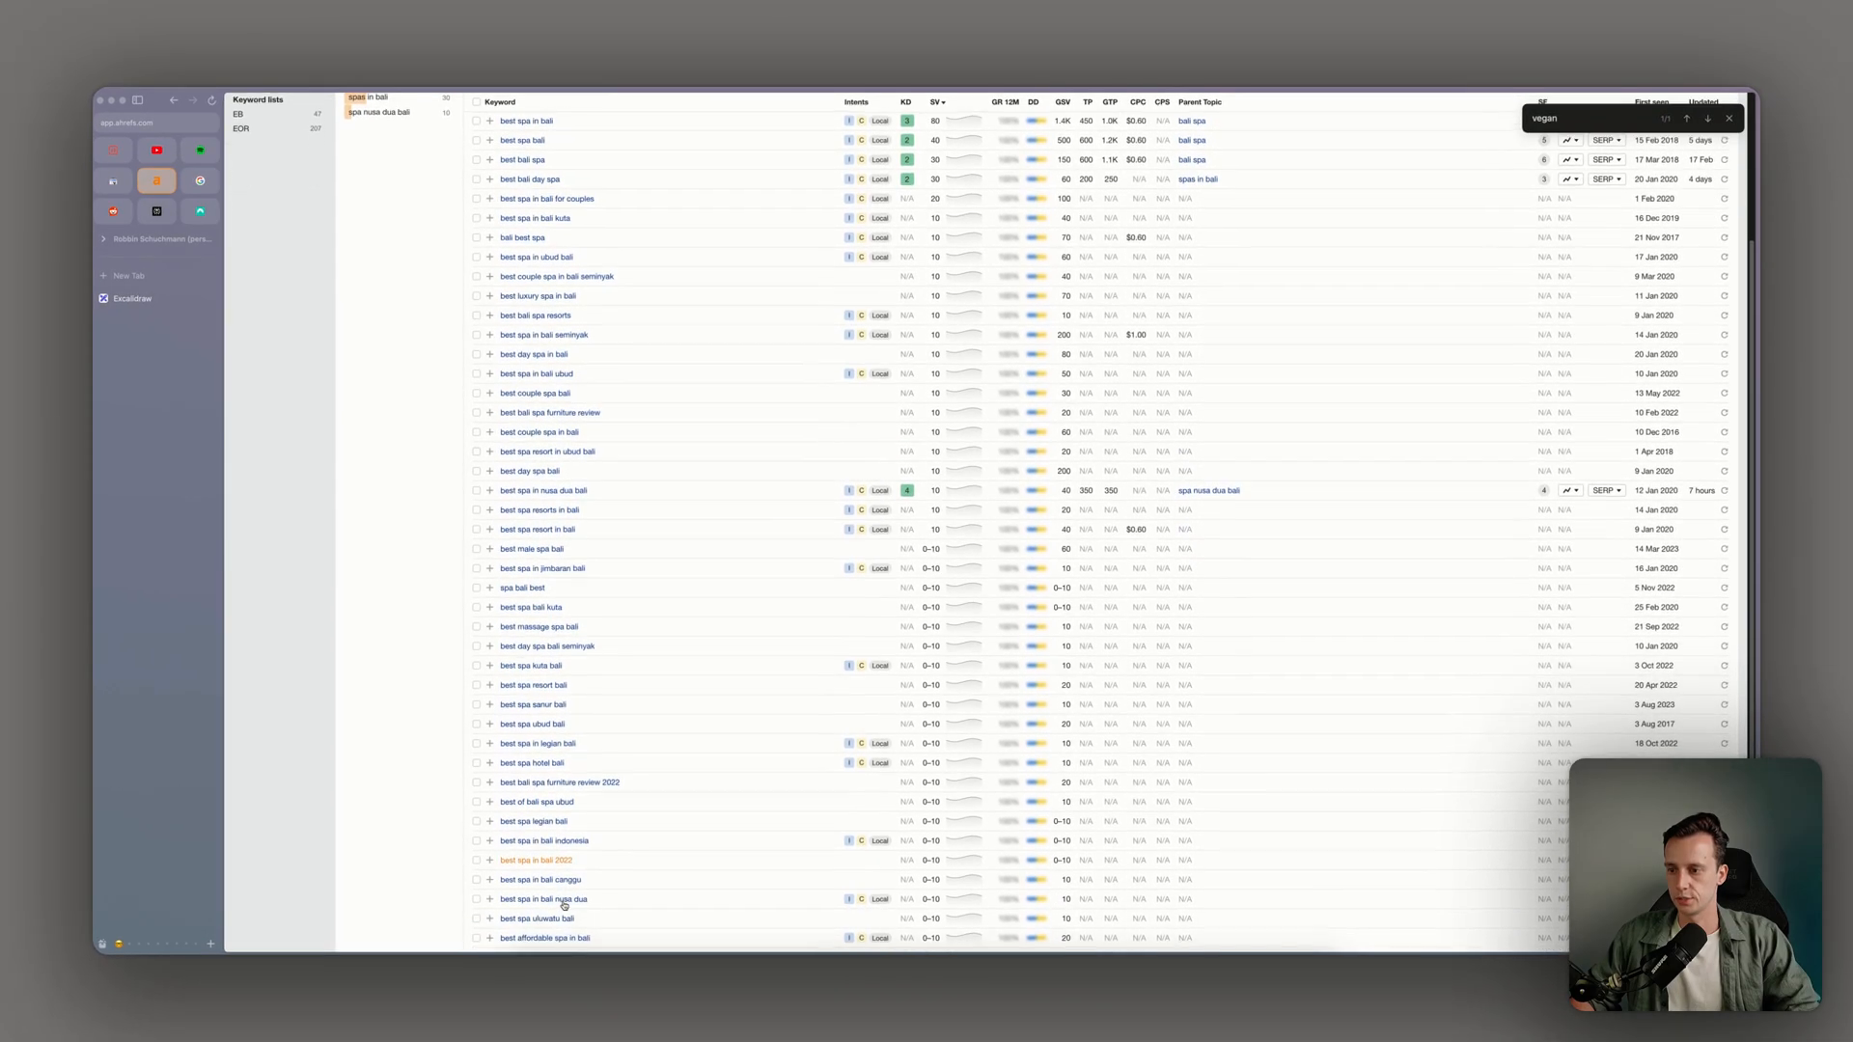
scroll(560, 873, up, 5)
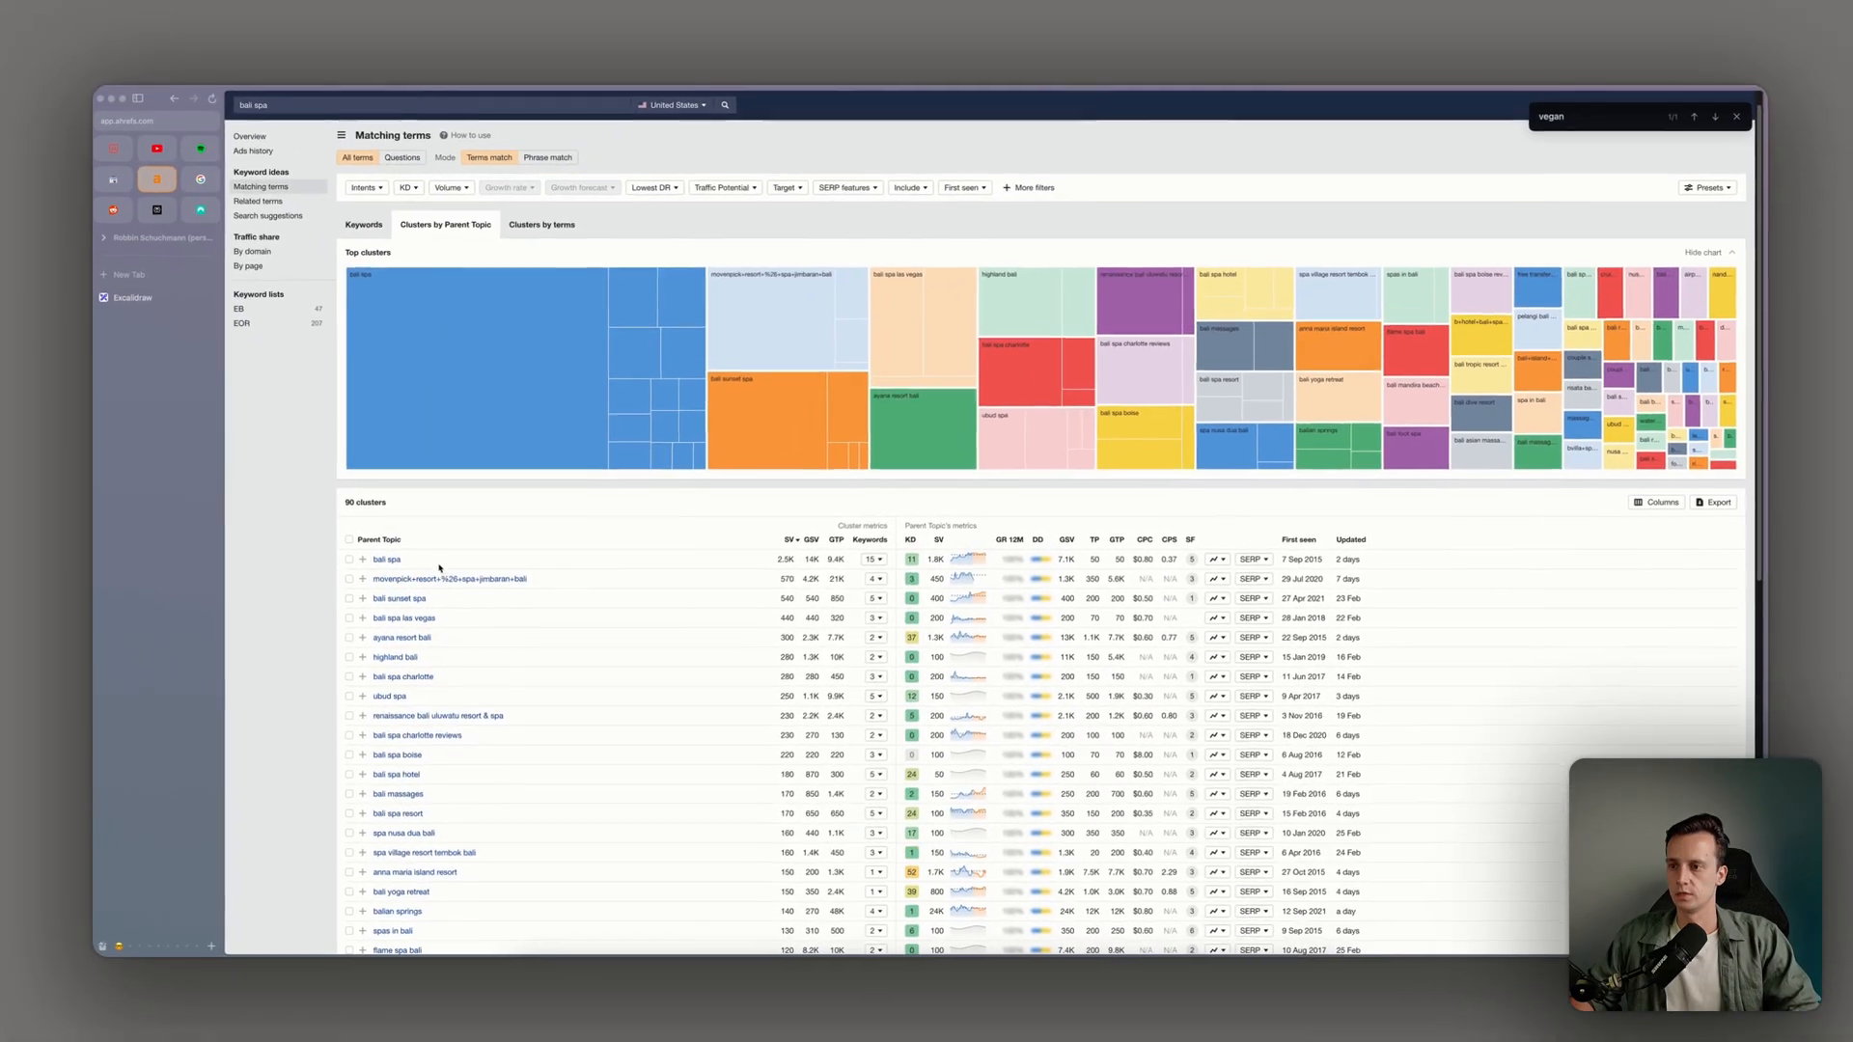
Examine the parent-topic clusters for "bali spa" in Ahrefs for more spa subtopics, including "bali spa airport transfer"
scroll(432, 591, down, 2)
scroll(617, 646, down, 3)
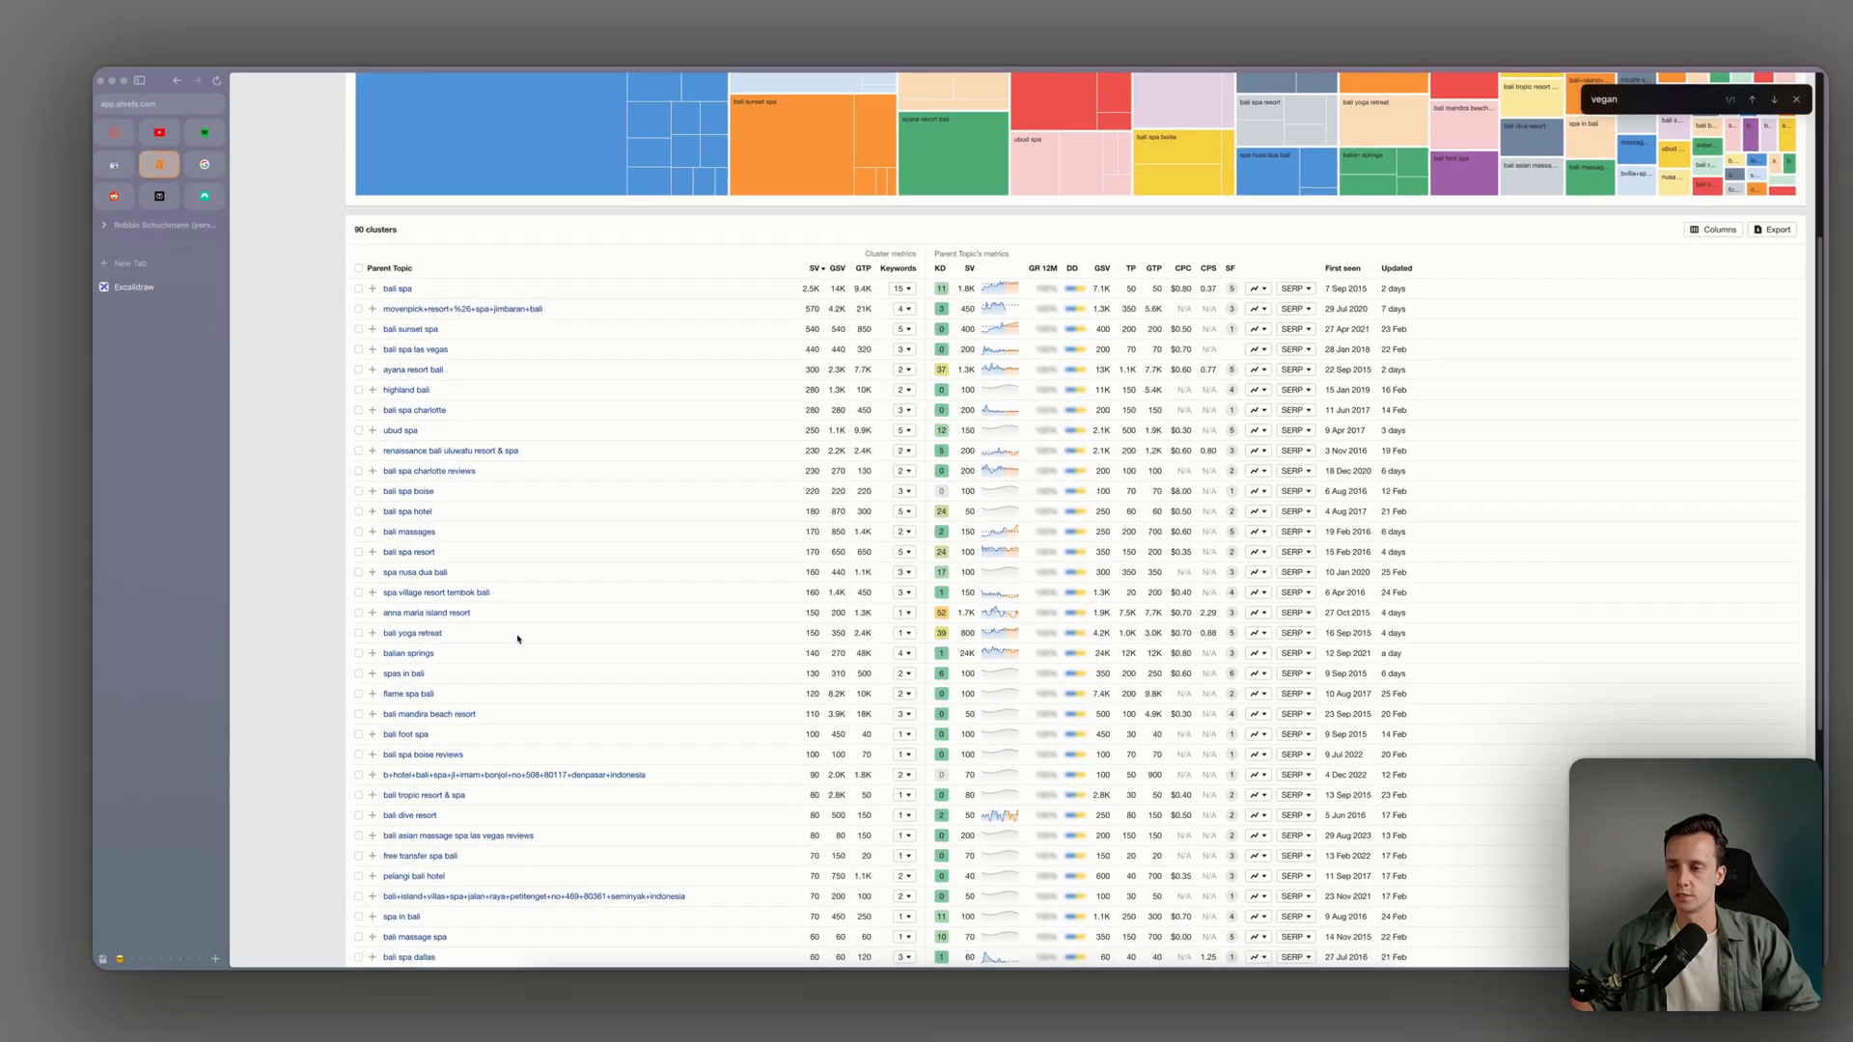
scroll(501, 636, down, 4)
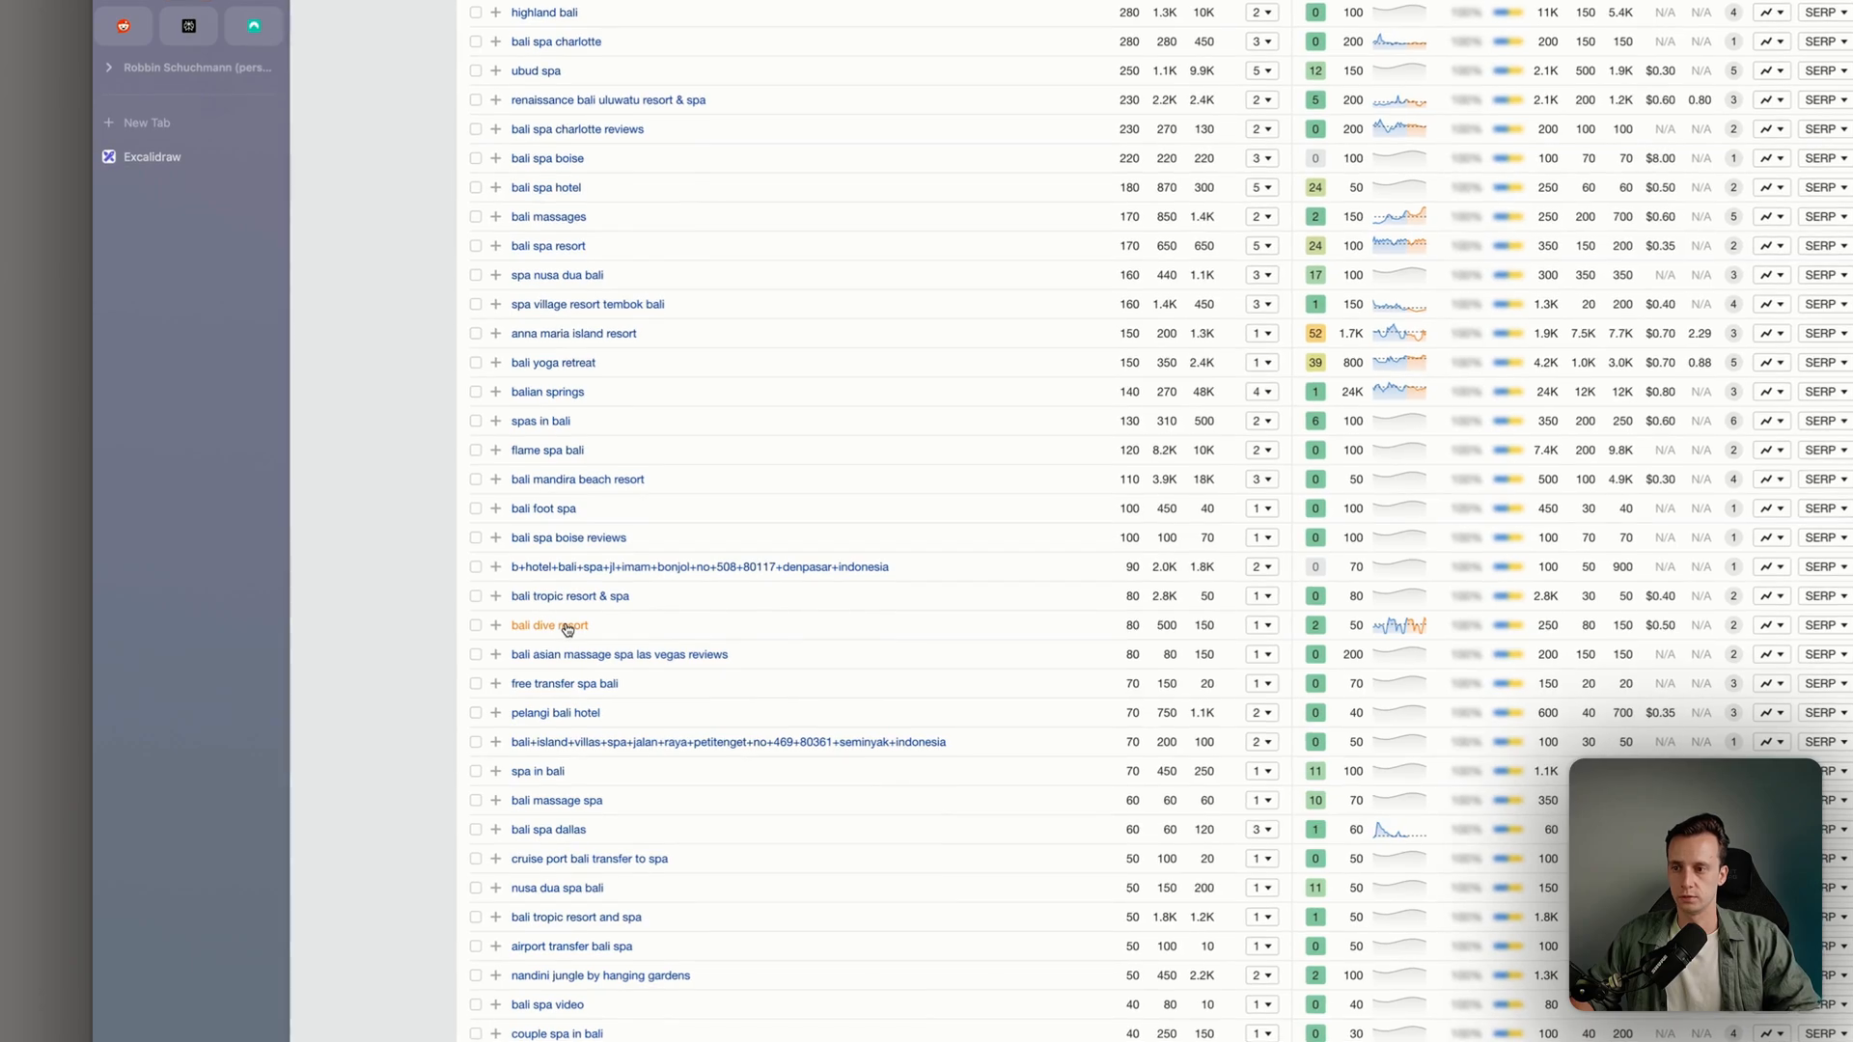
scroll(559, 629, down, 4)
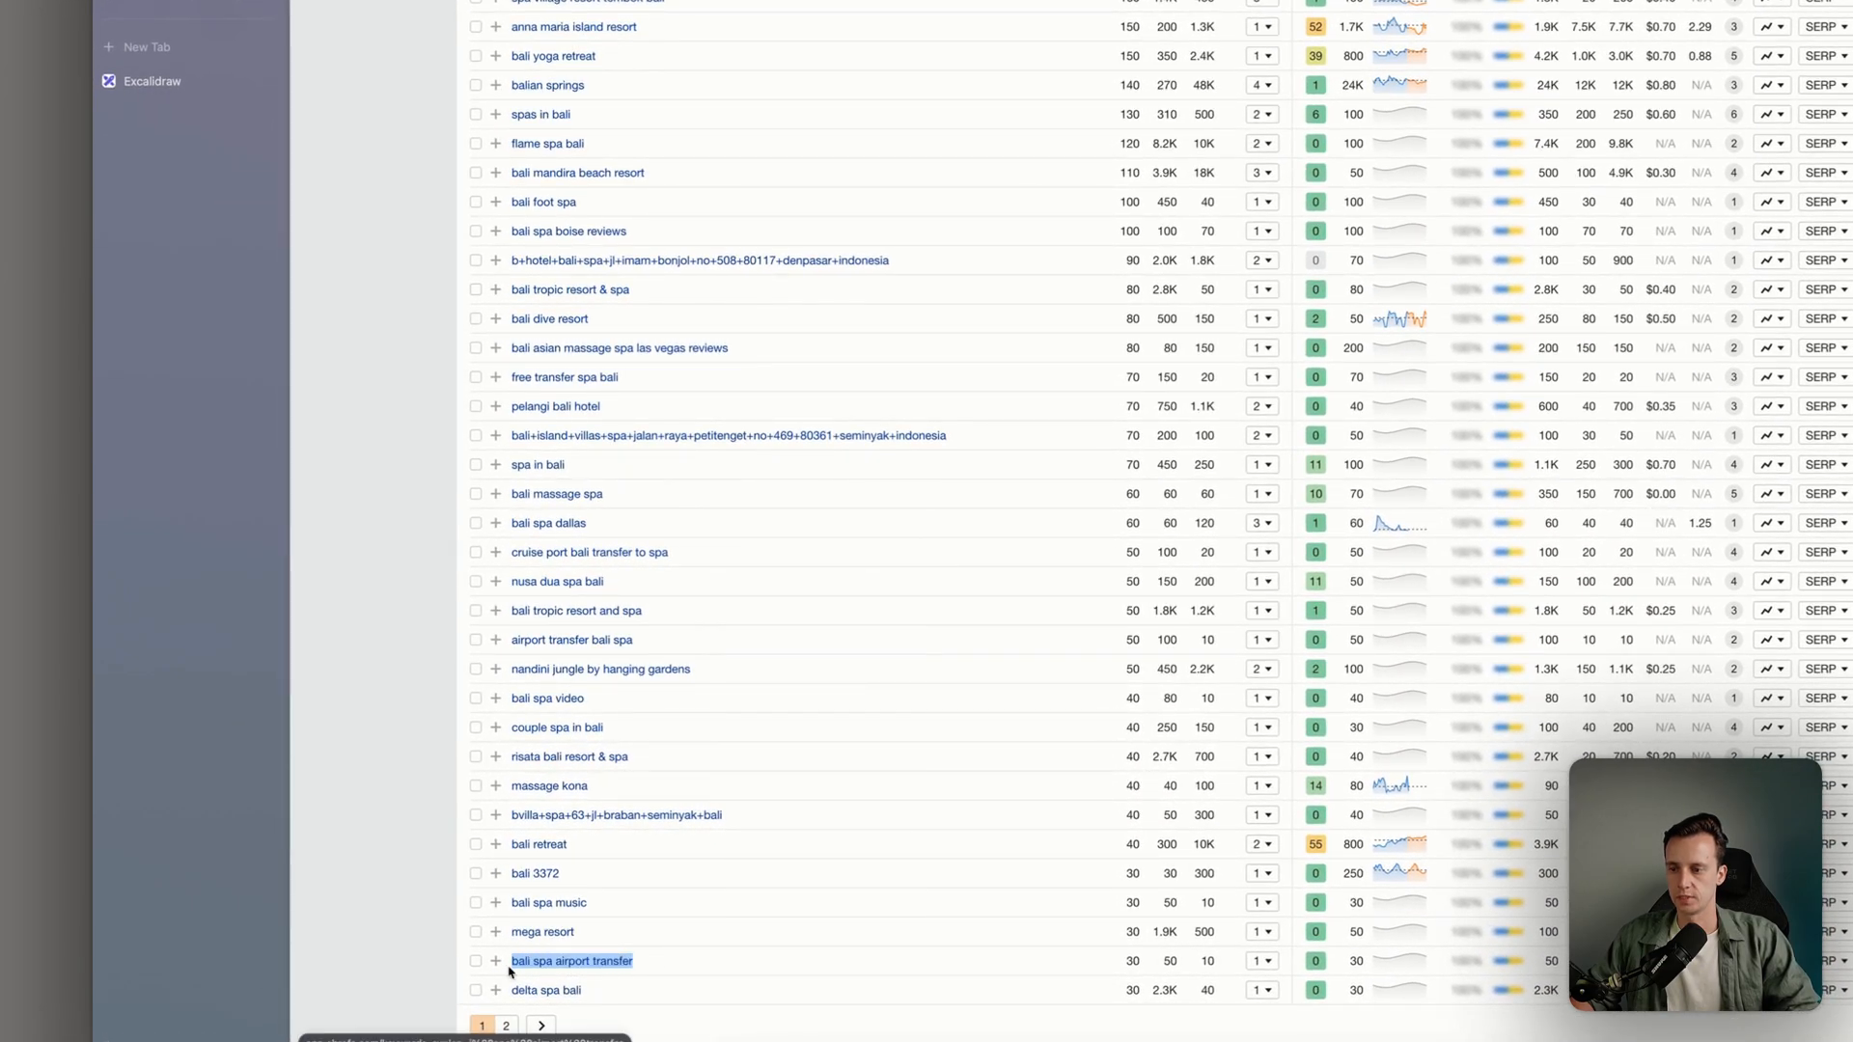
right_click(618, 964)
click(873, 716)
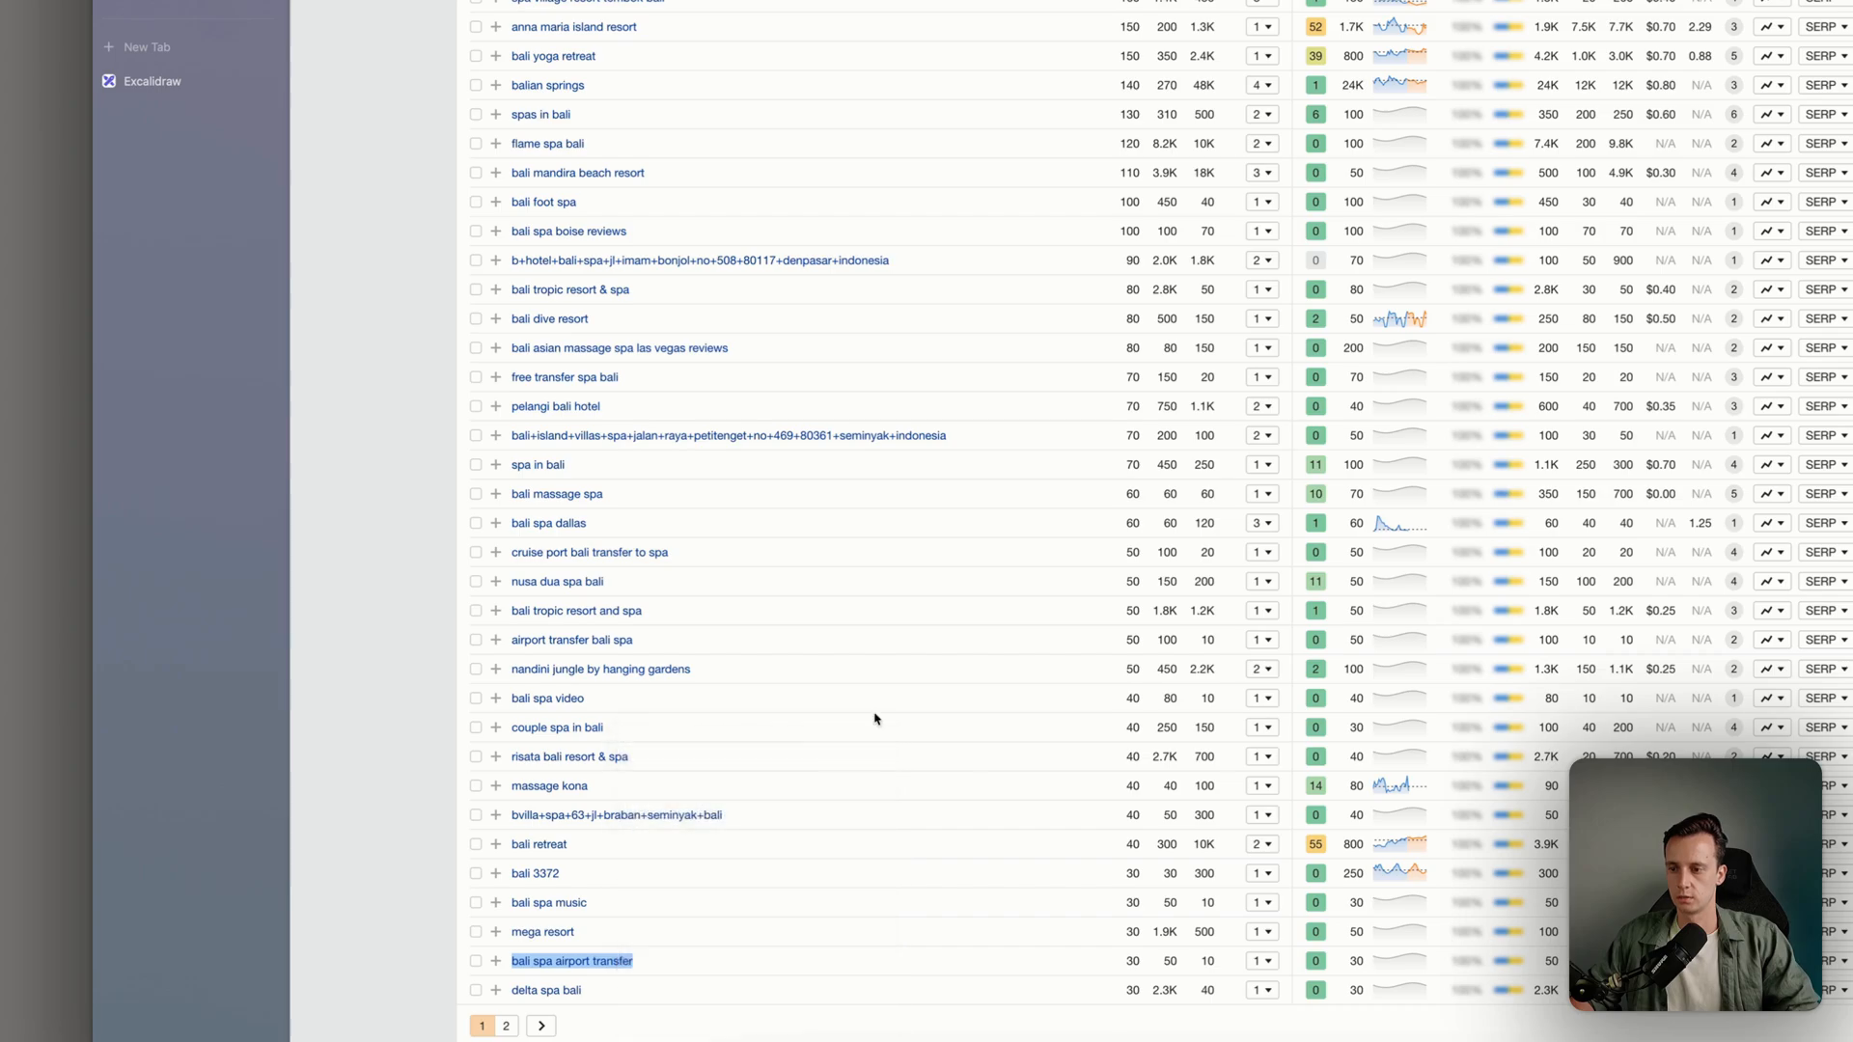
Add "Bali spa airport transfer" to the end of the Spas sub-list in the Obsidian note
key(super+Tab)
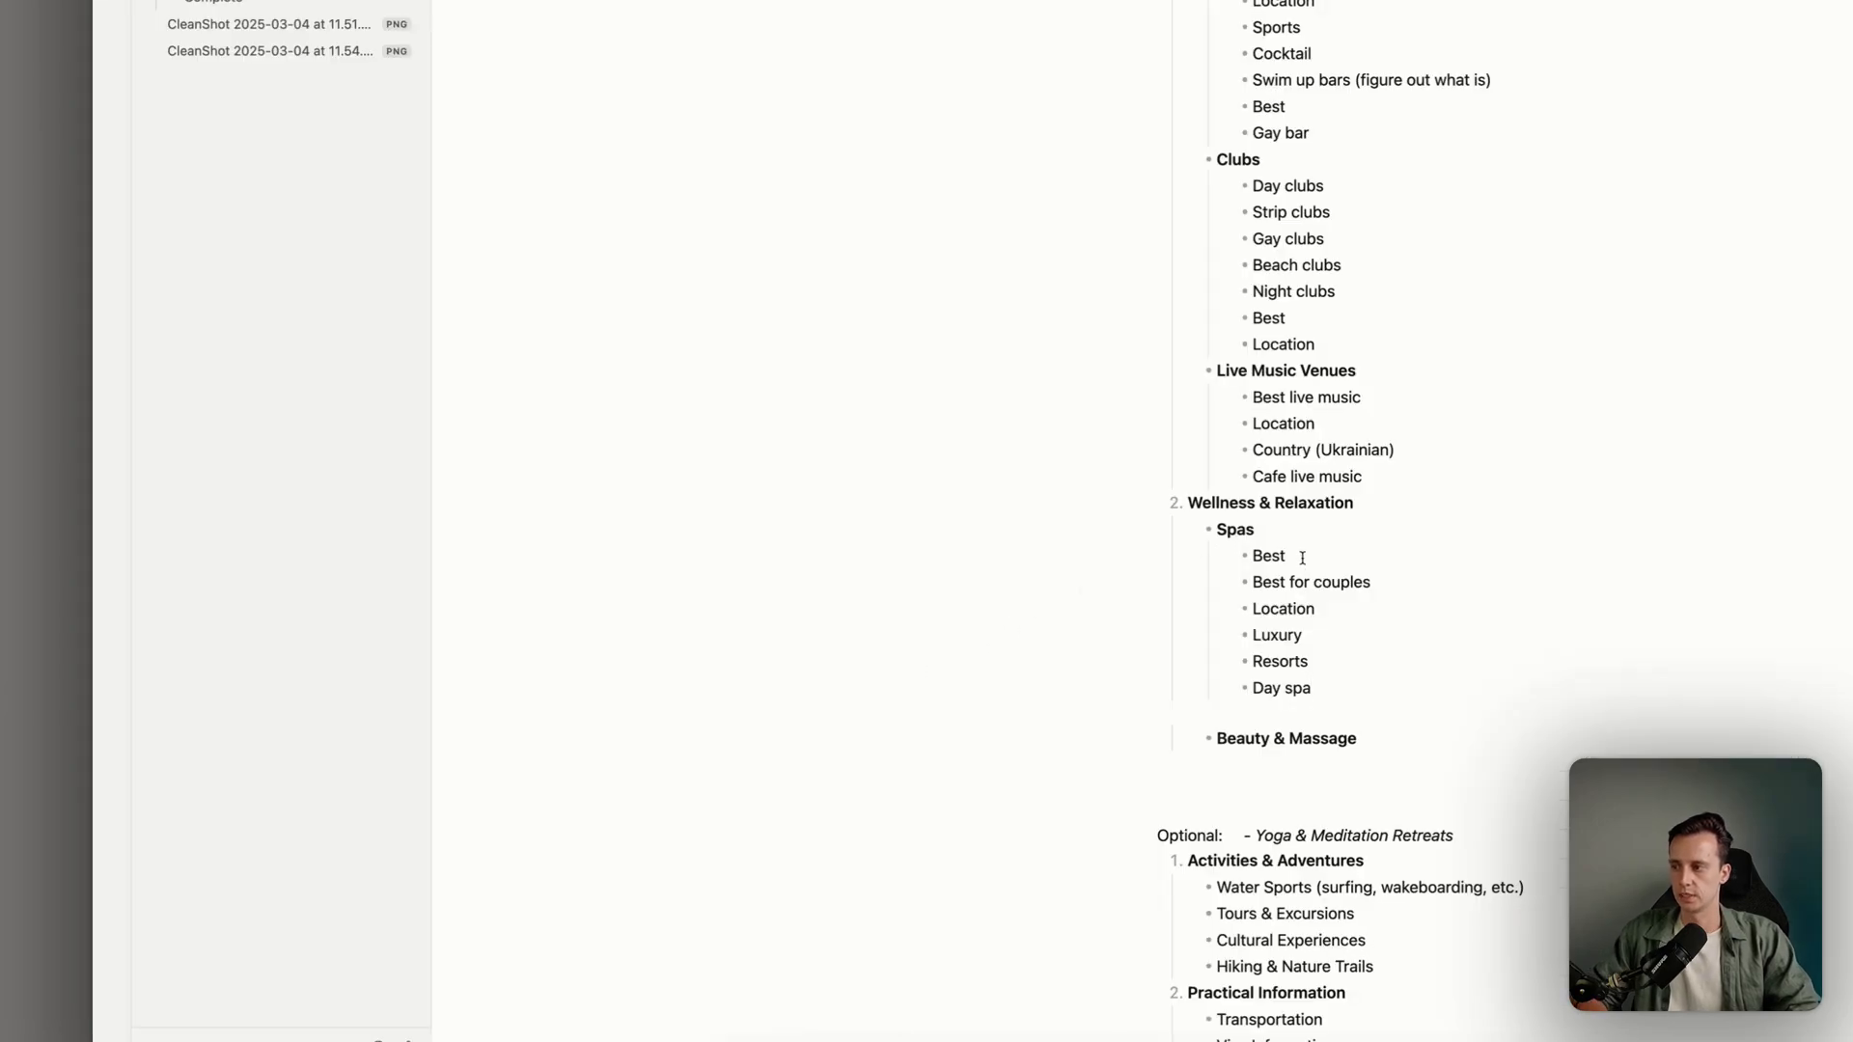
text(Bali spa ai)
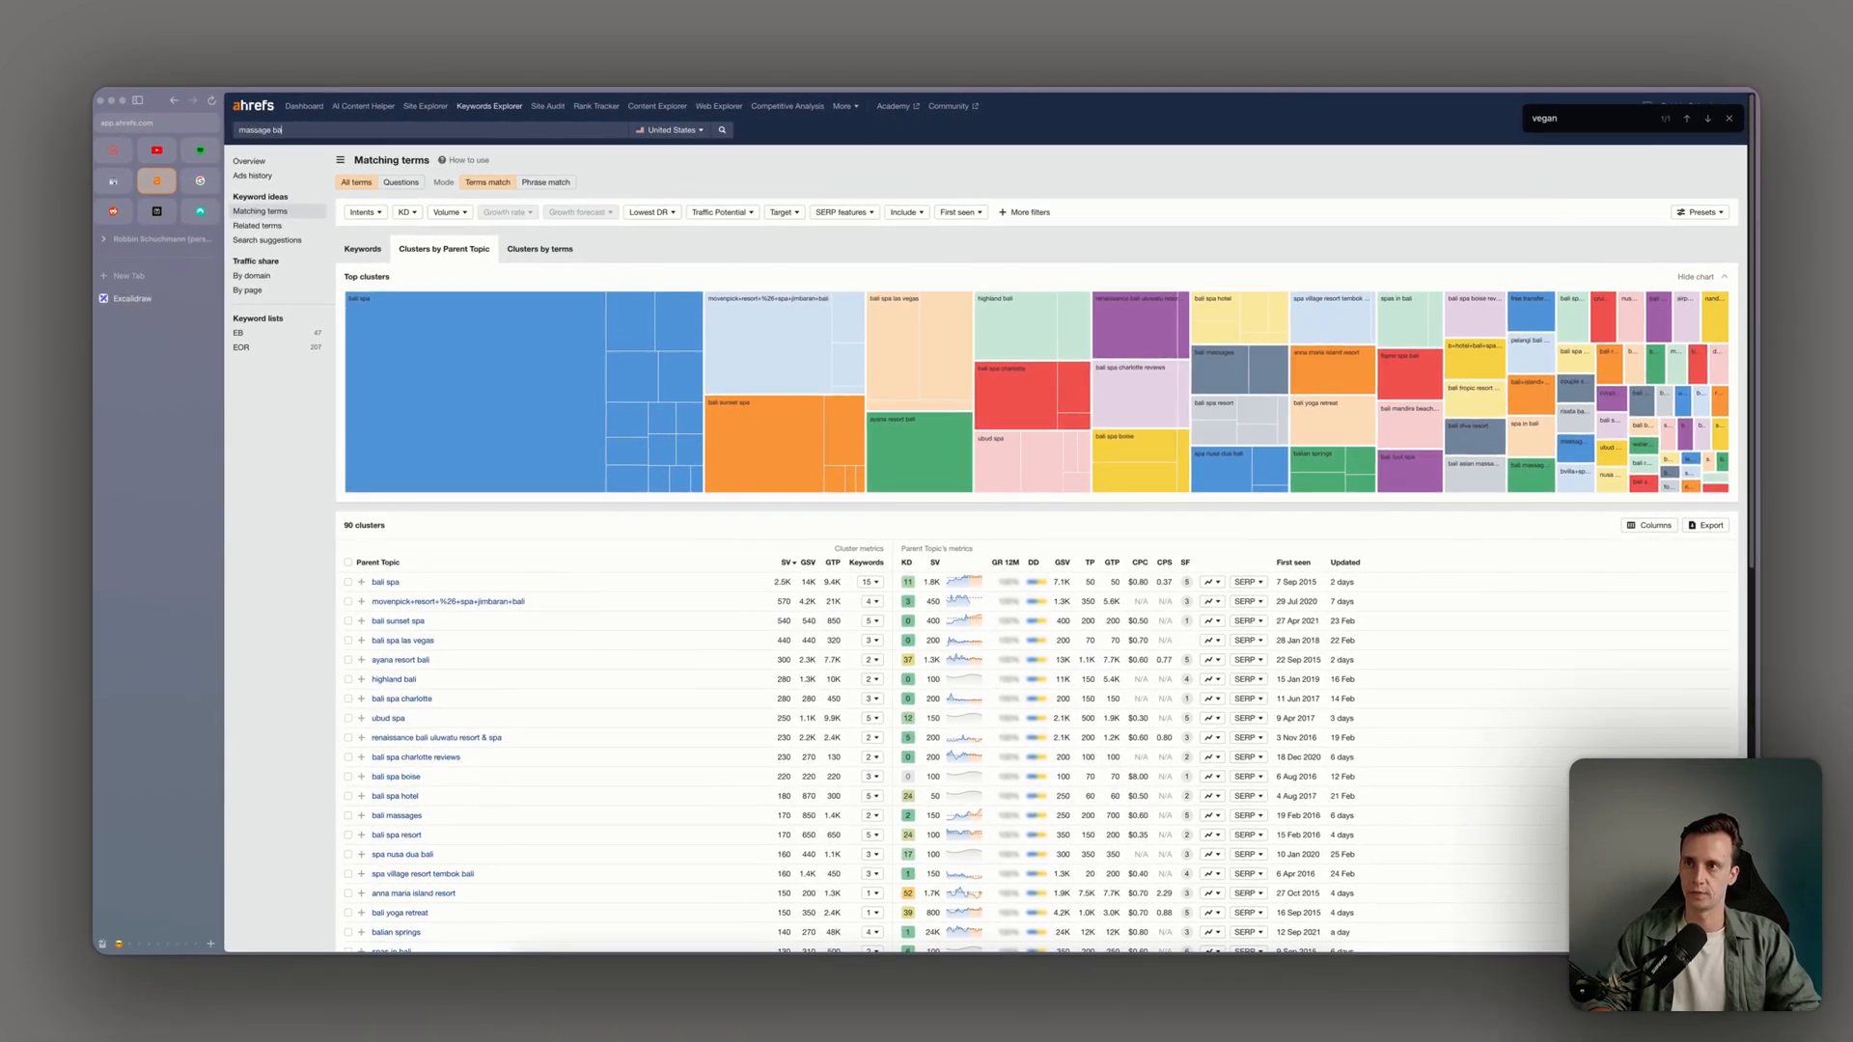
Look up "massage bali" in Ahrefs, then rename the note's Beauty & Massage bullet Massage, listing Best massage, Balinese massage, Location and Therapeutic
text(li)
key(Return)
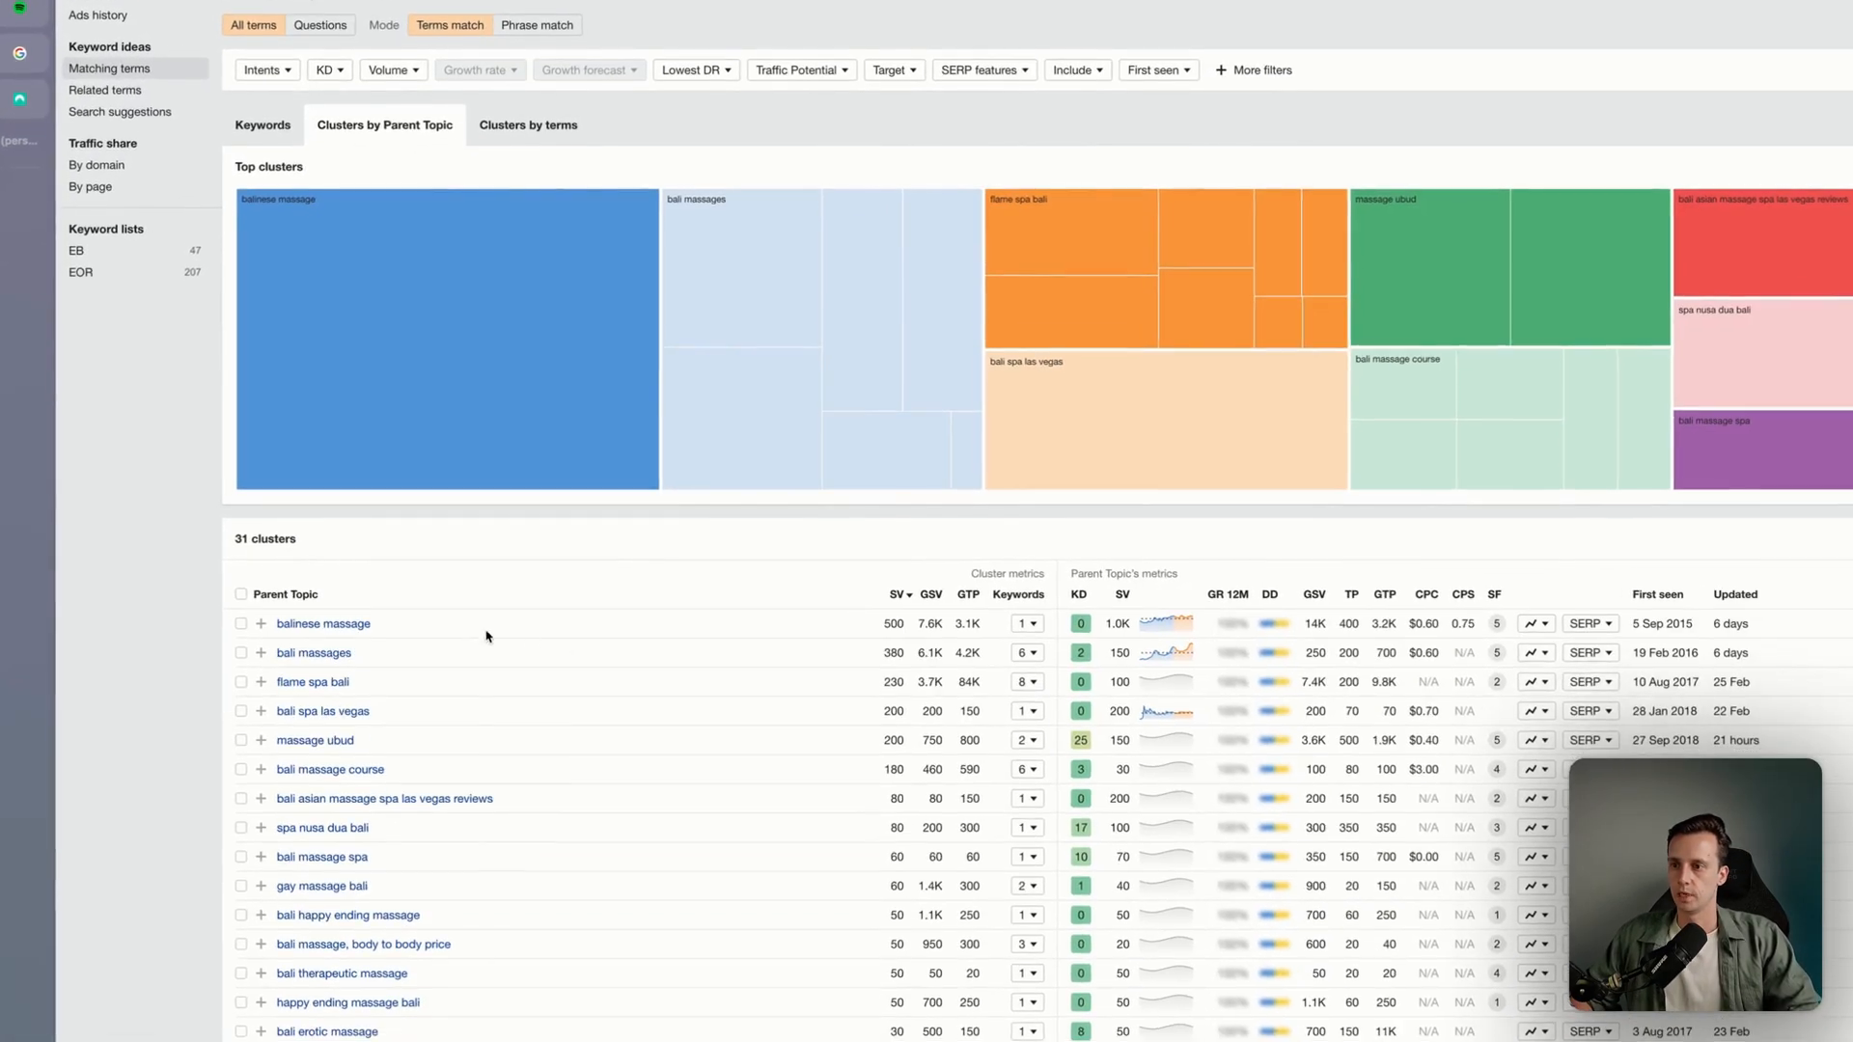
scroll(487, 636, down, 2)
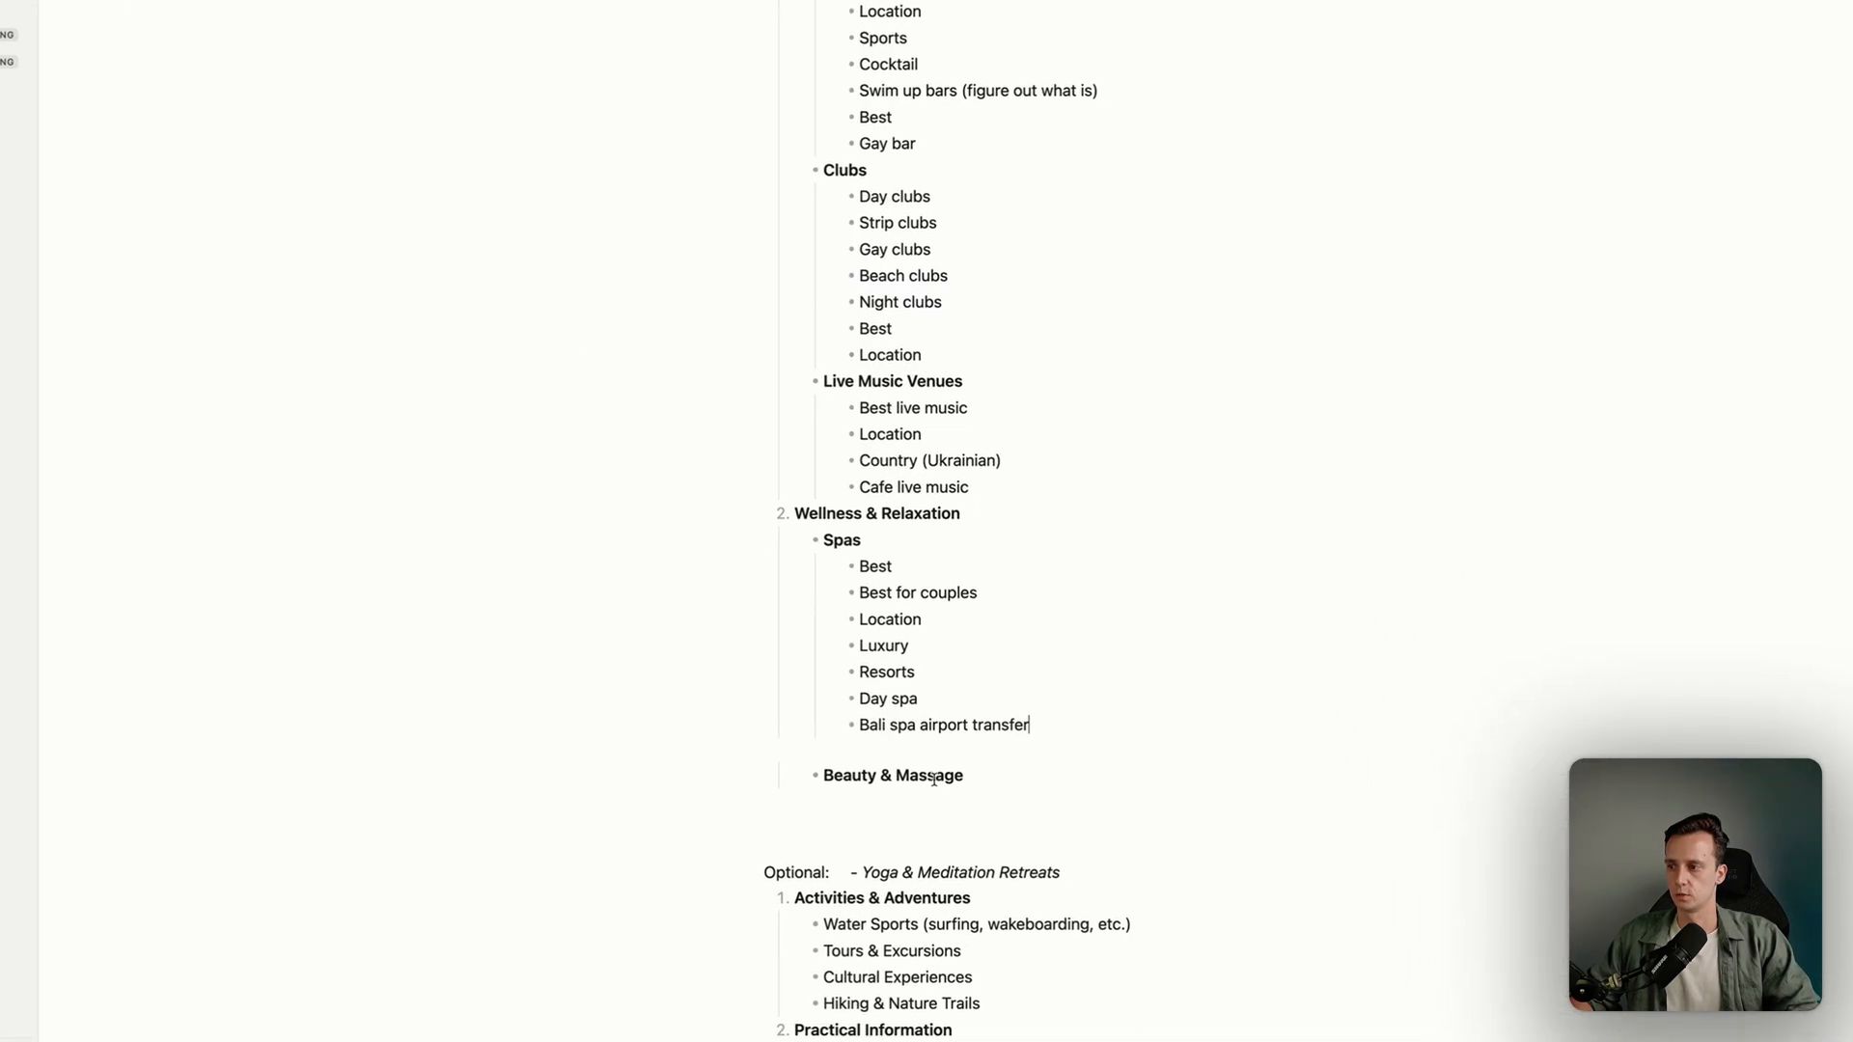
drag(958, 773, 824, 766)
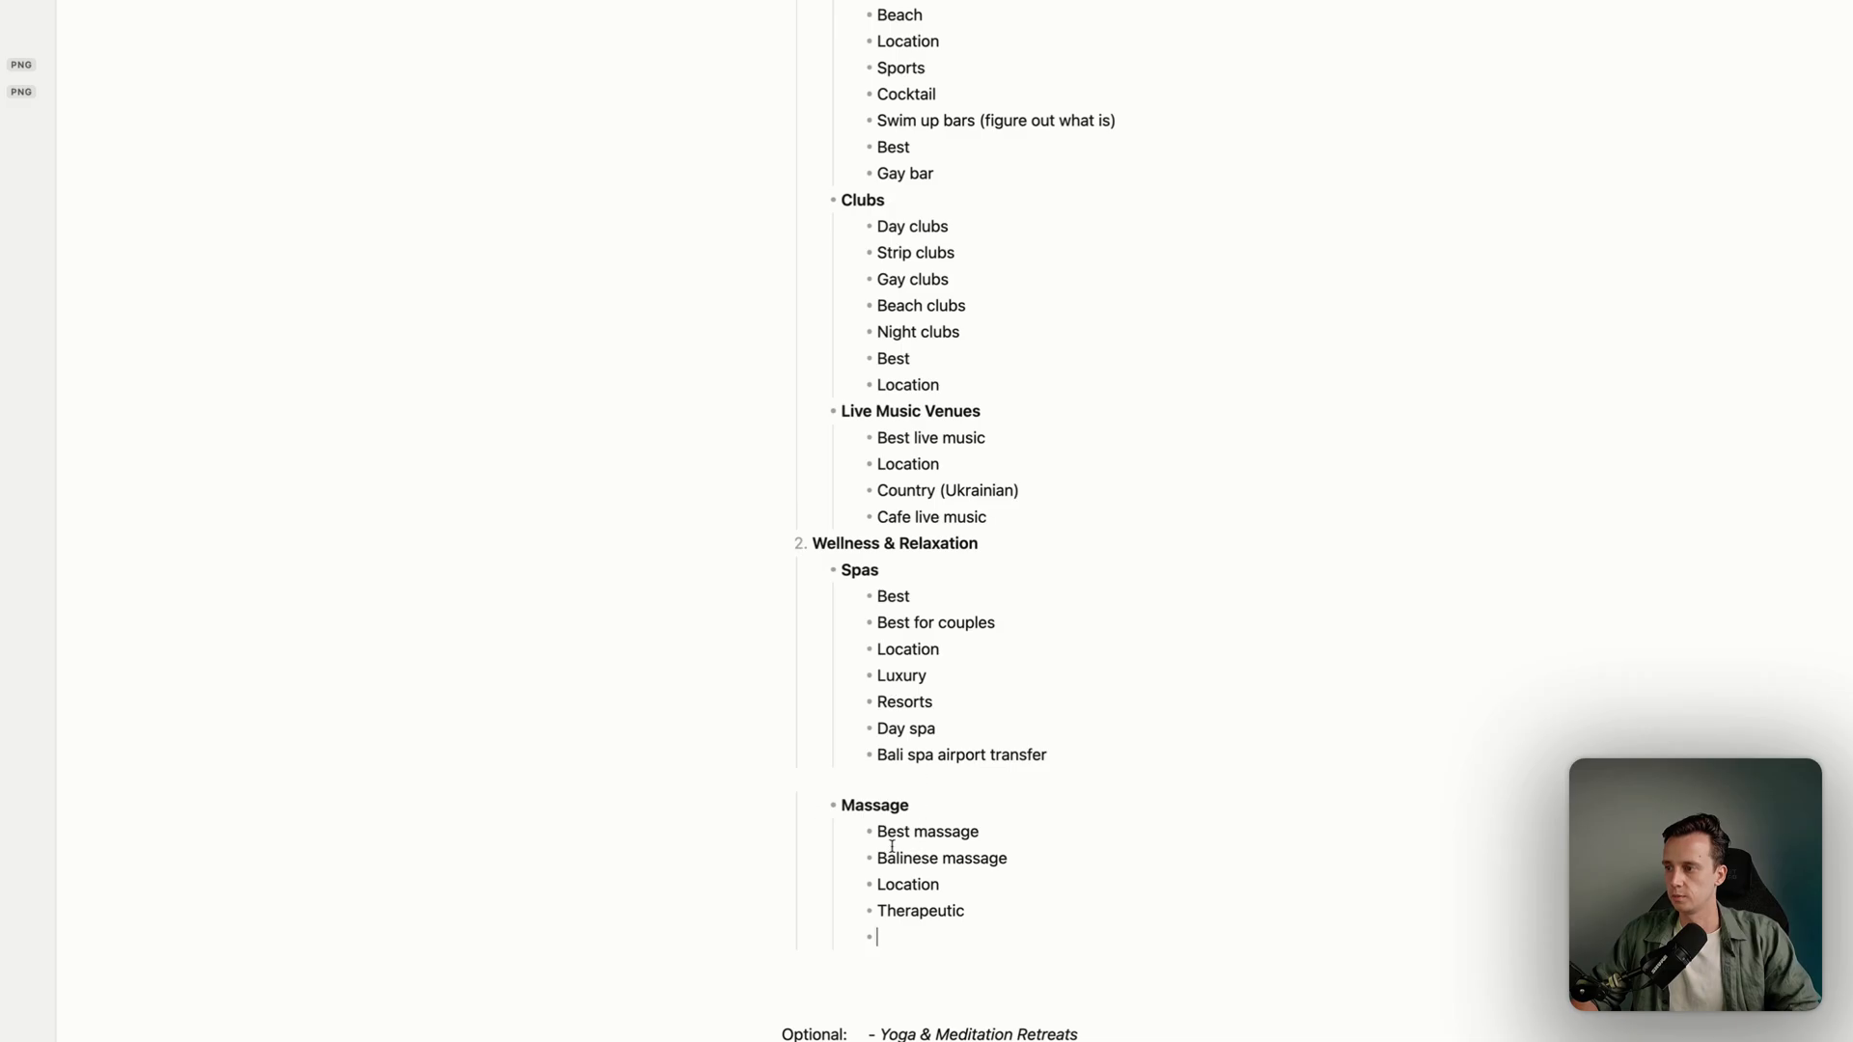
Ask Claude to expand the Wellness & Relaxation category, including only Spas and Beauty & Massage from its outline in the message
key(super+Tab)
click(855, 543)
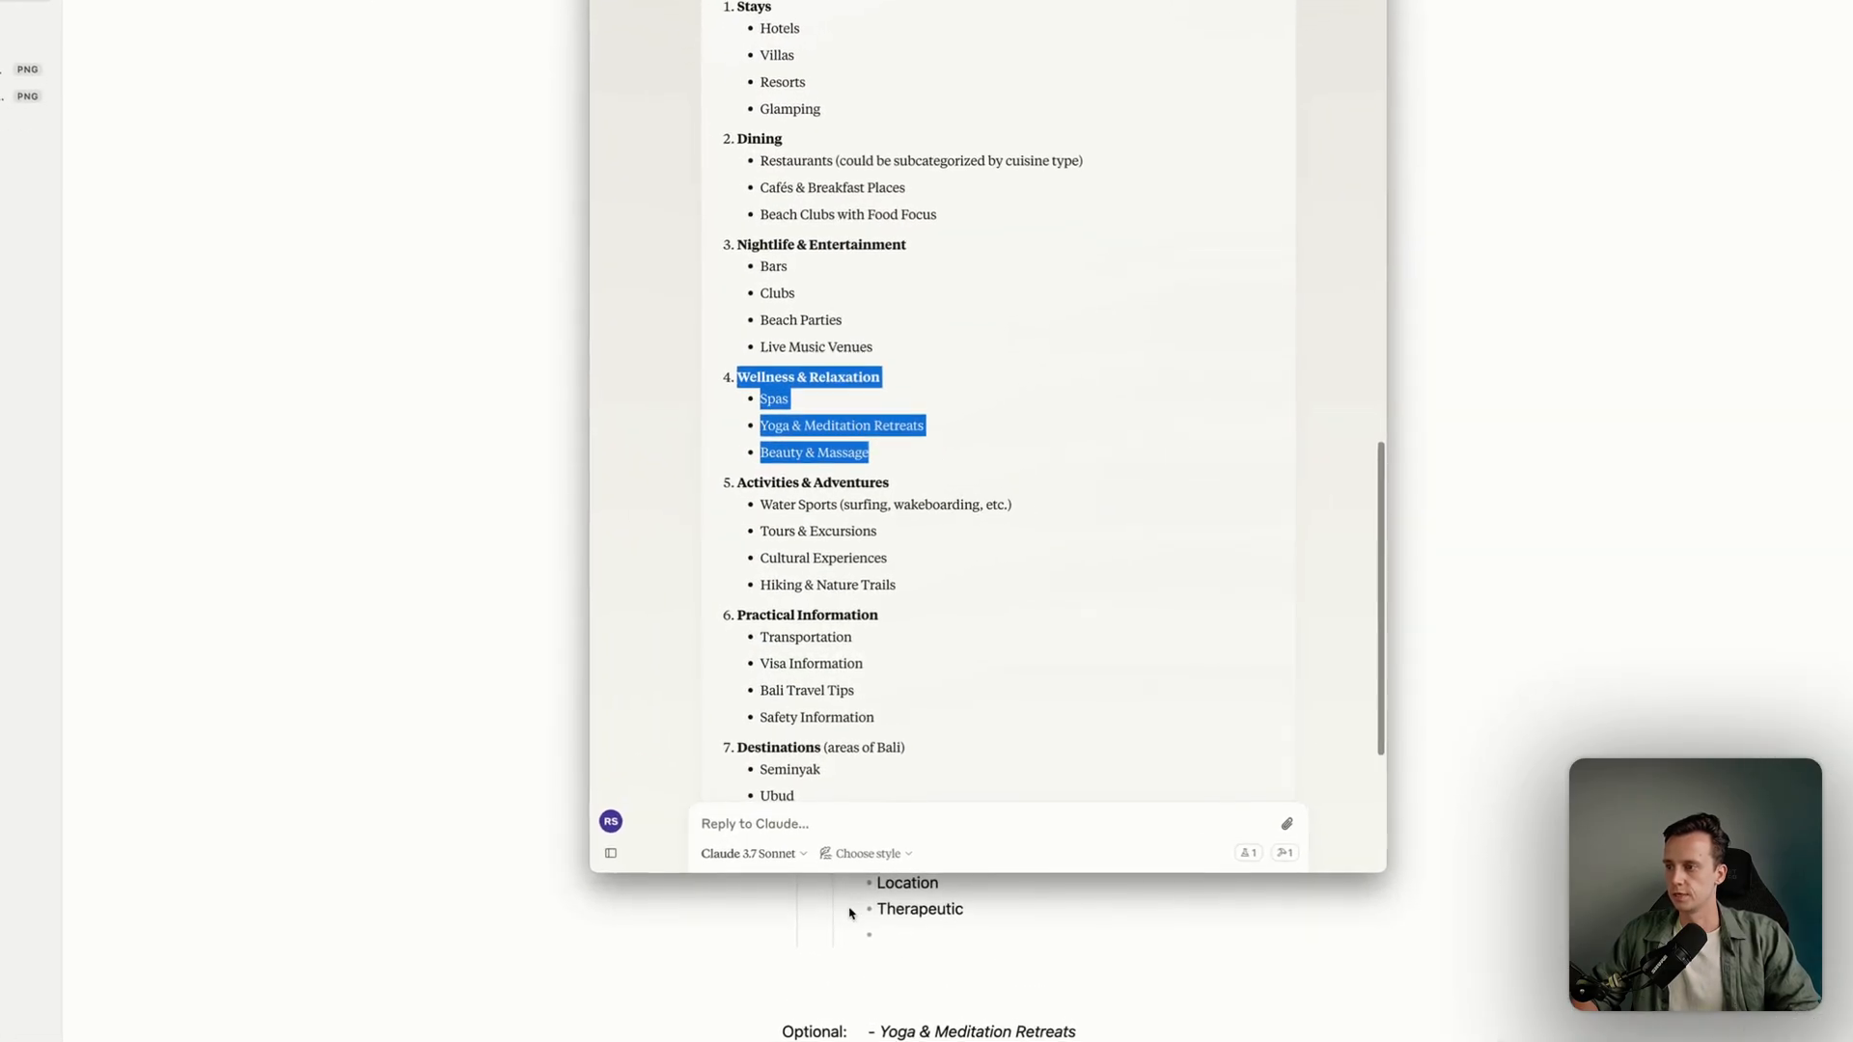
click(816, 763)
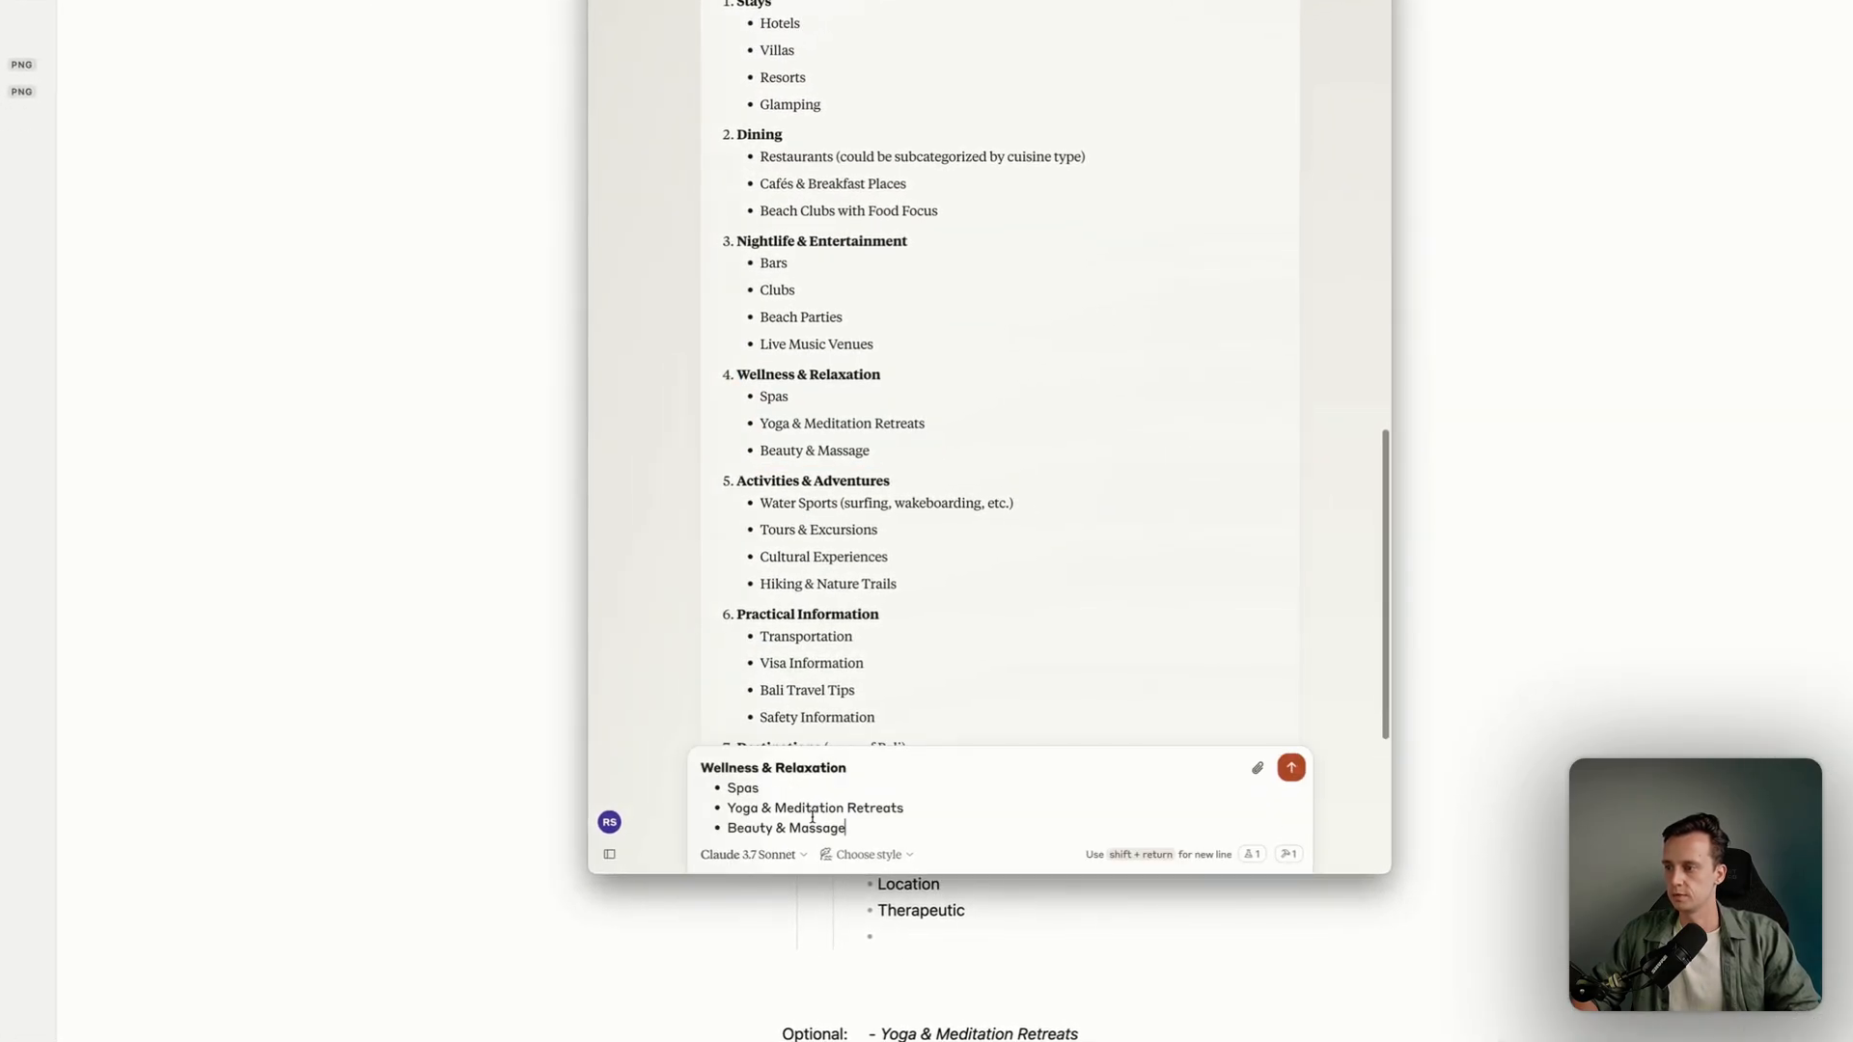
key(BackSpace)
key(BackSpace)
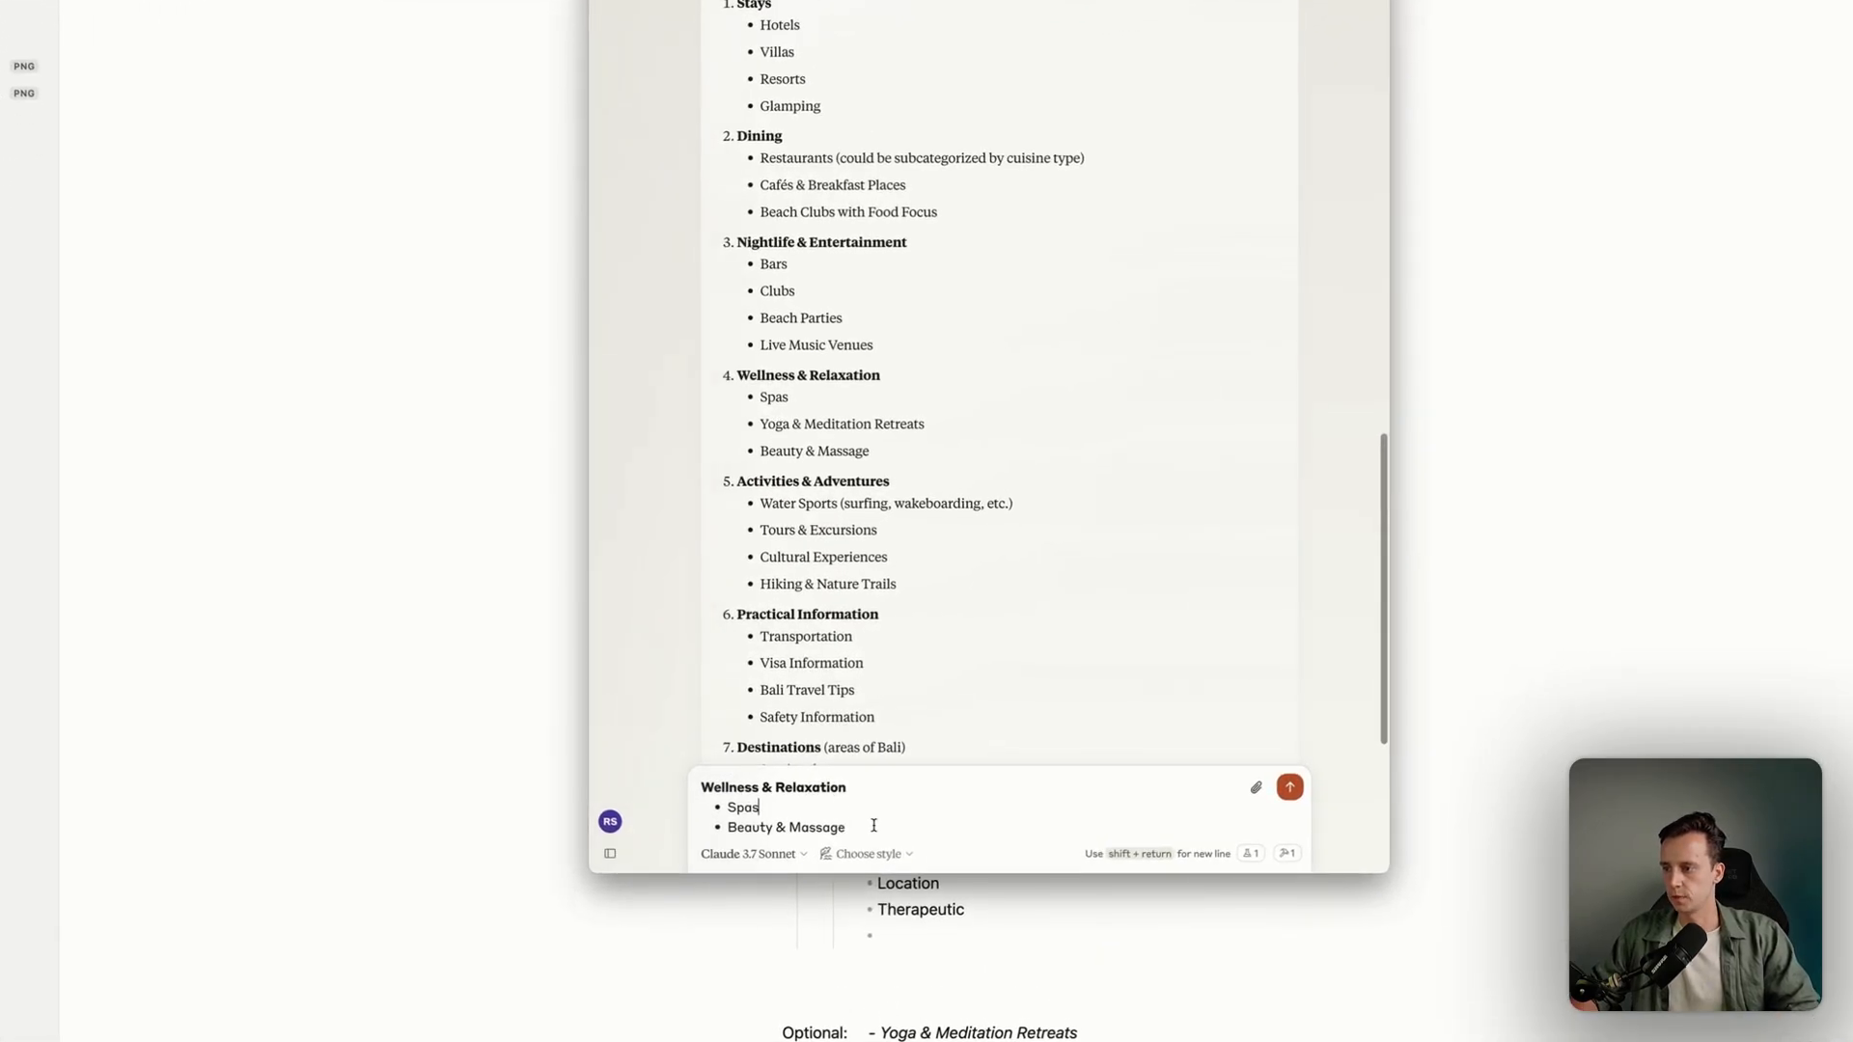
click(873, 770)
key(shift+Return)
key(shift+Return)
key(ctrl+shift+space)
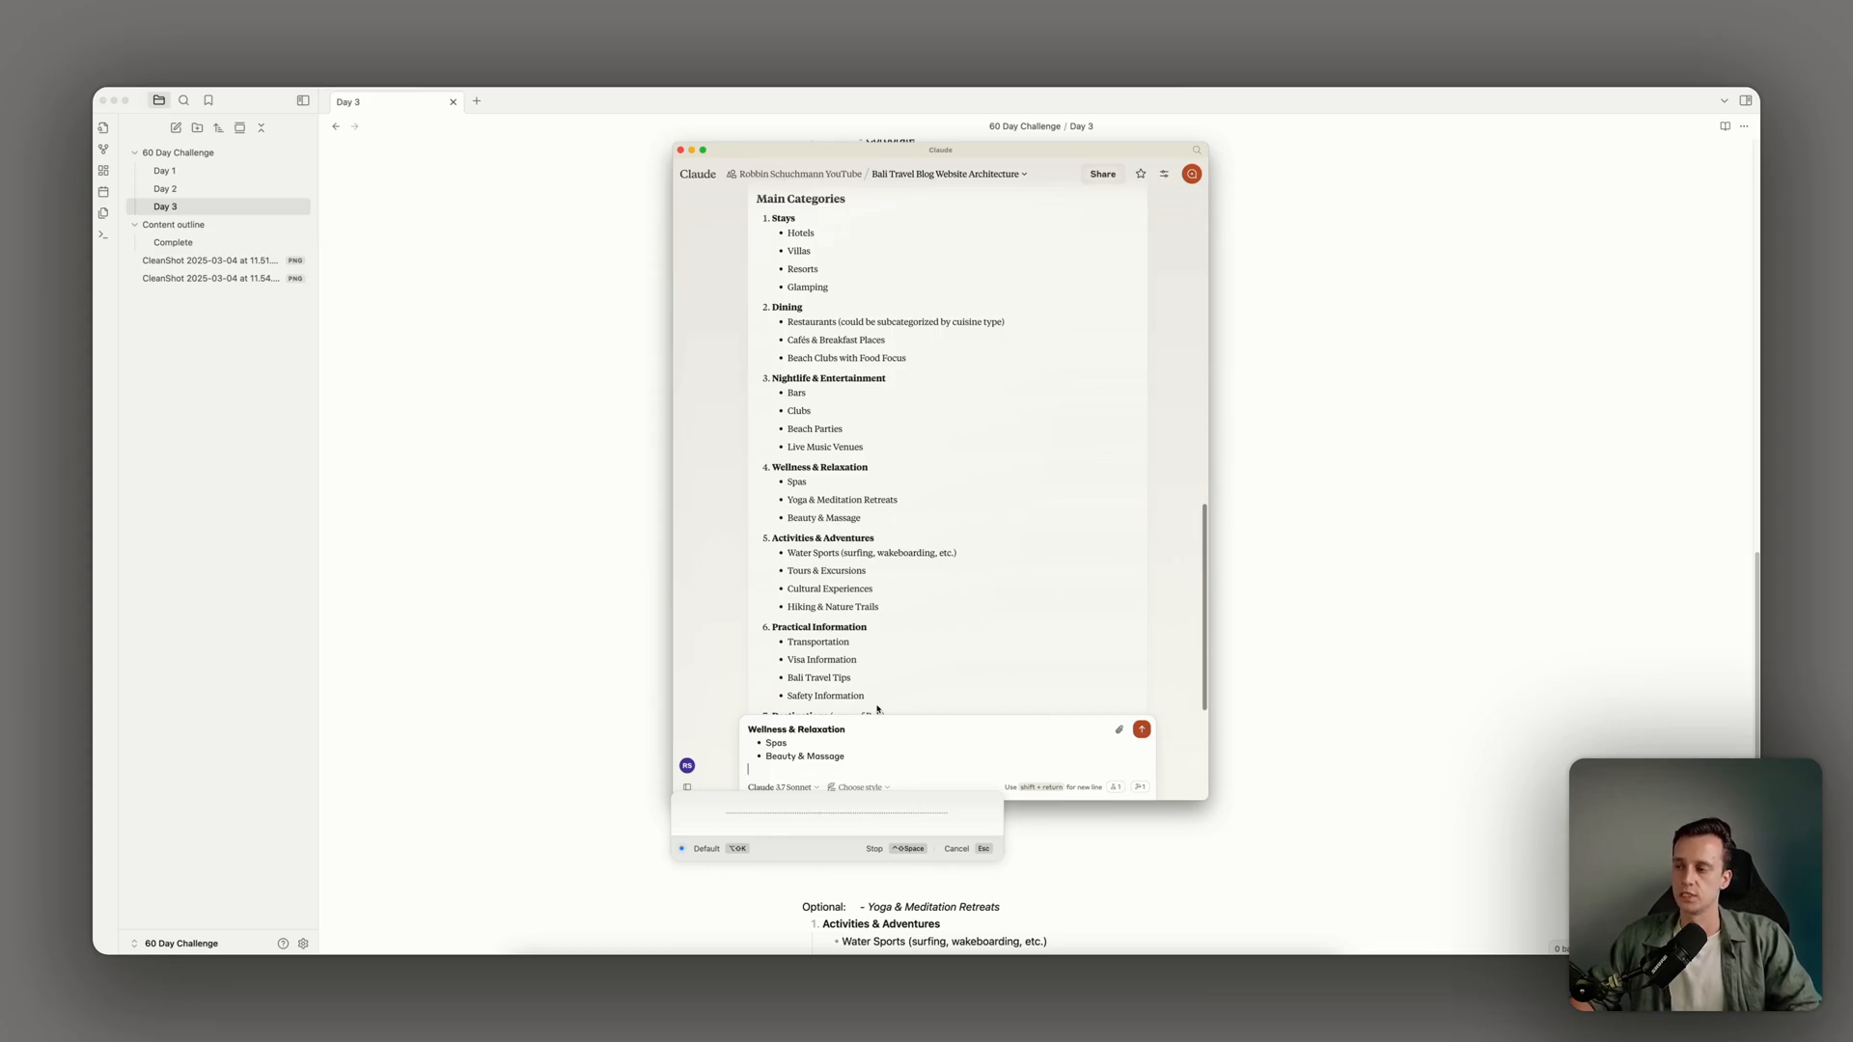
key(Return)
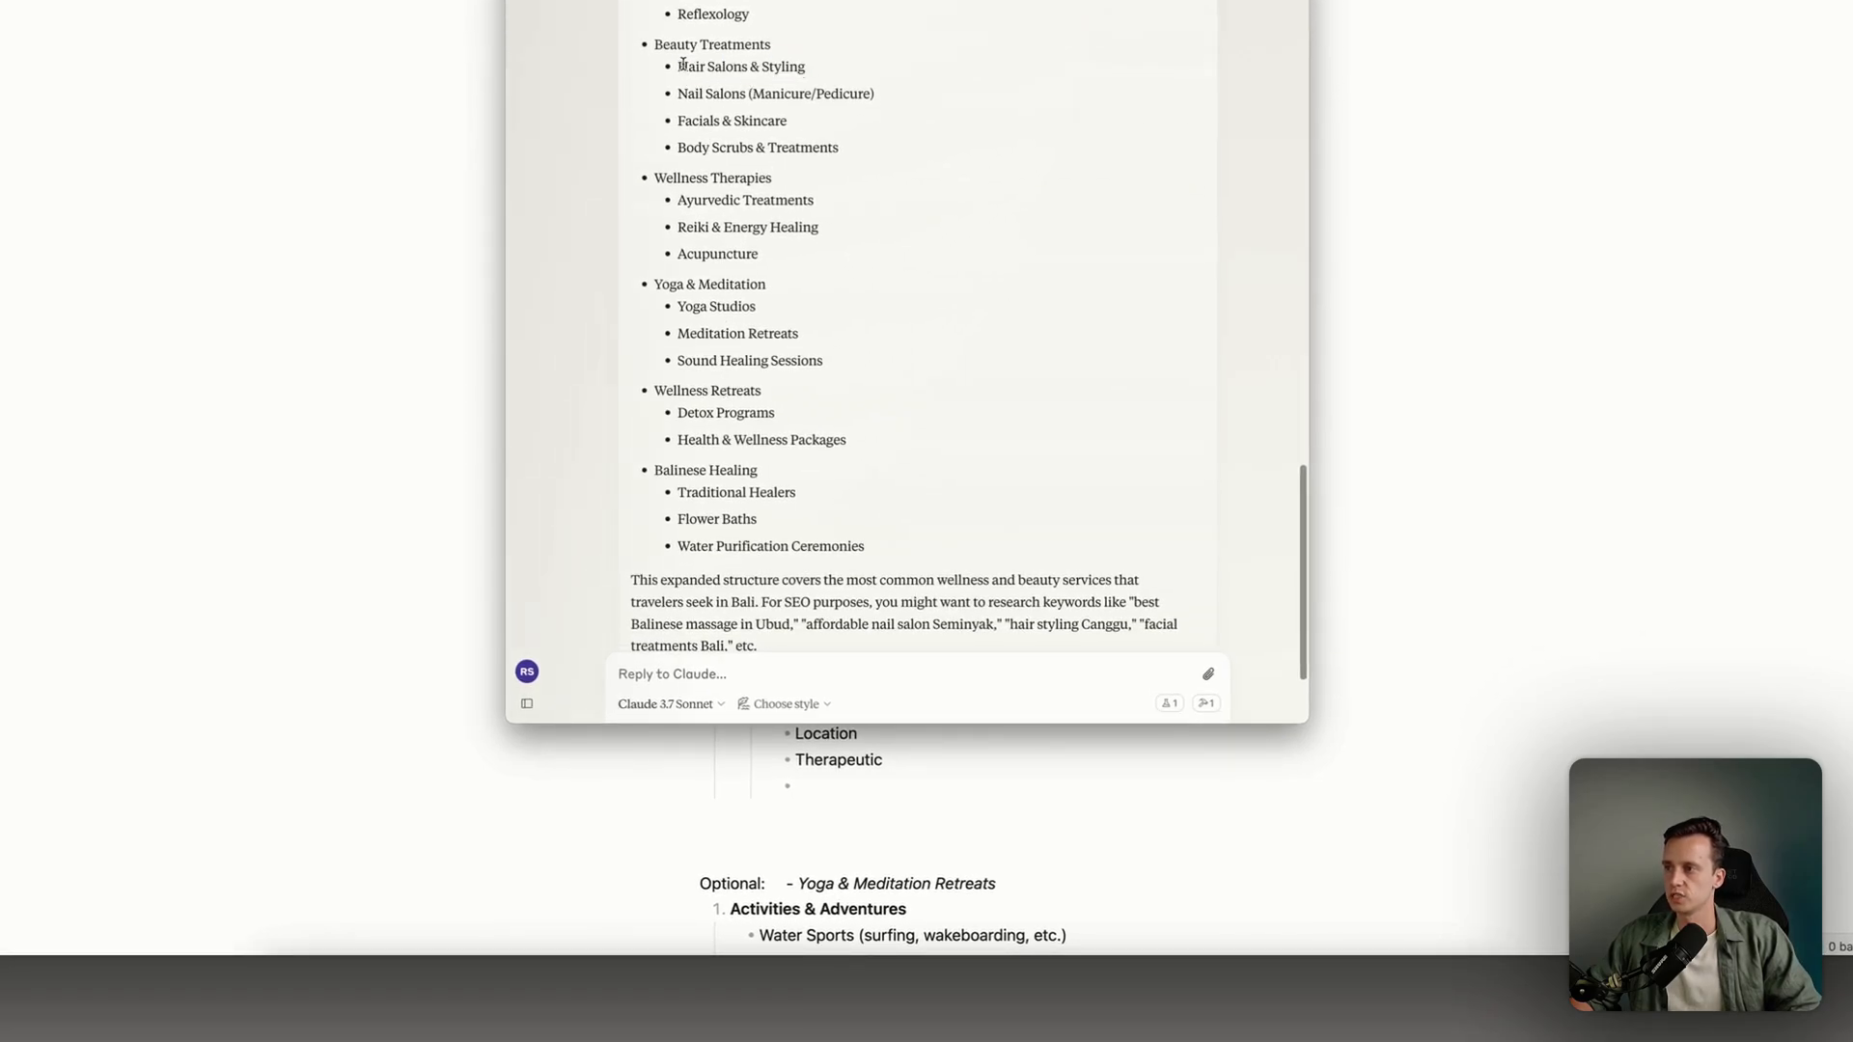
Look up the matching keywords for "hair salon bali" and "hair salon canggu" in Ahrefs
key(super+Tab)
key(super+Tab)
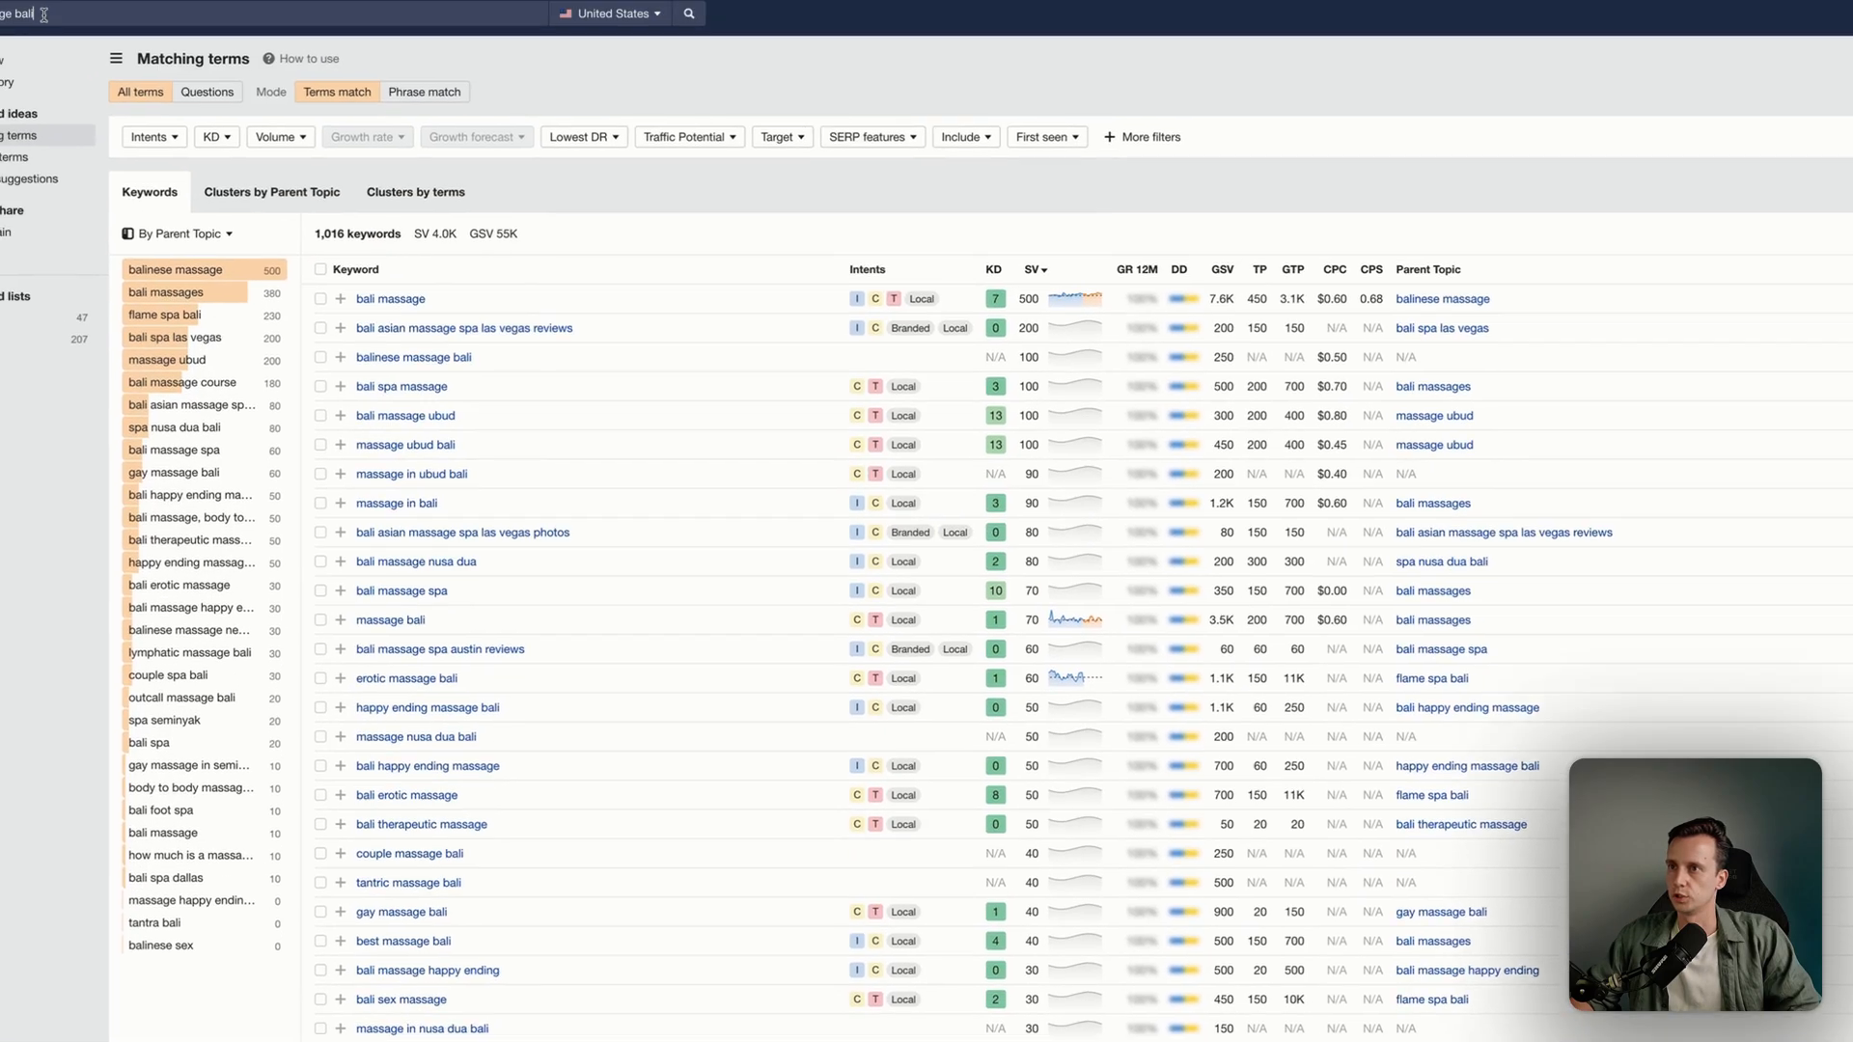
text(hair salon bali)
key(Return)
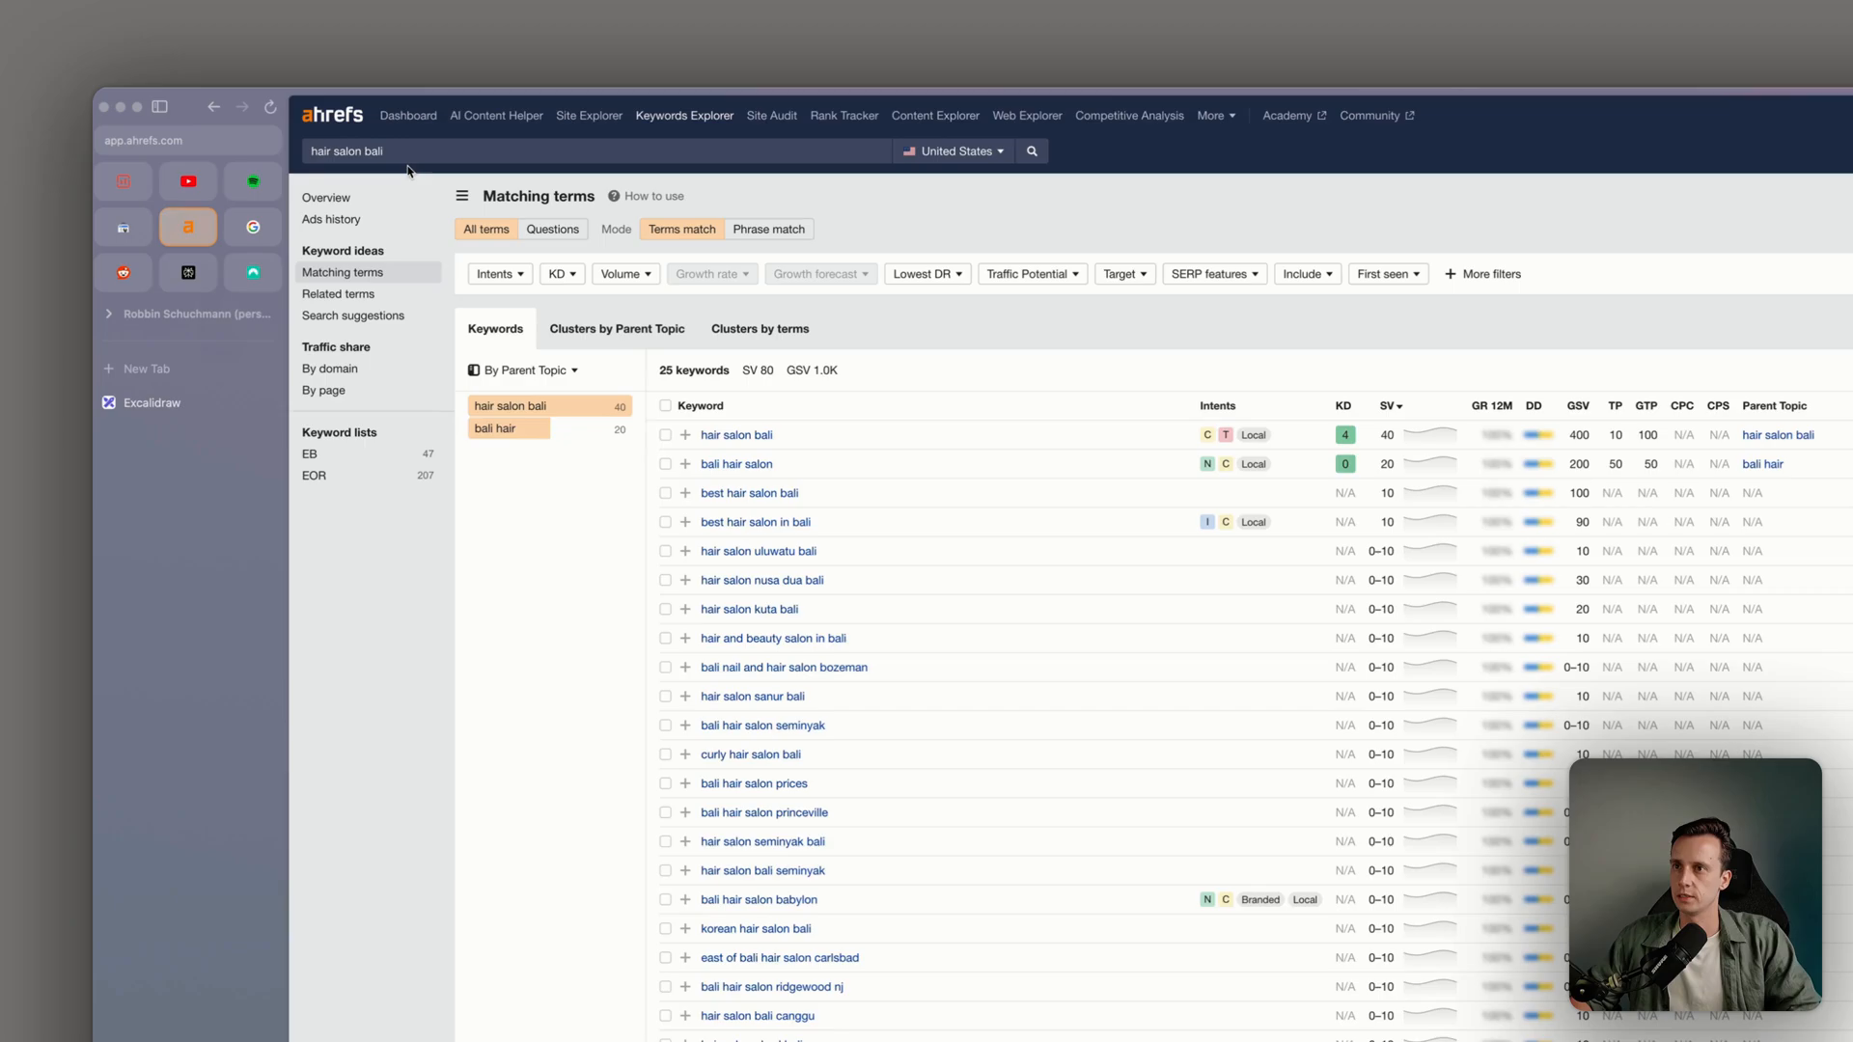
double_click(294, 130)
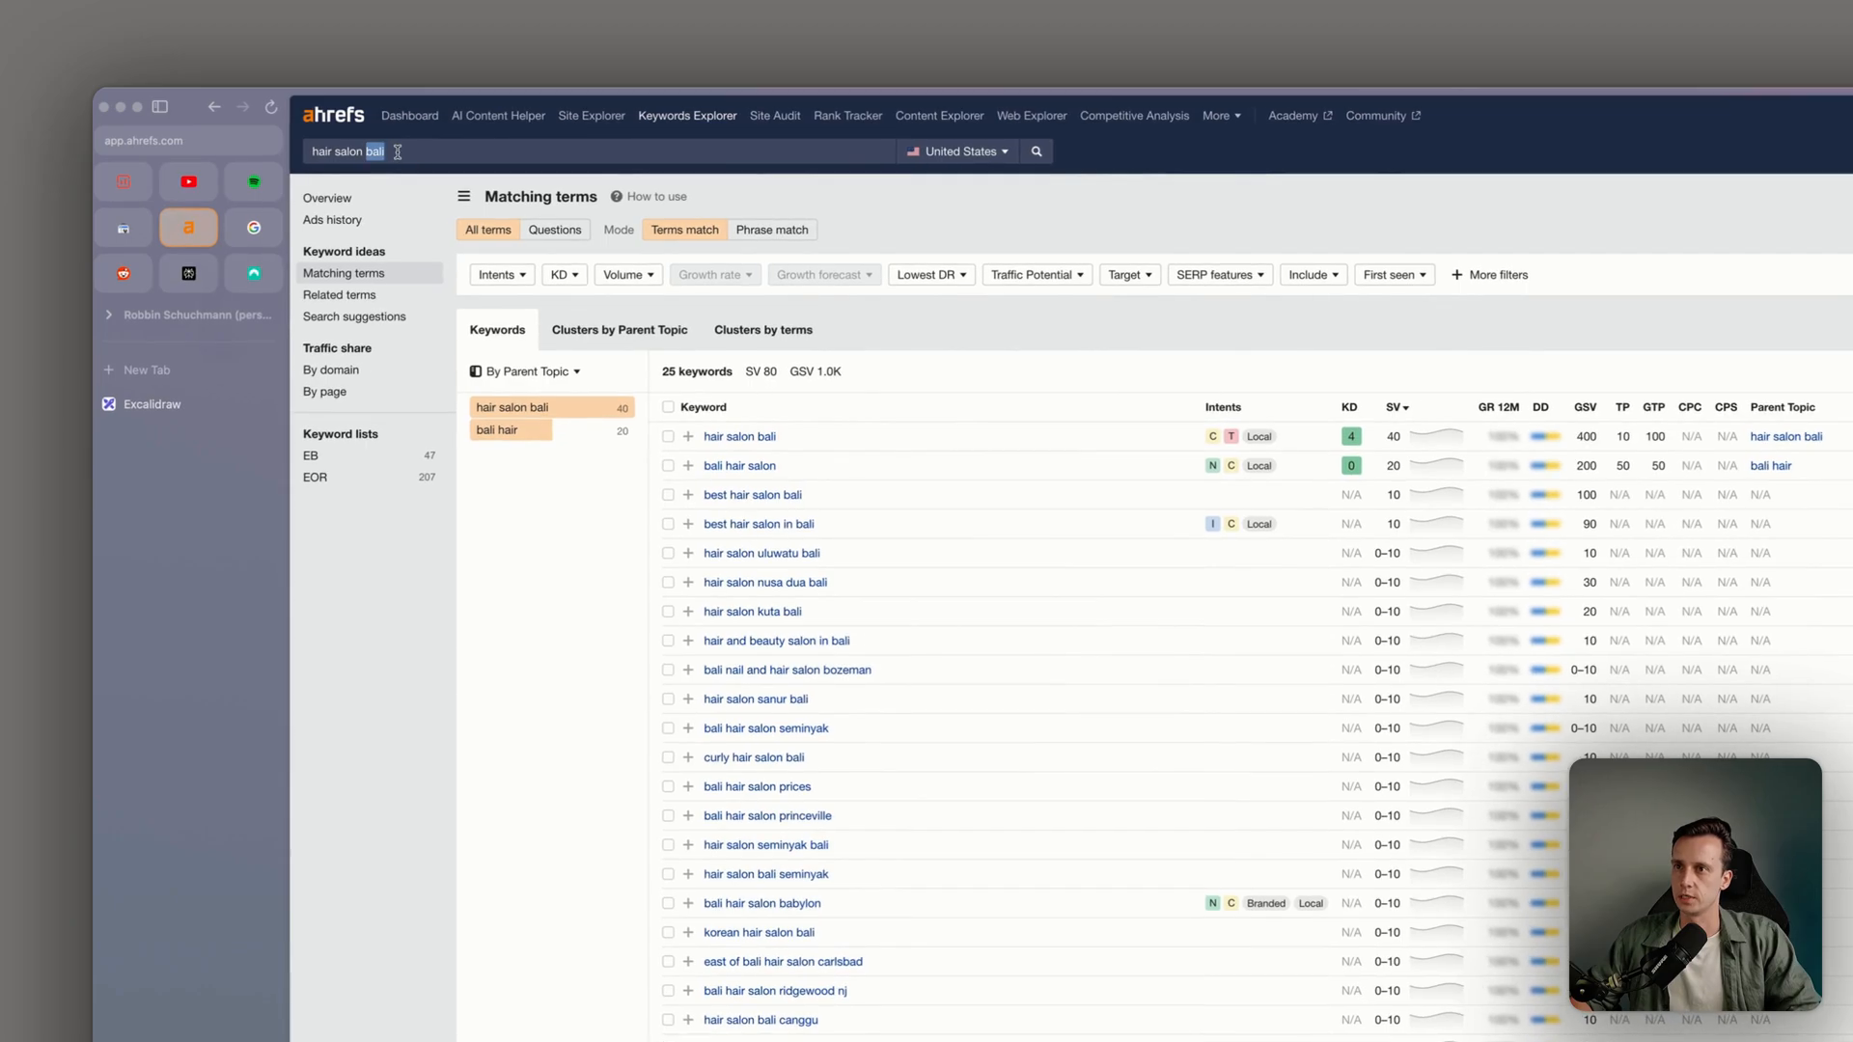
text(canggu)
key(Return)
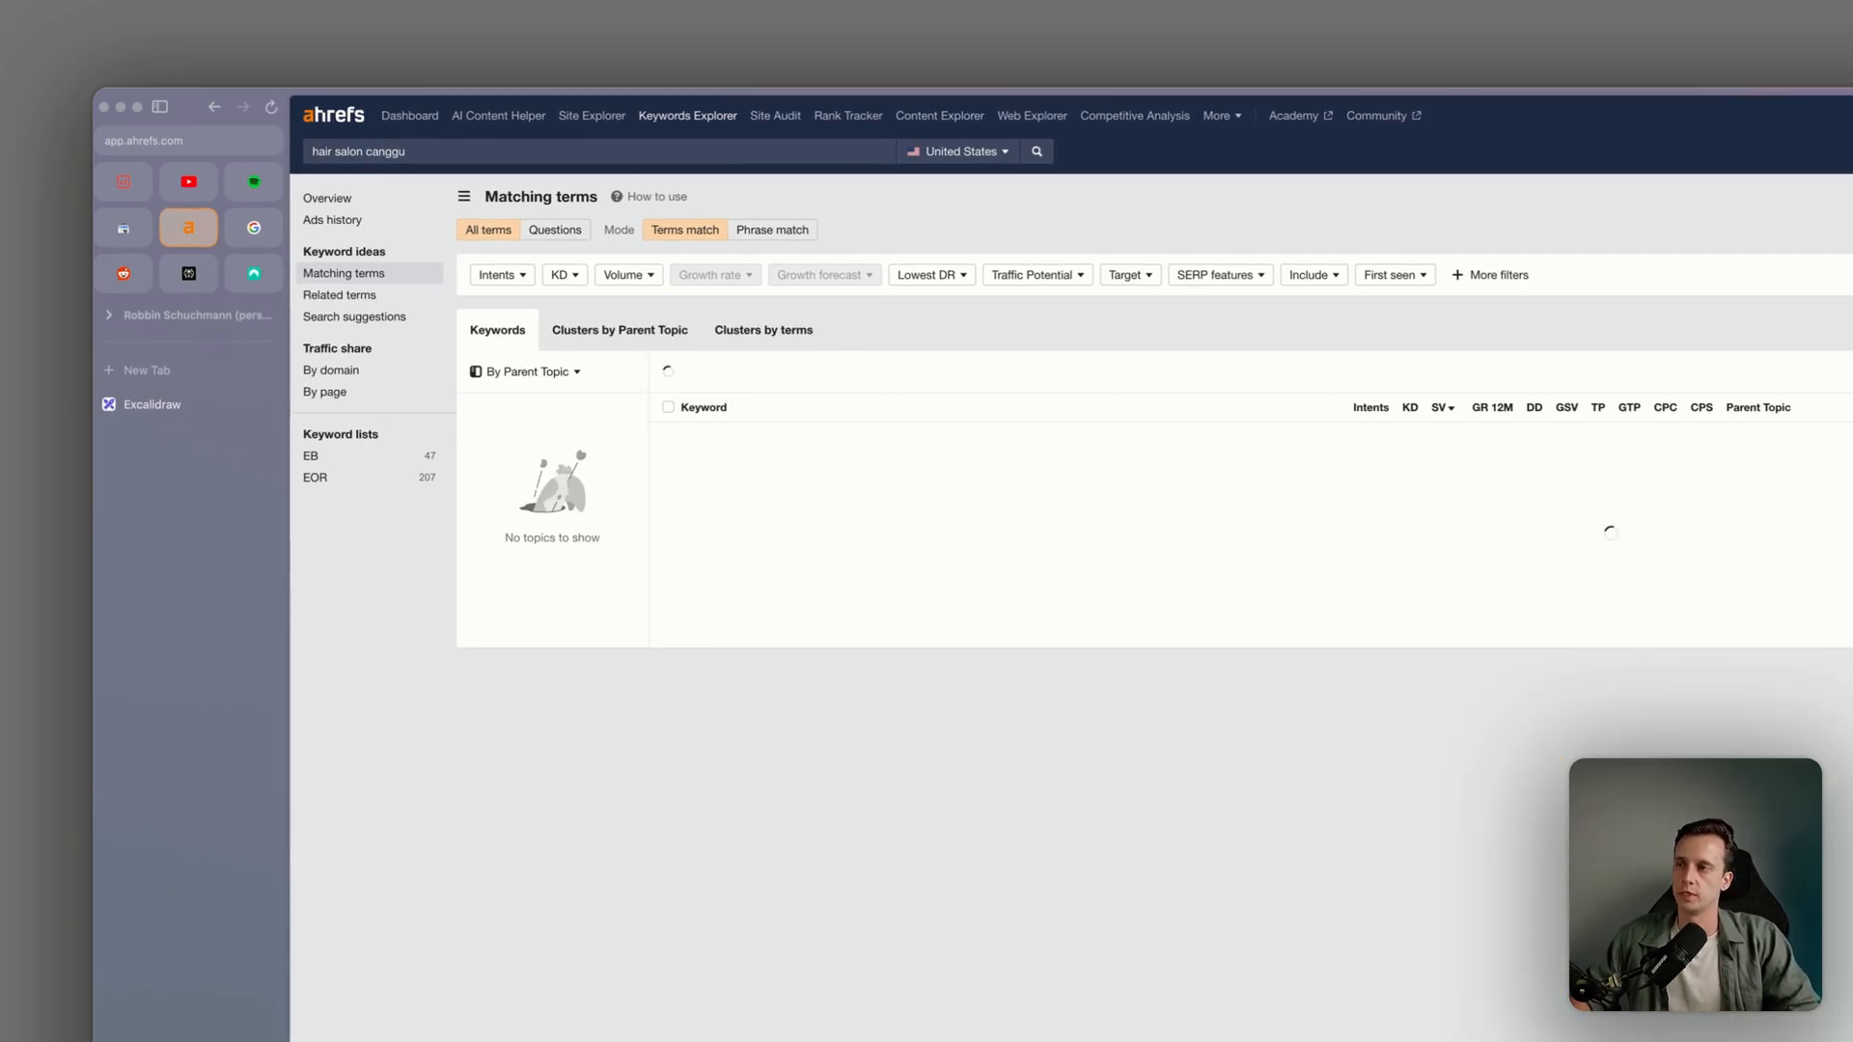
Check Claude's beauty treatment ideas in Ahrefs by looking up "nail salon bali", "facial bali" and "skincare bali"
key(super+Tab)
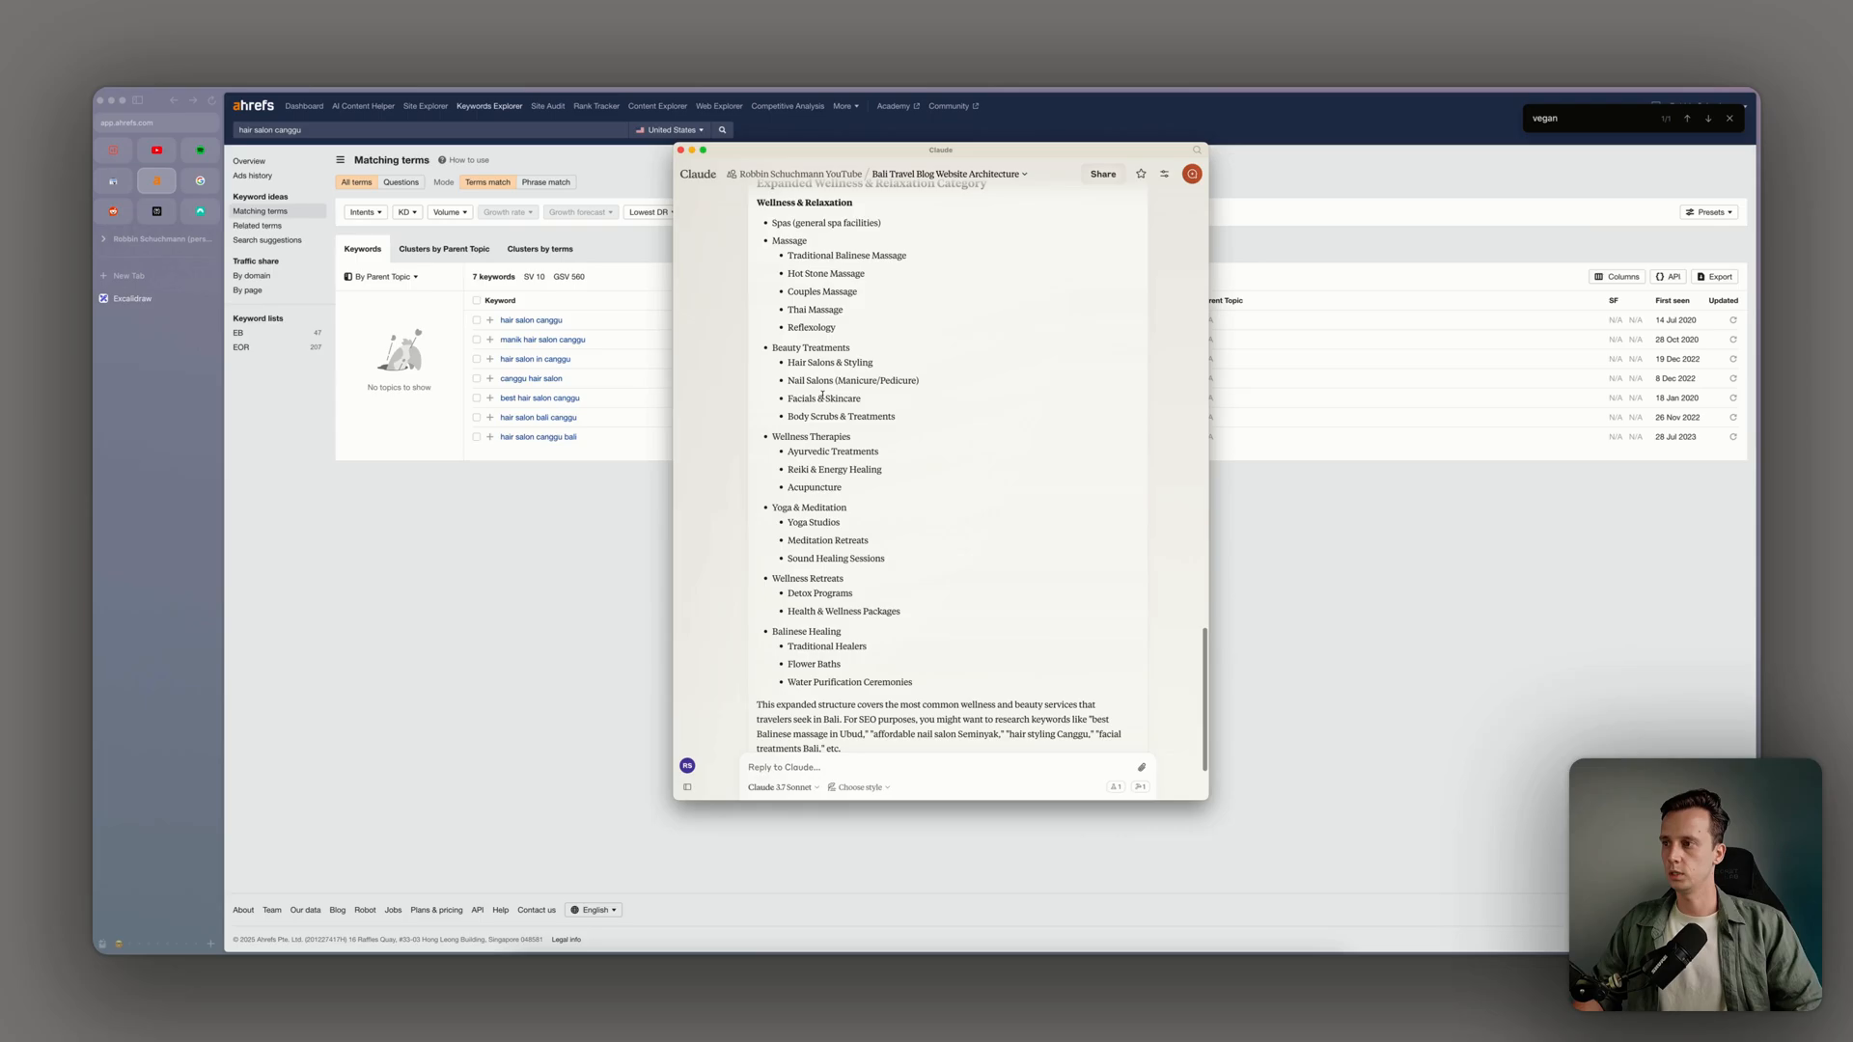
key(super+Tab)
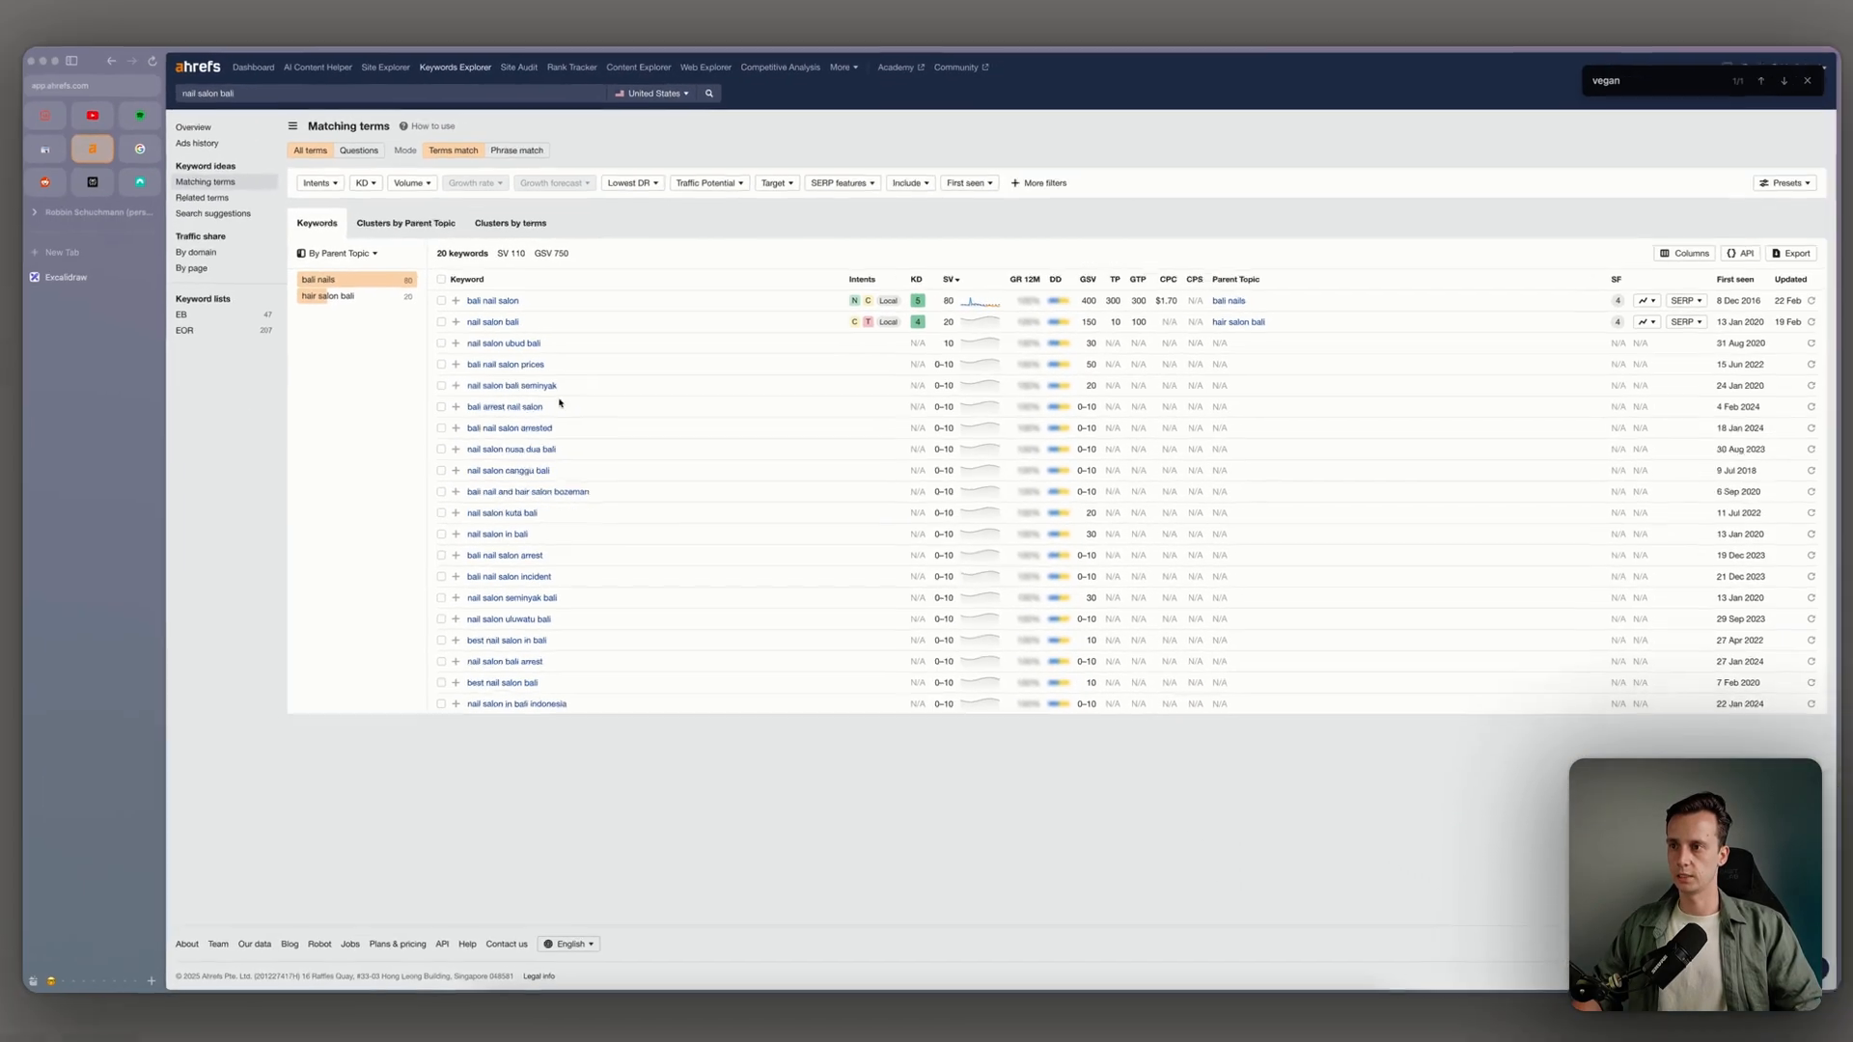
key(super+Tab)
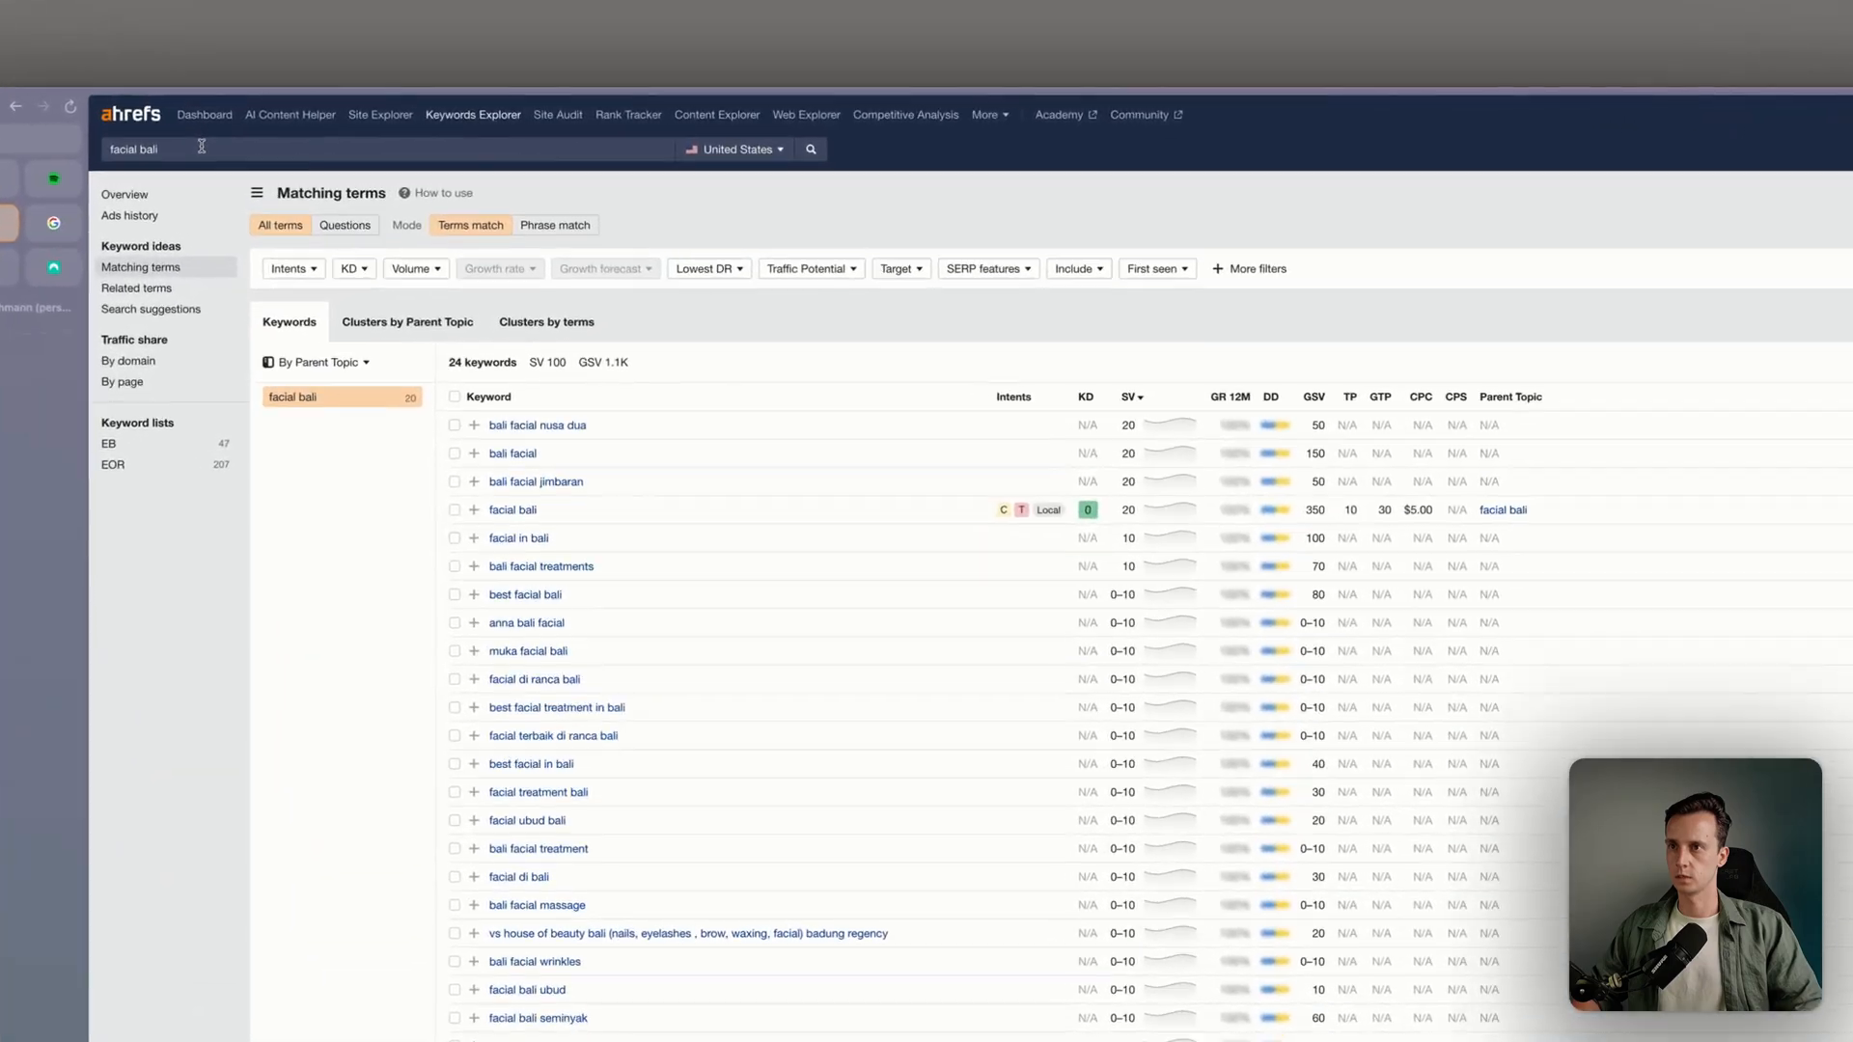
key(super+Tab)
double_click(202, 147)
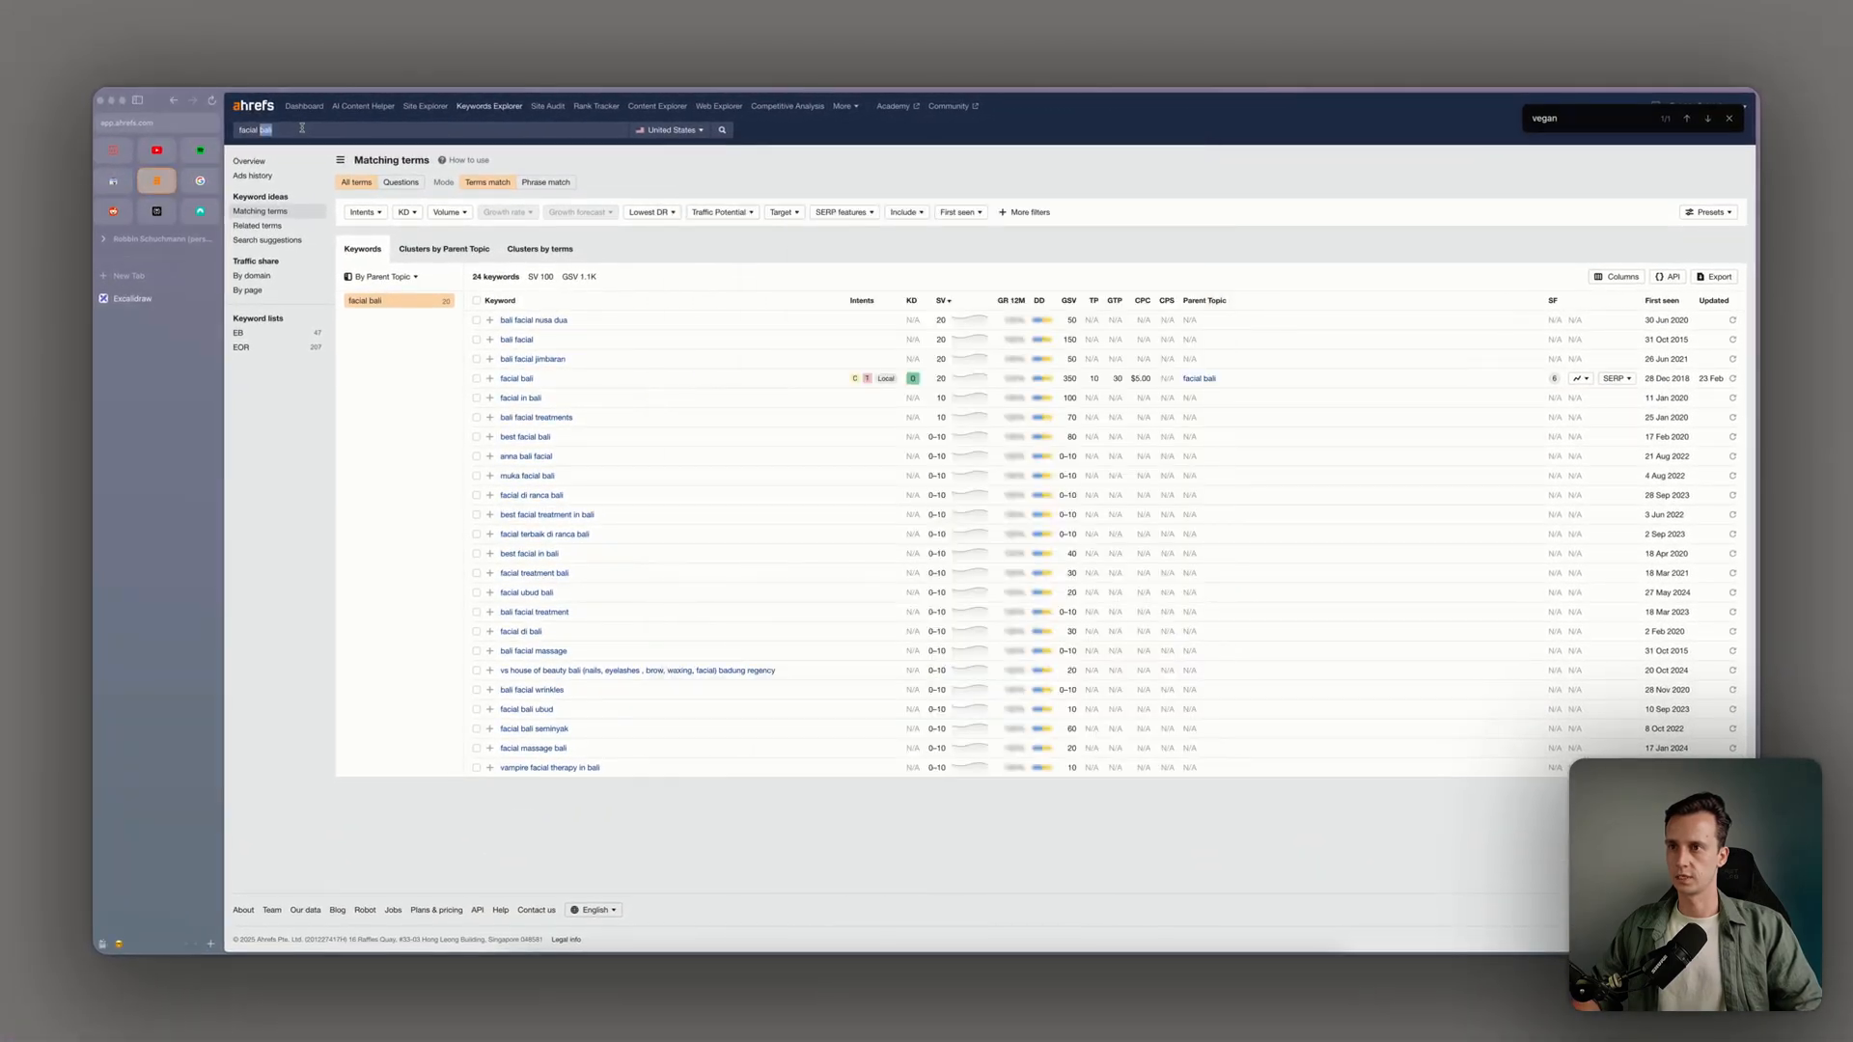
key(Return)
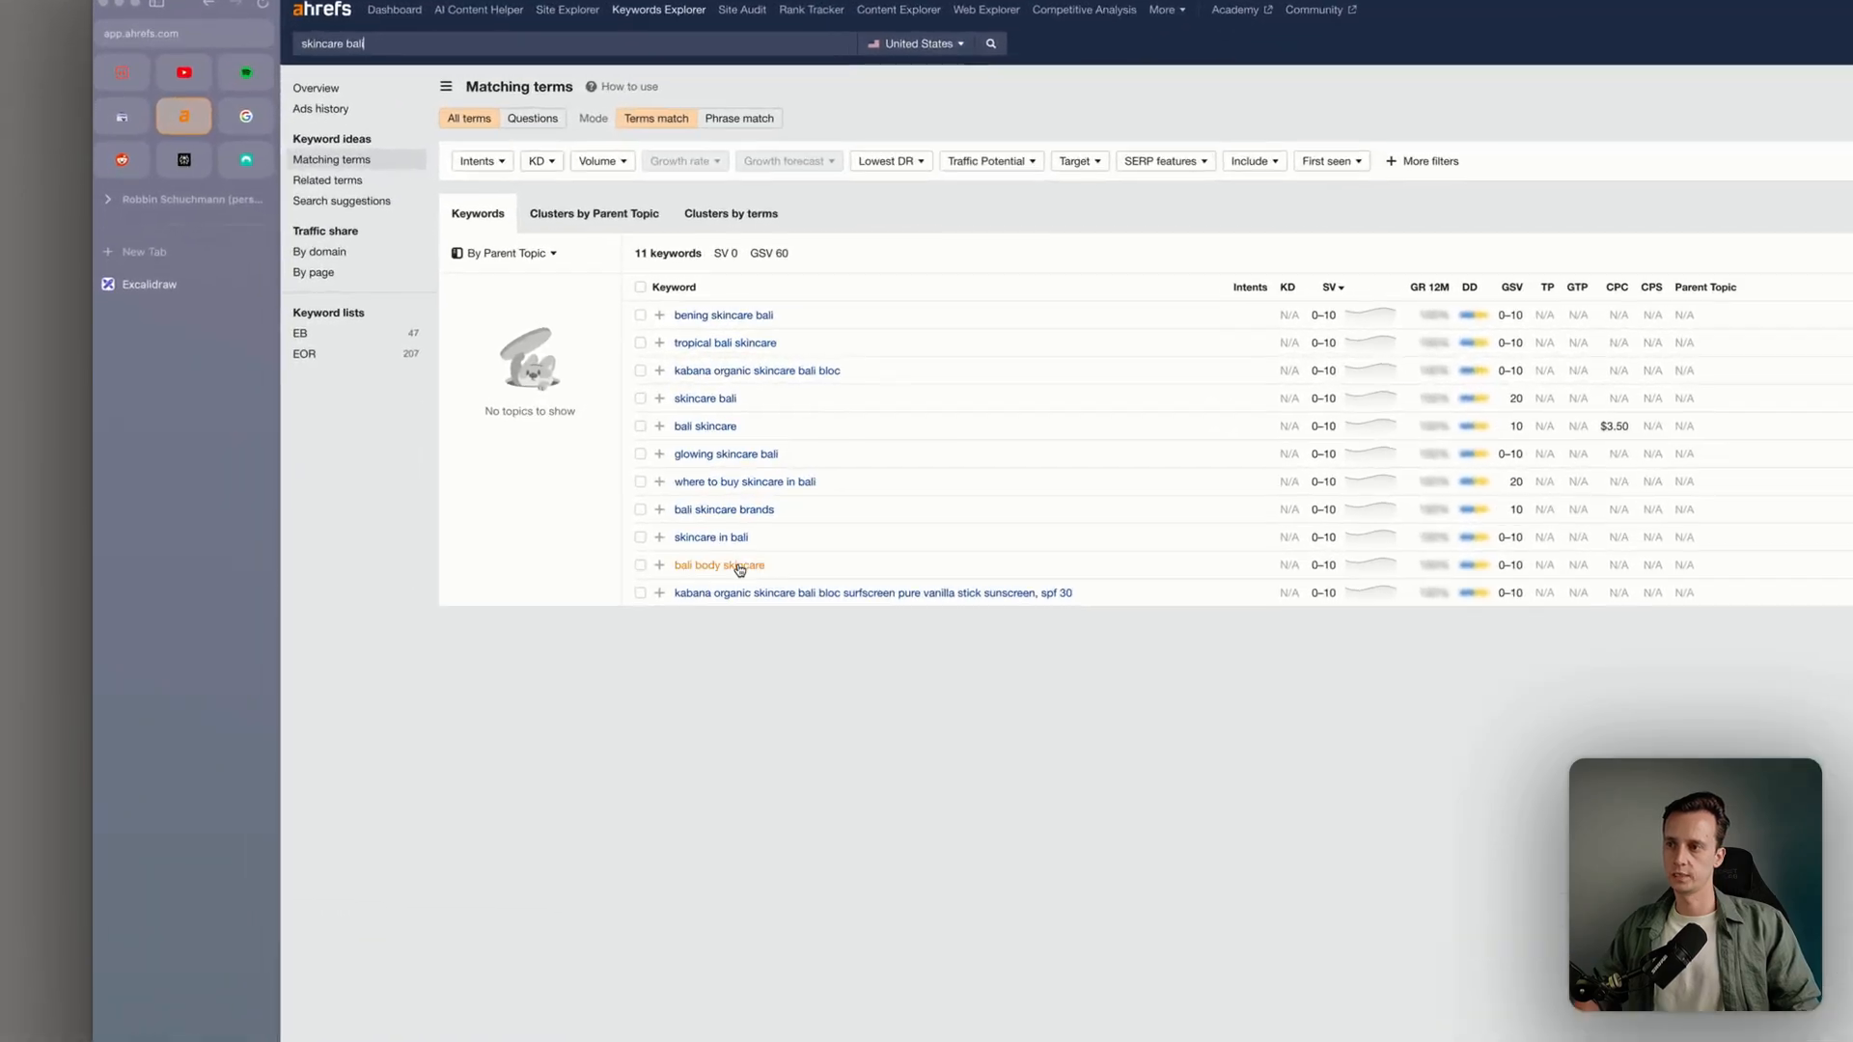
Copy Claude's Beauty Treatments and Wellness Therapies lists into the Obsidian note below the Massage sub-list
key(super+Tab)
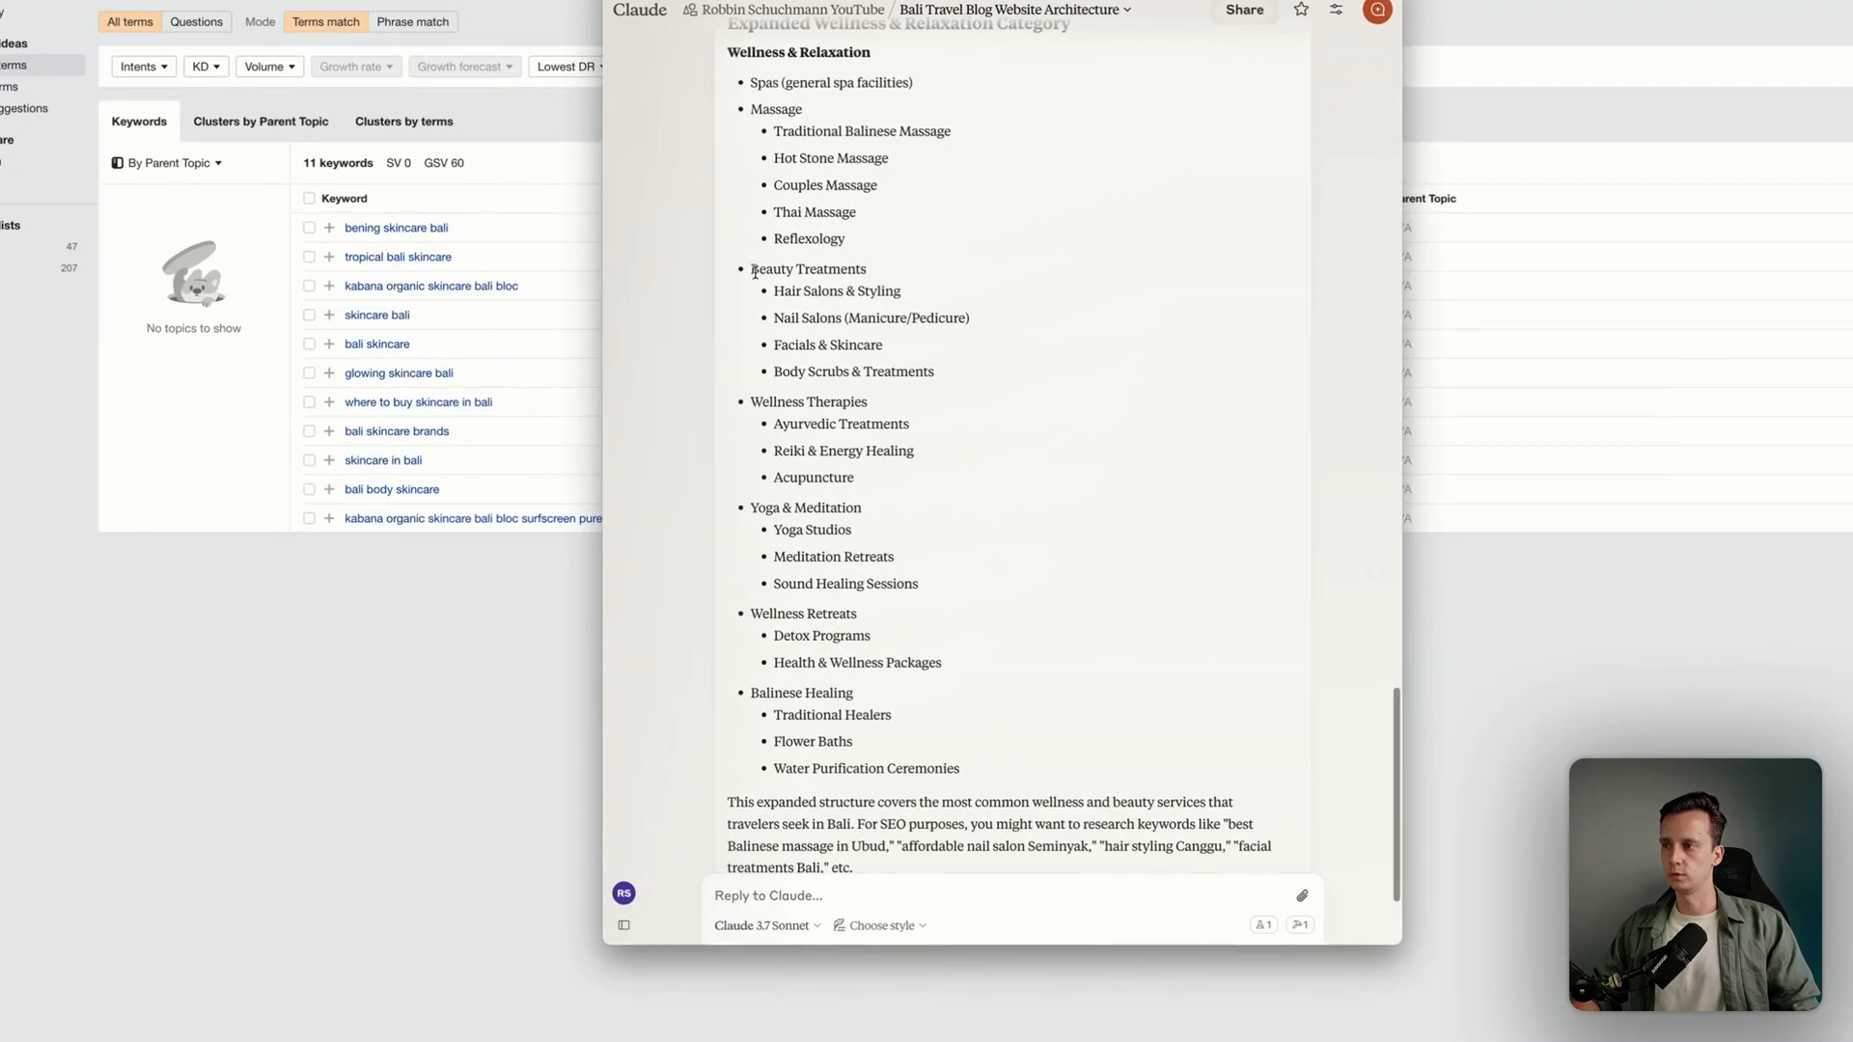
drag(905, 363, 959, 476)
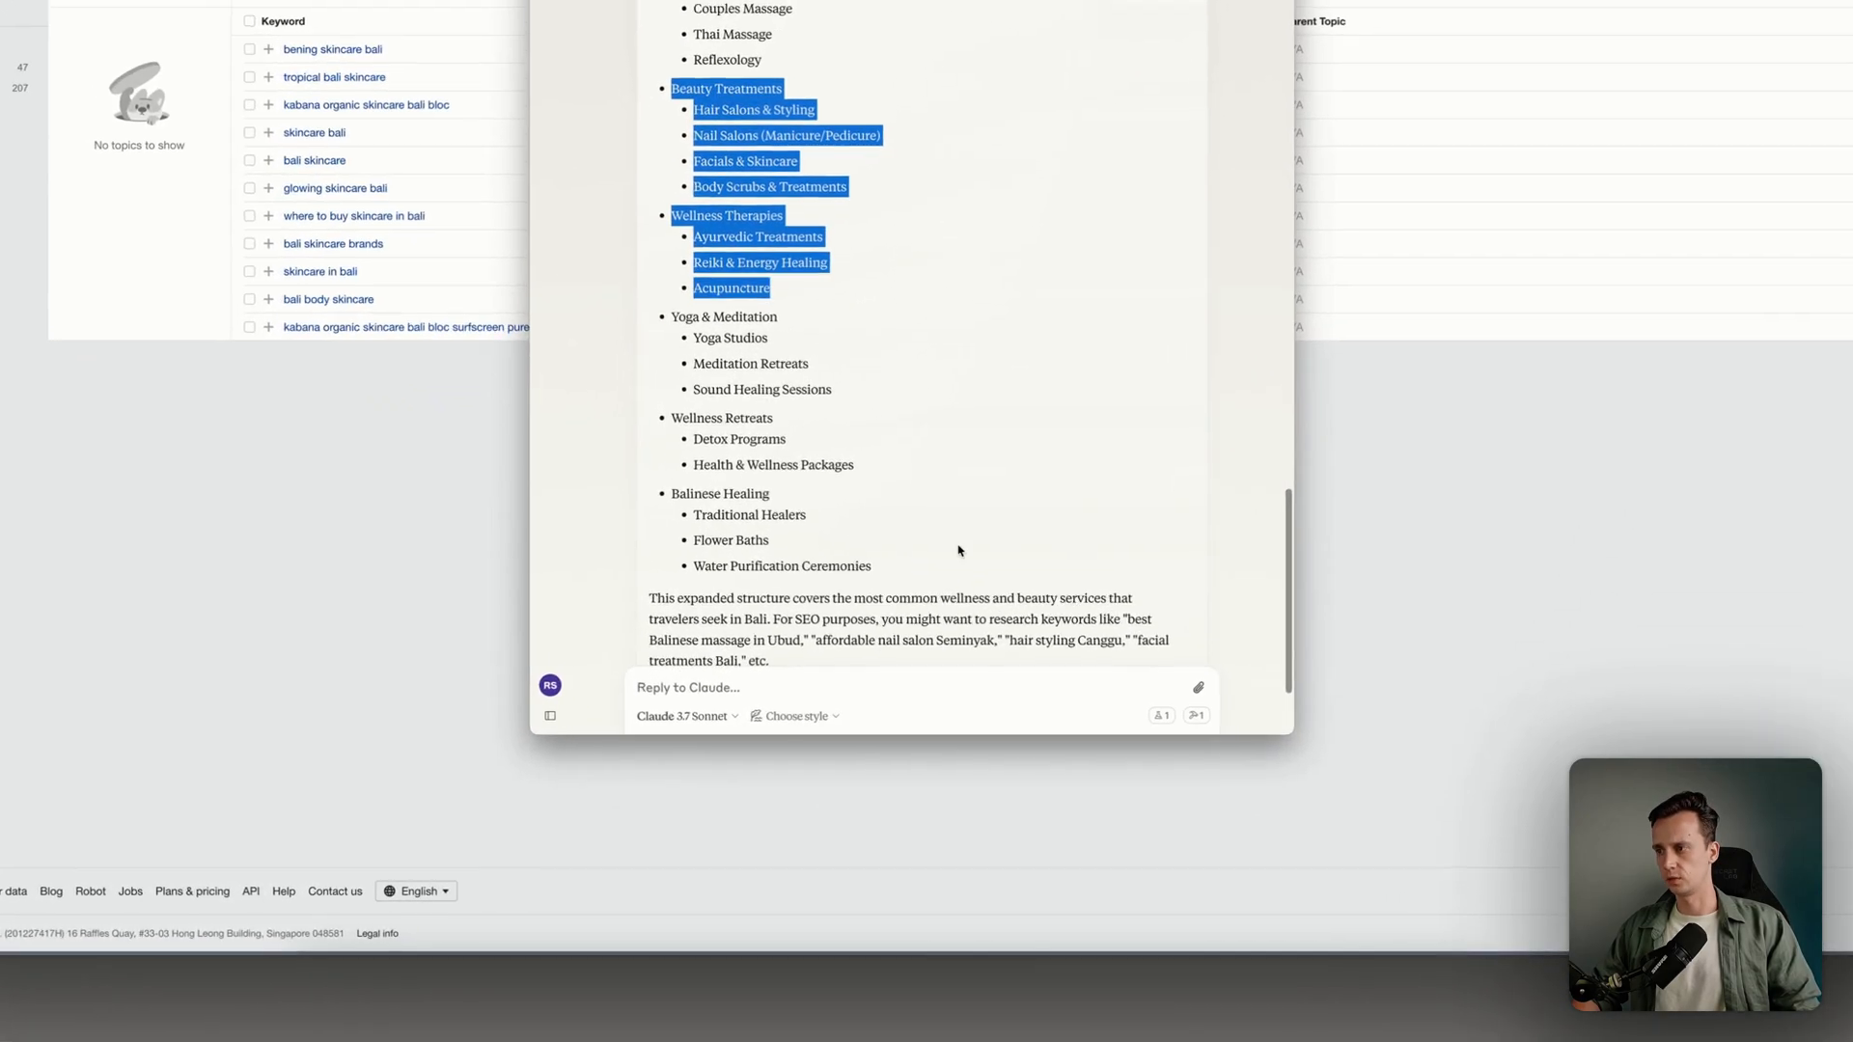
click(1012, 893)
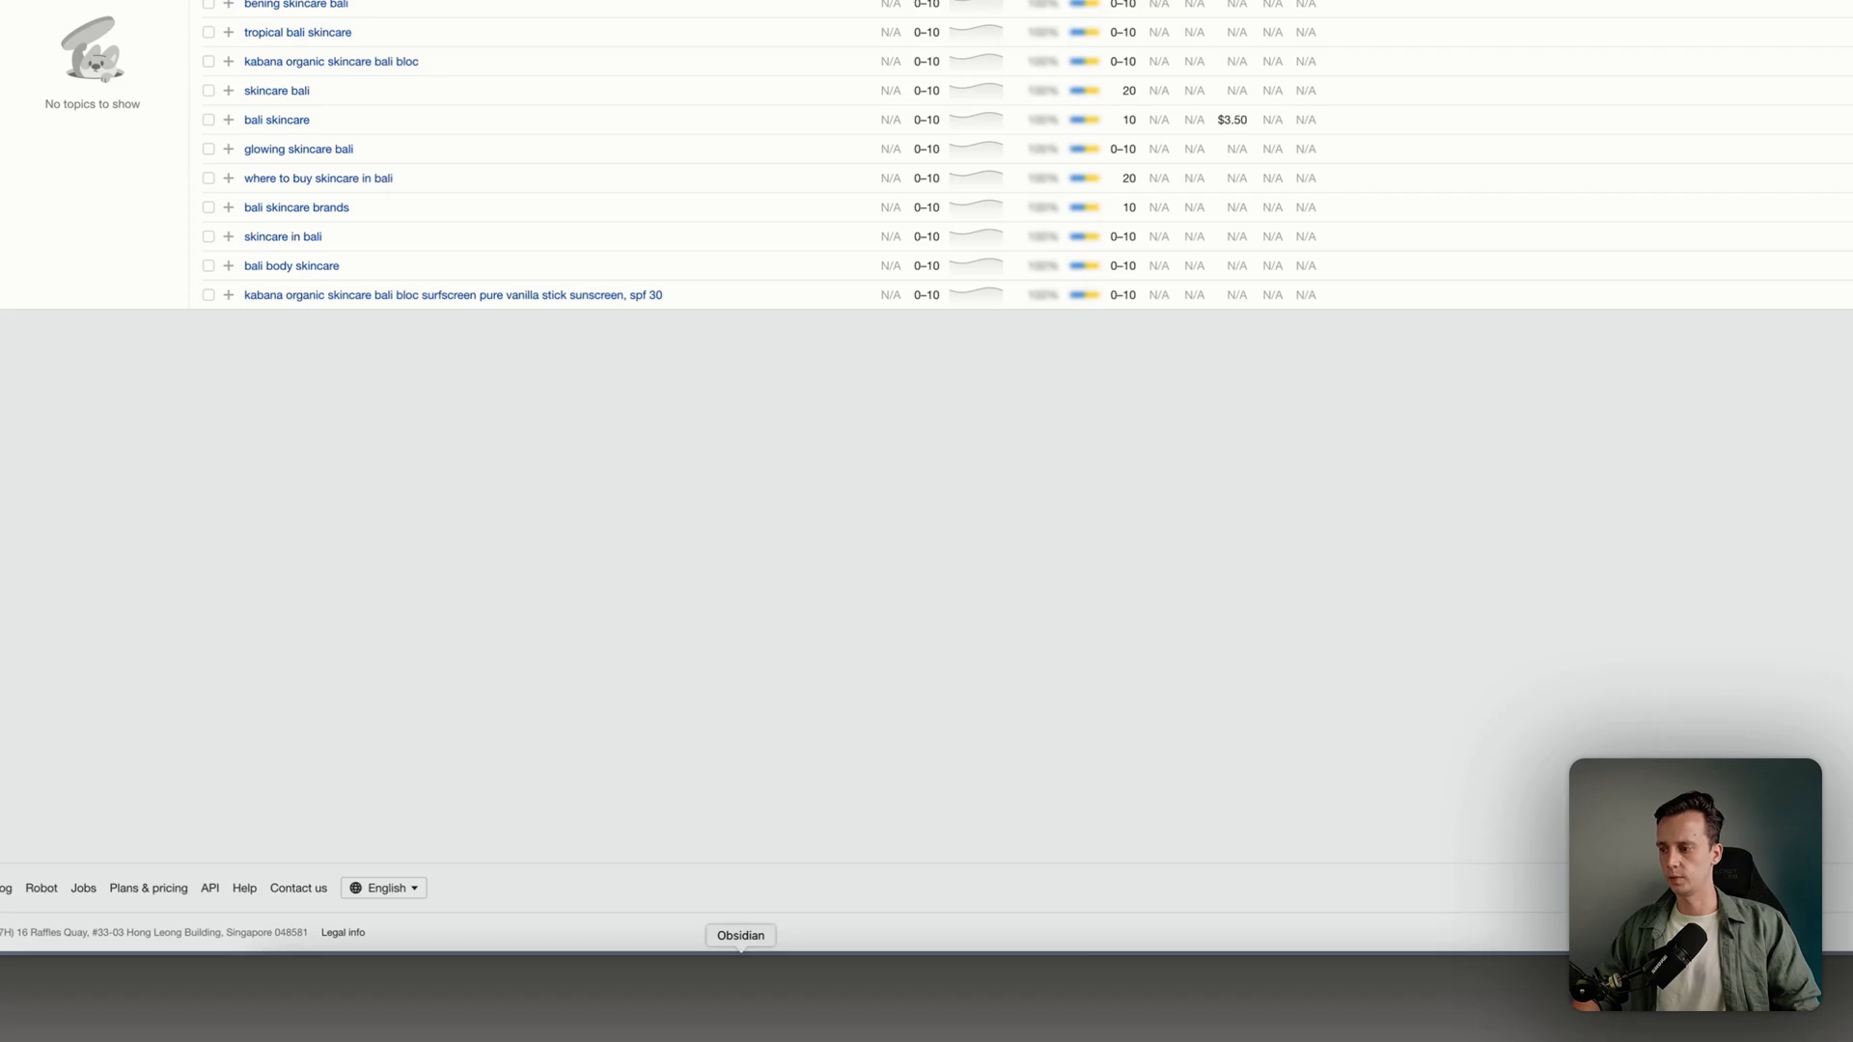
click(741, 997)
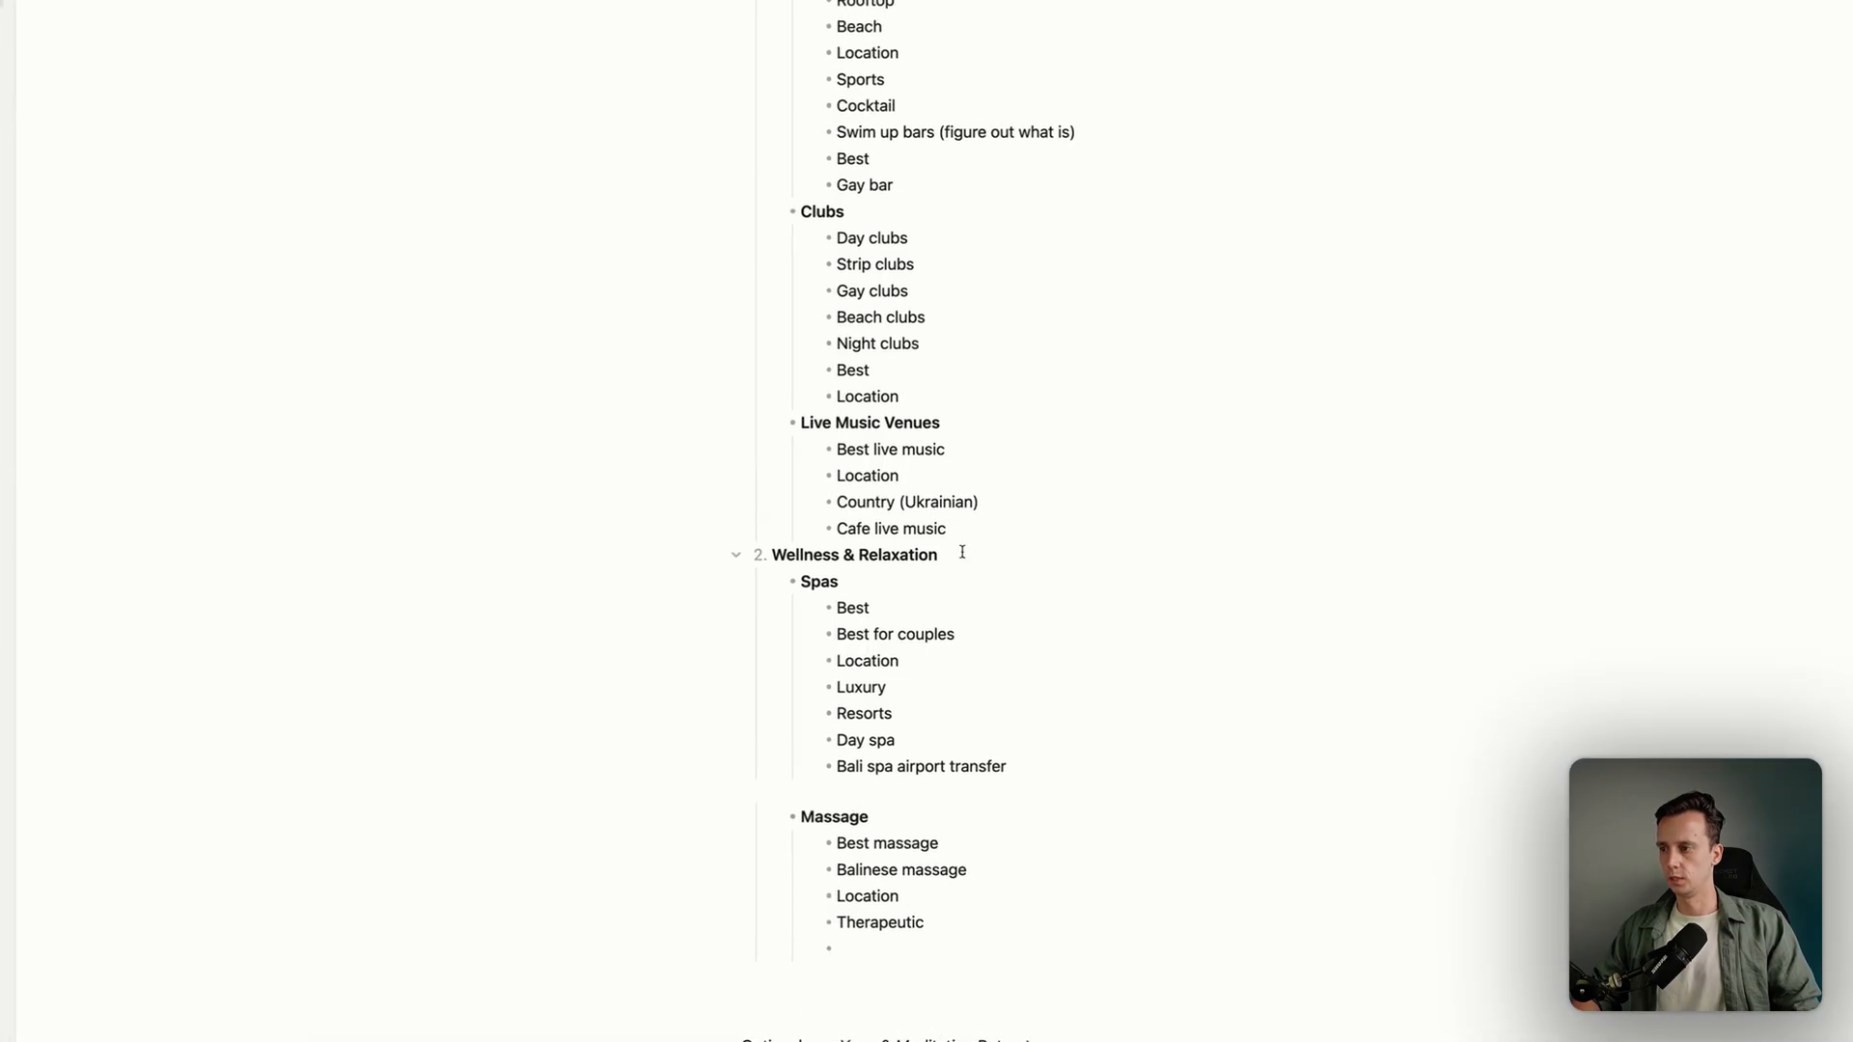
click(886, 929)
key(BackSpace)
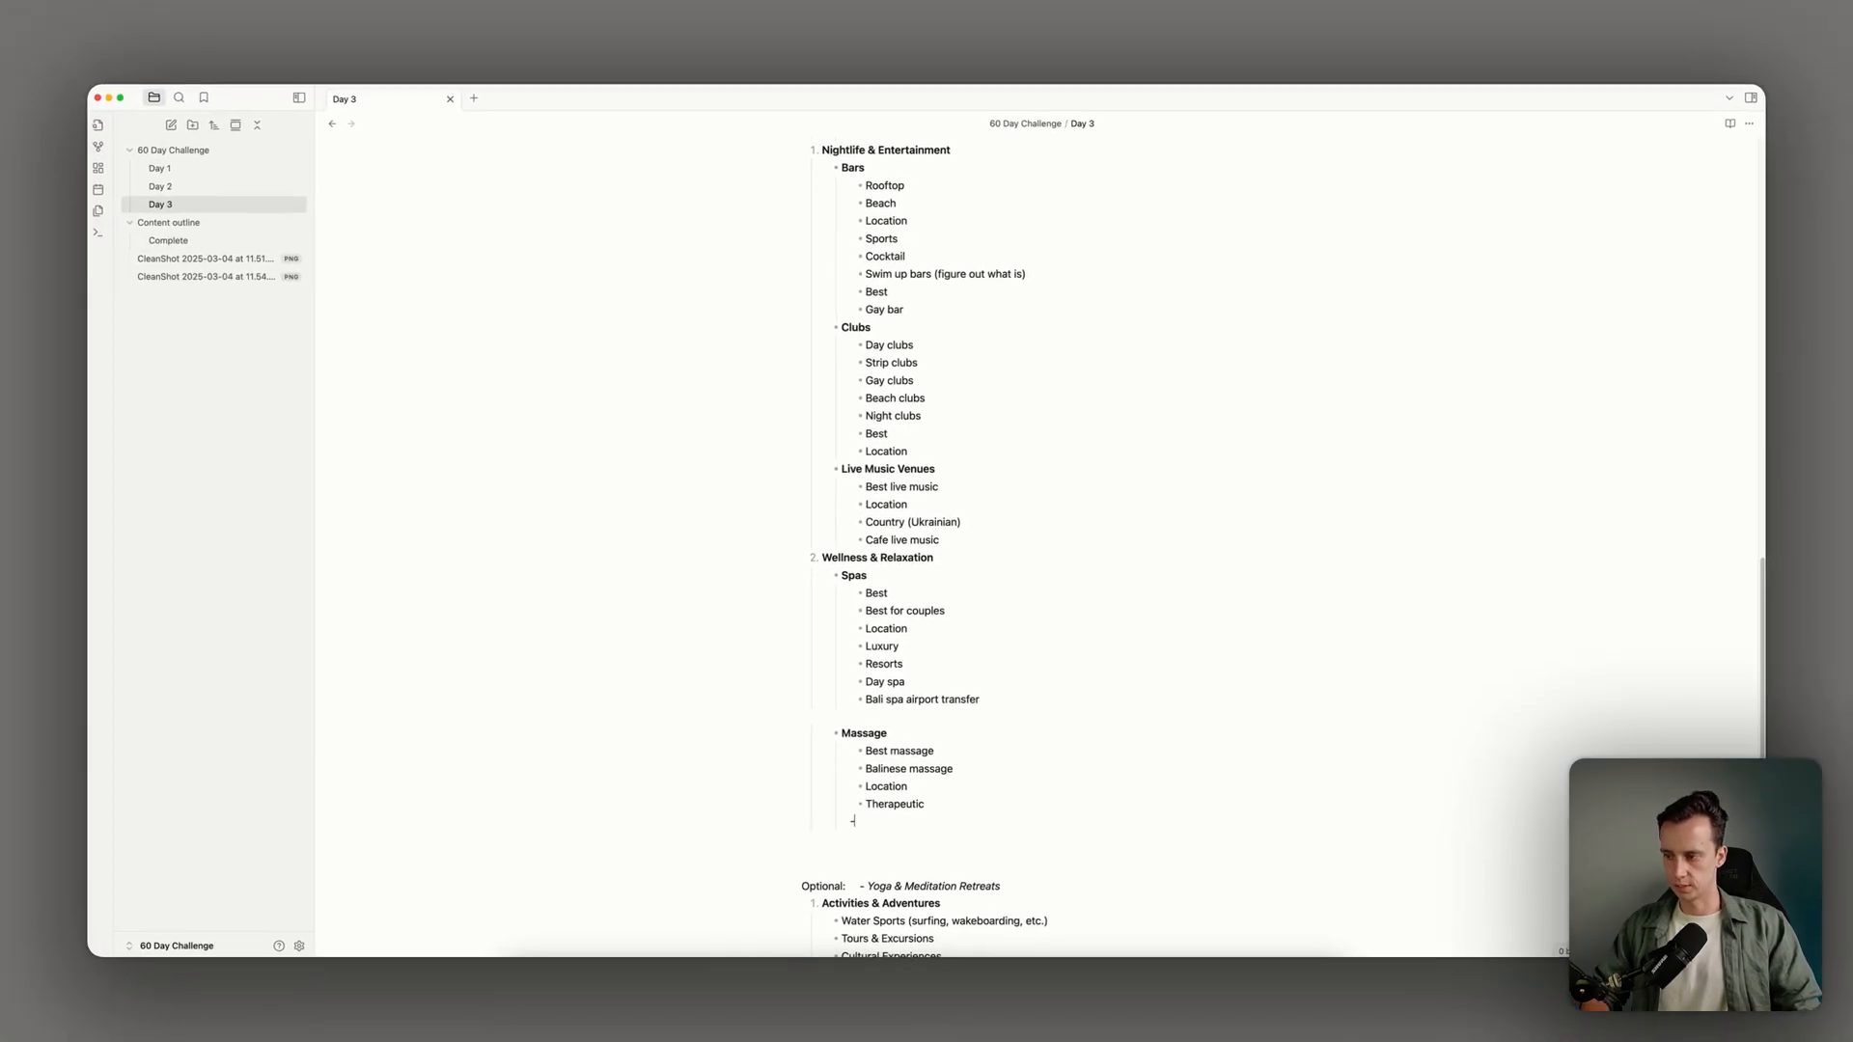
key(Return)
text(Beauty Treatments 	- Hair Salons & Styling 	- Nail Salons (Manicure/Pedicure) 	- Facials & Skincare 	- Body Scrubs & Treatments - Wellness Therapies 	- Ayurvedic Treatments 	- Reiki & Energy Healing 	- Acupuncture)
Make the pasted Beauty Treatments and Wellness Therapies headings bold in the note
triple_click(868, 837)
key(super+b)
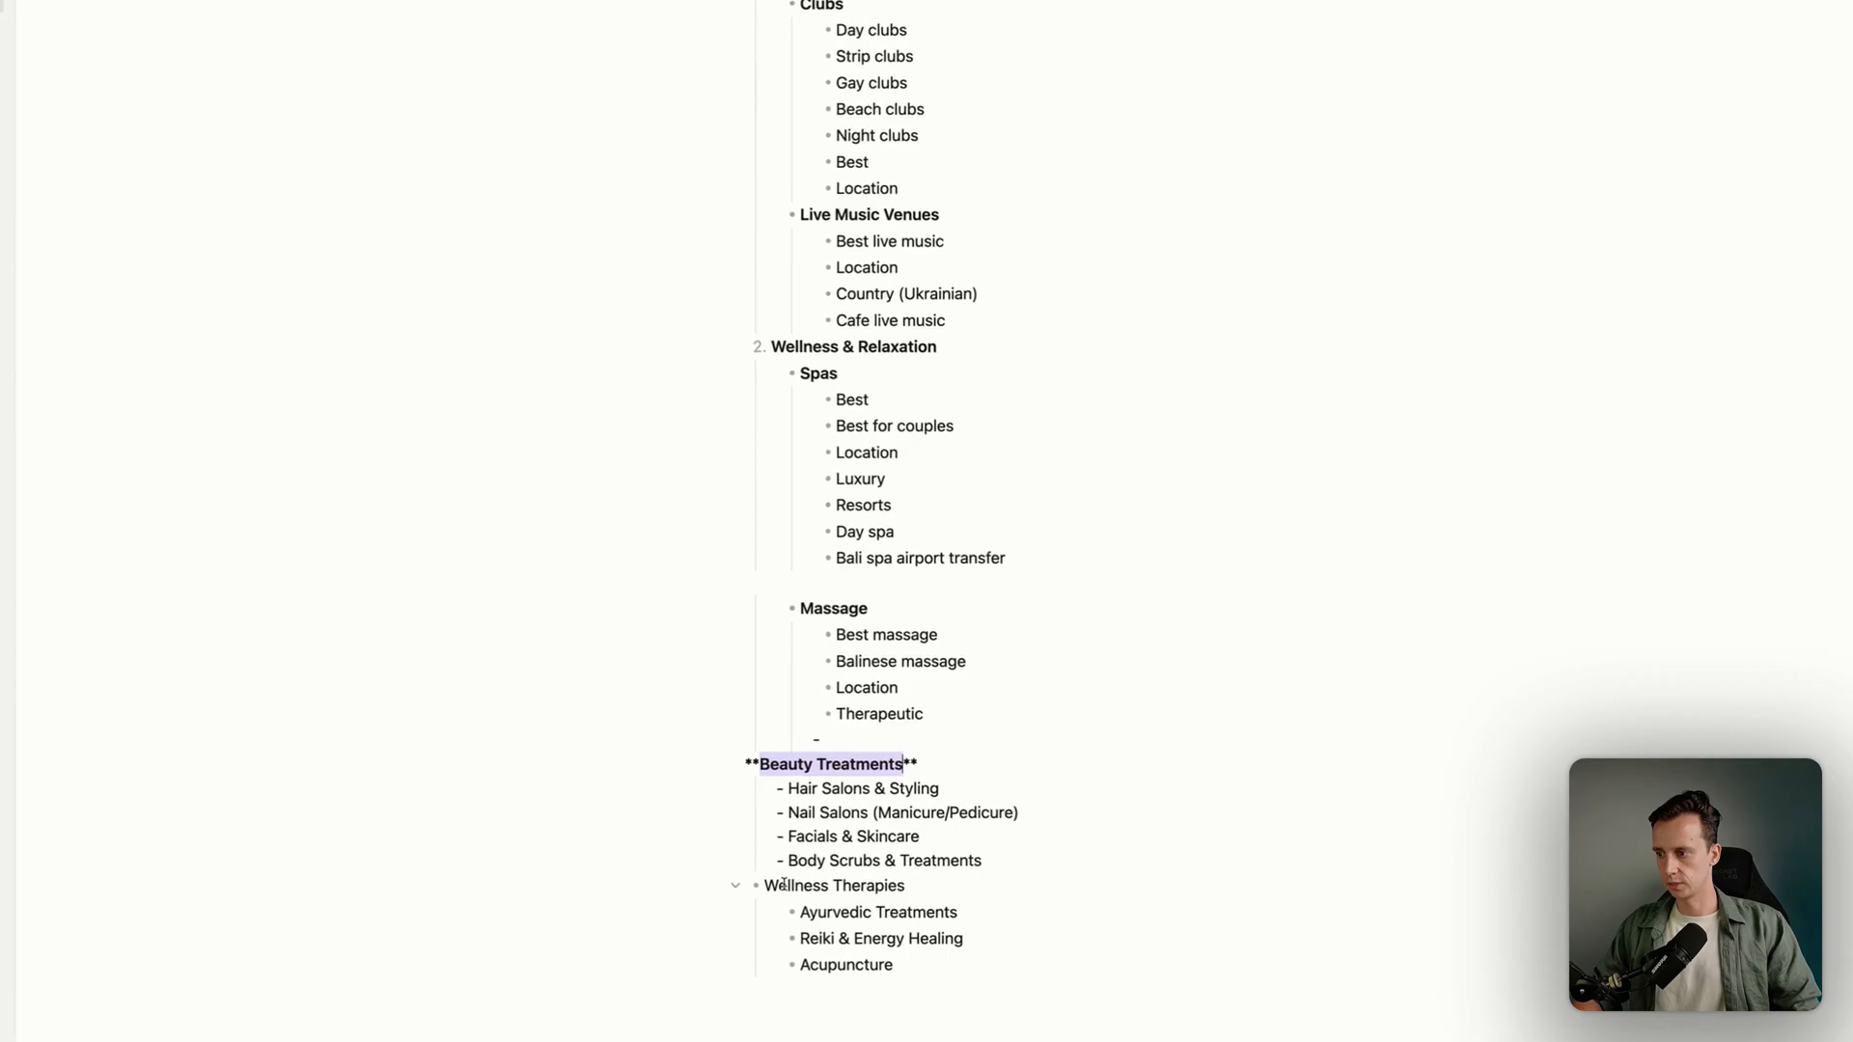
click(1067, 870)
Look up the matching keywords for "yoga bali" and "best yoga bali" in Ahrefs
scroll(1074, 870, down, 5)
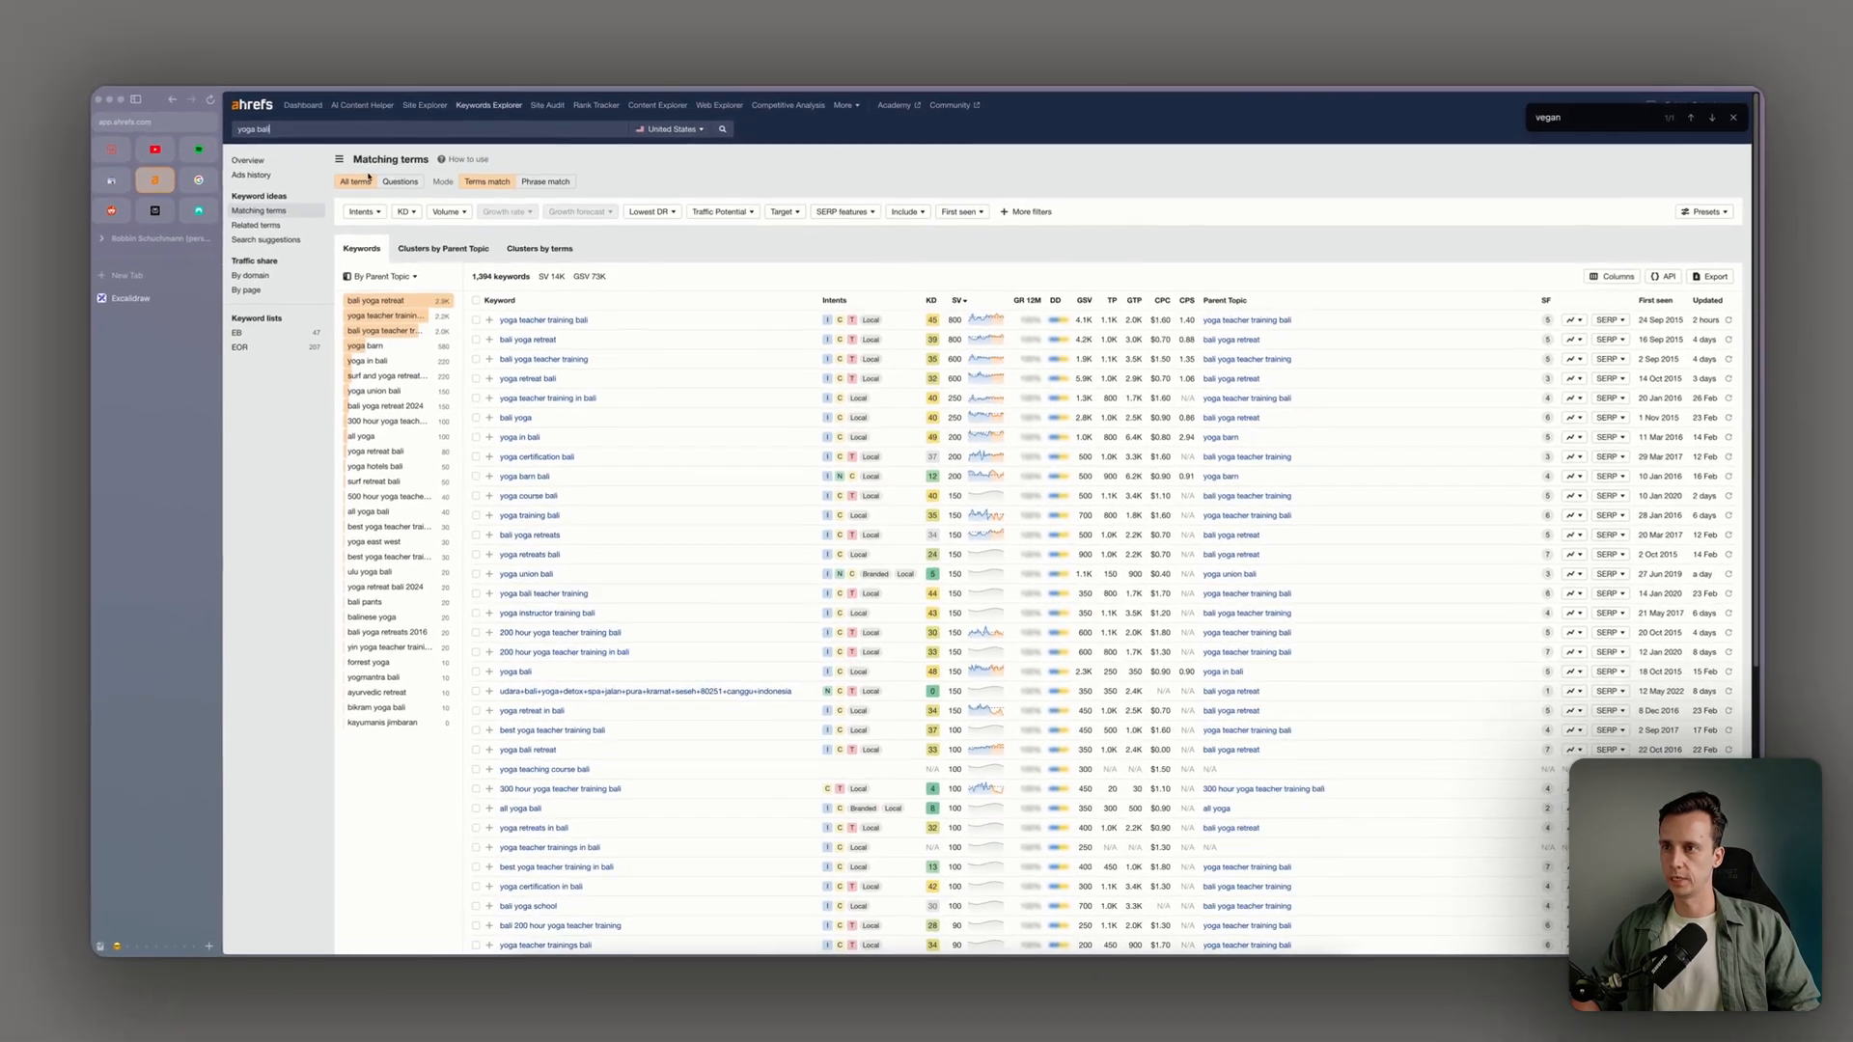
text(best yoga bali)
key(Return)
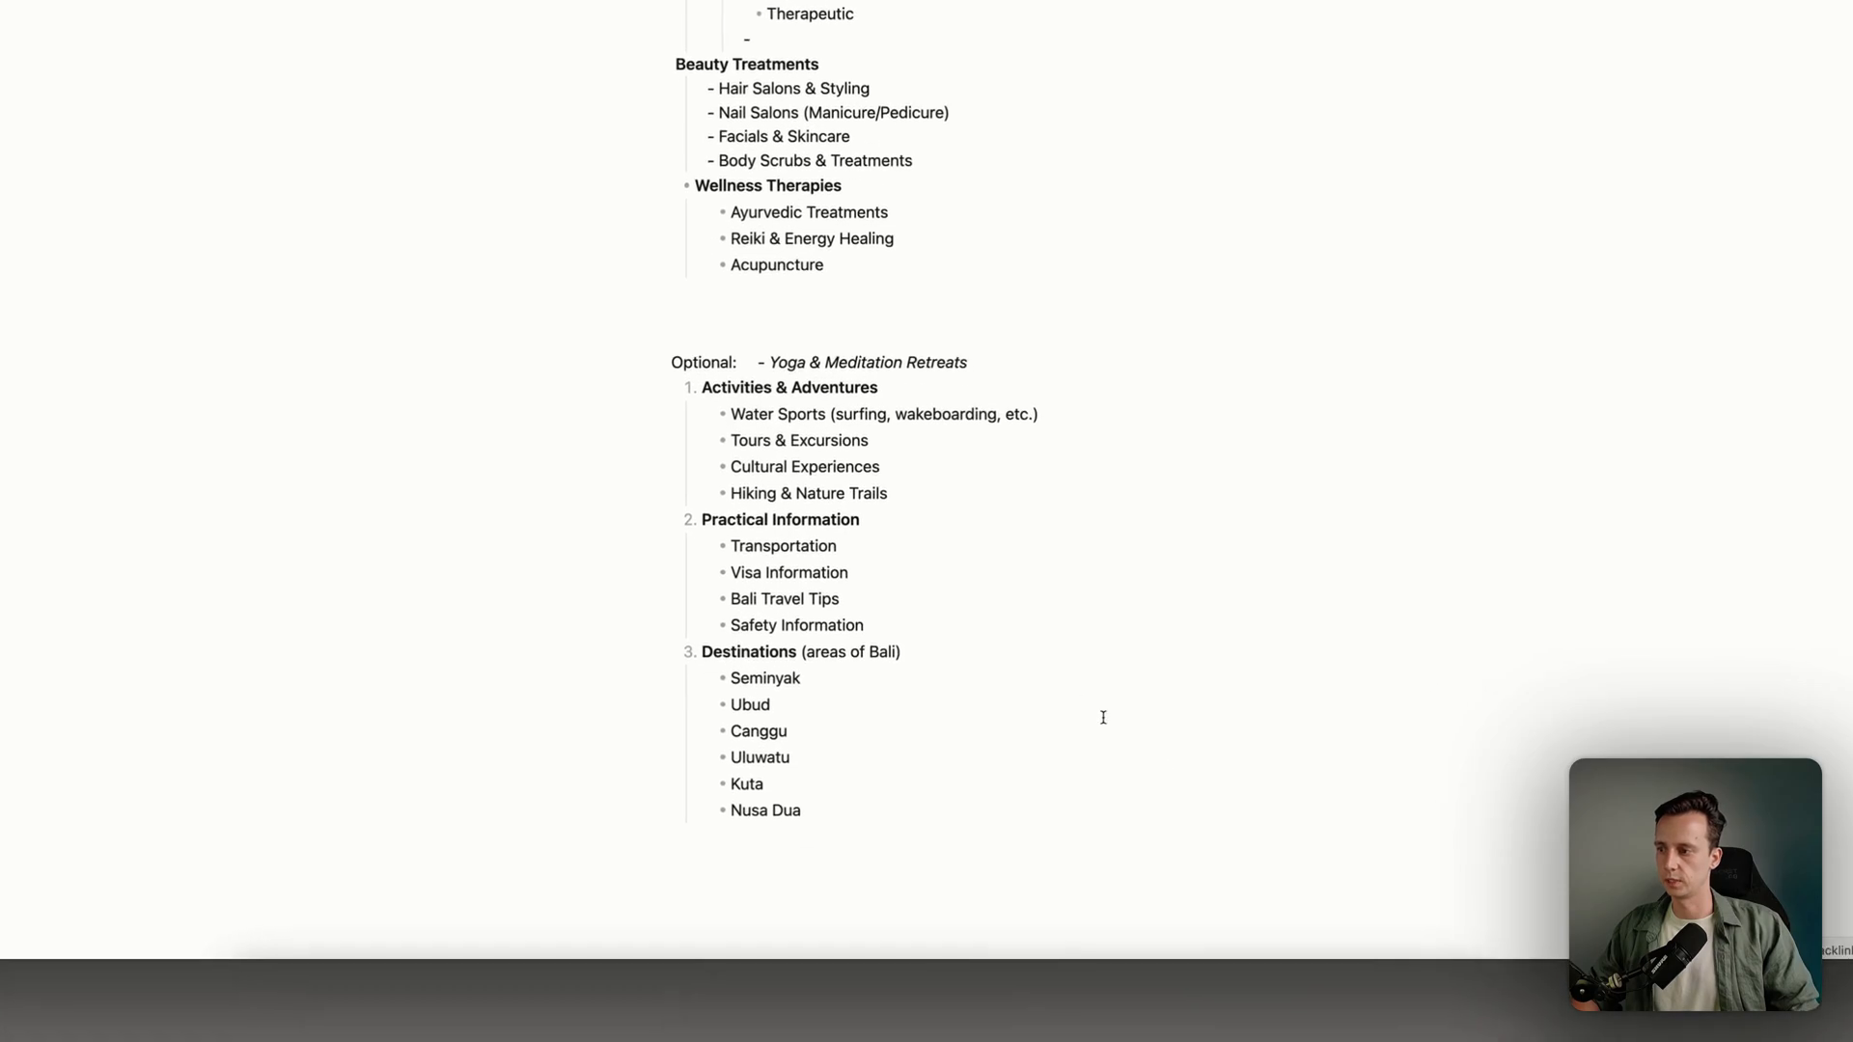
click(1041, 556)
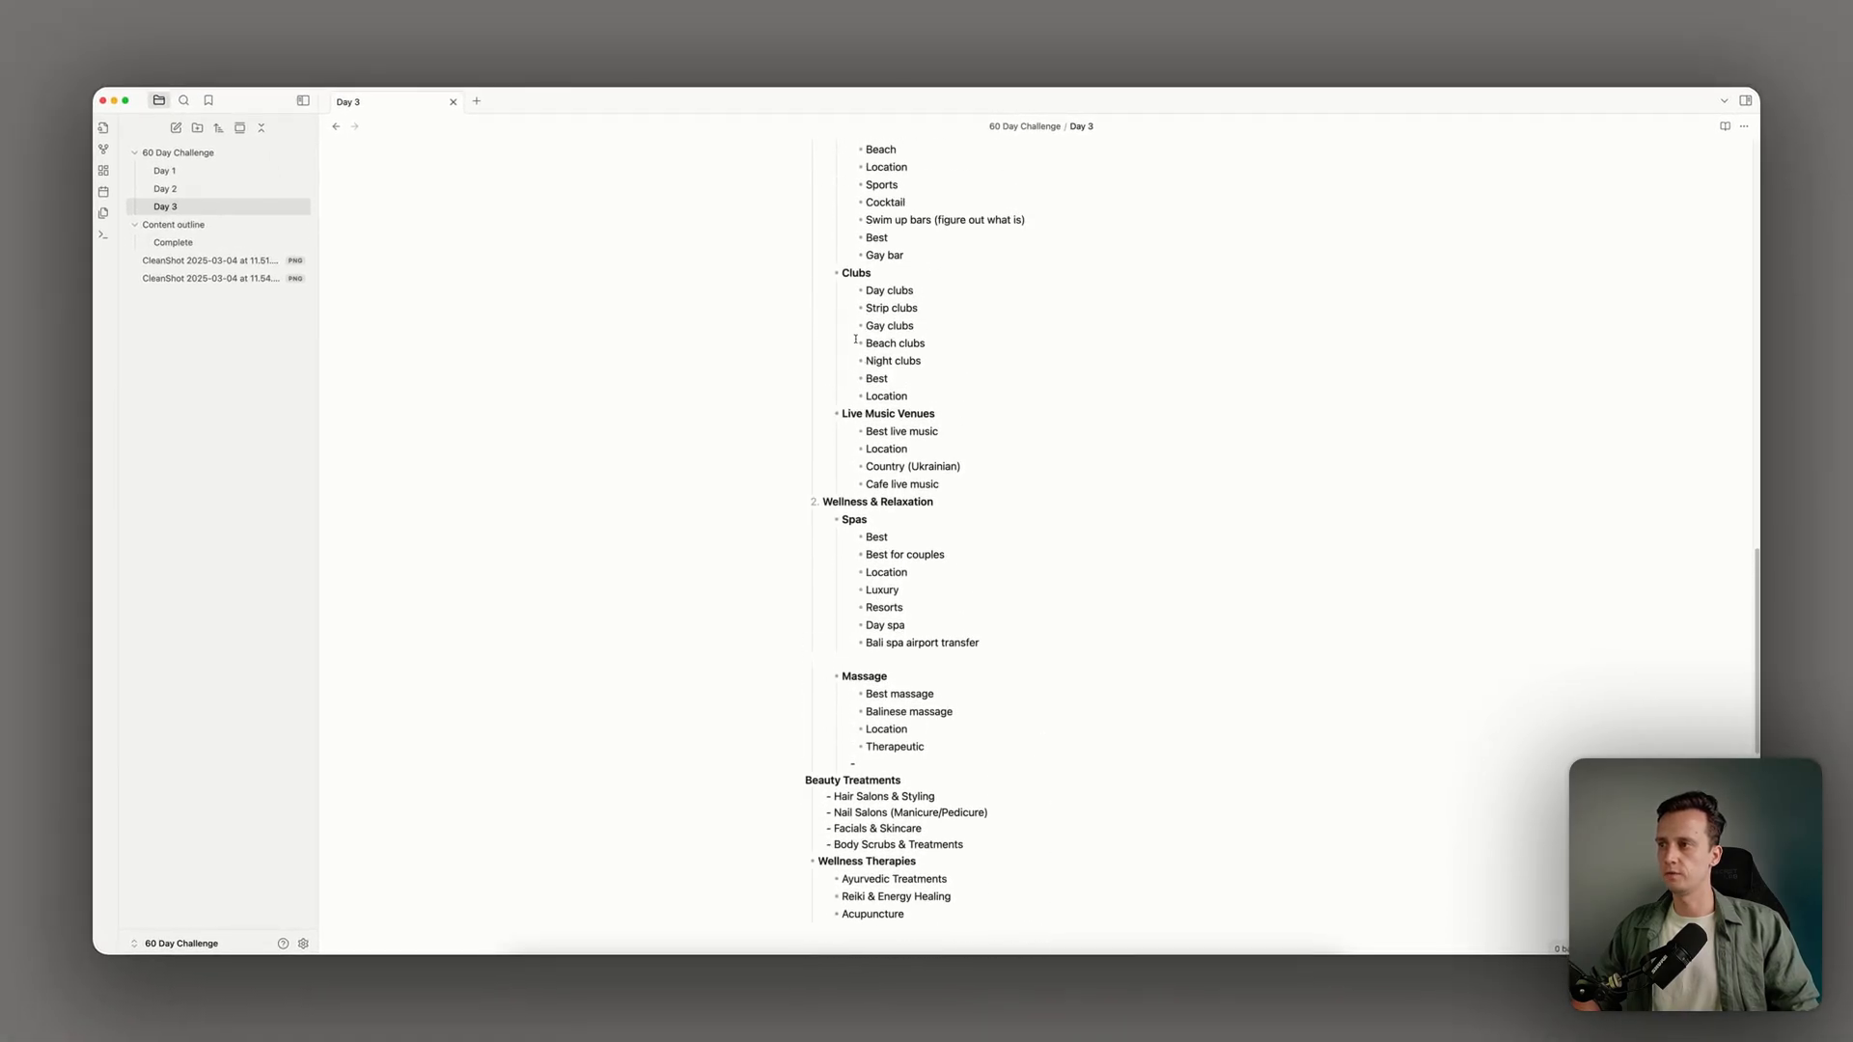
scroll(855, 339, up, 3)
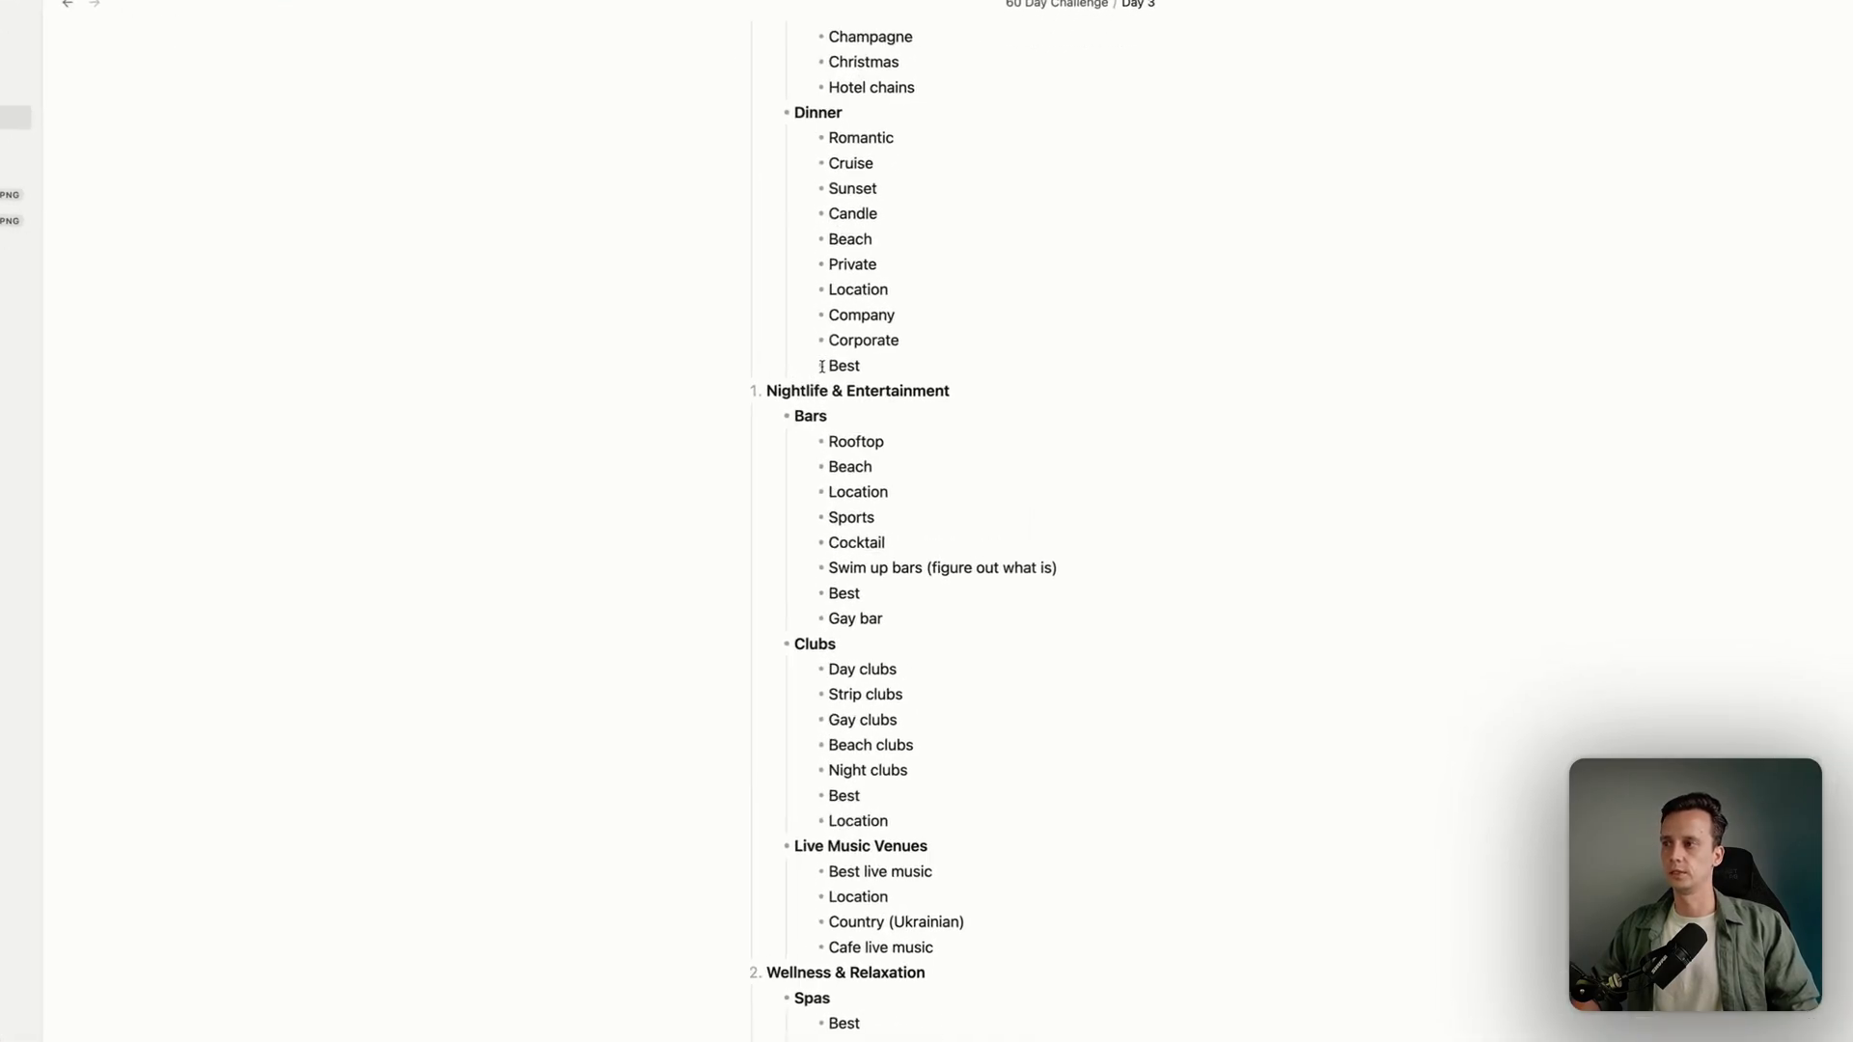
scroll(910, 376, down, 10)
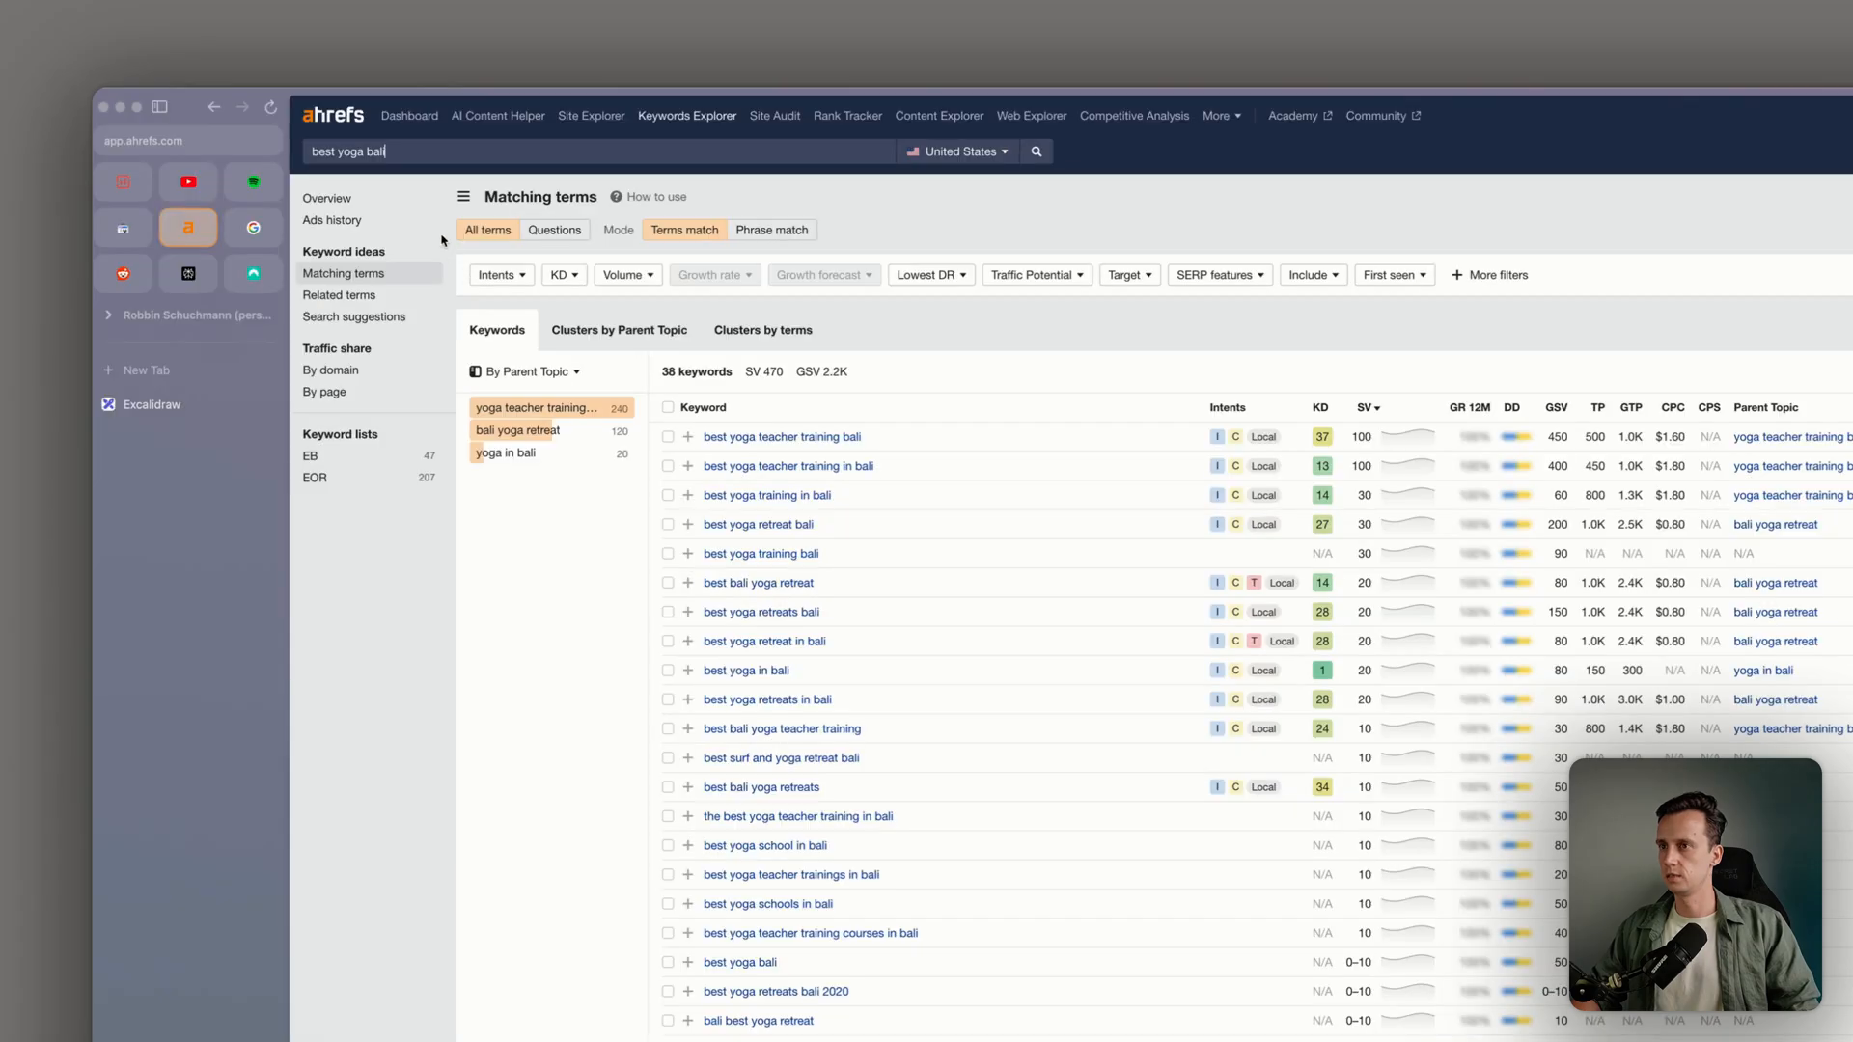
Research surfing demand in Ahrefs with "best surfschool bali", "best surf bali" and "surf rental bali", and return to the Obsidian note
triple_click(404, 157)
text(best surfschool)
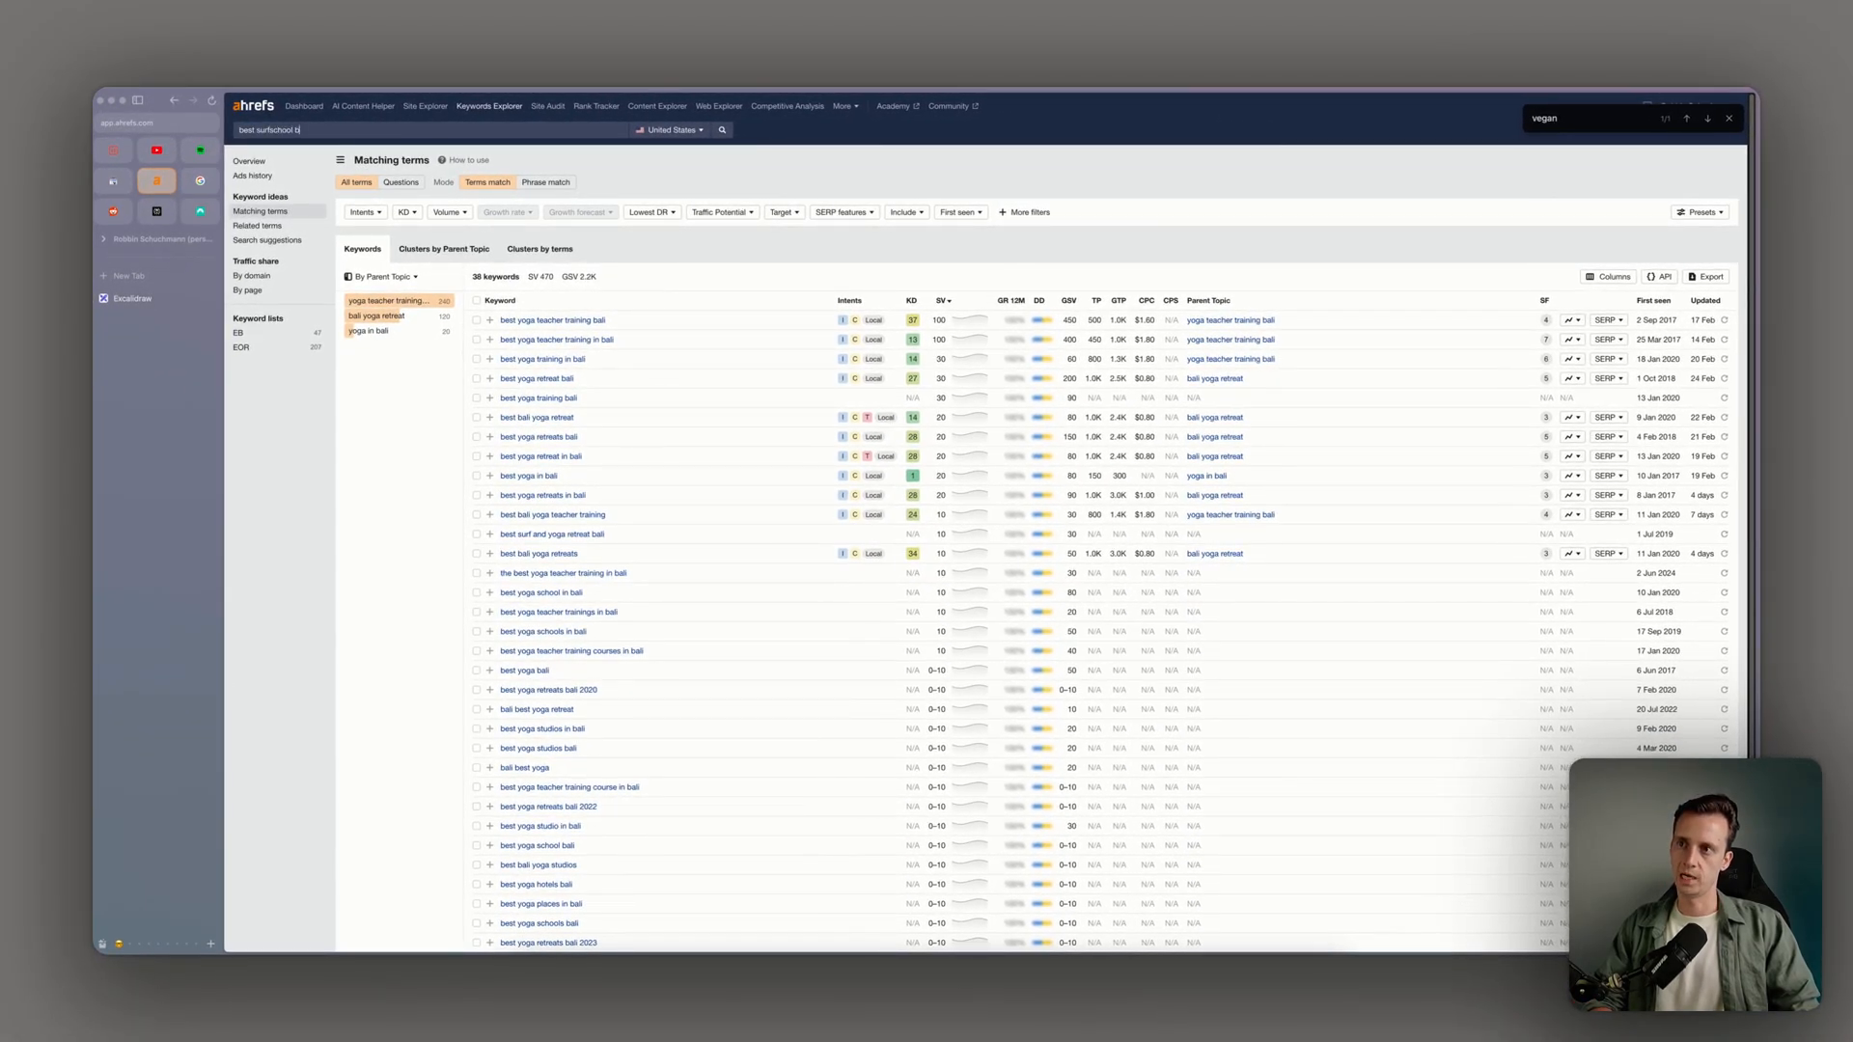
key(Return)
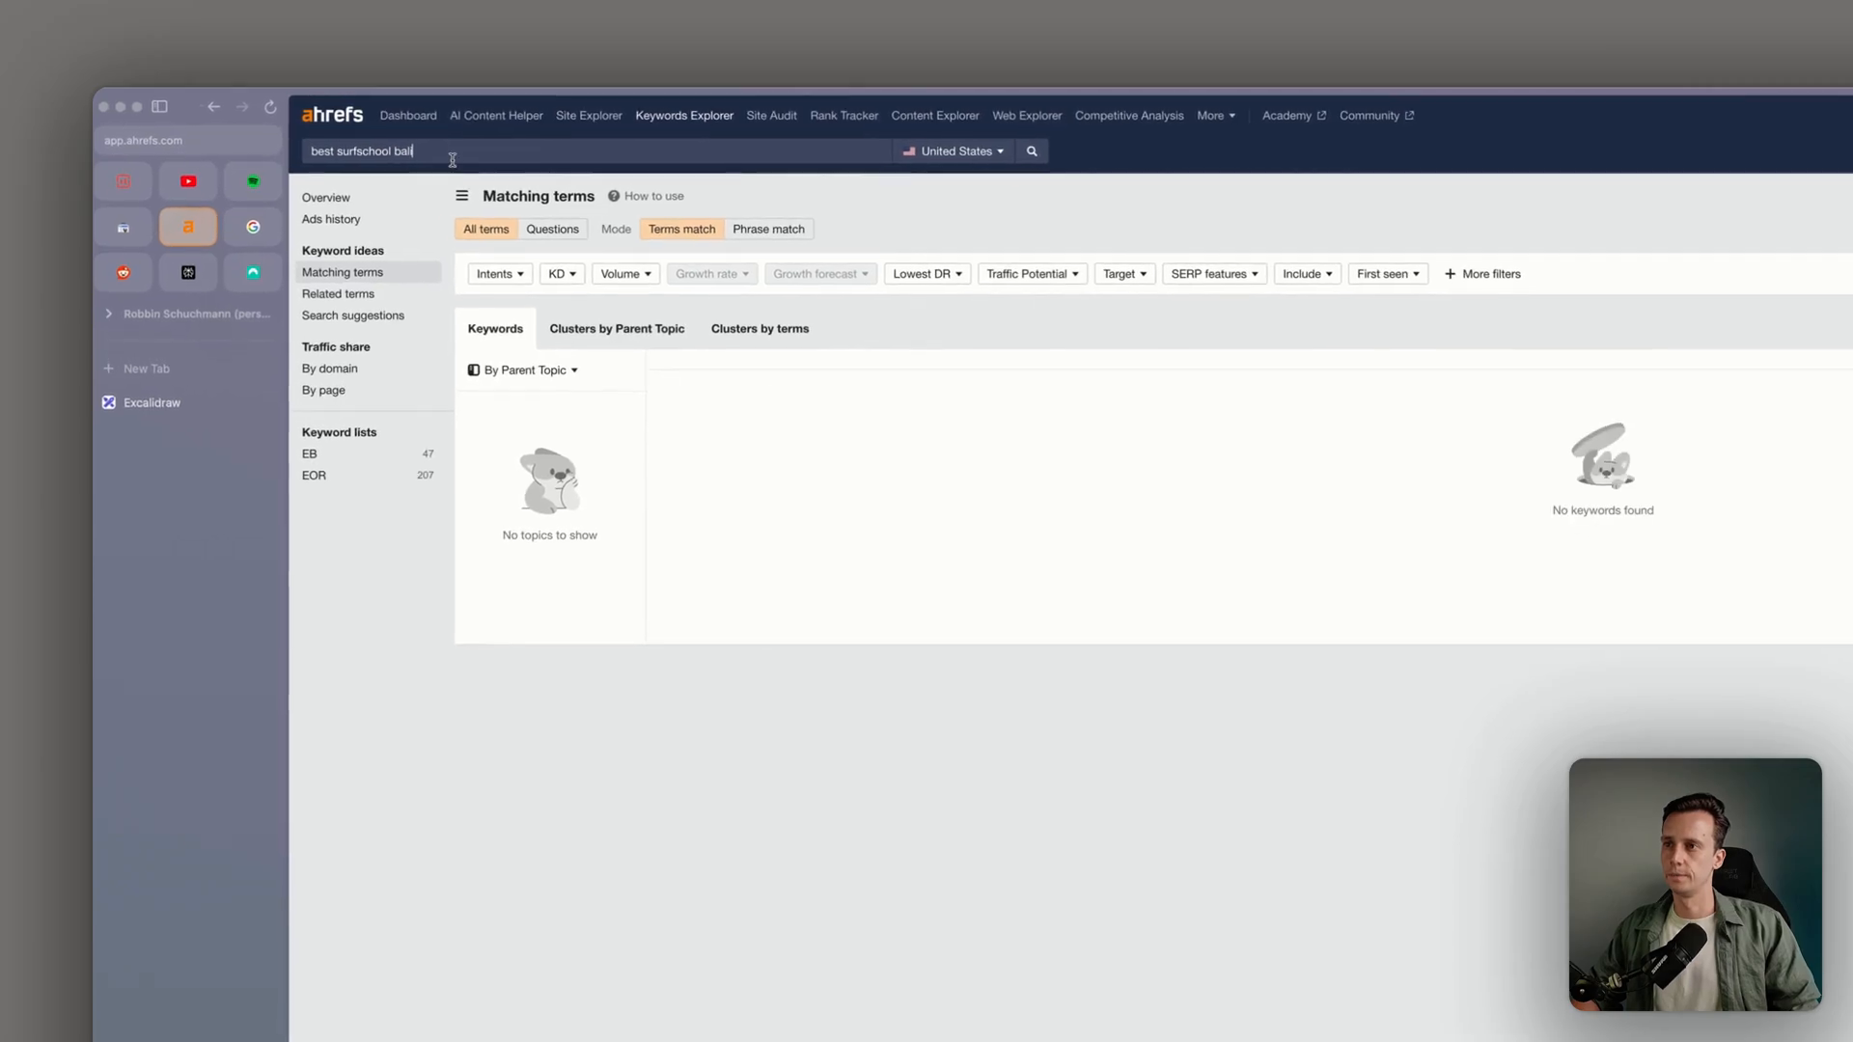
triple_click(322, 124)
text(best surf bali)
key(Return)
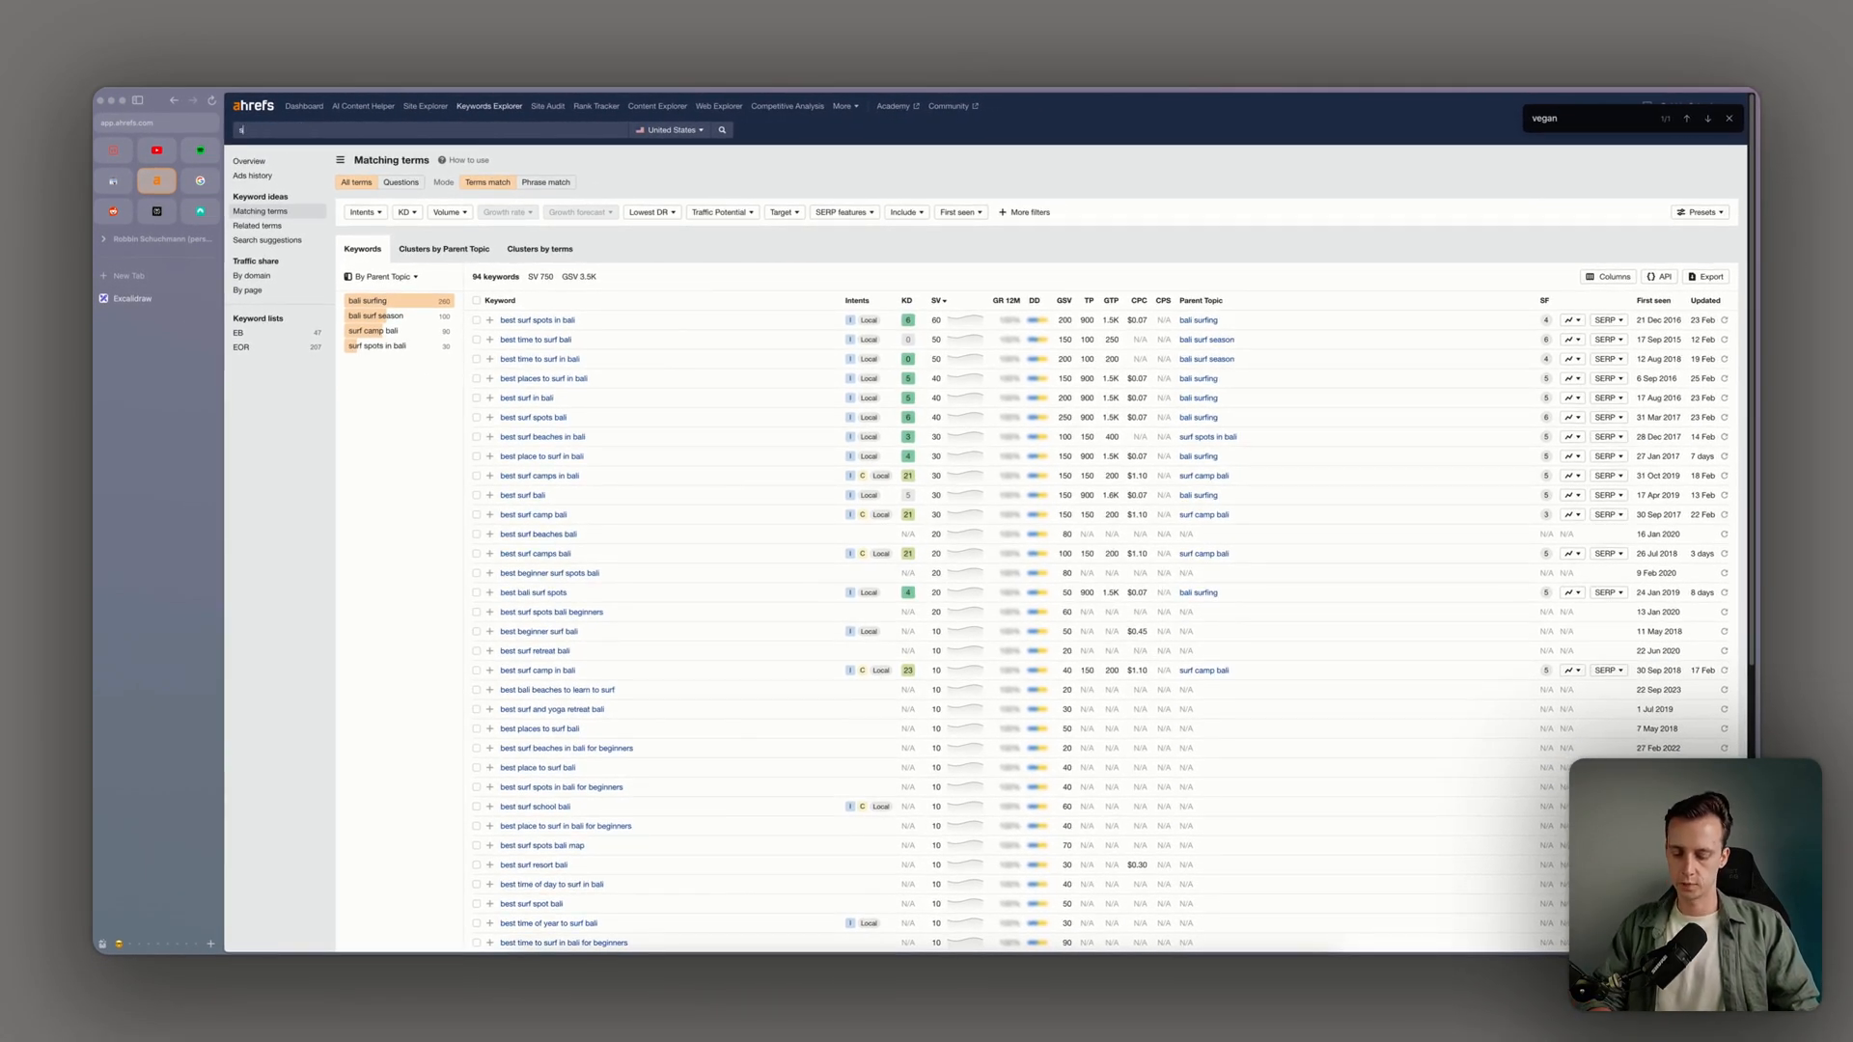
text(i)
key(Return)
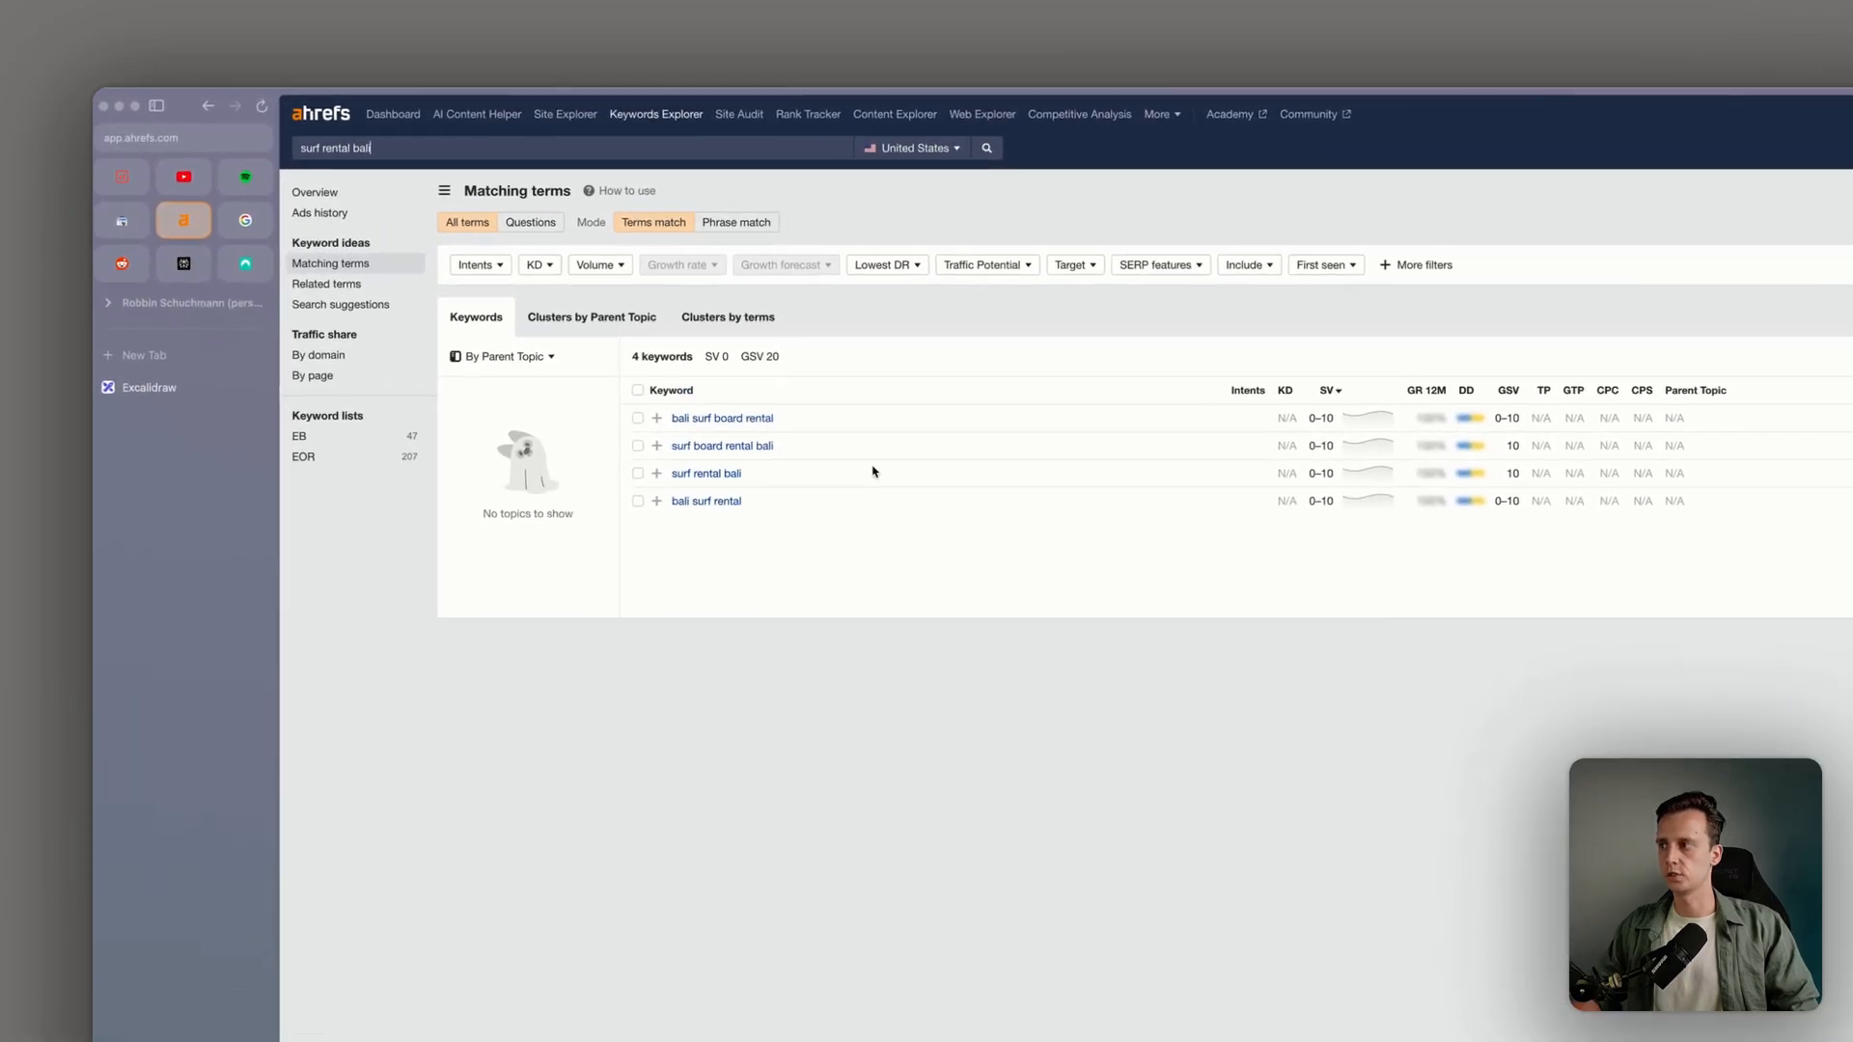
key(super+f)
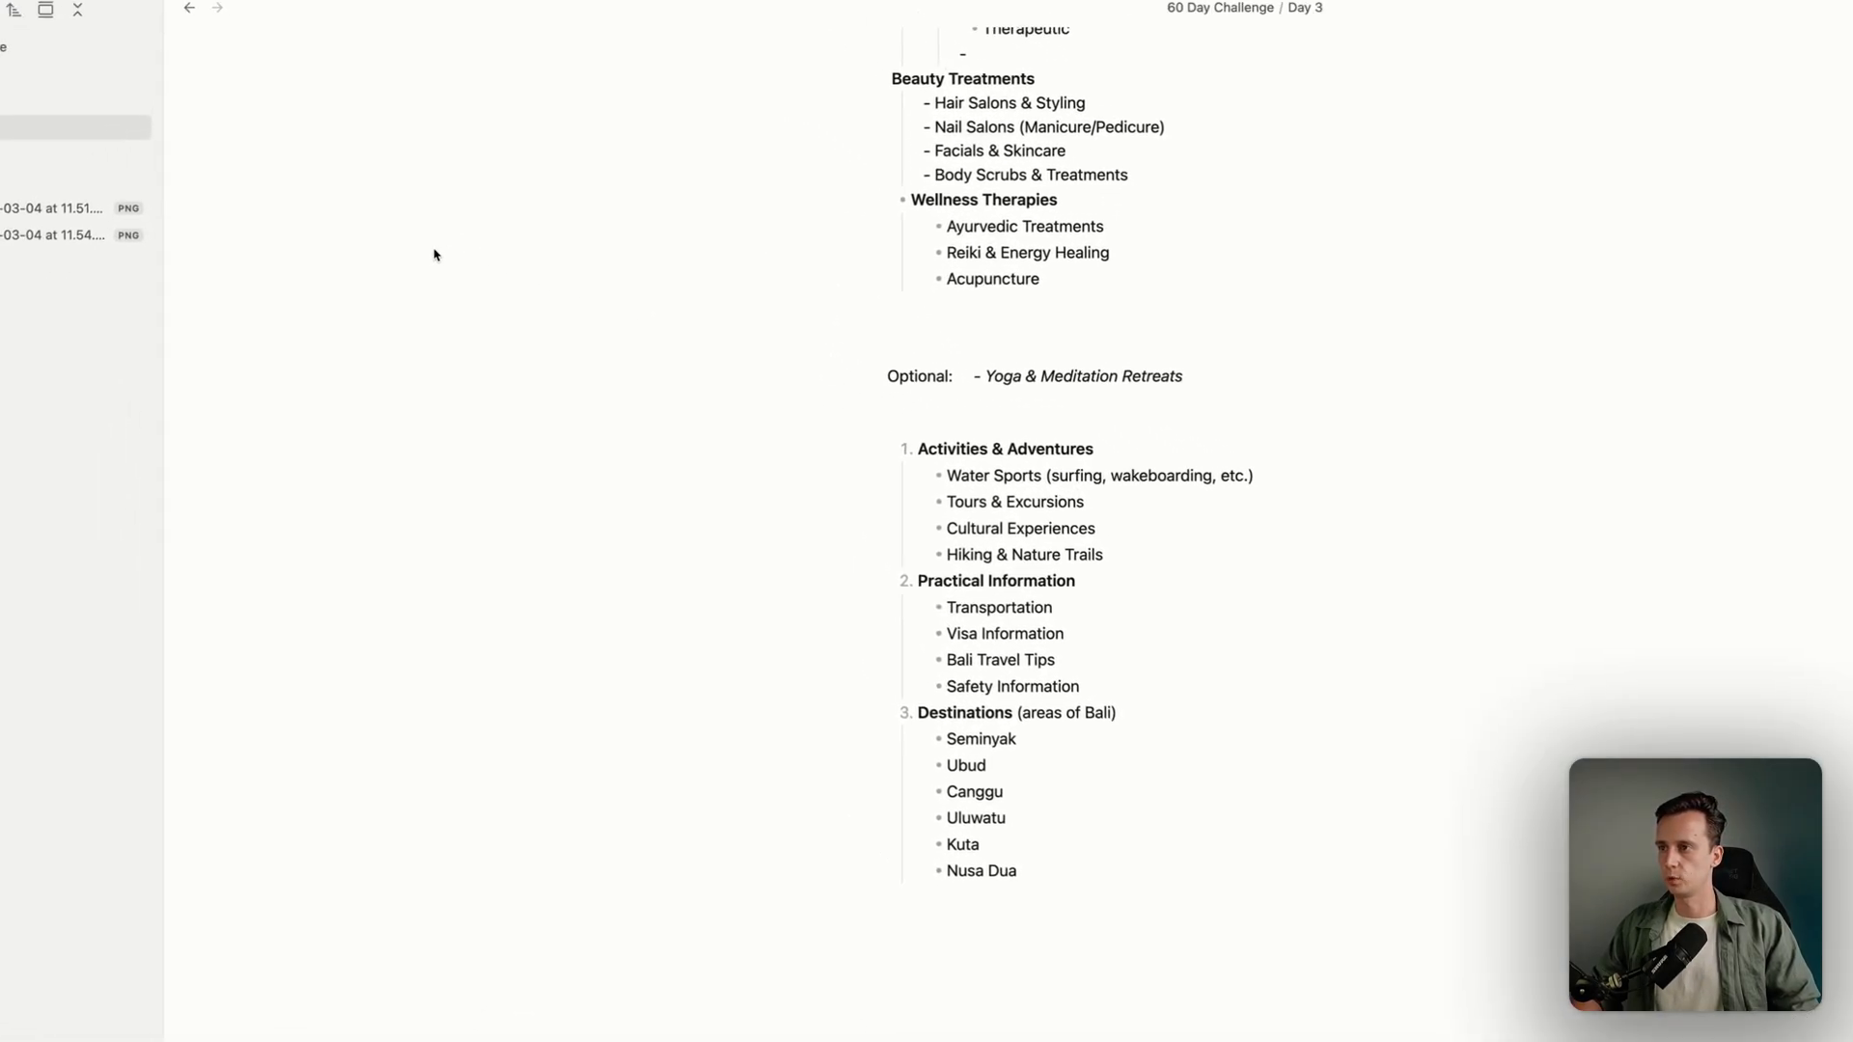
Switch to Ahrefs, look up the keyword "activities in bali" and open its overview to view the ranking pages
key(super+Tab)
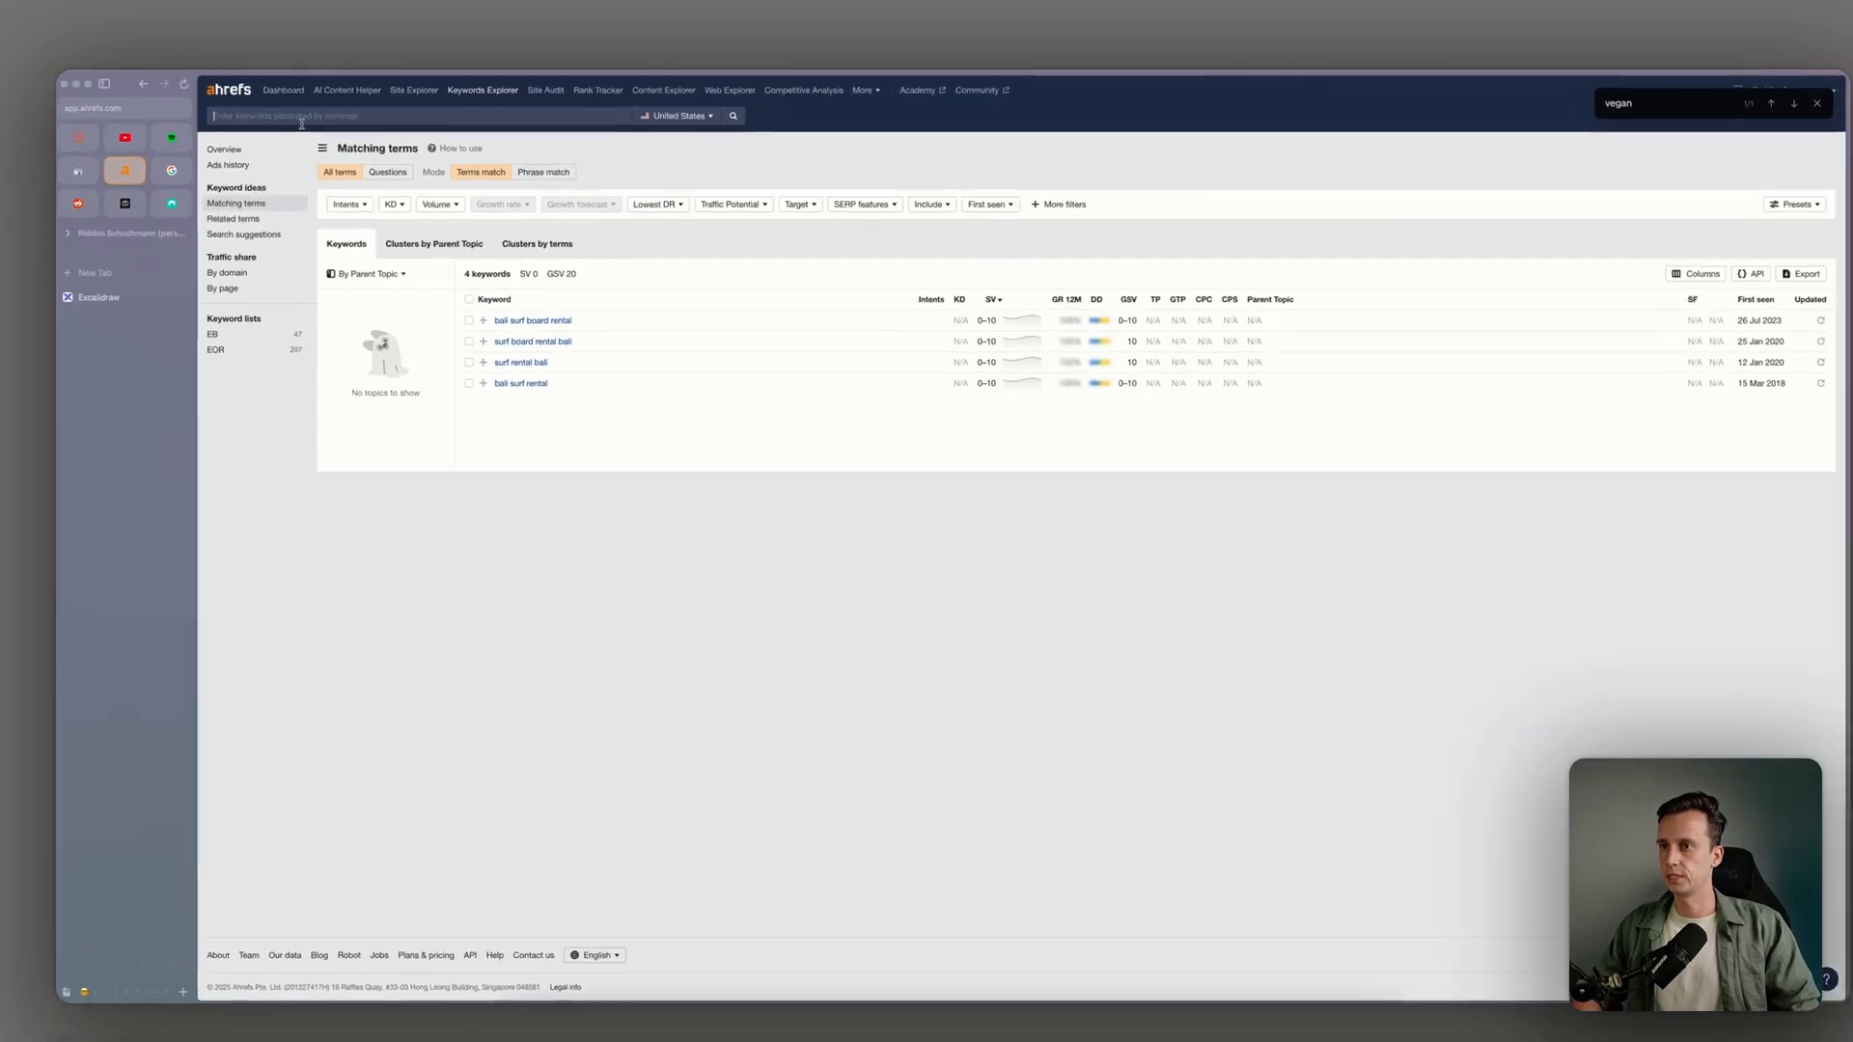
text(wakeb)
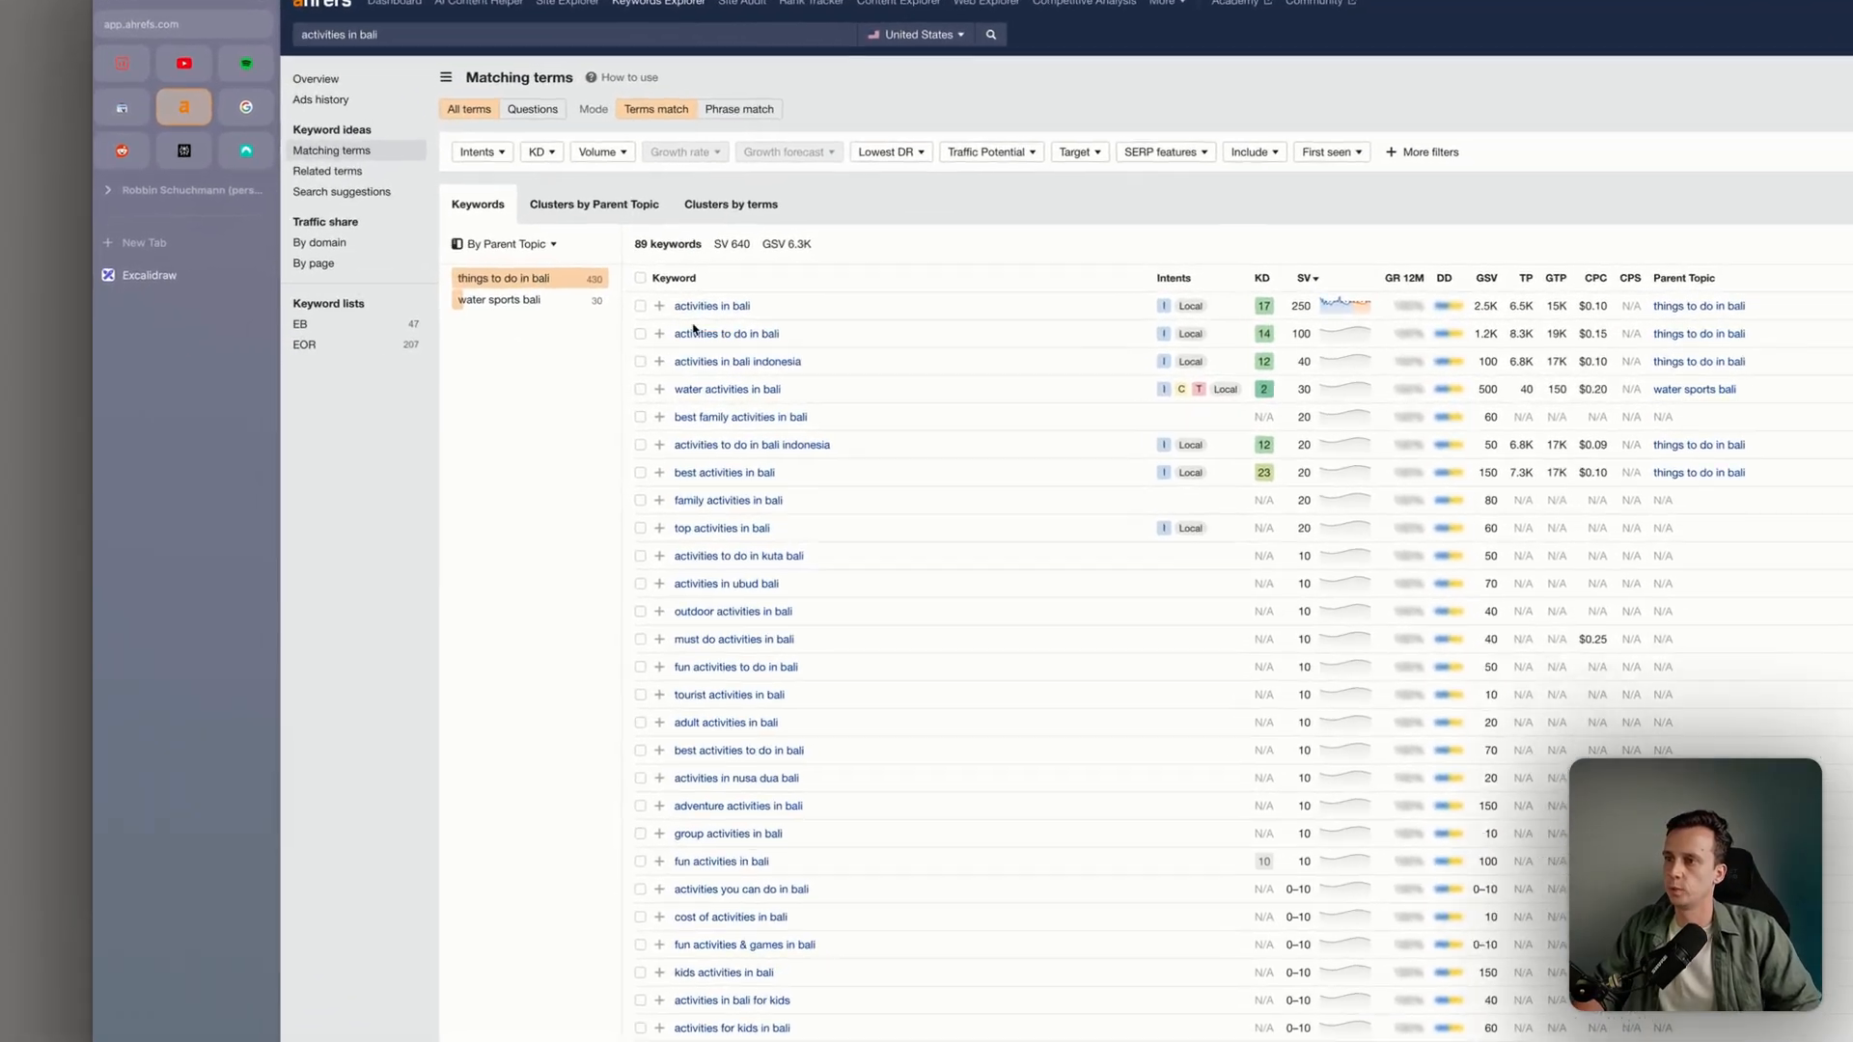
click(526, 319)
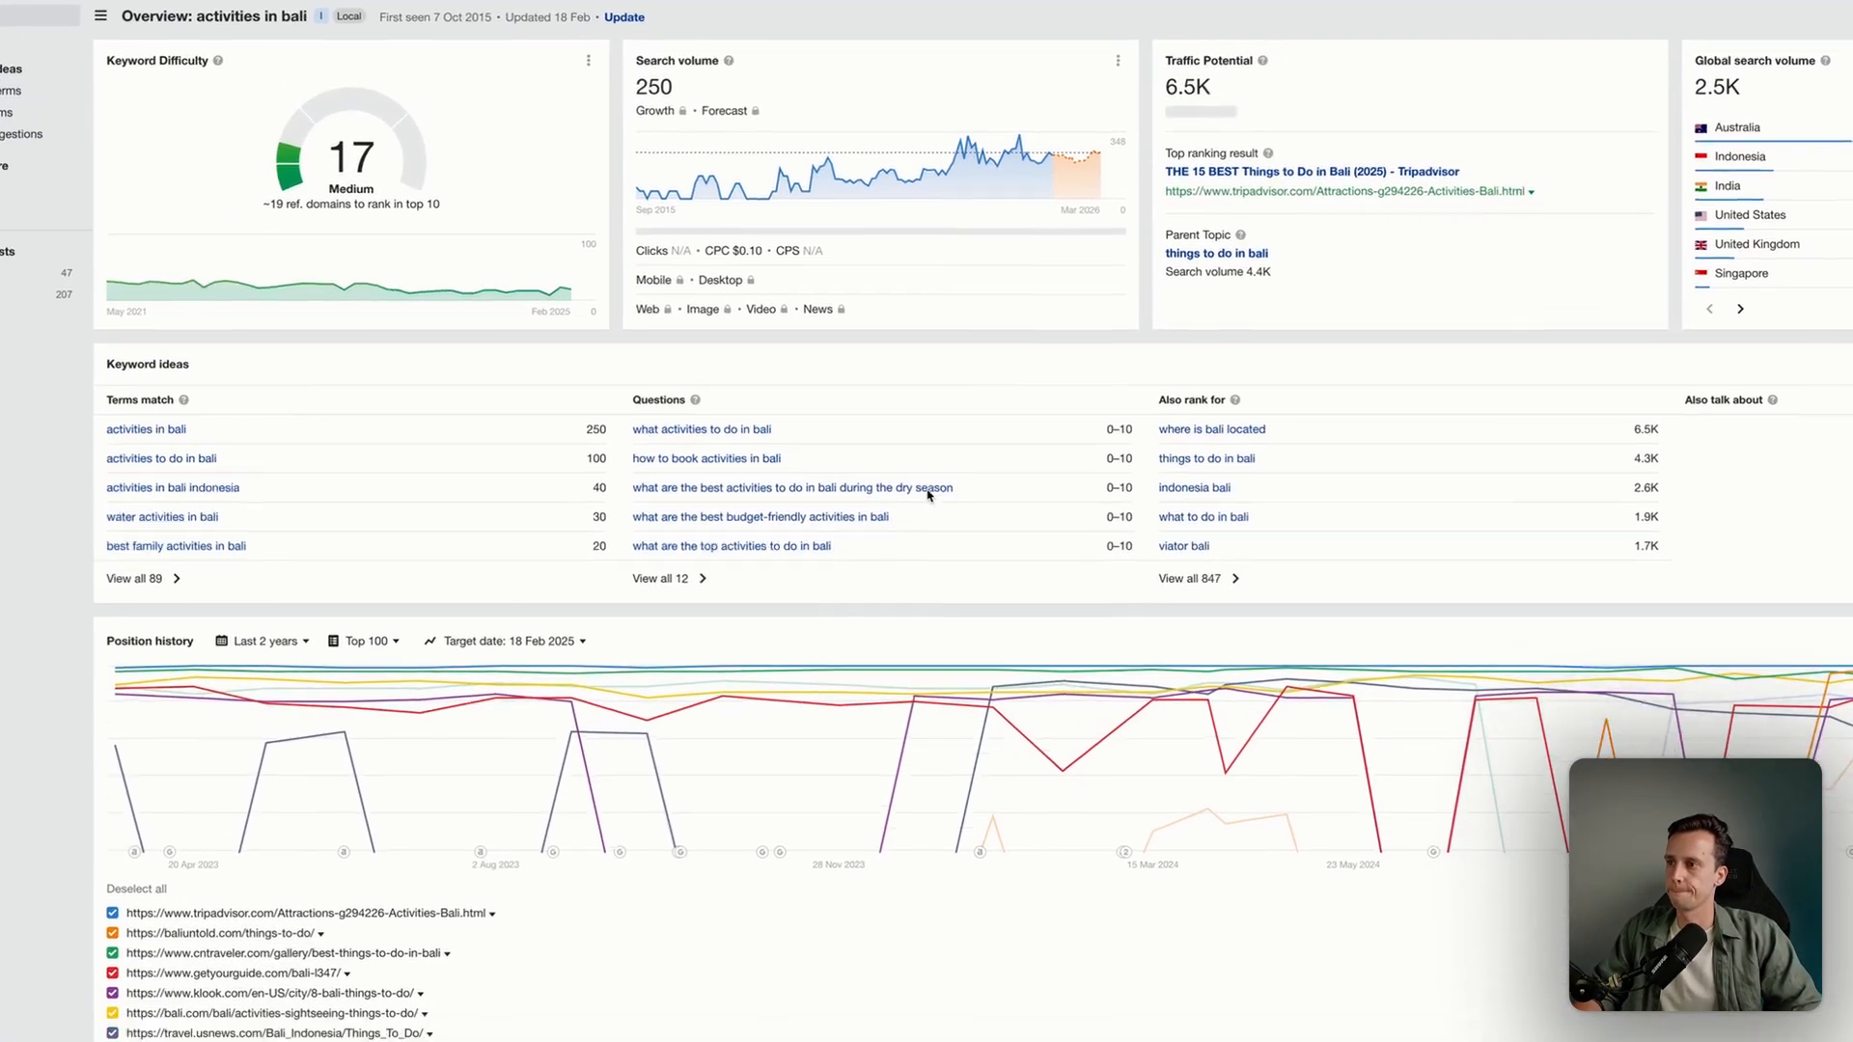
scroll(932, 496, down, 5)
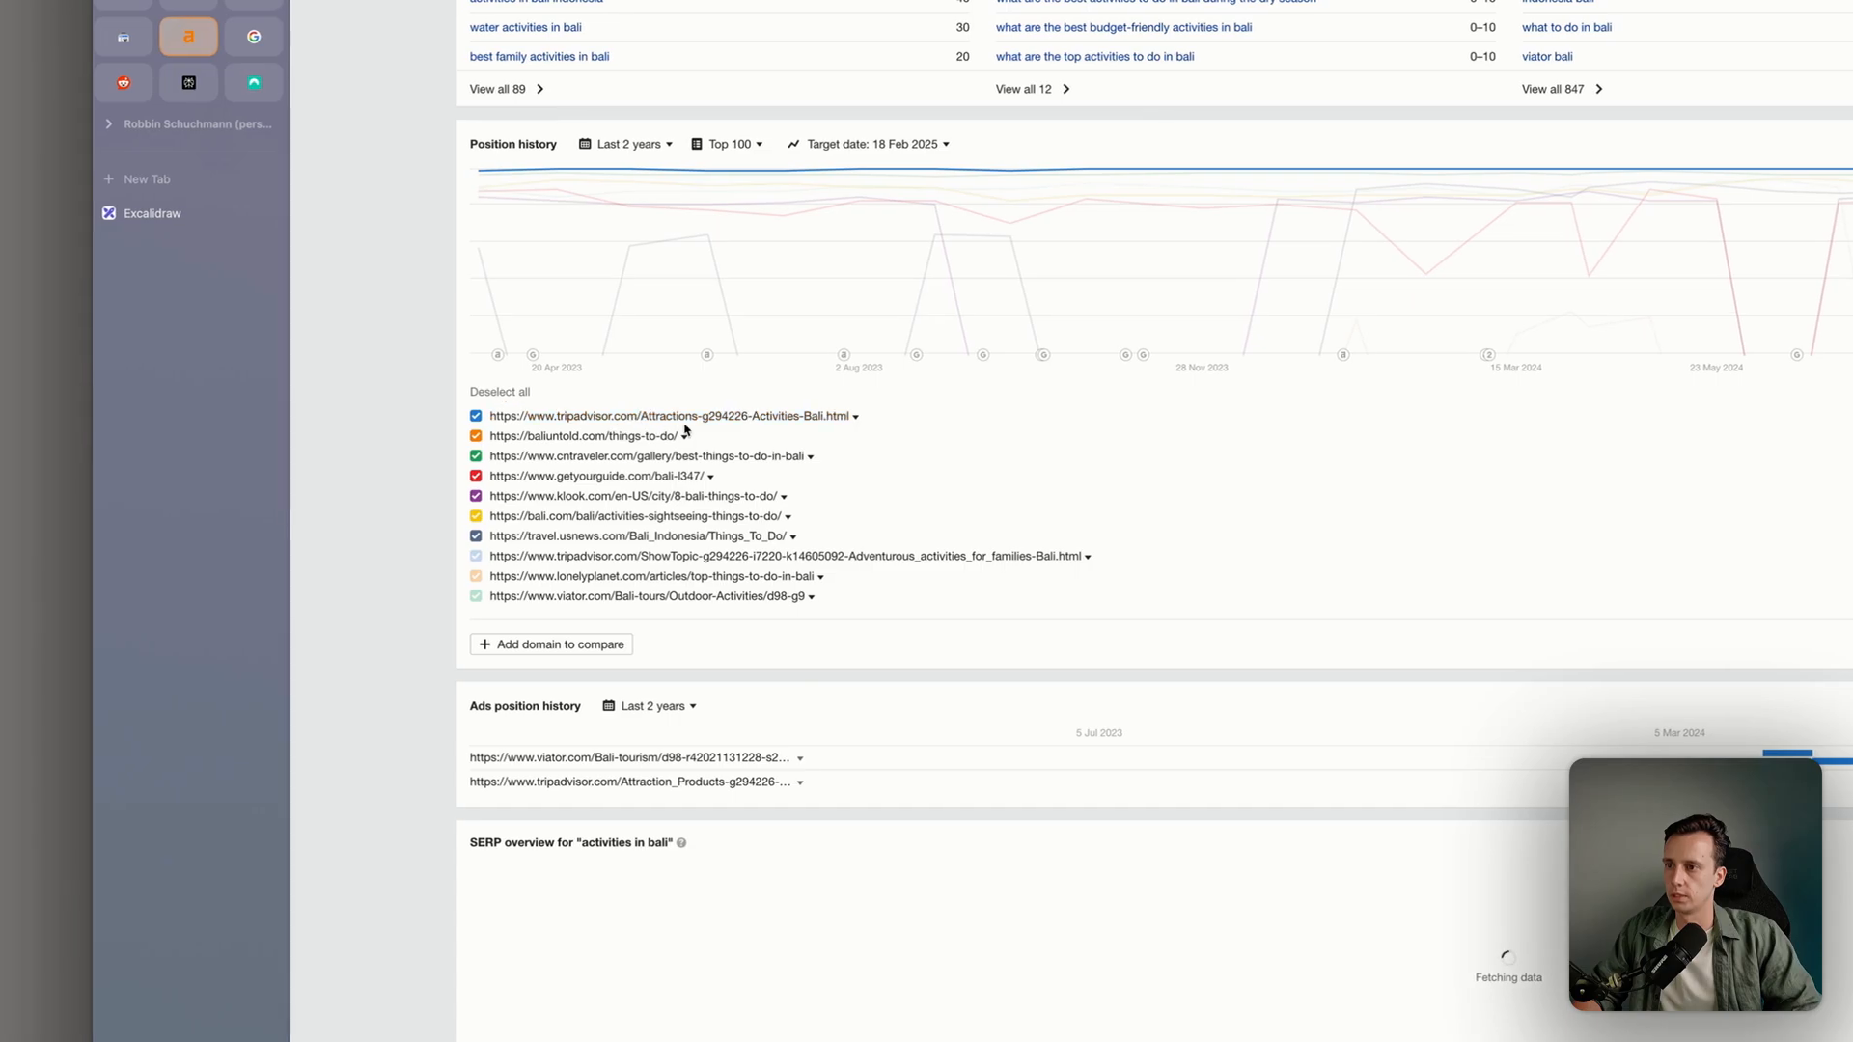
Open the baliuntold.com things-to-do article in a new tab and read through its list of activities
right_click(620, 440)
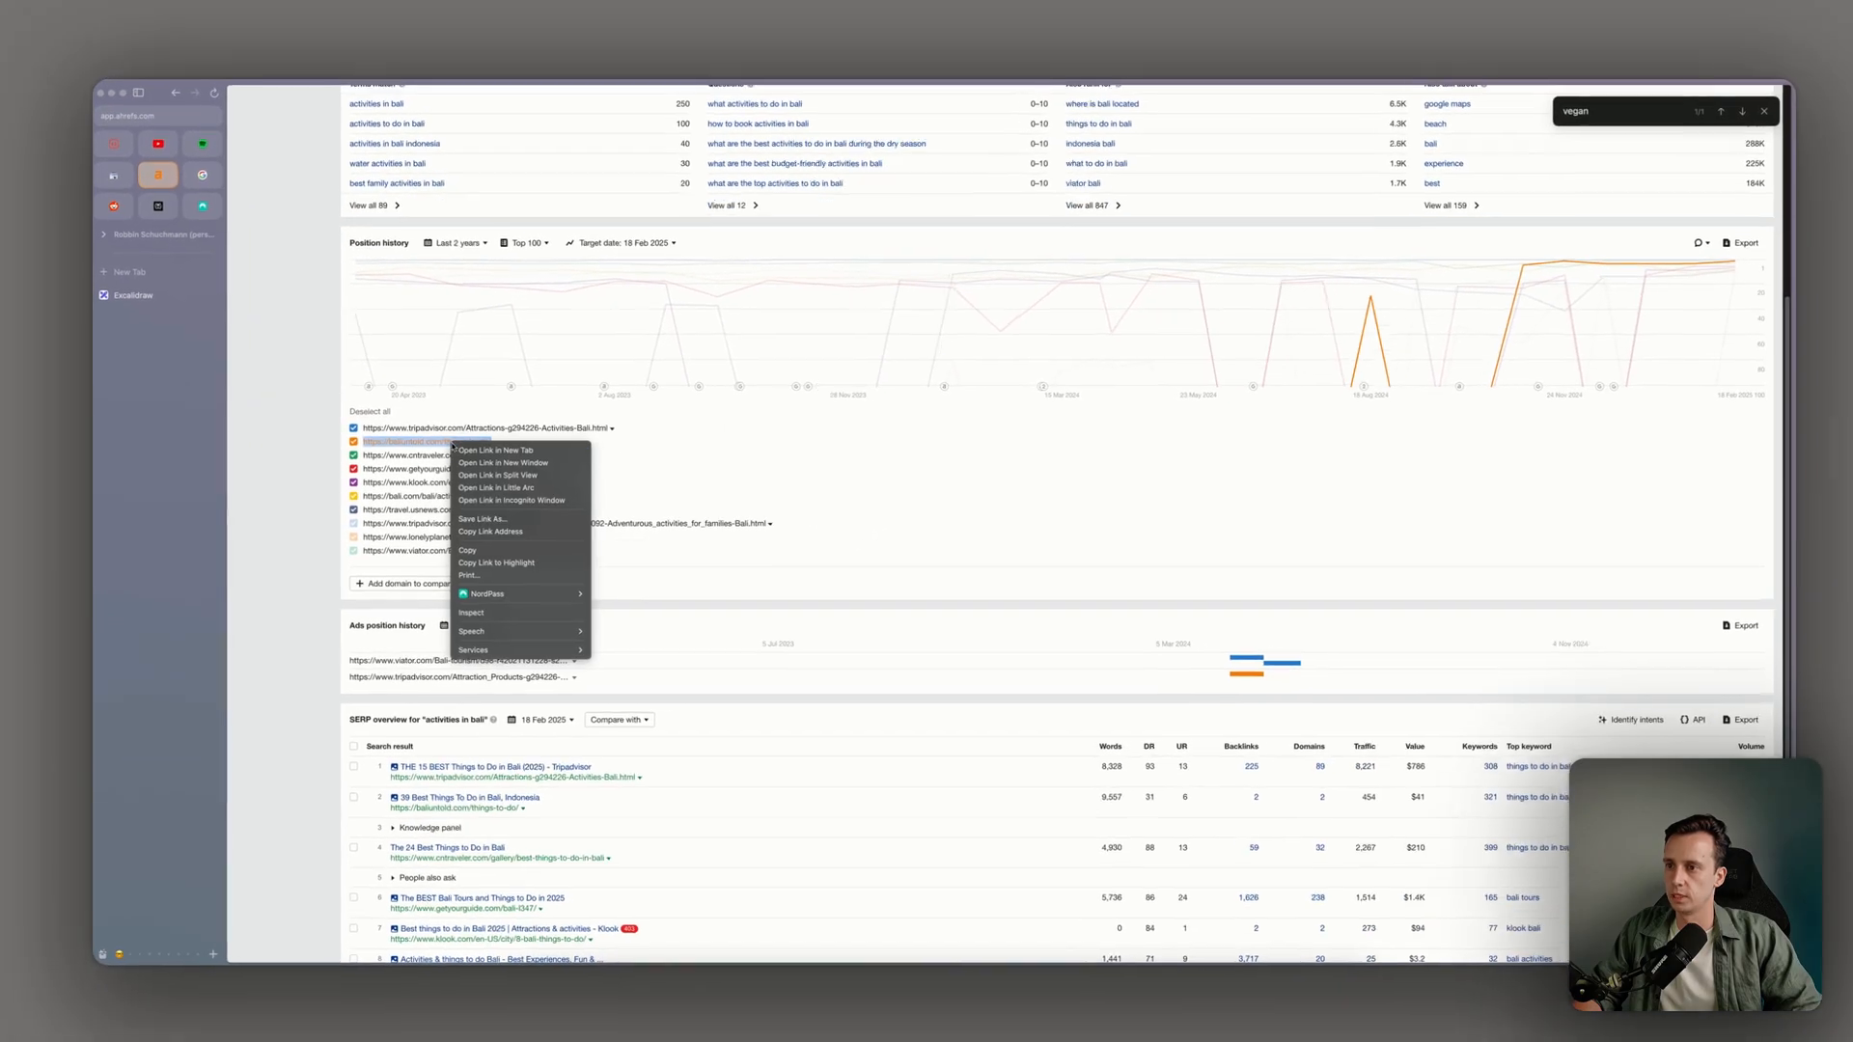
click(487, 450)
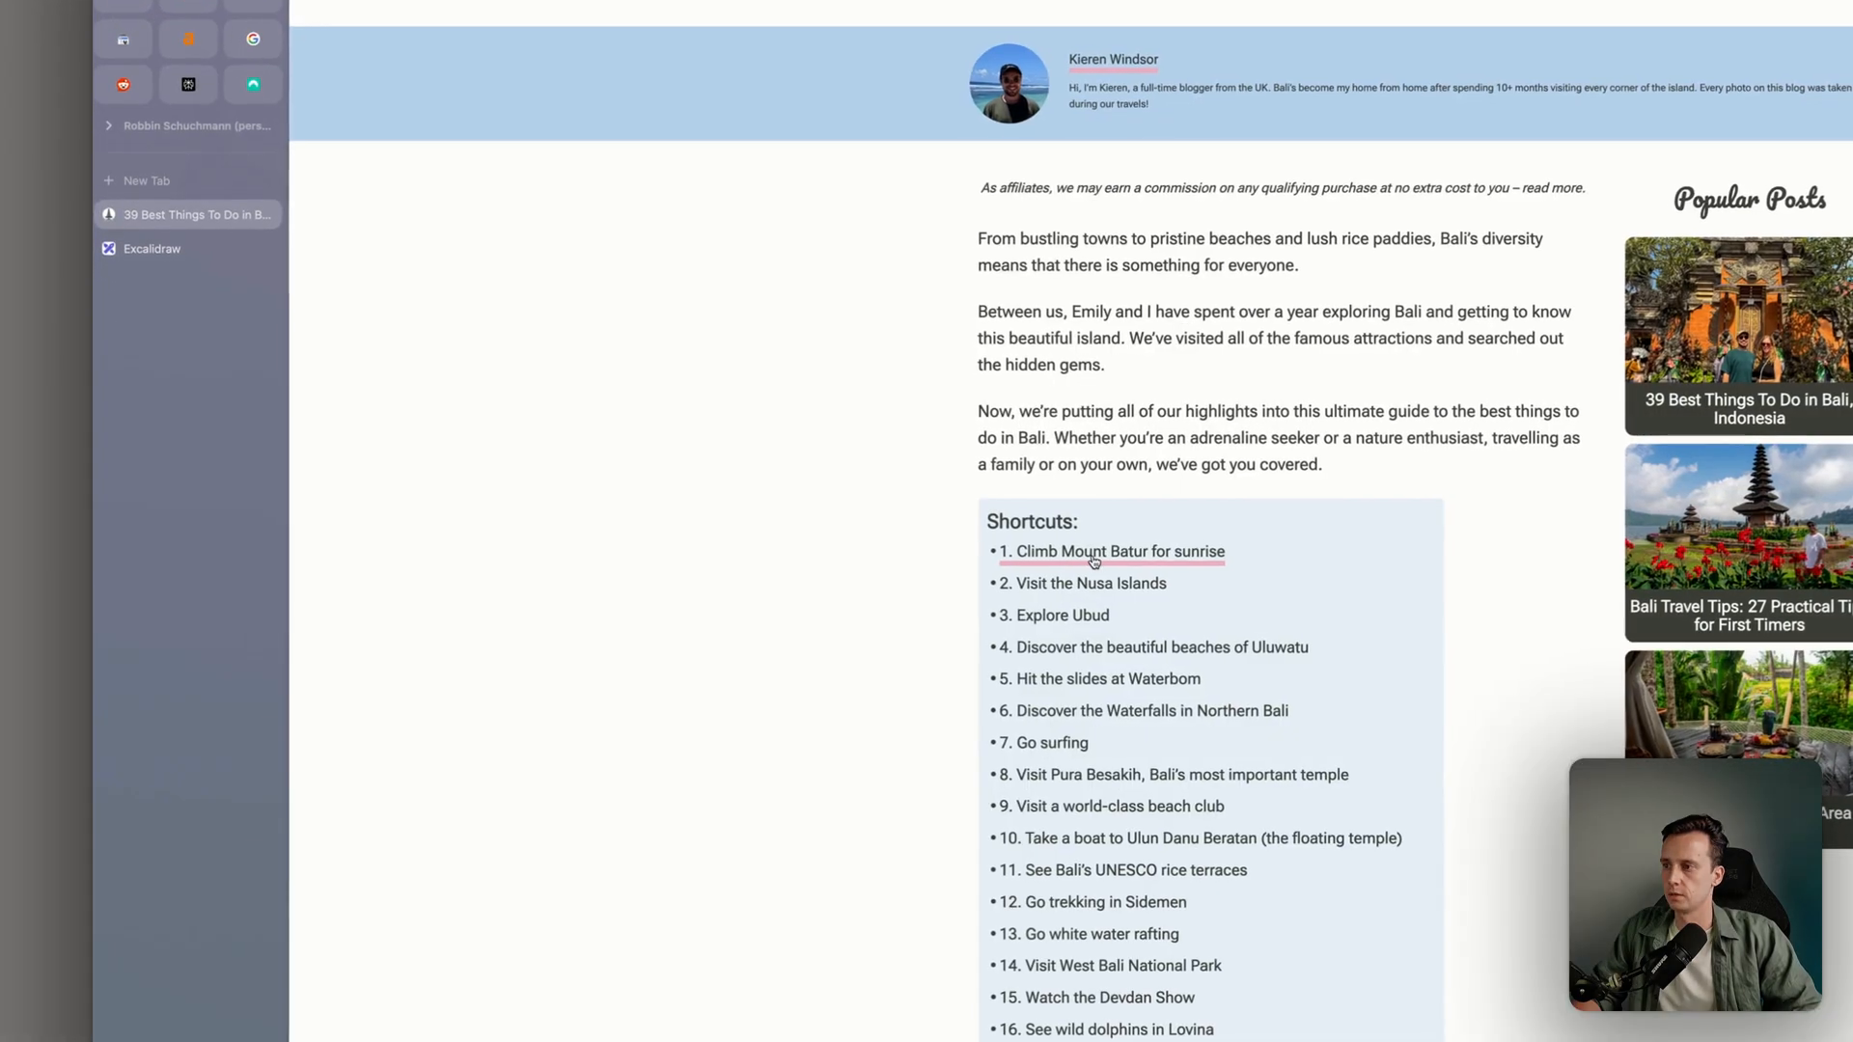
scroll(1073, 592, down, 1)
scroll(1104, 592, down, 2)
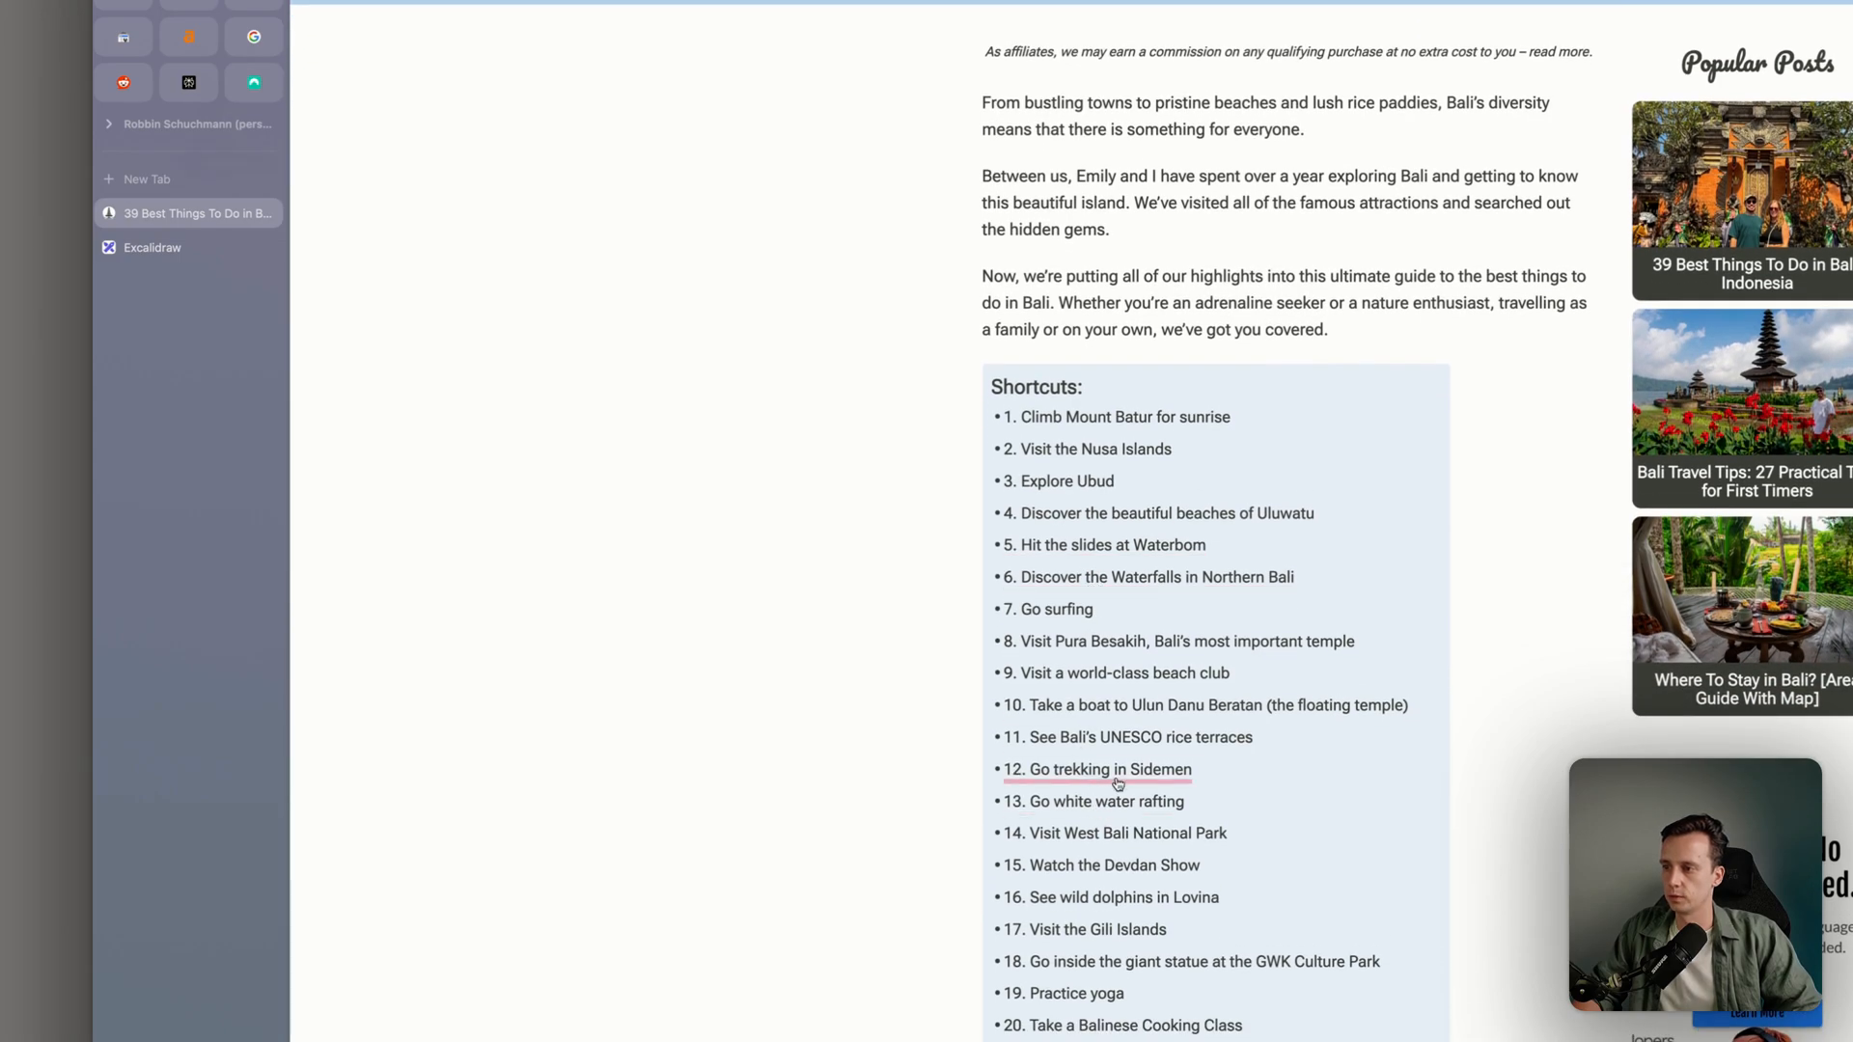
scroll(1126, 772, down, 3)
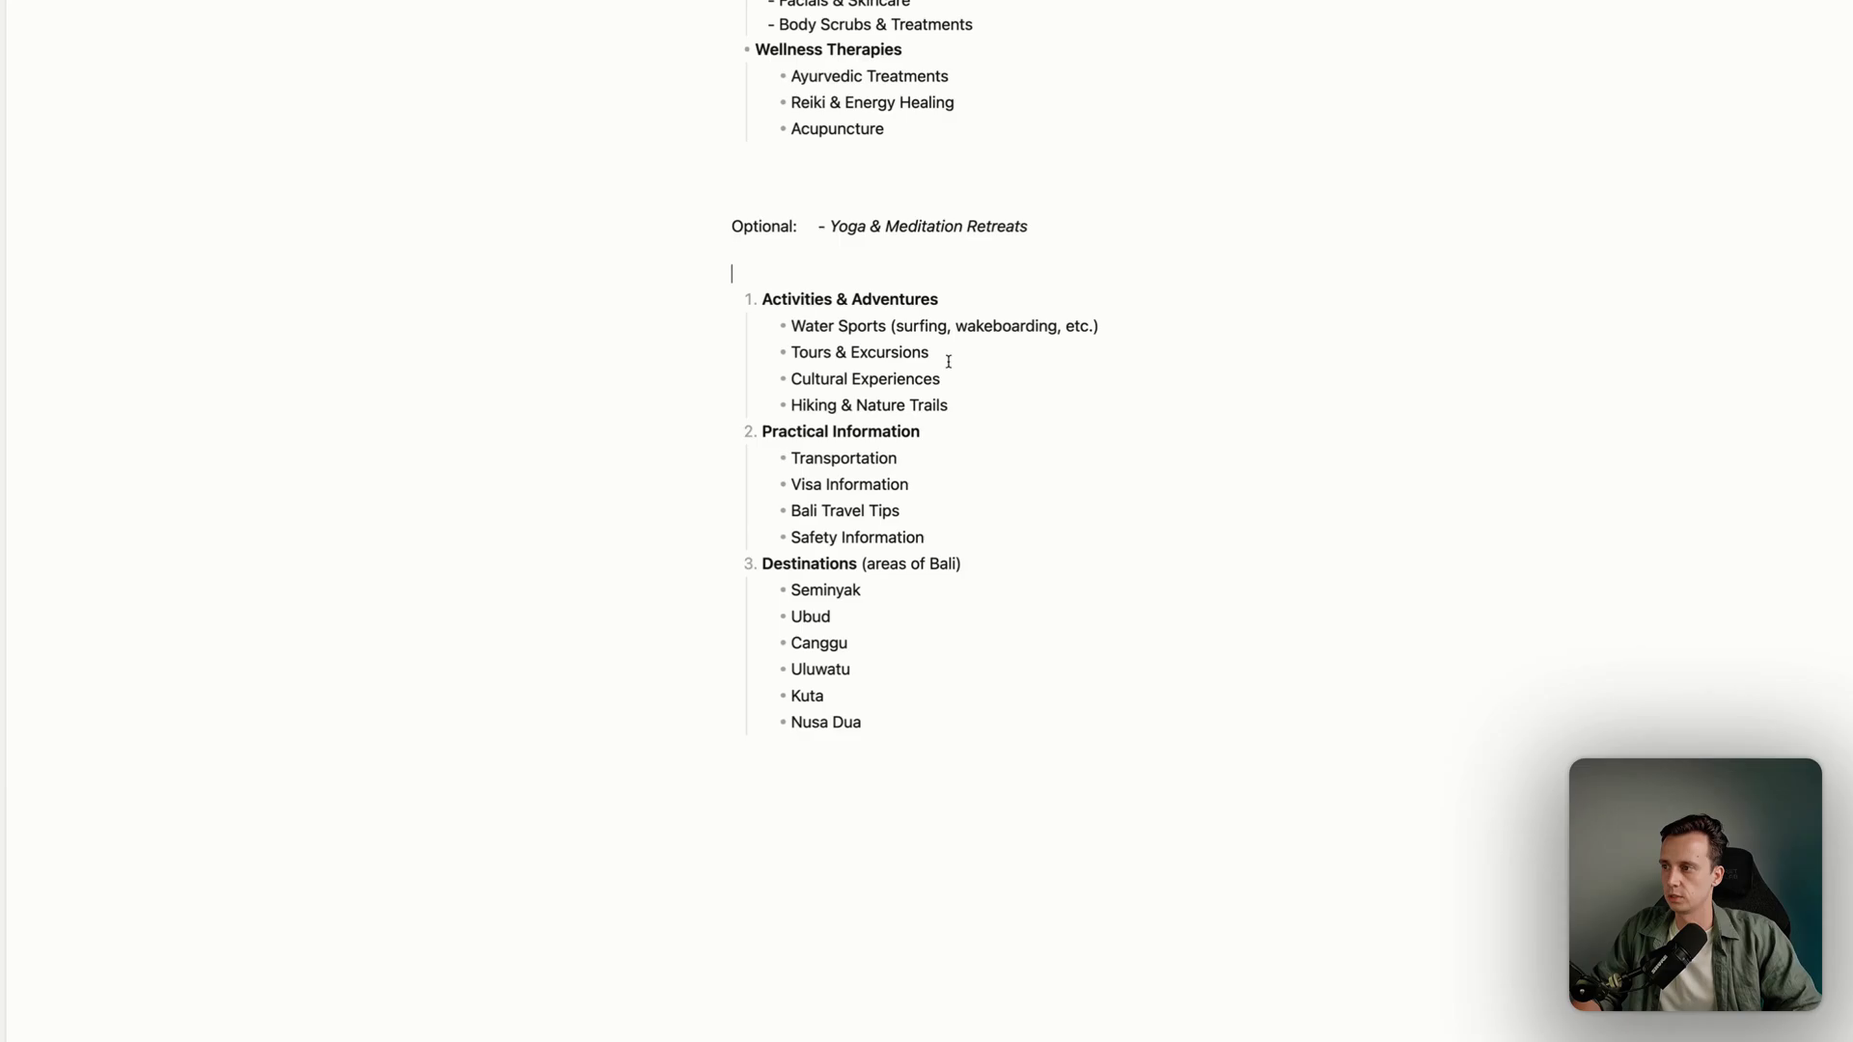
Add Trekking and Rafting as bullets below Tours & Excursions in the Obsidian note's Activities & Adventures list
click(949, 361)
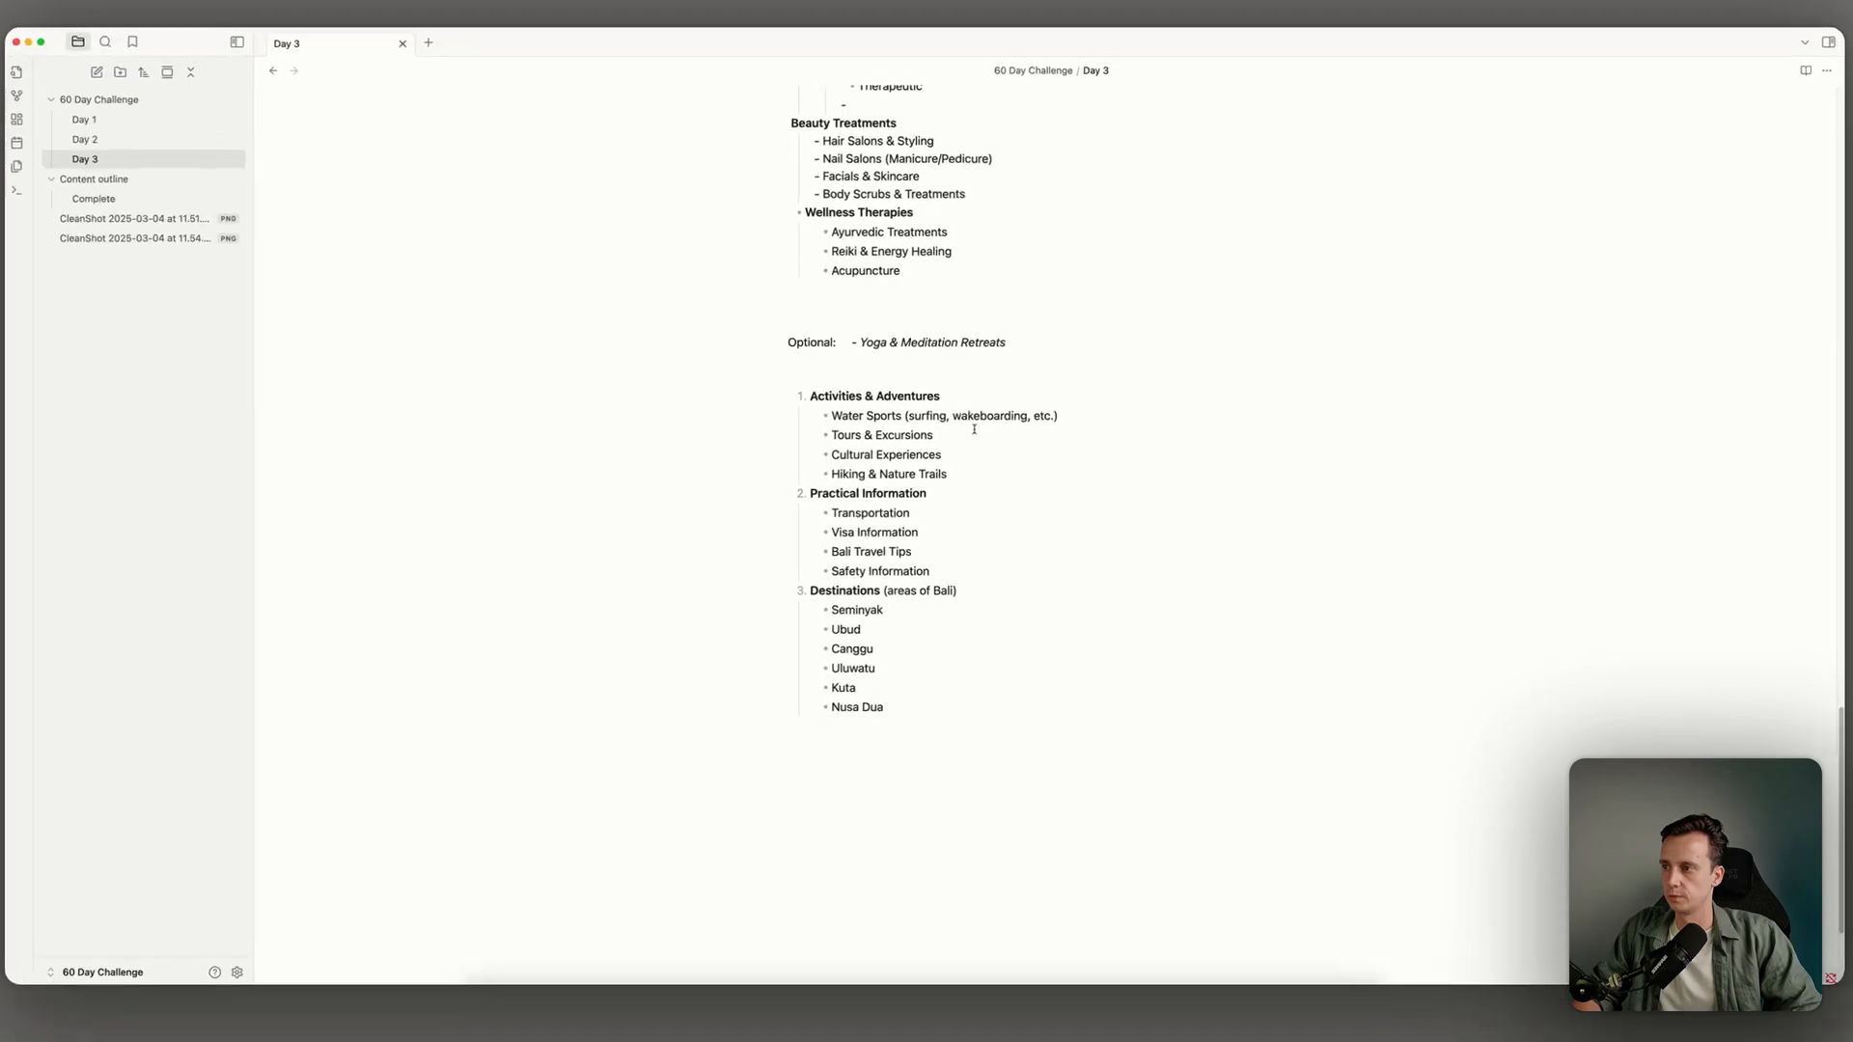
key(Return)
text(Trekk)
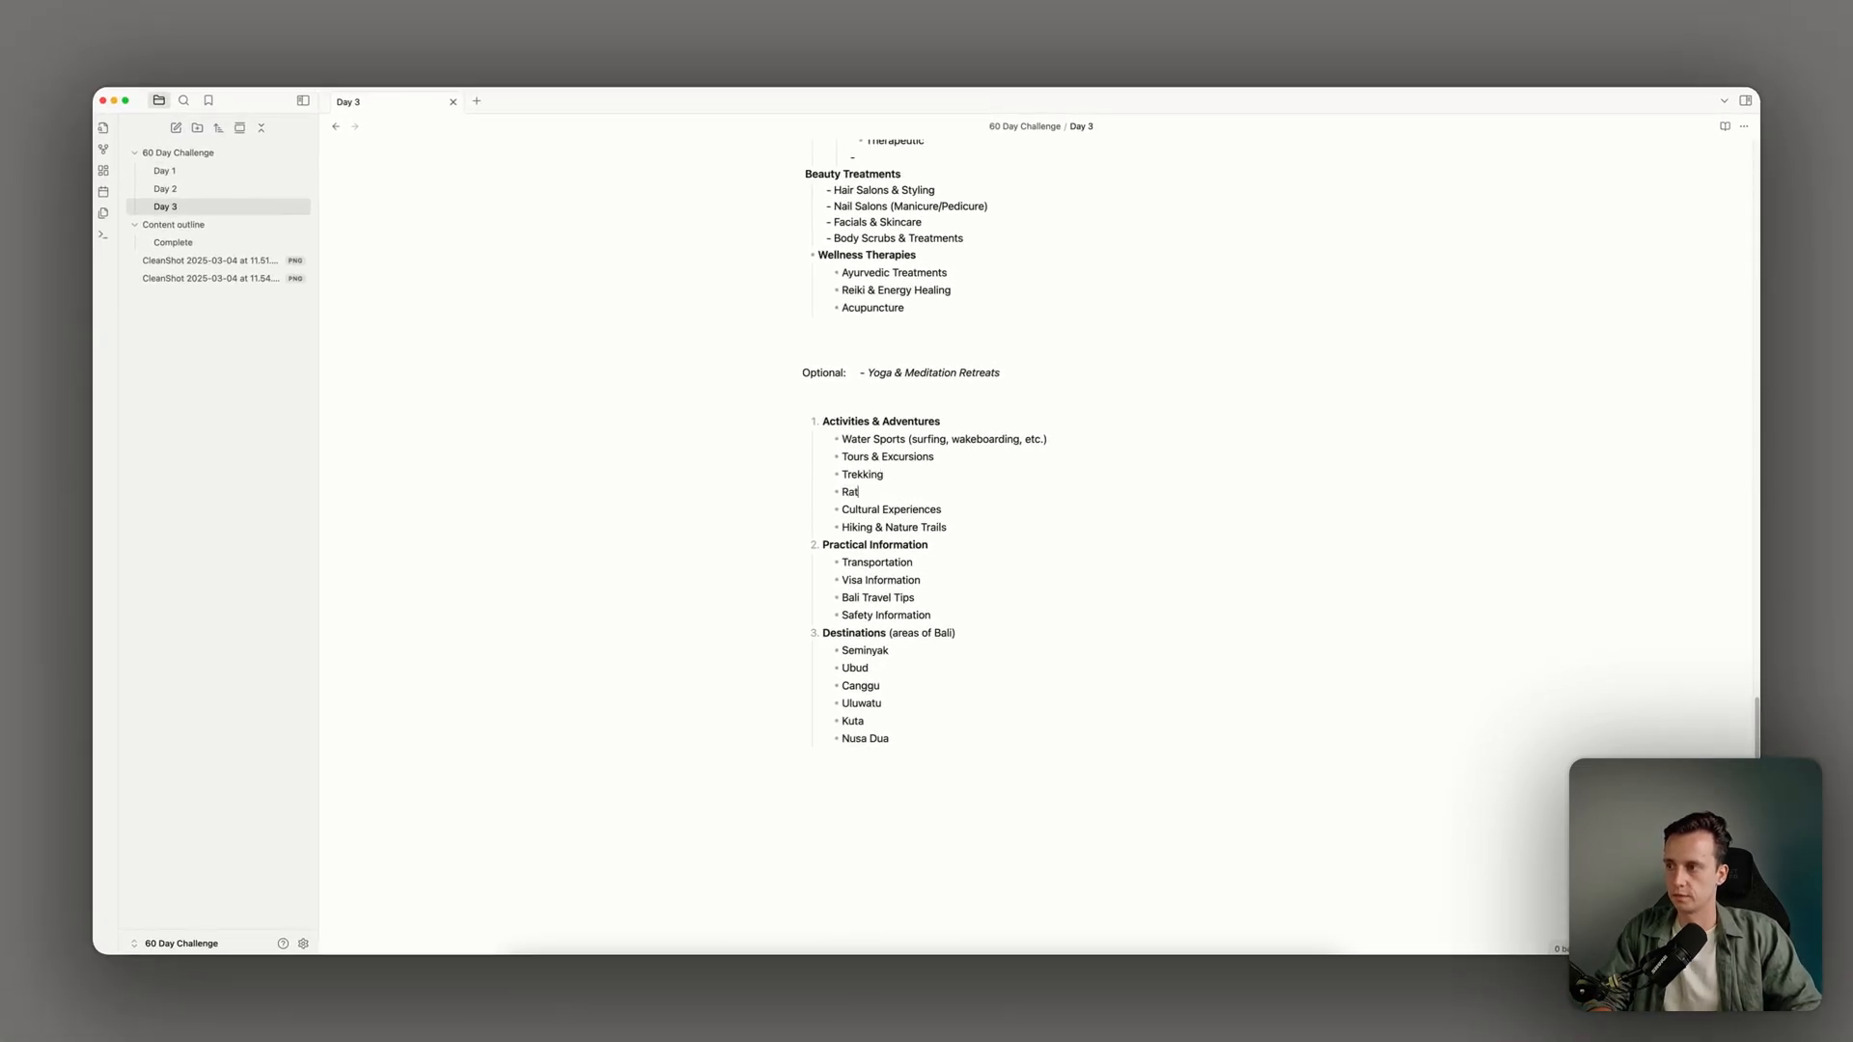
text(ing)
key(Return)
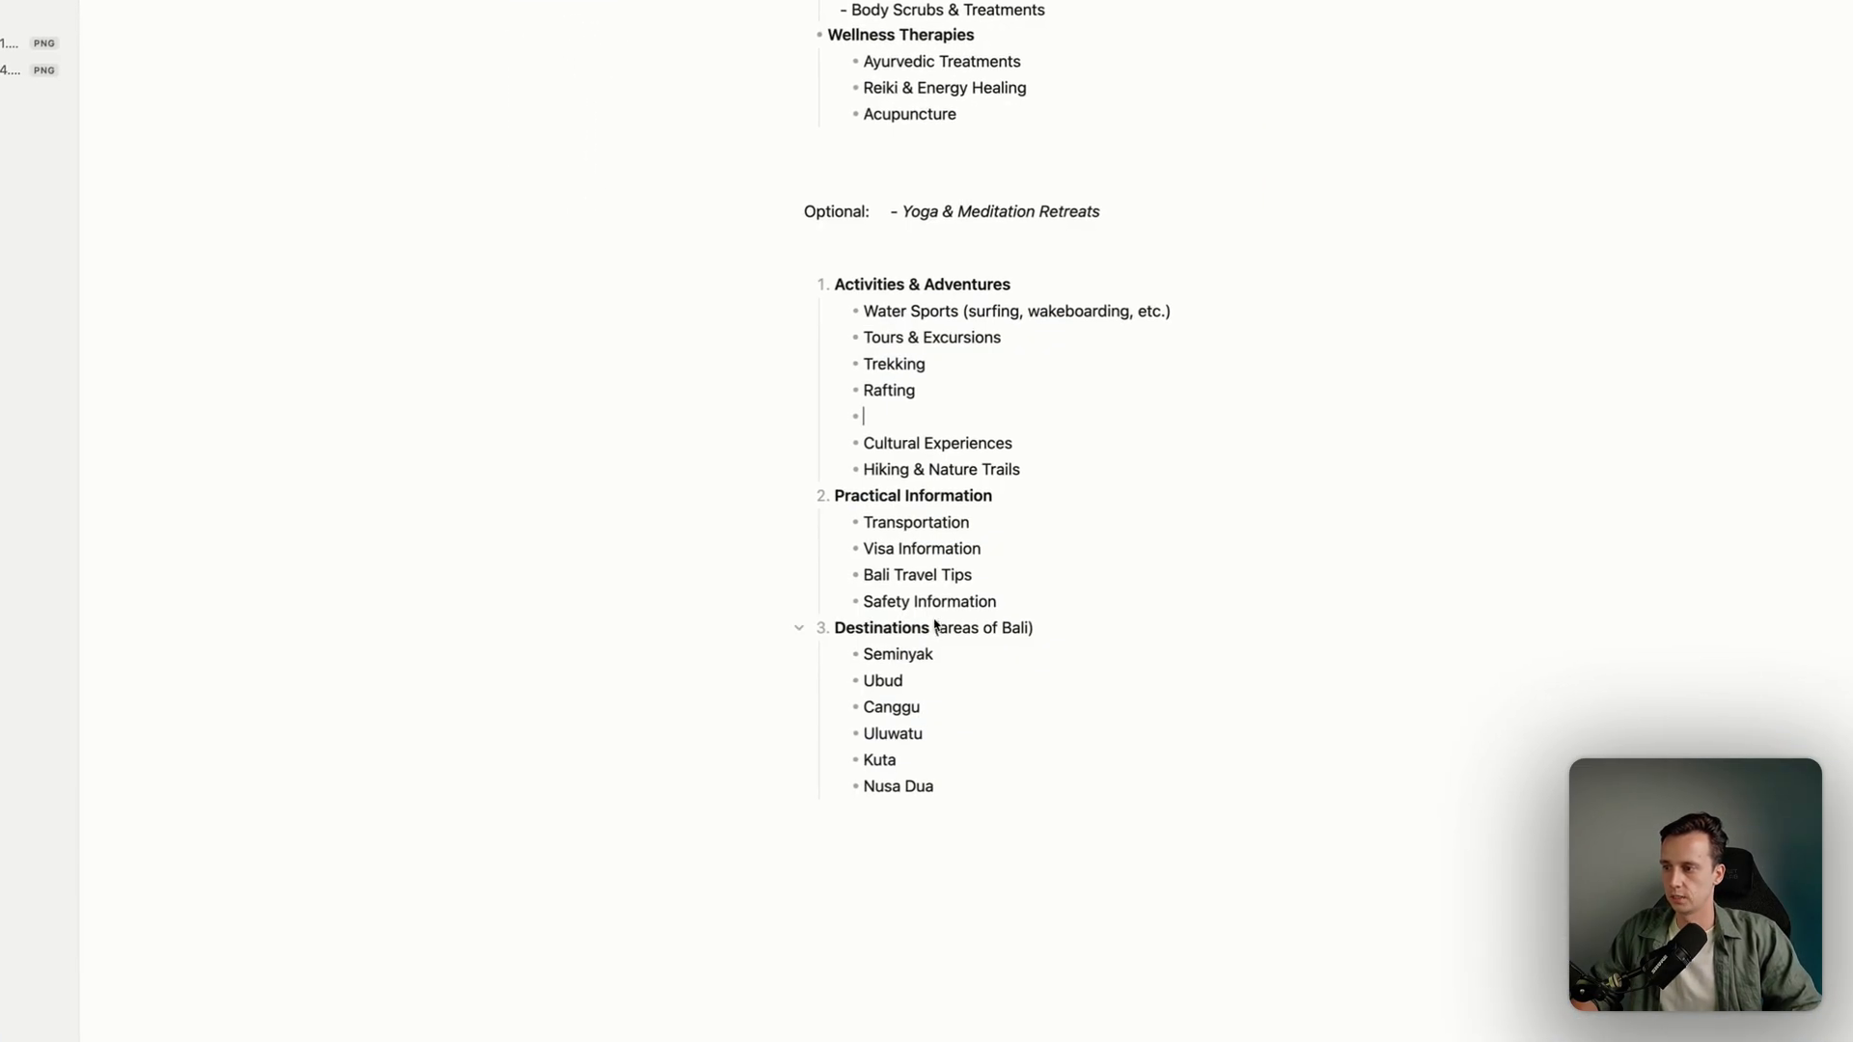
Remove the empty bullet below Rafting and add Cooking class as a sub-item of Cultural Experiences
key(BackSpace)
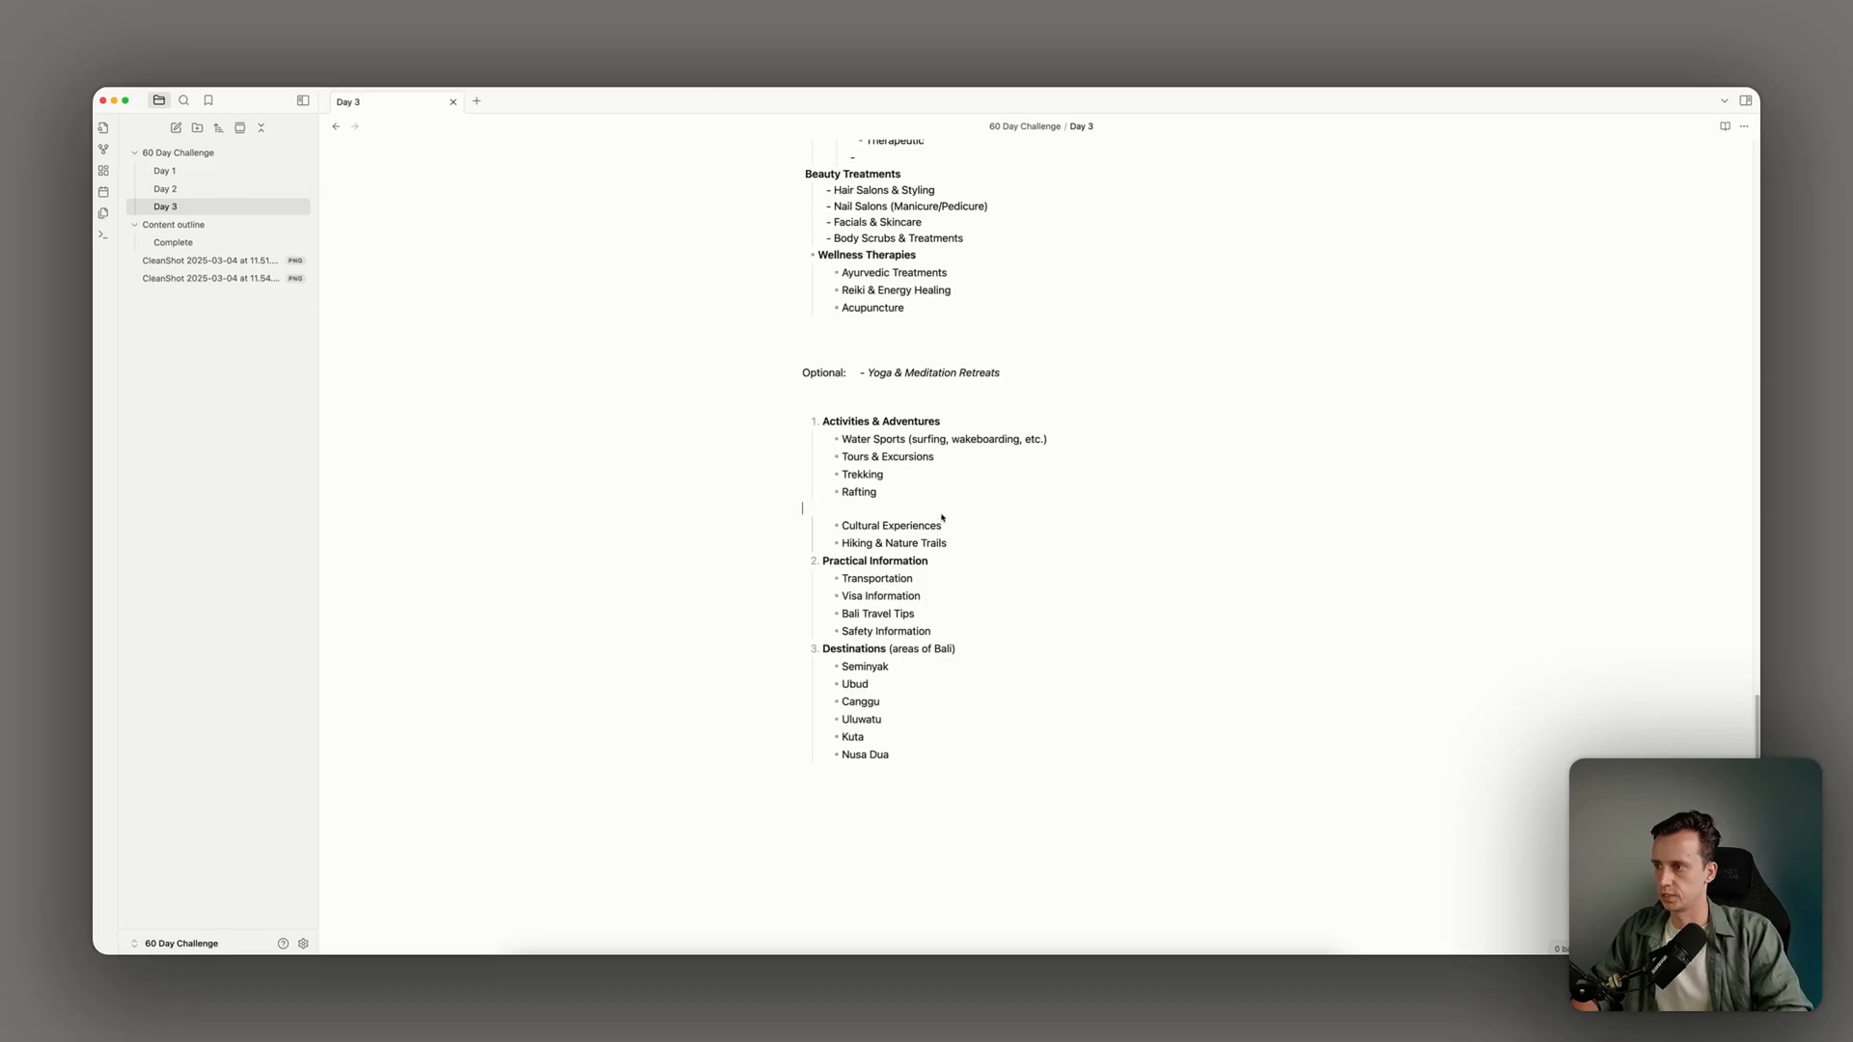
key(Return)
key(Tab)
text(Cooking class)
key(Return)
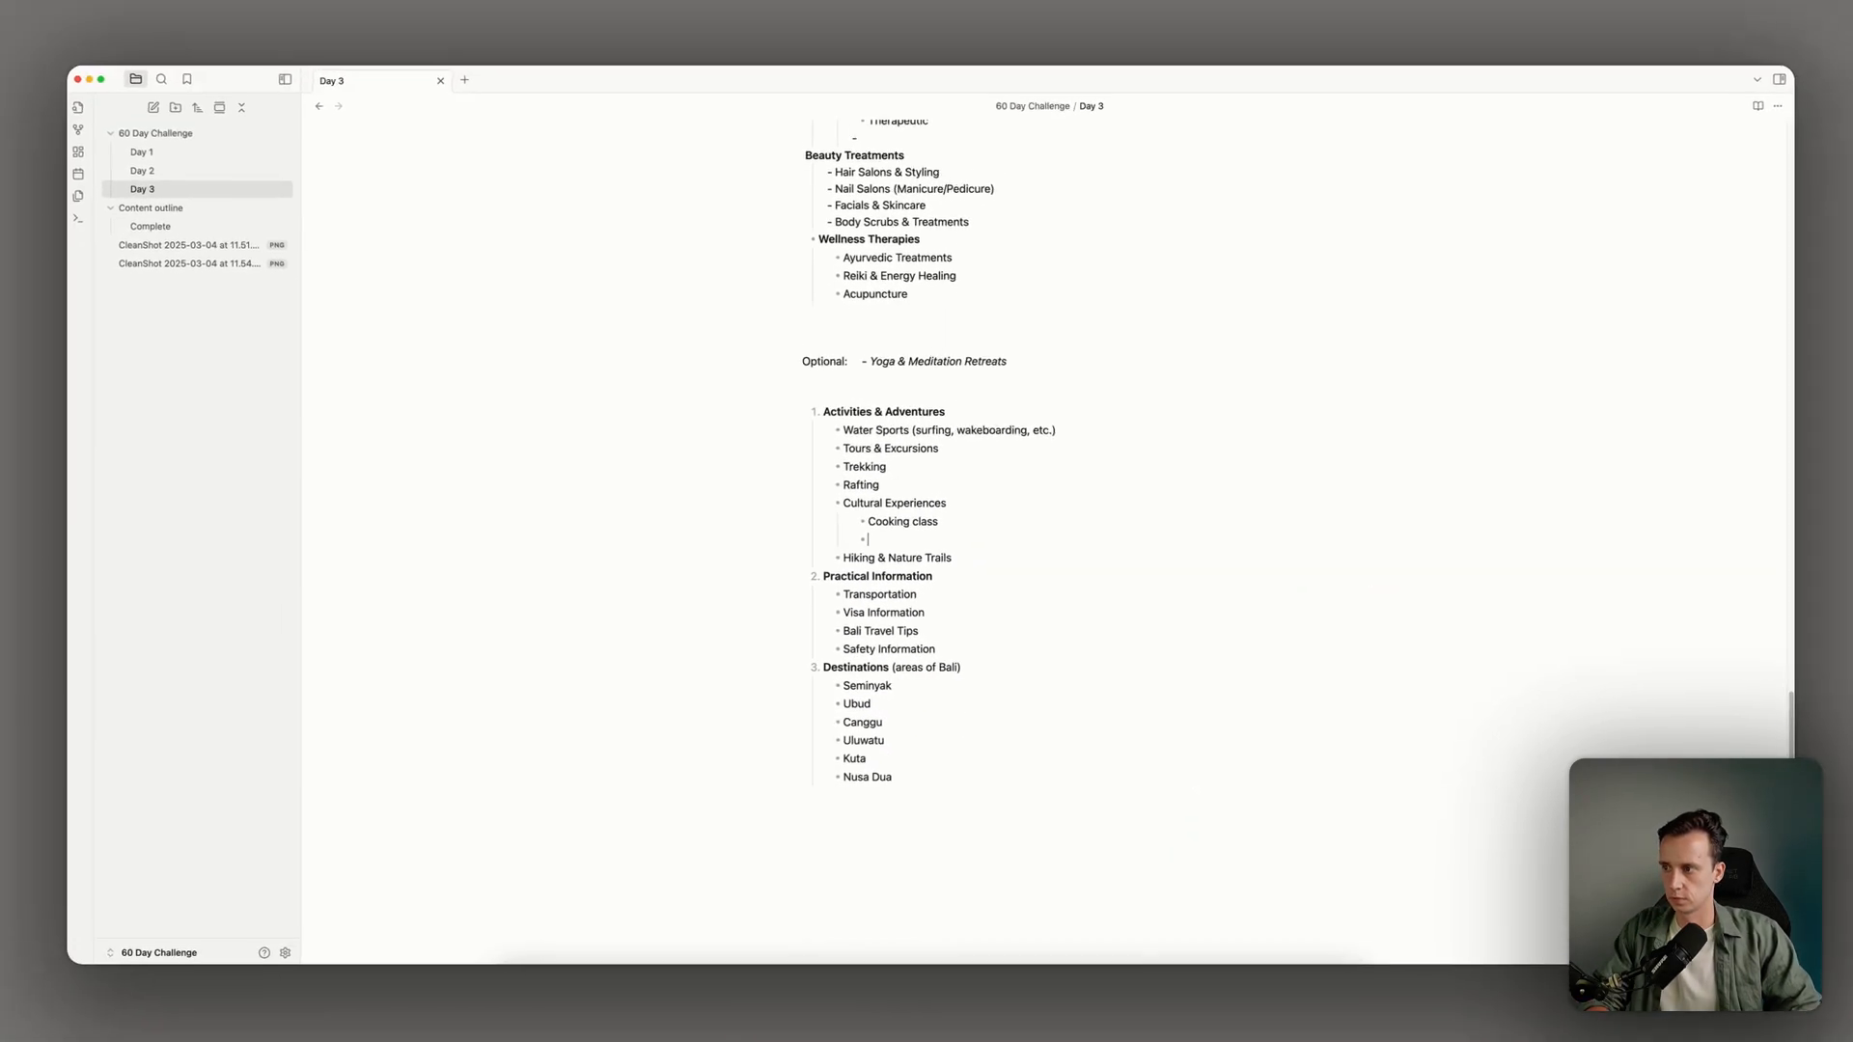
Add Dolphins as a bullet between Trekking and Rafting in the Activities & Adventures list
click(891, 467)
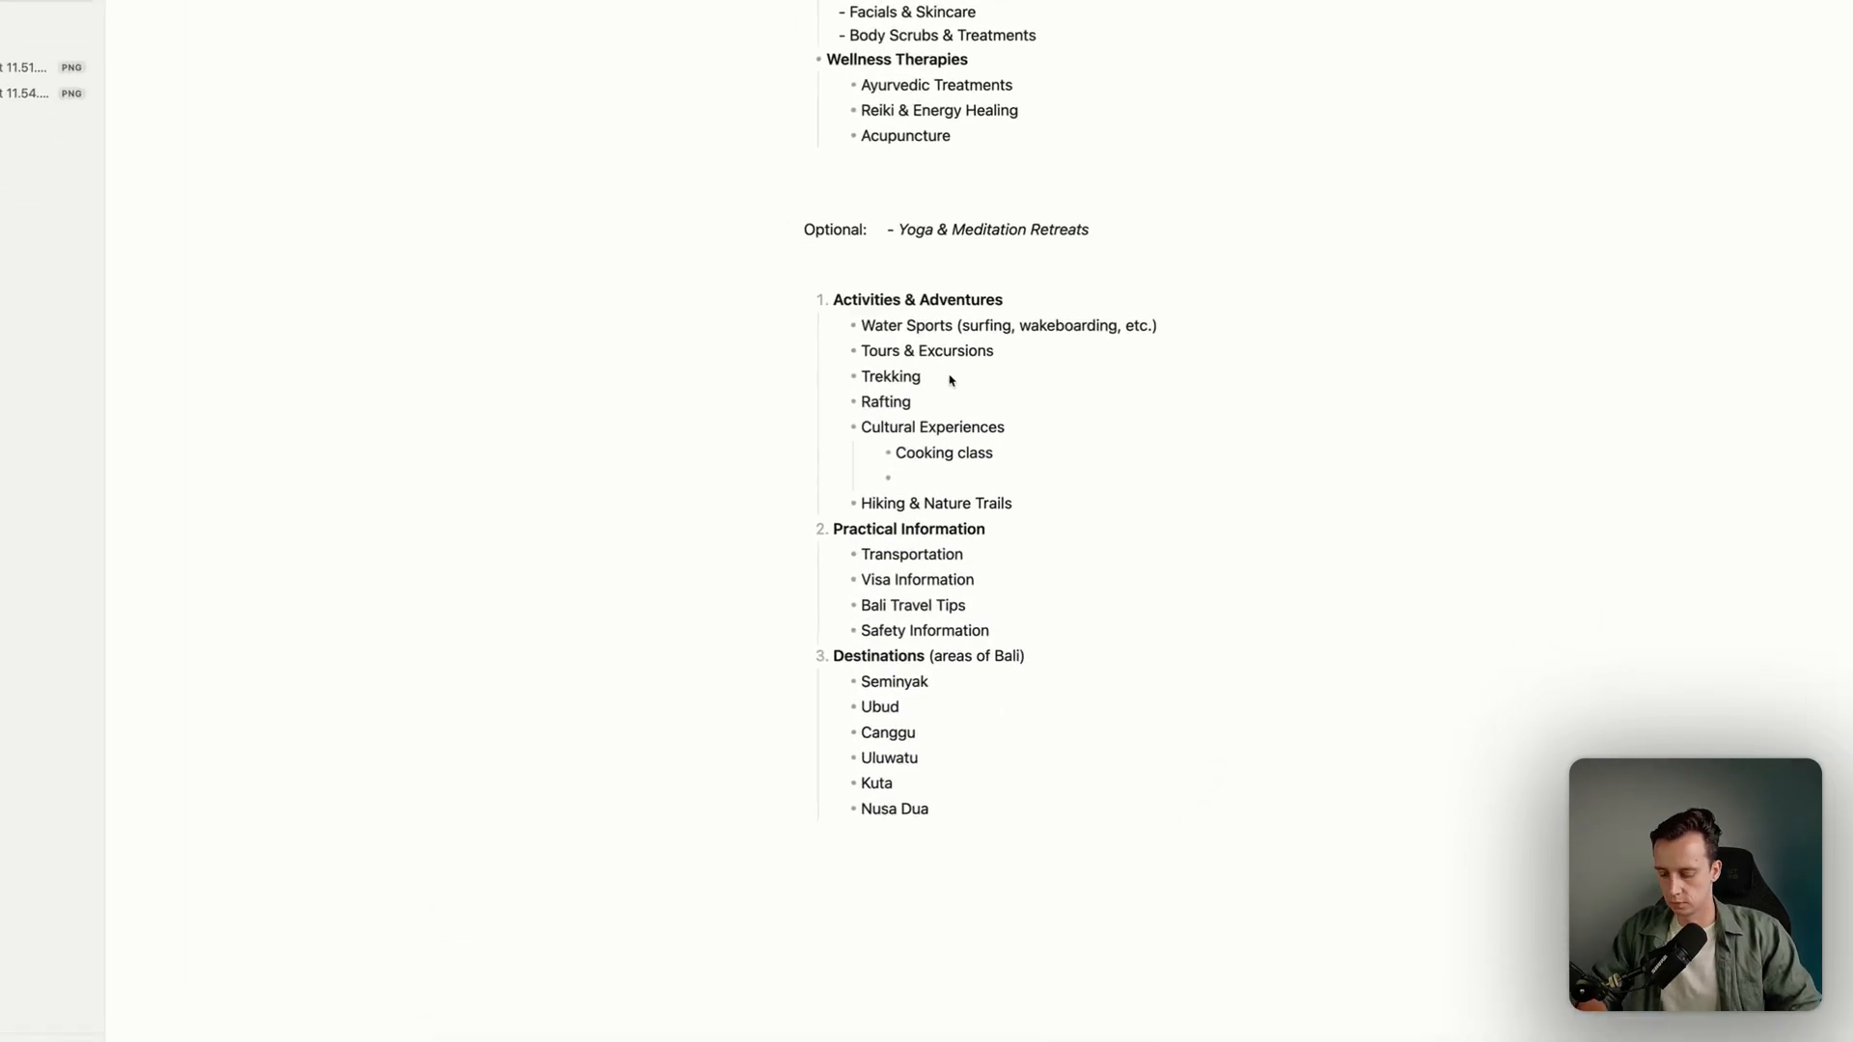
key(Return)
text(Dolh)
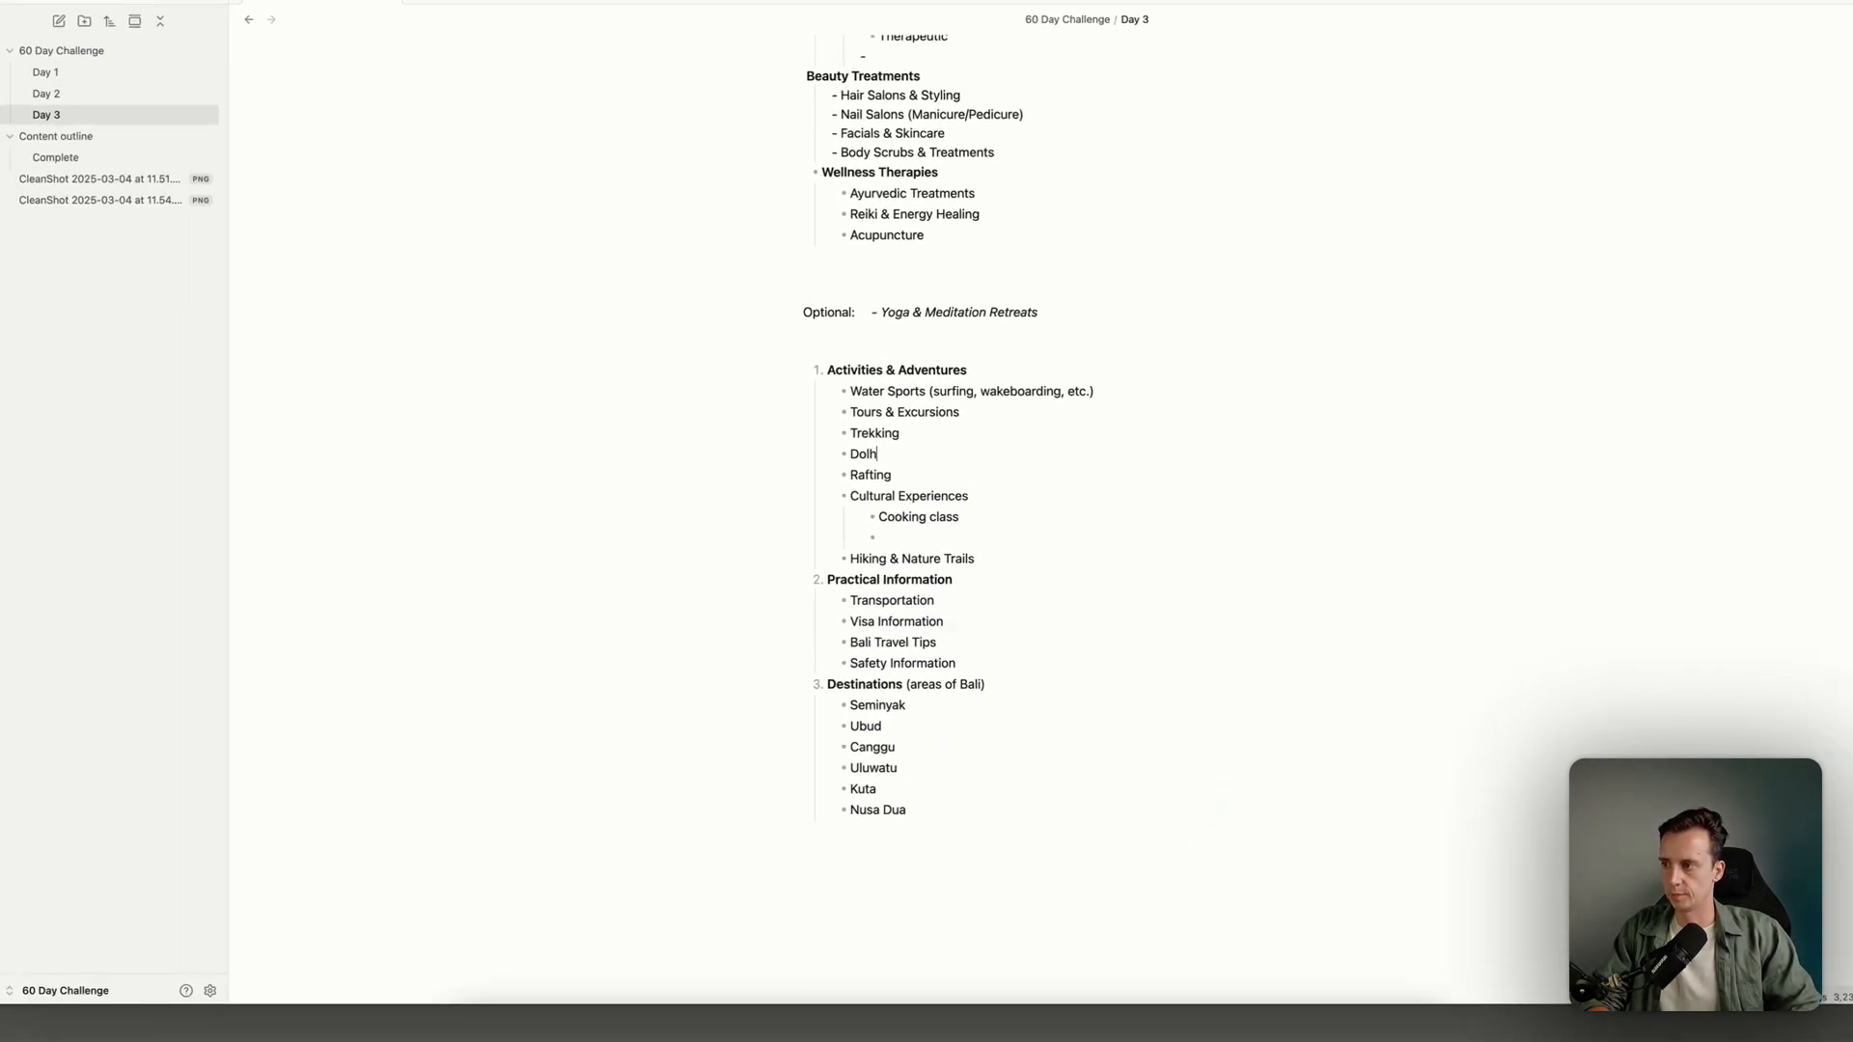
key(BackSpace)
text(phins)
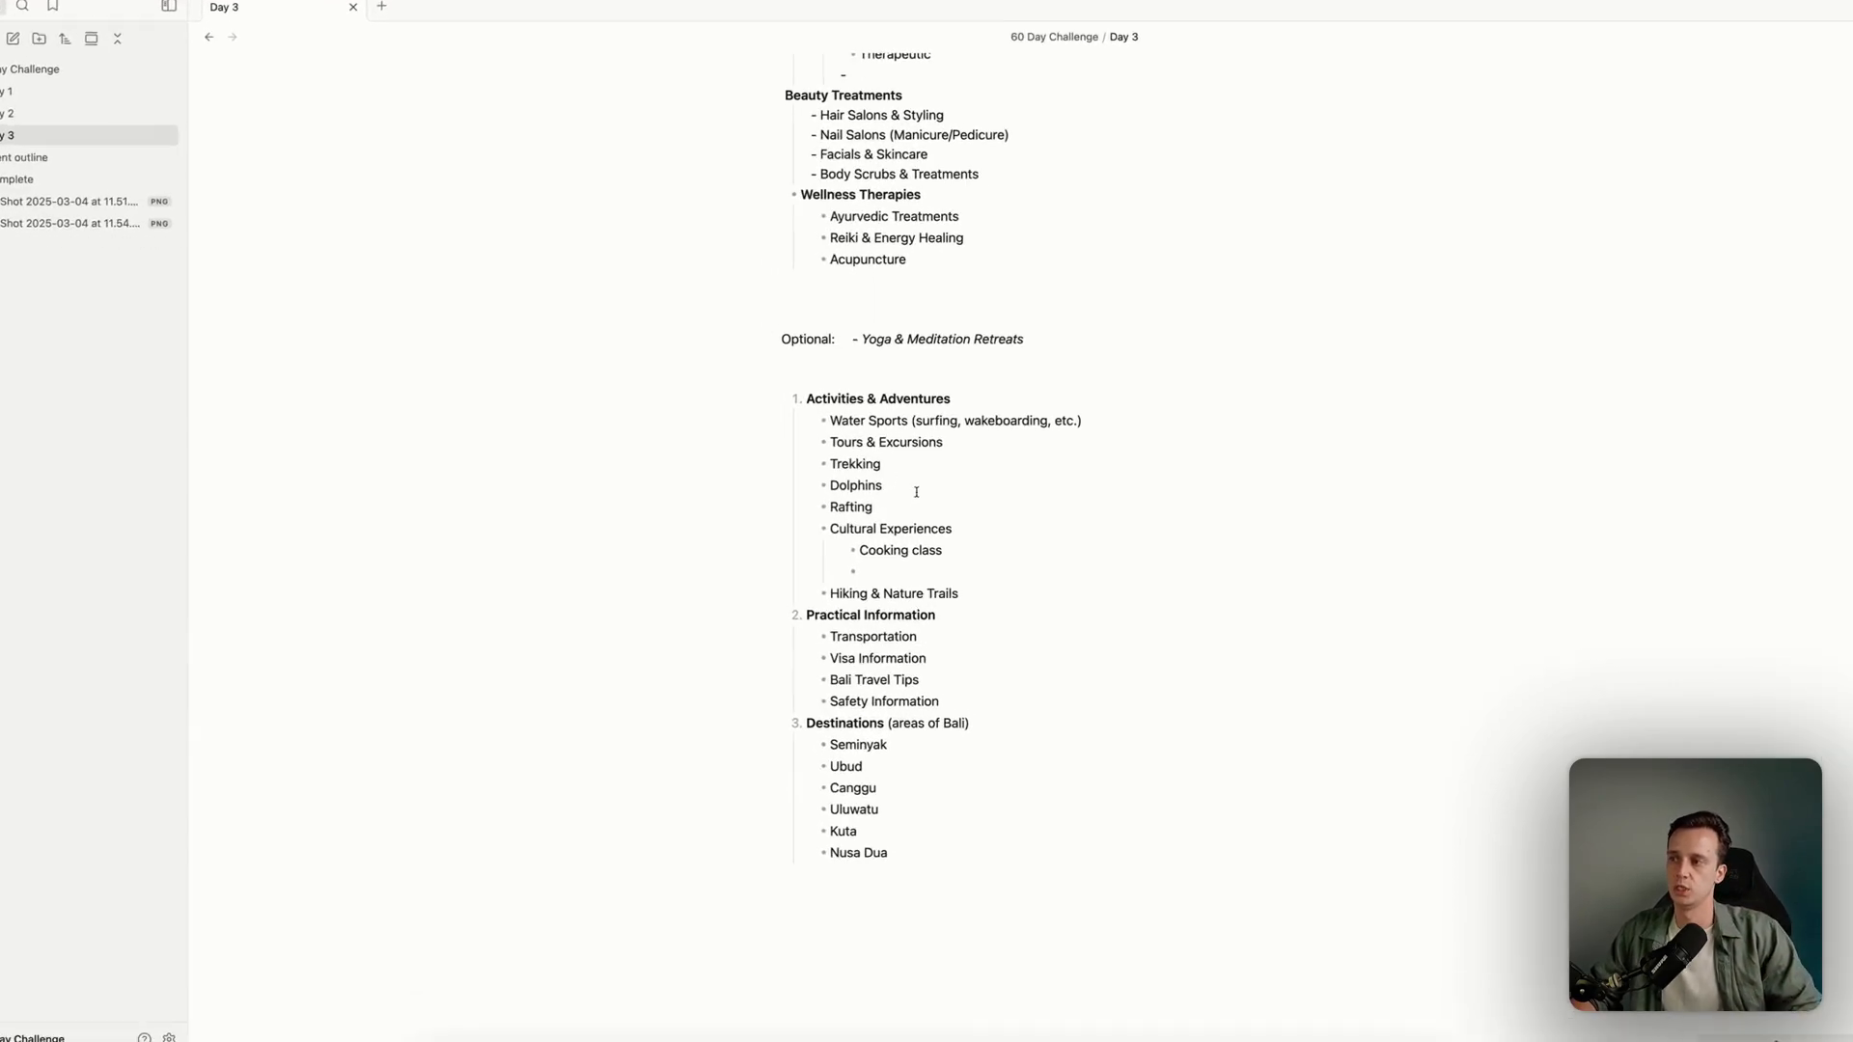
Remove the empty sub-bullet below Cooking class
click(898, 560)
key(BackSpace)
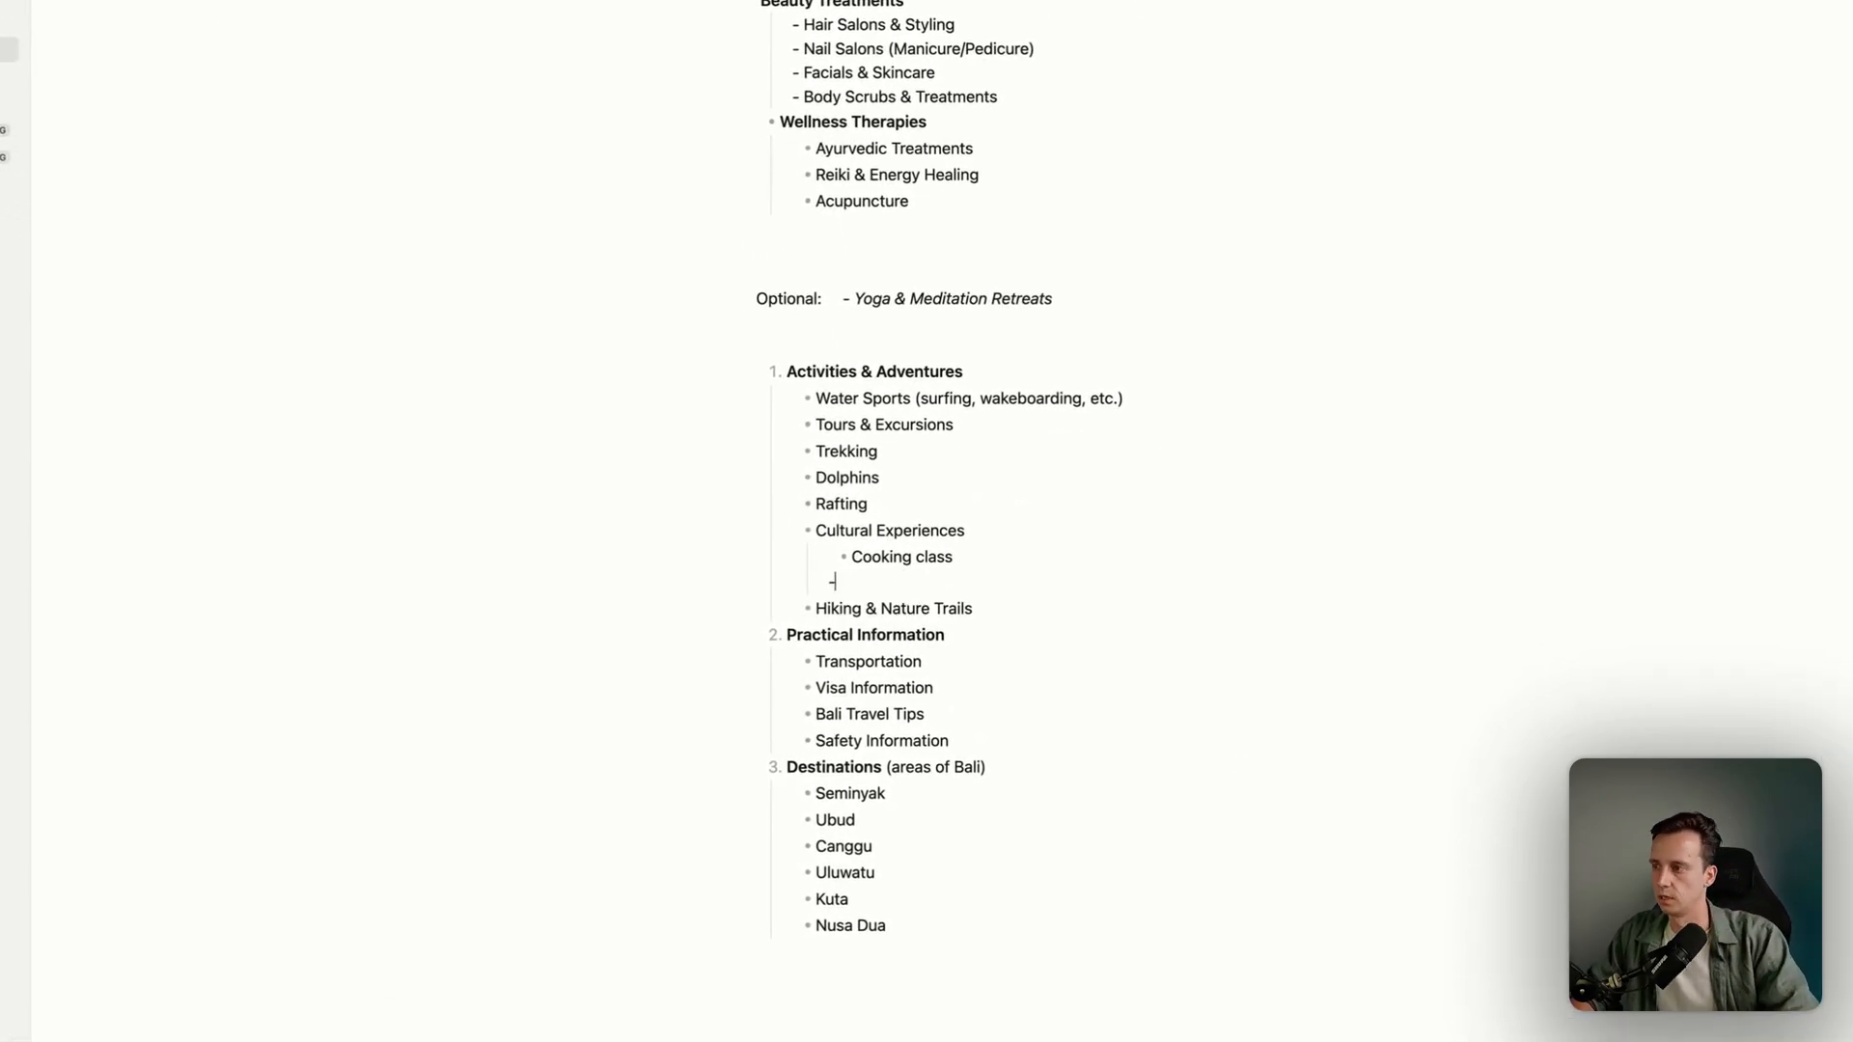
key(BackSpace)
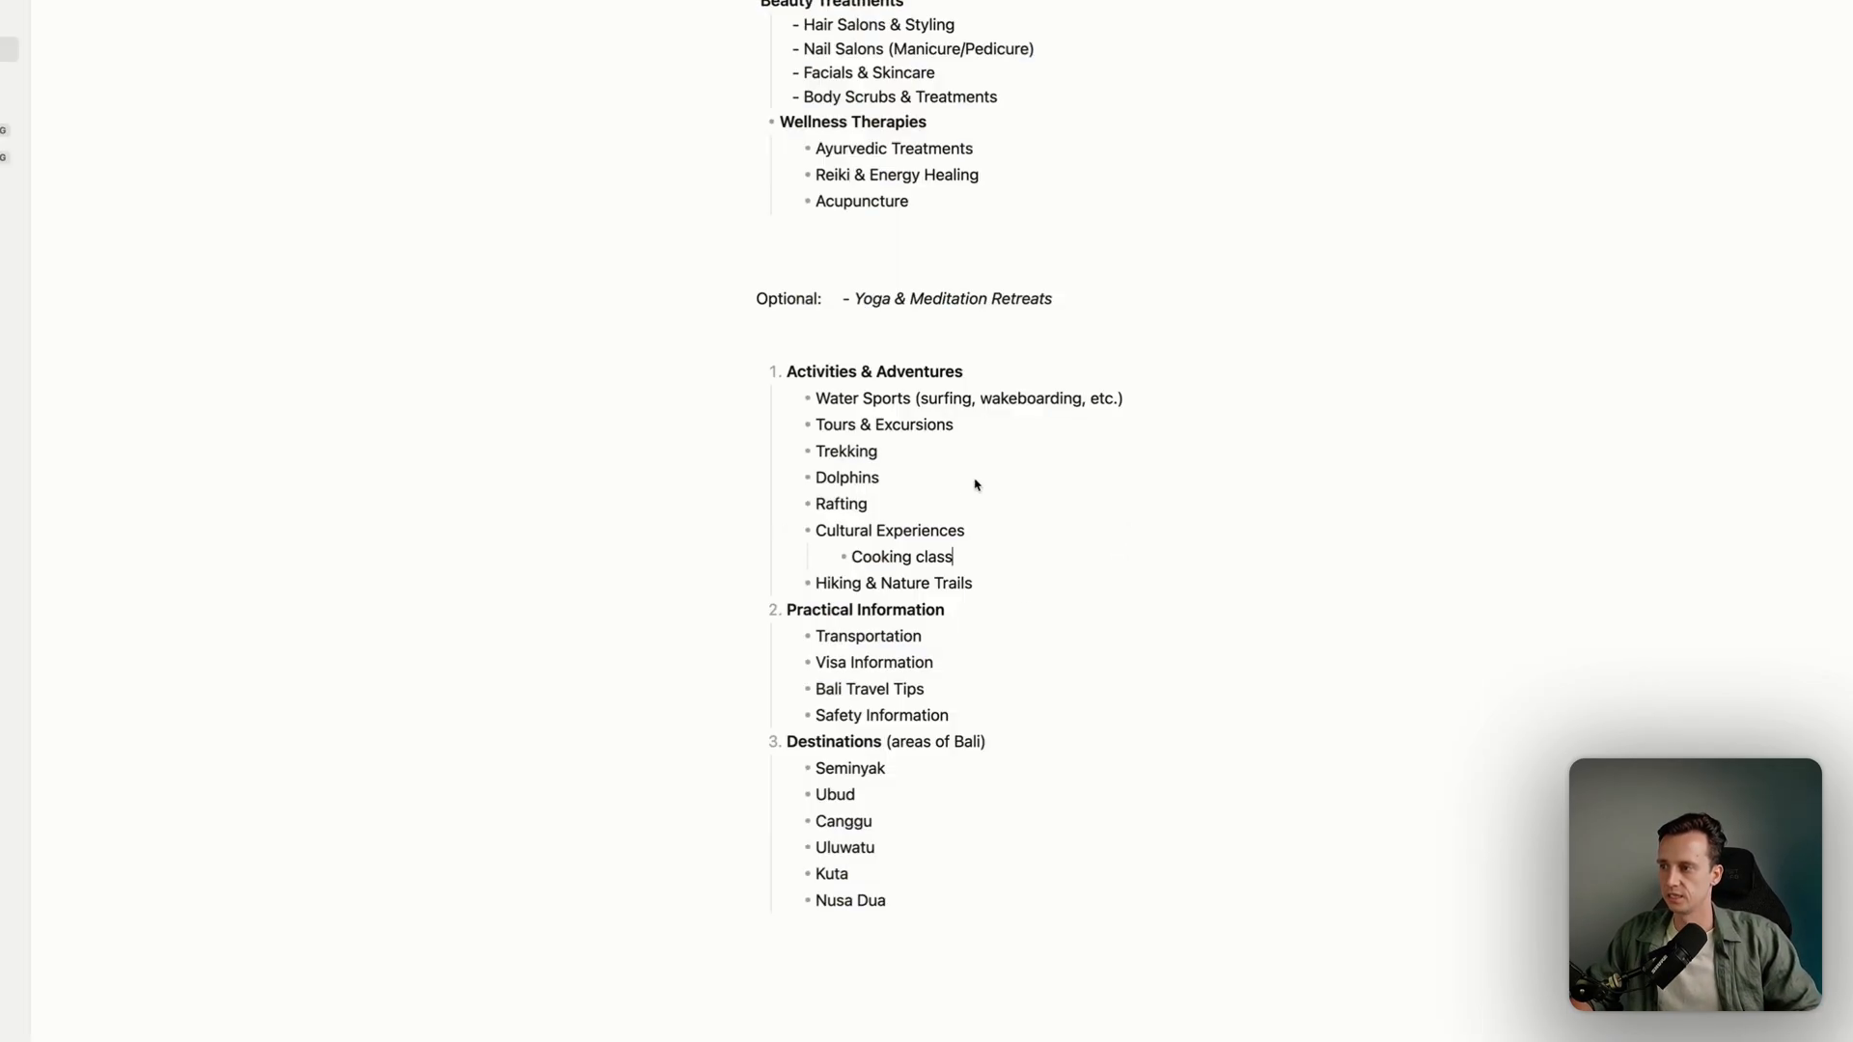
Add Cycling, Snorkel, Diving, ATV and Dirtbike as bullets between Rafting and Cultural Experiences
click(965, 503)
key(Return)
text(C)
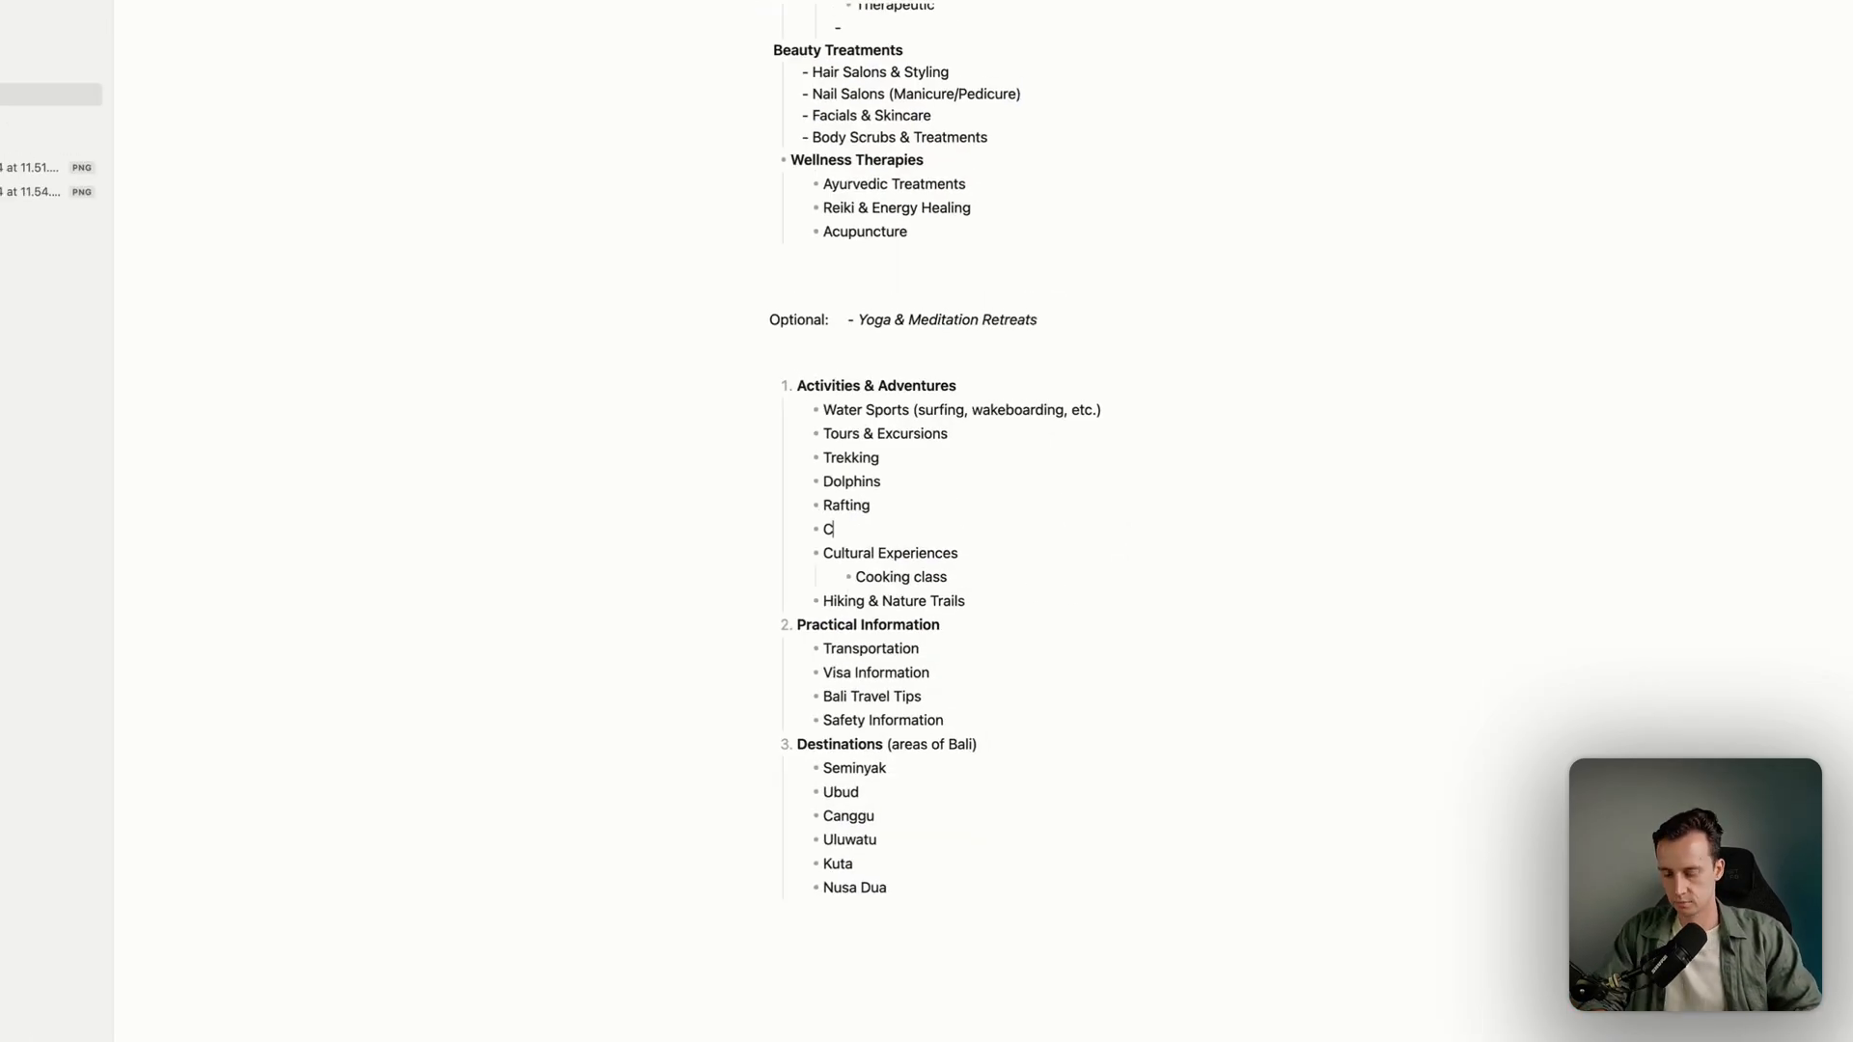
text(ul)
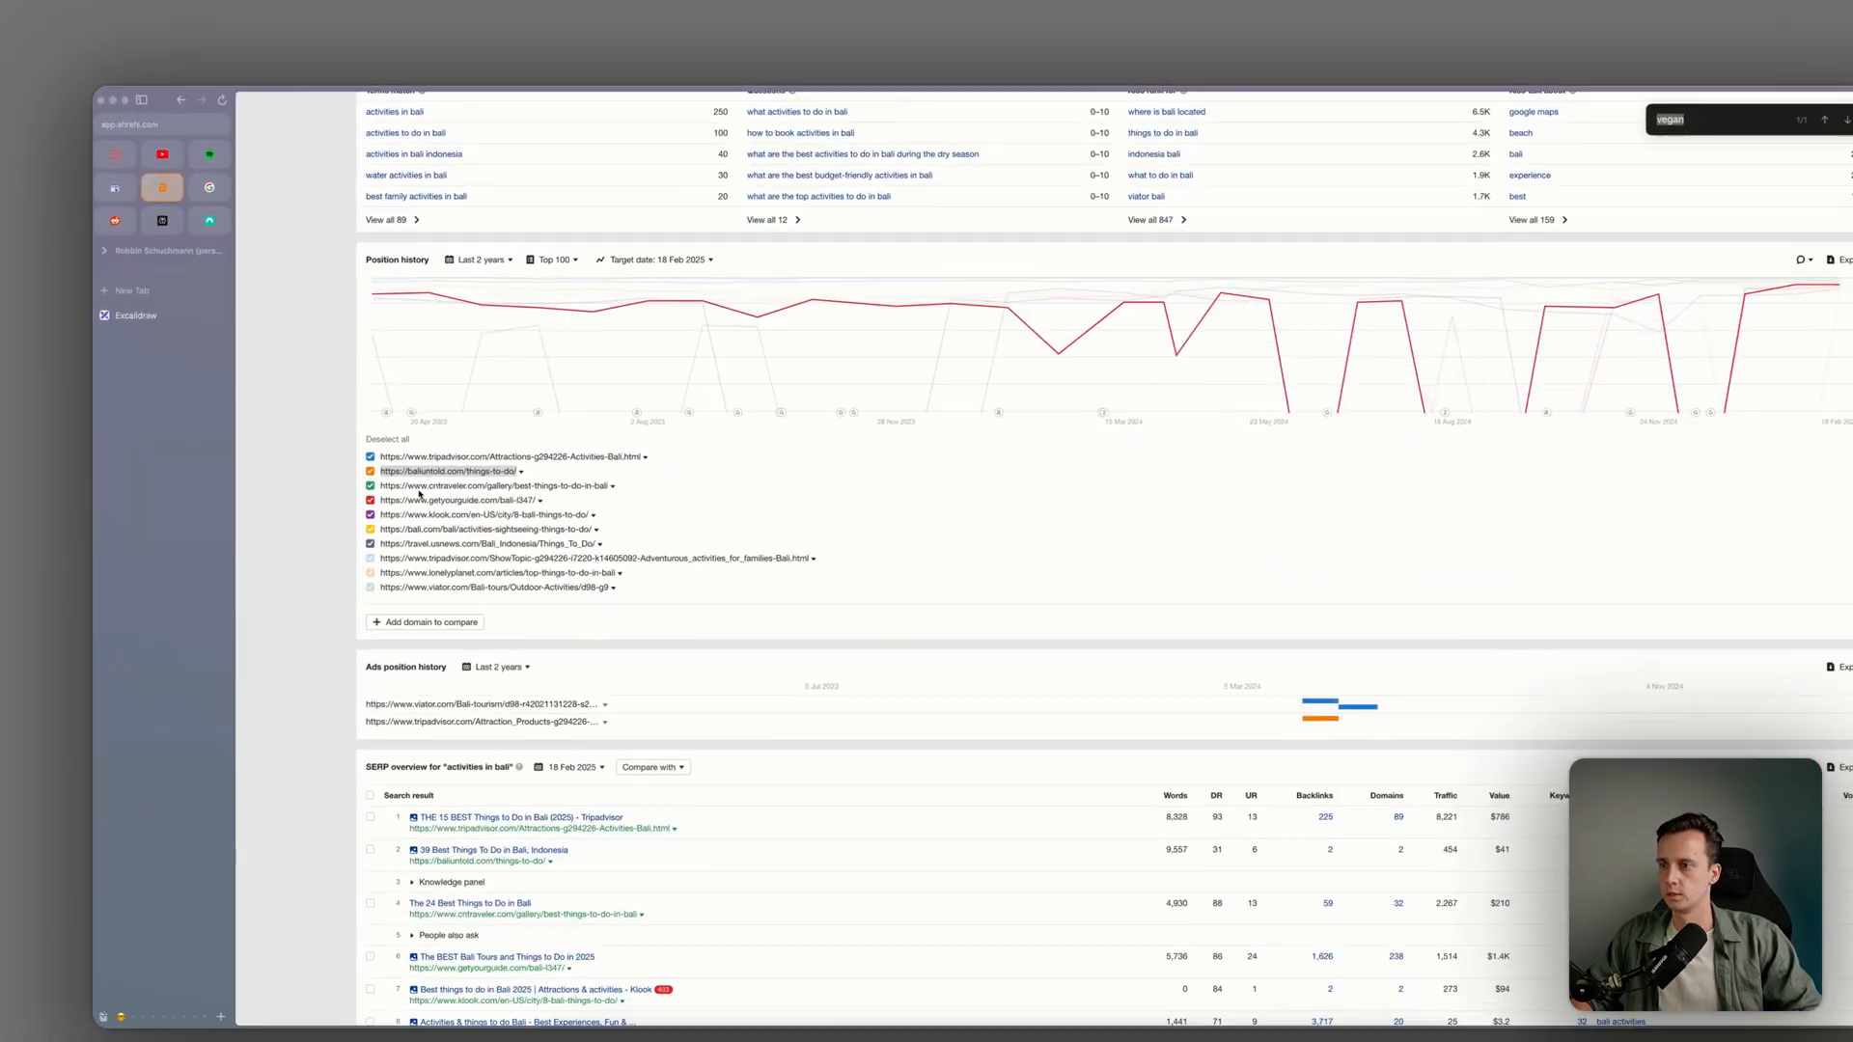
Open the cntraveler.com best-things-to-do article from the Ahrefs ranking pages, skim its activities and close it
right_click(415, 457)
click(436, 465)
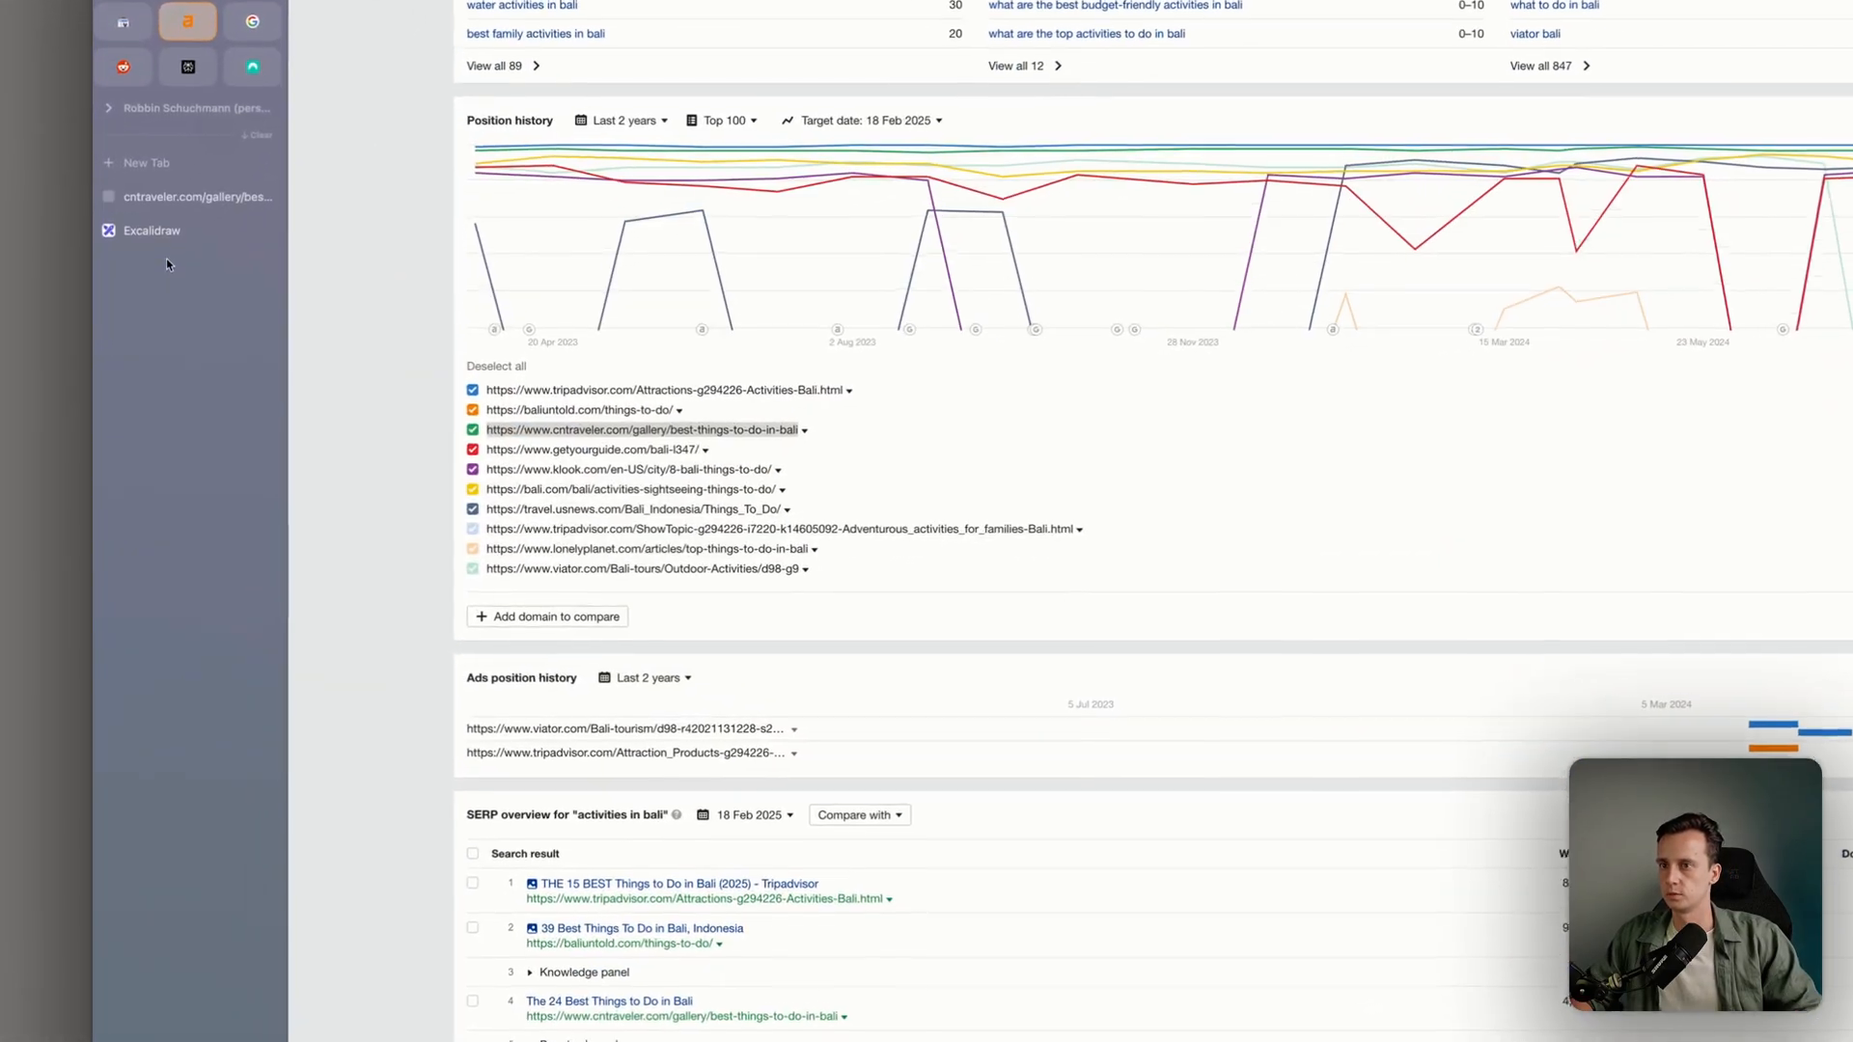
click(148, 300)
scroll(1119, 719, down, 20)
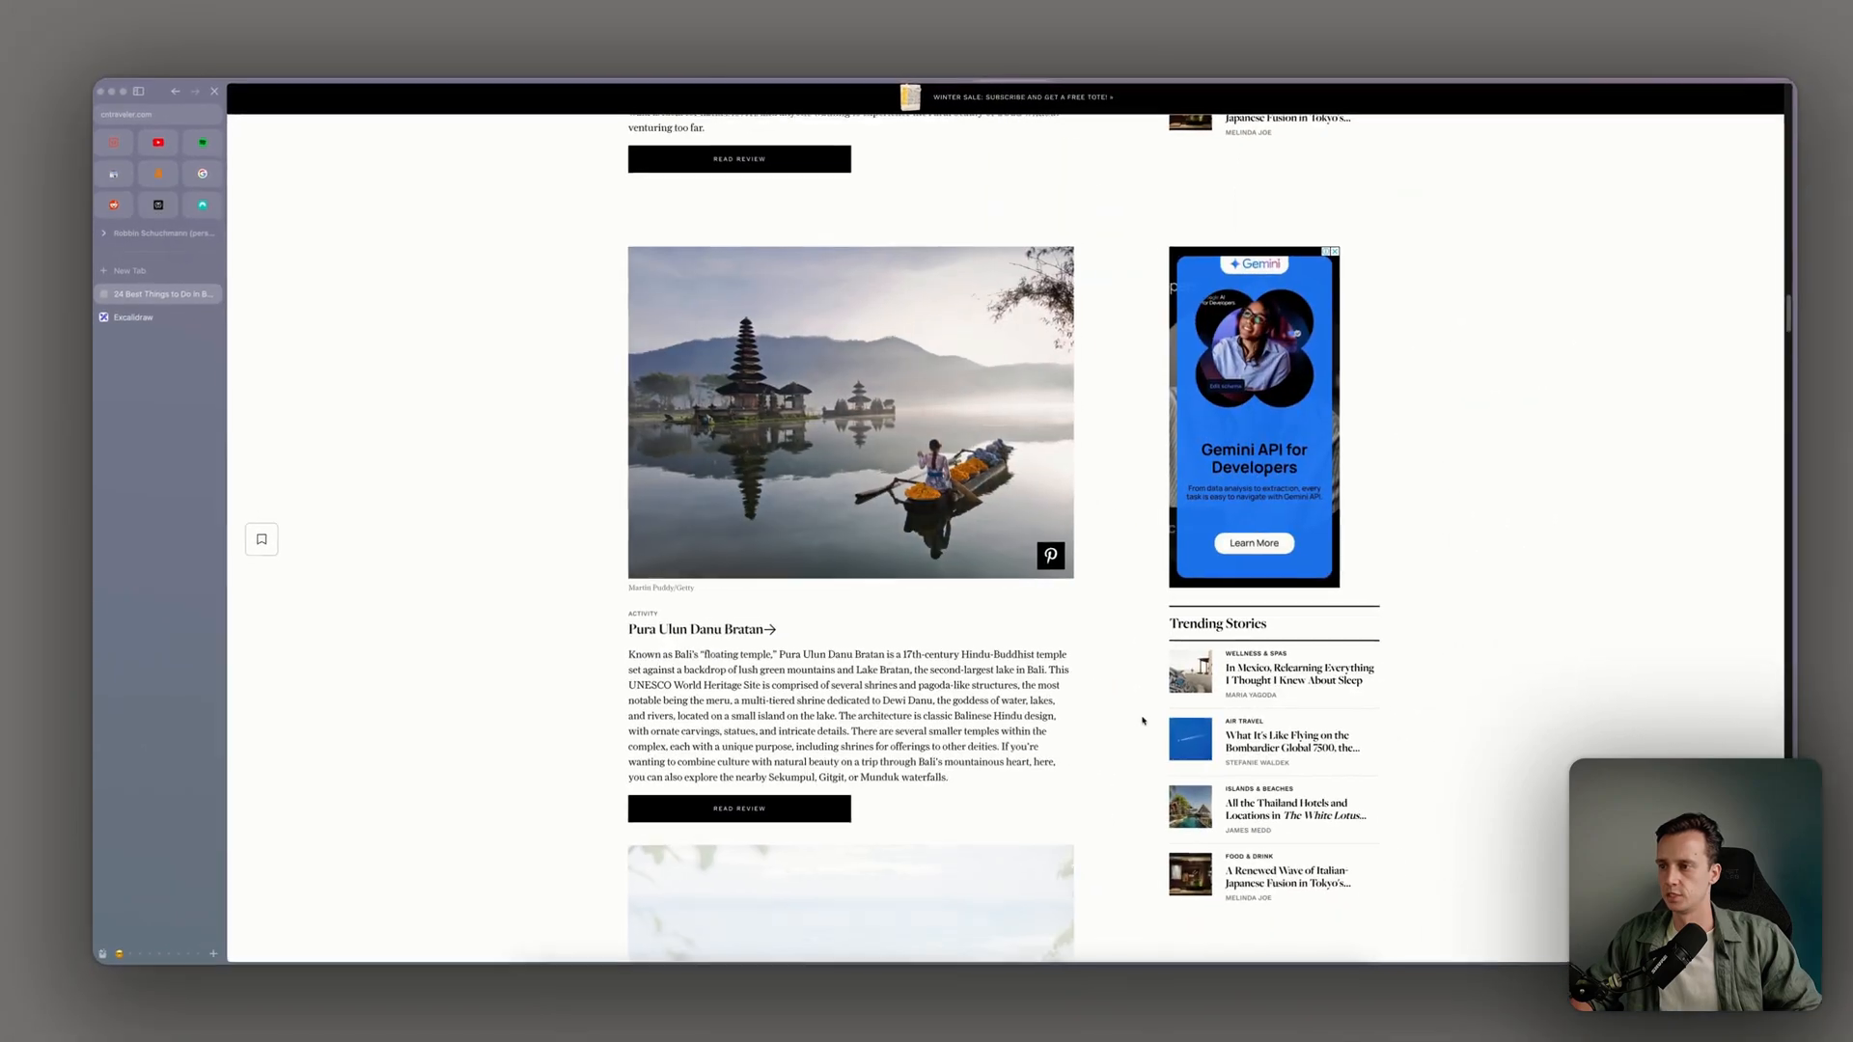
scroll(1115, 716, down, 20)
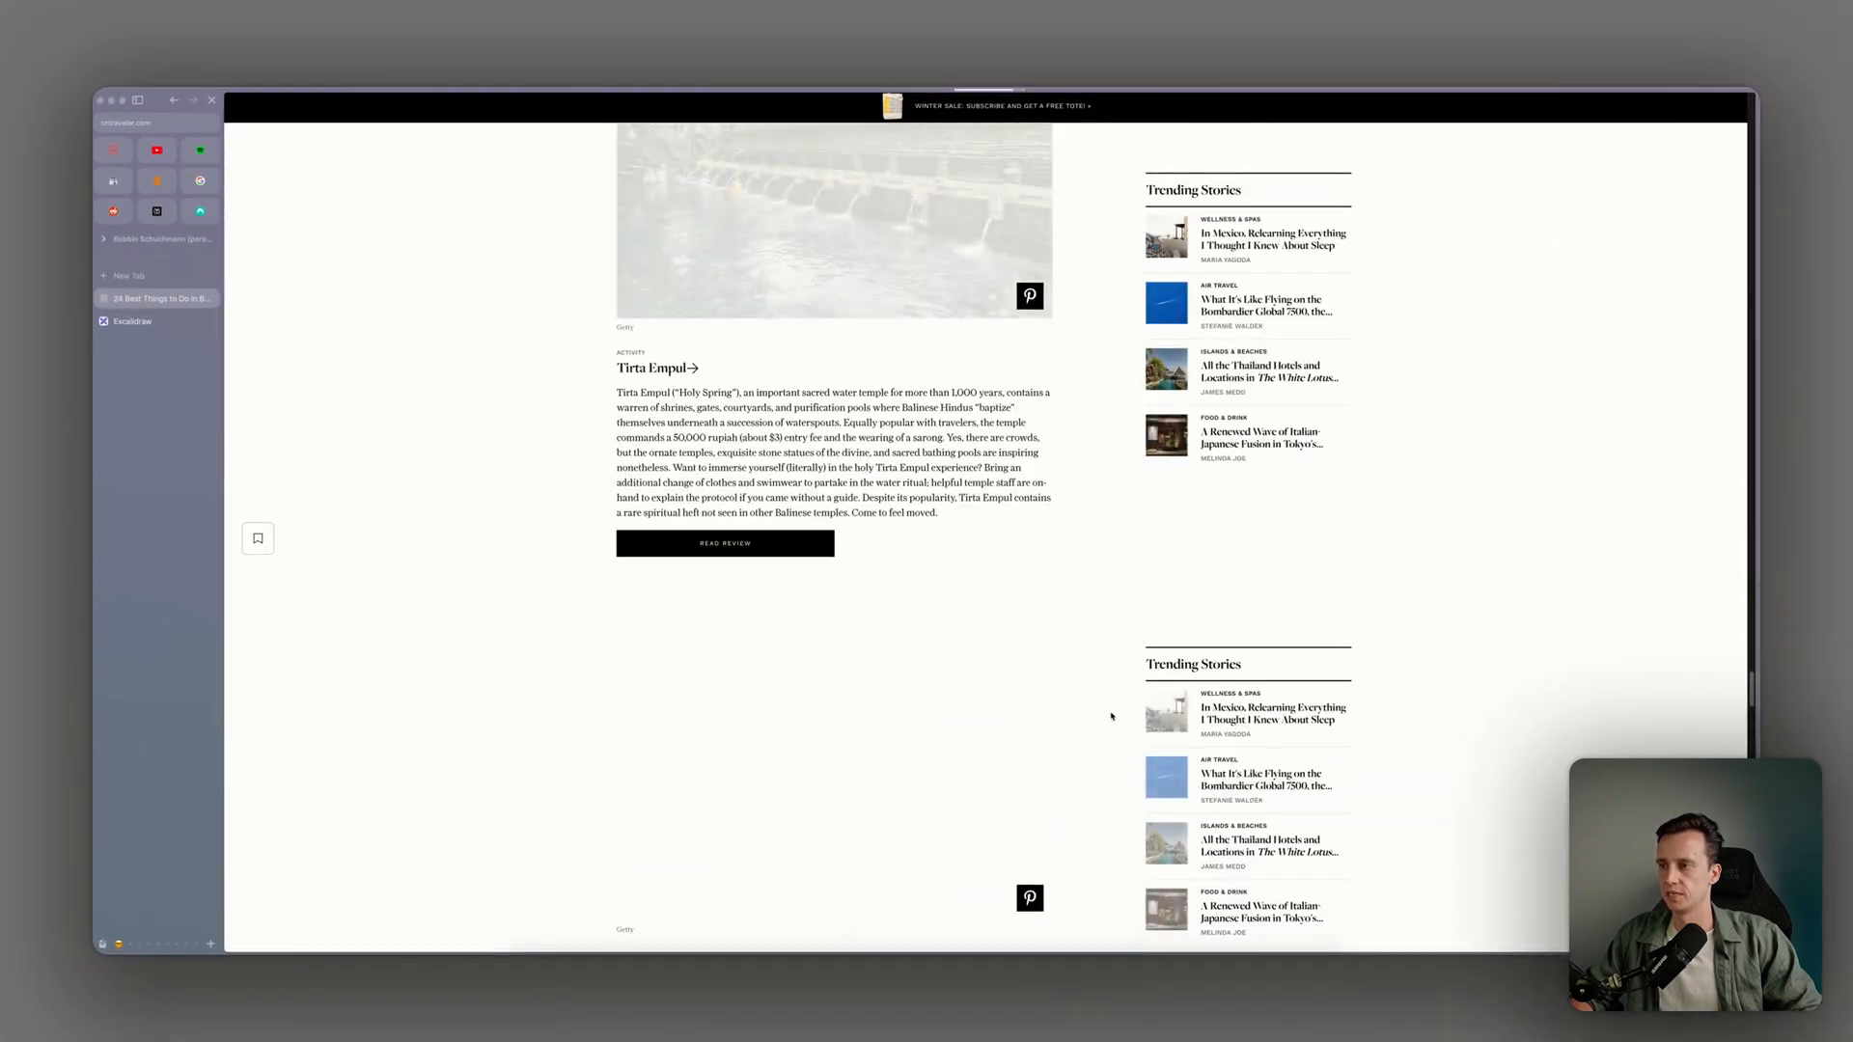
key(super+w)
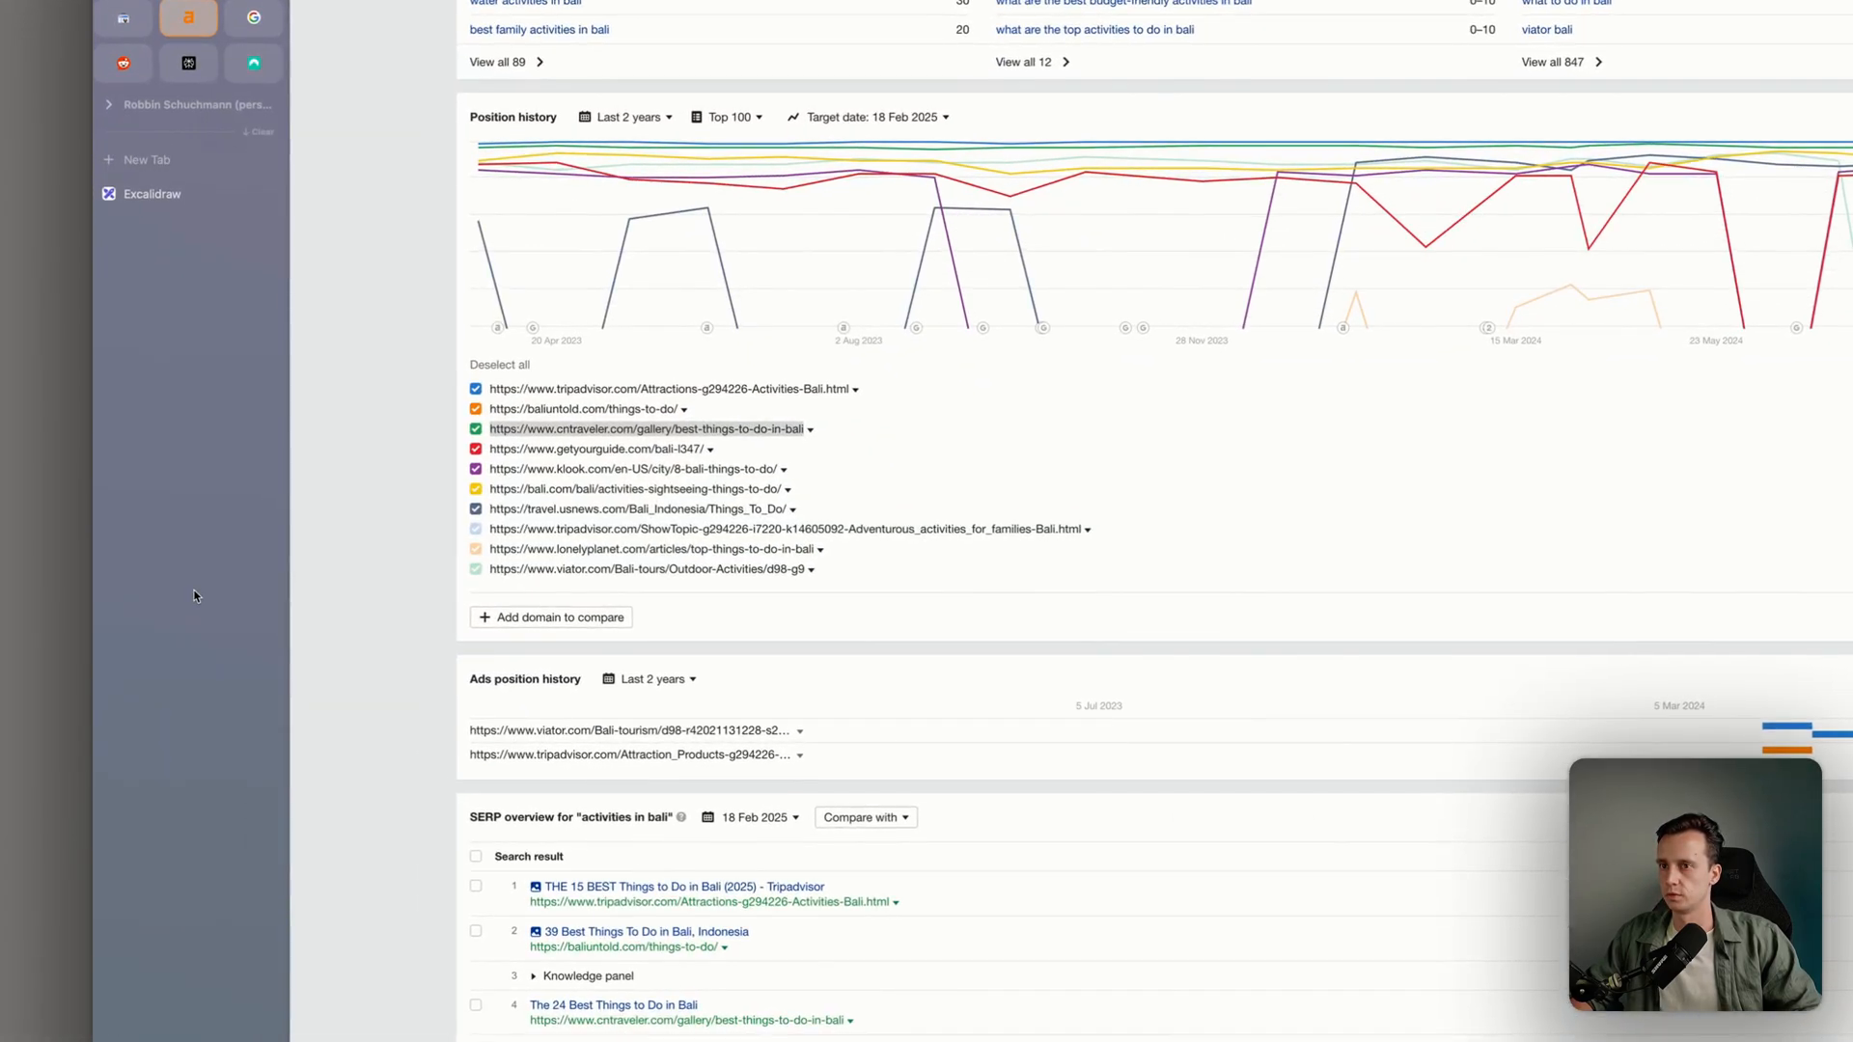
Review the Obsidian note's category outline, including Practical Information and Destinations, and compare it with the site structure diagram in Excalidraw
key(super+Tab)
scroll(1222, 722, down, 1)
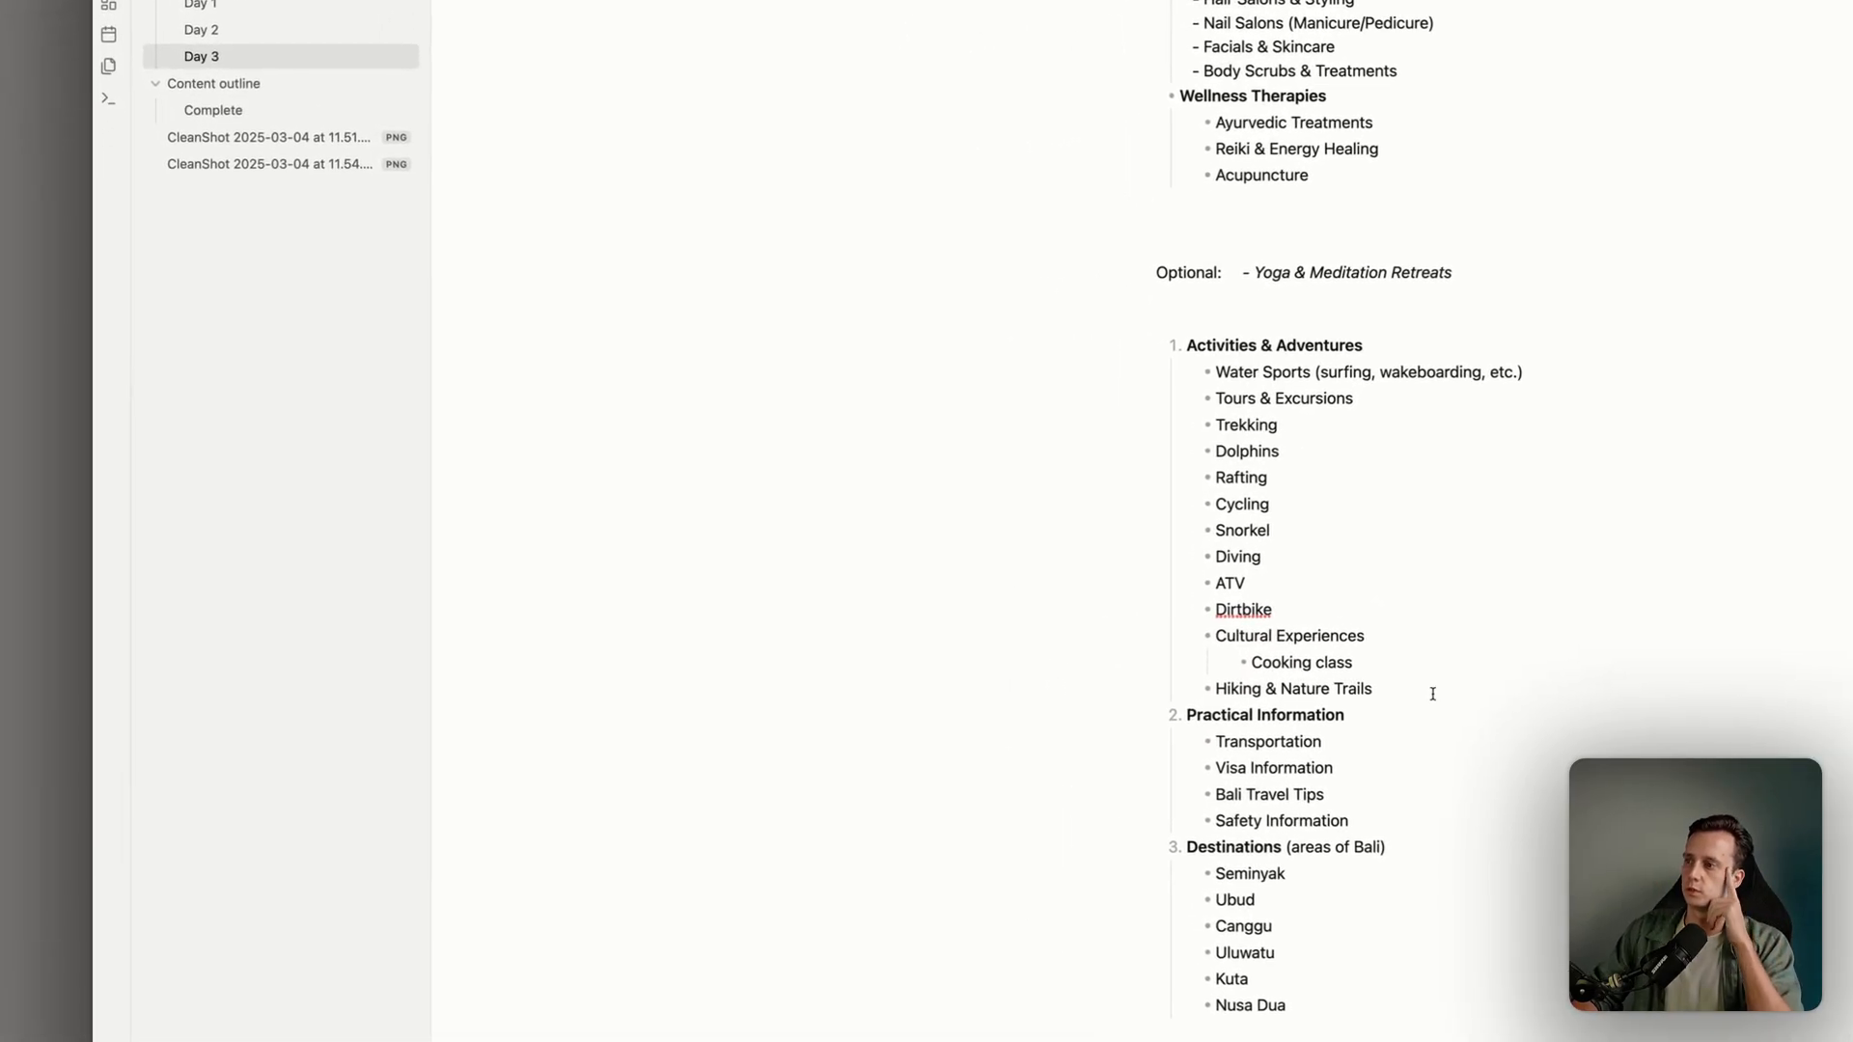
scroll(1221, 652, down, 3)
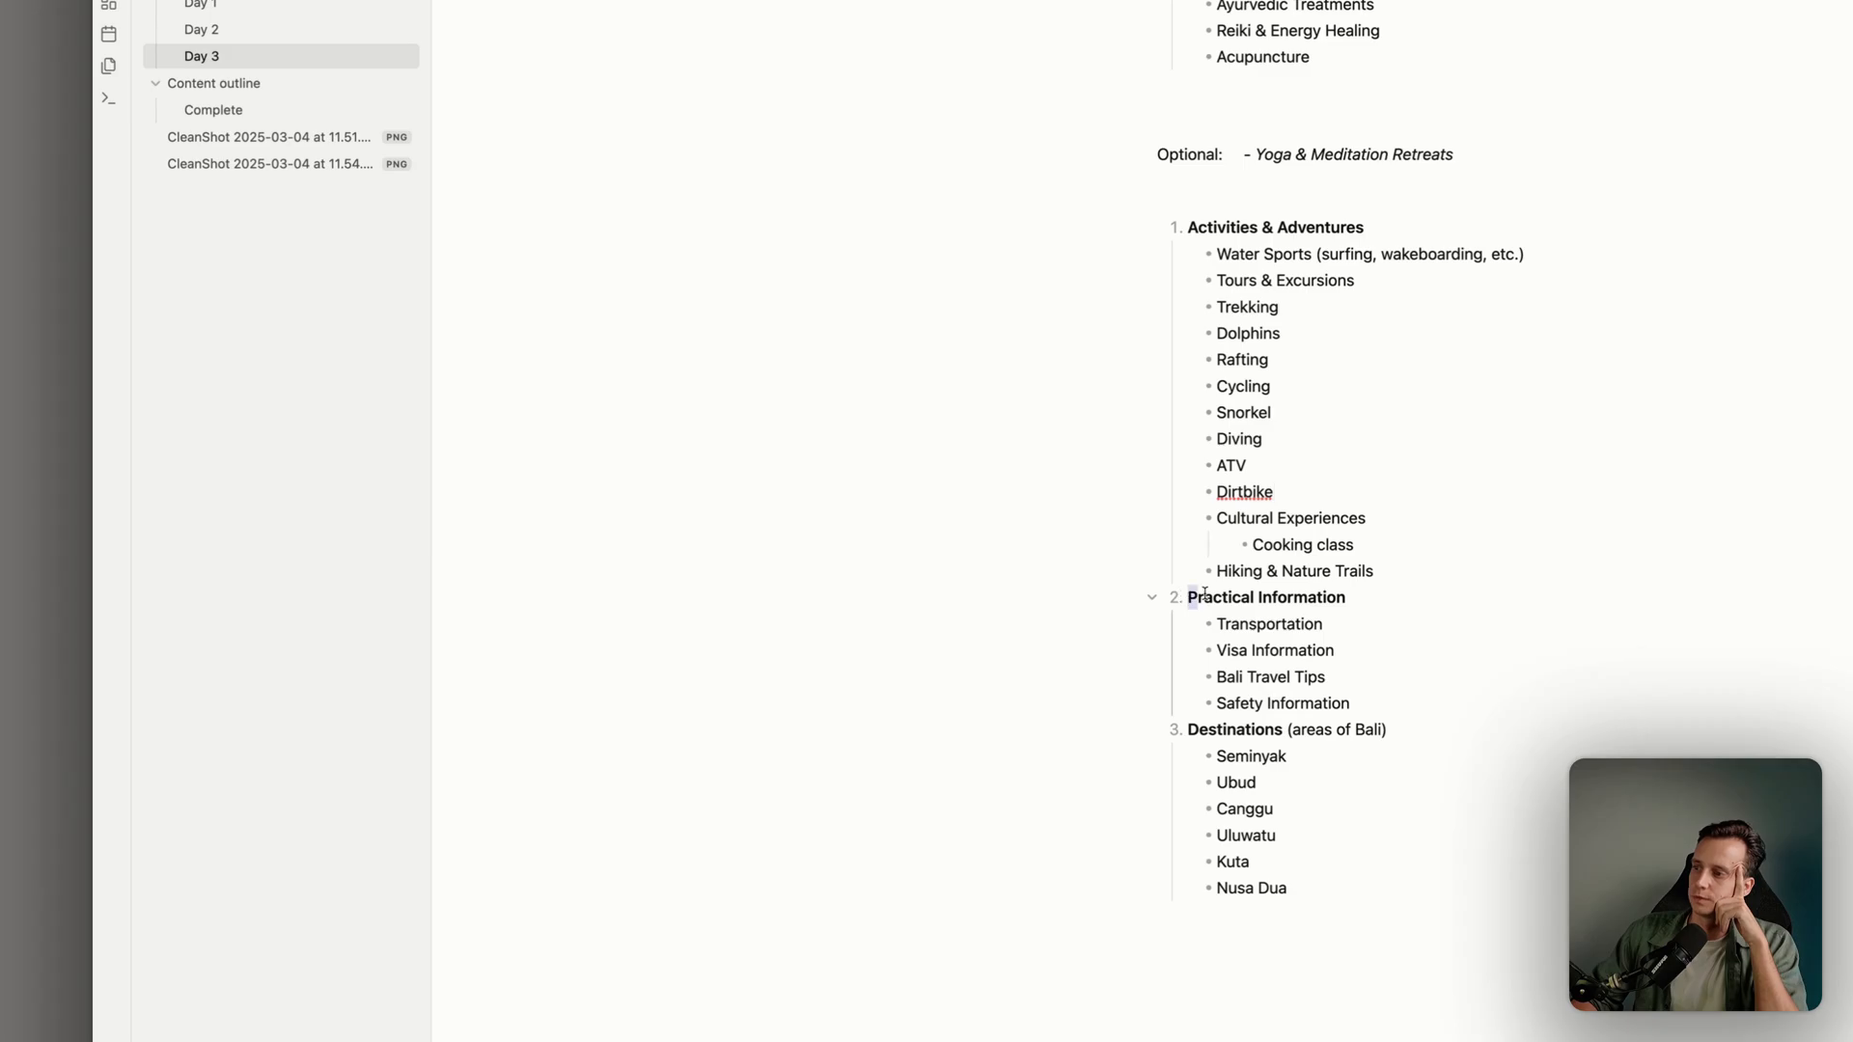
drag(1204, 593, 1402, 695)
click(1402, 695)
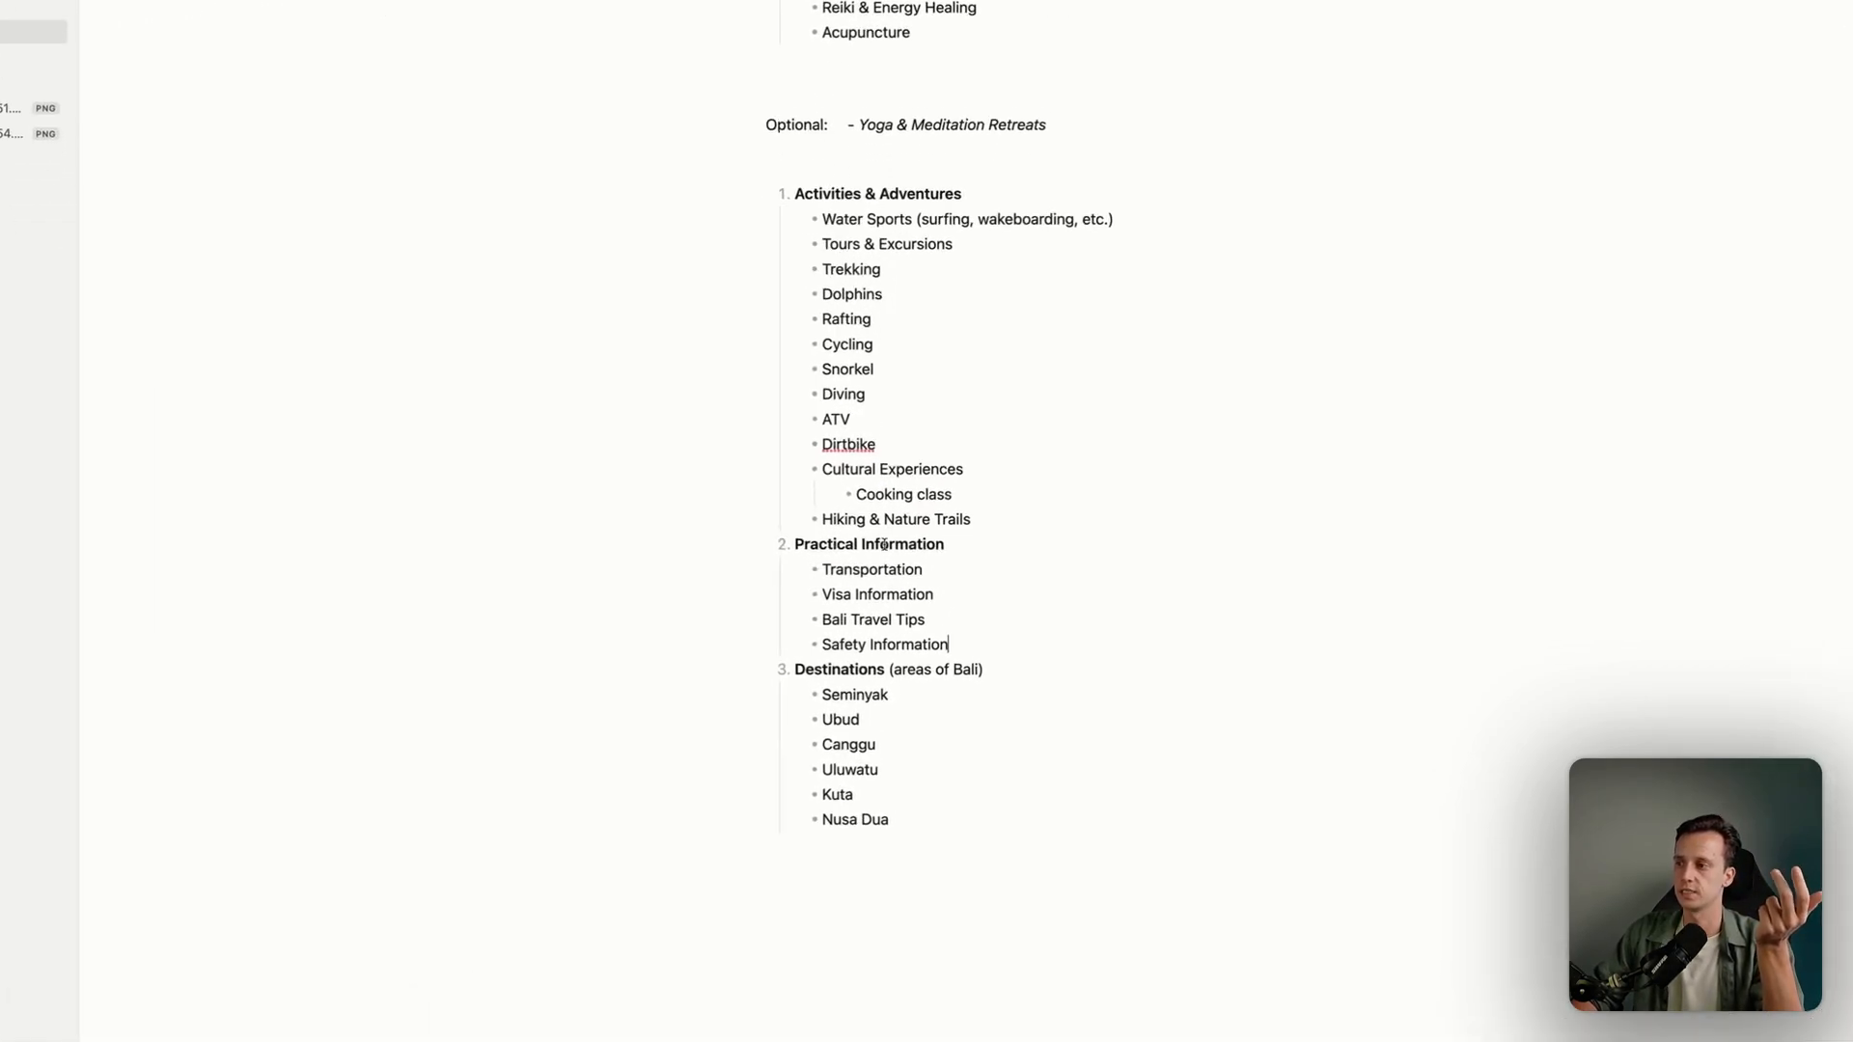
scroll(1032, 570, down, 2)
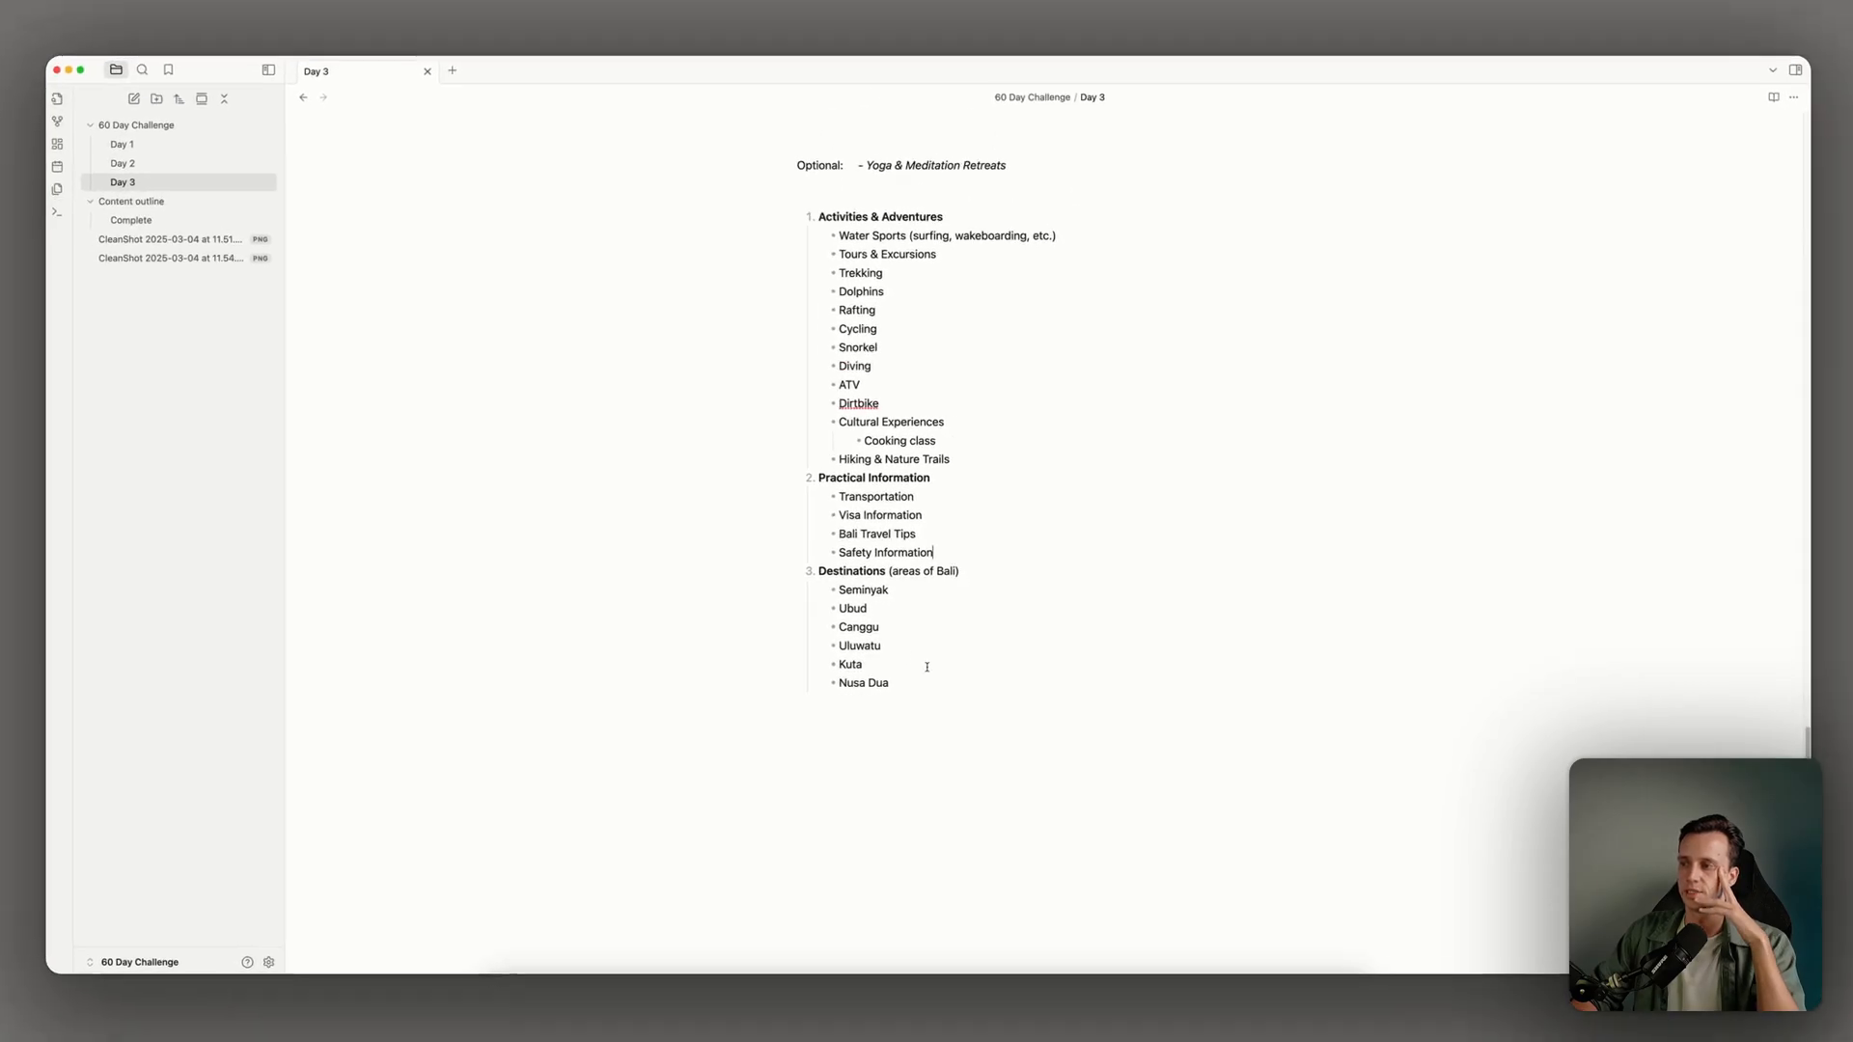
scroll(960, 617, up, 1)
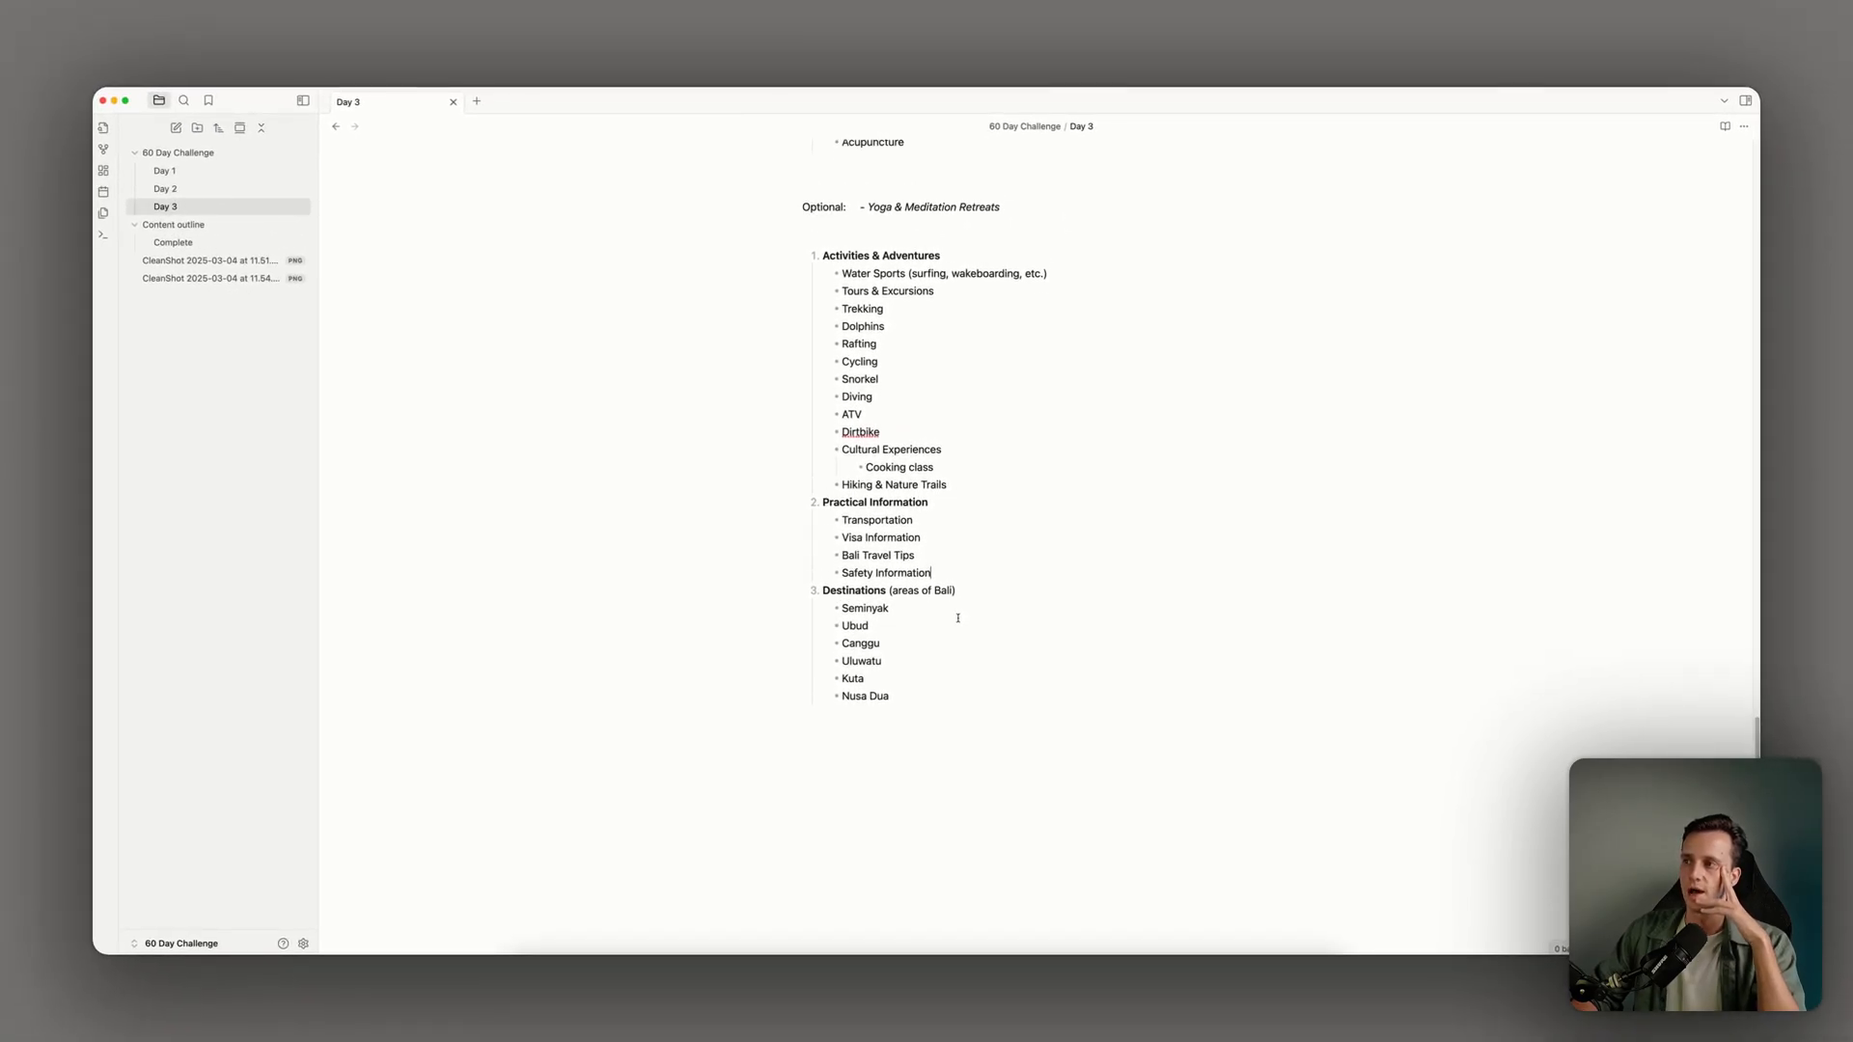
scroll(957, 617, up, 5)
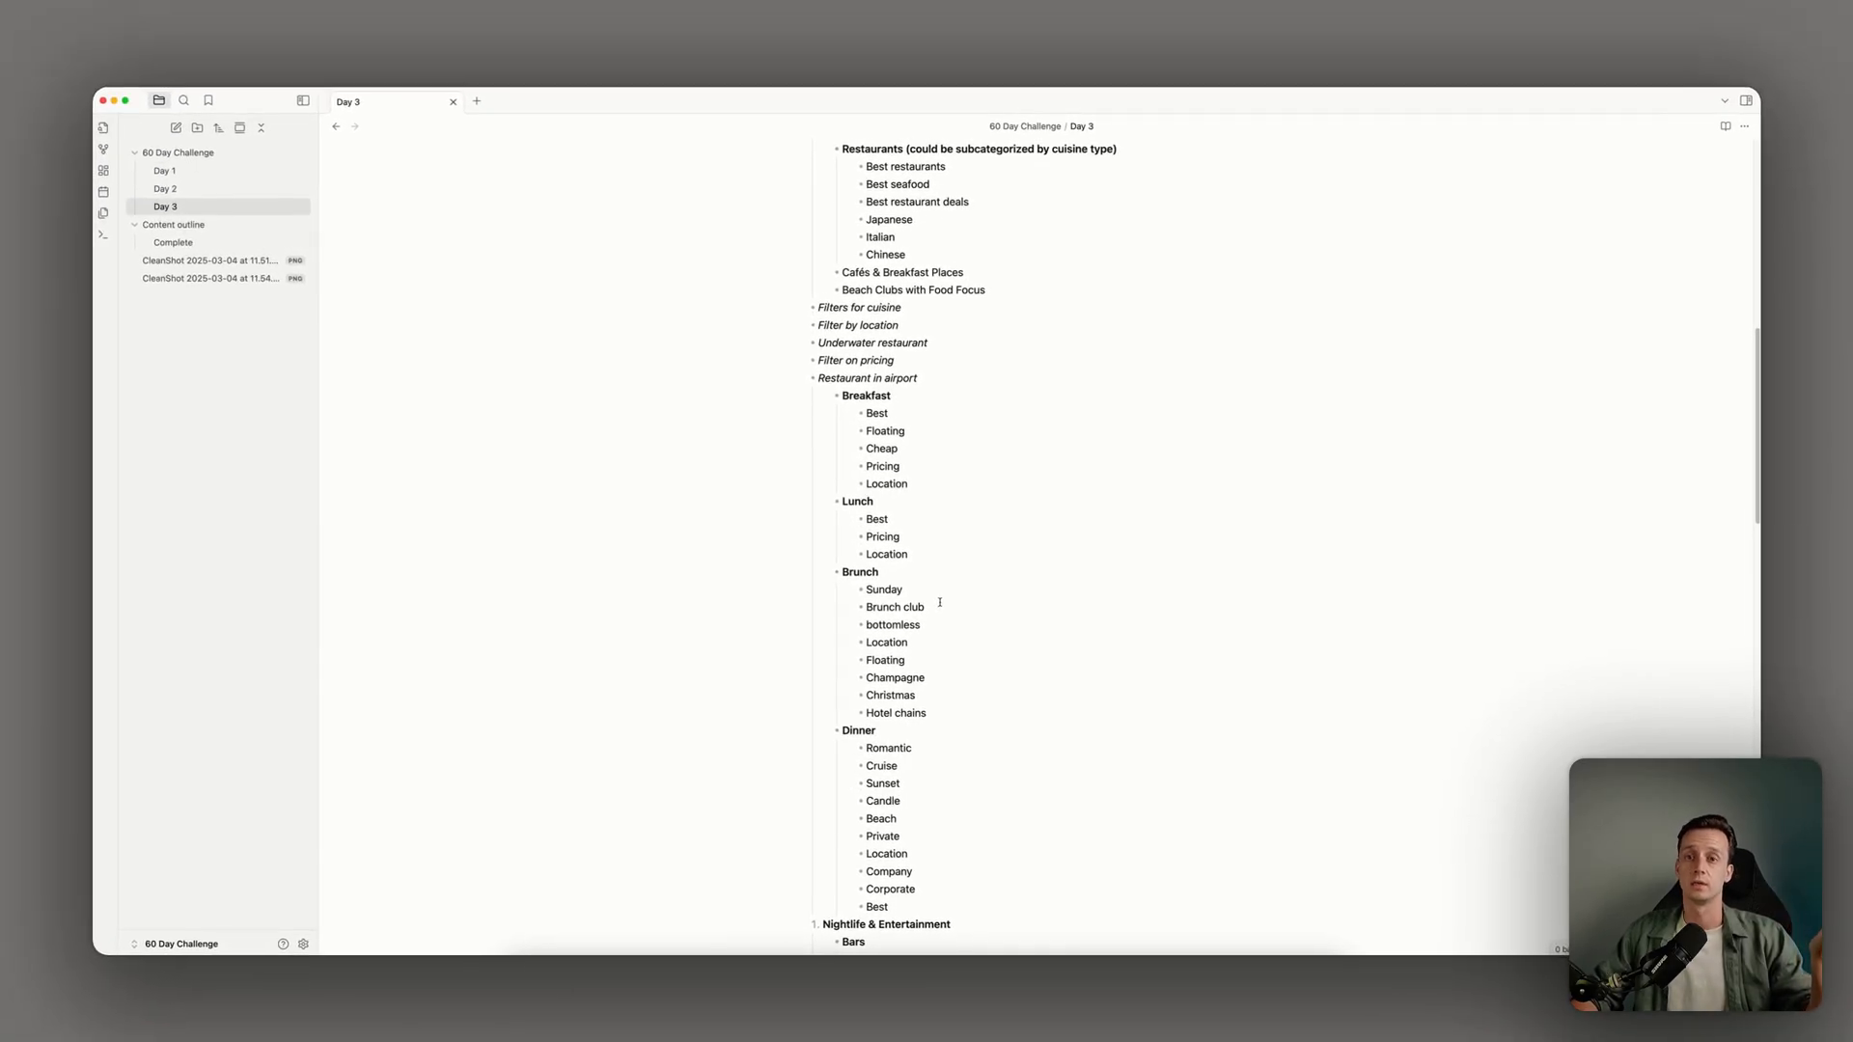
scroll(938, 601, down, 10)
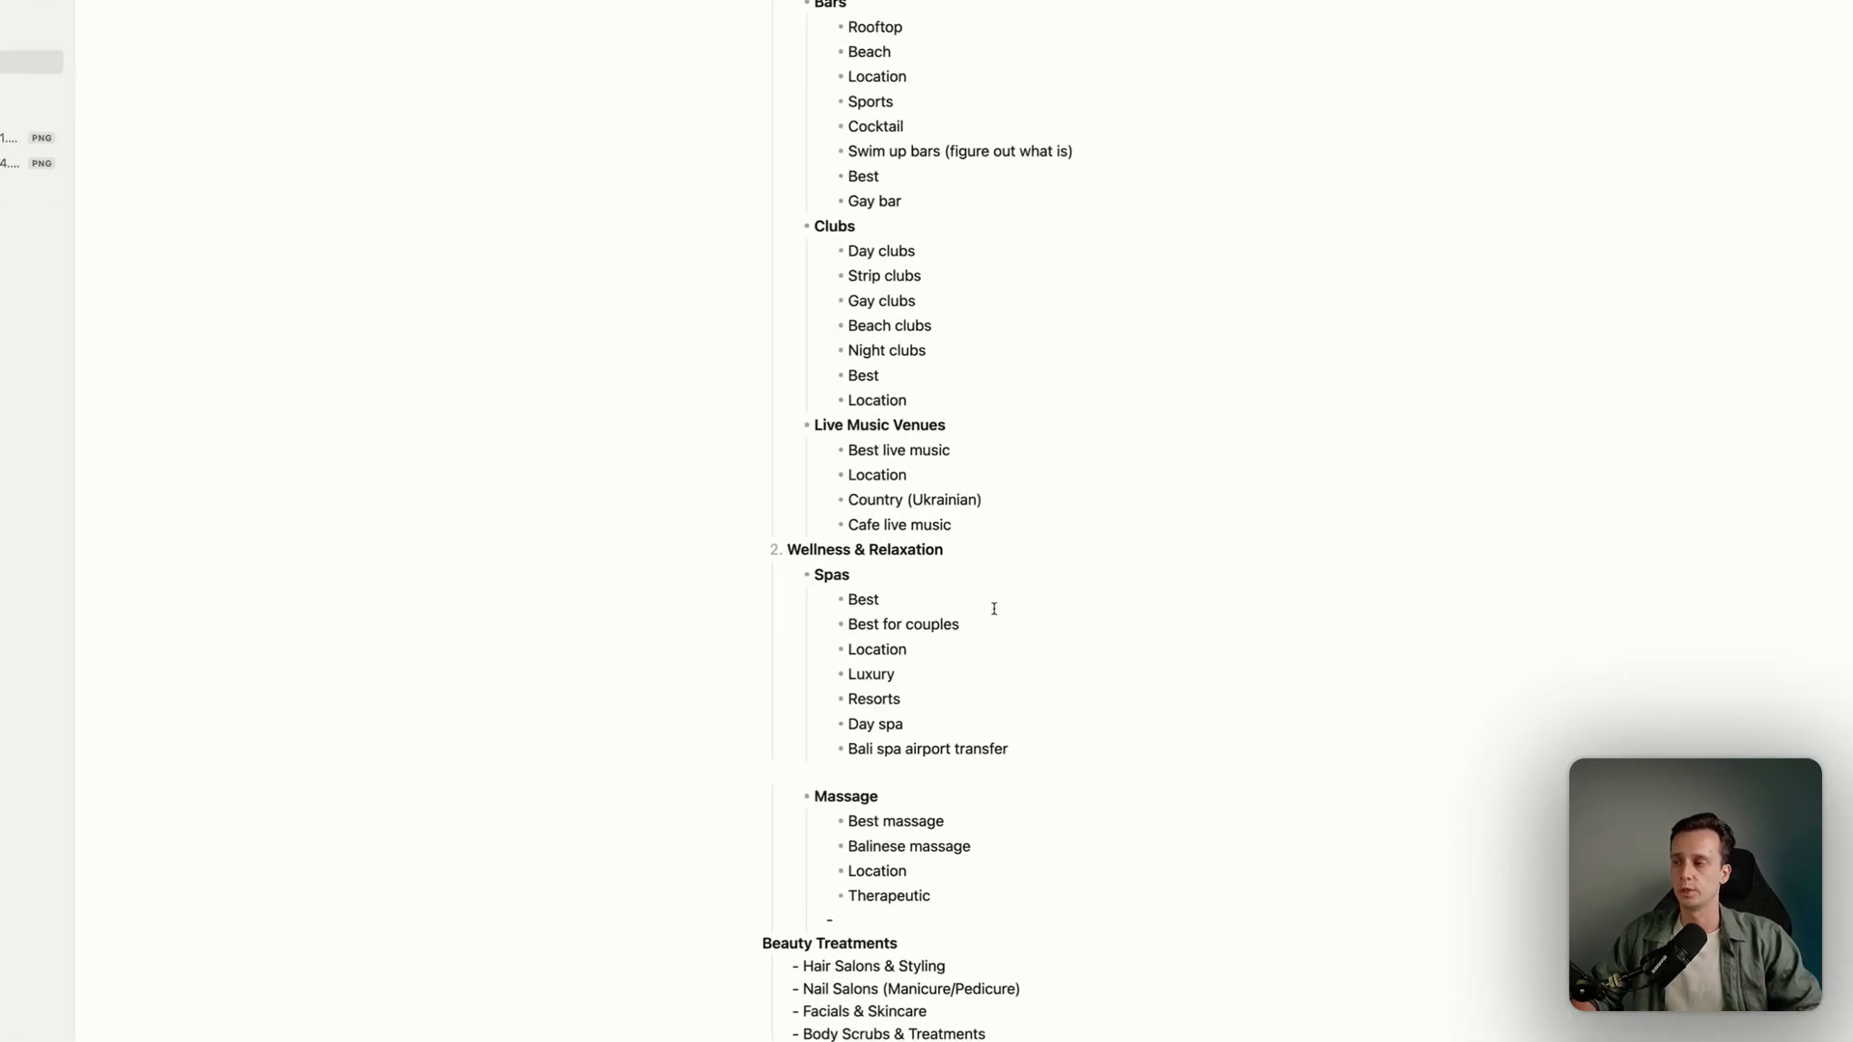
scroll(979, 633, up, 15)
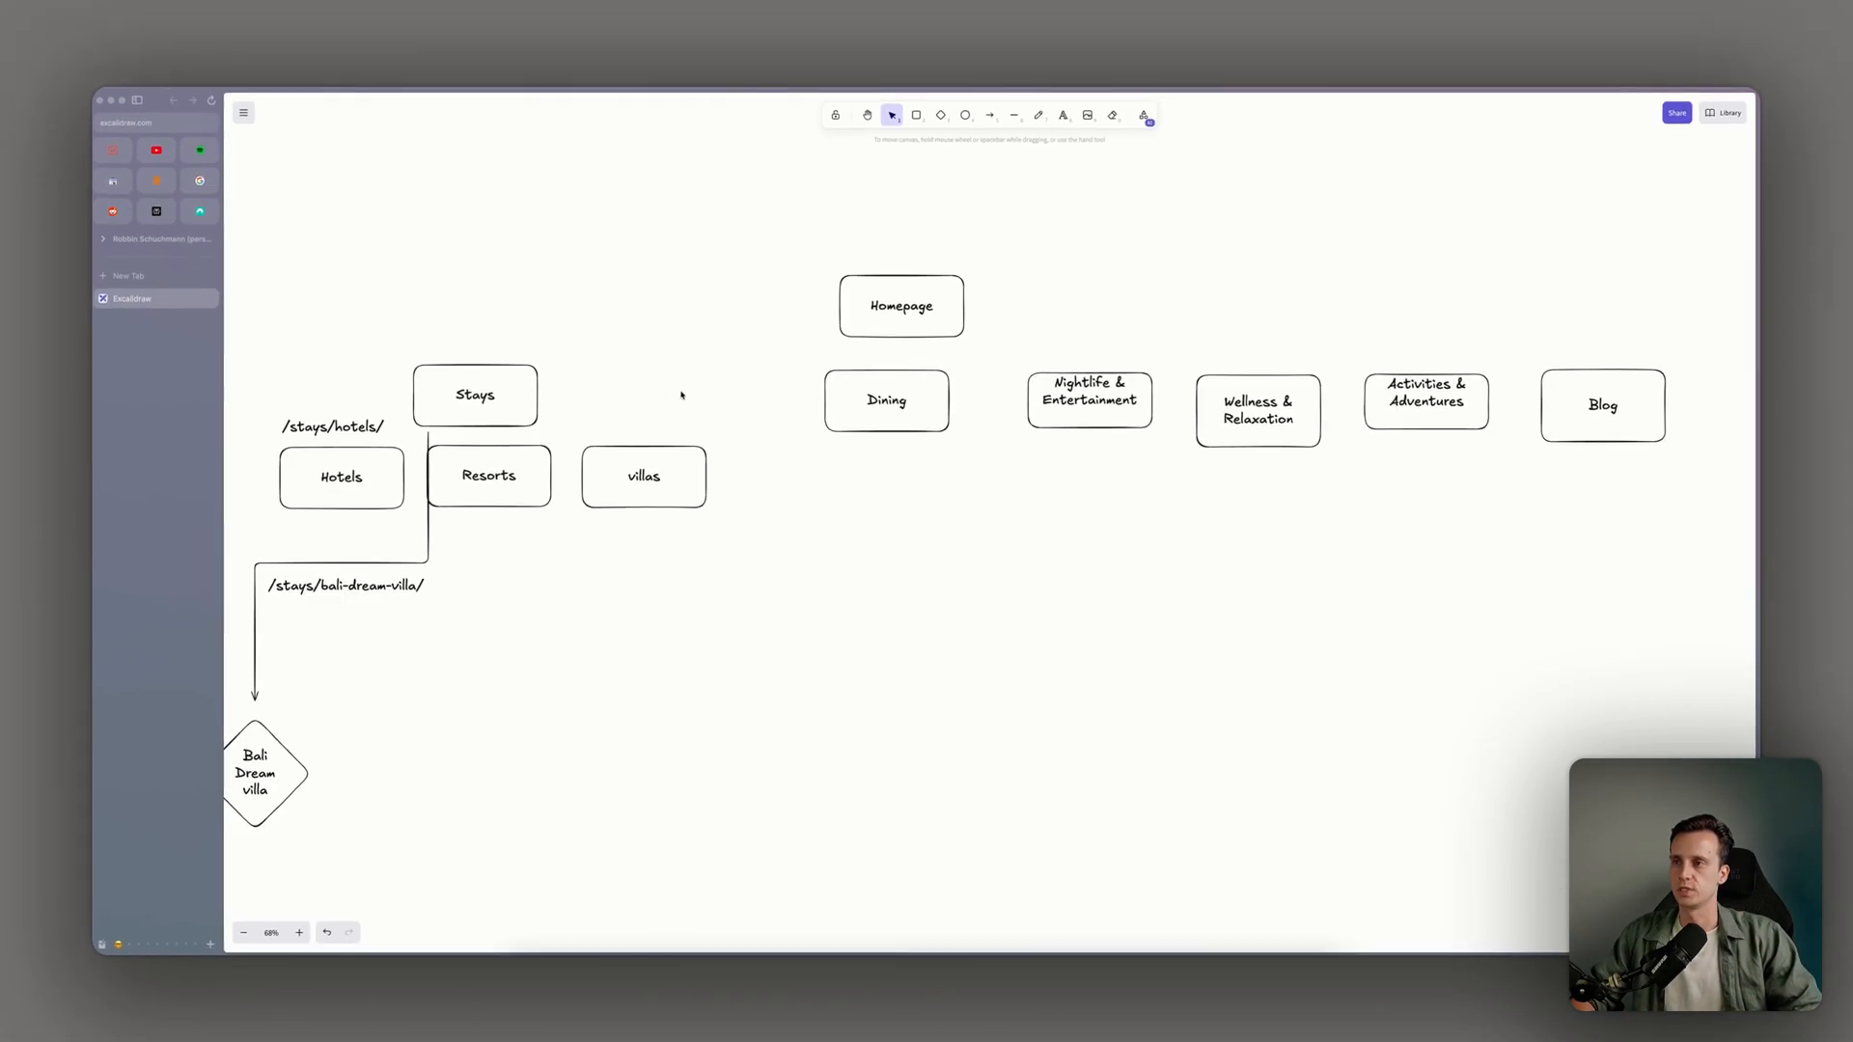
scroll(803, 638, down, 2)
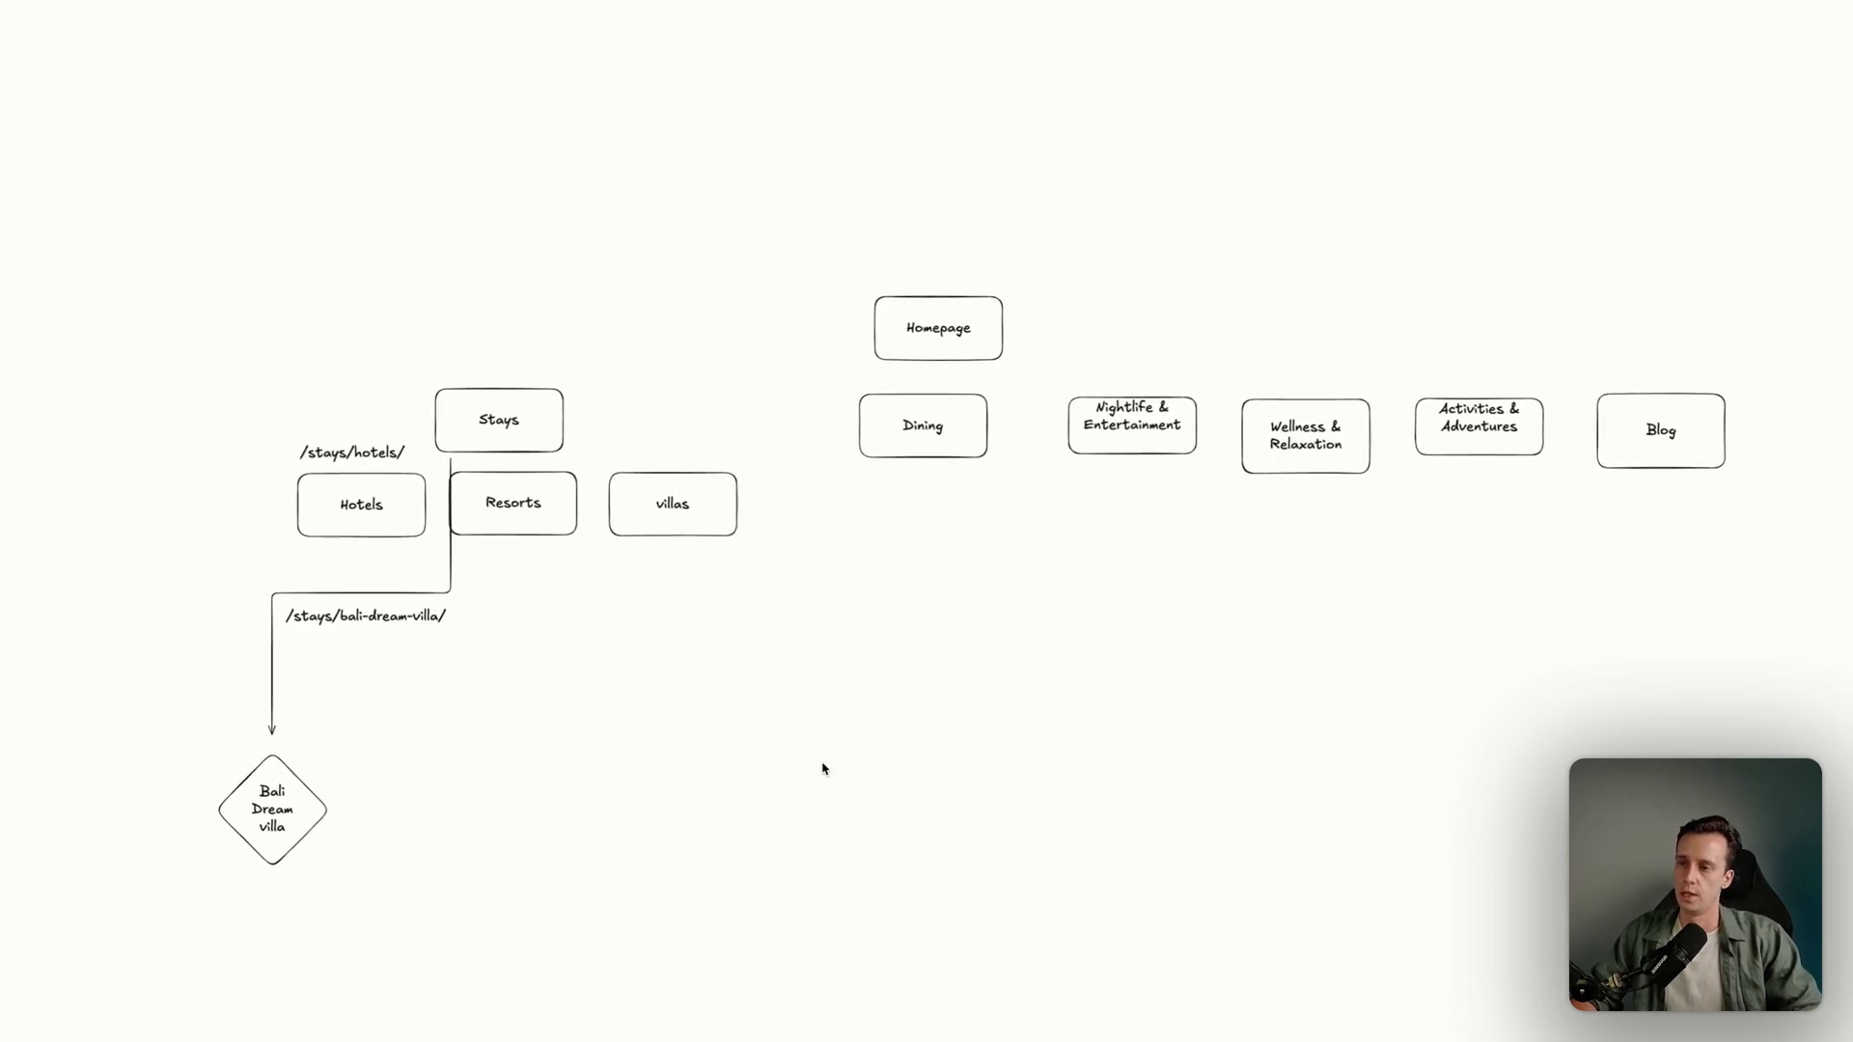
Check Google's search suggestions for "best dining canggu" and "best dining bali" in a new browser tab
key(super+t)
text(google)
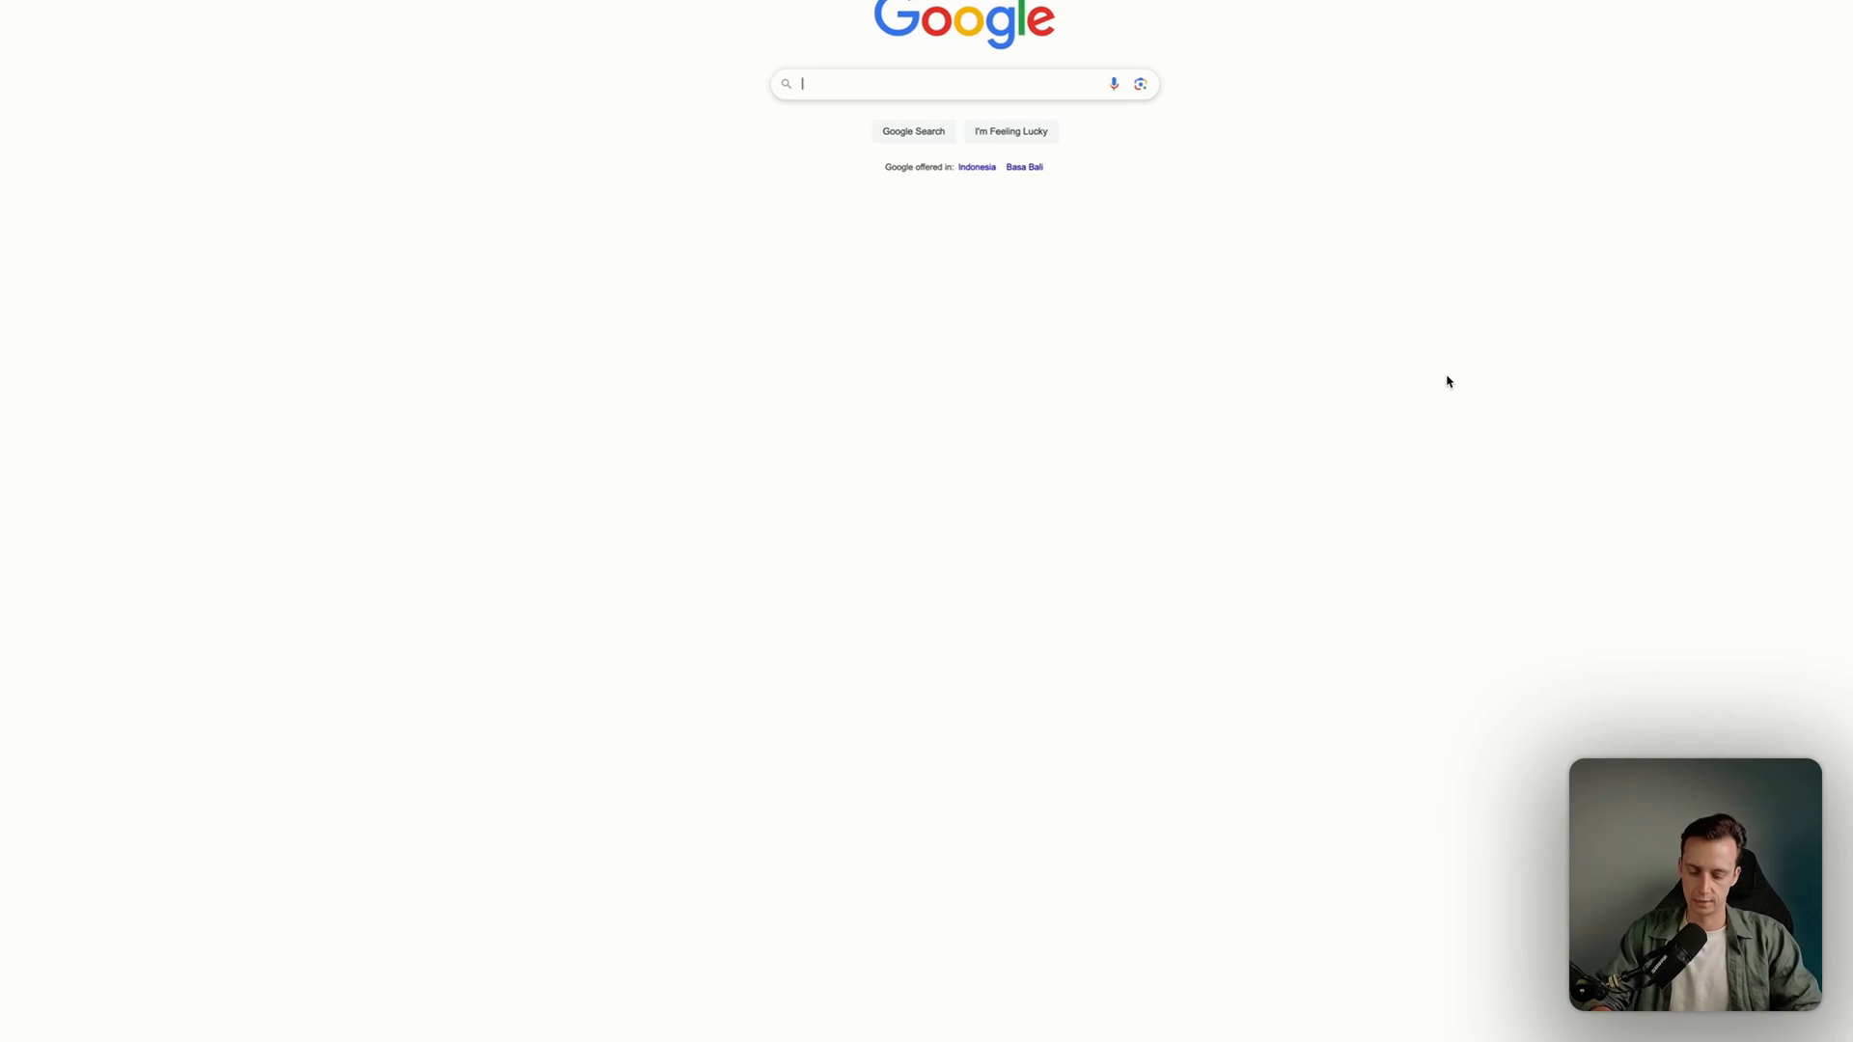
text(best dining canggu)
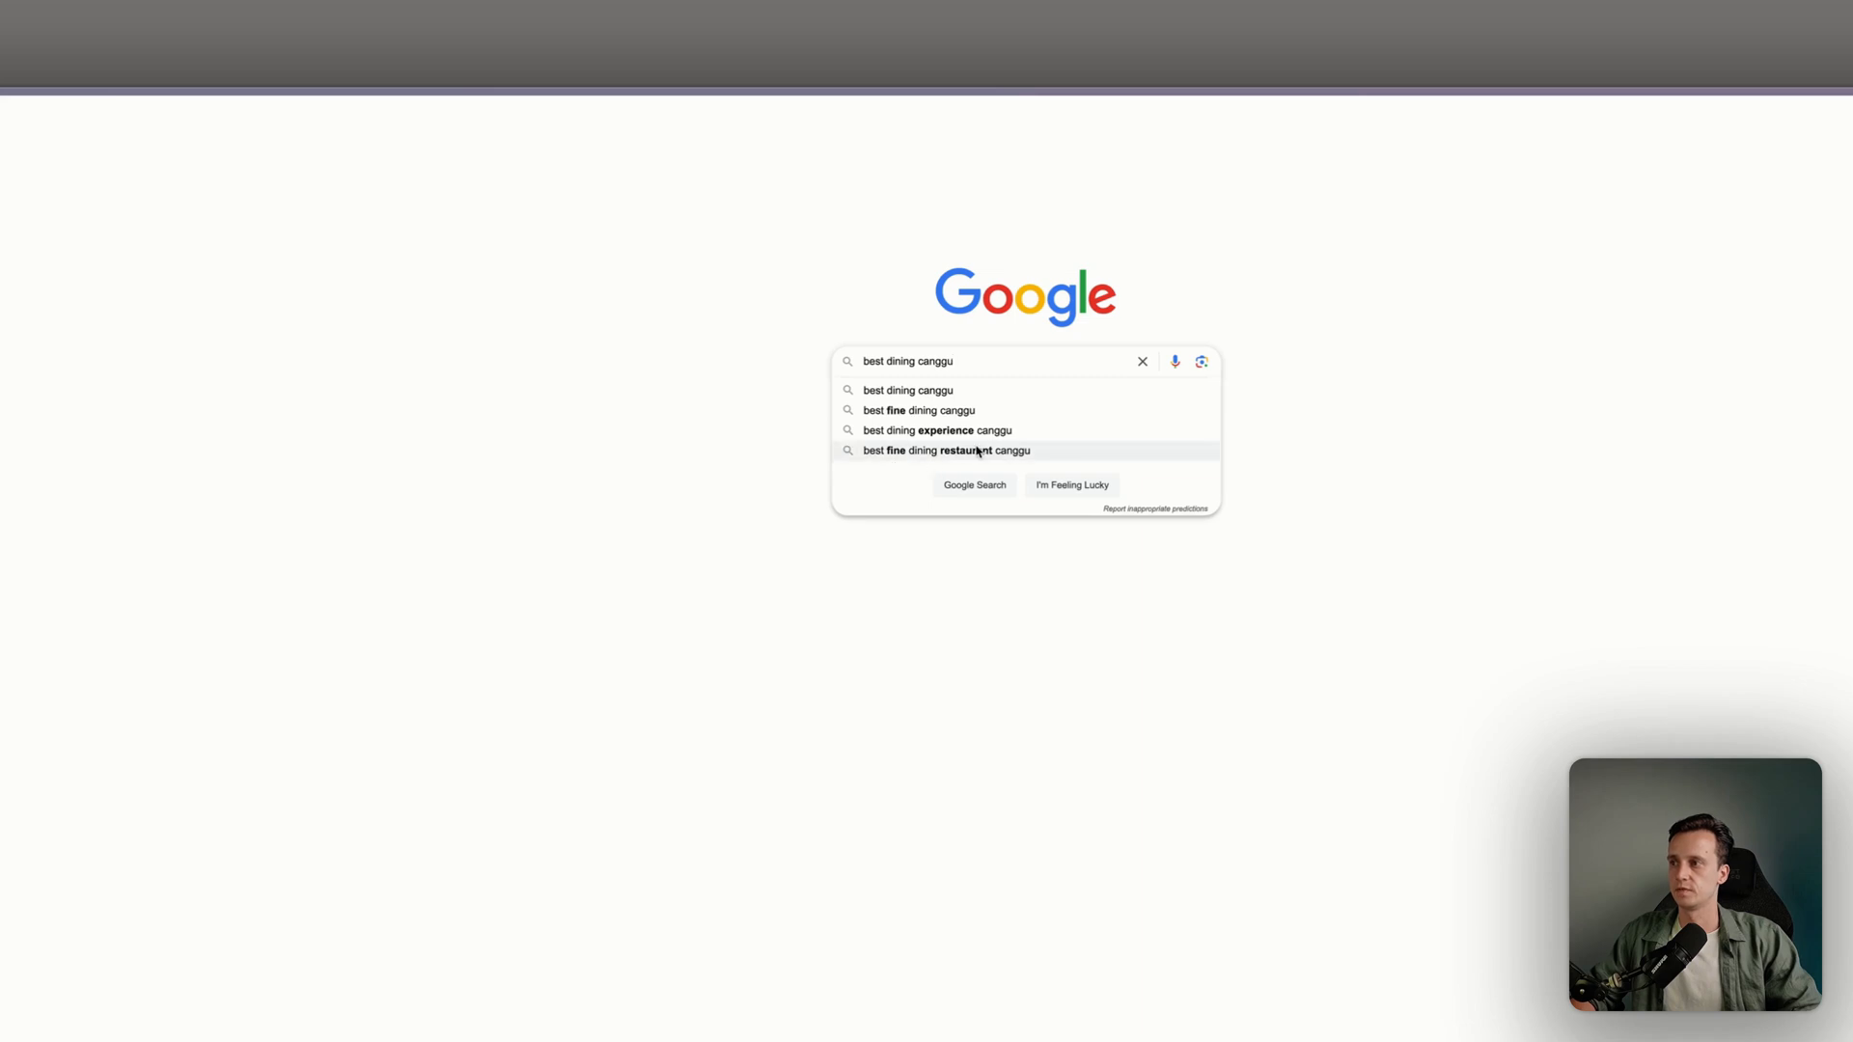
double_click(873, 361)
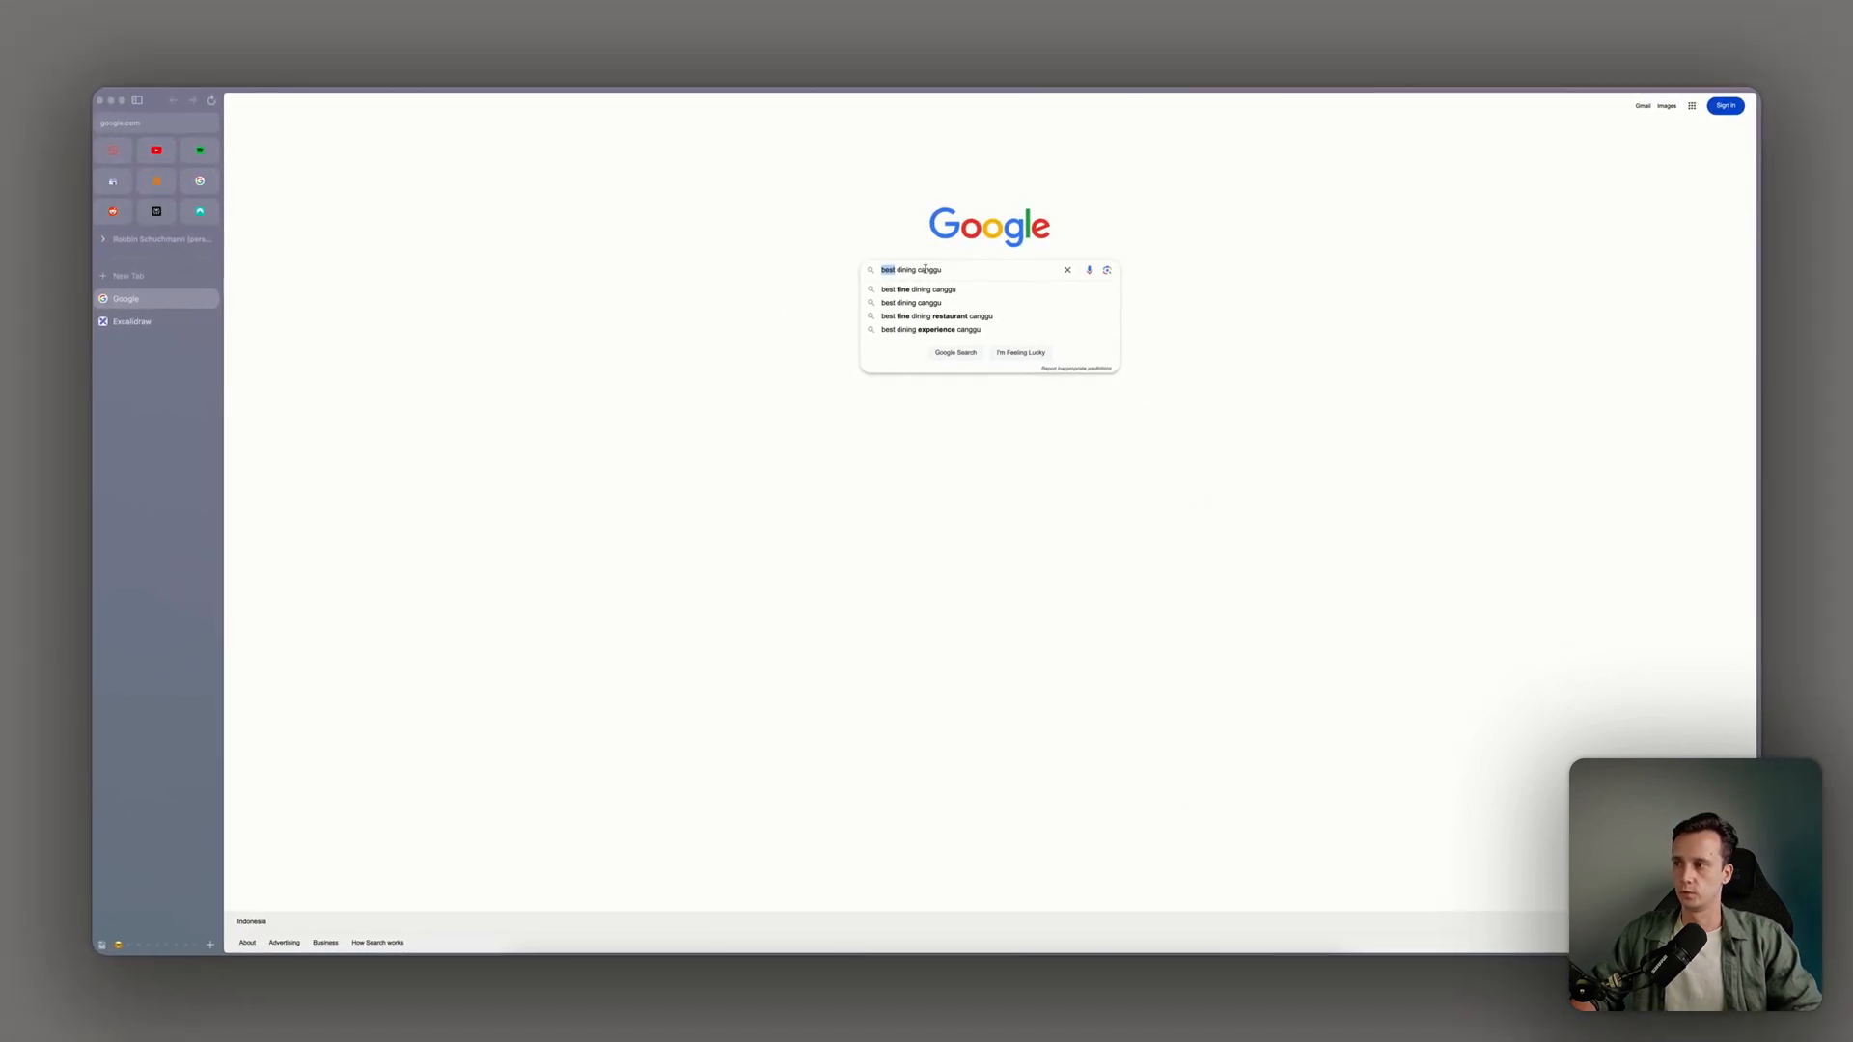
double_click(925, 270)
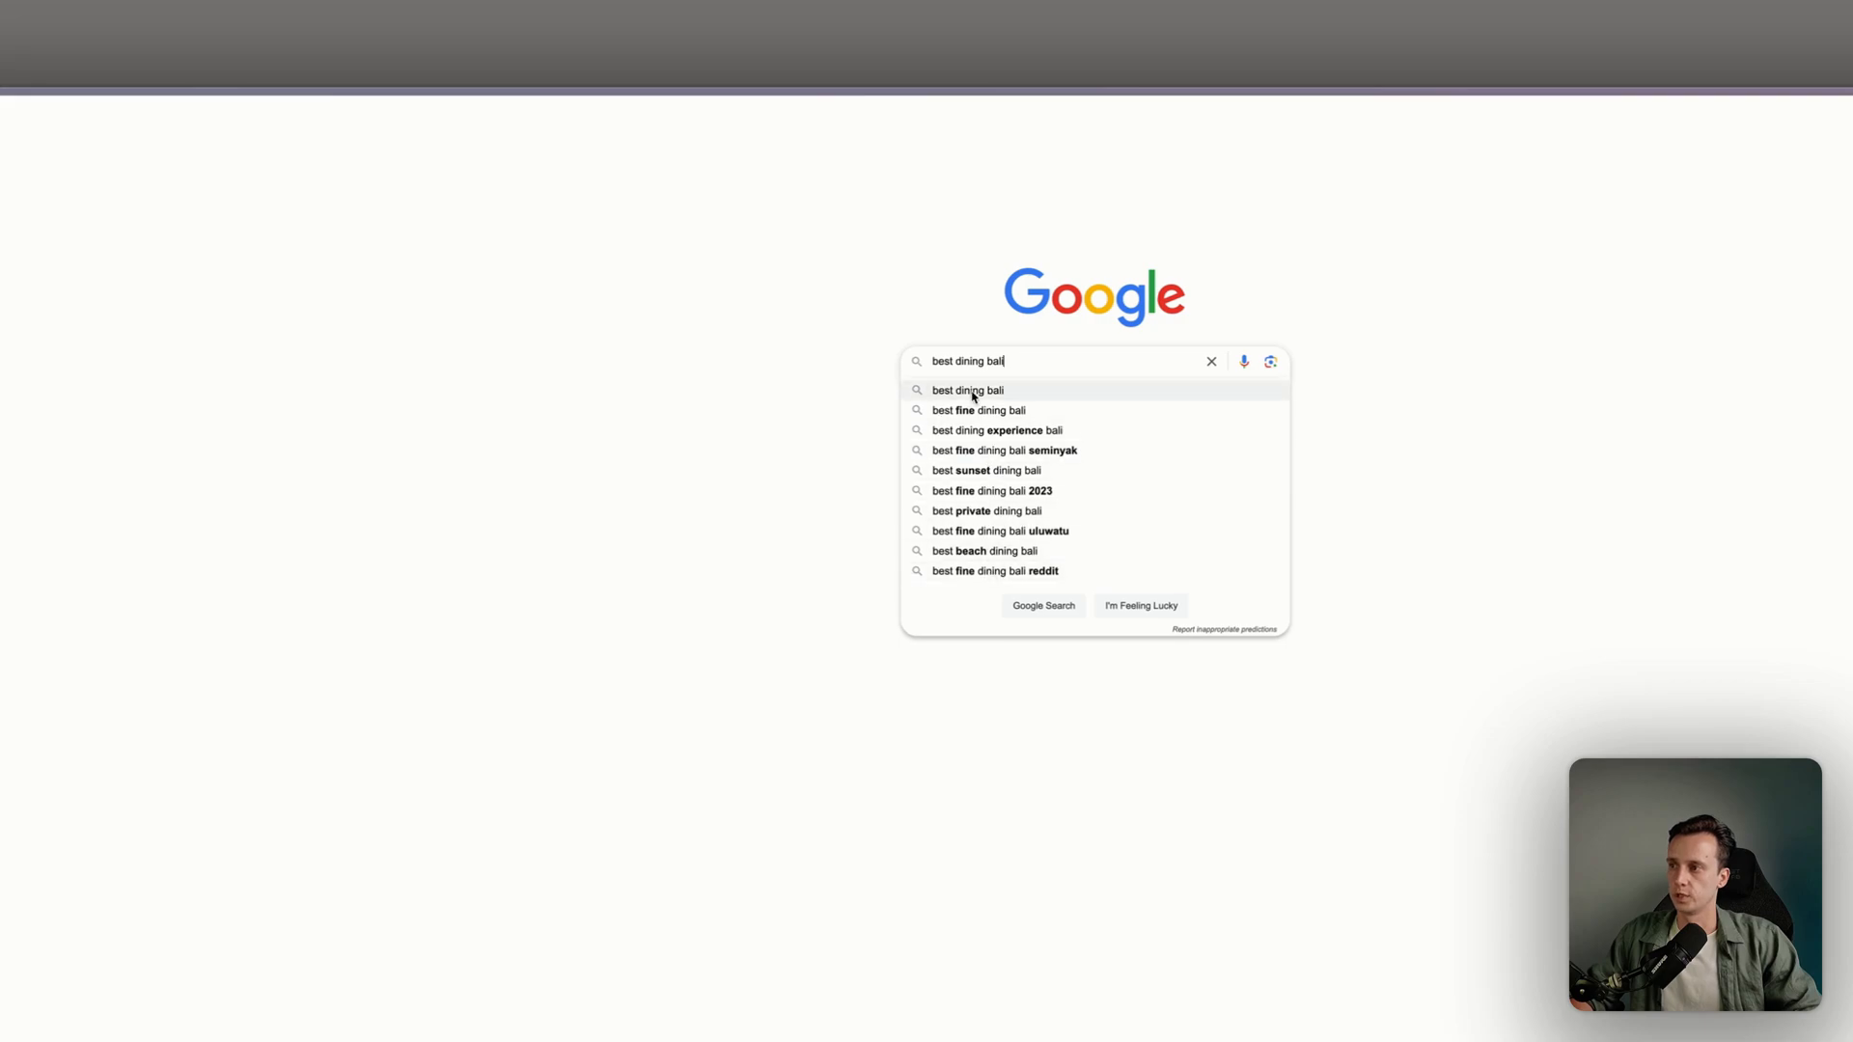
Switch to the Day 3 note in Obsidian and tick off the restaurant/café, activities and wellness keyword research tasks
click(796, 458)
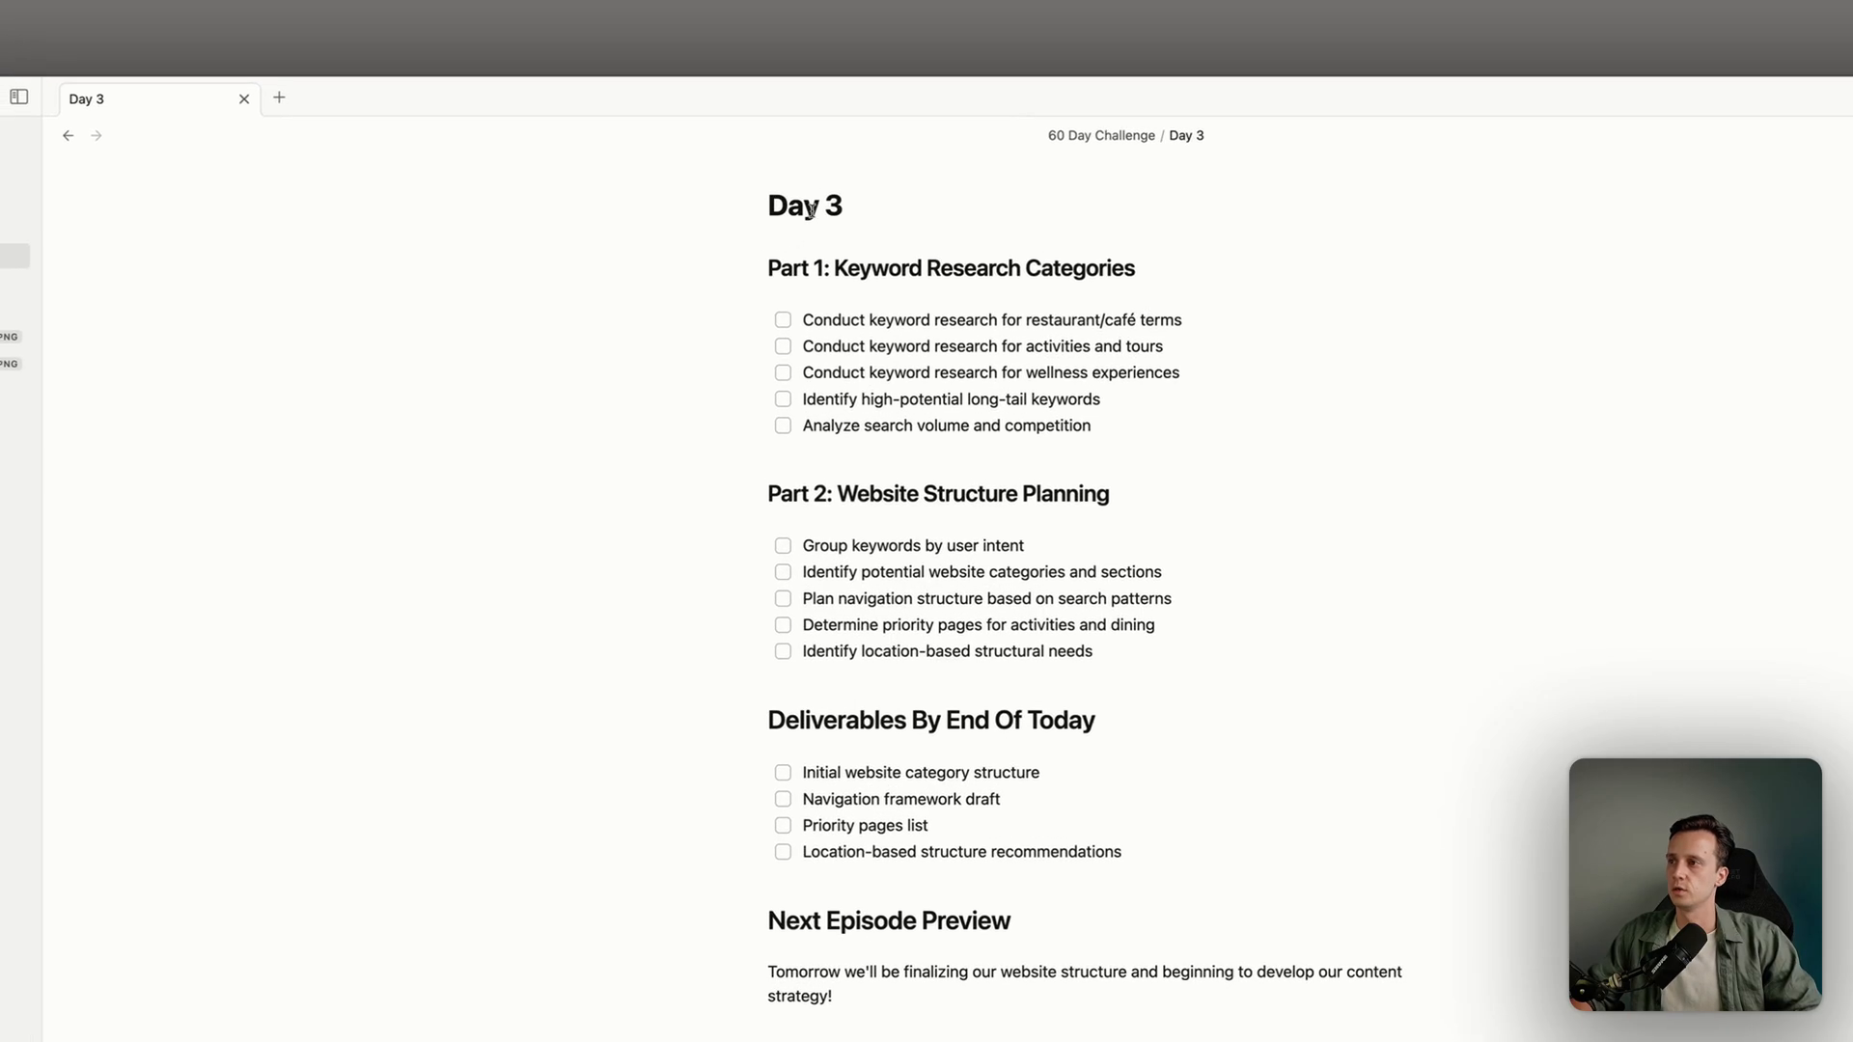
click(783, 320)
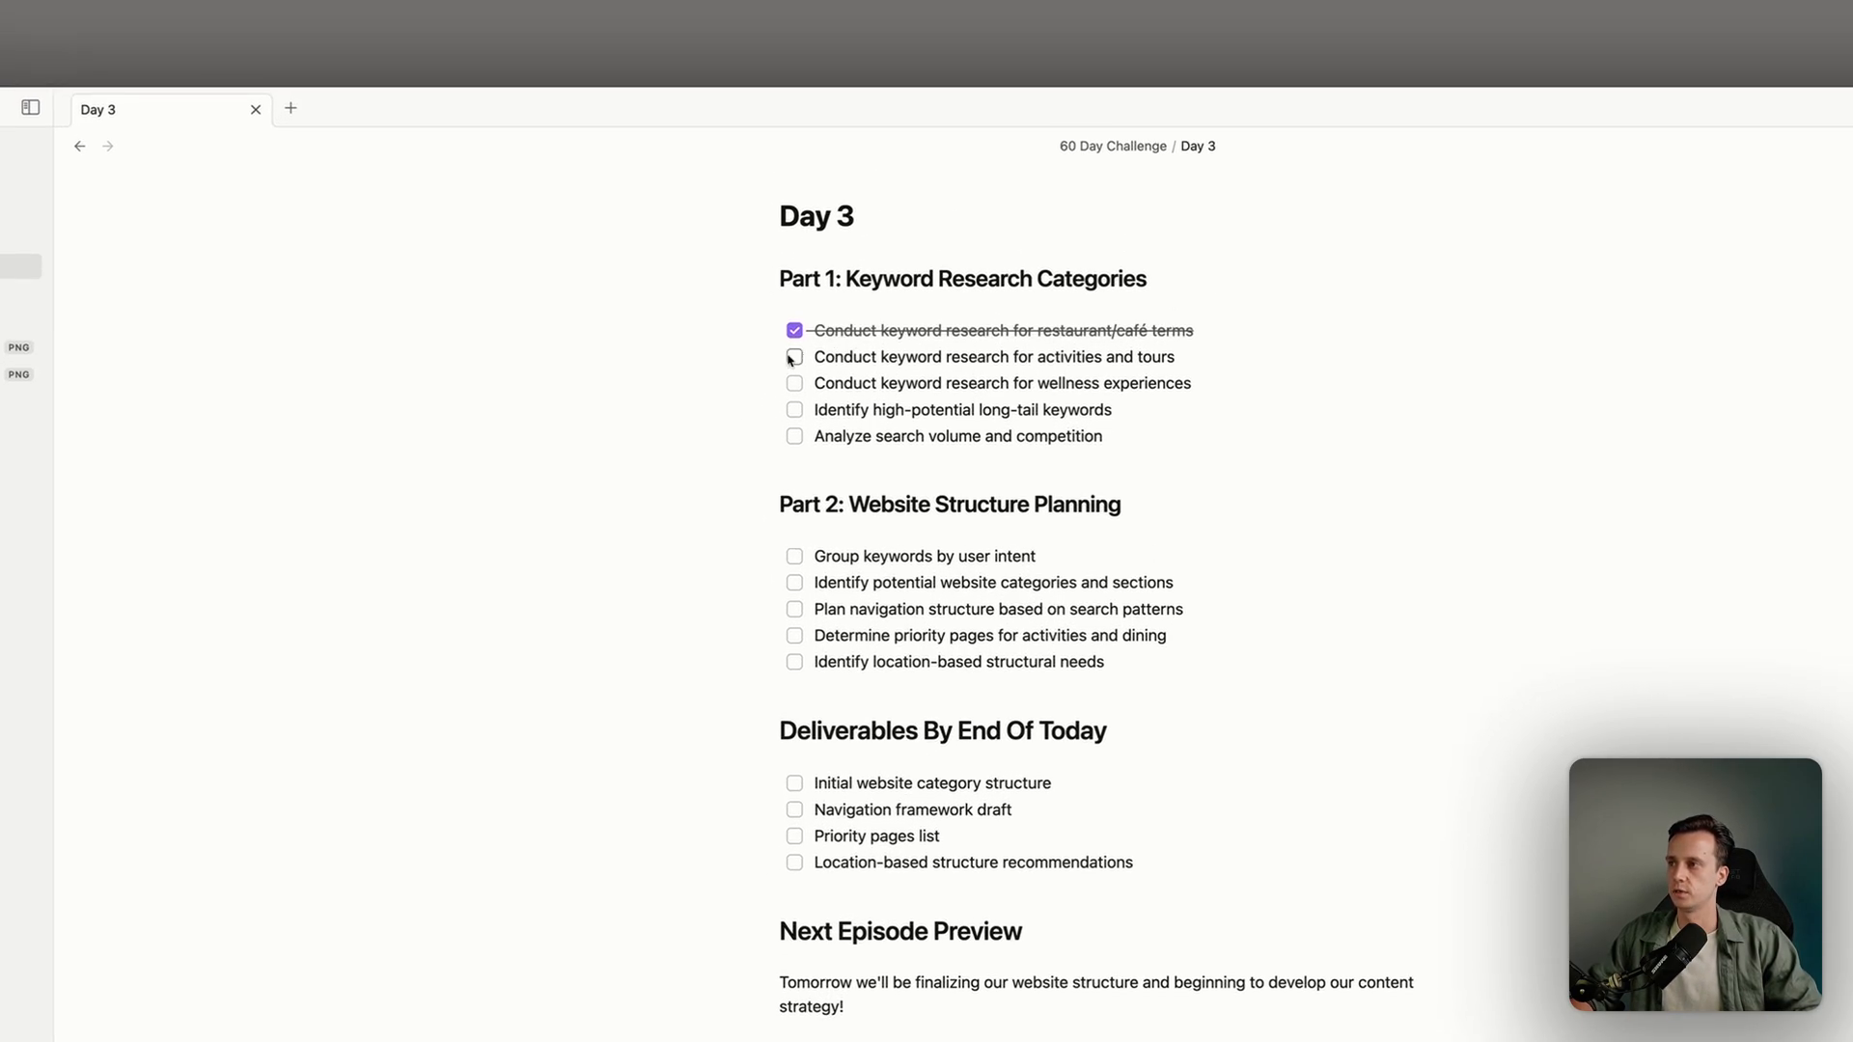
click(794, 383)
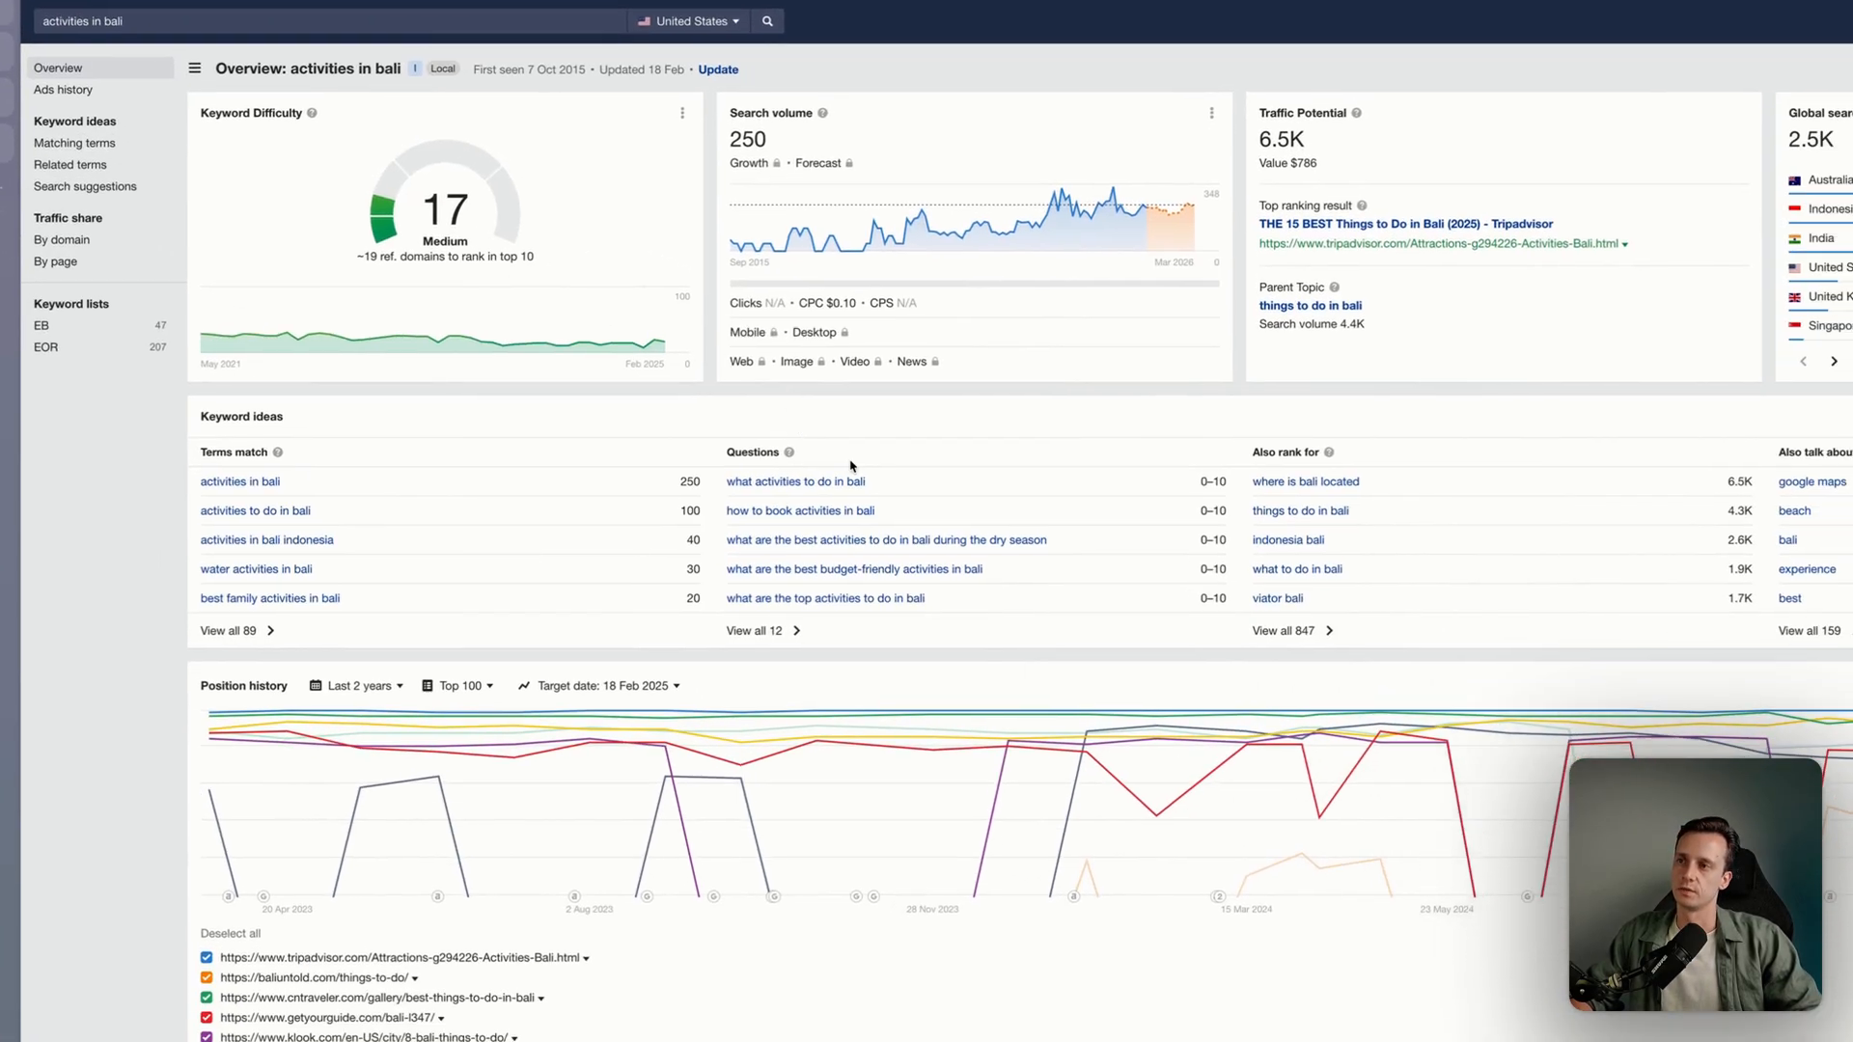
View all matching terms for "activities in bali" in Ahrefs Keywords Explorer, and look up "best vpn" as a comparison keyword
click(243, 631)
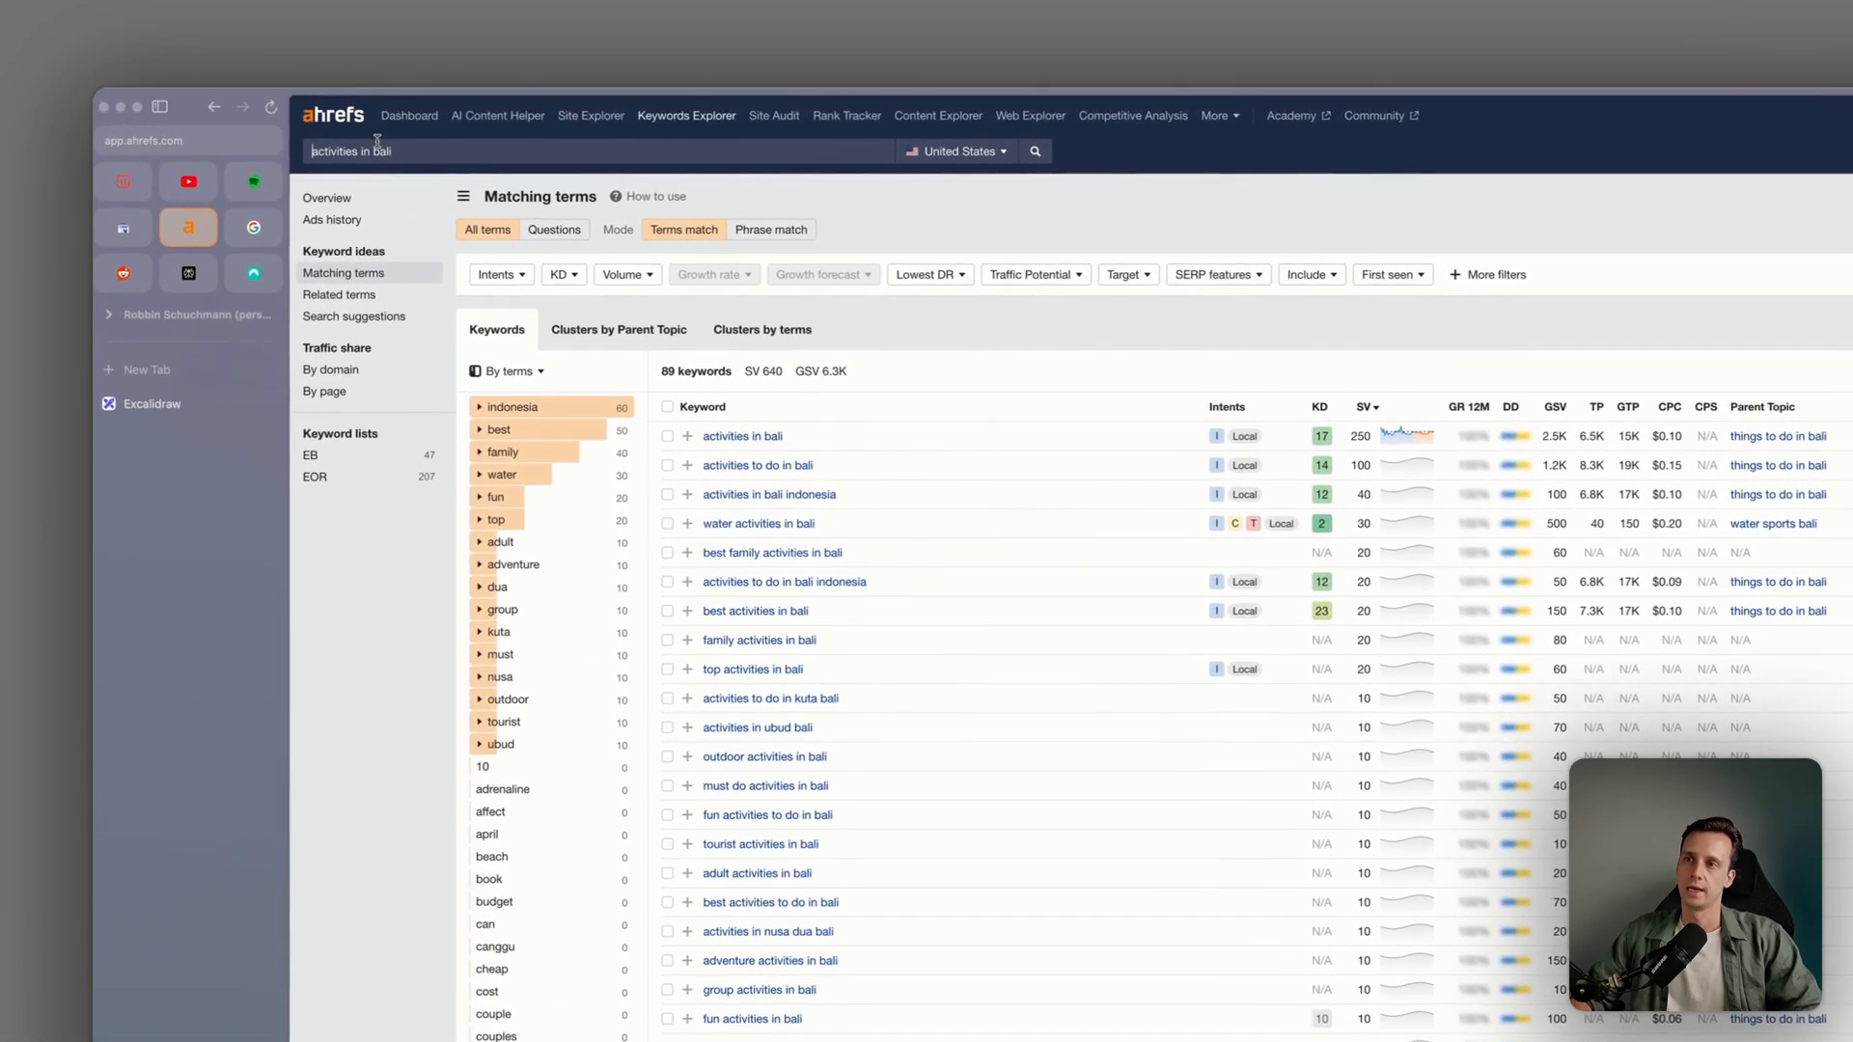
text(best vpn)
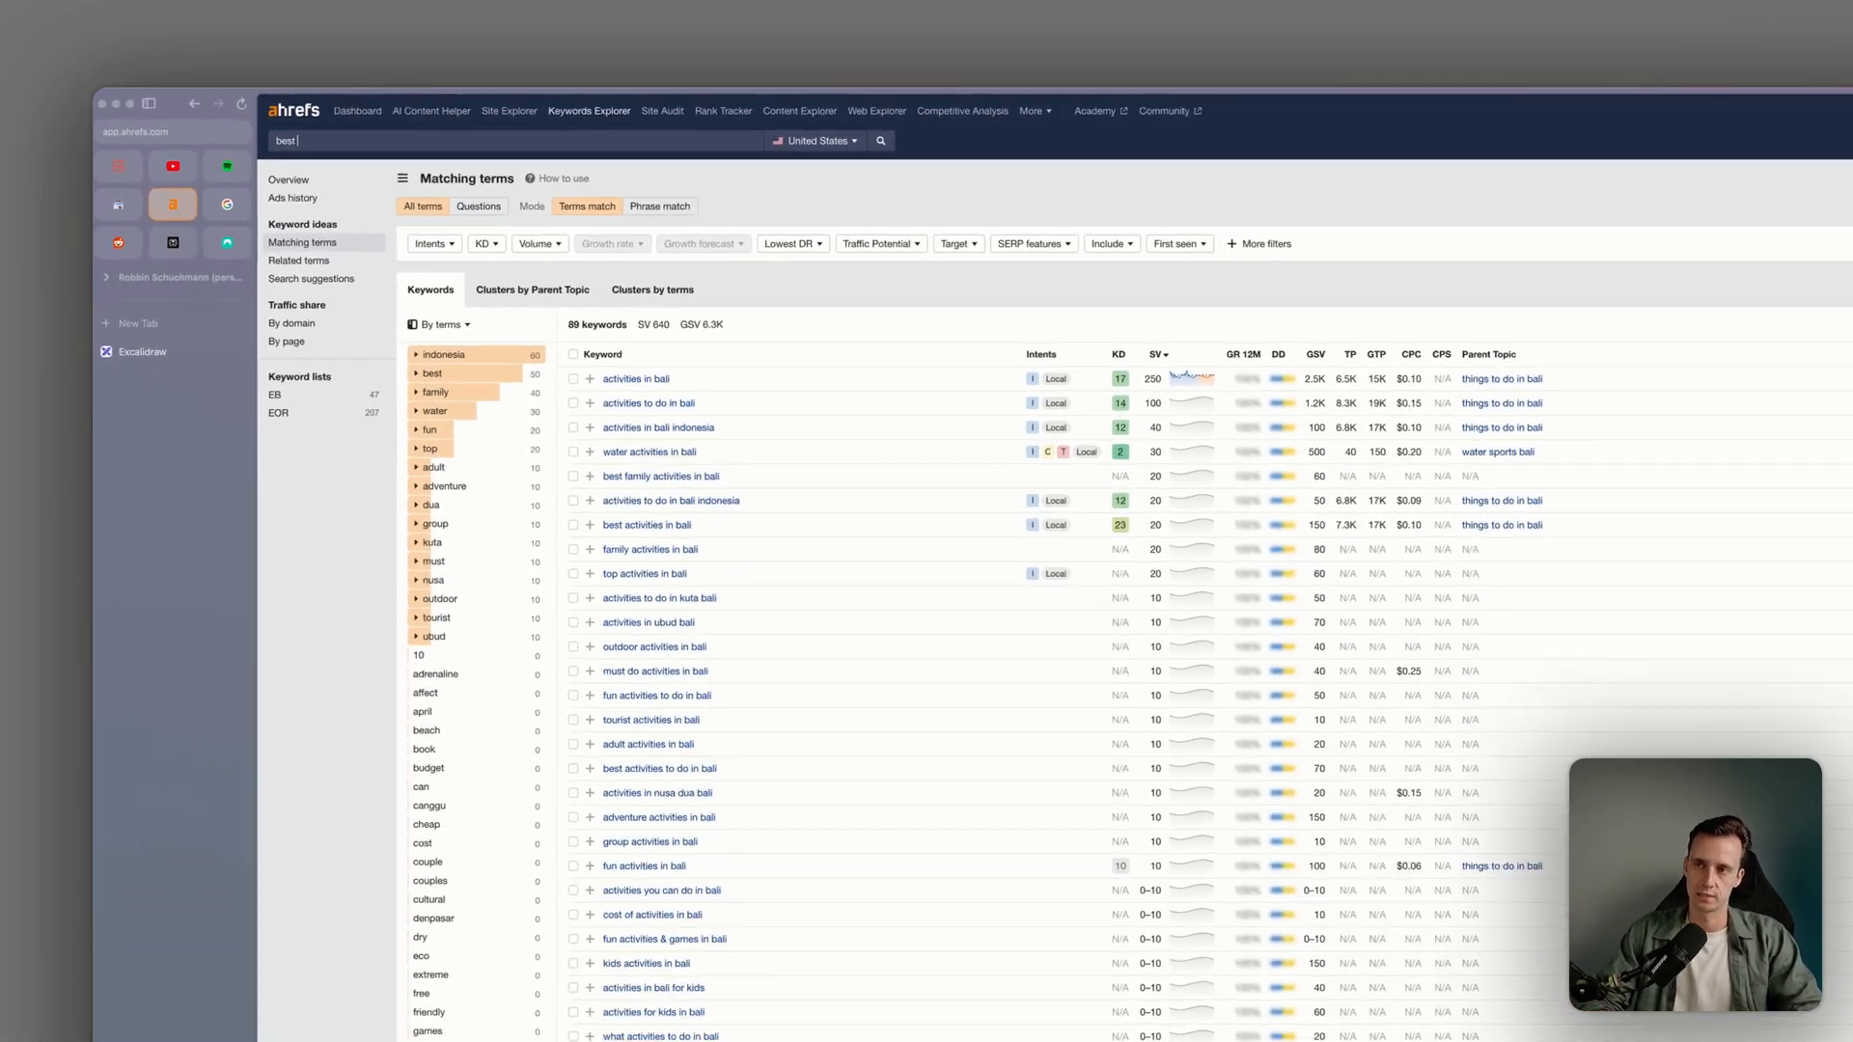
key(Return)
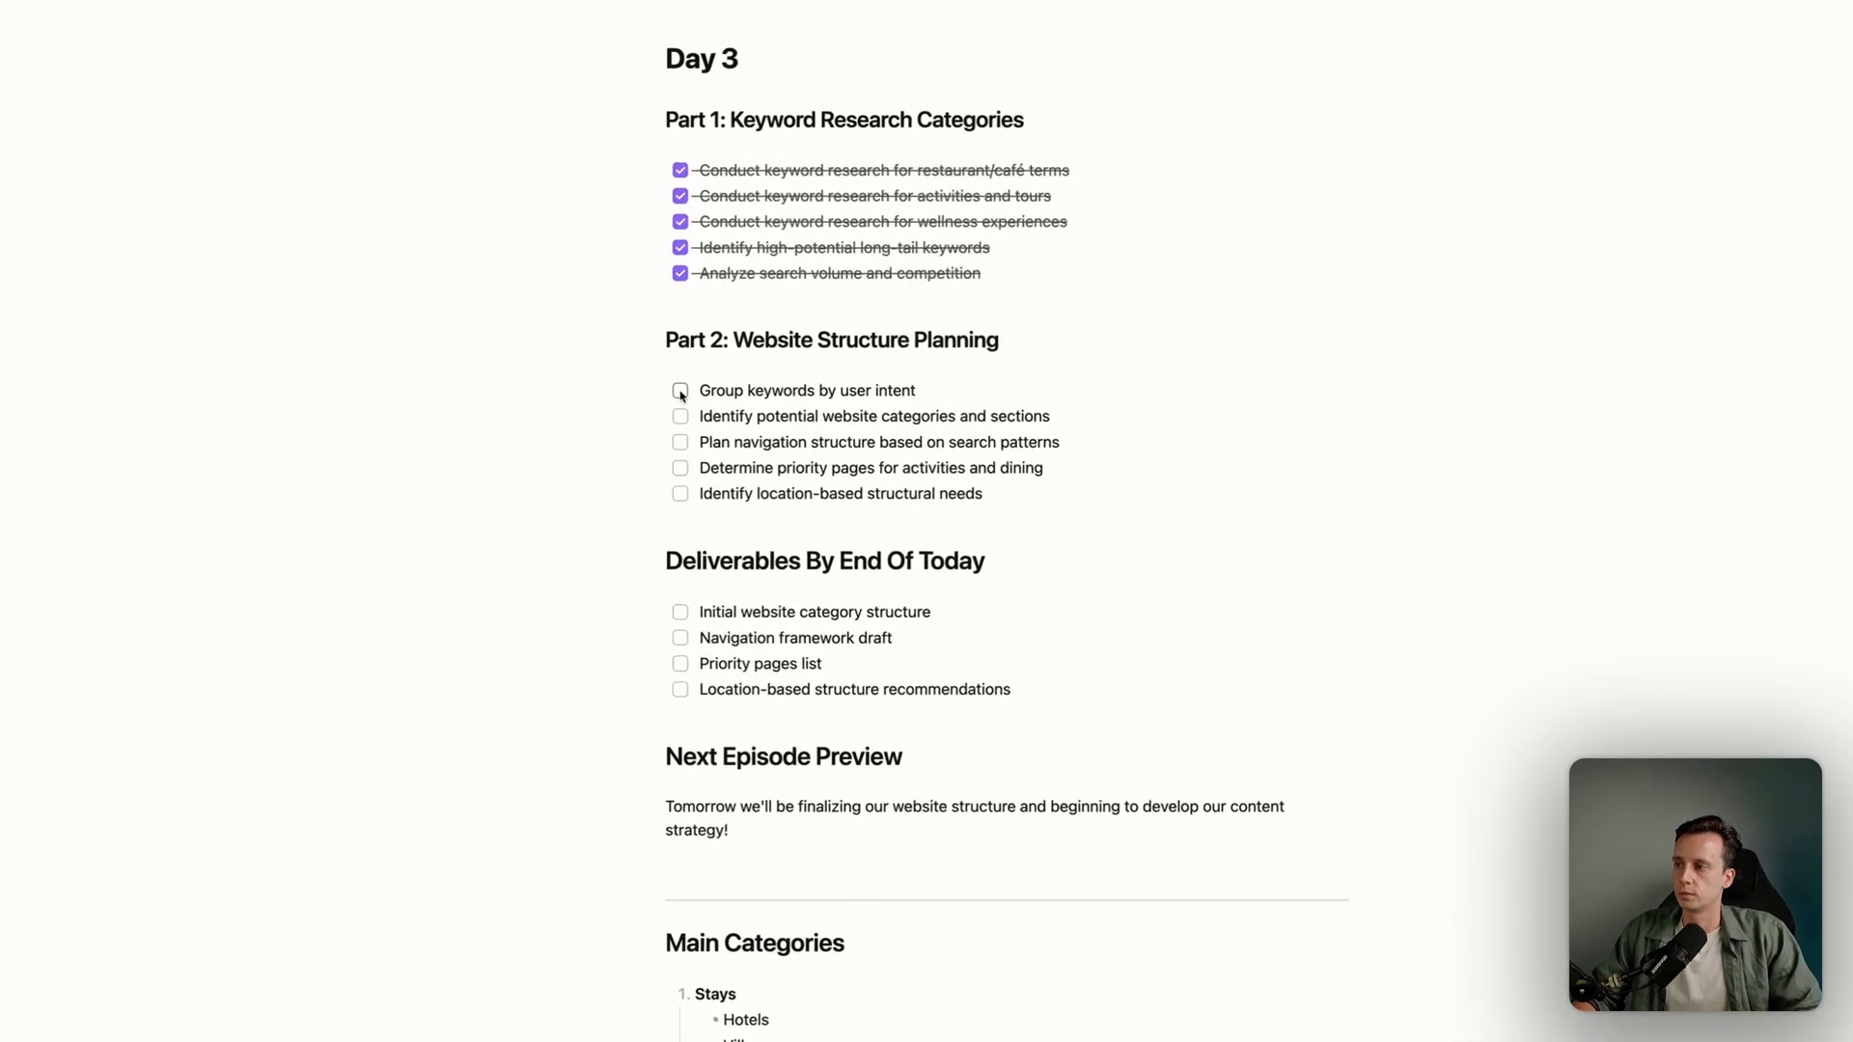
Tick off all five Website Structure Planning tasks in the Obsidian Day 3 note, from grouping keywords to location-based structural needs
click(680, 391)
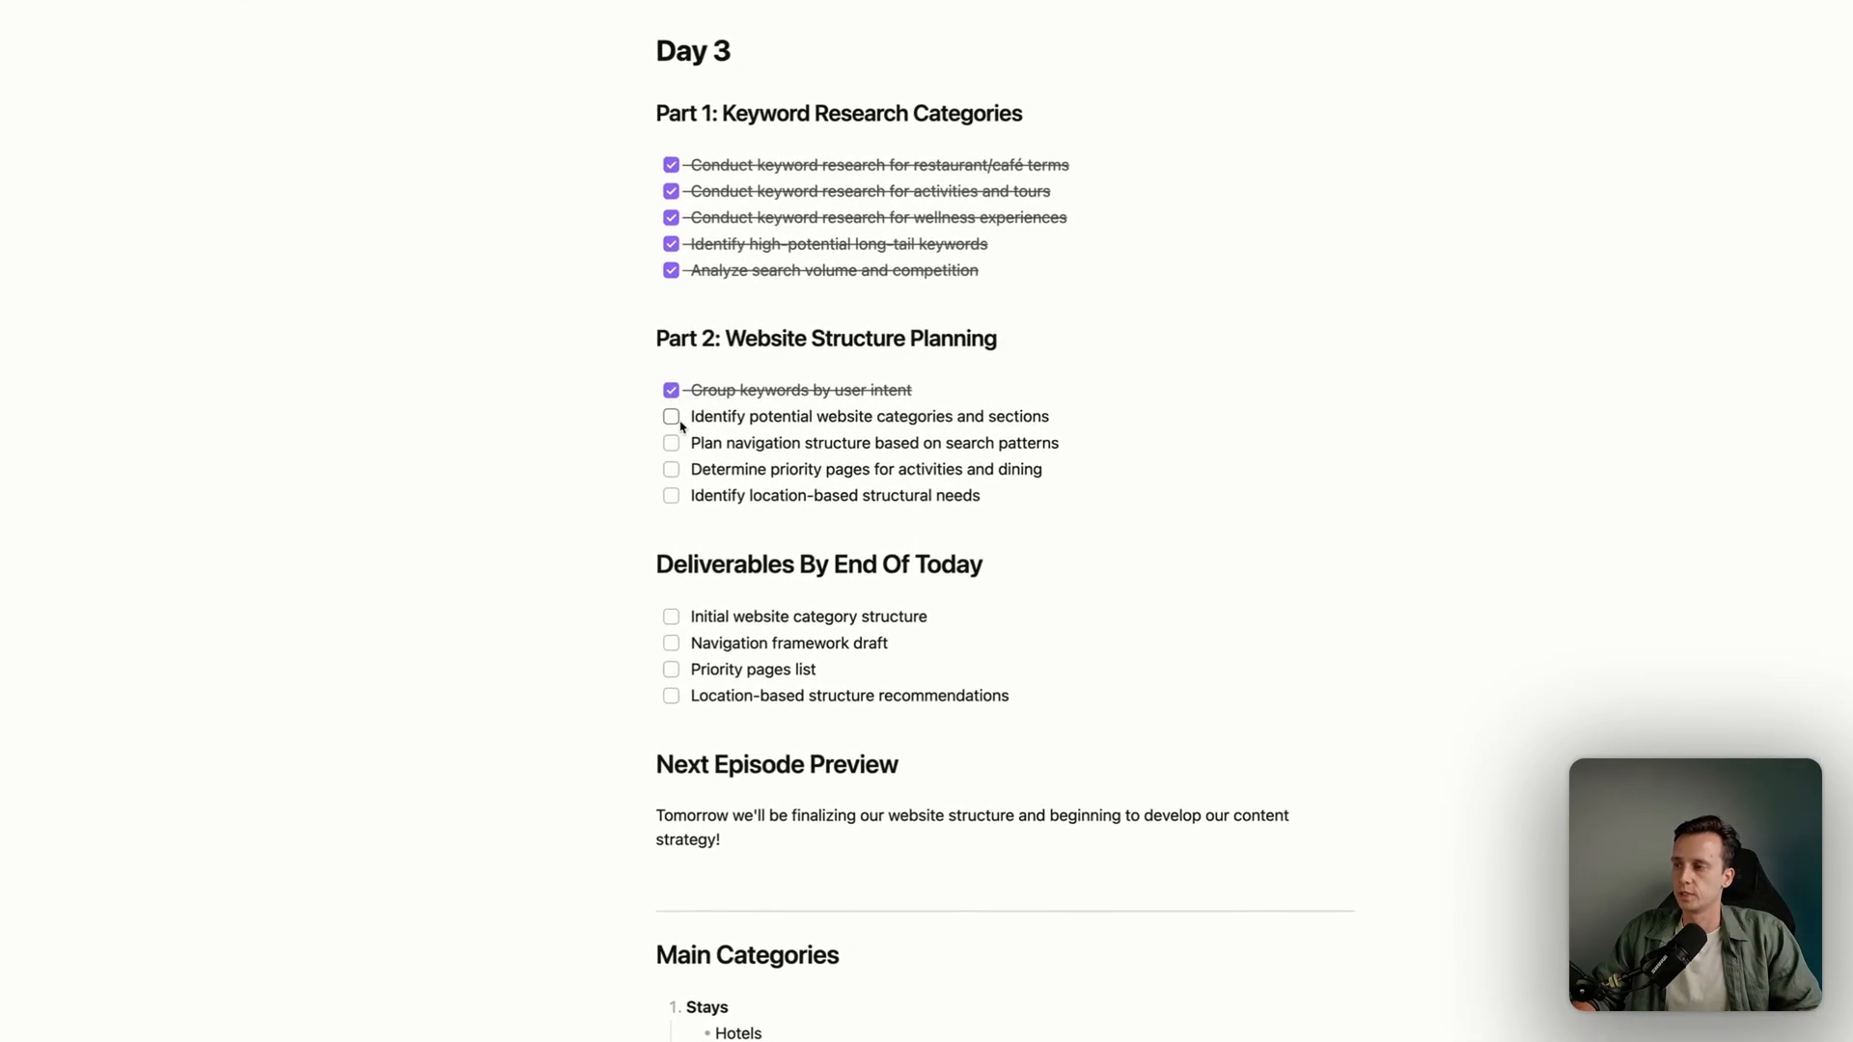
click(680, 416)
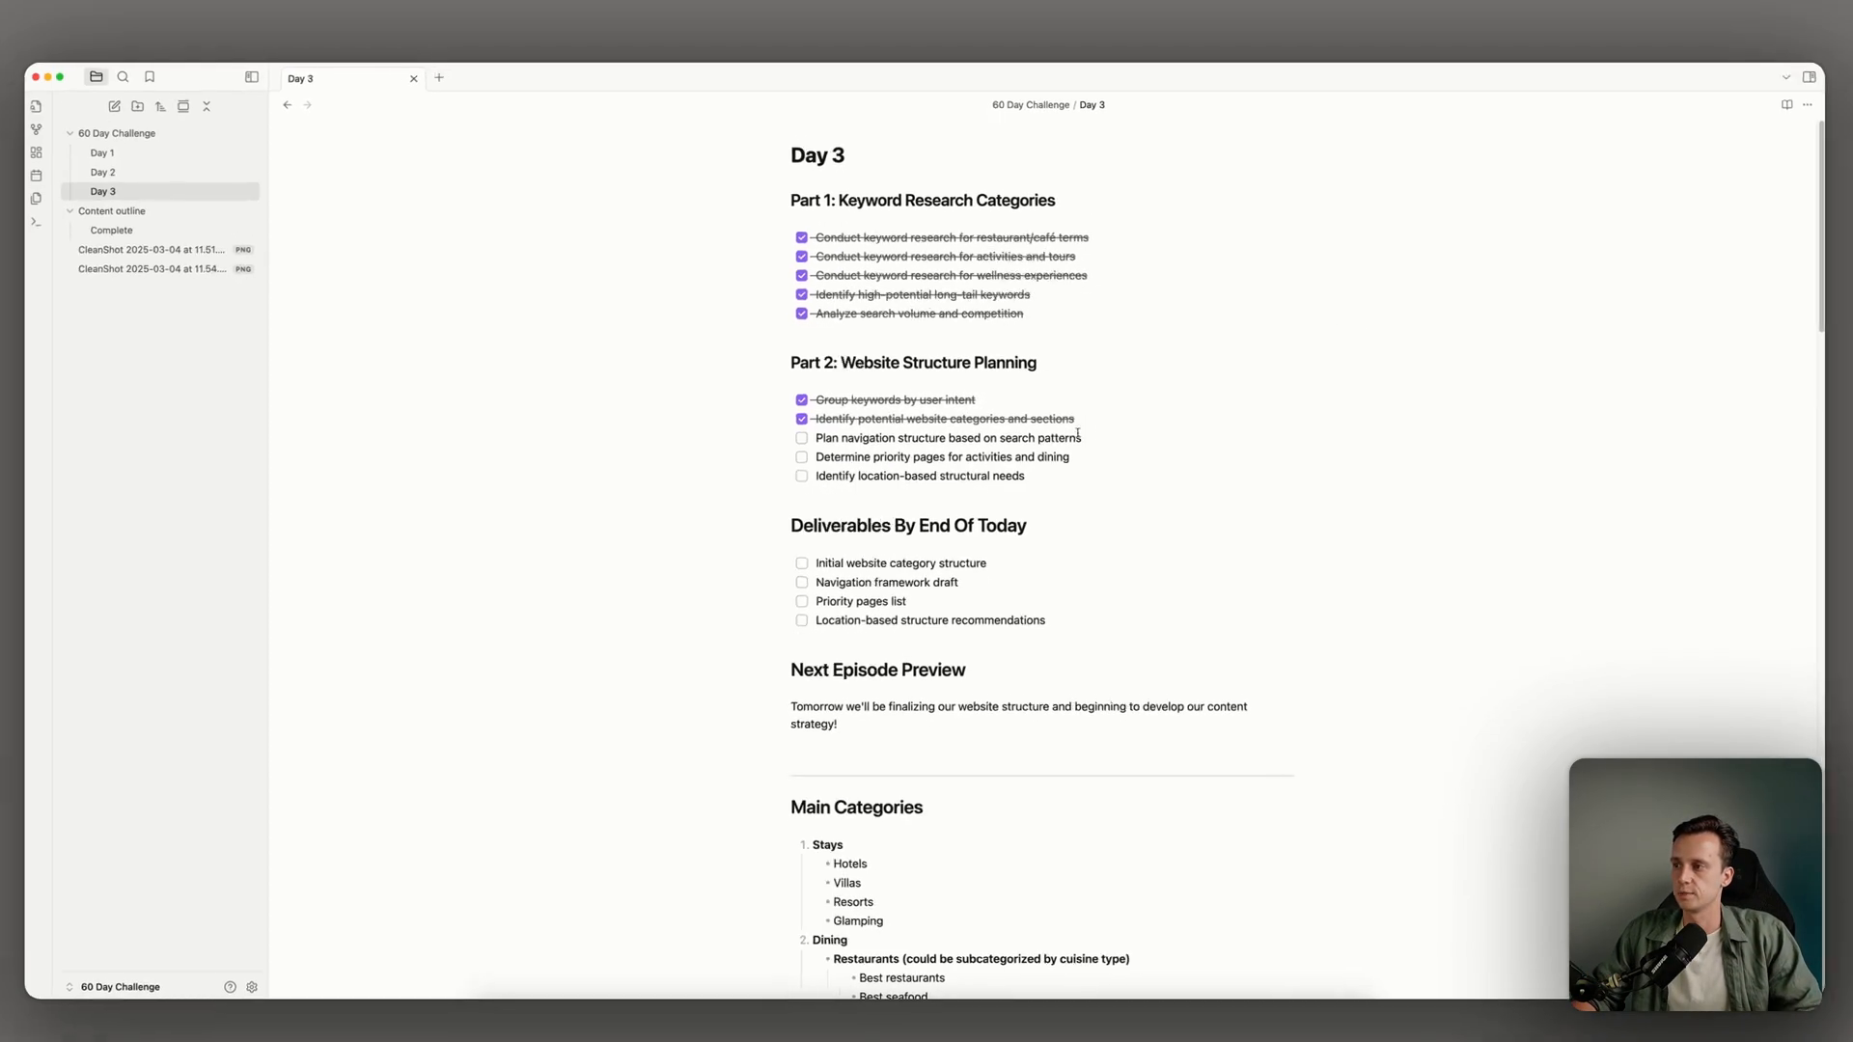
click(814, 436)
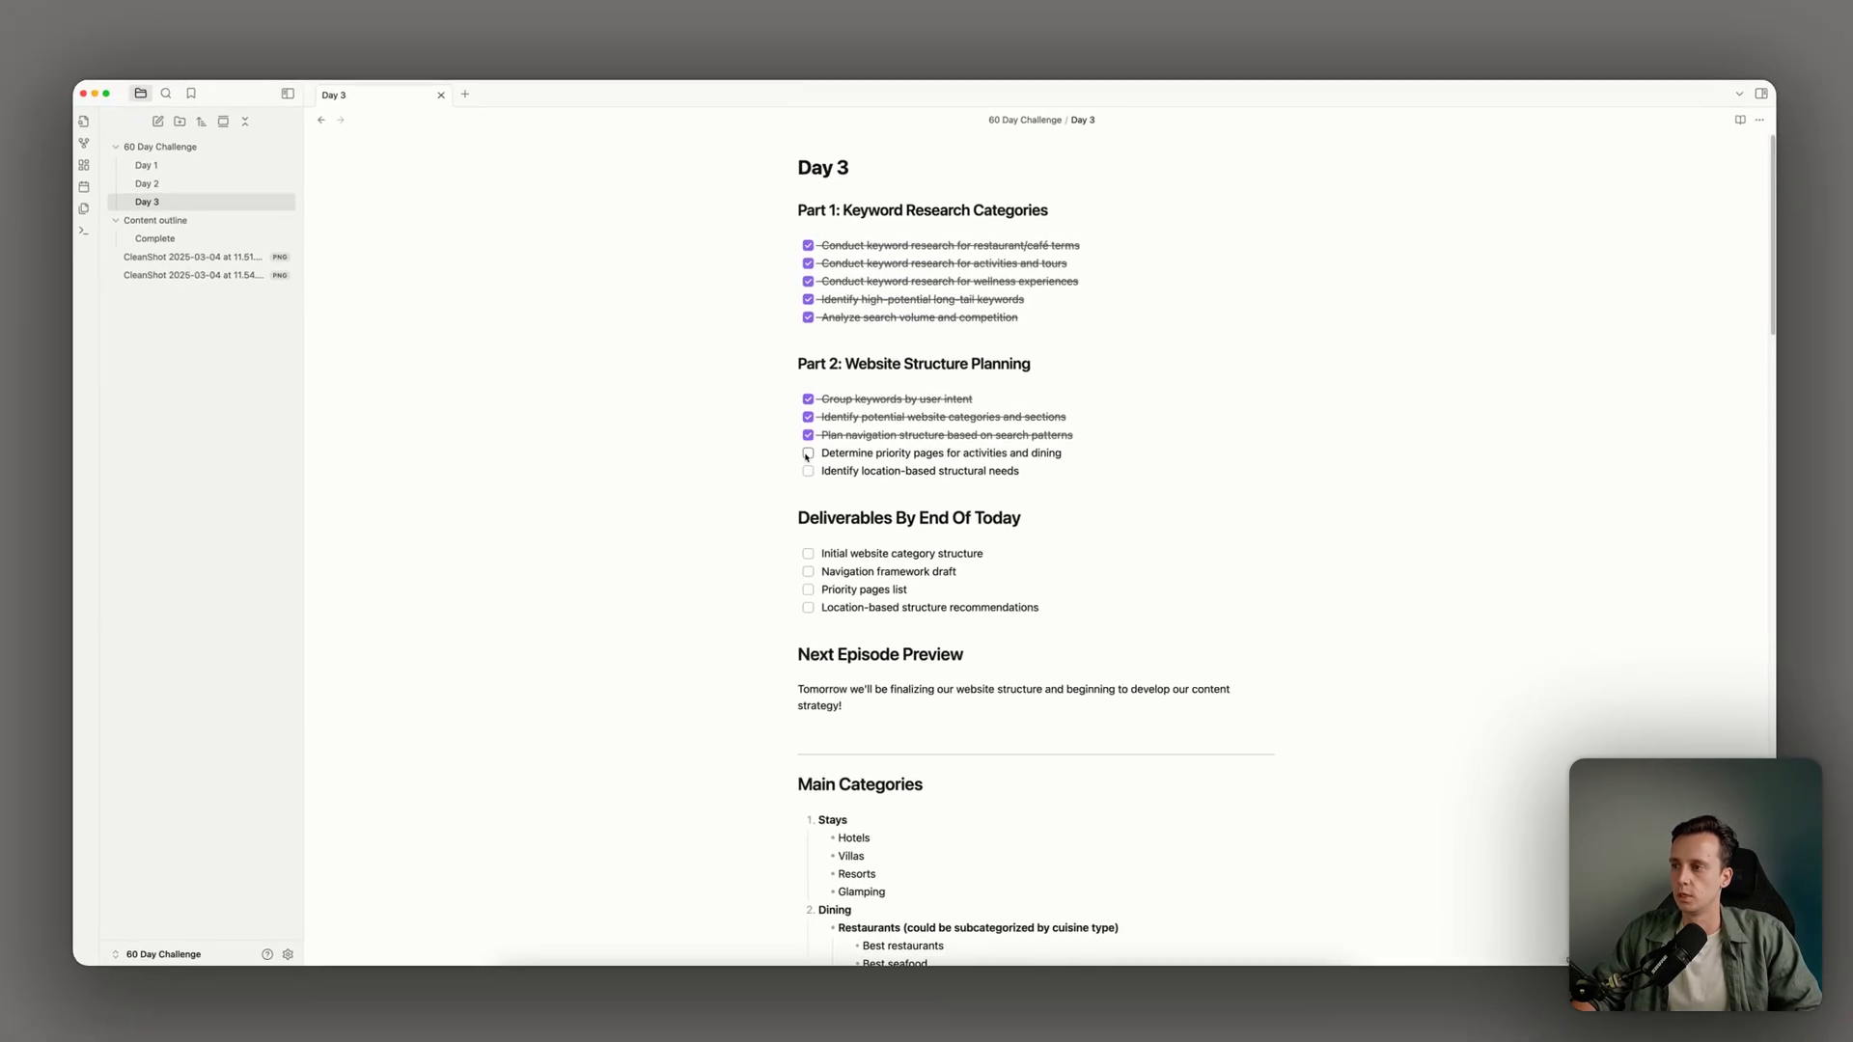
click(808, 453)
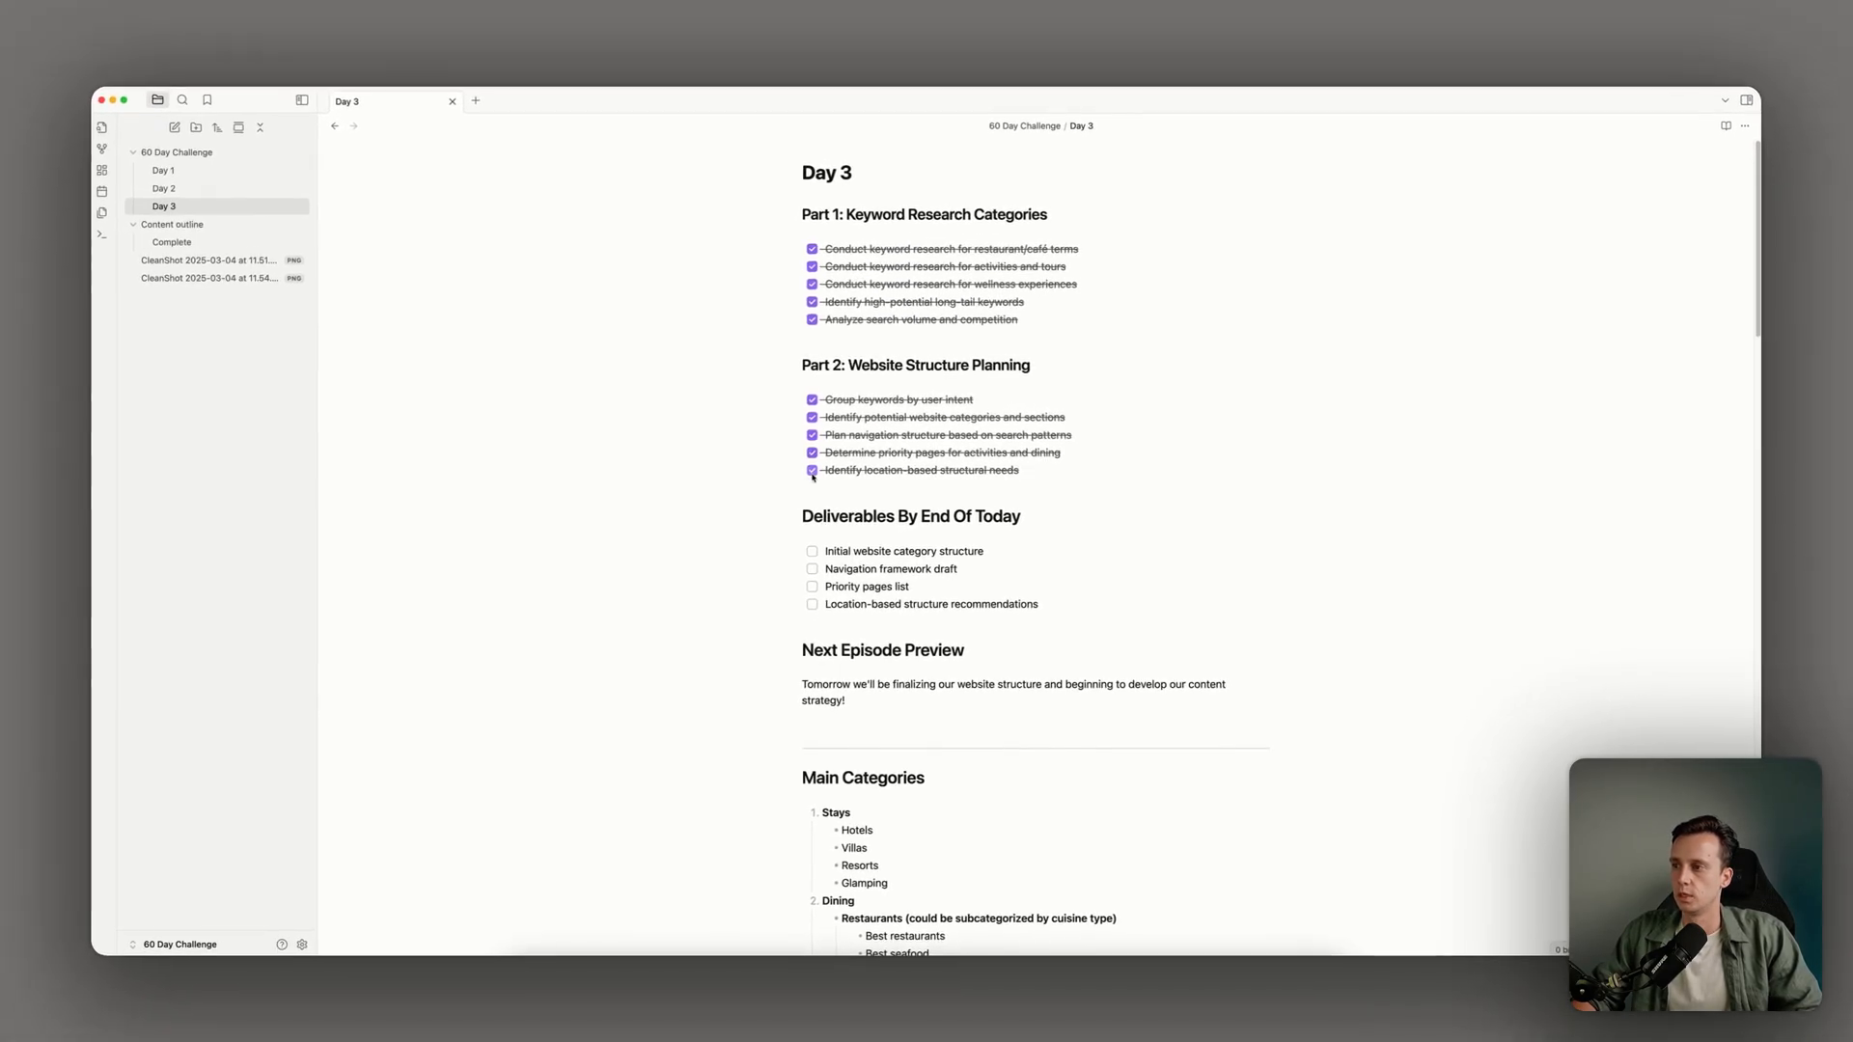
click(808, 471)
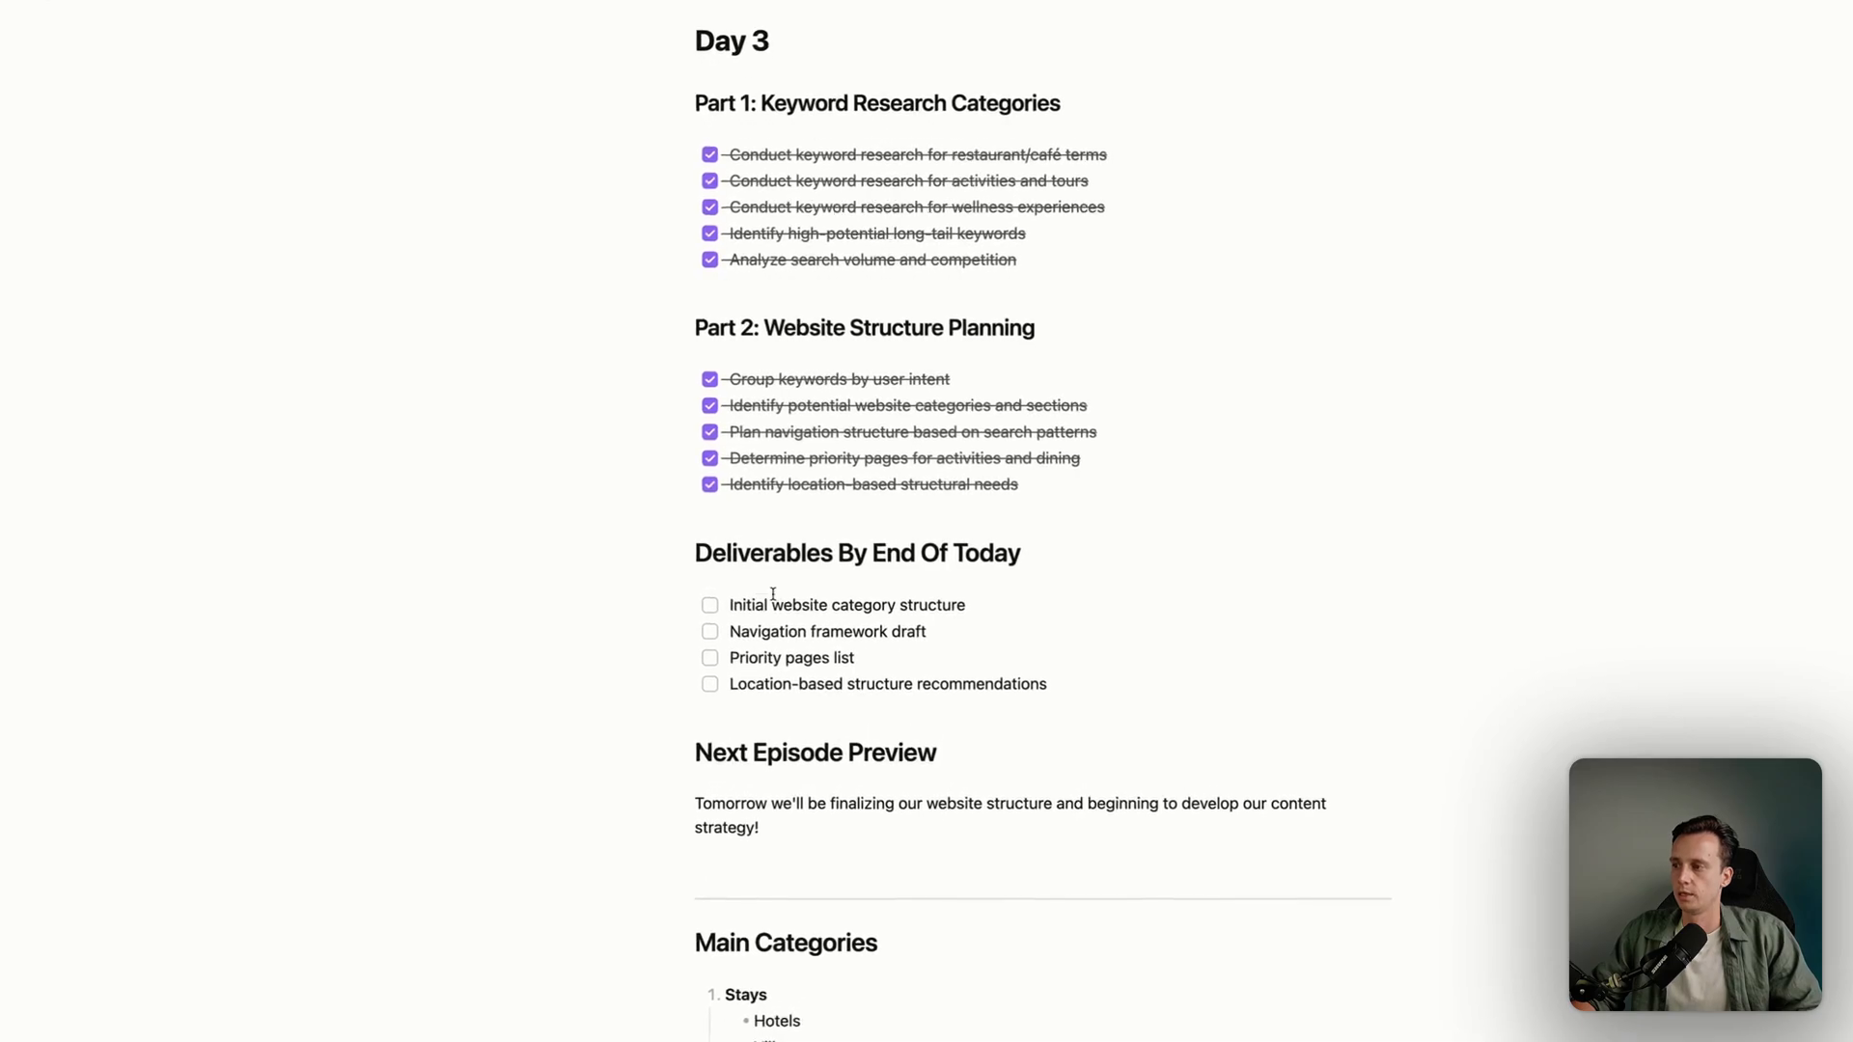
Tick off the category structure, navigation framework, priority pages and location-based structure items under Deliverables By End Of Today
click(751, 556)
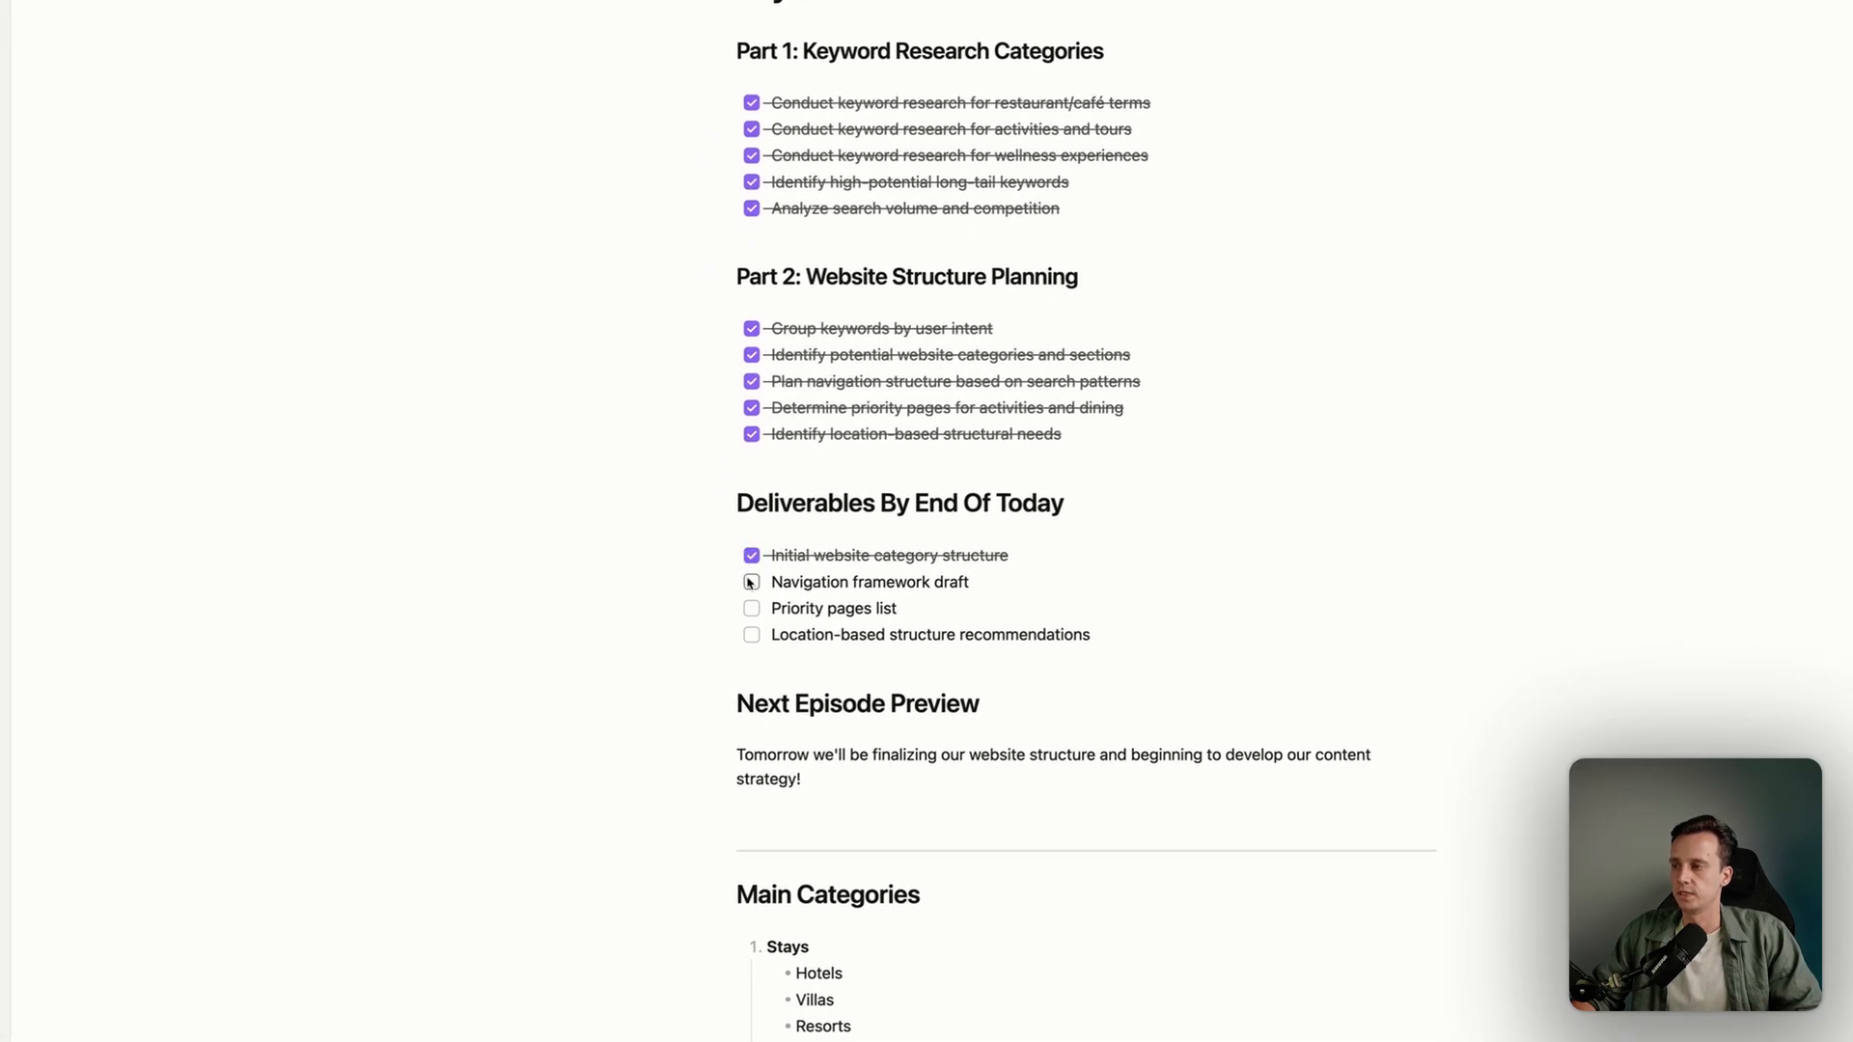
click(752, 582)
click(751, 609)
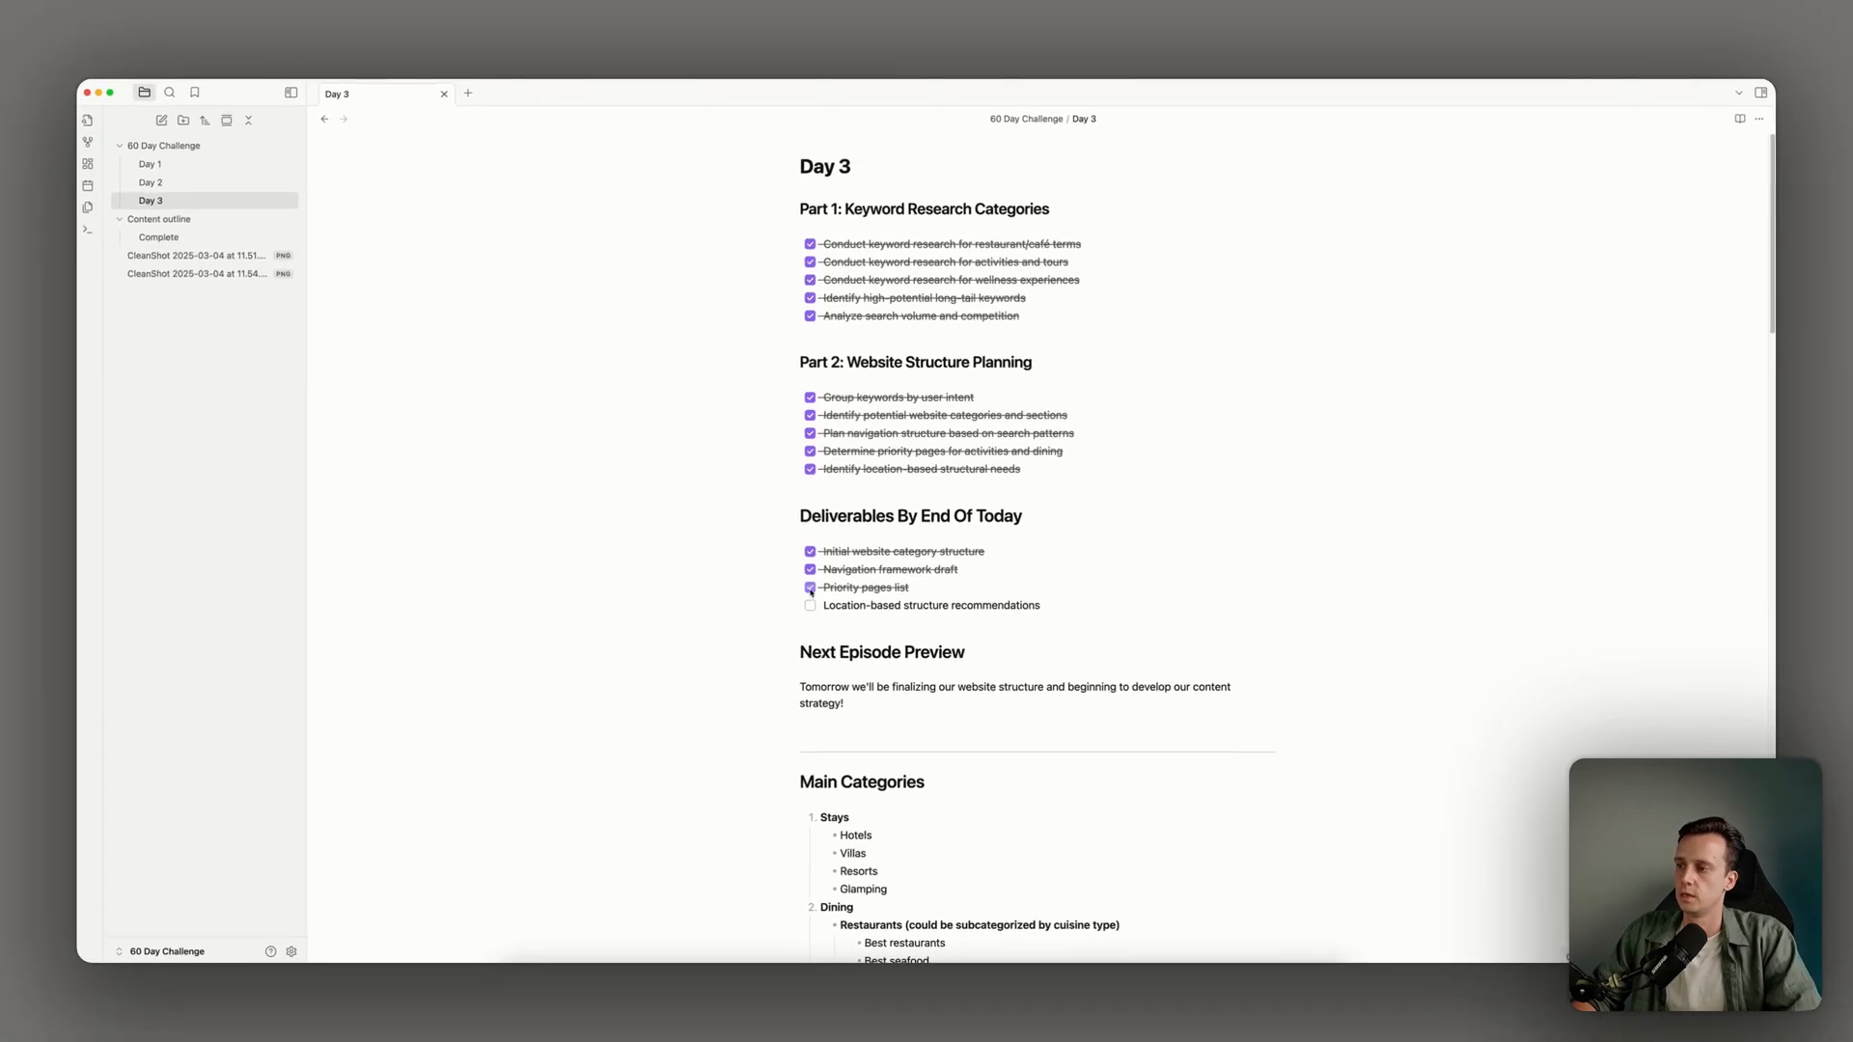
click(752, 634)
Open the YouTube project containing the Bali website architecture chat in Claude and examine its project knowledge and instructions area
scroll(765, 645, down, 2)
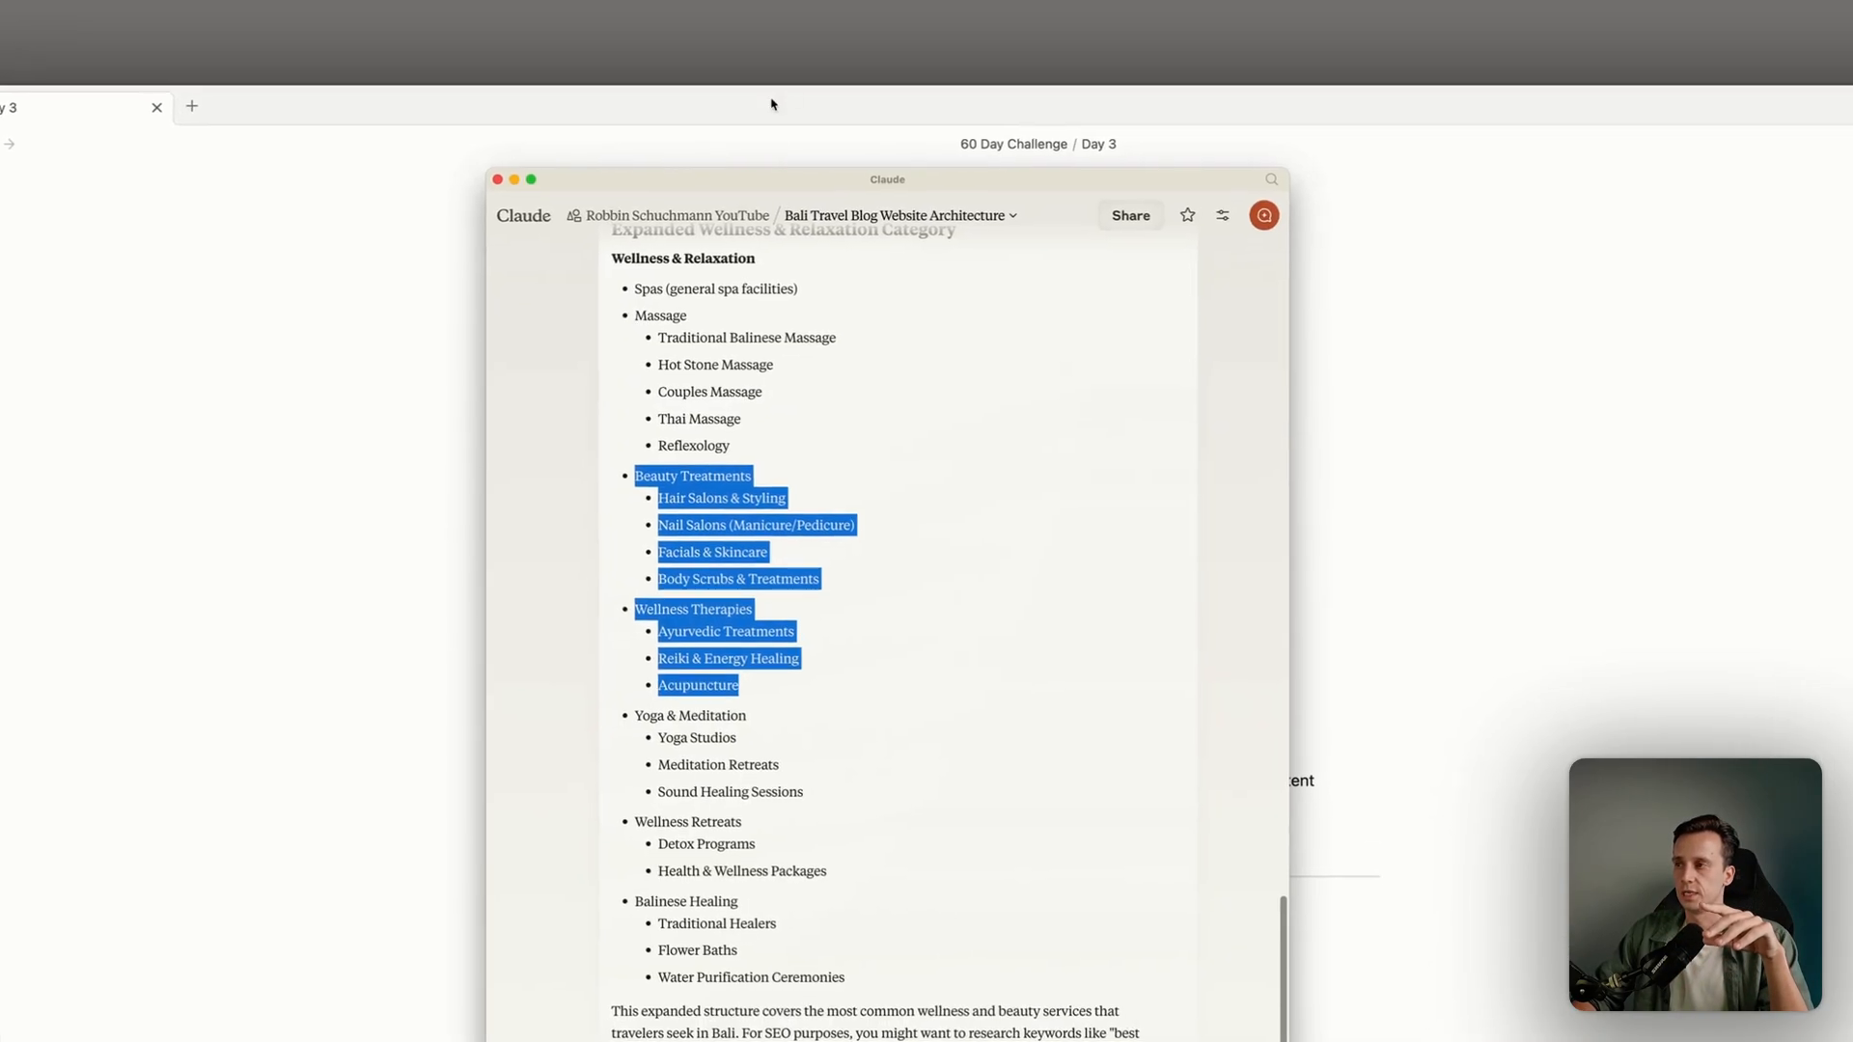
click(647, 224)
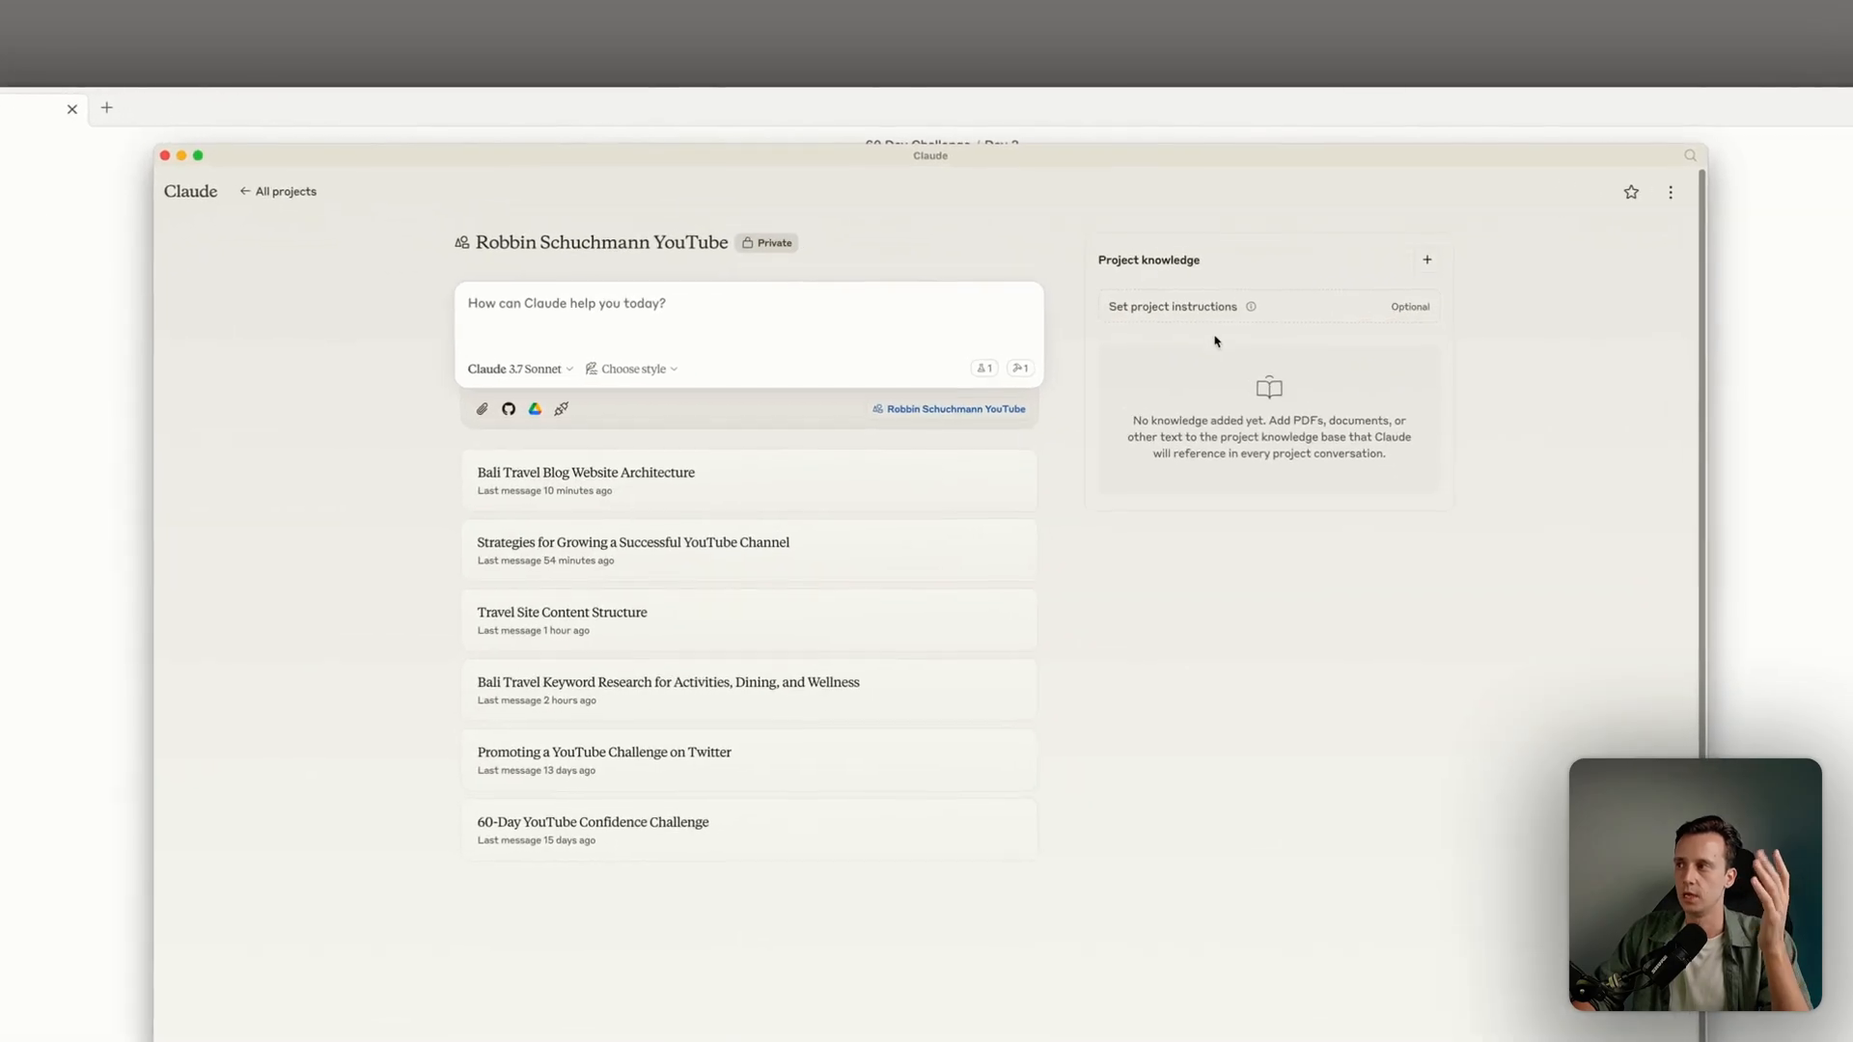
mouse_move(1249, 242)
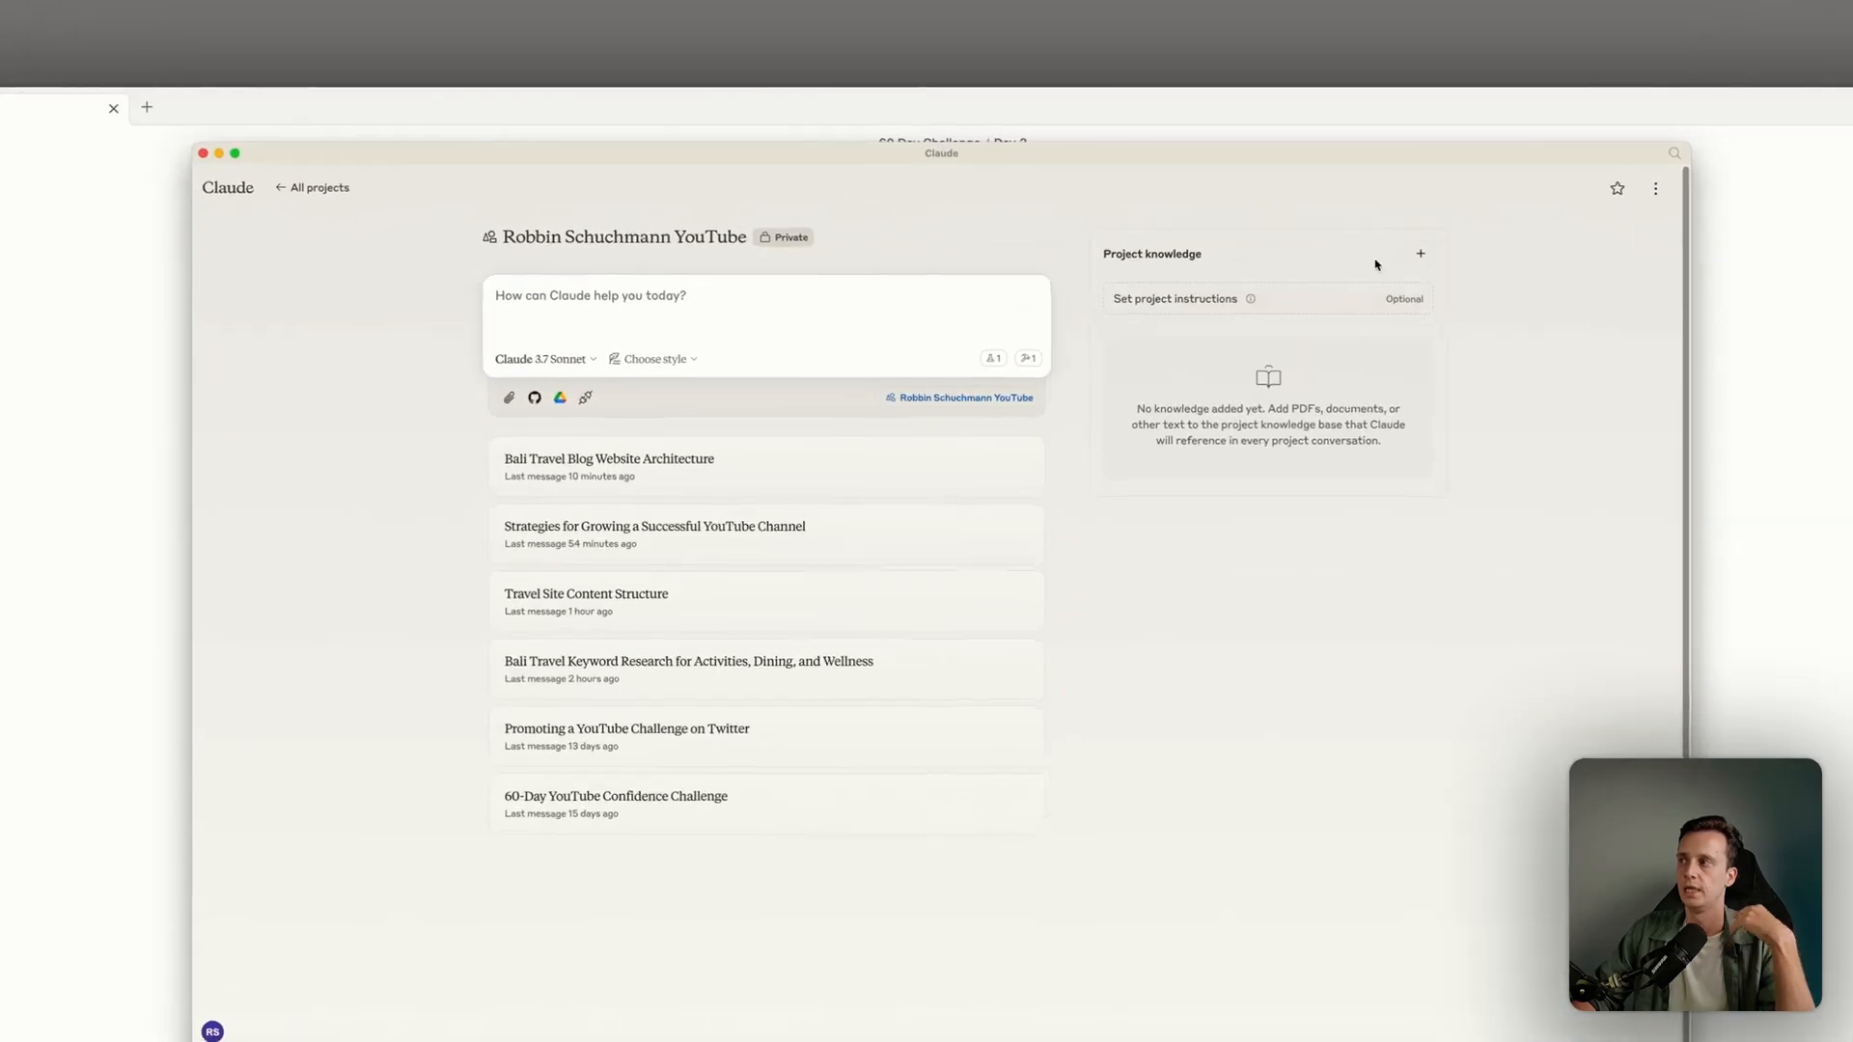
click(1367, 202)
click(1365, 199)
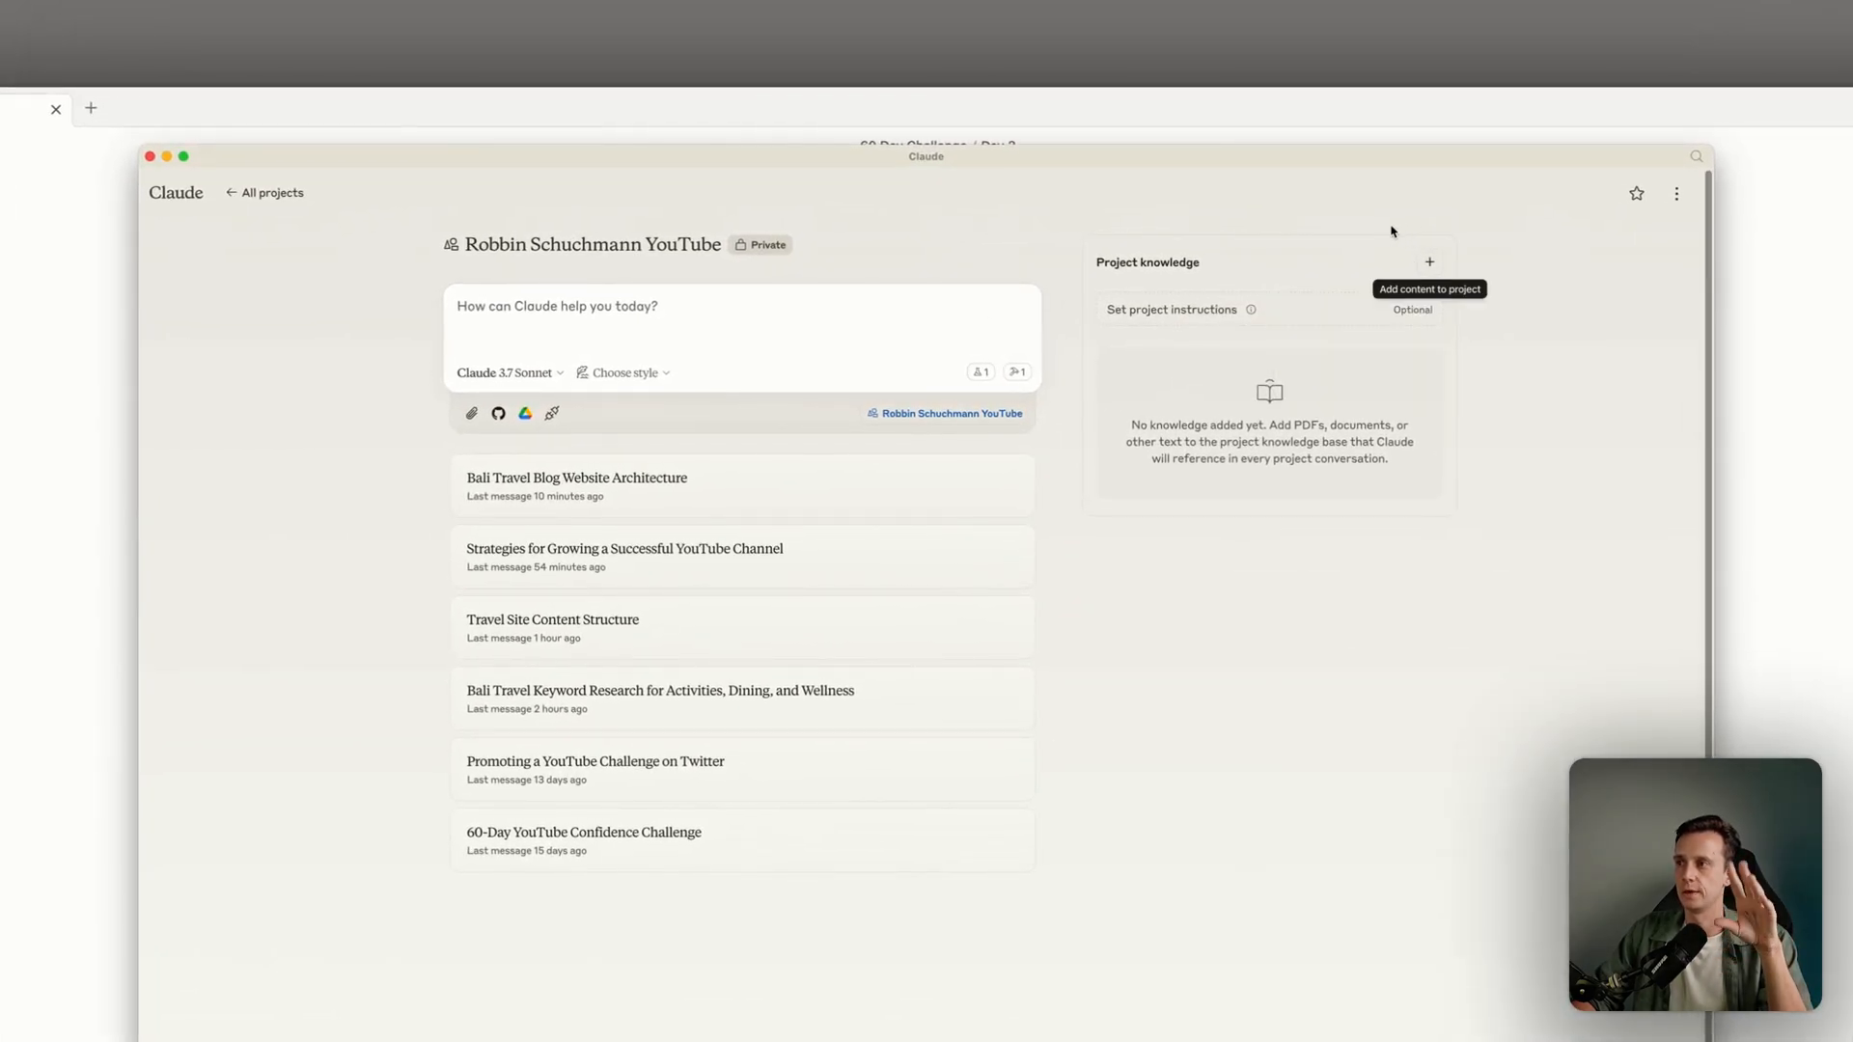